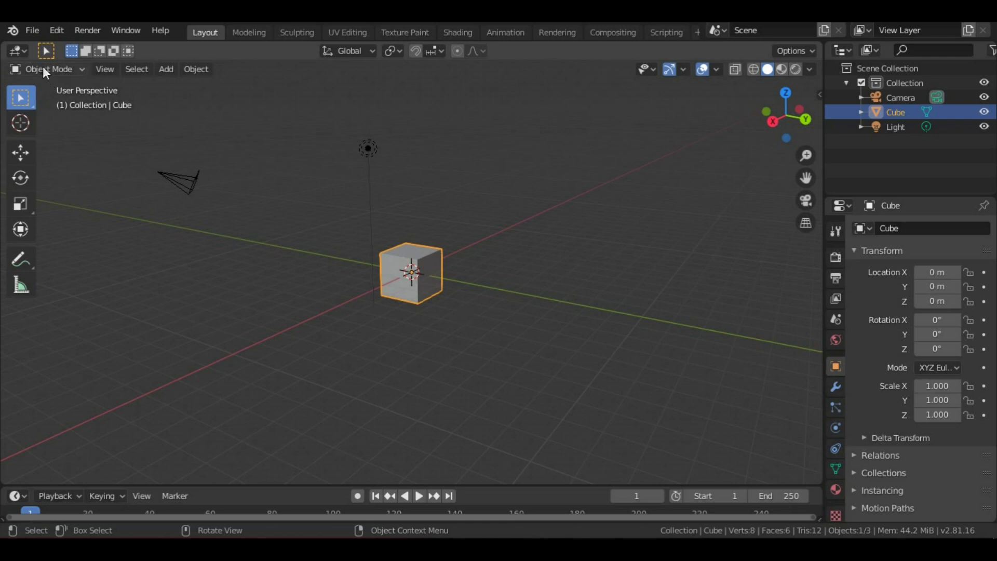
- Create a new file from the General template
click(40, 33)
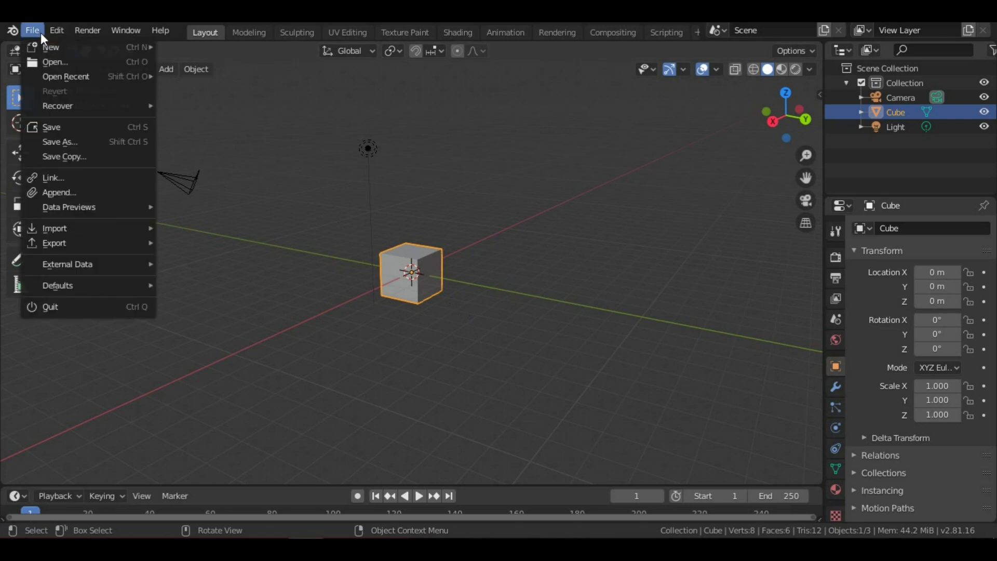
mouse_move(45, 44)
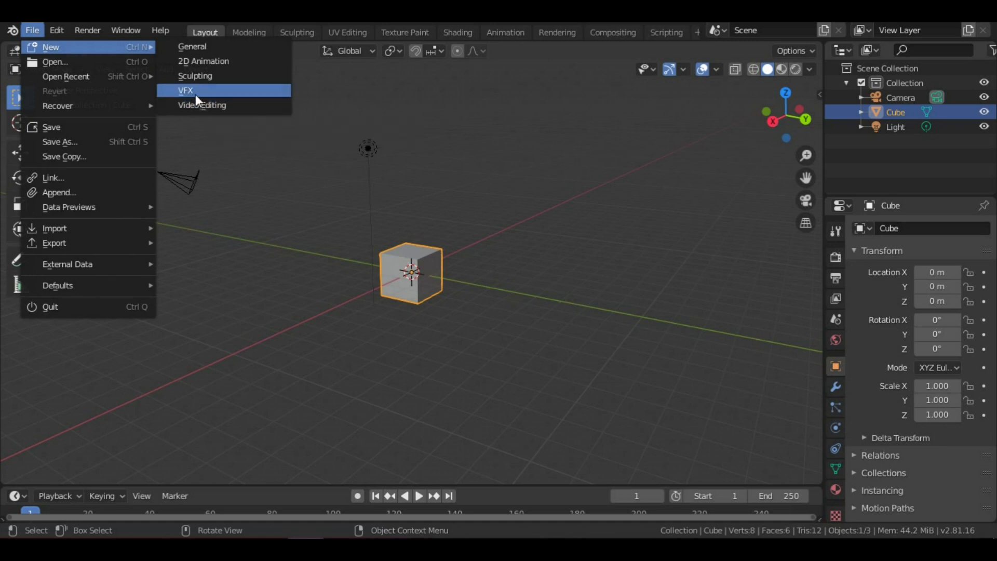
click(197, 52)
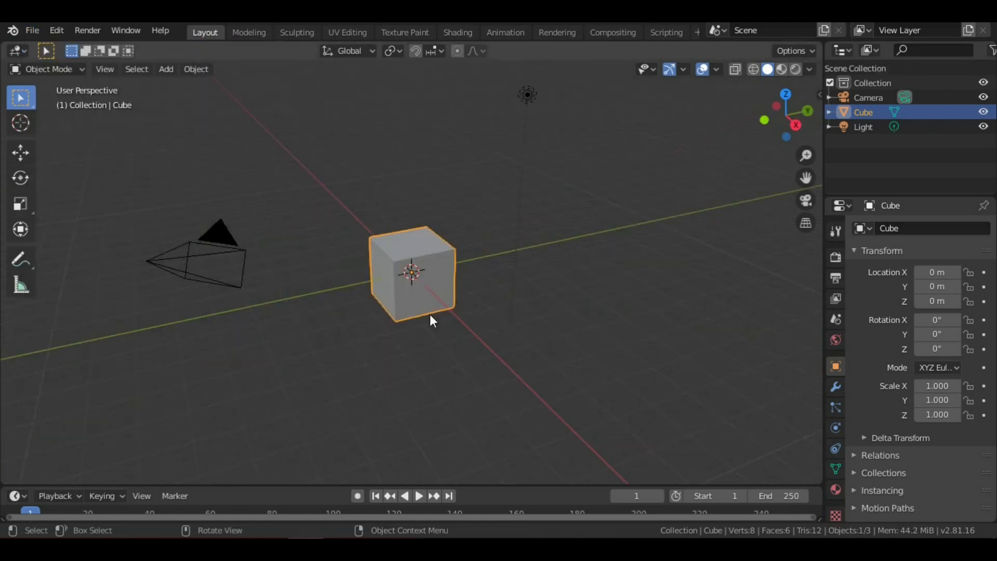
middle_drag(425, 316, 422, 257)
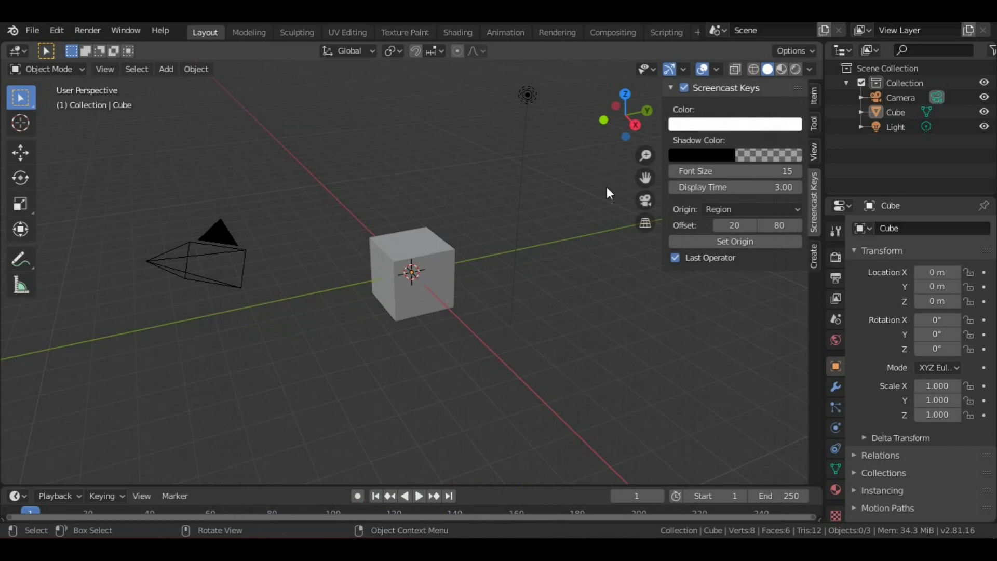
- Collapse the Screencast Keys settings and delete the default cube from the scene
click(673, 87)
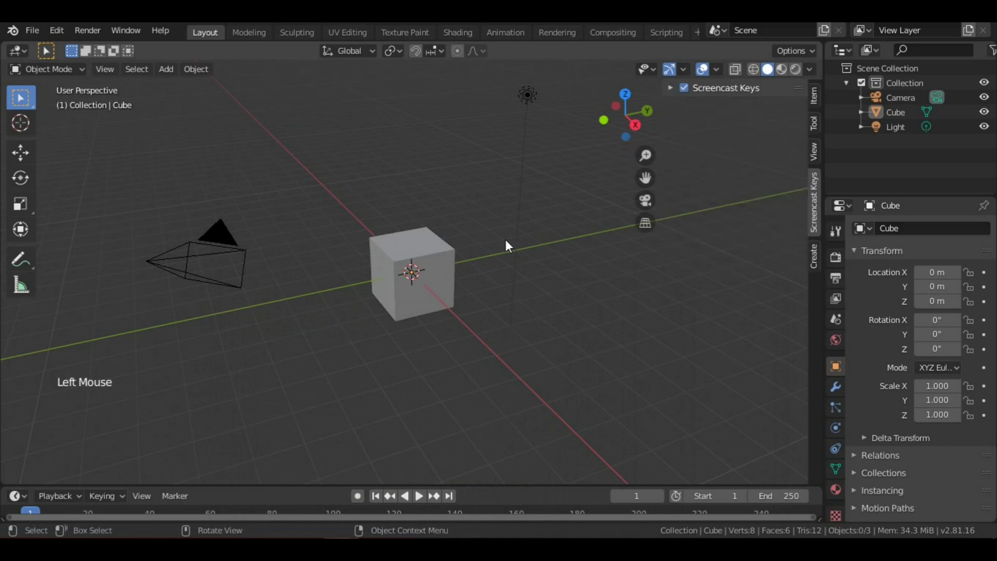
scroll(492, 278, up, 4)
scroll(492, 278, down, 4)
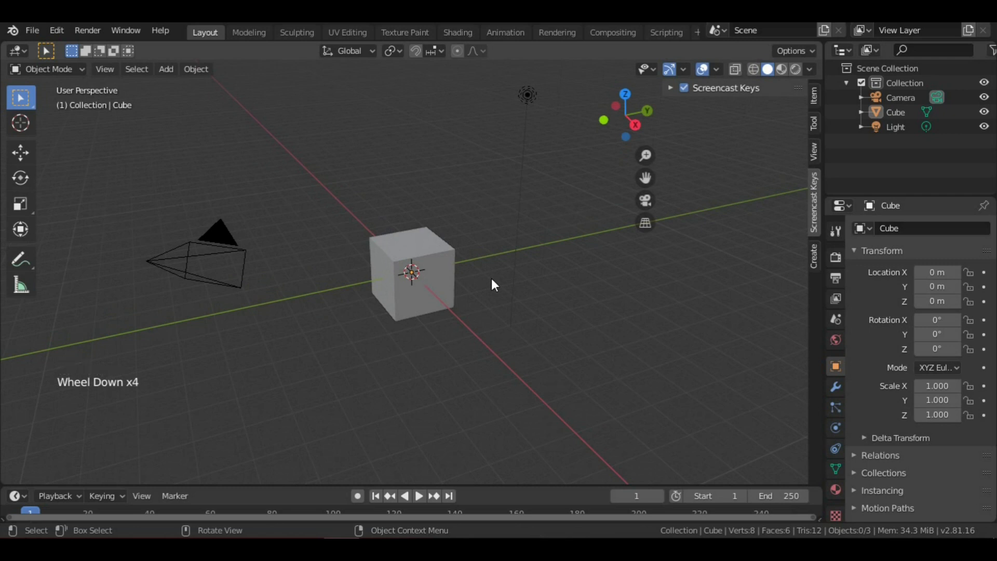
click(428, 268)
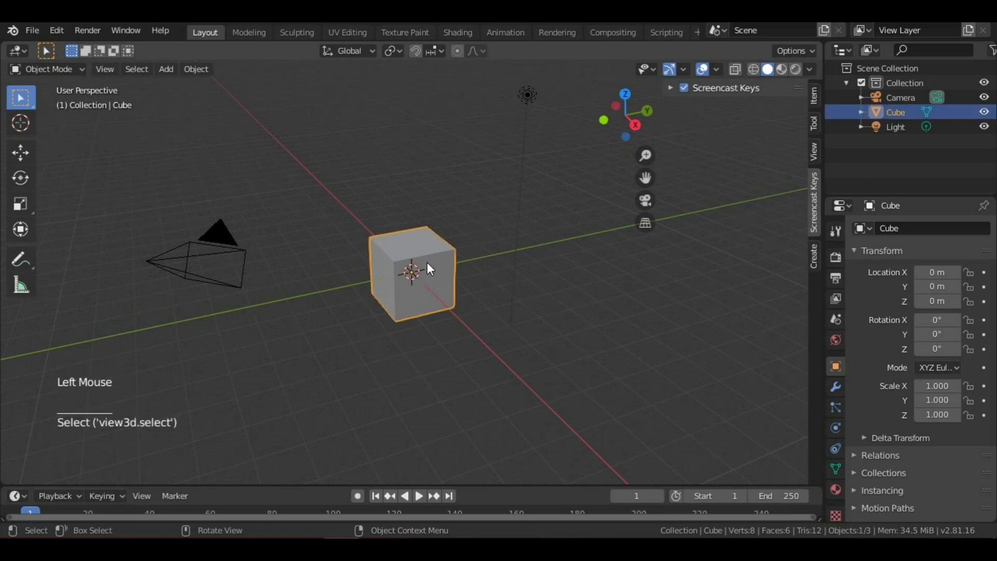
key(x)
click(432, 226)
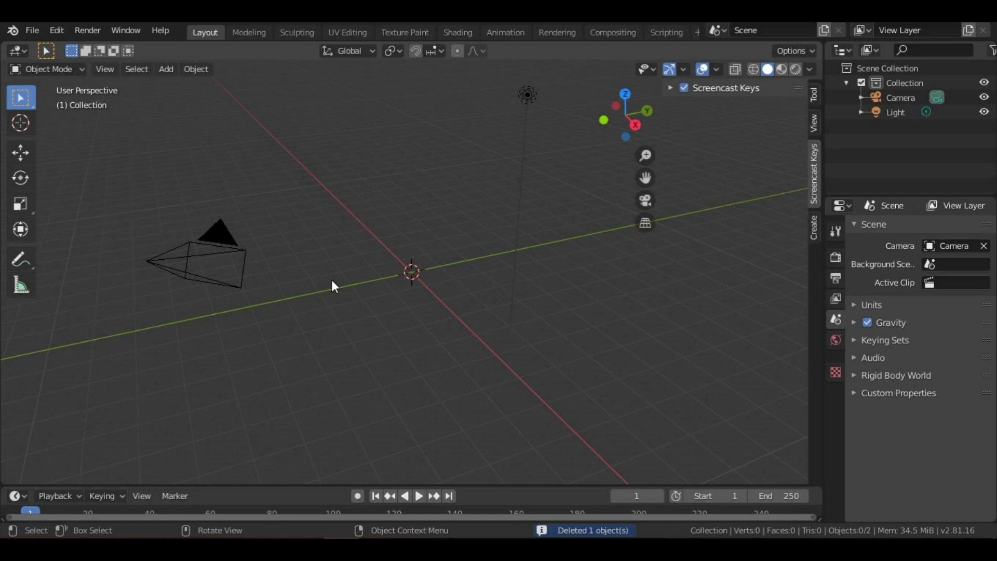
- Bring ringReference.png from the Ring folder into the front orthographic view as a reference image just below the world origin
key(KP_1)
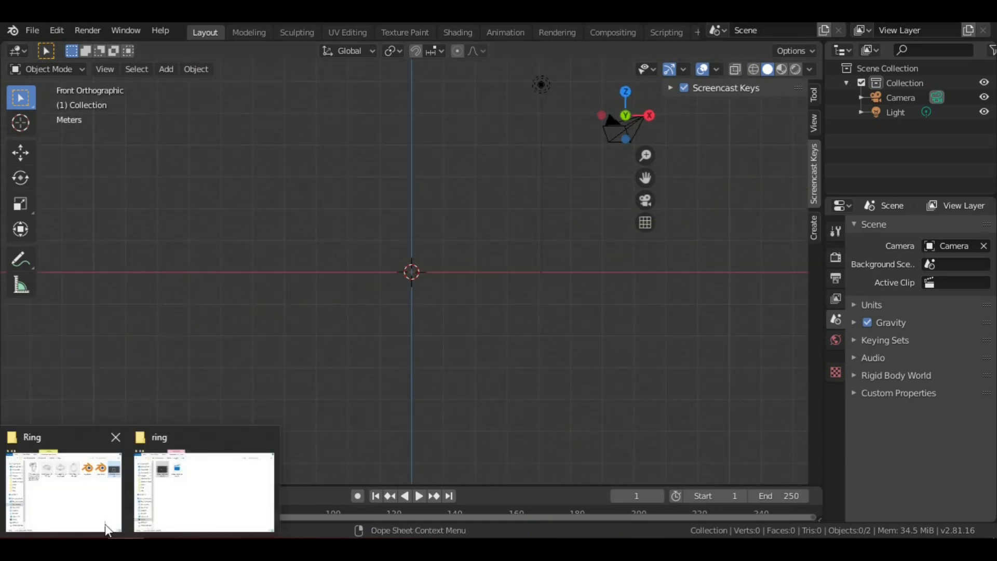
click(105, 530)
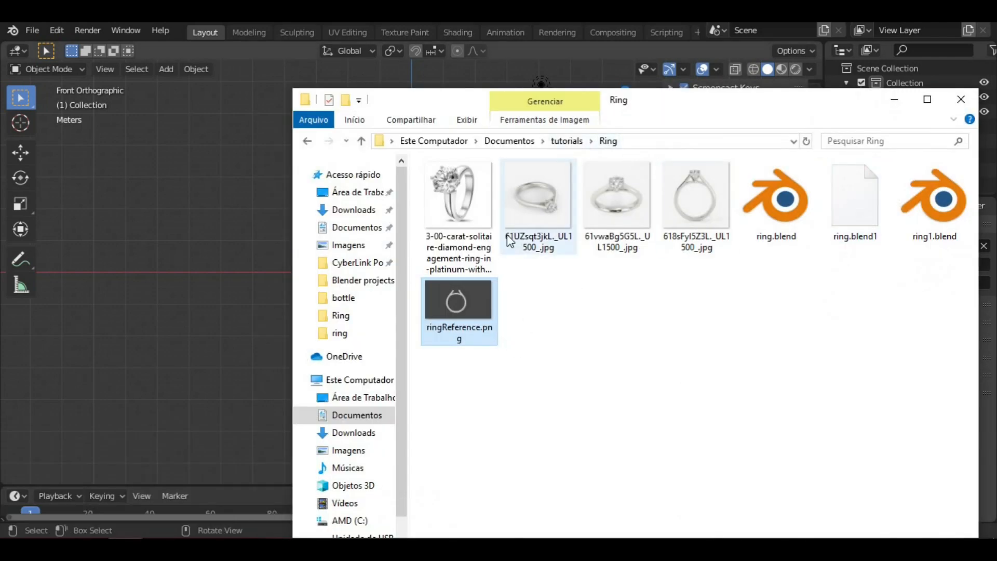
drag(462, 102, 705, 105)
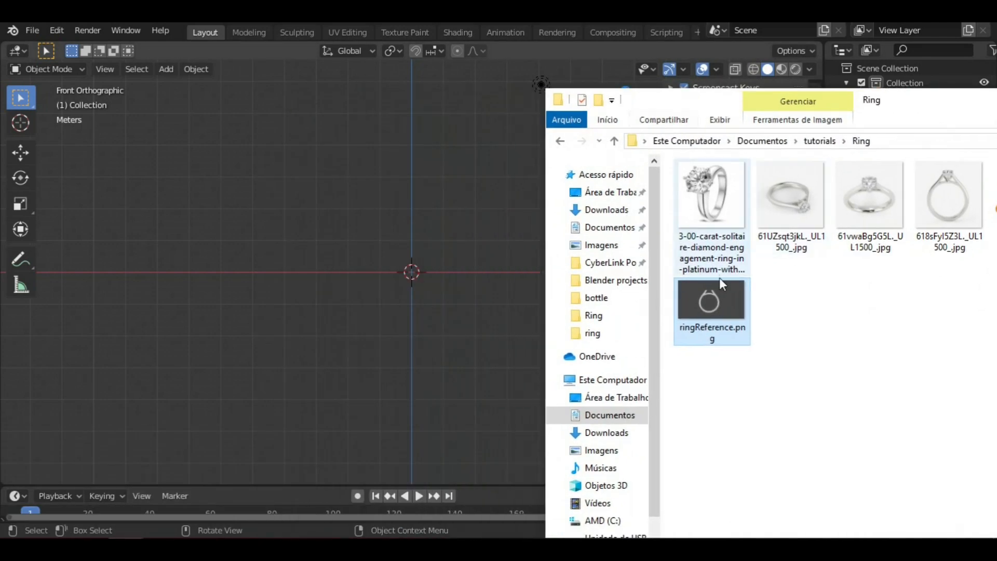
drag(733, 321, 402, 294)
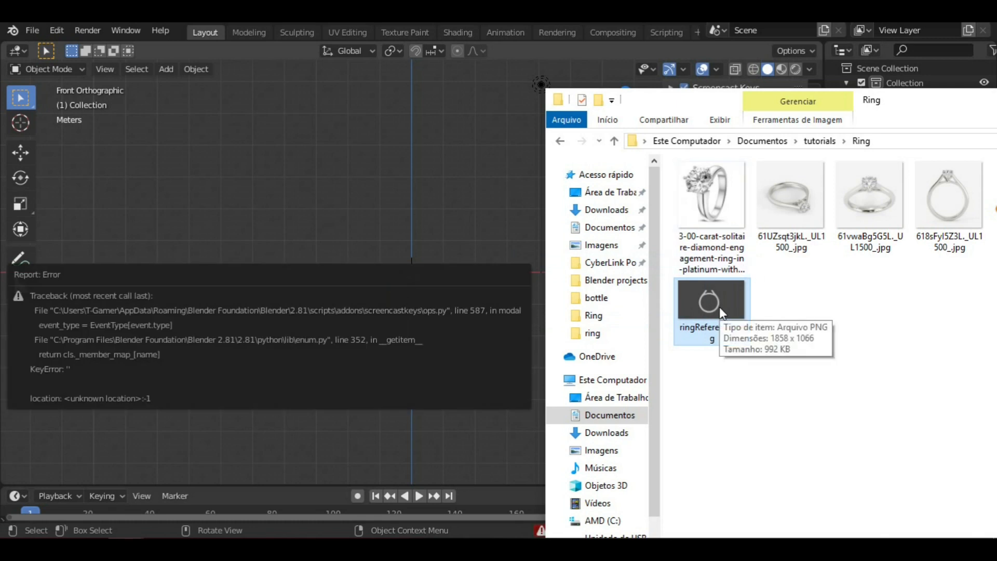
drag(721, 312, 441, 312)
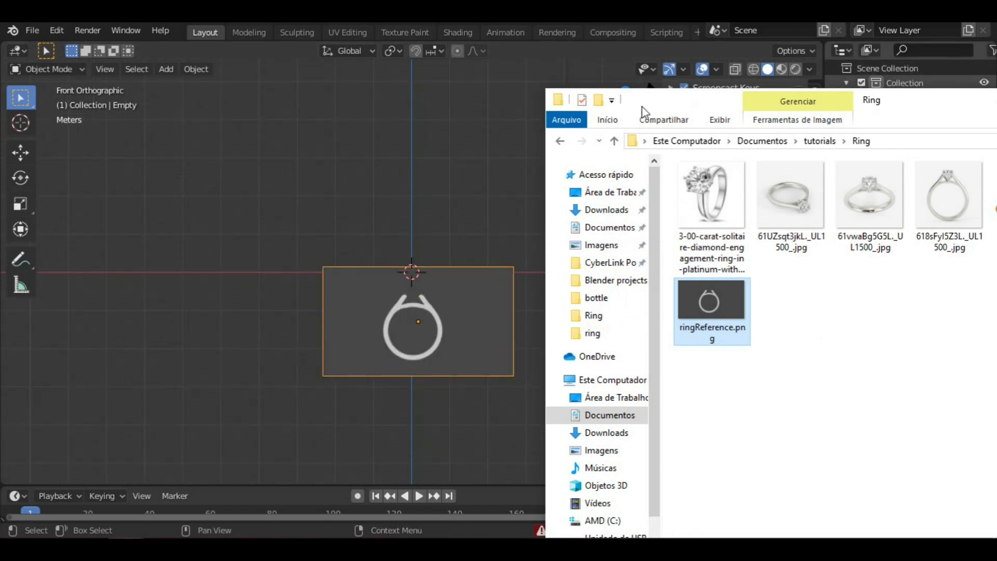
drag(969, 115, 772, 148)
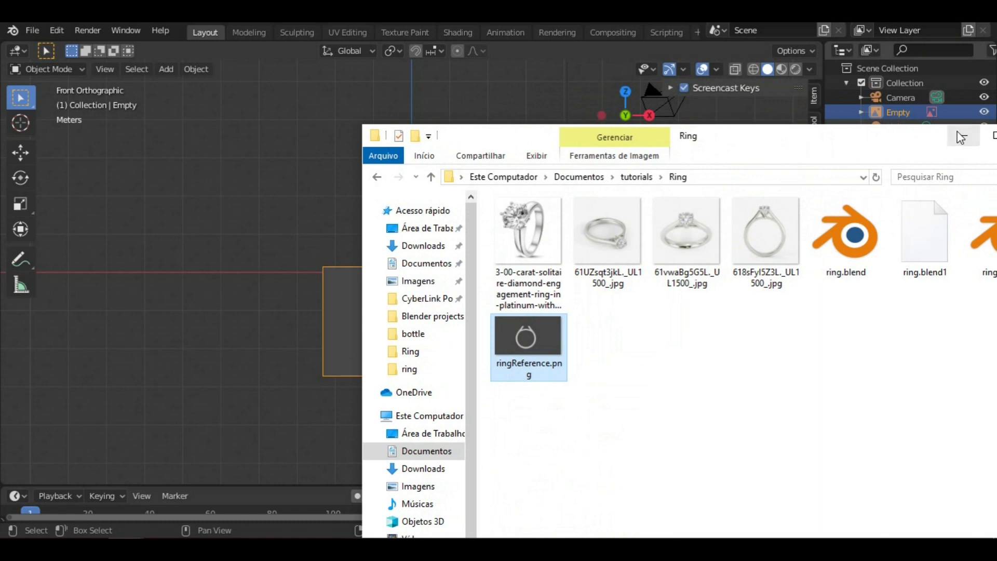
click(358, 375)
- Place the 3D cursor near the centre of the ring in the reference image, at about X 0.009 m and Z -1.613 m
scroll(482, 352, up, 1)
scroll(482, 352, up, 2)
scroll(481, 360, down, 2)
shift+middle_drag(465, 323, 464, 255)
scroll(518, 257, up, 3)
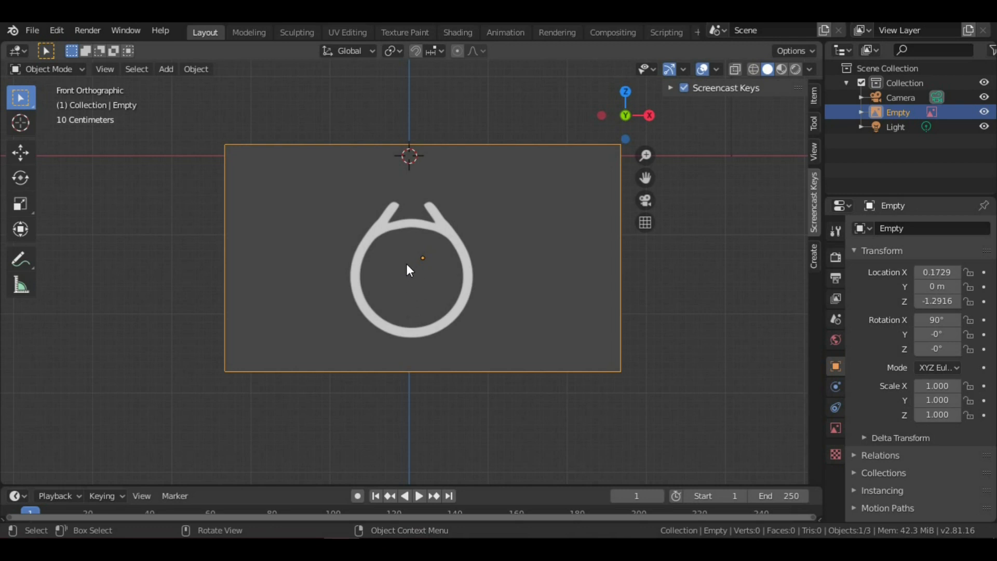
click(20, 123)
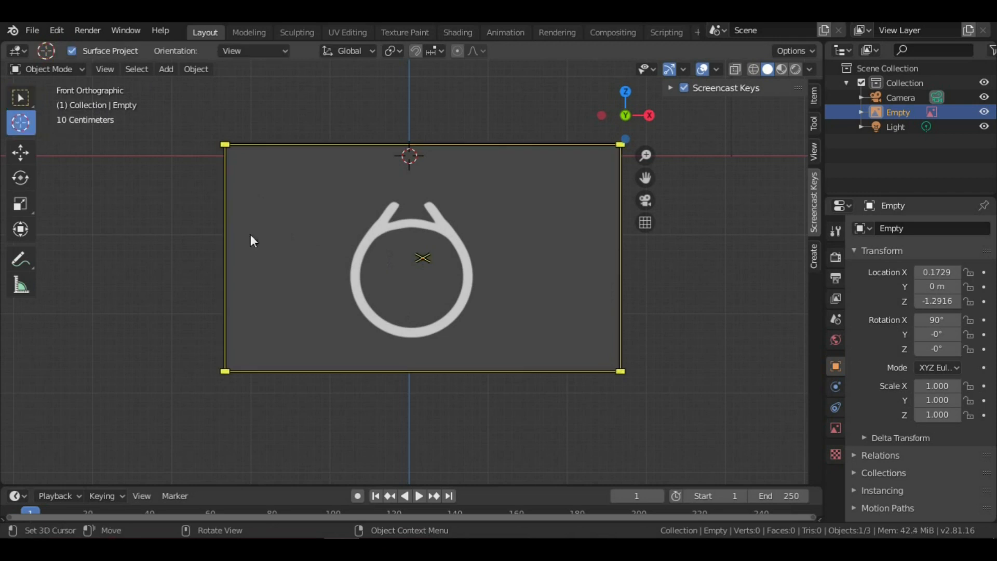
click(409, 282)
click(19, 99)
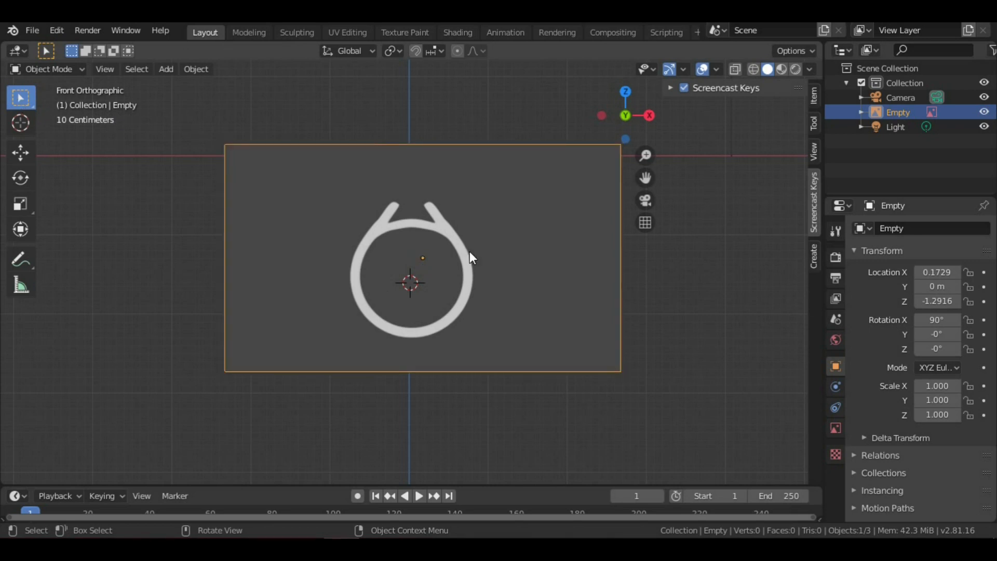
- Add a mesh circle at the 3D cursor and rotate it 90° around the X axis
key(shift+a)
mouse_move(469, 251)
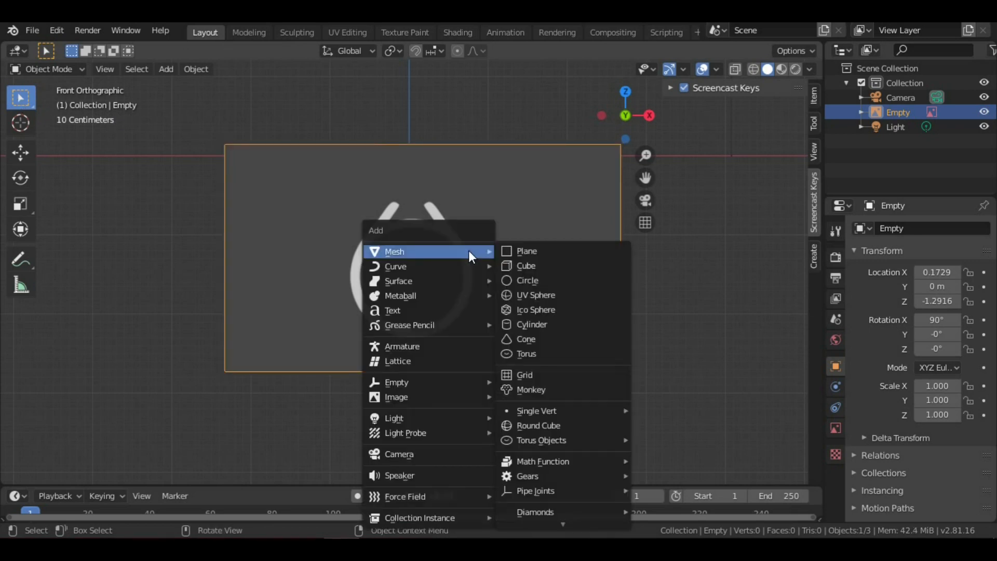
click(546, 281)
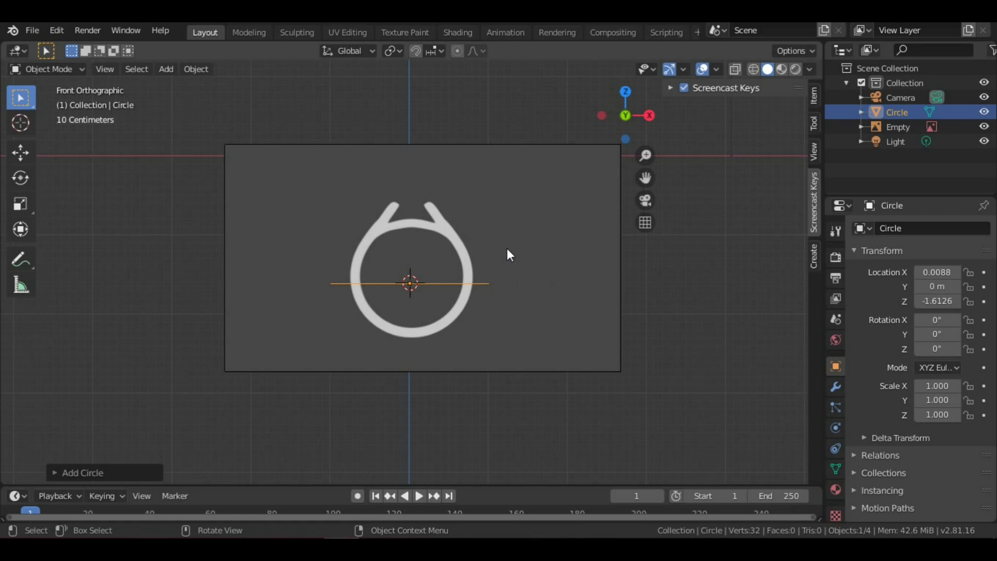
text(rx90)
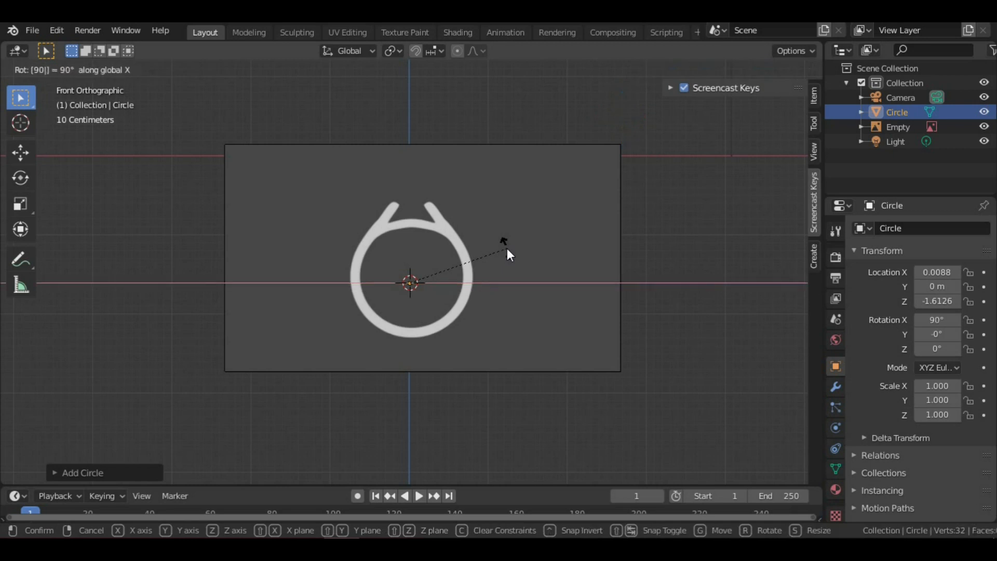
key(Return)
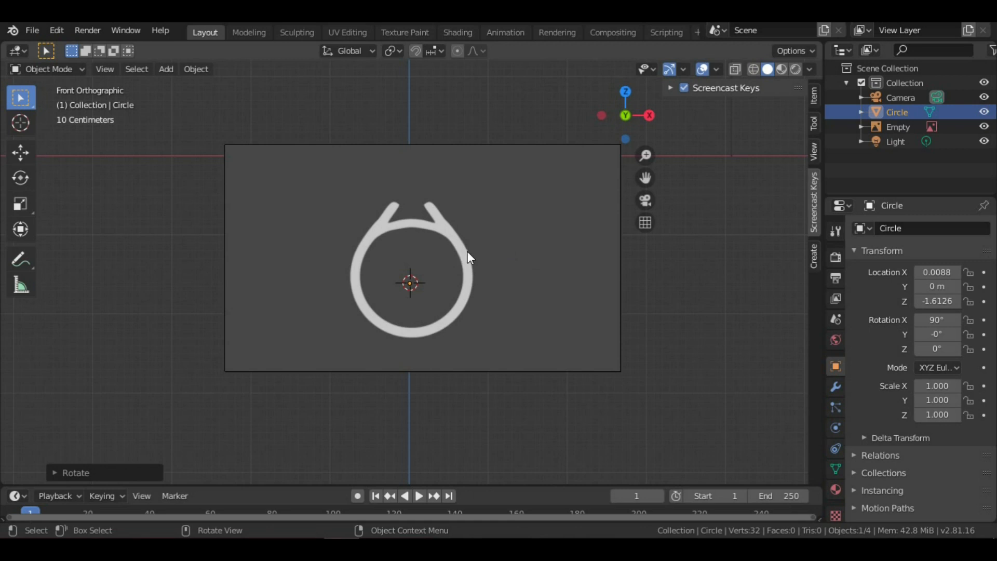
- Move the circle along Y to about -0.297 m so it sits in front of the reference image
key(KP_3)
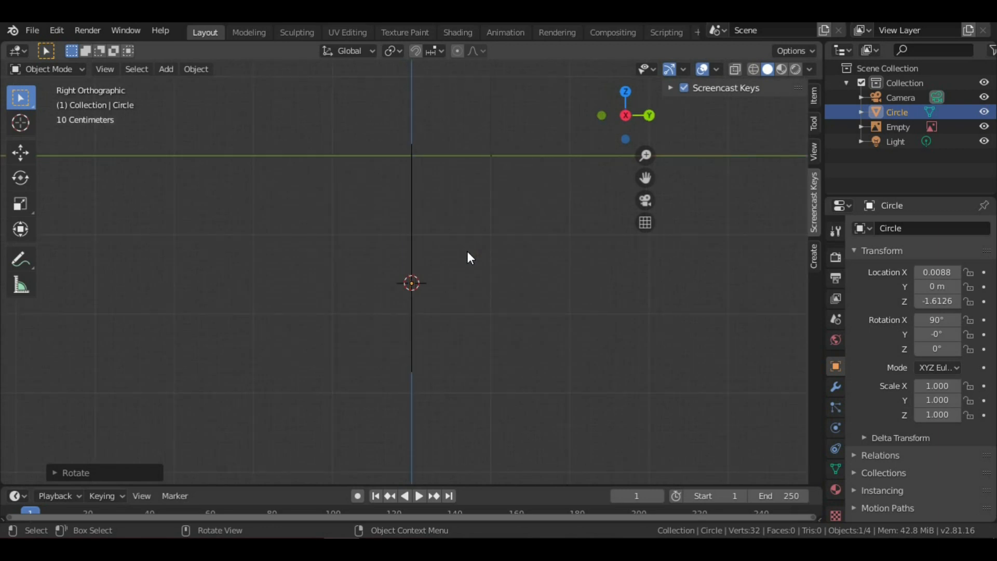
key(g)
key(y)
click(443, 251)
middle_drag(443, 251, 518, 269)
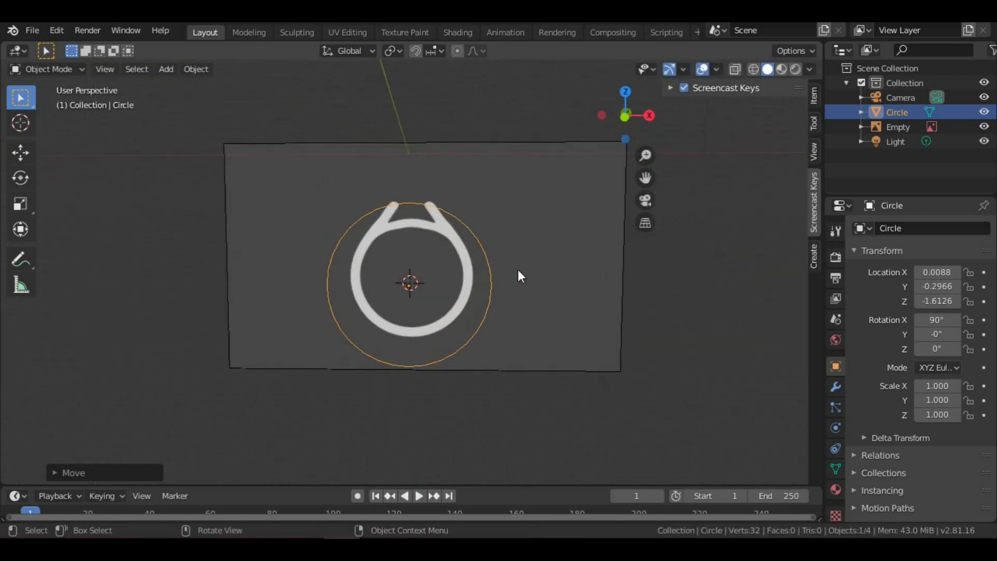
key(KP_1)
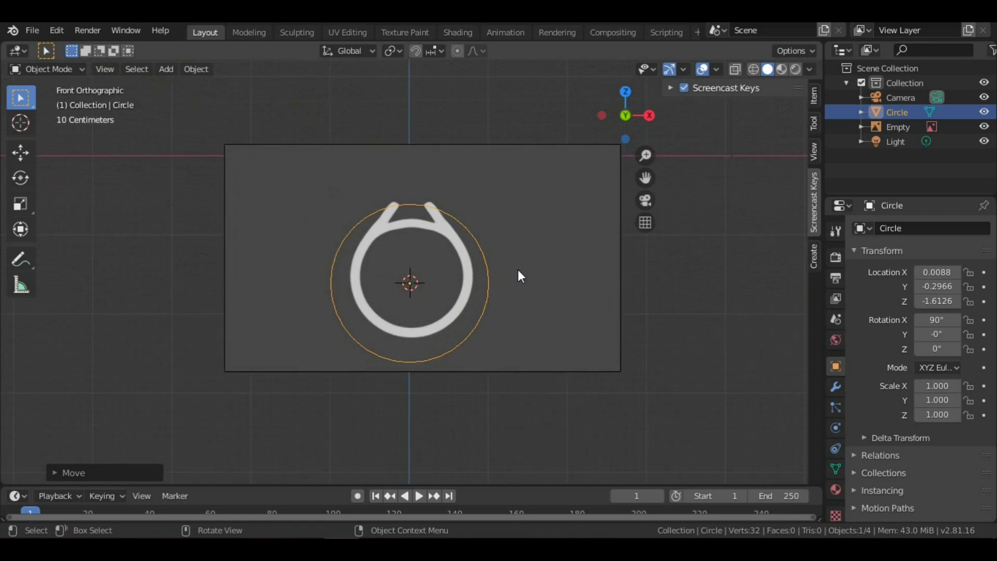
- Scale the circle to about 0.725 and centre it on the reference ring at about X 0.035 m, Z -1.516 m
scroll(519, 270, up, 3)
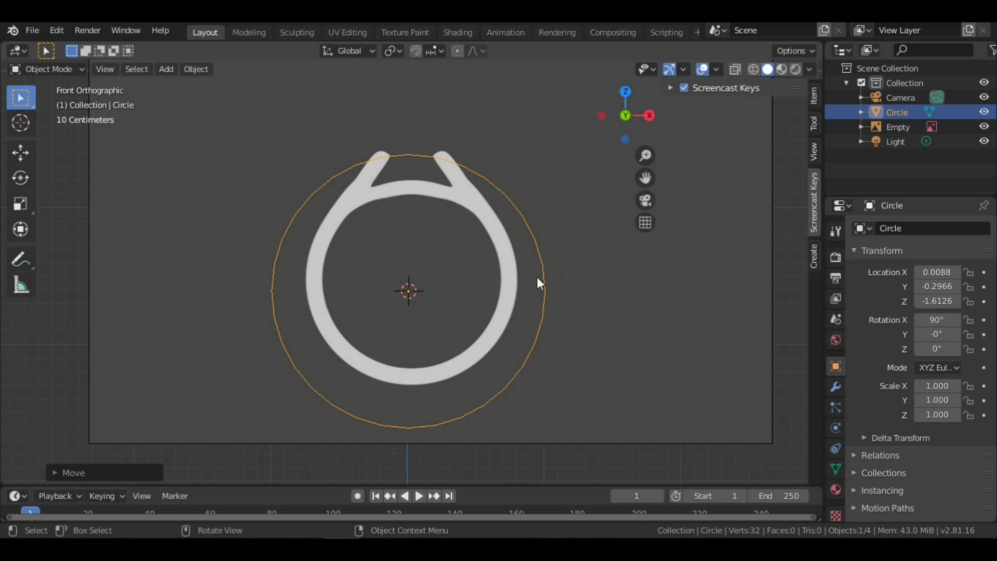
key(s)
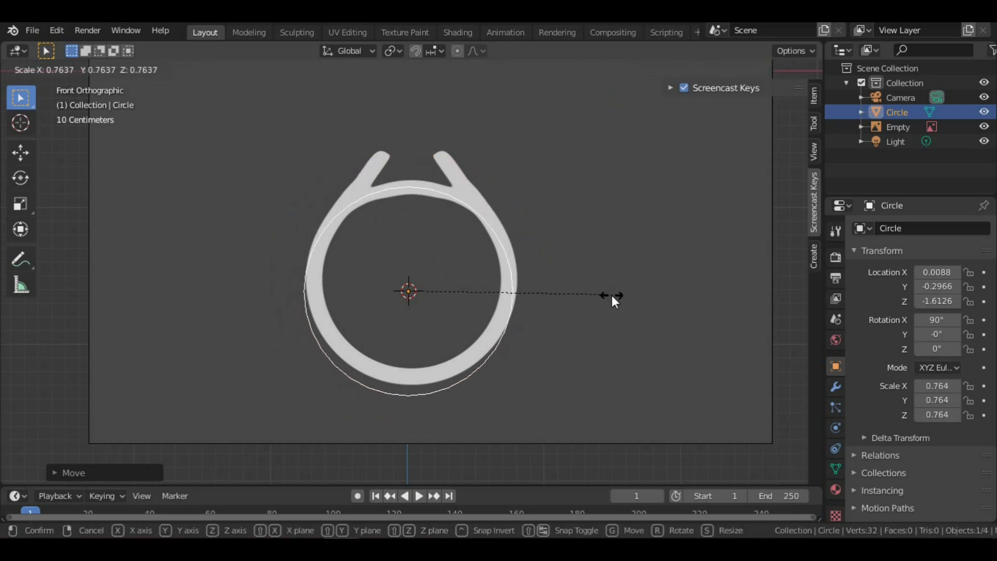
click(603, 295)
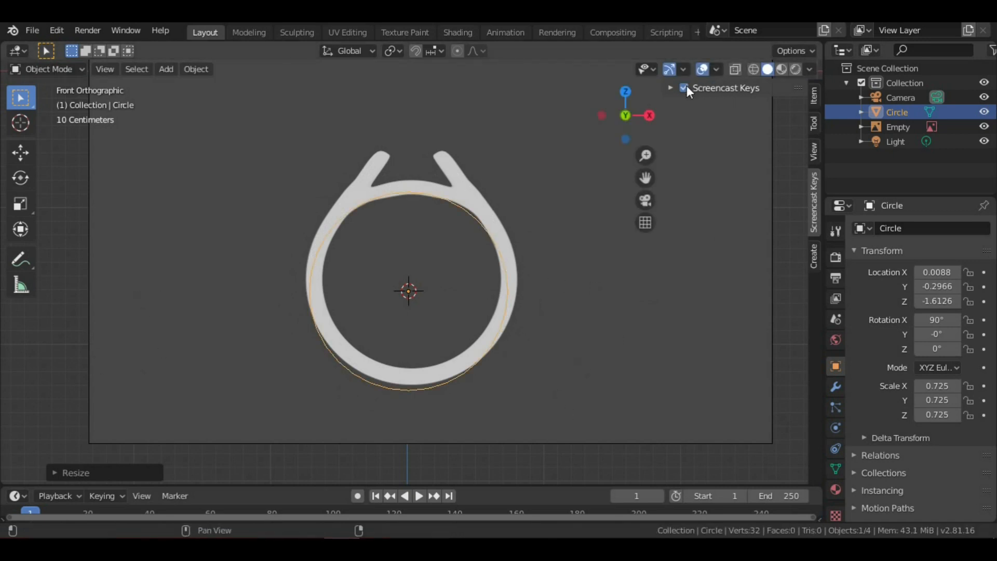
scroll(541, 307, up, 2)
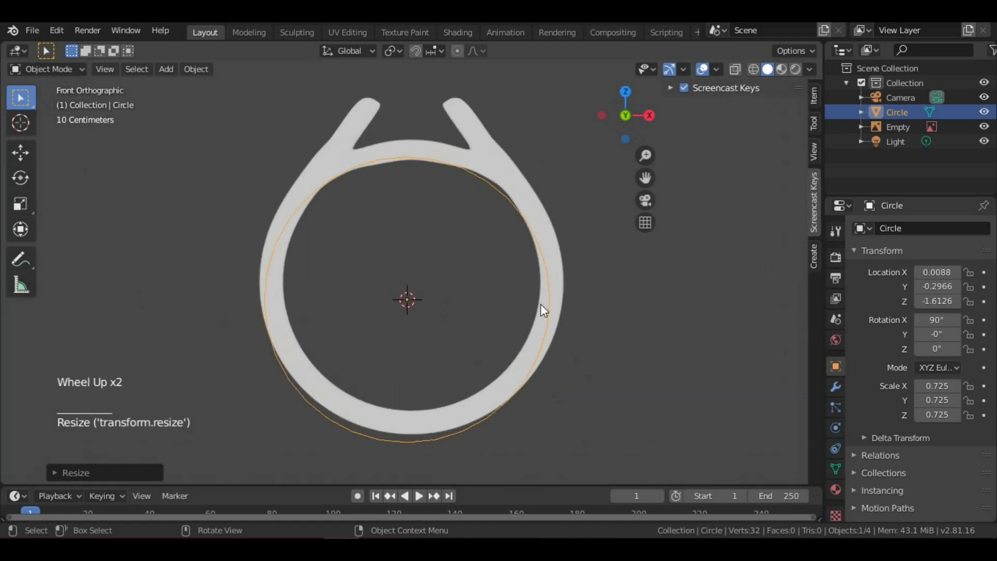
key(g)
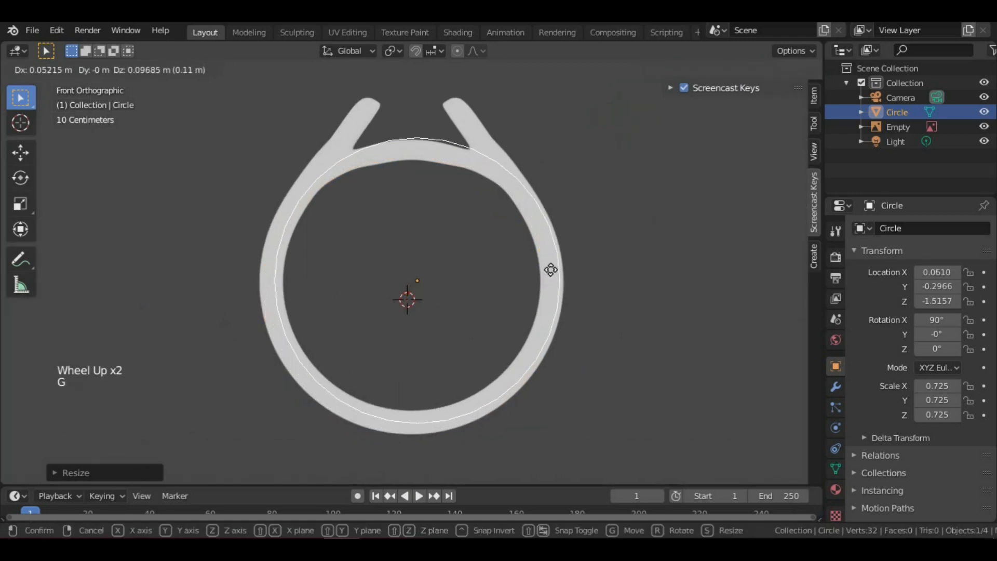
click(545, 270)
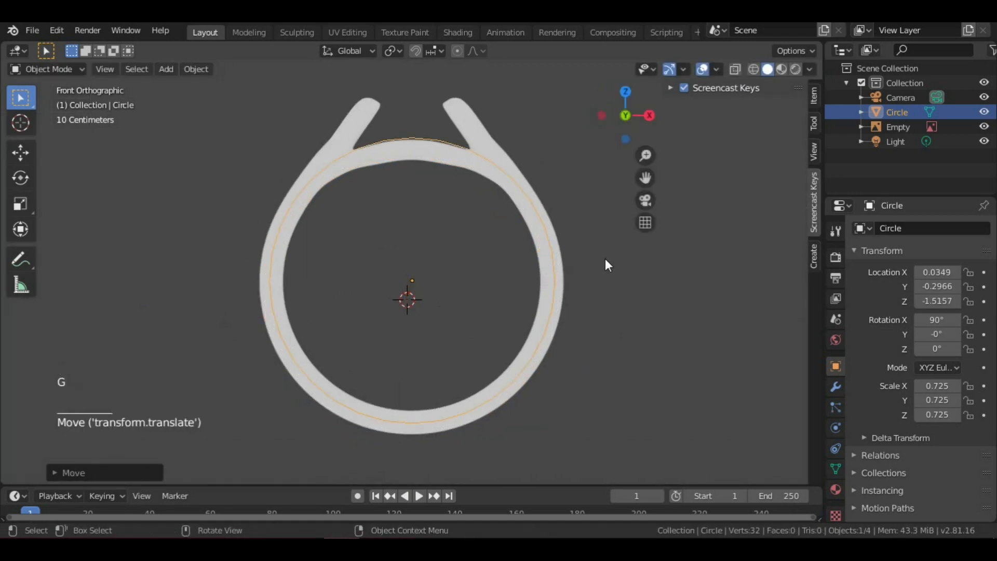
- Scale the circle to about 0.668 to match the inner edge of the reference ring
key(s)
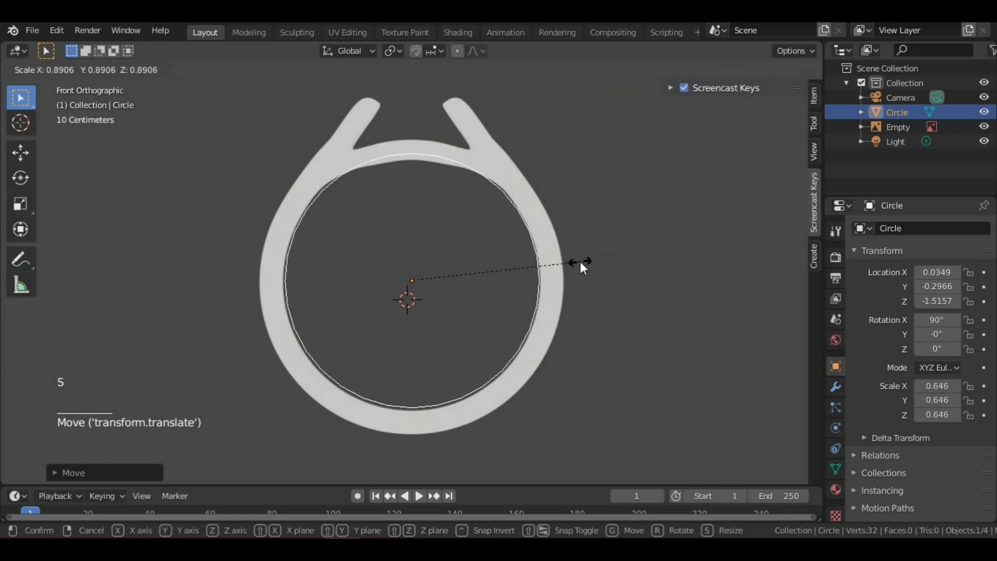
click(586, 263)
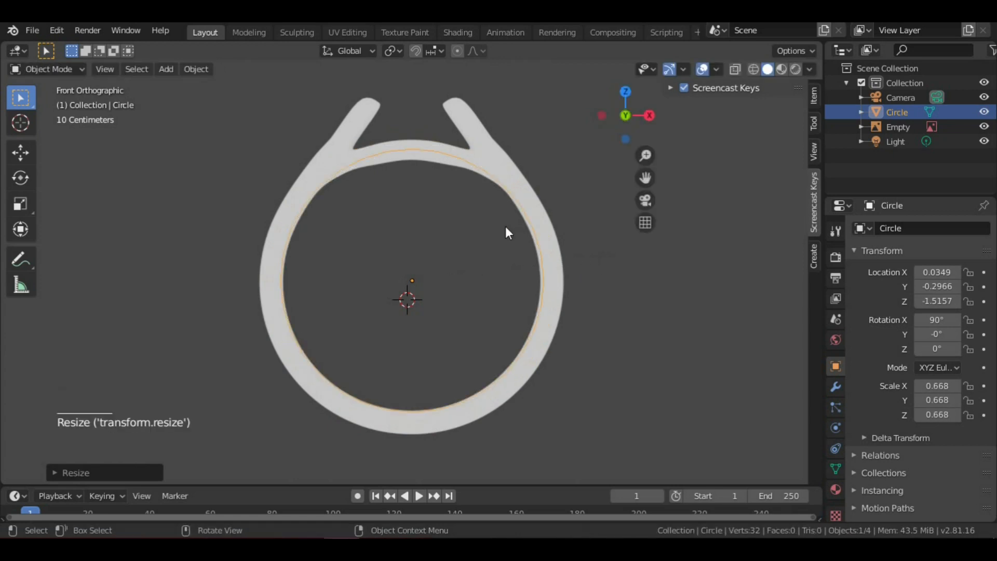
scroll(504, 224, down, 5)
scroll(505, 226, up, 4)
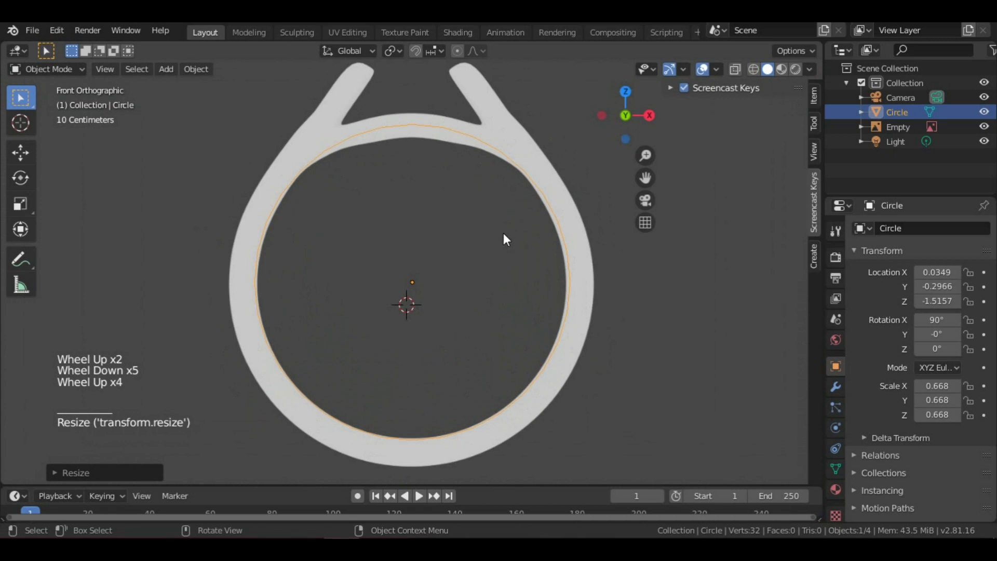
scroll(493, 233, down, 2)
scroll(491, 234, up, 2)
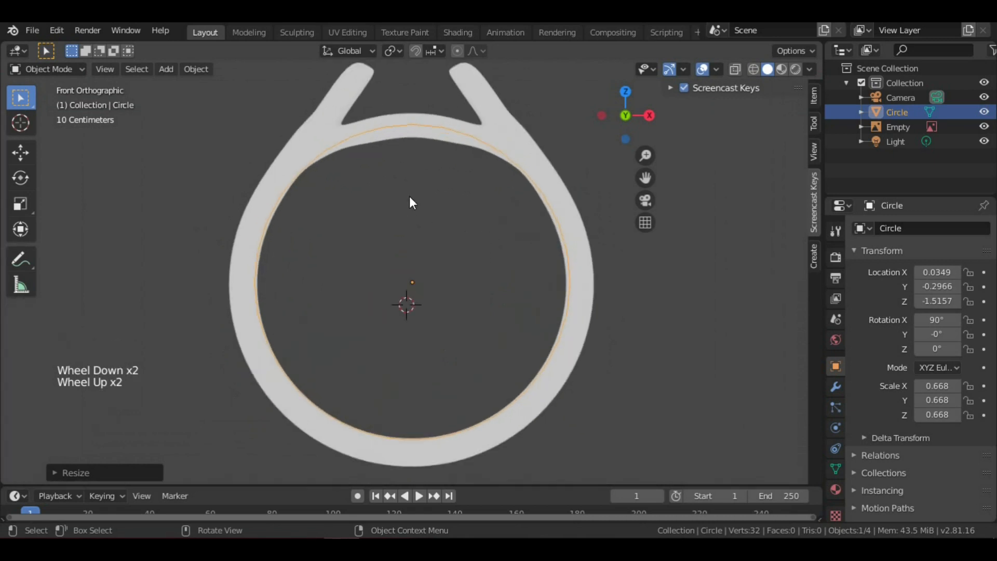
scroll(394, 226, down, 3)
scroll(395, 227, up, 1)
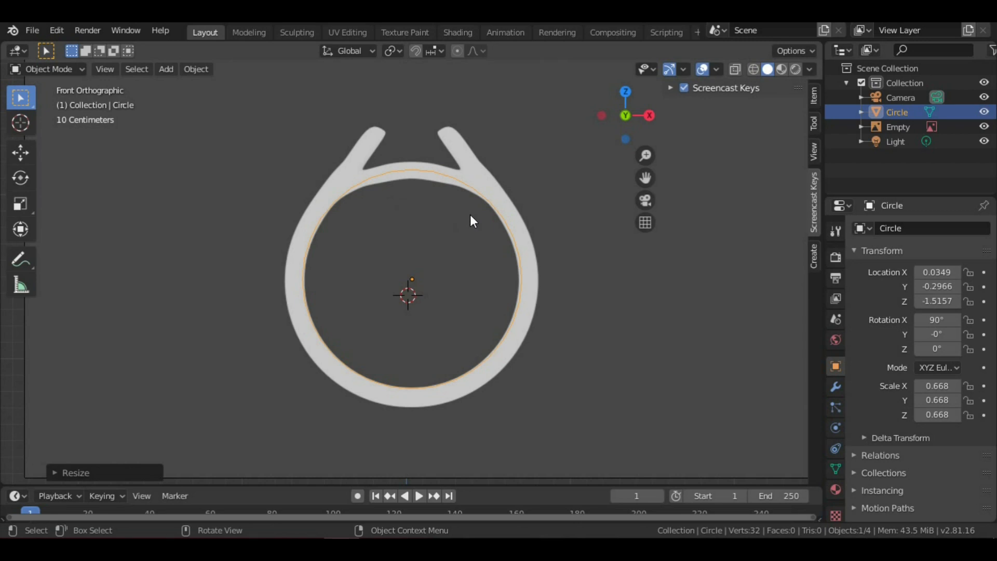
- Delete the vertices of the circle's left half in Edit Mode, keeping the top and bottom centre vertices
key(Tab)
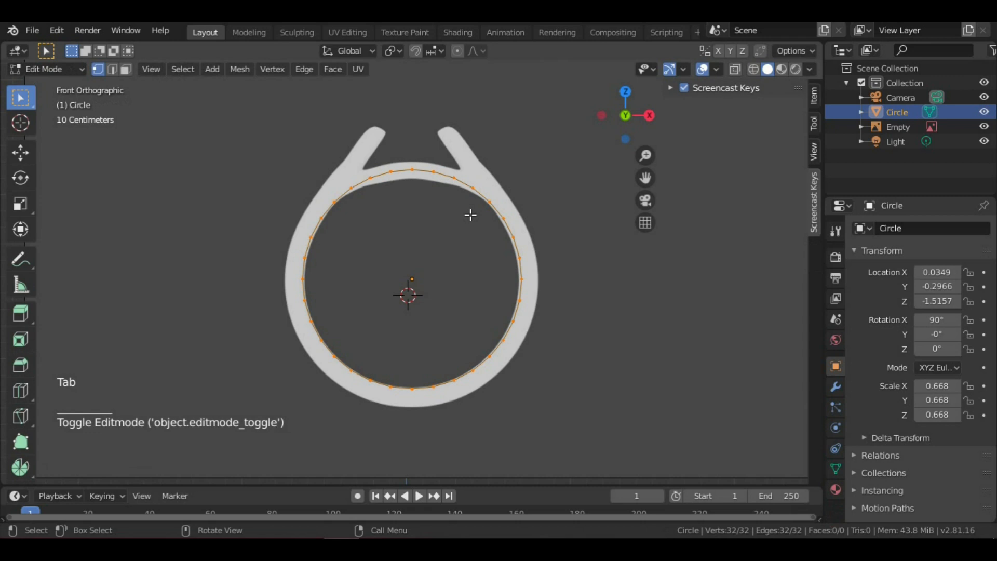
key(alt+a)
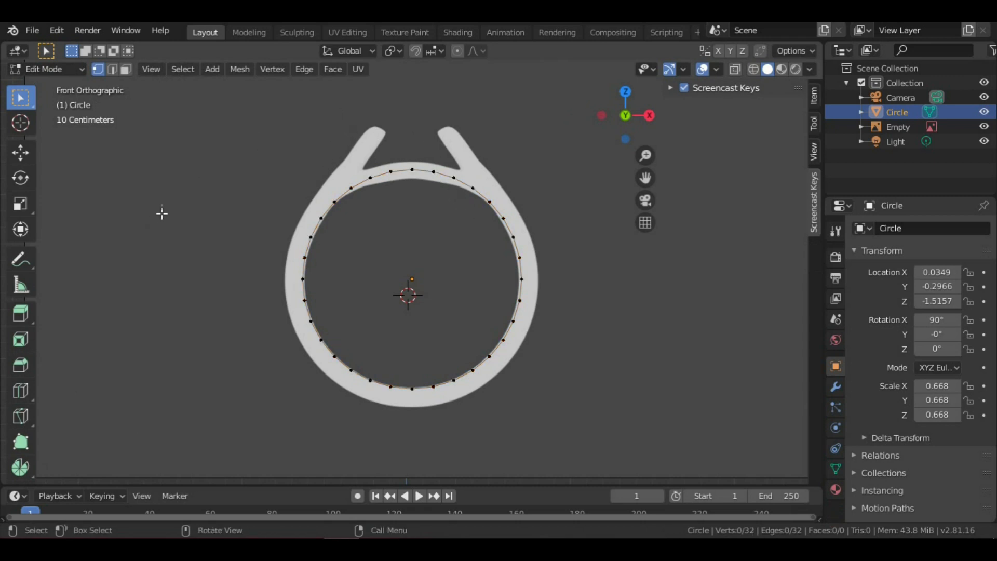
key(b)
drag(242, 108, 403, 430)
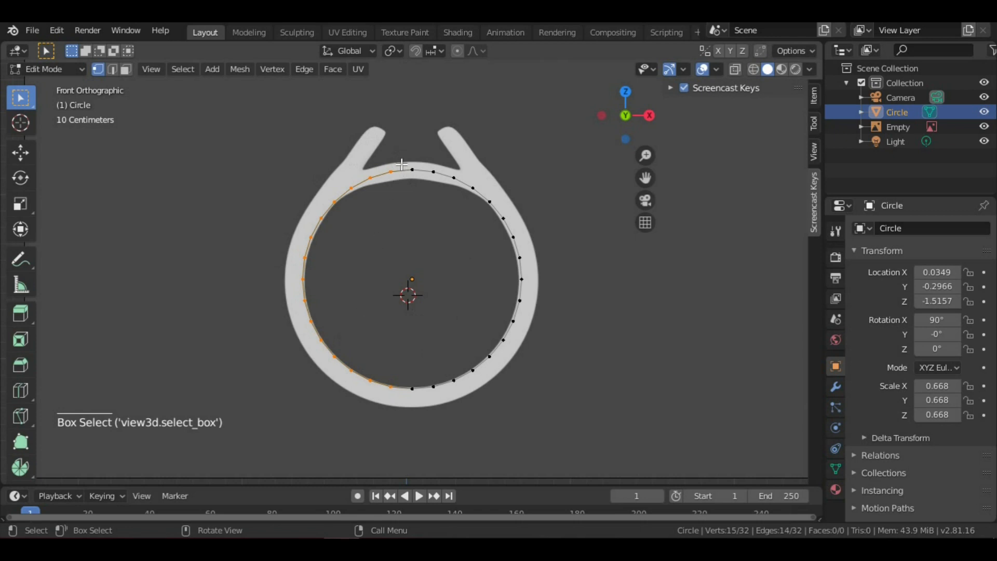
key(x)
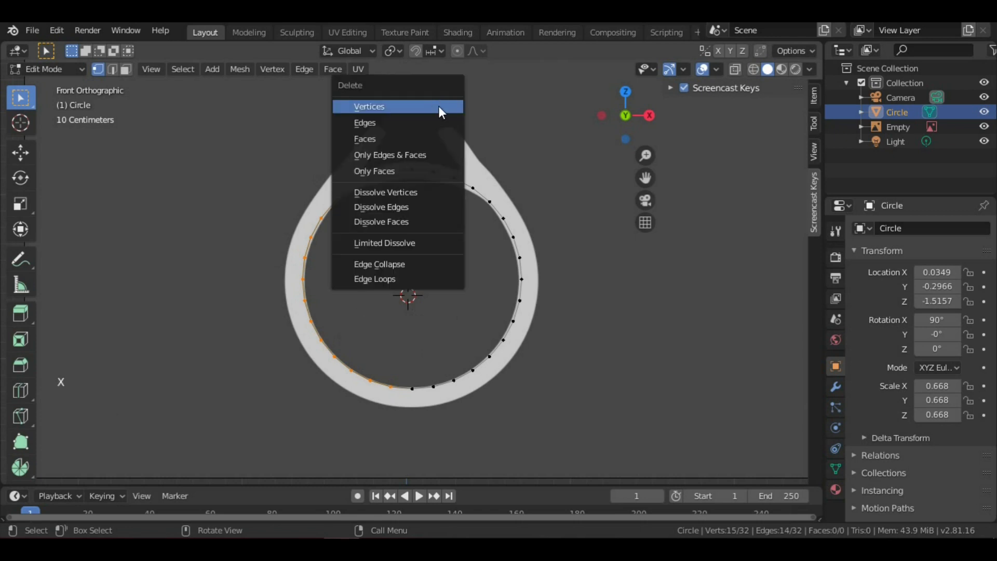
click(439, 105)
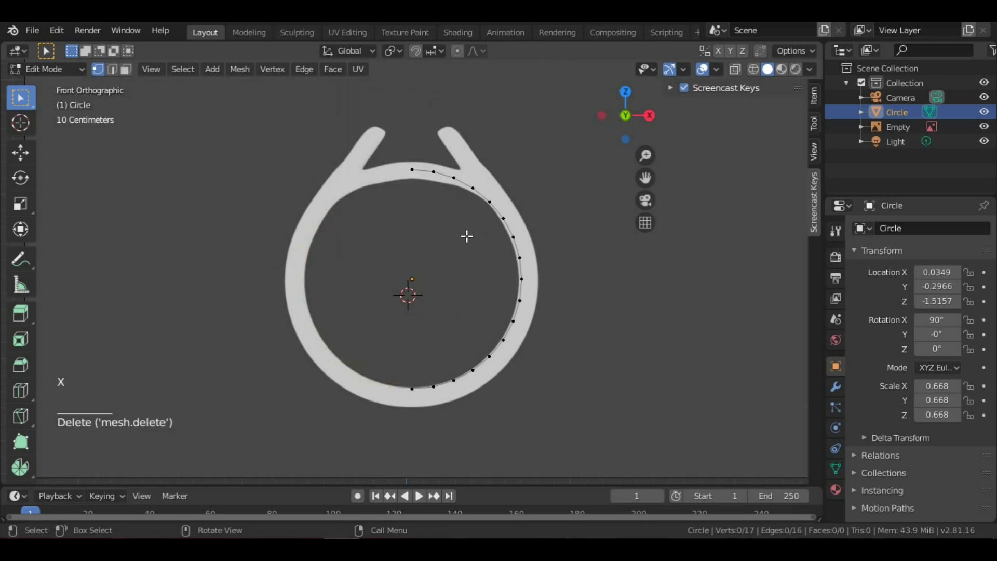
key(Tab)
scroll(489, 267, up, 3)
scroll(490, 270, down, 3)
key(Tab)
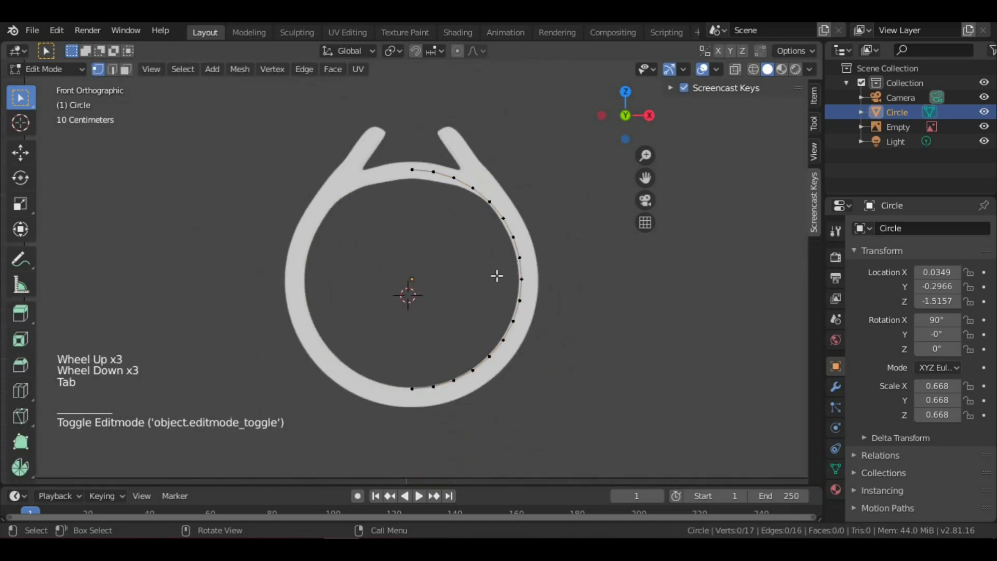
- Add a Mirror modifier on the X axis to the half circle in Object Mode
key(Tab)
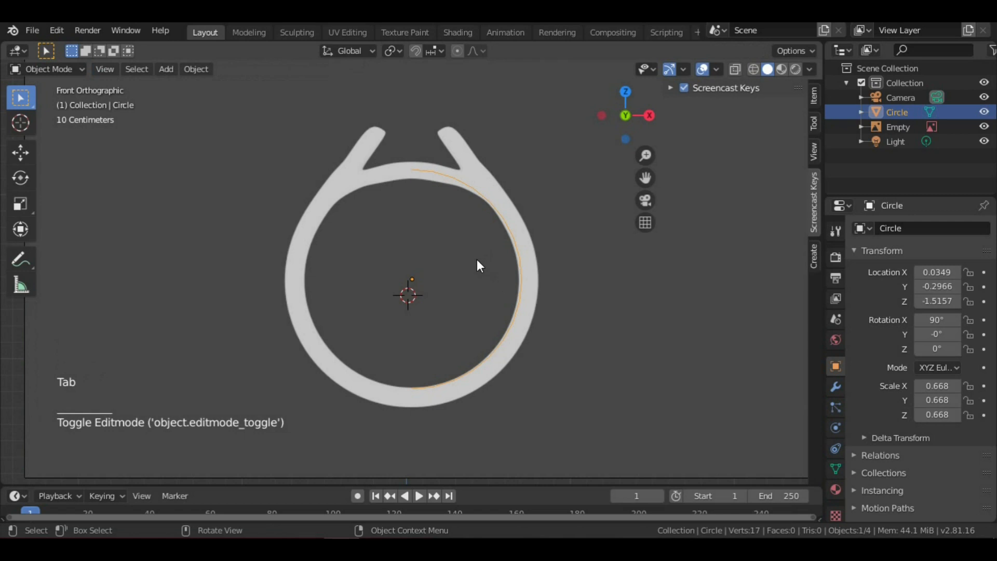
click(835, 389)
click(882, 229)
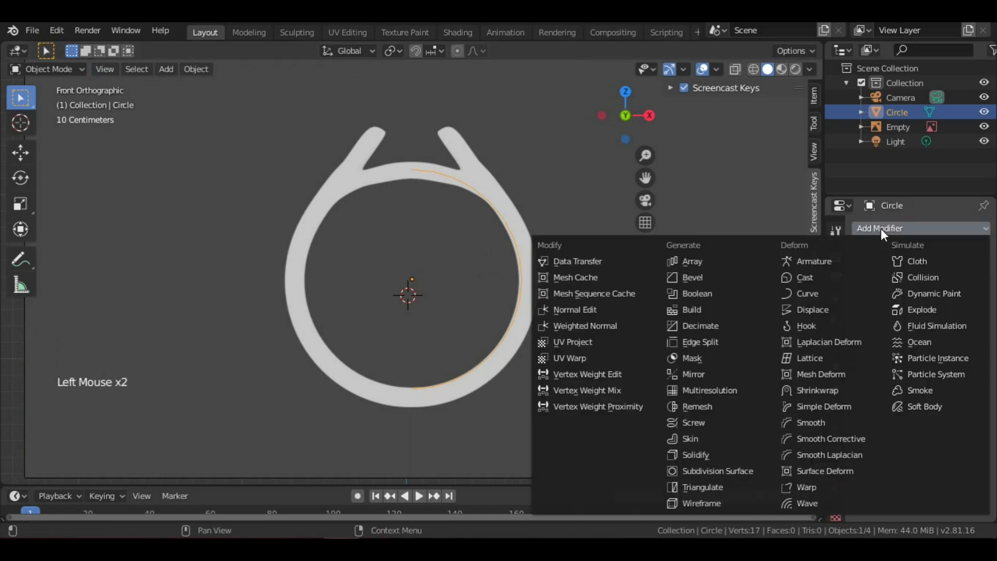
click(673, 372)
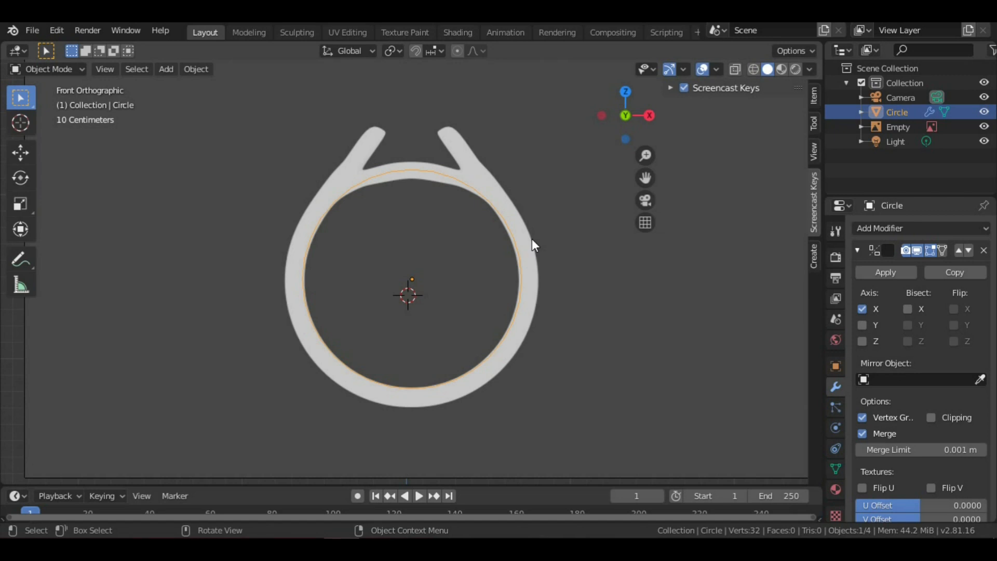
- Extrude all vertices of the half circle along Y in the right view to form a flat band
key(KP_3)
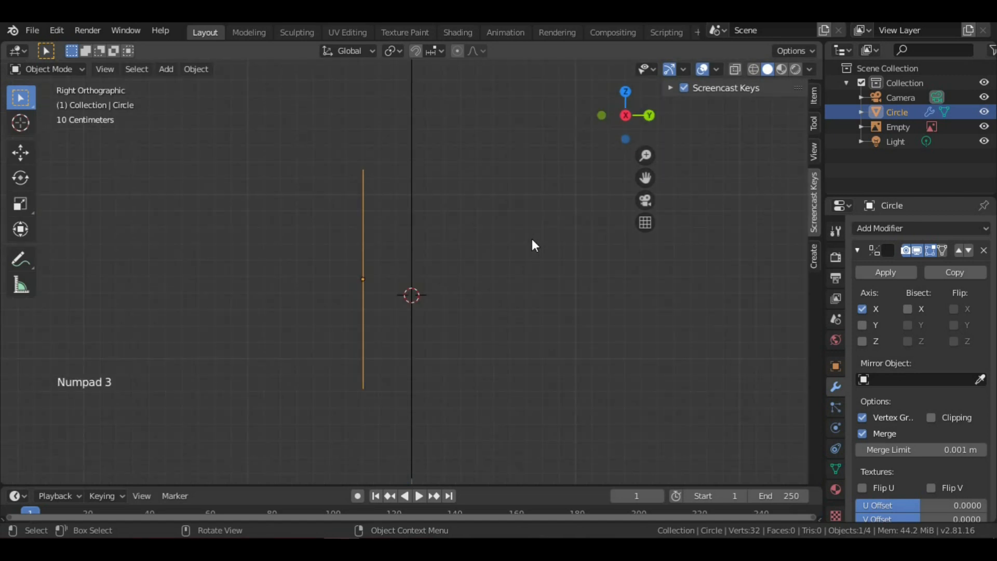
key(Tab)
middle_drag(350, 280, 459, 289)
key(a)
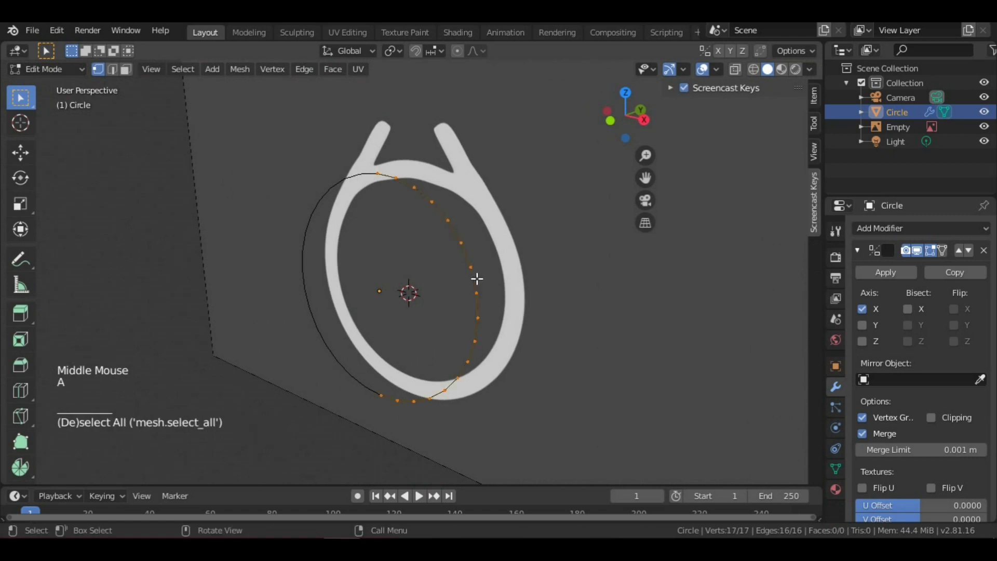
key(KP_3)
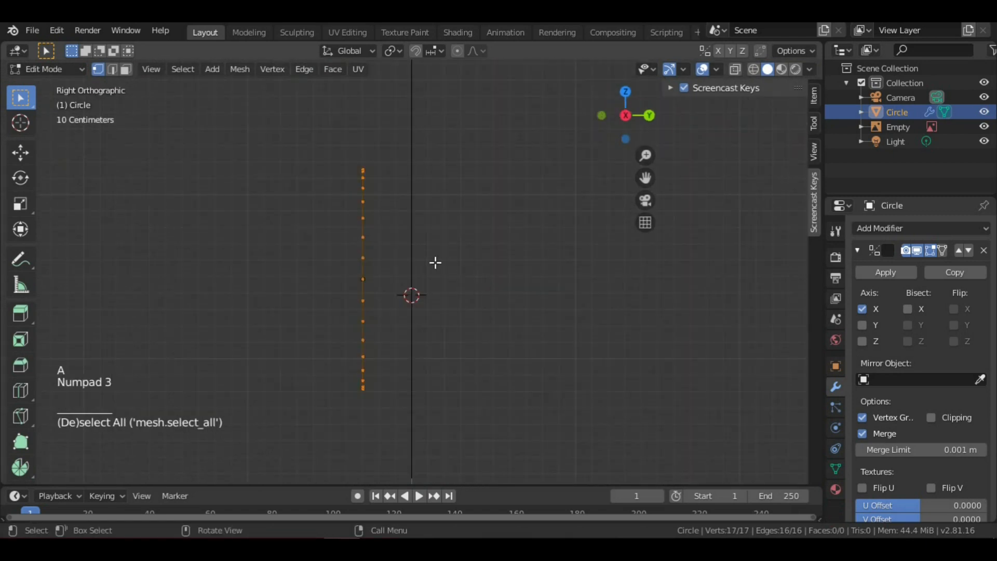
key(e)
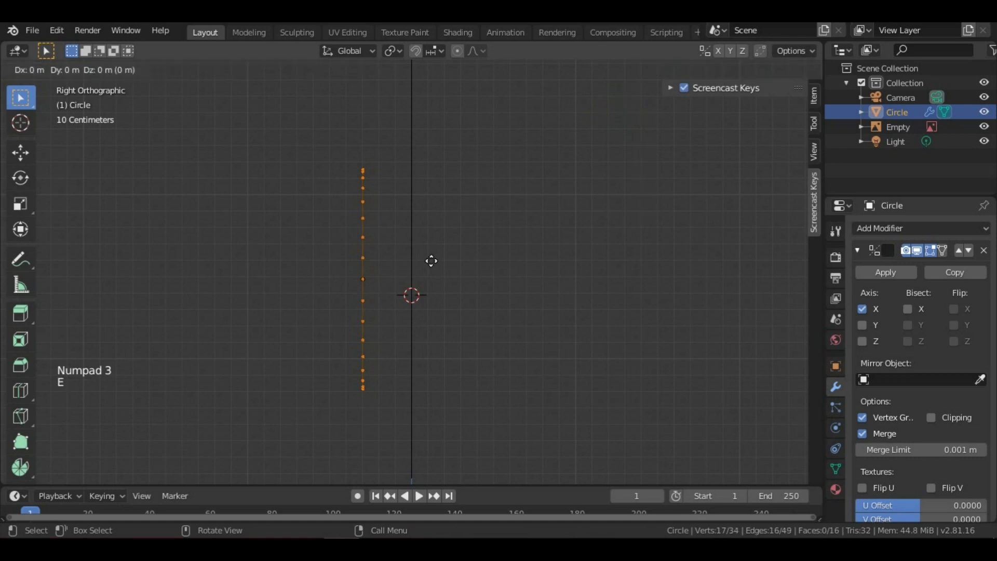
click(462, 258)
middle_drag(425, 265, 519, 280)
scroll(519, 281, down, 3)
key(Tab)
scroll(538, 287, up, 2)
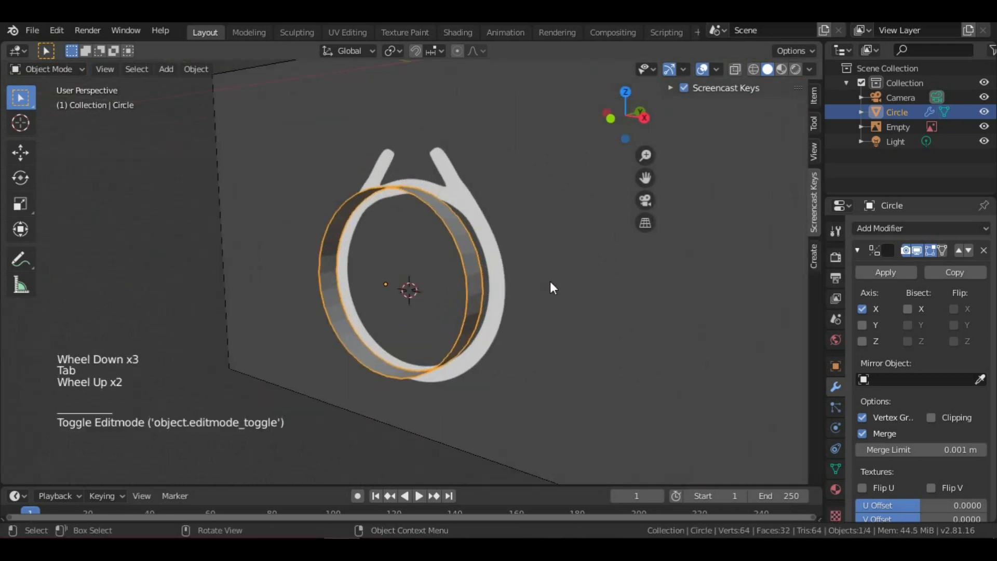
- Add a Solidify modifier to the band and set its thickness to -0.18 m
key(KP_1)
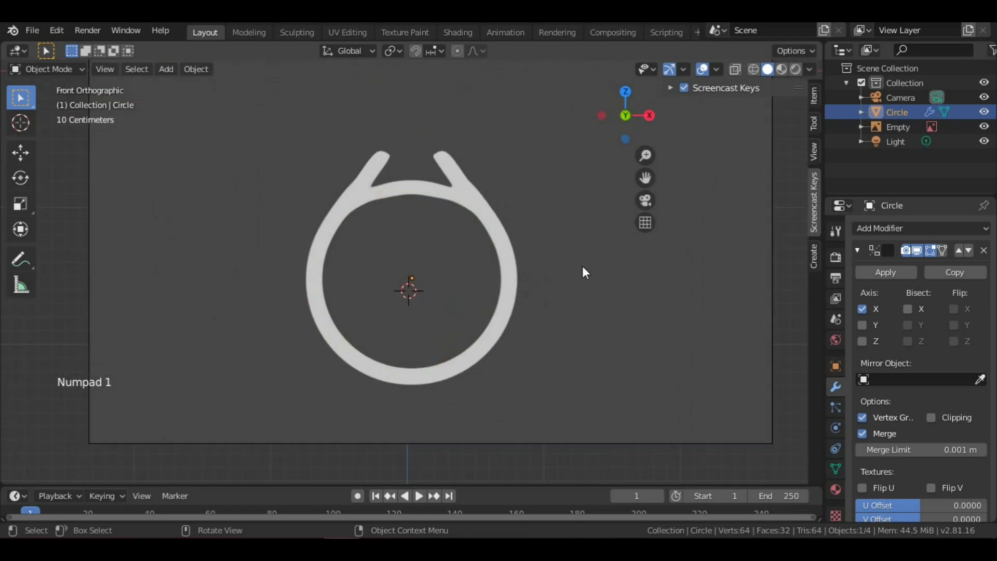
click(889, 229)
click(890, 228)
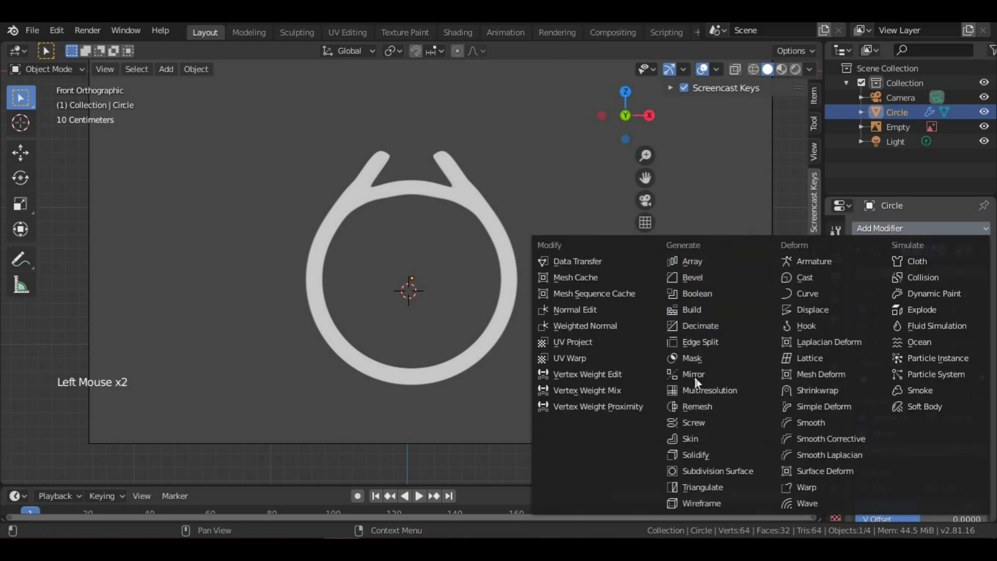
click(712, 456)
scroll(513, 302, up, 2)
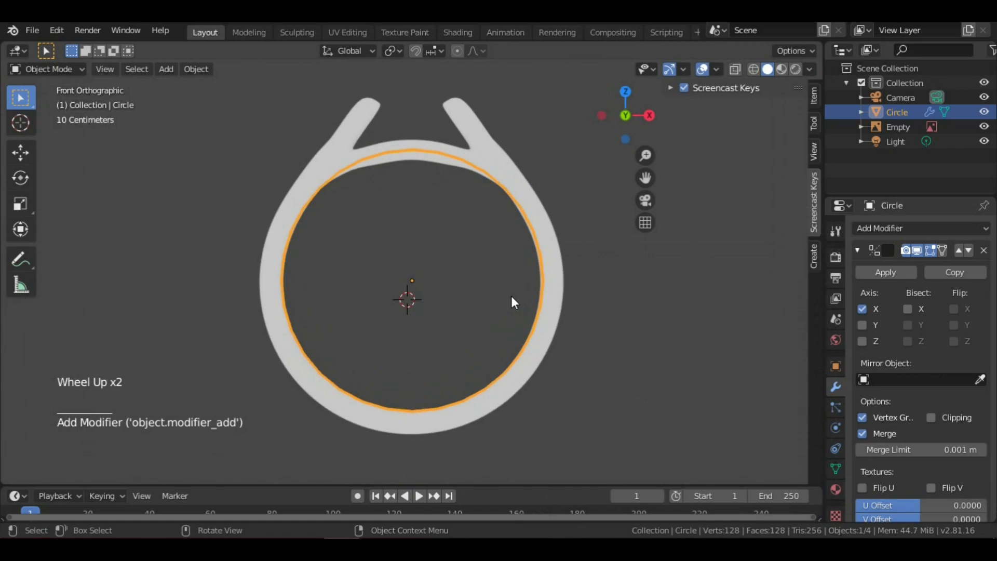
scroll(914, 427, down, 8)
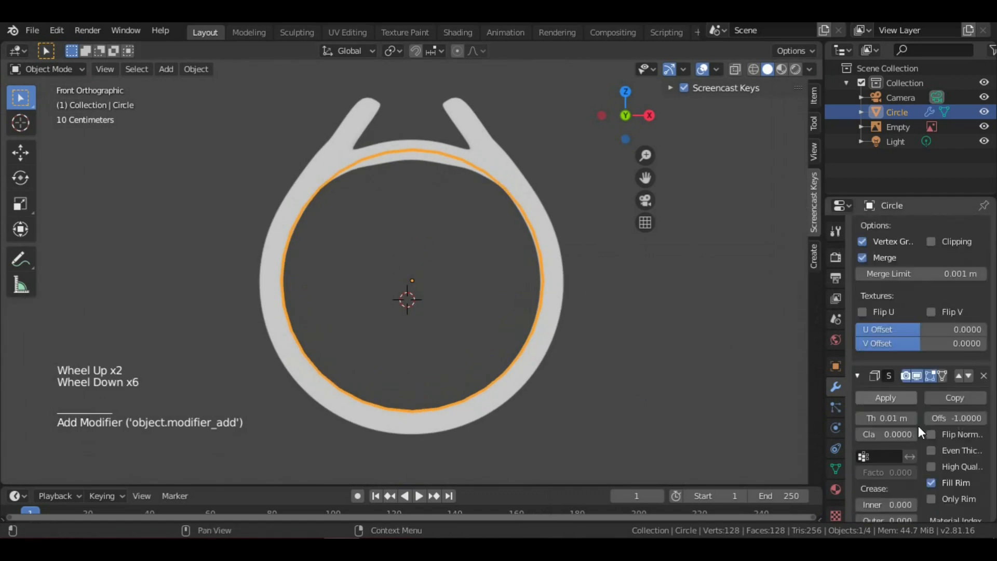
drag(888, 381, 881, 381)
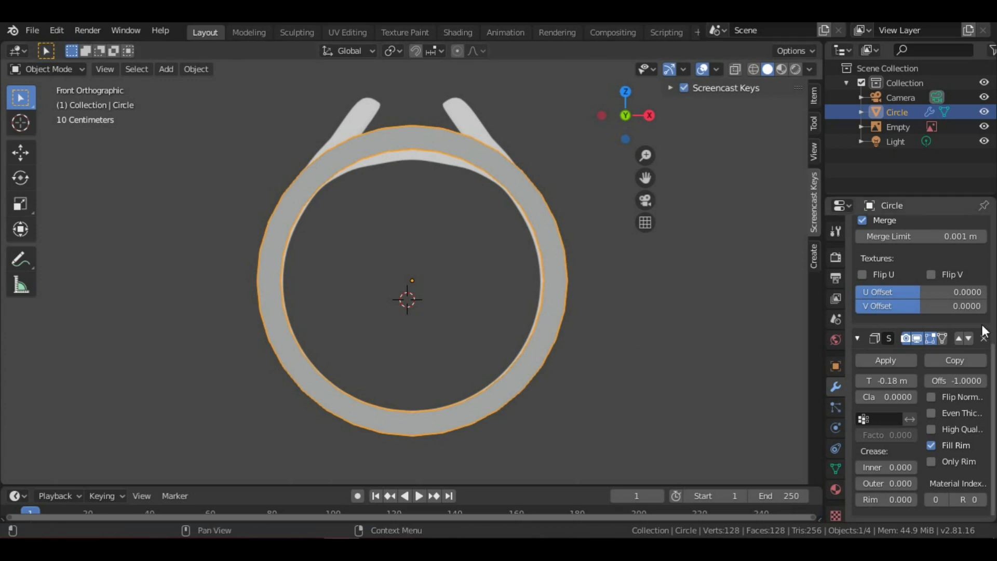
- Try placing the Solidify modifier above the Mirror modifier in the stack and inspect the band's centre seam
scroll(983, 327, up, 2)
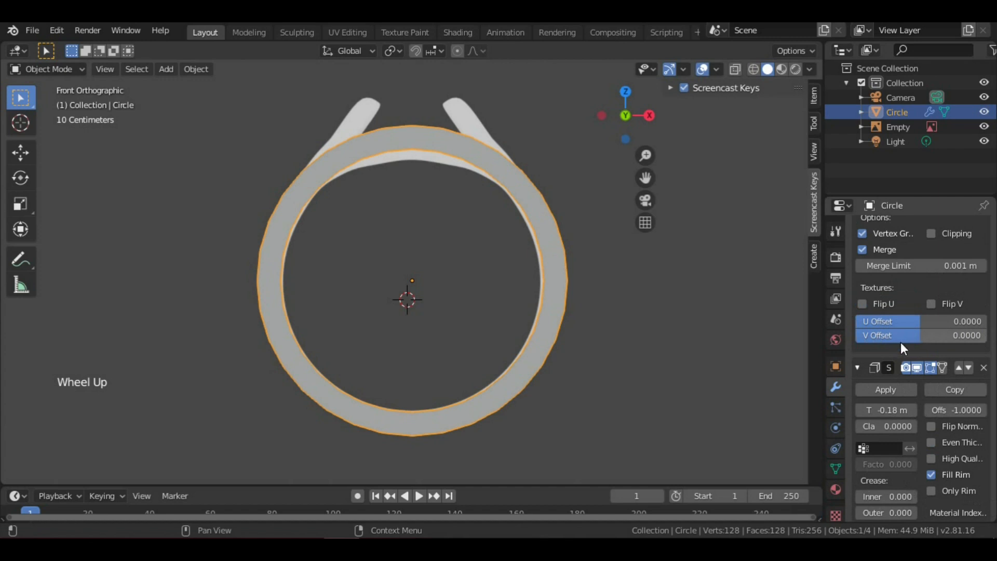
scroll(964, 248, up, 3)
scroll(963, 246, down, 3)
click(959, 368)
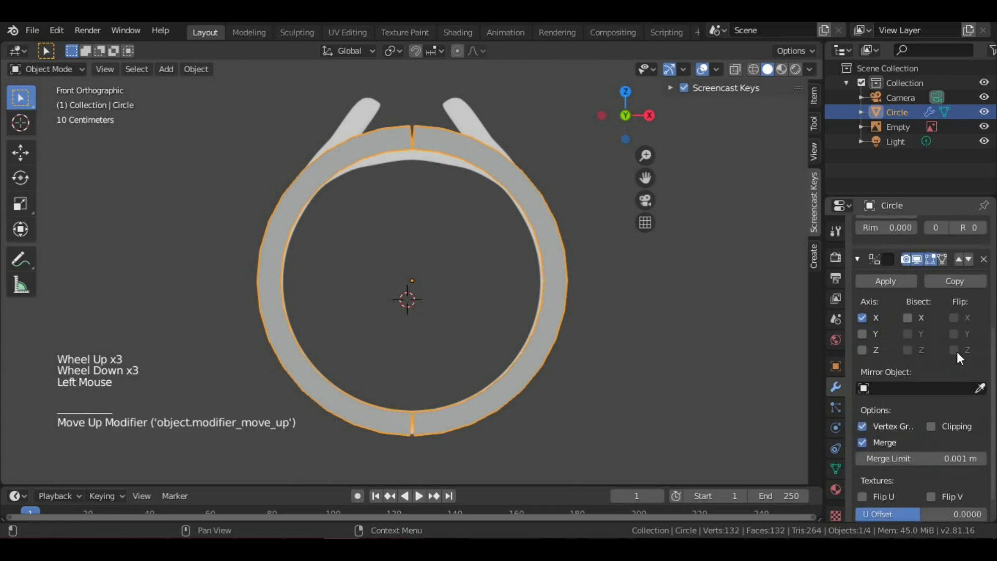
scroll(536, 220, up, 2)
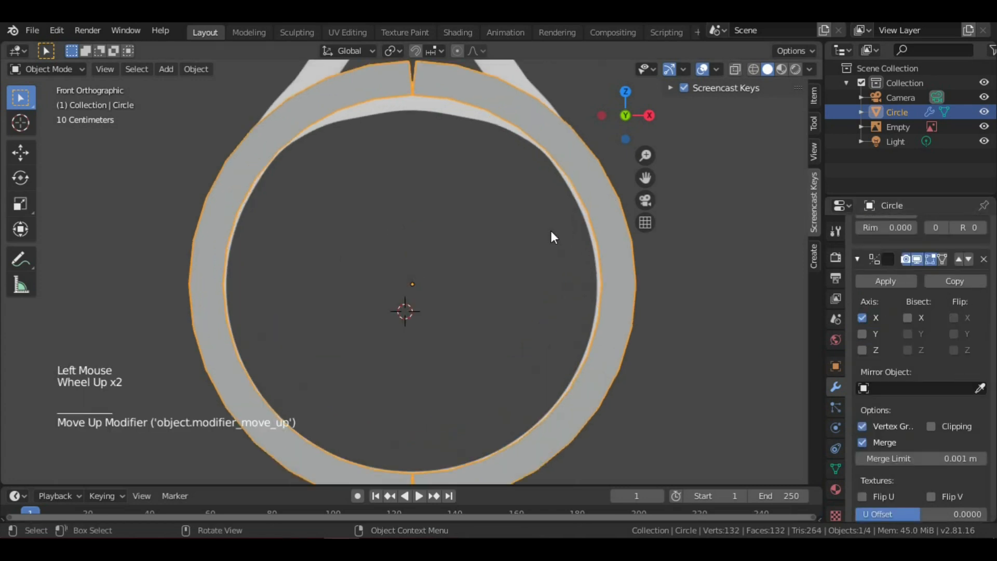
scroll(548, 230, down, 1)
mouse_move(439, 122)
middle_down()
mouse_move(465, 231)
mouse_move(447, 113)
middle_up()
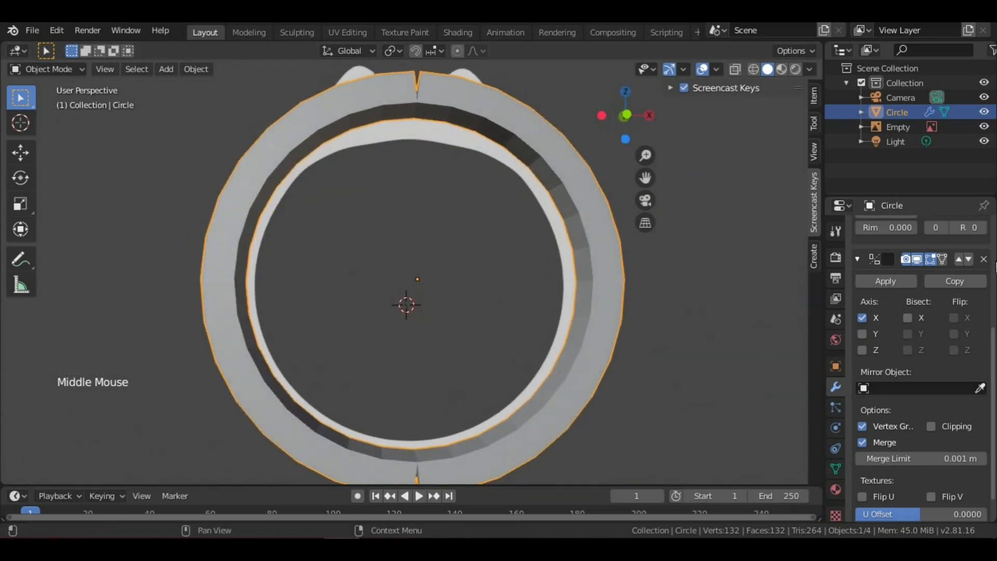
- Restore the modifier order with Mirror above Solidify
click(969, 258)
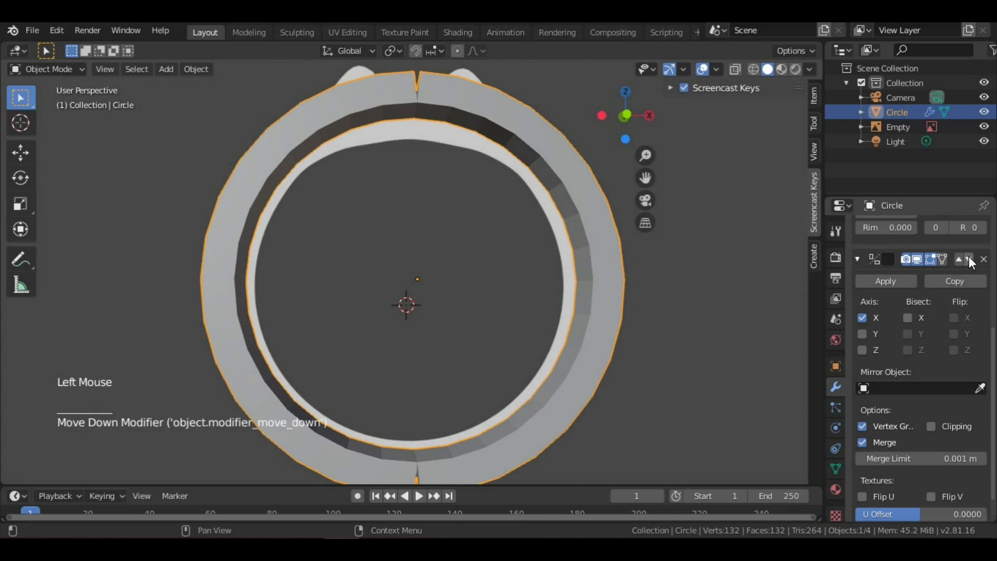
scroll(968, 332, down, 6)
scroll(967, 327, up, 4)
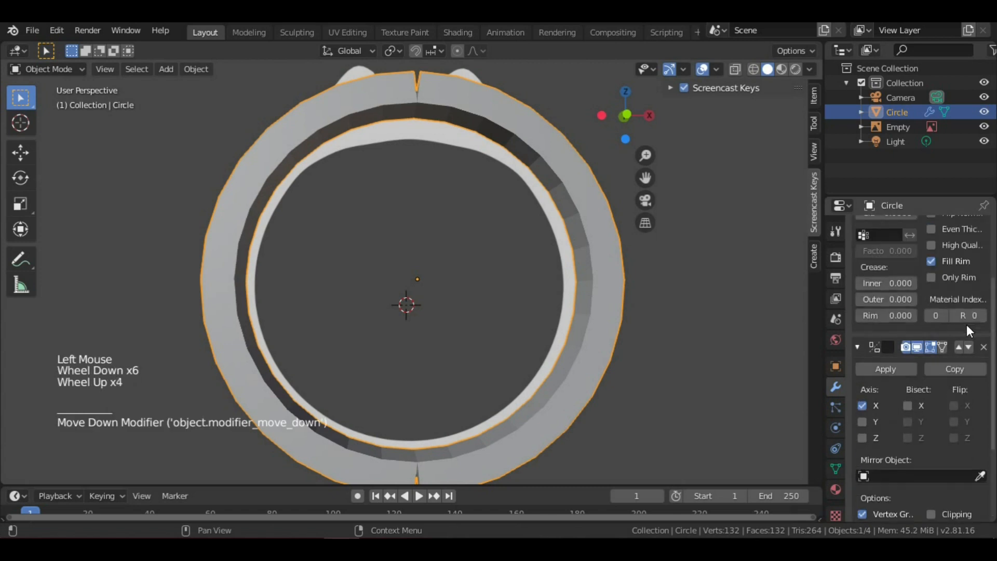
scroll(968, 325, up, 8)
click(968, 250)
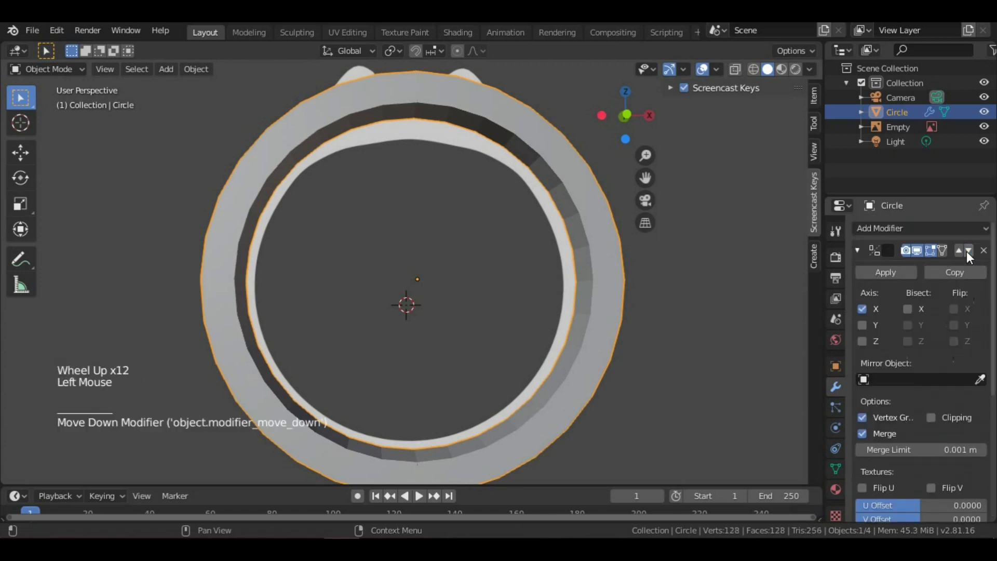
- Apply the Solidify modifier to the band and return to the front view
scroll(933, 409, down, 12)
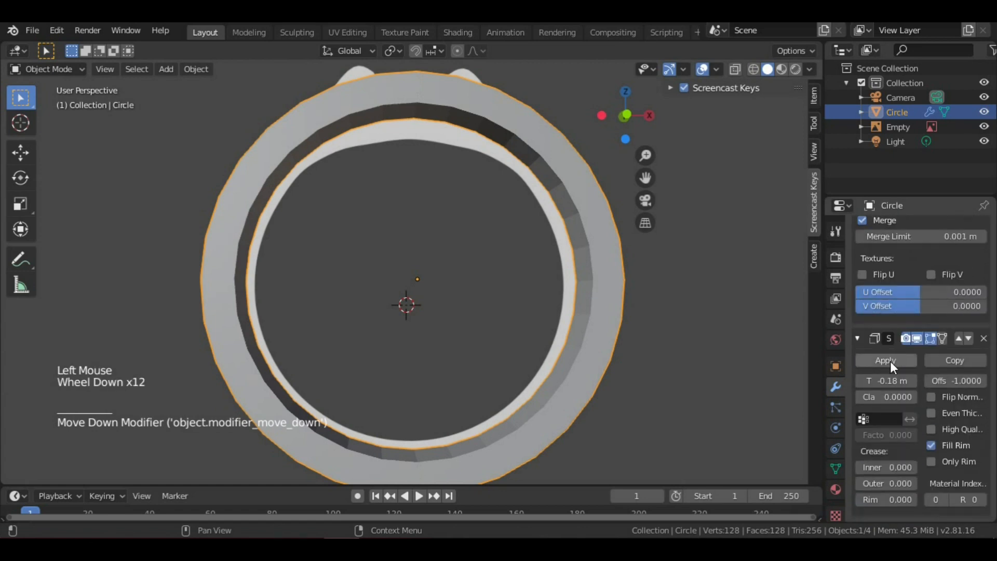
click(891, 360)
middle_click(329, 156)
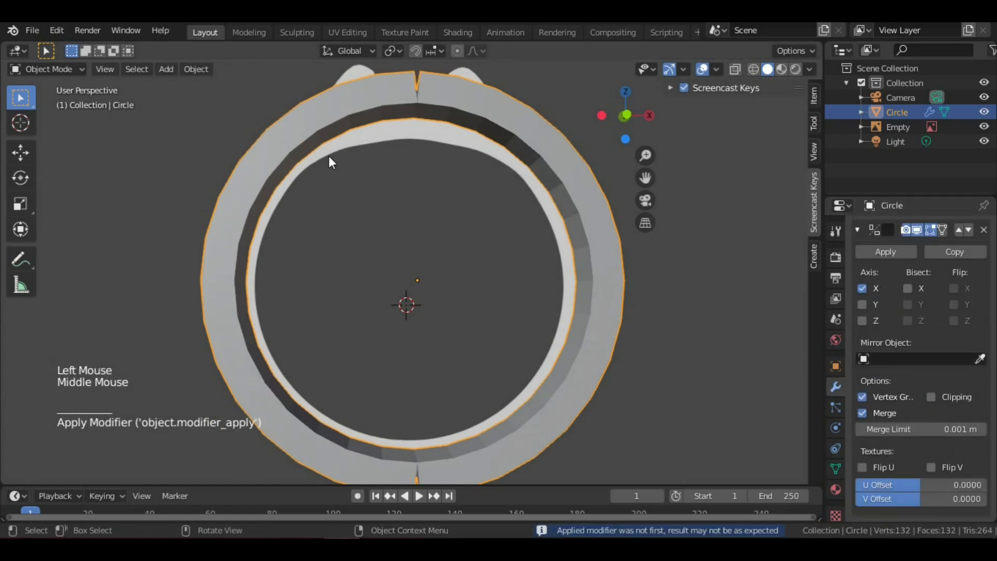
key(KP_1)
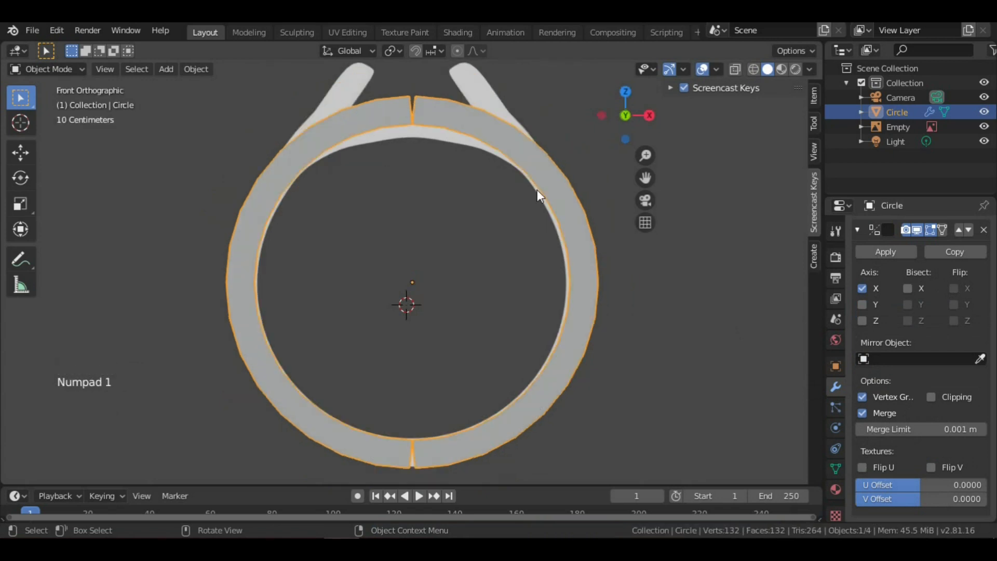
- Enter Edit Mode, deselect all of the band's vertices and turn on X-ray to see the reference through the mesh
key(Tab)
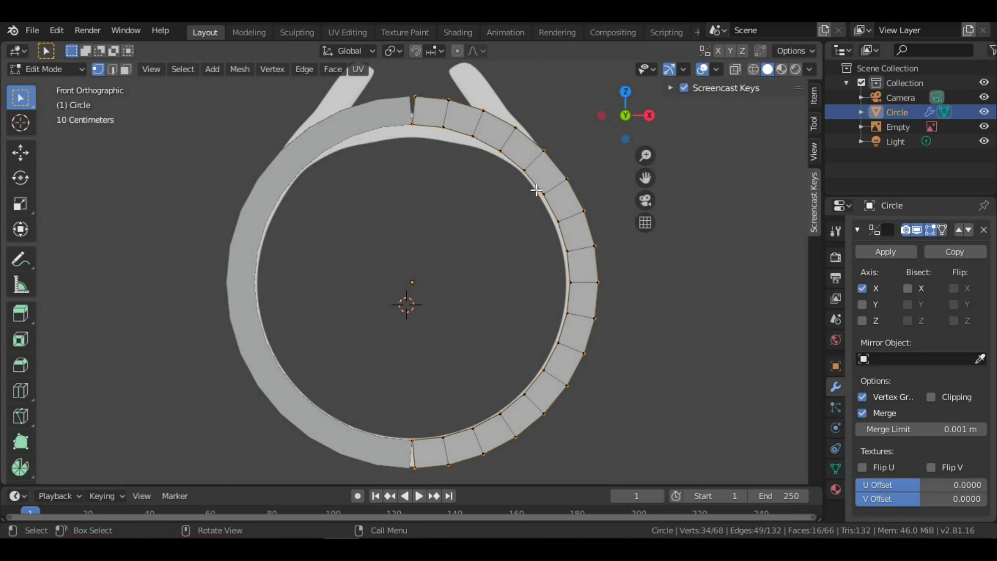
key(alt+a)
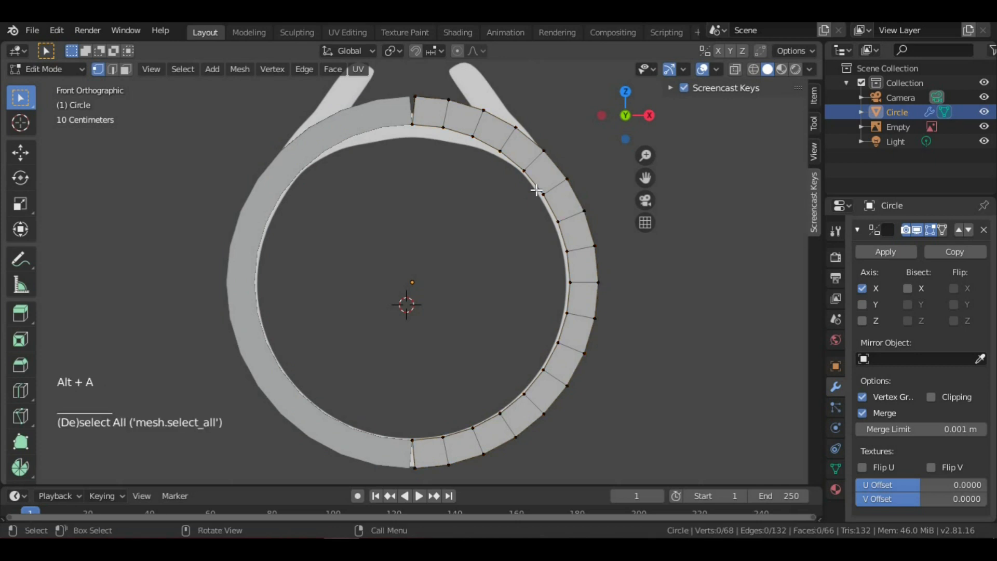
shift+middle_drag(547, 127, 523, 180)
scroll(541, 194, up, 2)
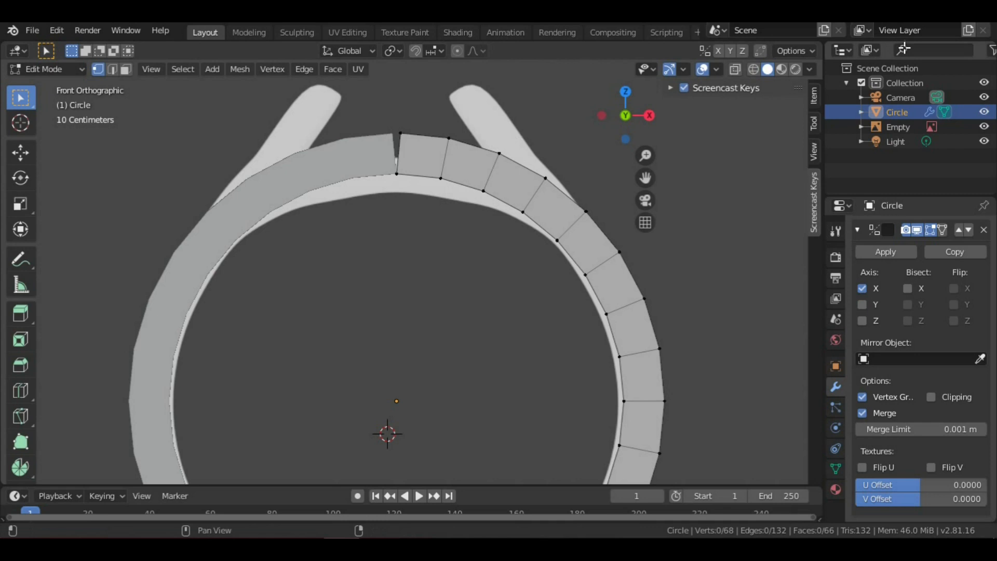
click(735, 70)
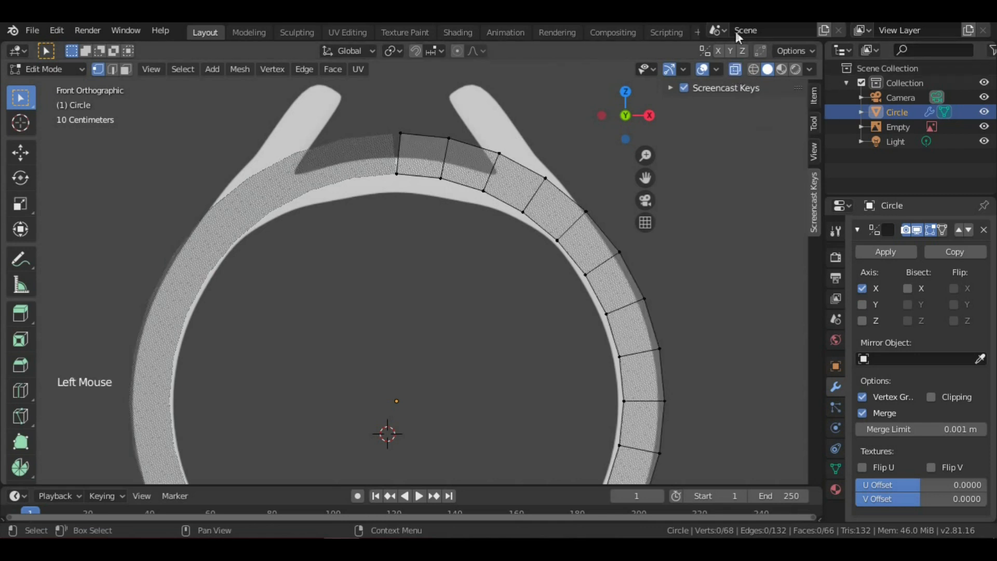
shift+middle_drag(453, 178, 443, 228)
scroll(462, 206, up, 2)
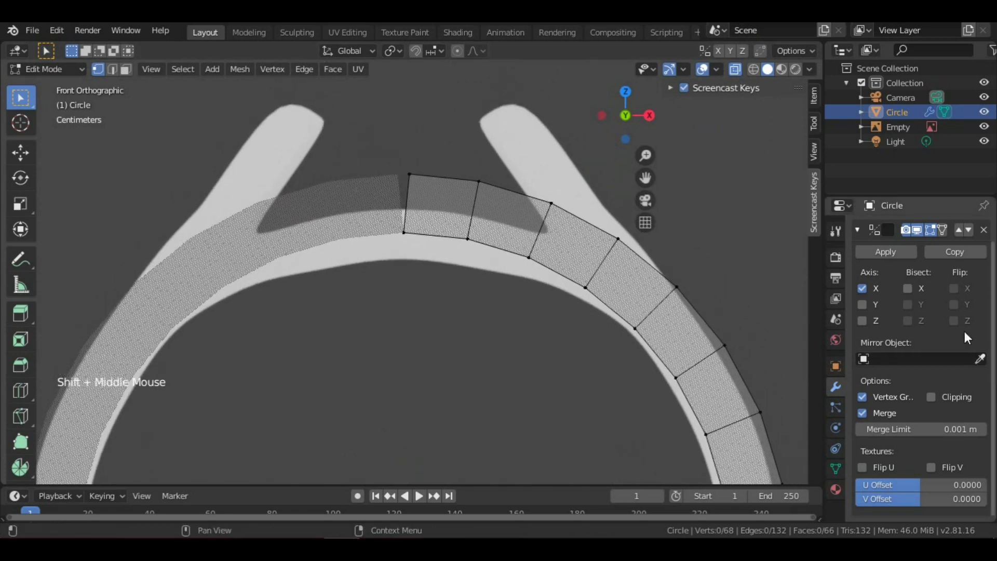
scroll(387, 208, down, 5)
scroll(387, 209, up, 5)
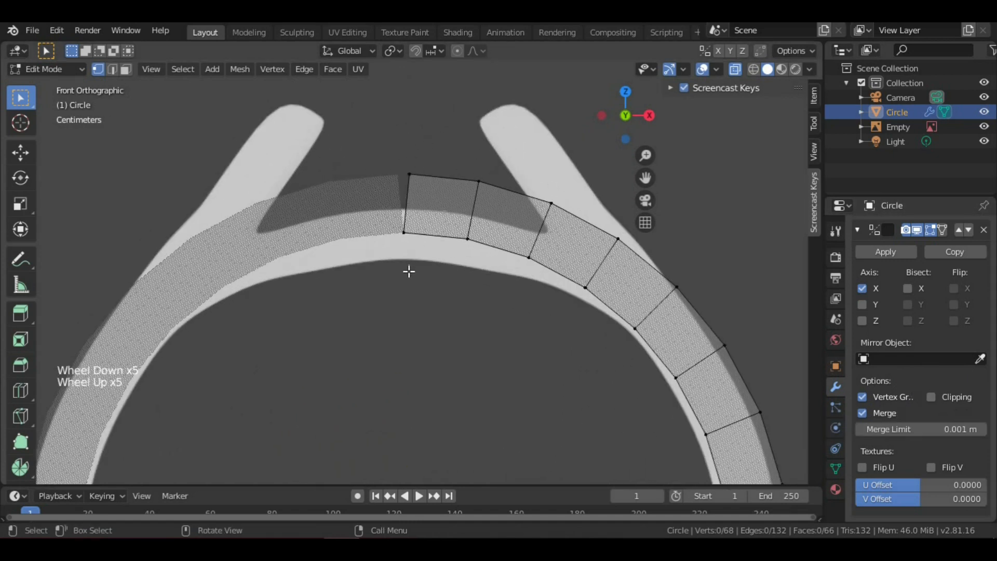
- Turn on Clipping in the Mirror modifier to close the gap at the seam at the band's lower end
scroll(441, 151, down, 4)
shift+middle_drag(451, 320, 454, 250)
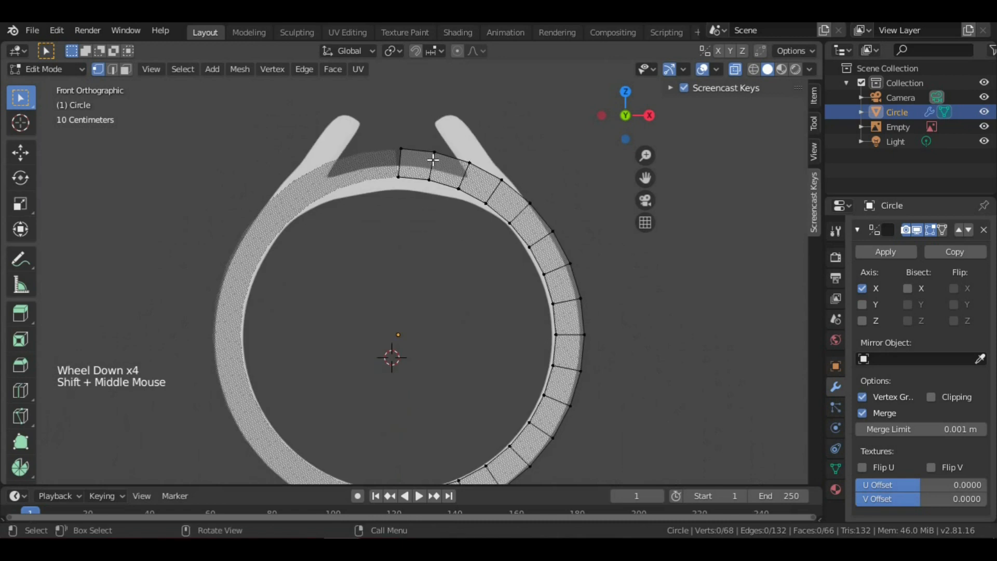
scroll(500, 284, down, 3)
shift+middle_drag(487, 379, 475, 199)
scroll(474, 199, up, 5)
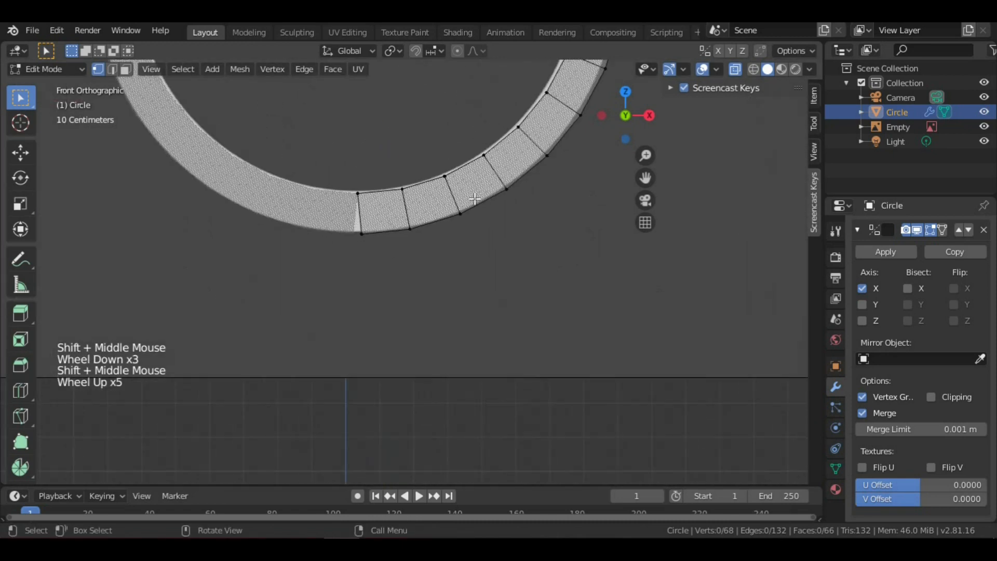
scroll(475, 199, up, 3)
shift+middle_drag(301, 148, 370, 271)
shift+middle_drag(416, 234, 417, 260)
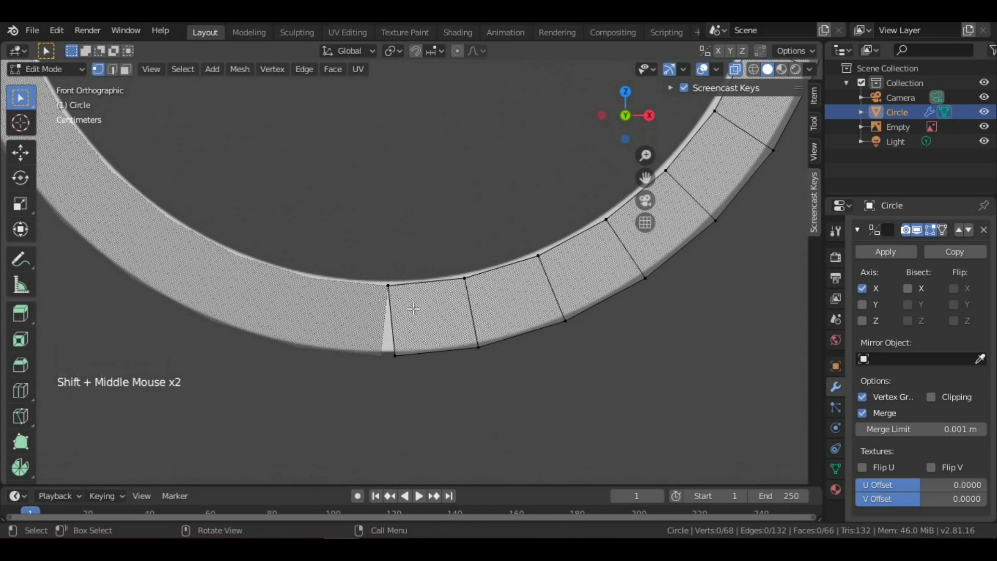
click(930, 397)
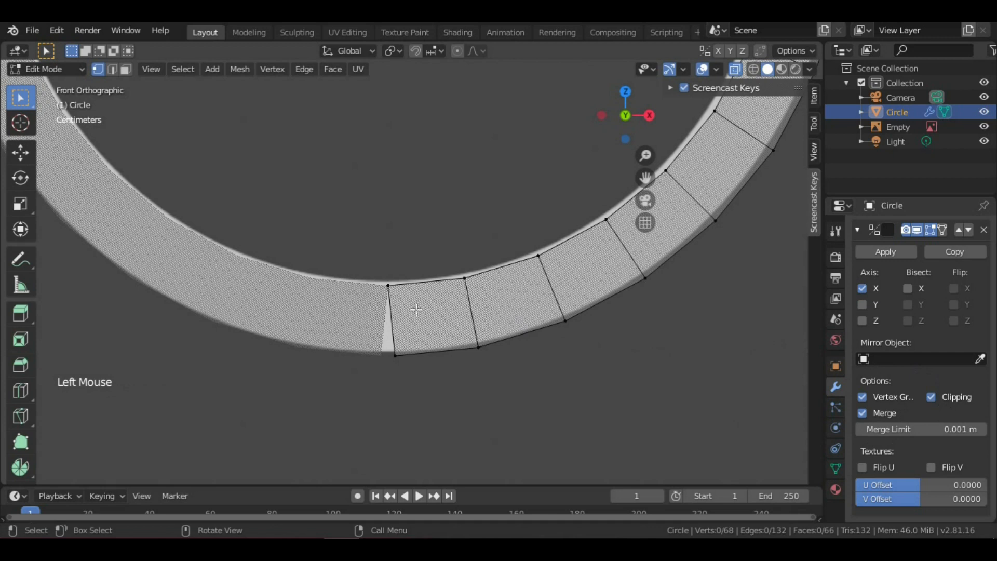
- Move the two outer vertices at the band's lower end onto the mirror centre line
key(b)
drag(374, 323, 455, 364)
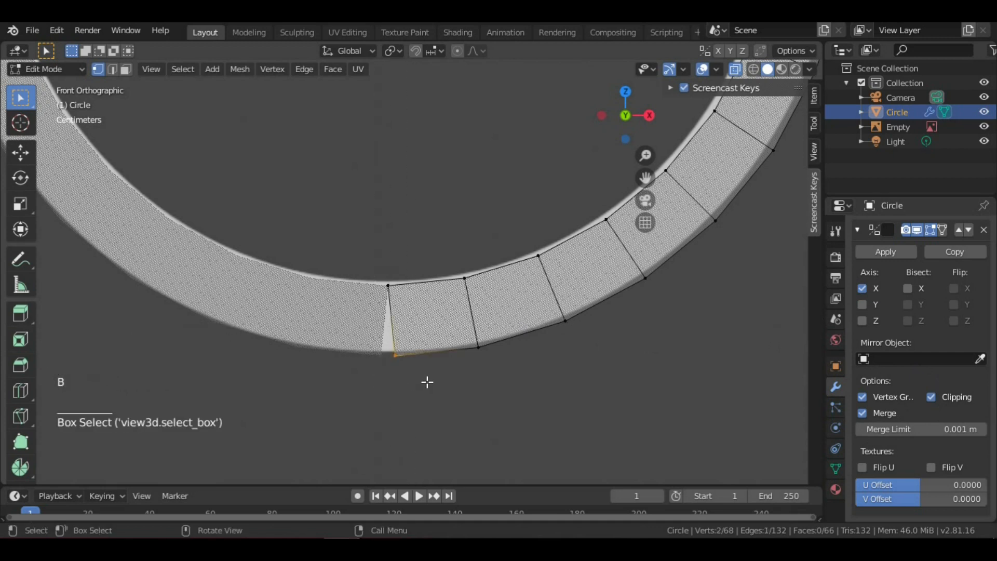
key(g)
click(411, 379)
scroll(412, 374, down, 4)
scroll(430, 357, down, 1)
scroll(430, 356, up, 3)
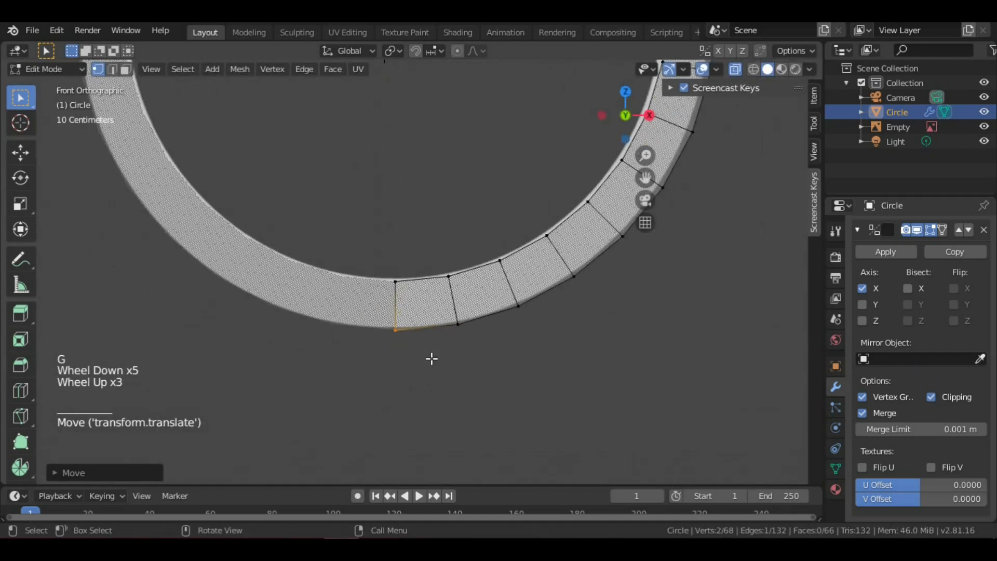
scroll(476, 245, down, 1)
shift+middle_drag(477, 245, 450, 282)
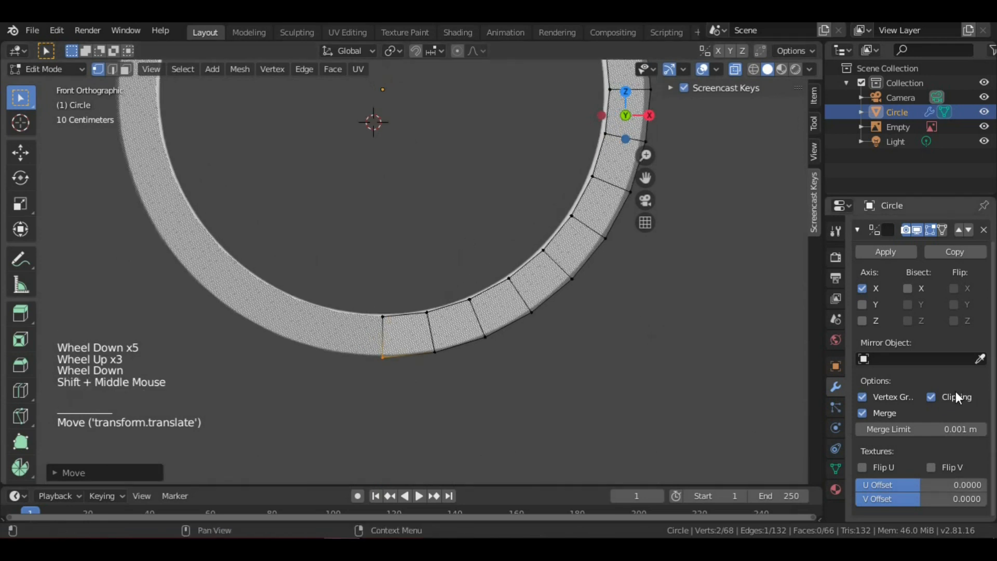
- Turn off Clipping in the Mirror modifier and deselect all vertices
click(931, 397)
shift+middle_drag(513, 149, 554, 270)
shift+middle_drag(485, 402, 494, 163)
key(alt+a)
- Move the four vertices at the band's upper end to the reference prong's tip, using proportional editing with a size of about 0.42
scroll(540, 163, up, 2)
scroll(476, 196, up, 1)
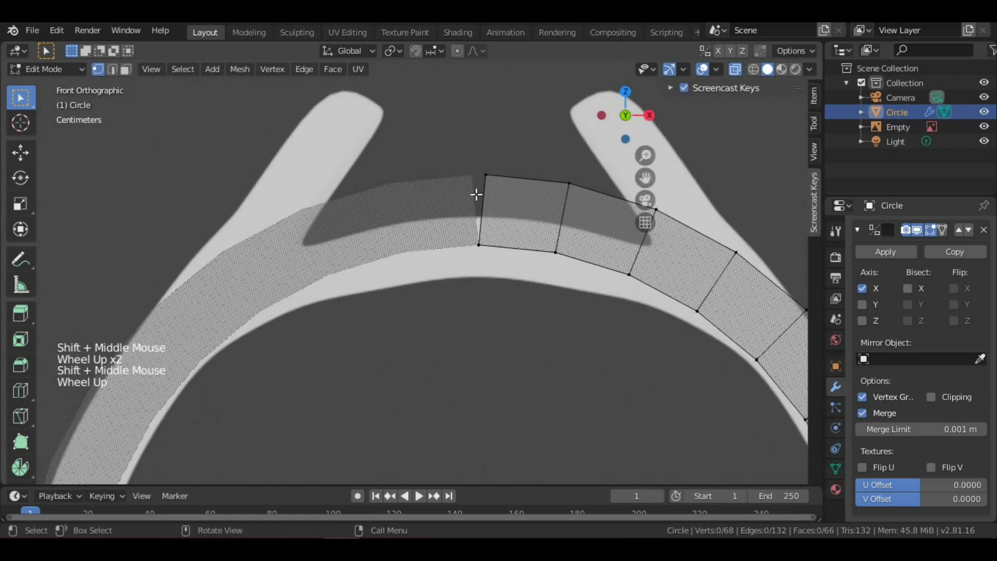
drag(461, 125, 514, 249)
shift+middle_drag(523, 194, 477, 245)
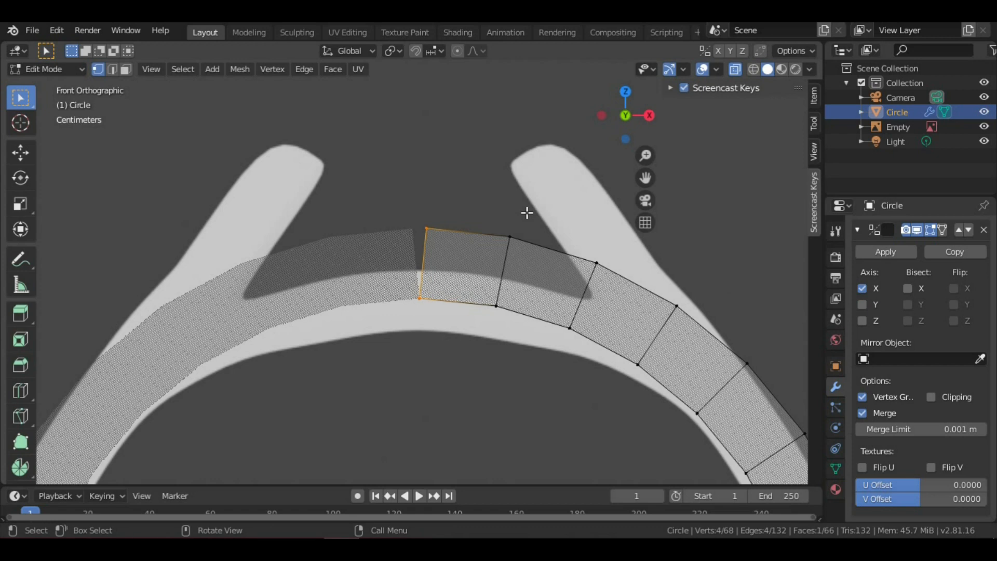
key(o)
key(g)
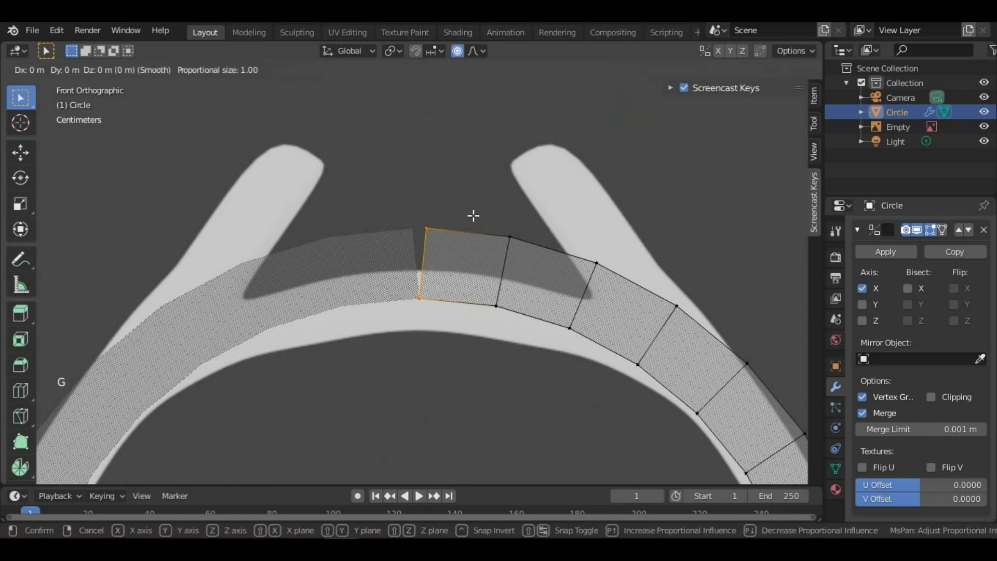
scroll(496, 206, up, 4)
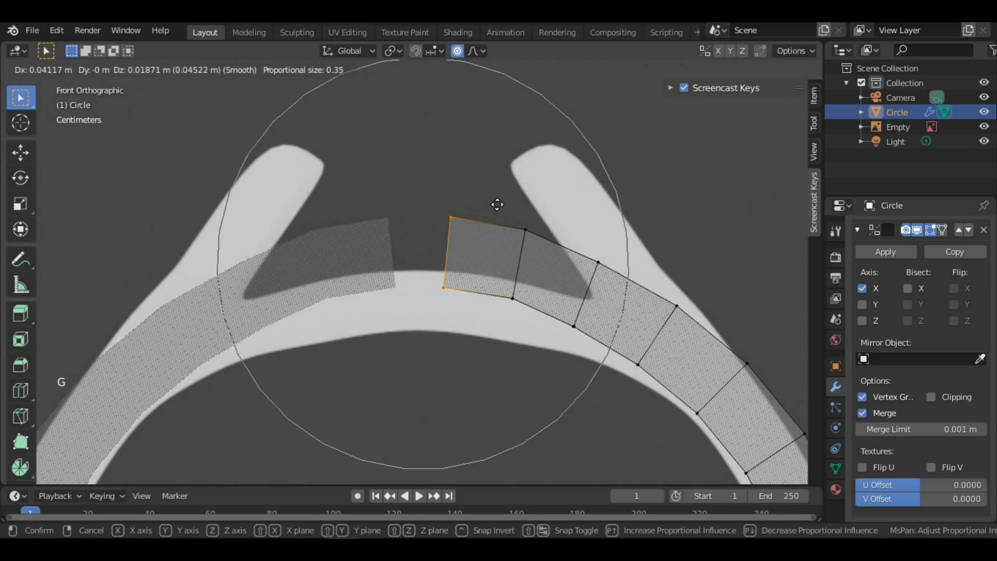
scroll(522, 179, up, 5)
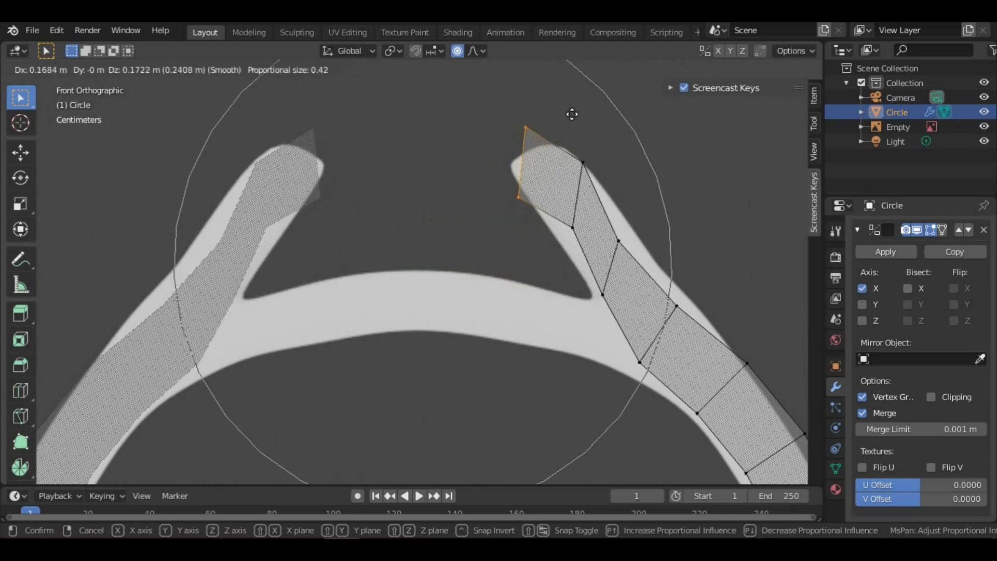
click(570, 114)
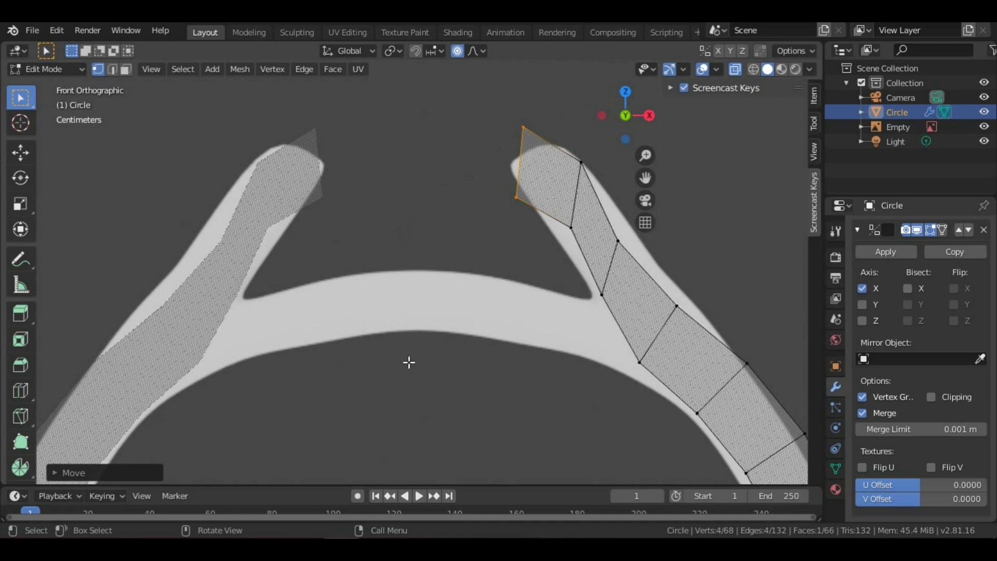
- Turn off proportional editing, rotate the upper end vertices towards the prong's direction and clear the selection
shift+middle_drag(554, 244, 489, 280)
scroll(489, 280, up, 1)
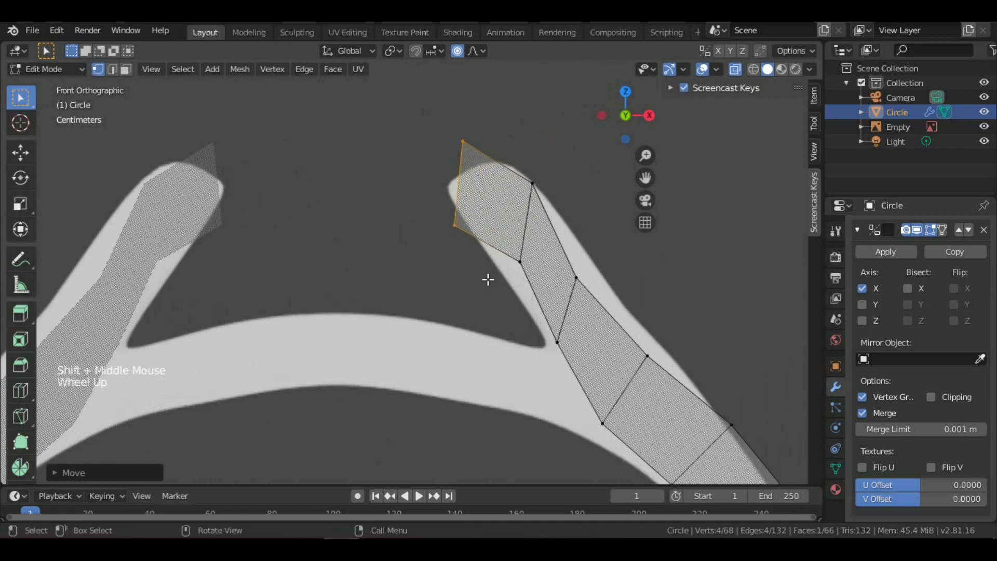
scroll(517, 222, down, 2)
scroll(465, 219, up, 1)
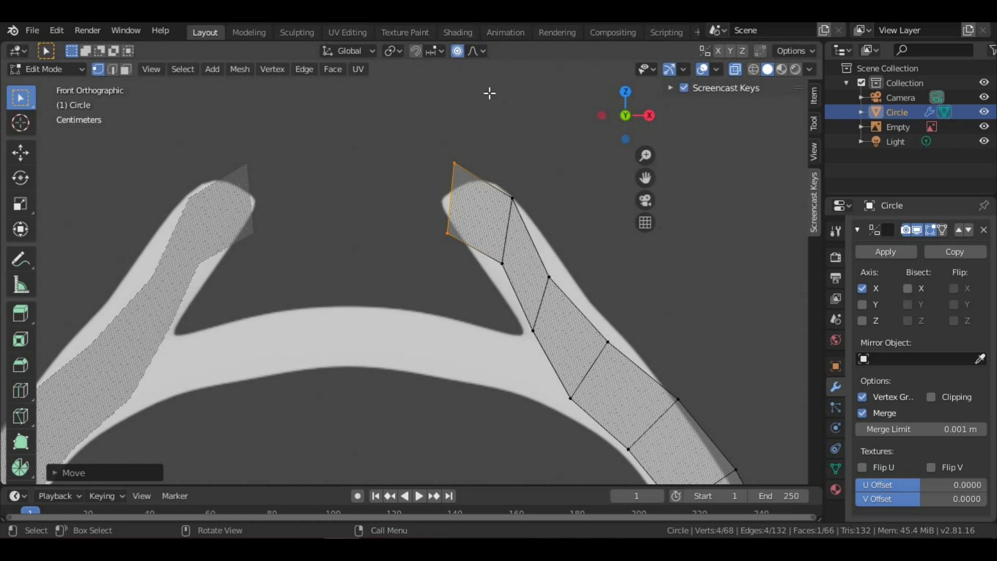
key(o)
scroll(541, 348, up, 2)
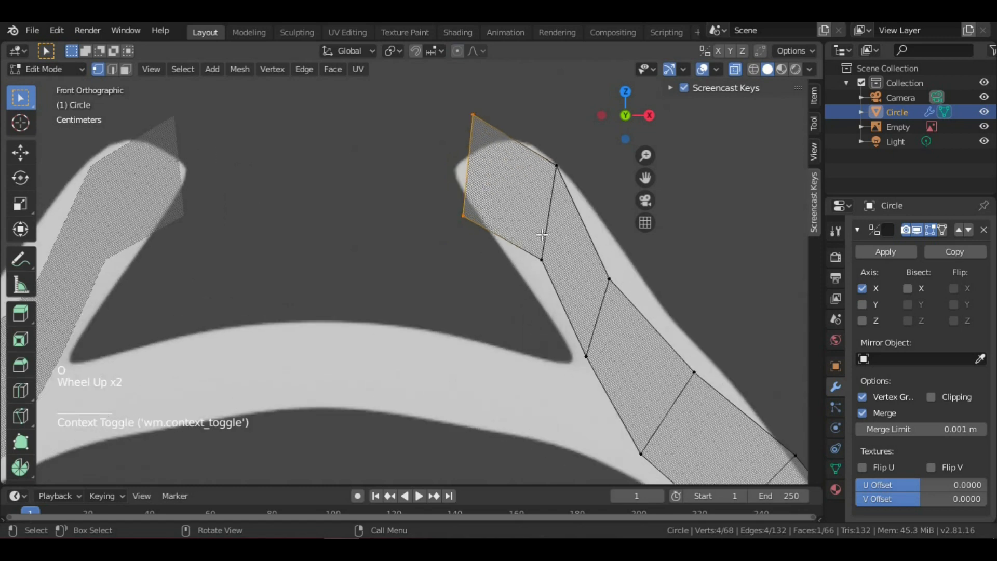
key(r)
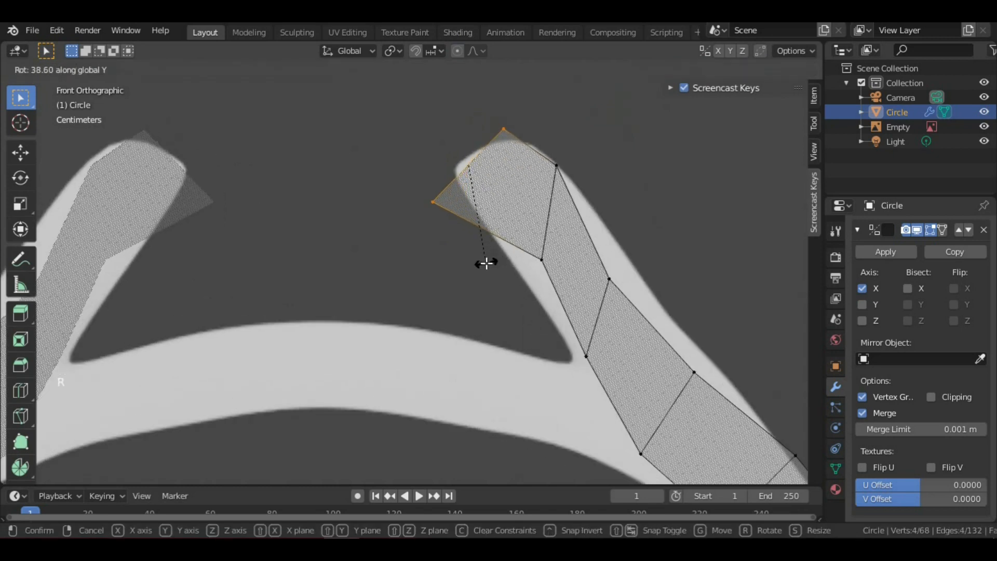
click(499, 255)
key(alt+a)
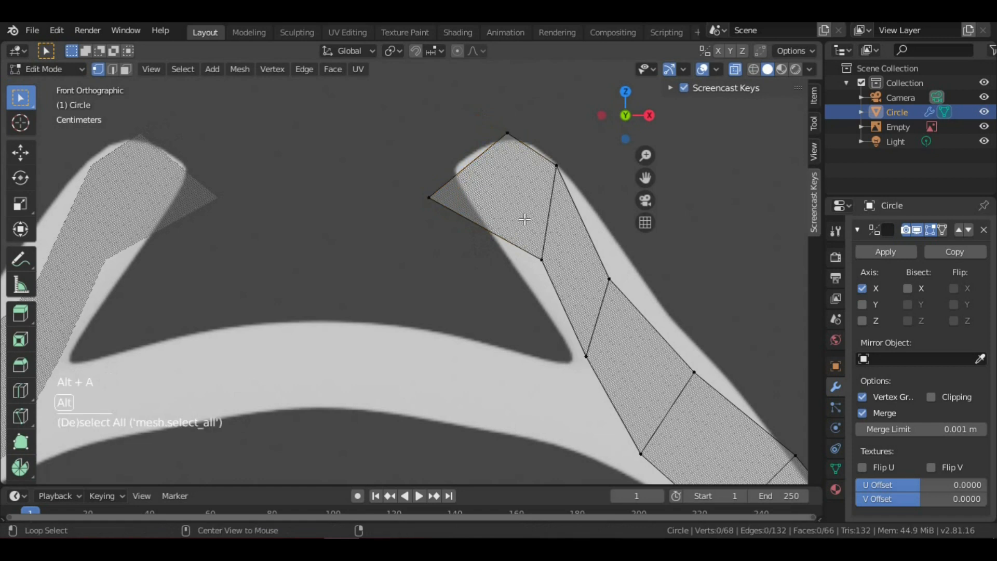
- Rotate and move the second vertex row from the tip to lie across the reference prong, and deselect it
key(b)
key(b)
drag(524, 148, 561, 285)
key(r)
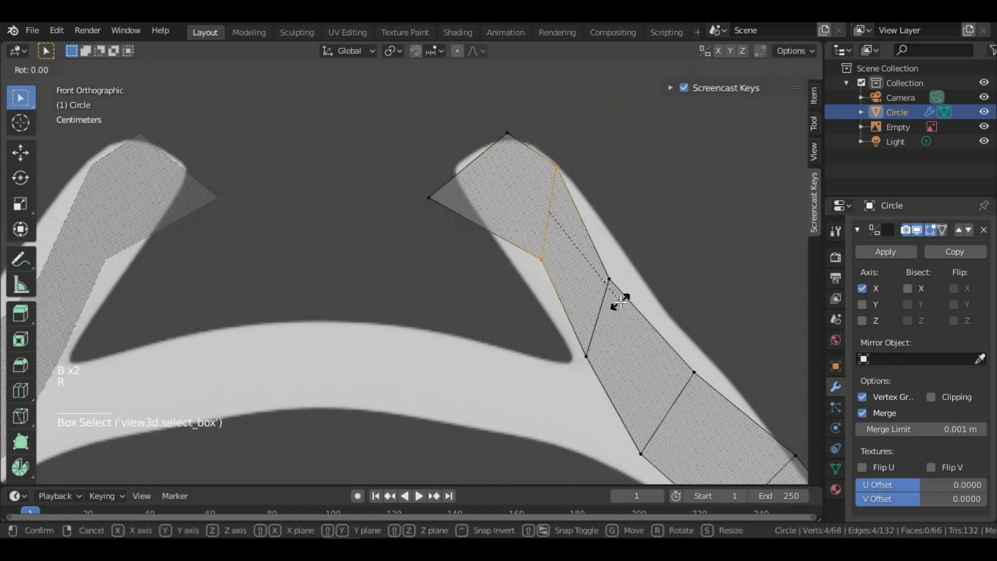
click(563, 318)
key(g)
click(557, 316)
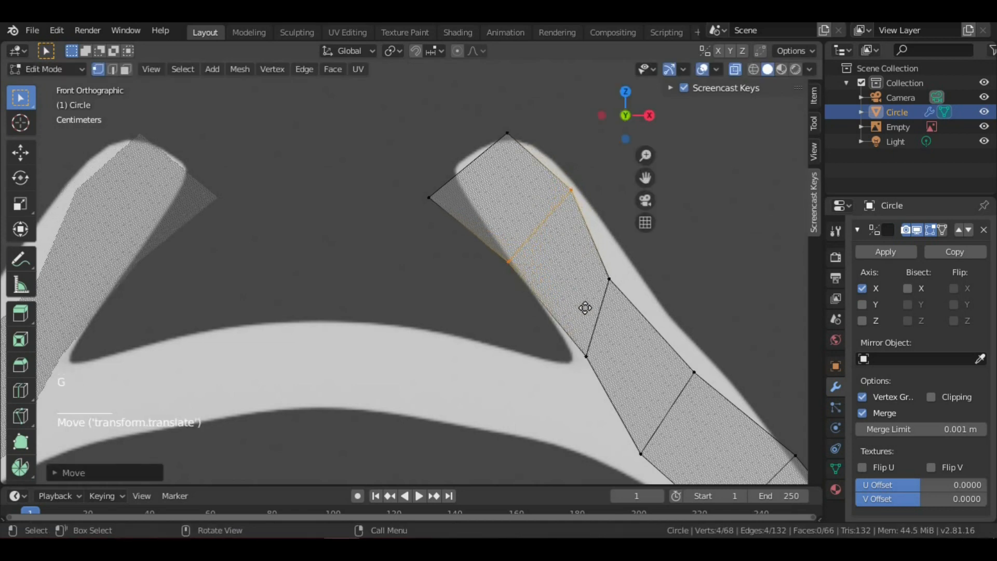
key(alt+a)
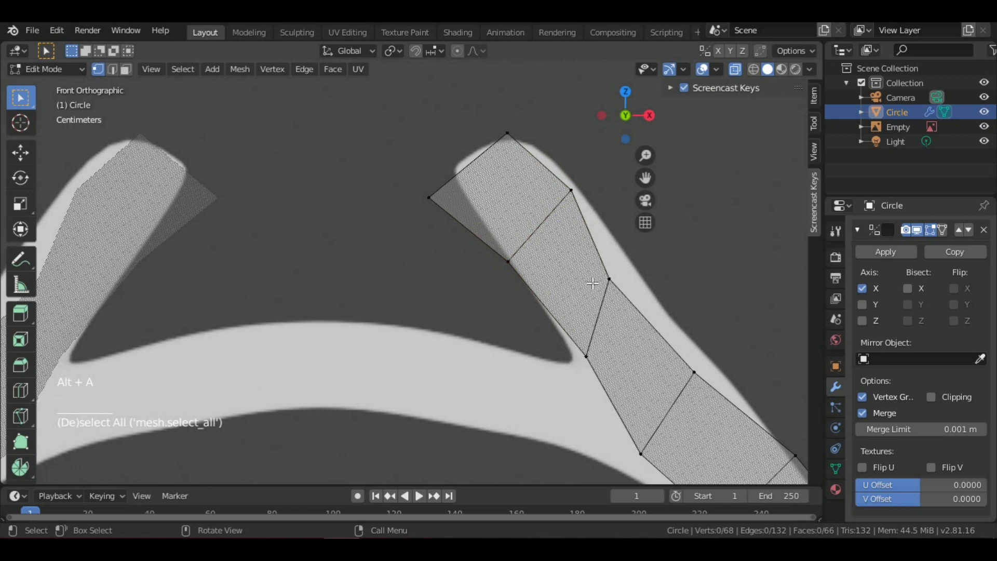
- Select the inner vertex pair and one outer vertex of the third row from the prong's tip
key(b)
key(b)
click(609, 279)
key(b)
drag(566, 315, 613, 372)
key(r)
key(y)
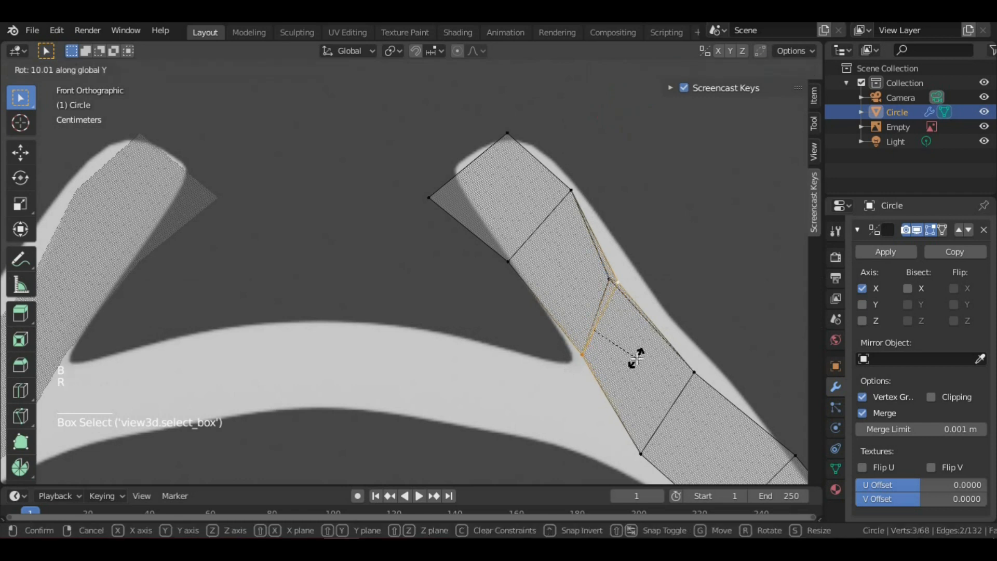
right_click(627, 347)
- Add the third row's remaining outer vertex to the selection, rotate the row about the Y axis and move it about 1 cm onto the prong
key(b)
drag(601, 276, 640, 325)
key(r)
key(y)
click(623, 343)
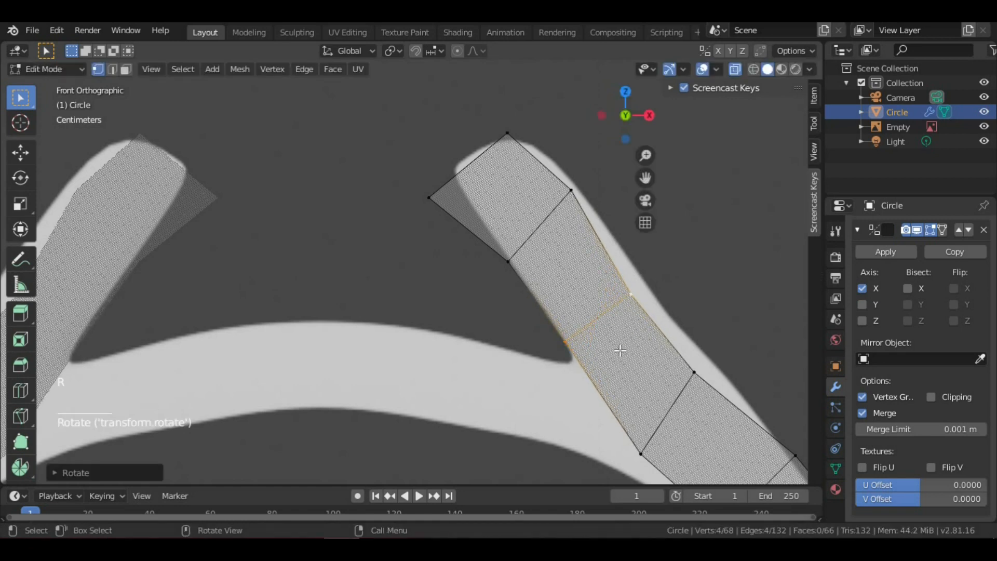
key(g)
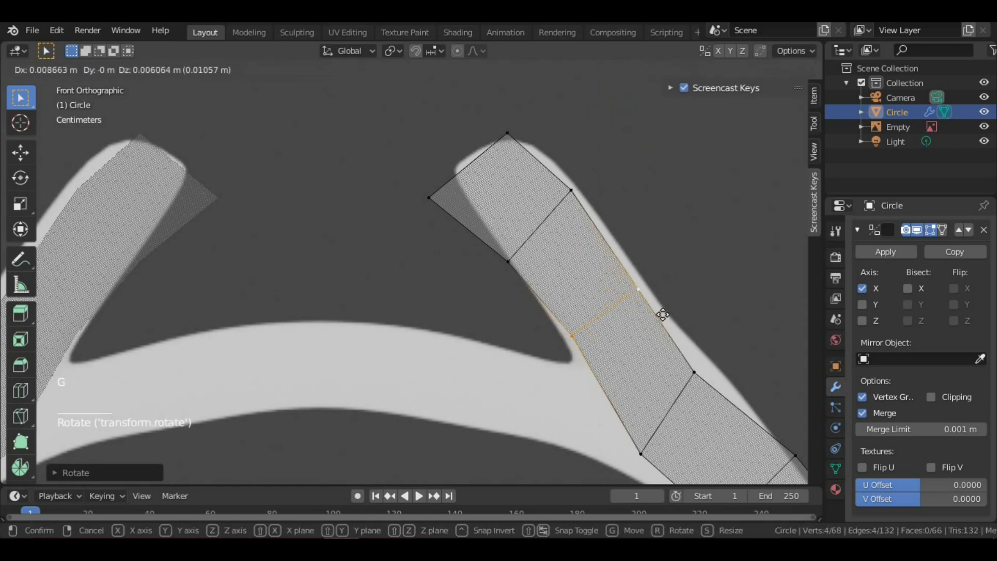
click(663, 313)
- Rotate the fourth vertex row from the tip by about 26° and shift it slightly to fit the prong's base in the reference
shift+middle_drag(664, 314, 610, 220)
scroll(581, 281, down, 5)
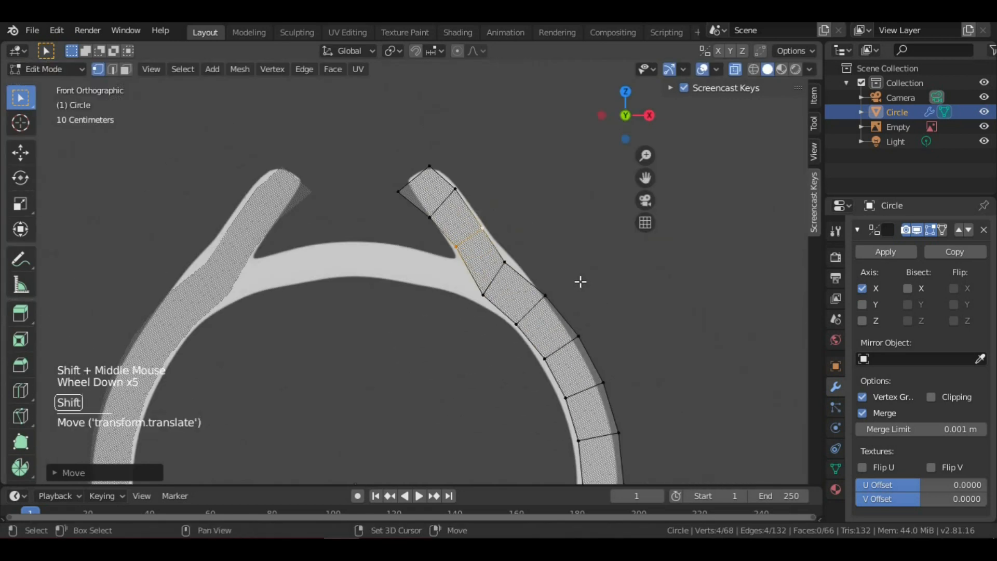
shift+middle_drag(581, 280, 577, 335)
scroll(577, 335, up, 4)
key(alt+a)
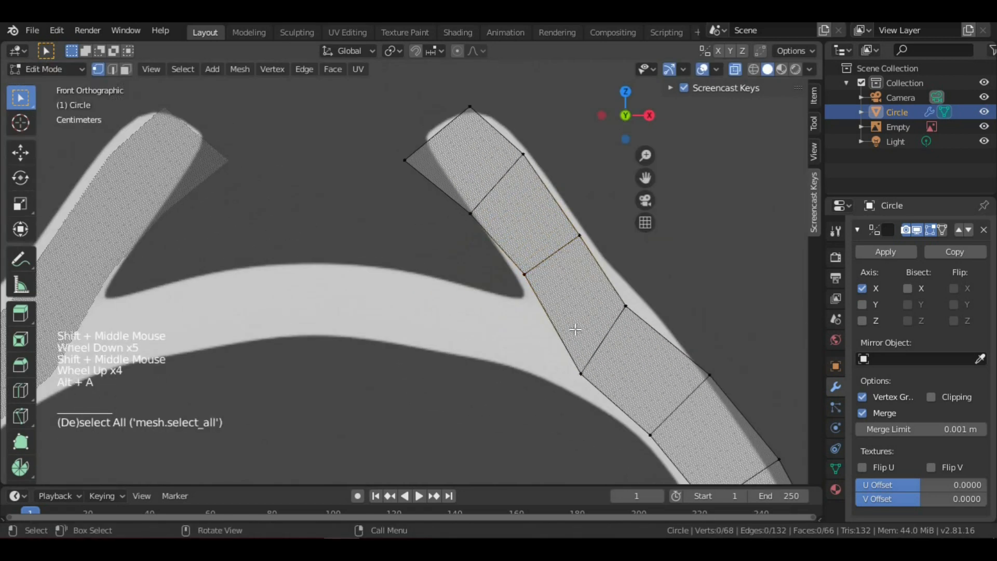
key(b)
drag(575, 328, 583, 407)
key(b)
drag(618, 267, 682, 332)
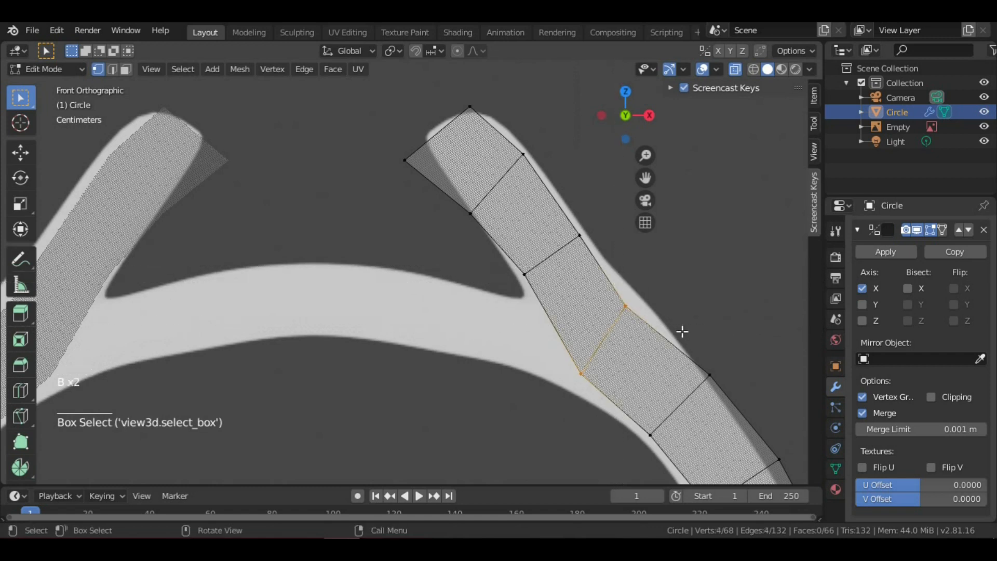
key(r)
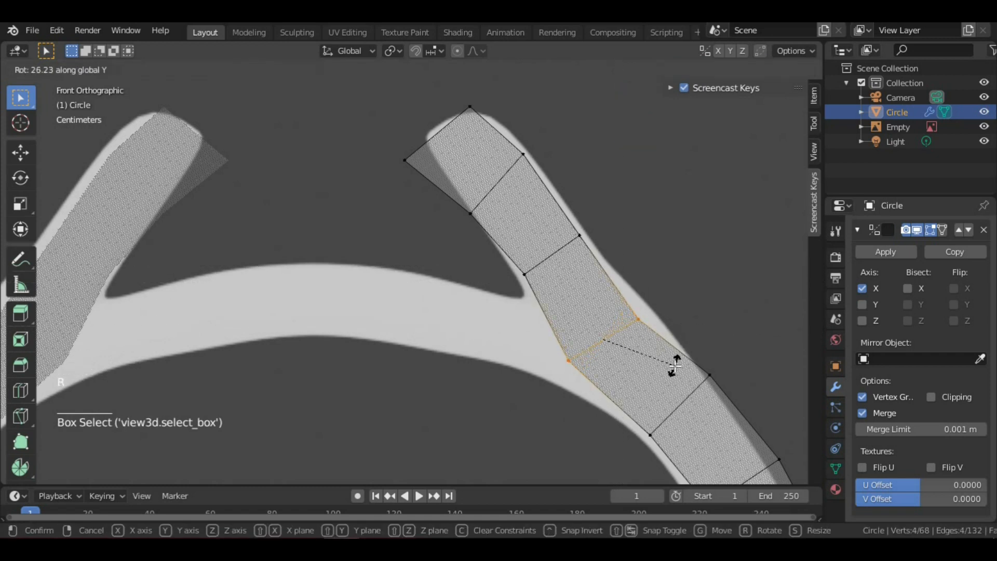
click(675, 366)
key(g)
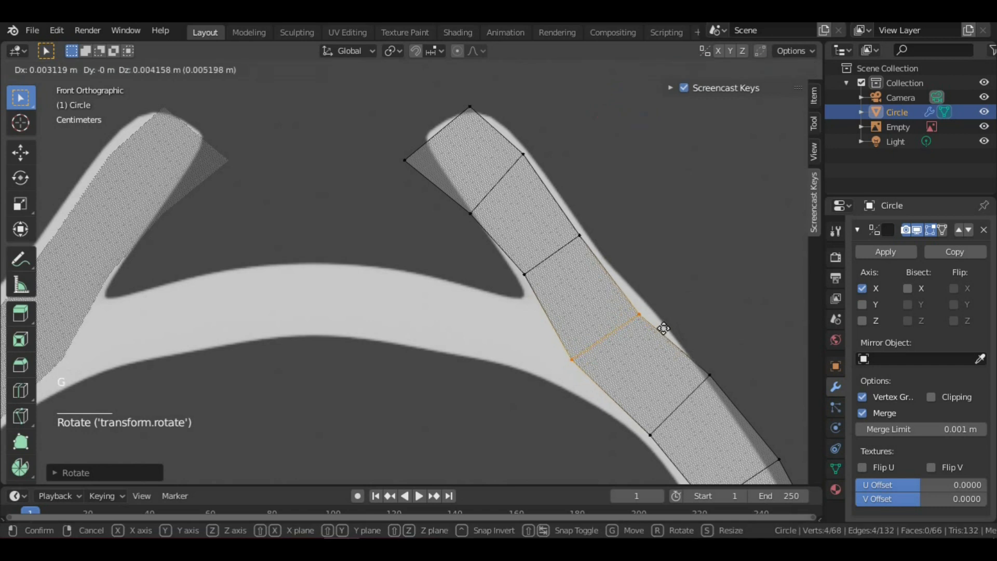
click(666, 324)
- Select the prong tip's end row of vertices, rotate it to follow the reference tip and move it about 2 cm outward along the prong
scroll(606, 249, down, 4)
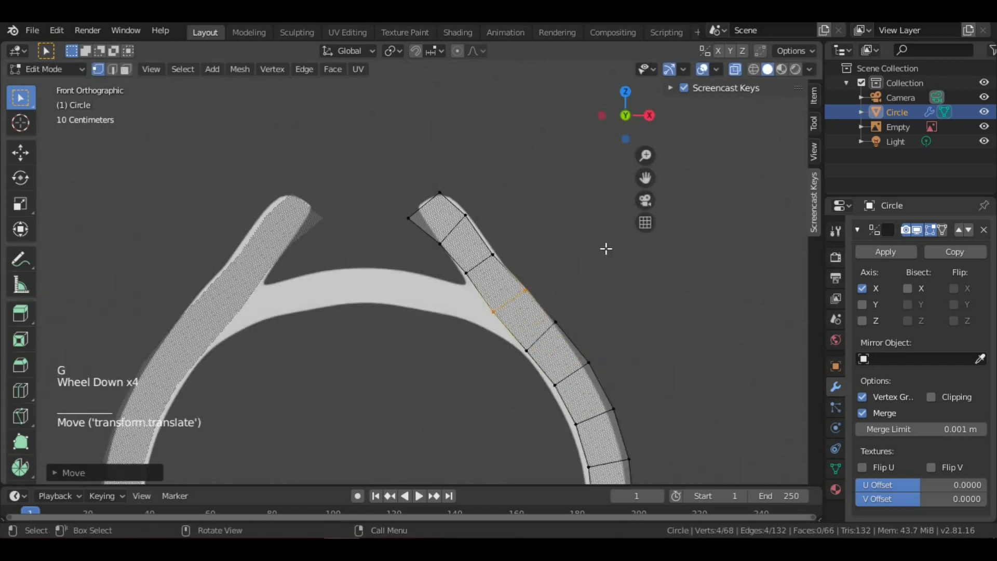
scroll(605, 249, up, 2)
shift+middle_drag(605, 248, 571, 240)
scroll(576, 260, up, 1)
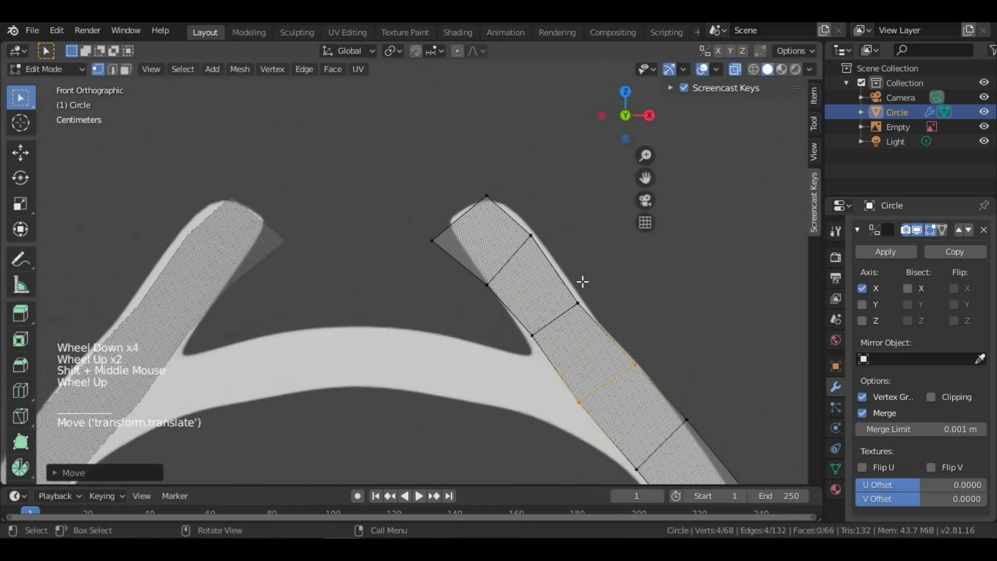
key(alt+a)
scroll(580, 296, up, 2)
shift+middle_drag(497, 152, 401, 232)
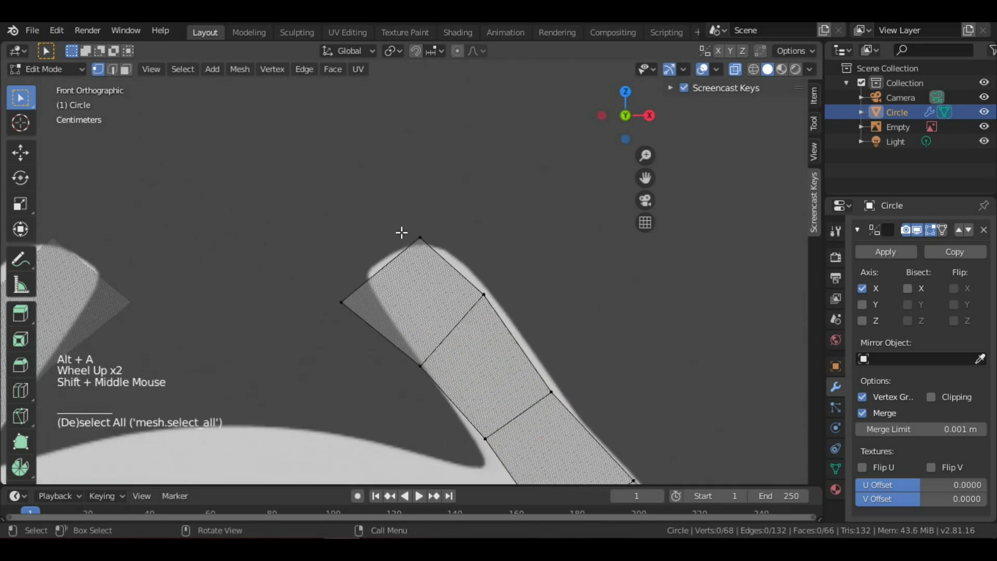
key(b)
drag(301, 225, 383, 325)
key(b)
drag(357, 203, 425, 263)
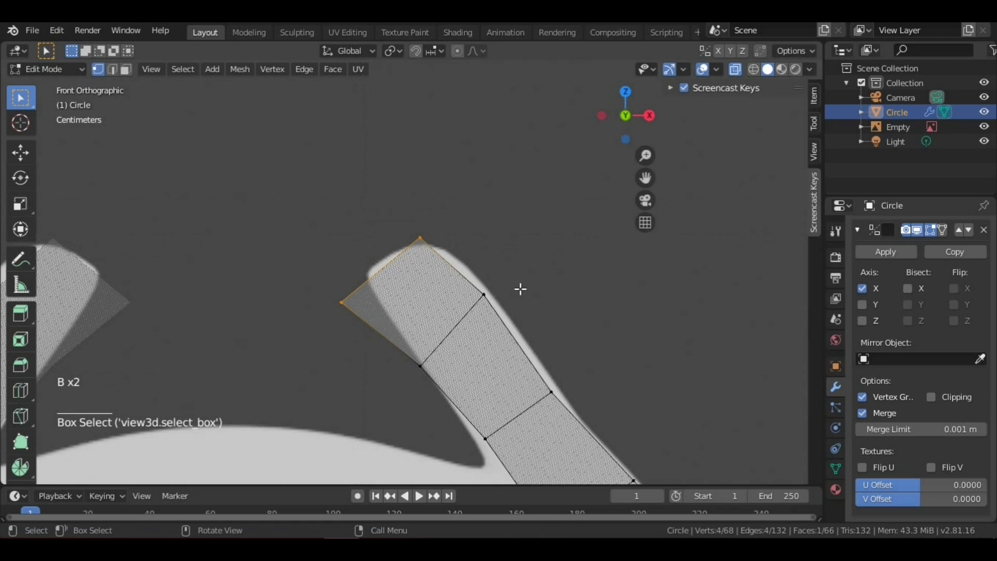
key(r)
click(525, 318)
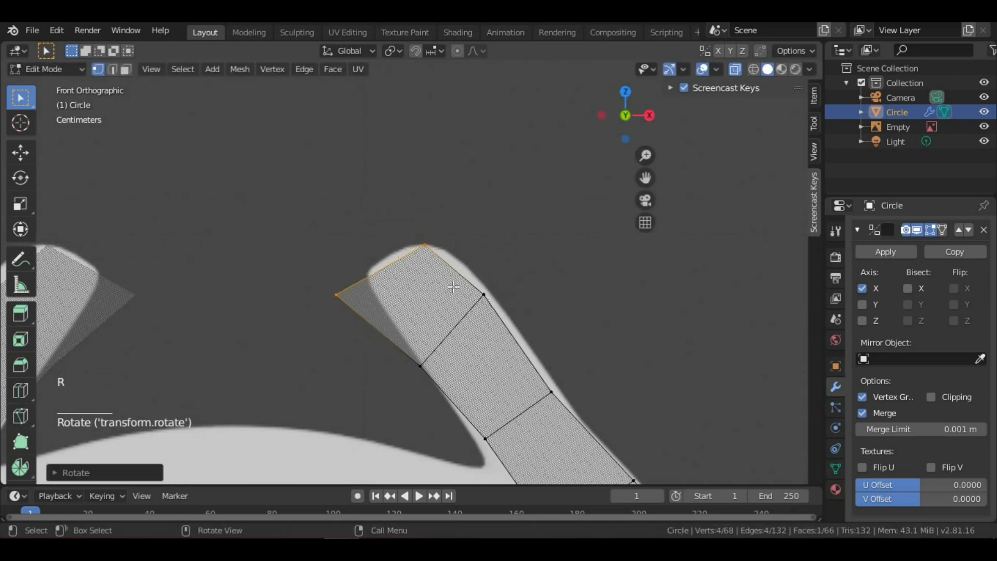
key(g)
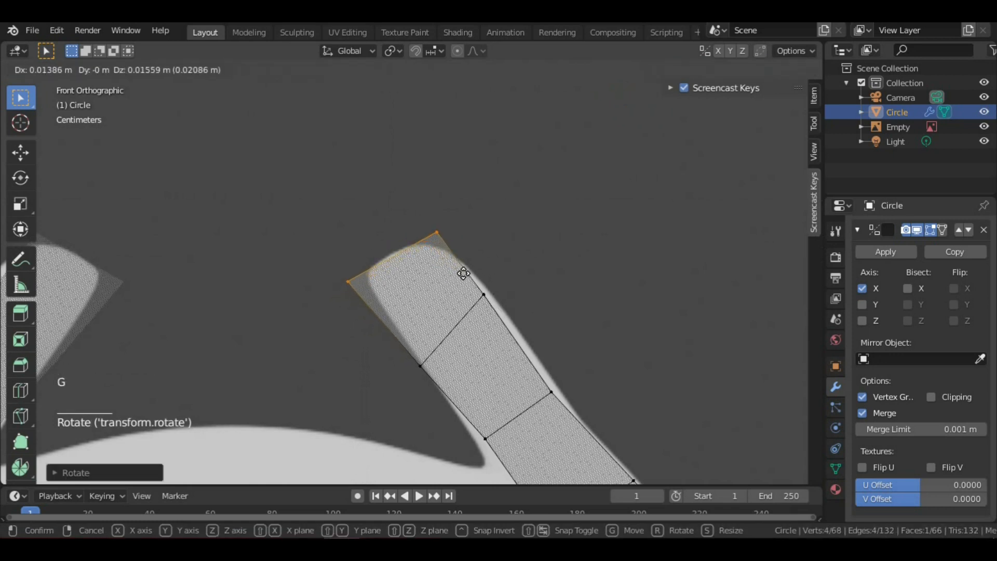
click(458, 285)
- Rotate the second vertex row from the tip about the Y axis, shift it about 0.4 cm onto the reference prong, and deselect it
key(alt+a)
key(b)
drag(407, 346, 440, 388)
key(b)
drag(474, 300, 524, 318)
key(r)
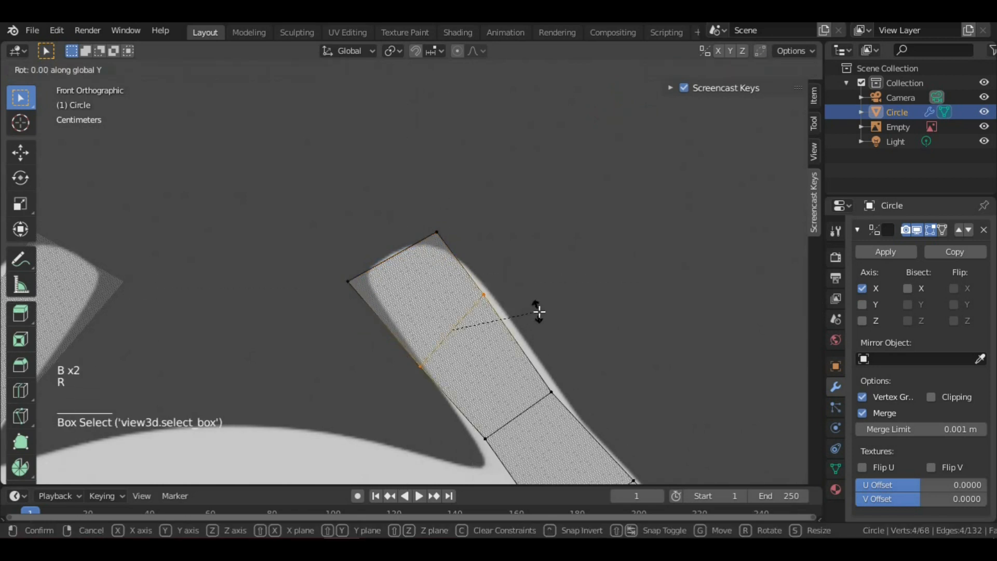
click(536, 340)
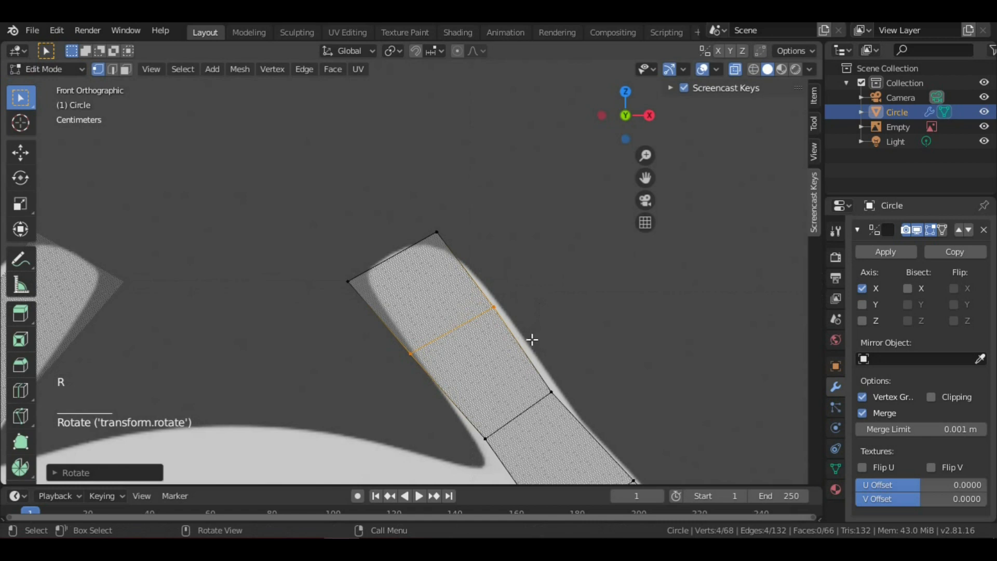
key(g)
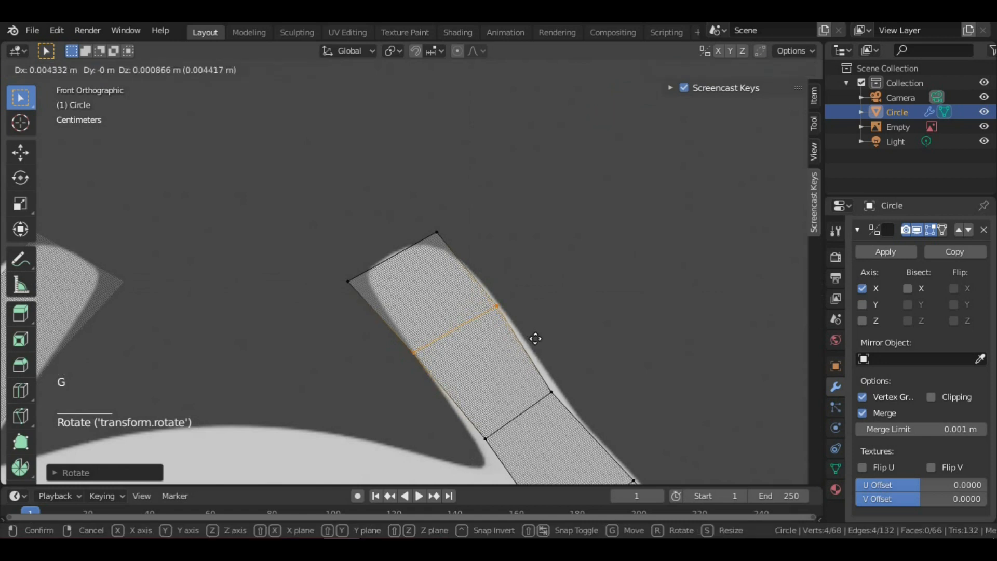
click(535, 339)
scroll(536, 338, down, 5)
shift+middle_drag(535, 343, 527, 367)
scroll(528, 368, up, 5)
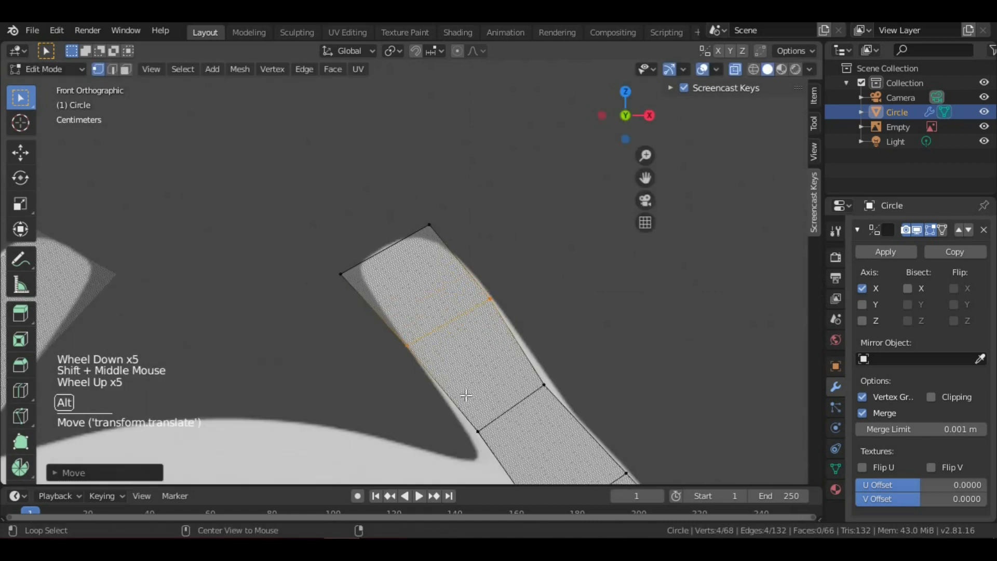
key(alt+a)
key(b)
click(562, 392)
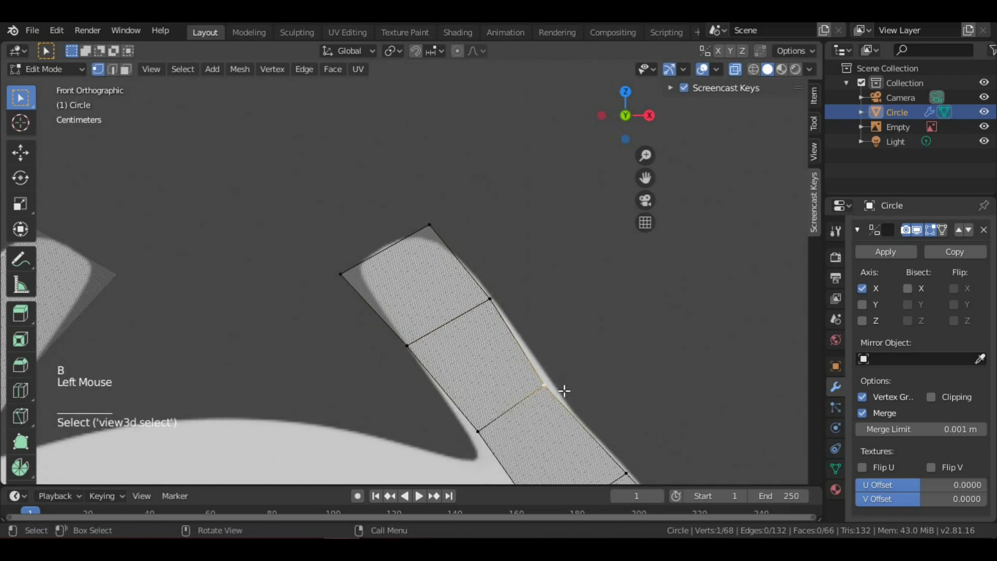
key(g)
click(572, 387)
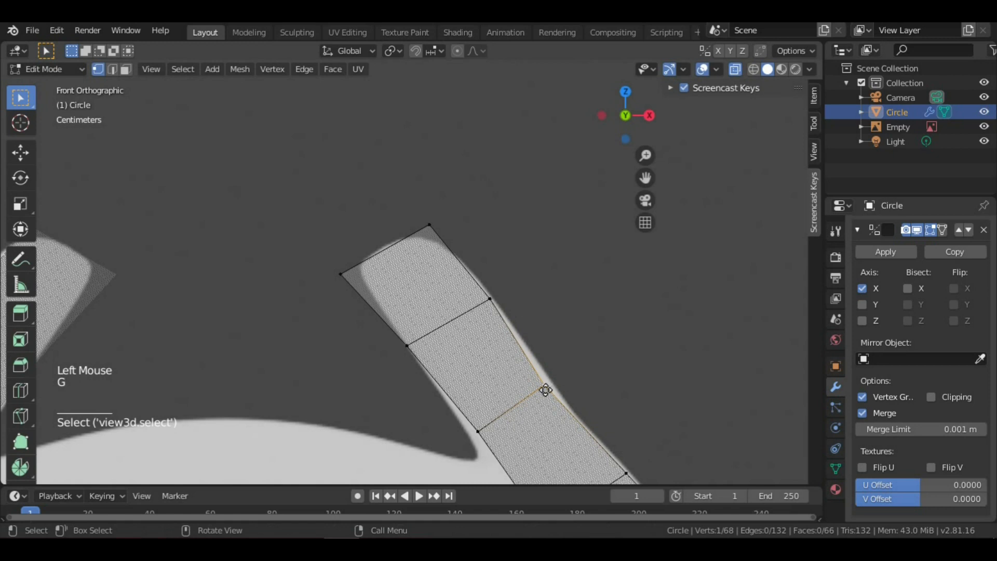
key(b)
click(558, 390)
key(g)
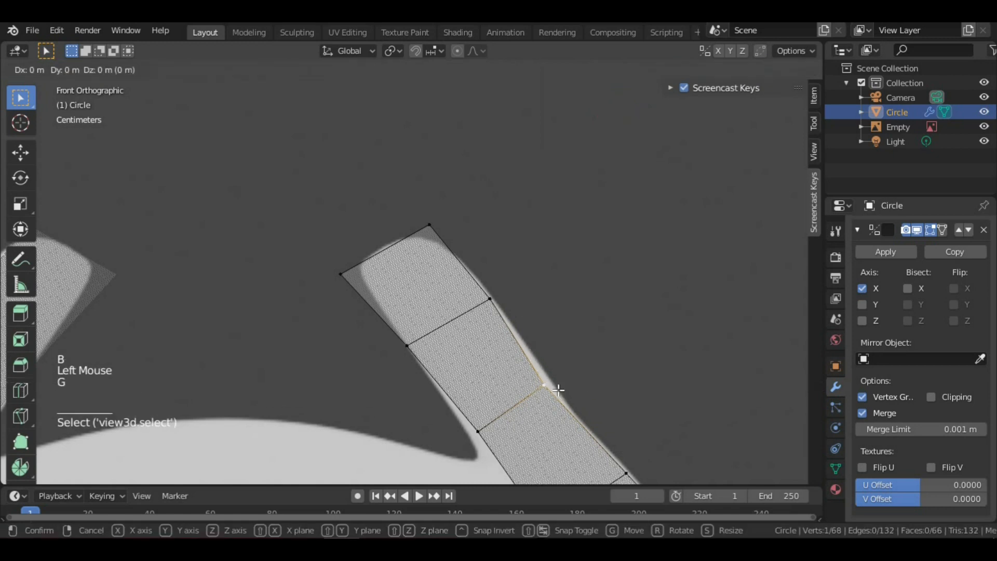
right_click(544, 378)
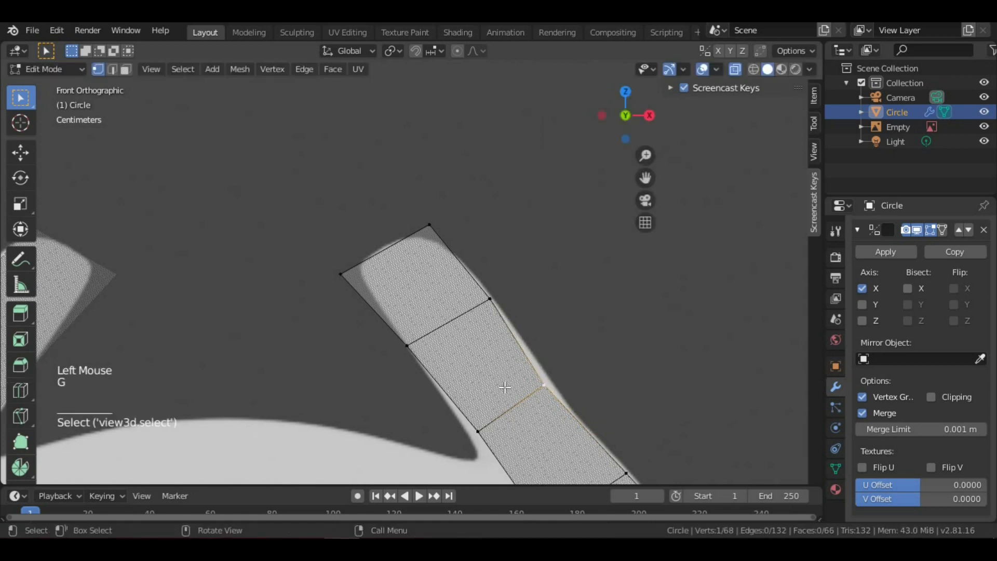
- Select both outer vertices of the third row from the tip and move them slightly outward onto the reference prong's edge
key(b)
drag(531, 375, 569, 413)
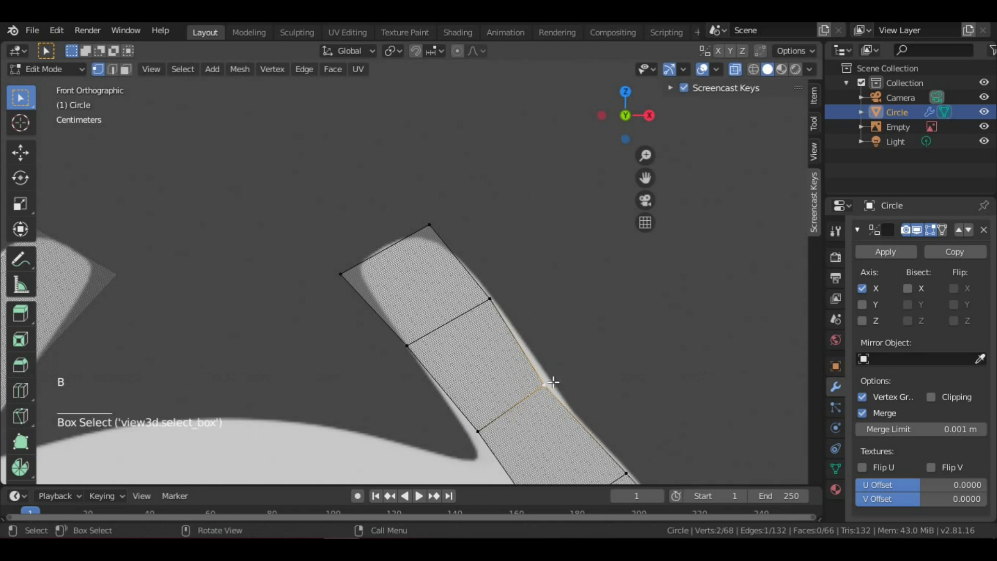
key(g)
click(557, 378)
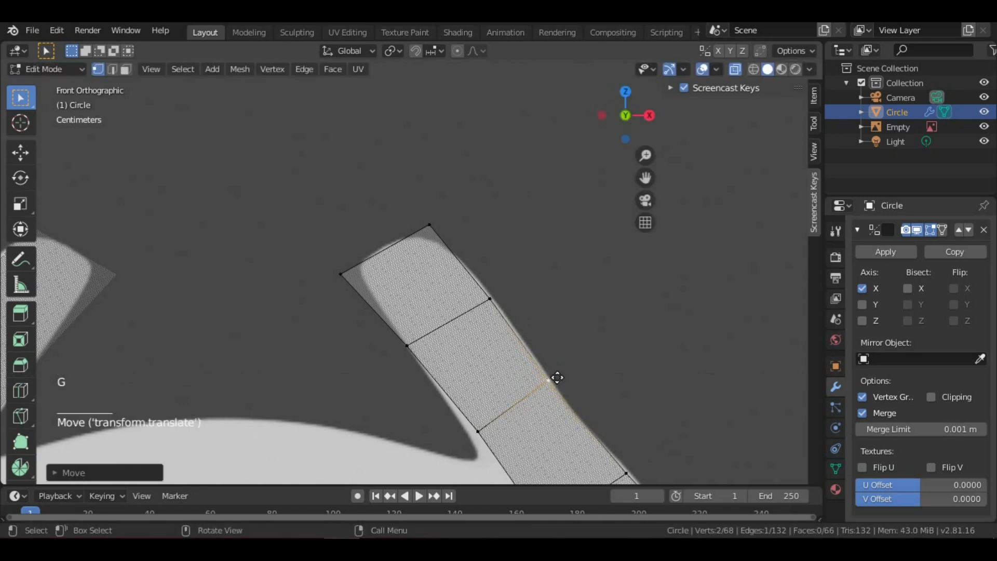
- Select only the third row's inner vertex pair and move it slightly to fit the reference prong's inner edge
scroll(557, 378, down, 4)
shift+middle_drag(558, 378, 499, 353)
scroll(488, 345, up, 3)
key(alt+a)
key(b)
drag(438, 312, 458, 337)
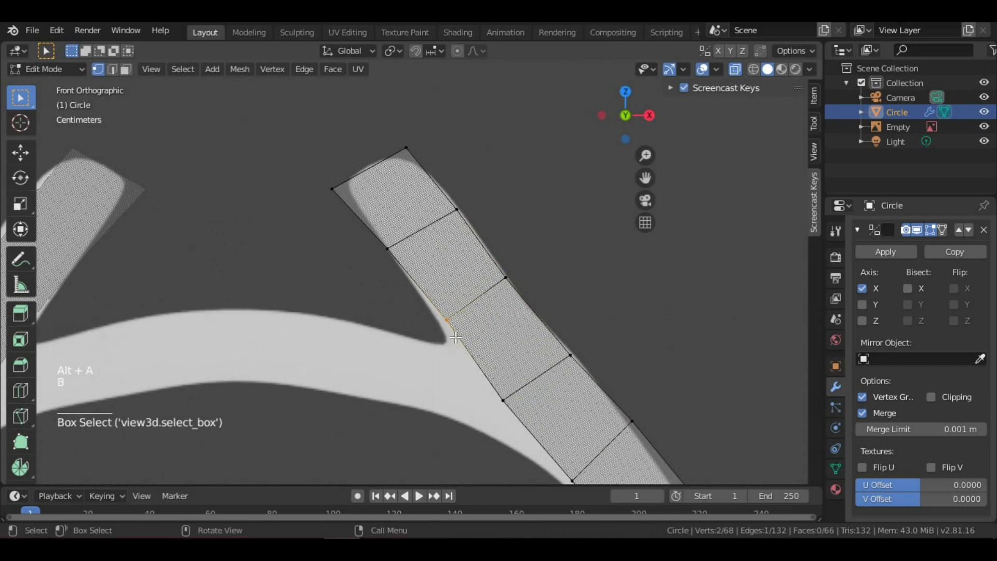
key(g)
click(450, 341)
- Switch to Object Mode and examine how the whole mirrored band fits the reference ring
scroll(450, 343, down, 4)
scroll(451, 345, up, 2)
scroll(452, 345, up, 1)
scroll(452, 345, down, 6)
key(Tab)
shift+middle_drag(478, 358, 447, 244)
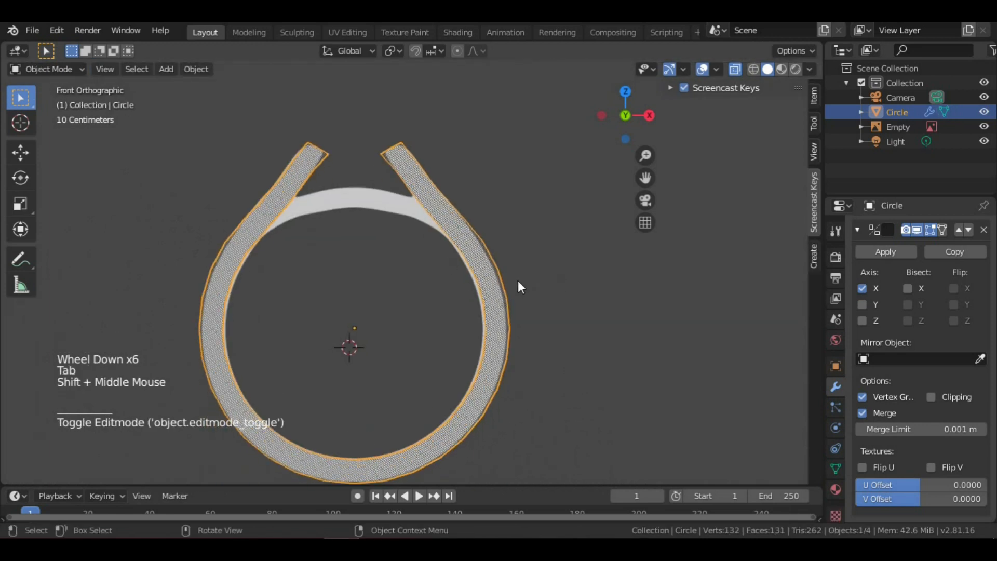
scroll(501, 314, up, 3)
scroll(498, 315, down, 3)
scroll(432, 314, up, 2)
scroll(431, 304, down, 1)
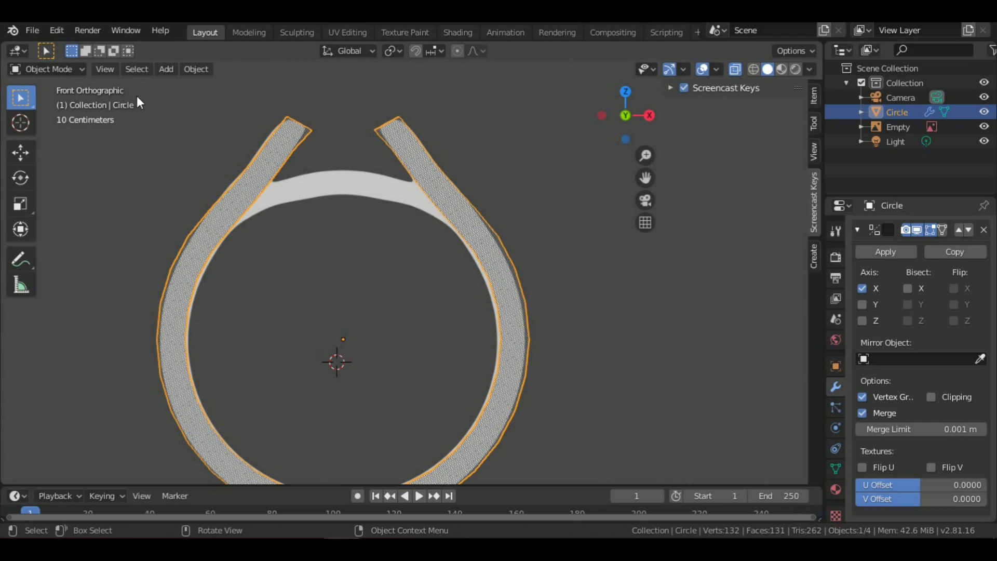
- Save the project as ring.blend in the Ring folder, overwriting the existing file
click(39, 32)
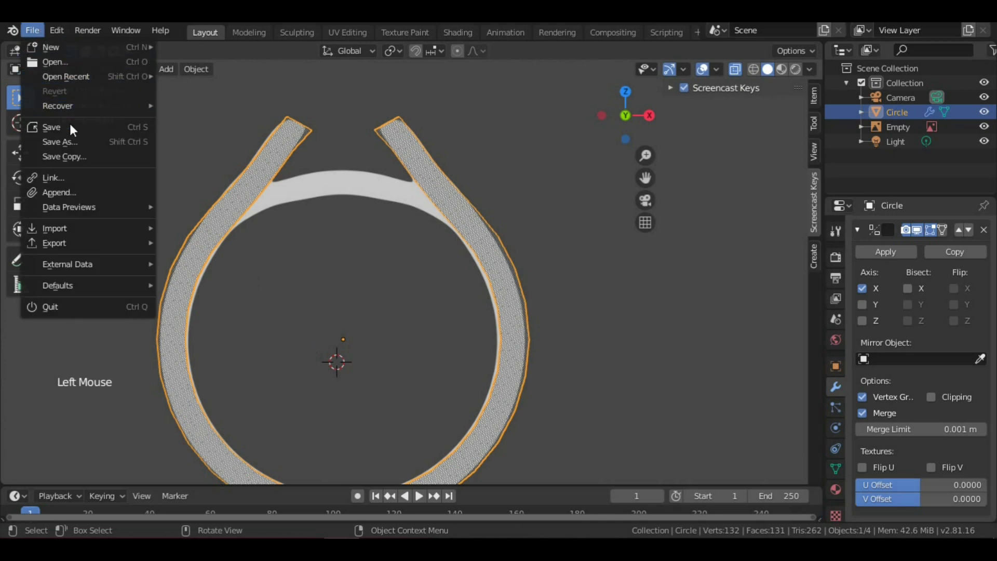
click(68, 140)
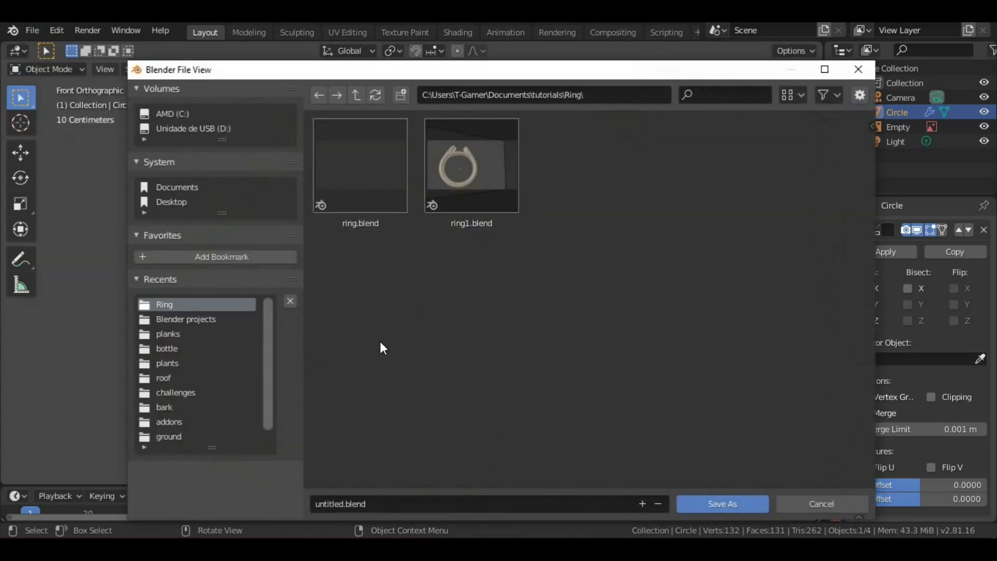
click(381, 503)
text(ring)
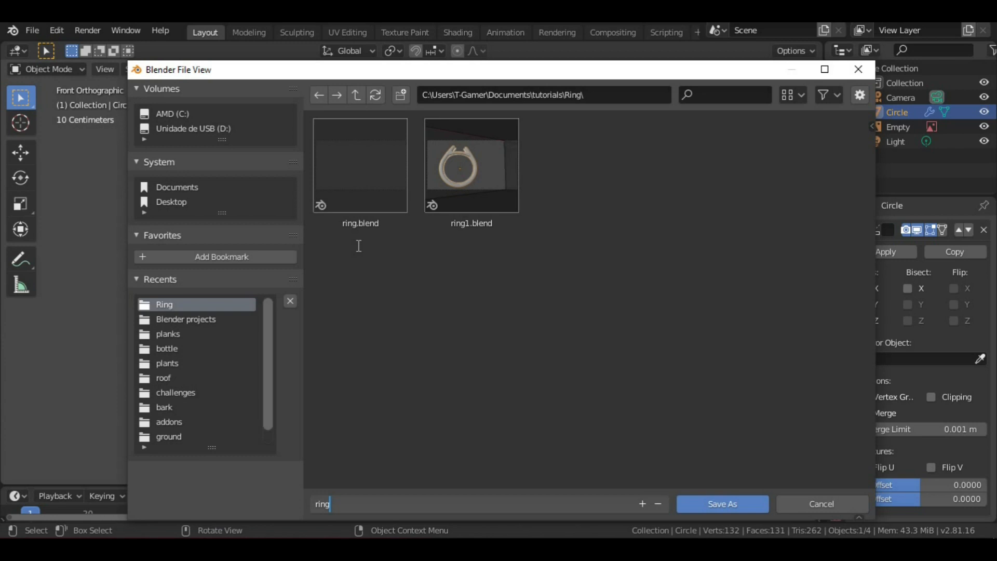
click(370, 167)
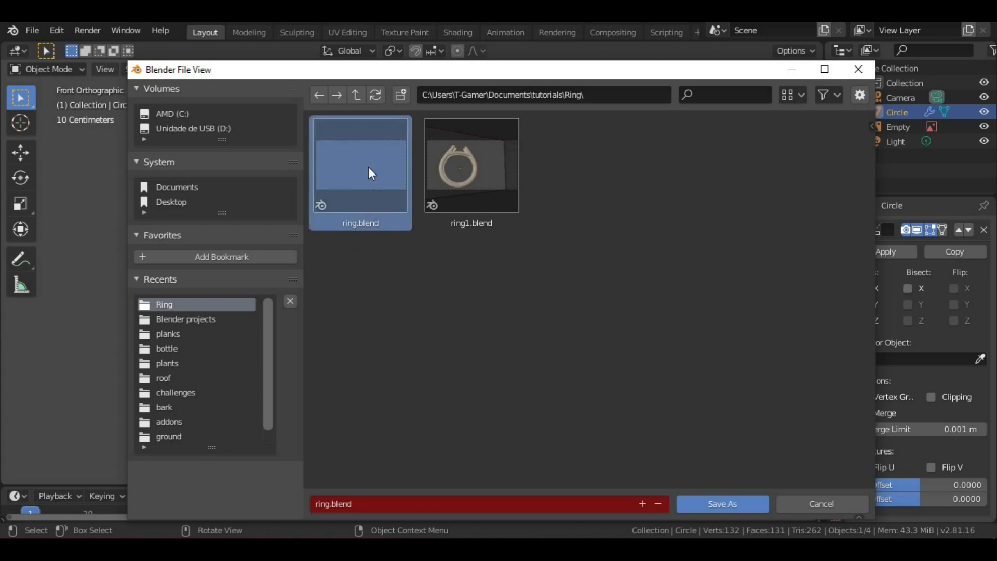
click(711, 502)
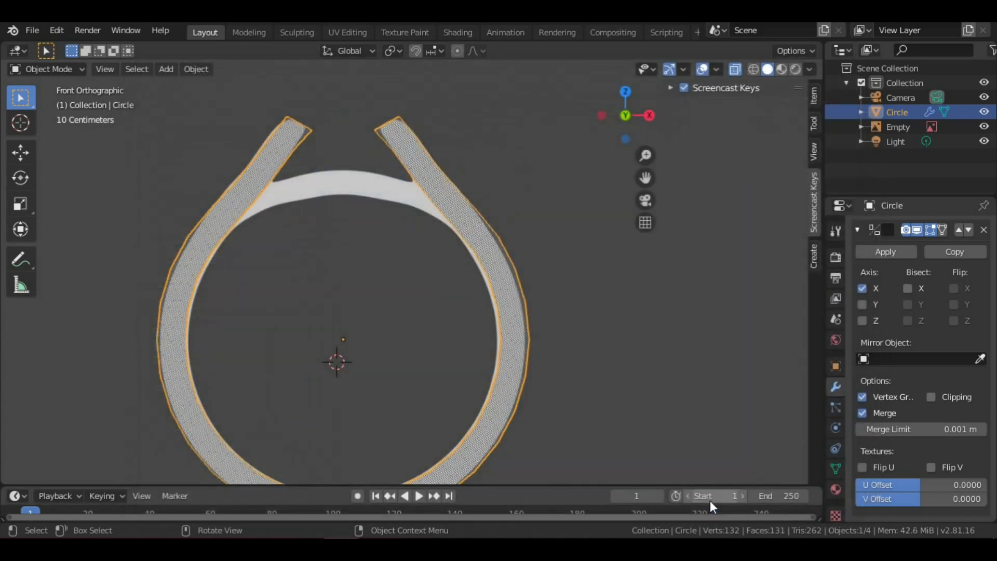
scroll(350, 215, up, 3)
scroll(361, 226, down, 4)
scroll(364, 227, down, 1)
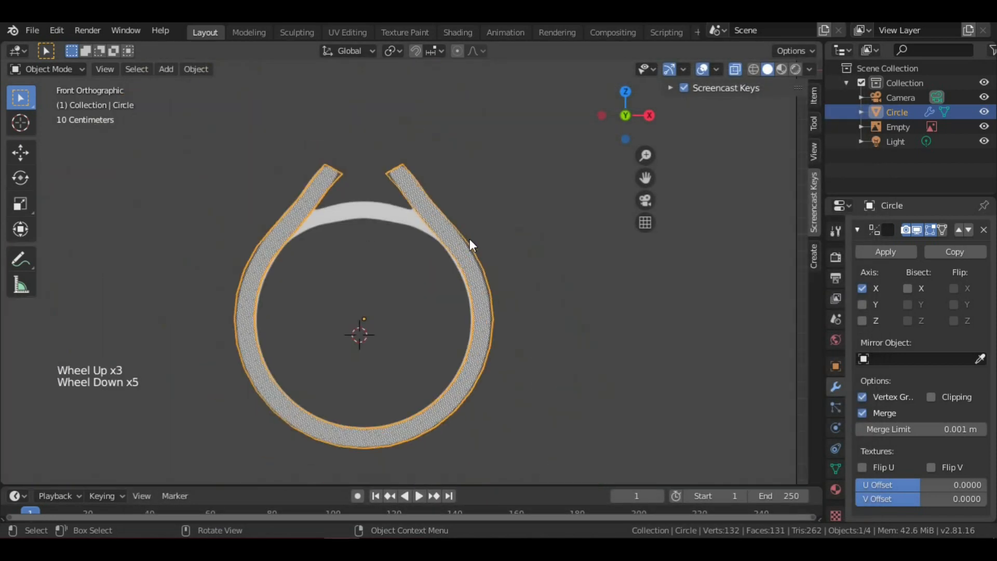
scroll(470, 238, up, 1)
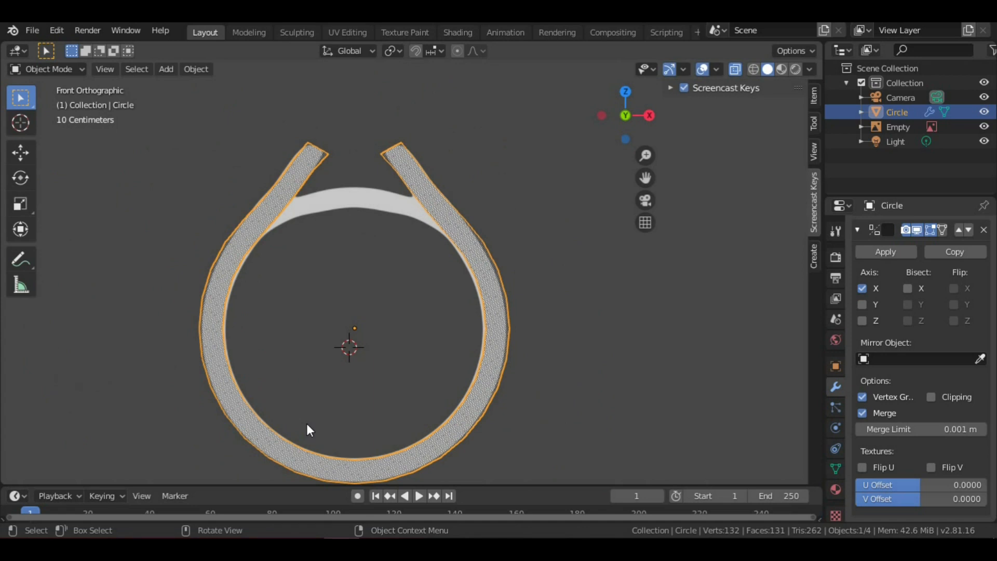
scroll(572, 263, down, 1)
scroll(549, 280, up, 3)
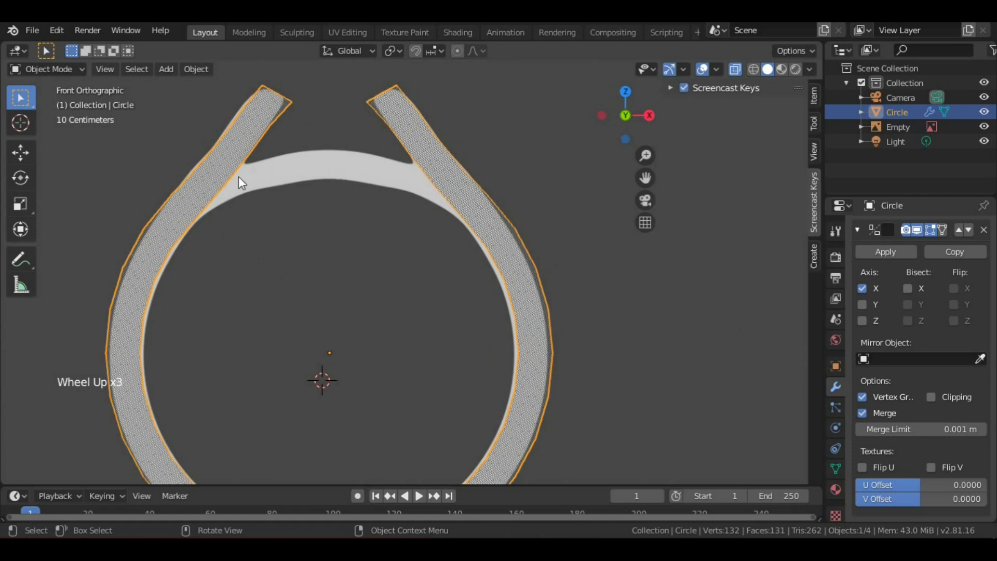
scroll(400, 171, down, 1)
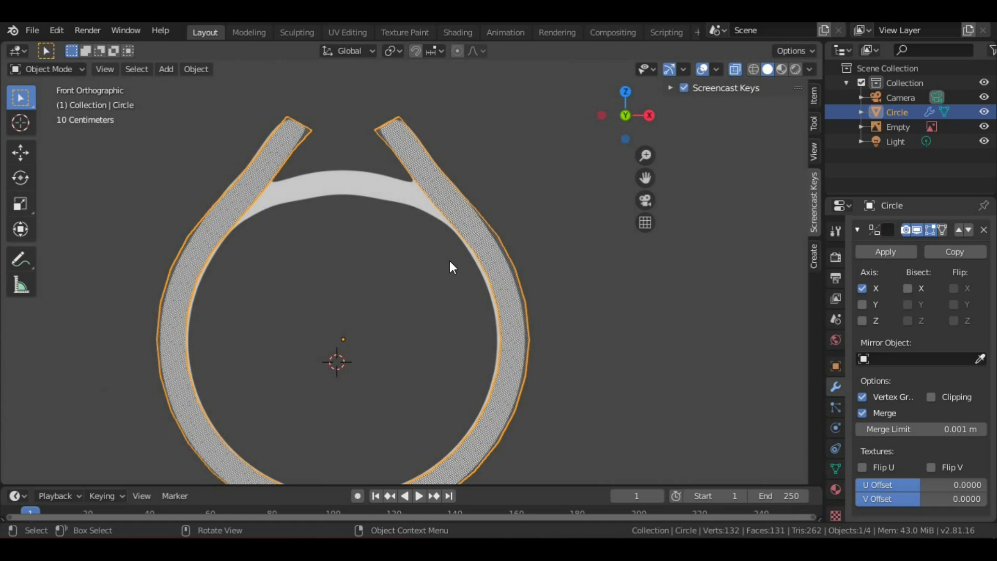
- Select the Circle band object, enter Edit Mode and deselect all its vertices
click(468, 218)
key(Tab)
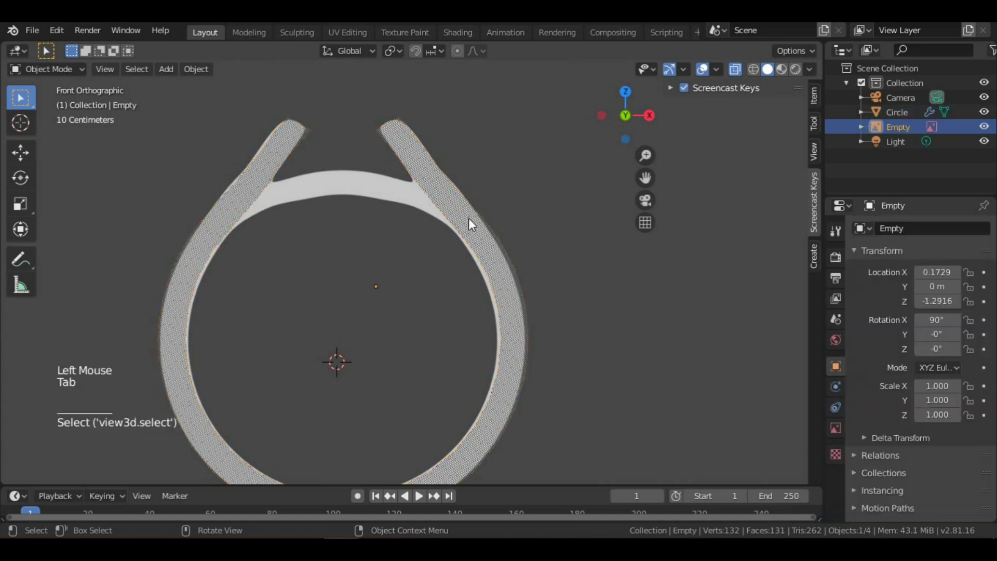
click(474, 235)
key(Tab)
scroll(474, 235, up, 2)
shift+middle_drag(474, 235, 506, 296)
scroll(509, 296, up, 1)
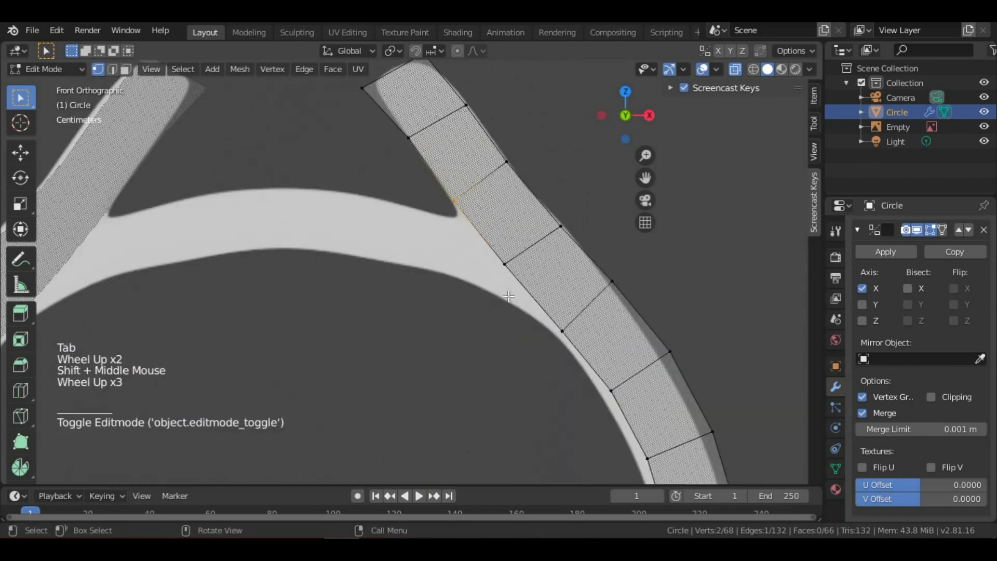
scroll(479, 239, down, 6)
scroll(469, 265, up, 3)
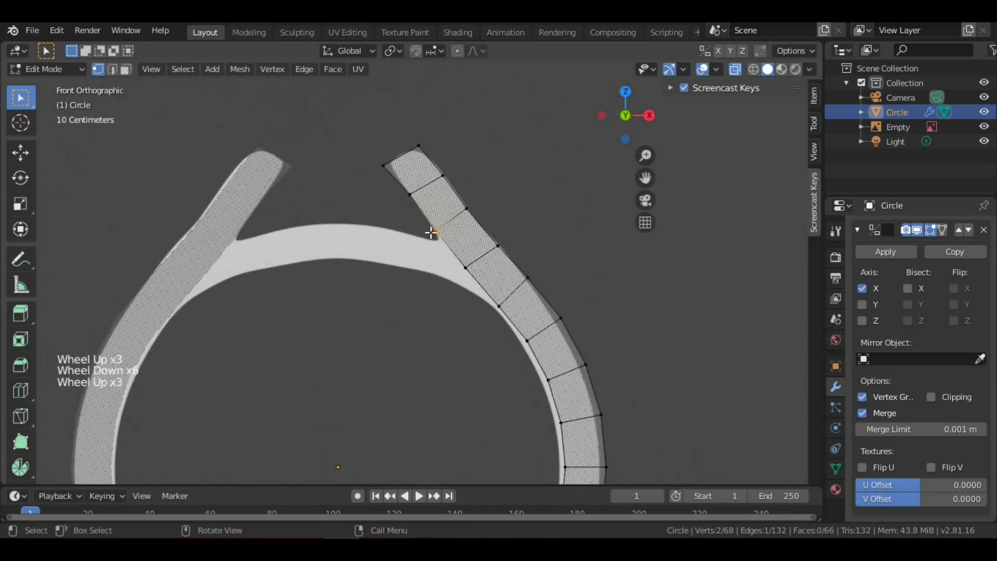
key(alt+a)
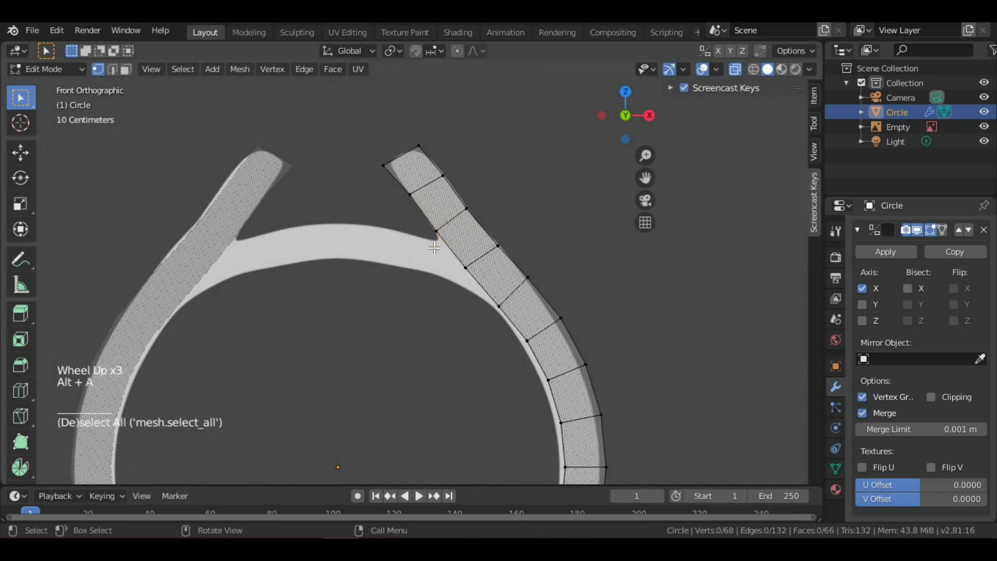
- Enable Clipping in the band's Mirror modifier
scroll(478, 248, up, 3)
shift+middle_drag(479, 248, 445, 260)
scroll(503, 339, down, 1)
scroll(467, 267, up, 1)
shift+middle_drag(506, 284, 513, 306)
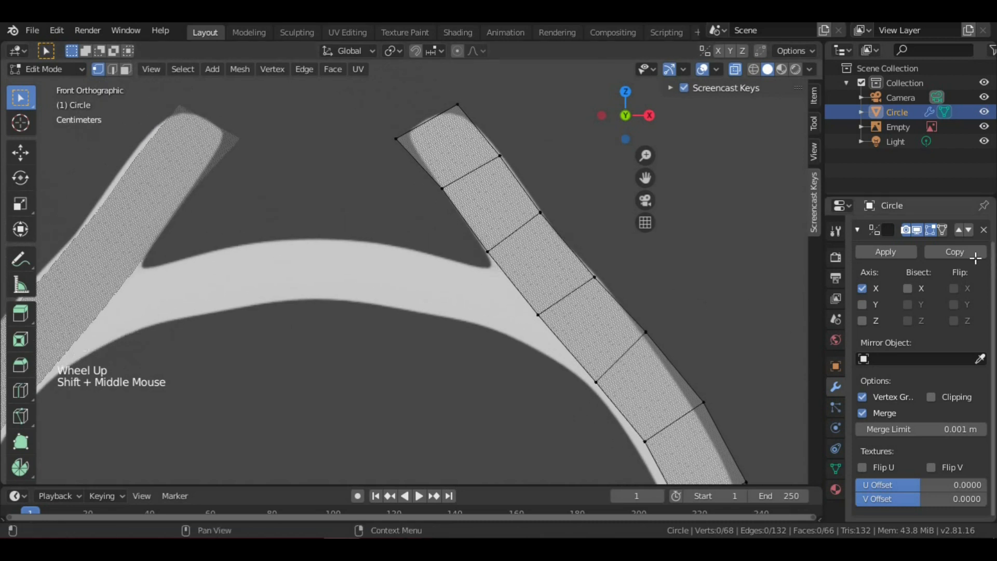
scroll(929, 410, down, 1)
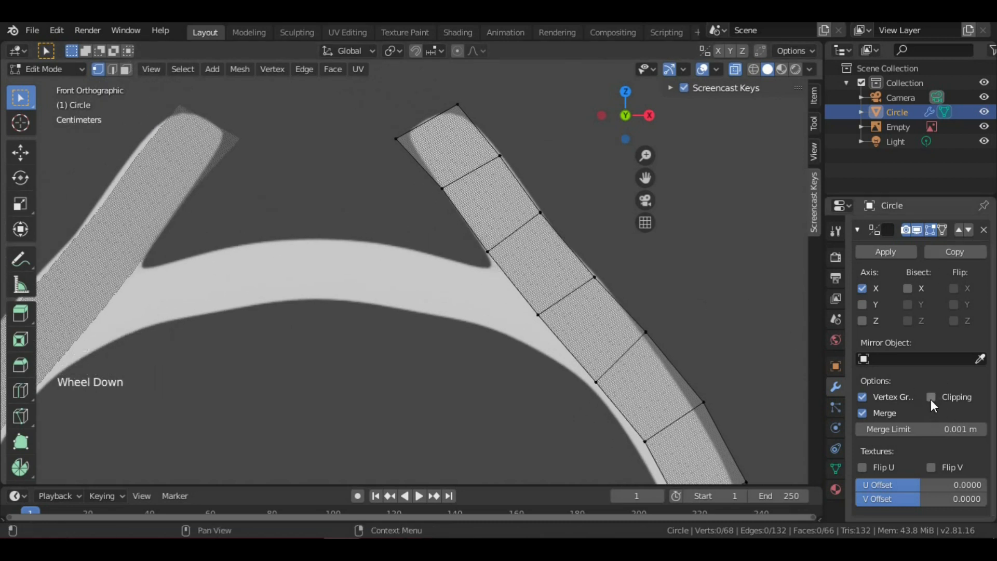
click(930, 398)
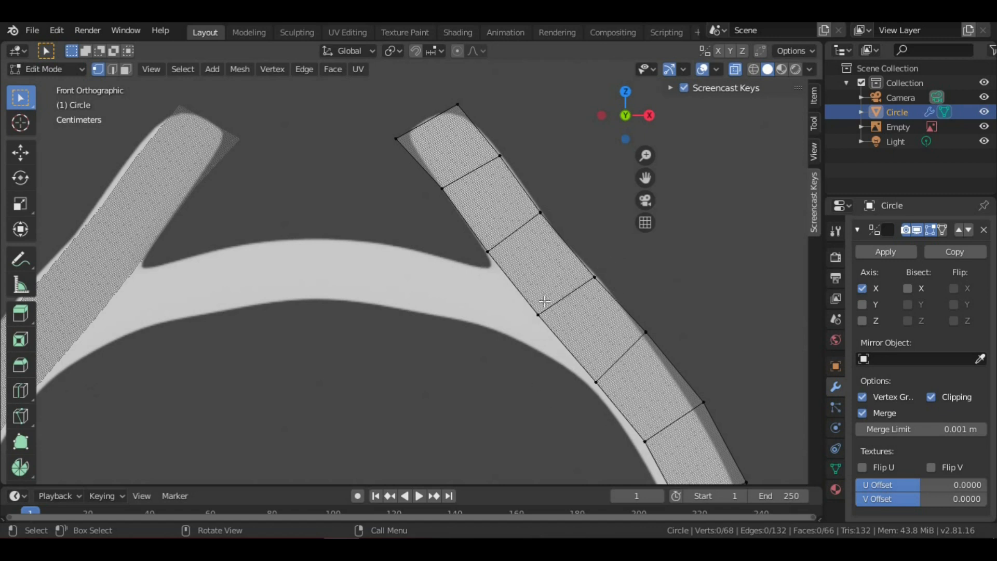
- Extrude the band's inner face just below the prong toward the centre and reposition the new end near the bridge
key(b)
drag(524, 309, 602, 402)
key(b)
key(e)
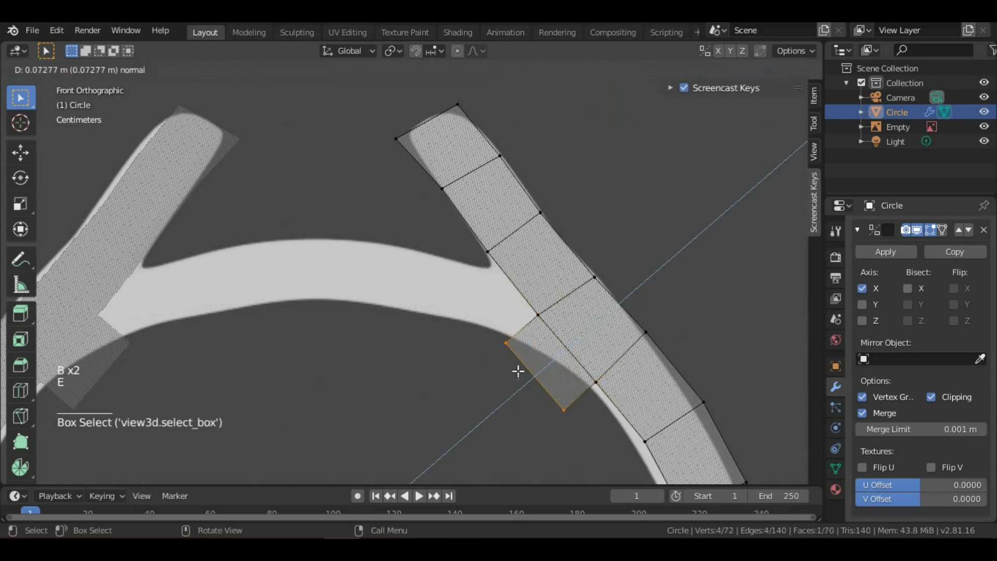
click(332, 447)
key(g)
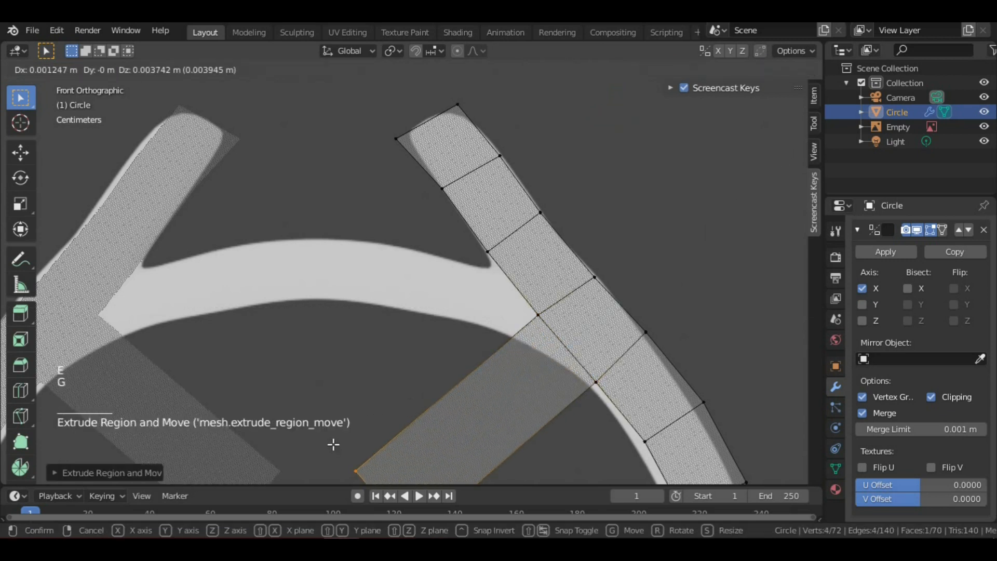
click(327, 314)
- Move the extruded end onto the mirror centre line and shift it along Z until the bridge is about horizontal
key(g)
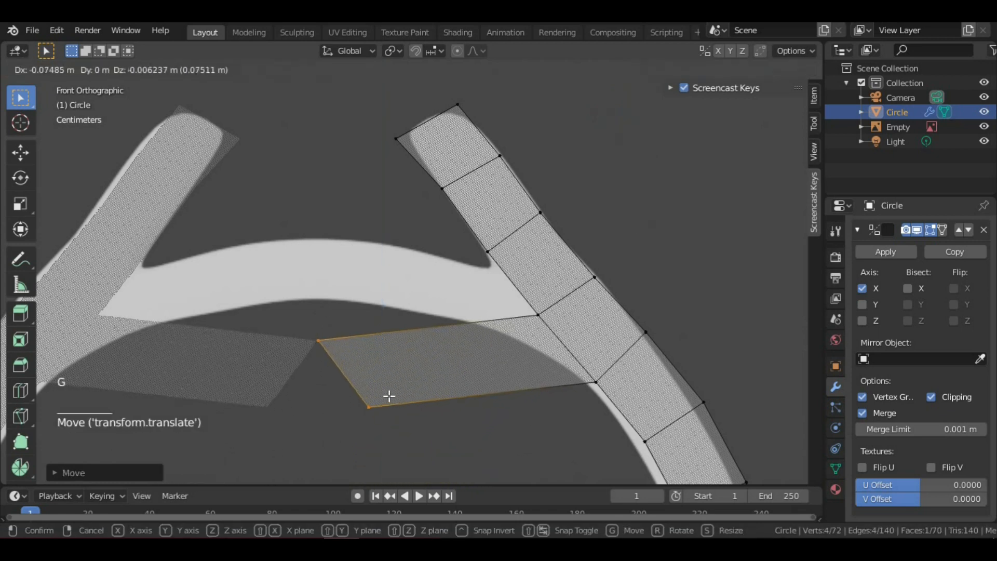
click(334, 396)
key(g)
key(z)
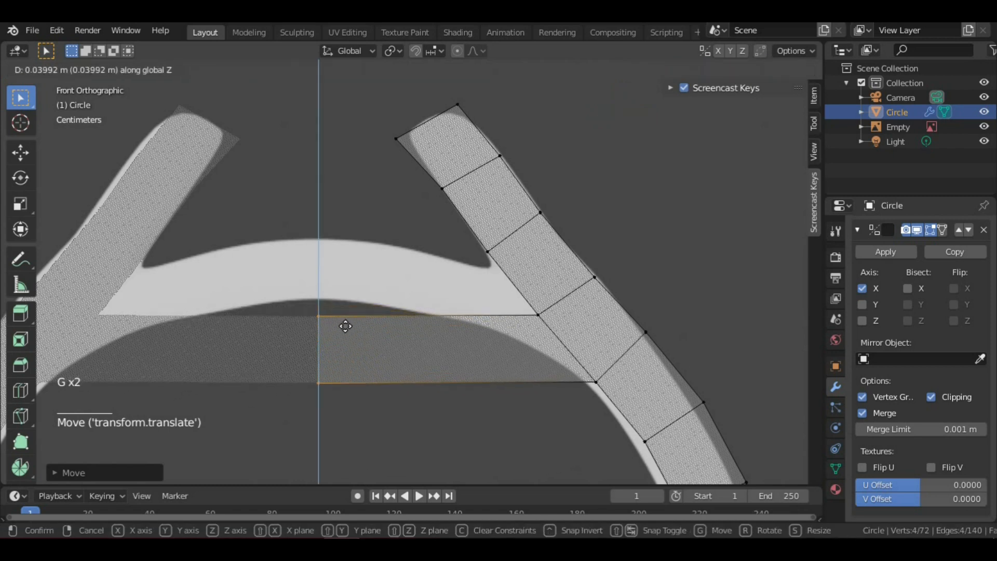
click(345, 326)
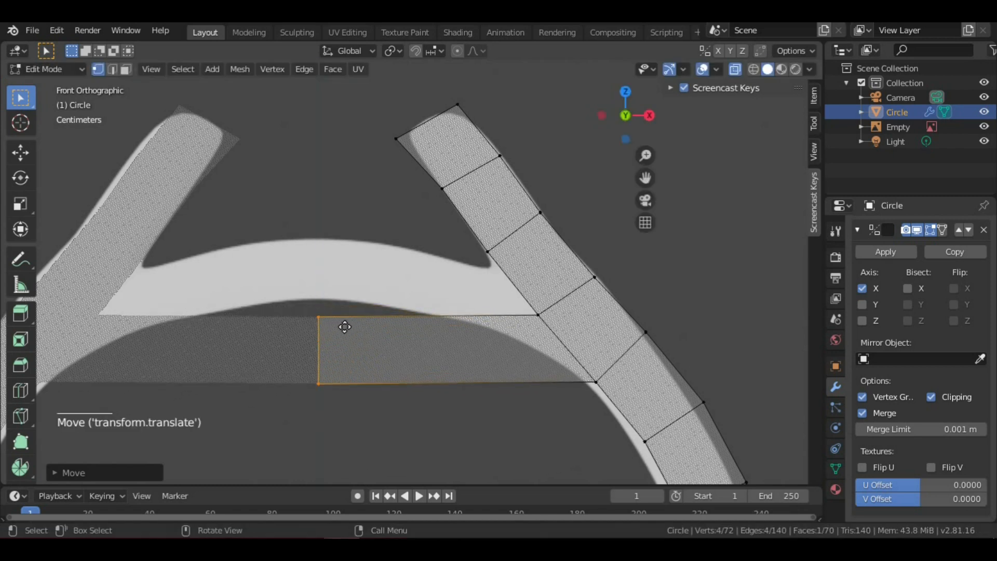
- Add four evenly spaced loop cuts across the half bridge, leaving them unslid
scroll(363, 316, down, 5)
scroll(374, 302, up, 3)
scroll(389, 313, up, 3)
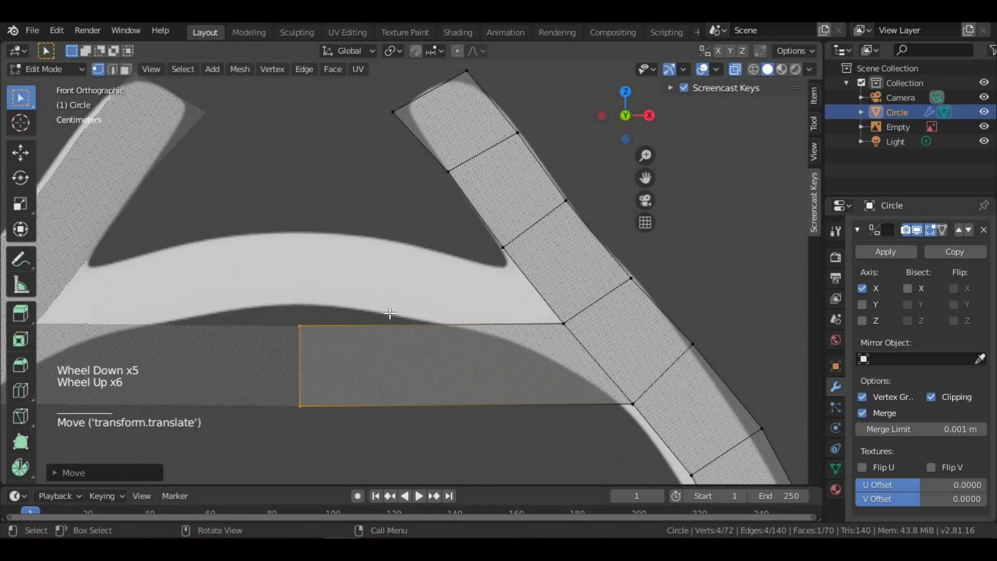
scroll(435, 317, down, 3)
scroll(435, 316, up, 1)
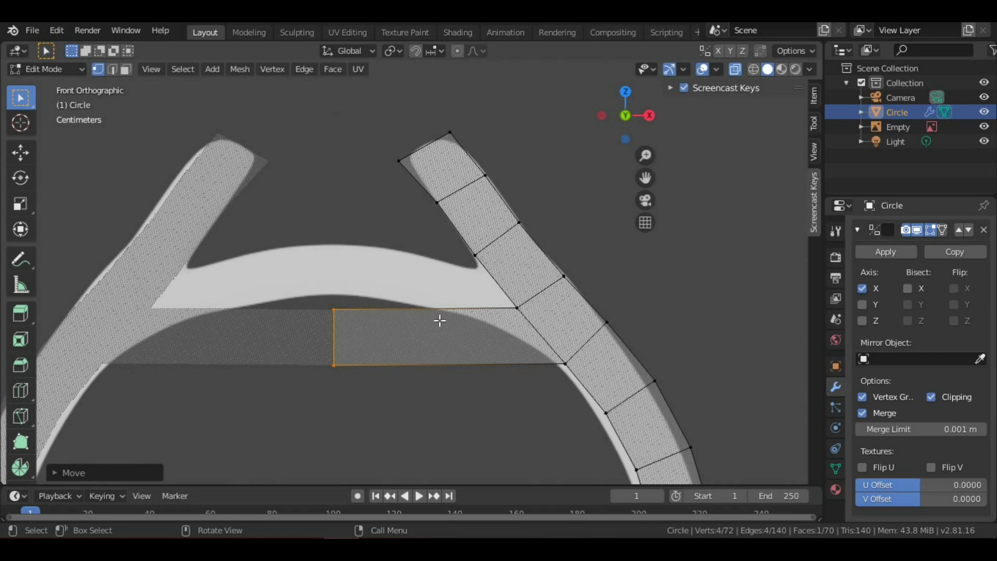
key(ctrl+r)
key(4)
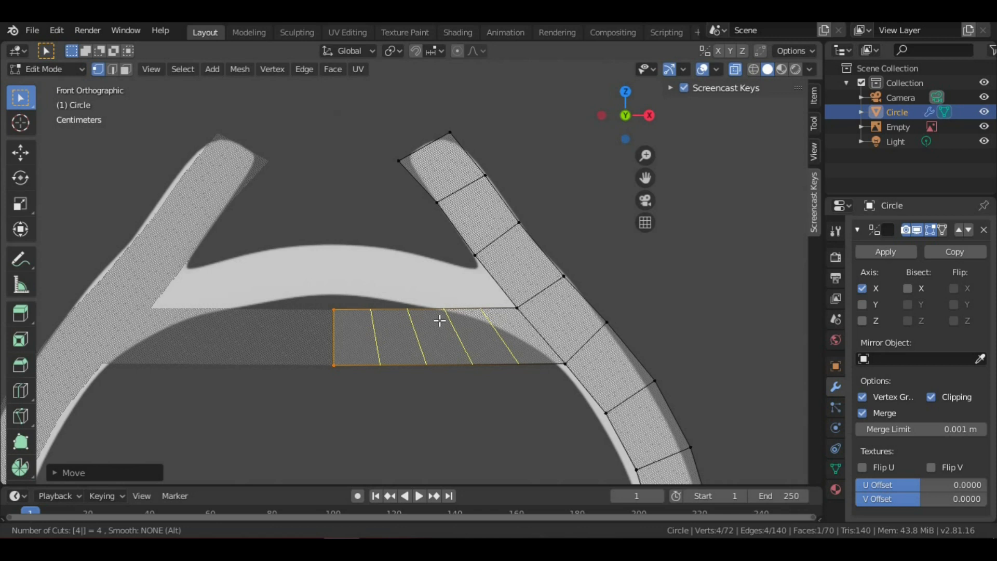
click(440, 321)
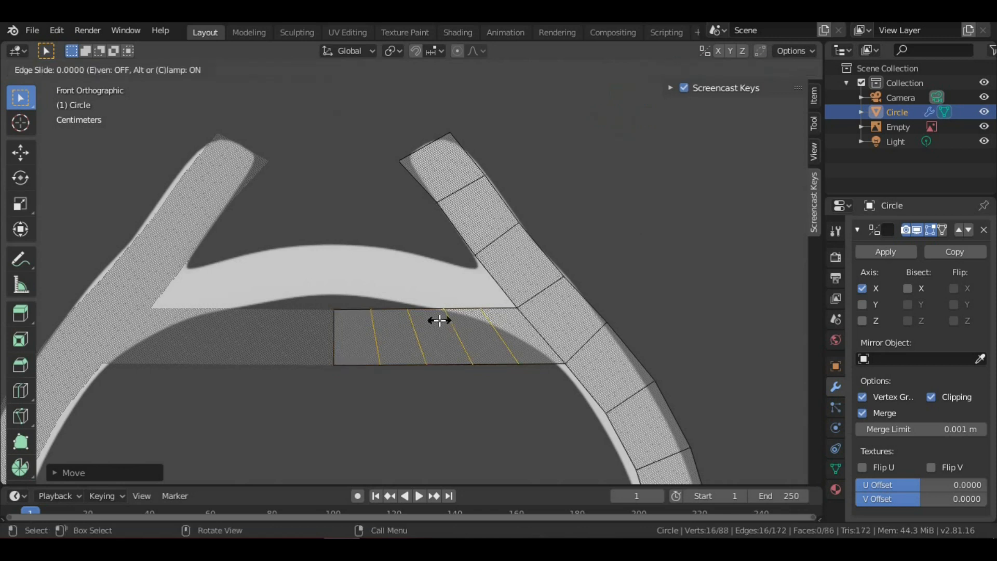
click(439, 321)
- Deselect all vertices and enable proportional editing with the Sphere falloff
scroll(447, 326, up, 2)
scroll(447, 325, down, 3)
shift+middle_drag(452, 334, 449, 275)
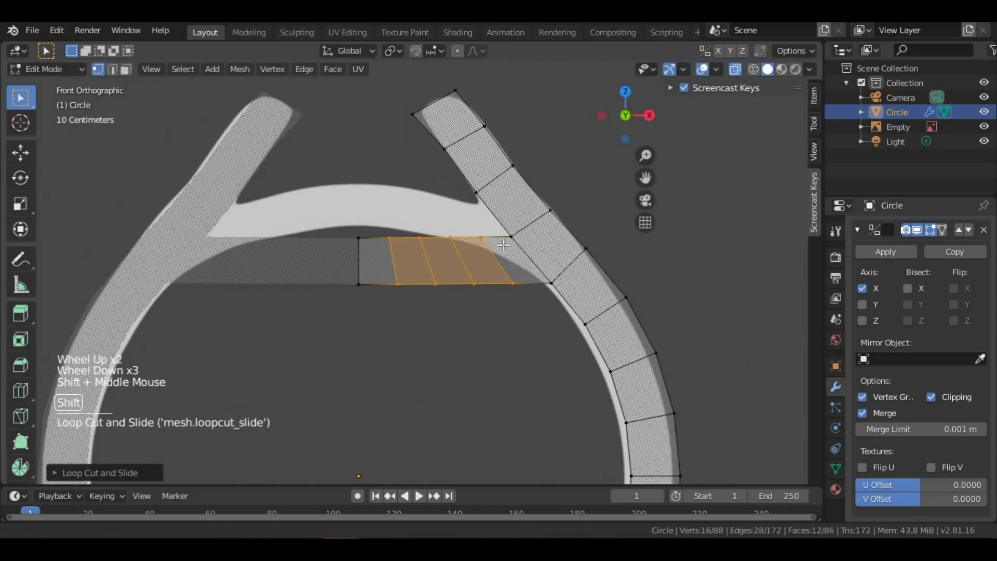
scroll(446, 210, up, 2)
shift+middle_drag(446, 209, 489, 278)
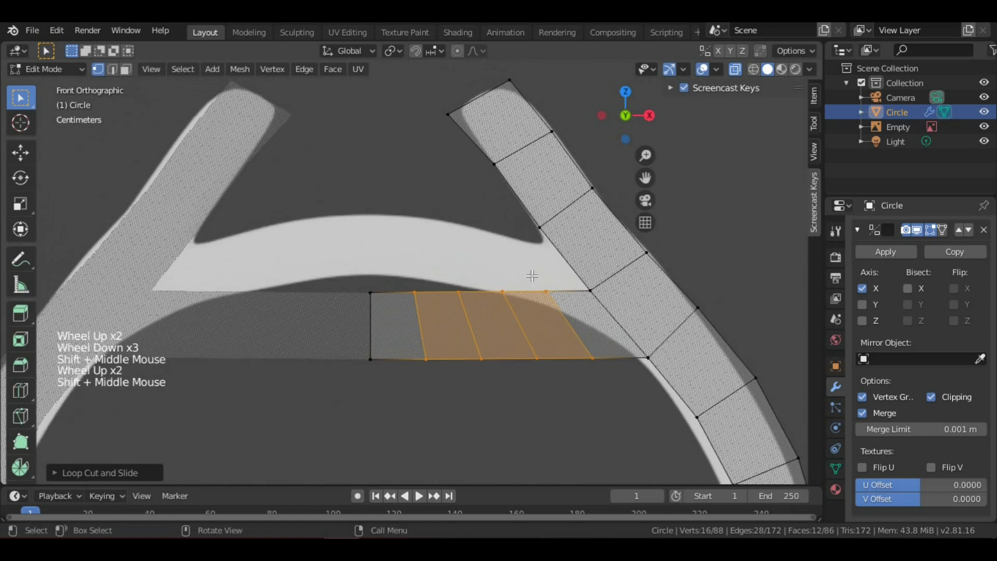
key(alt+a)
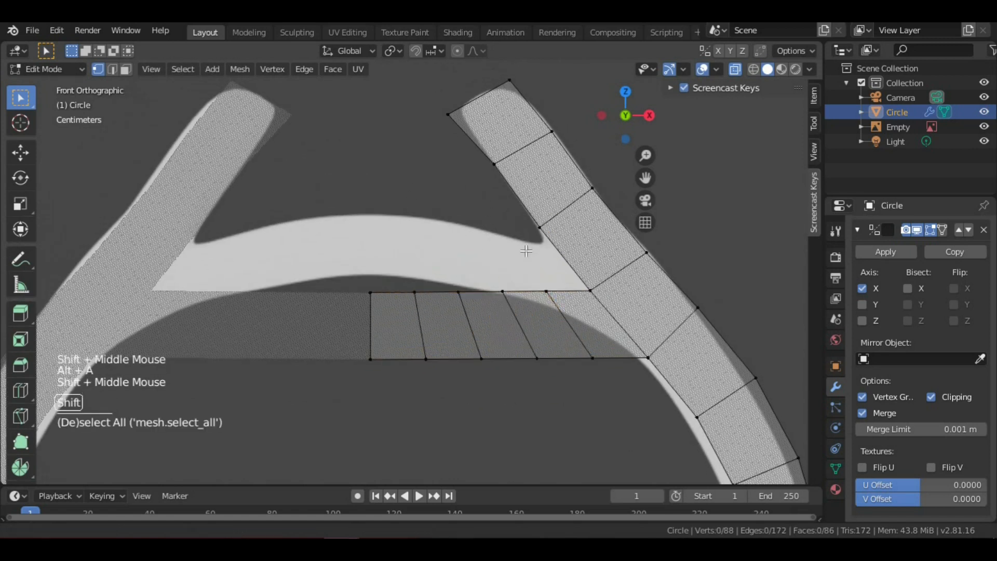
shift+middle_drag(522, 249, 531, 275)
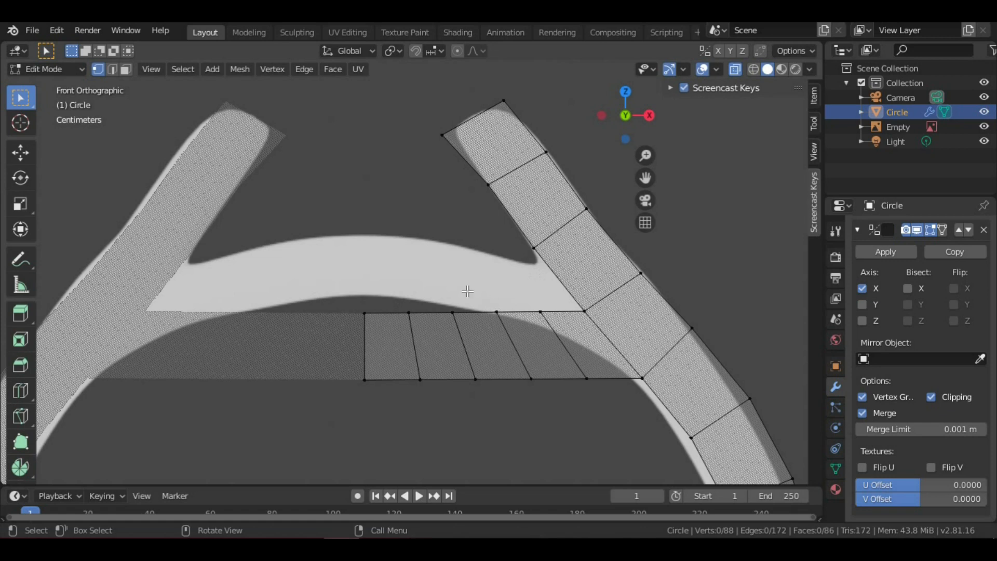
key(o)
click(479, 50)
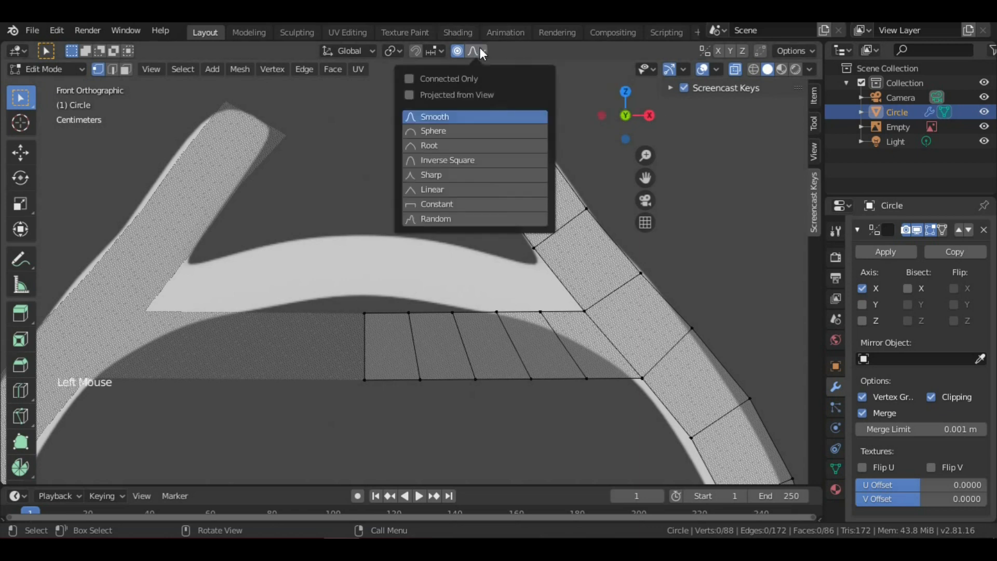
click(441, 130)
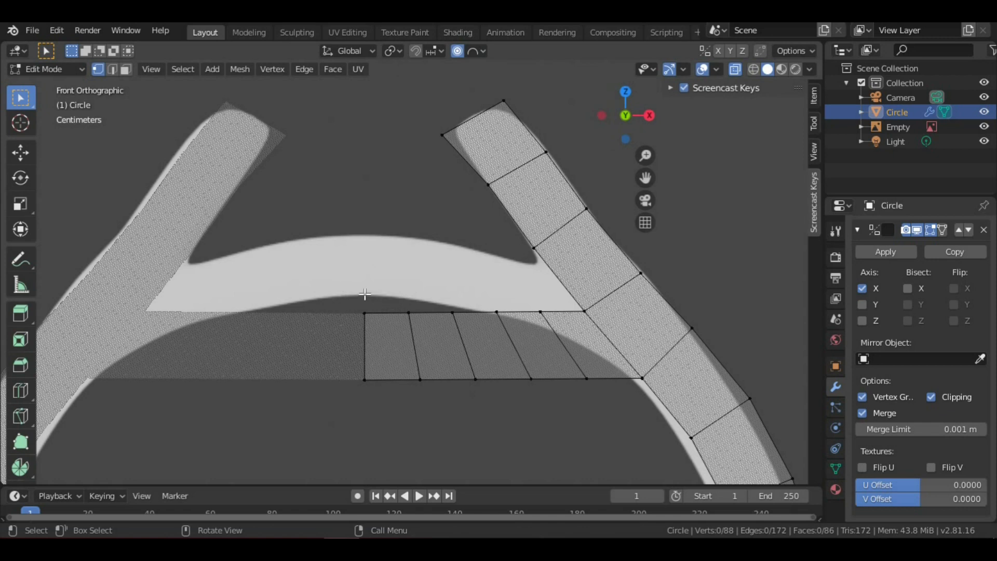
- Select the bridge's centre-end vertices and raise them about 0.13 m along Z with proportional size 0.42, following the reference arch
key(b)
drag(348, 282, 376, 386)
click(374, 387)
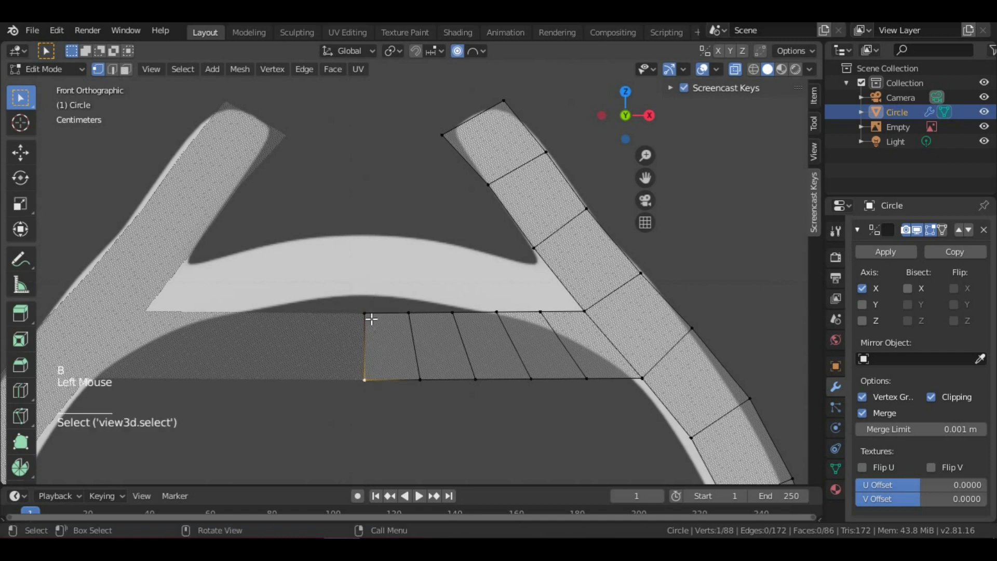
key(b)
drag(338, 294, 383, 404)
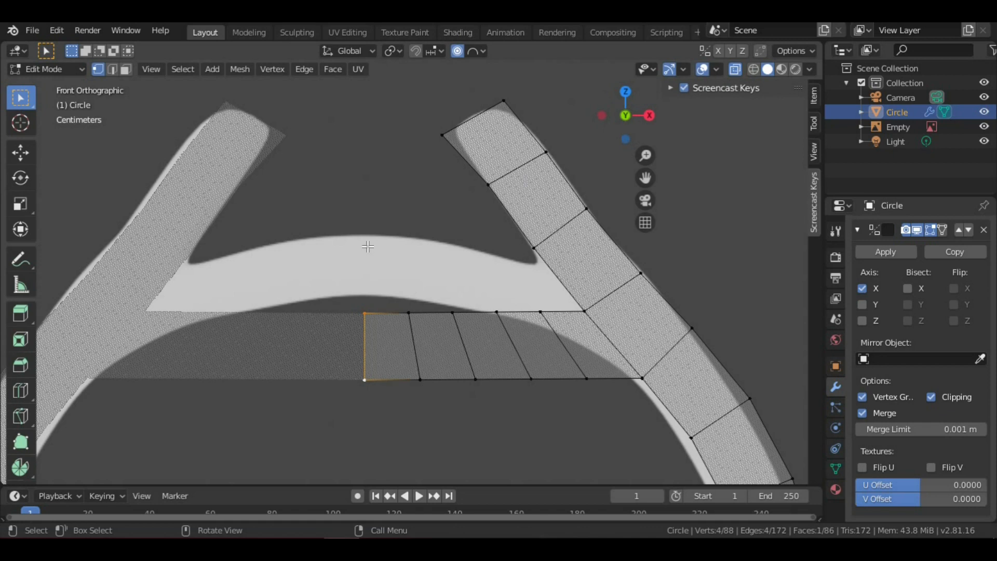
key(g)
key(z)
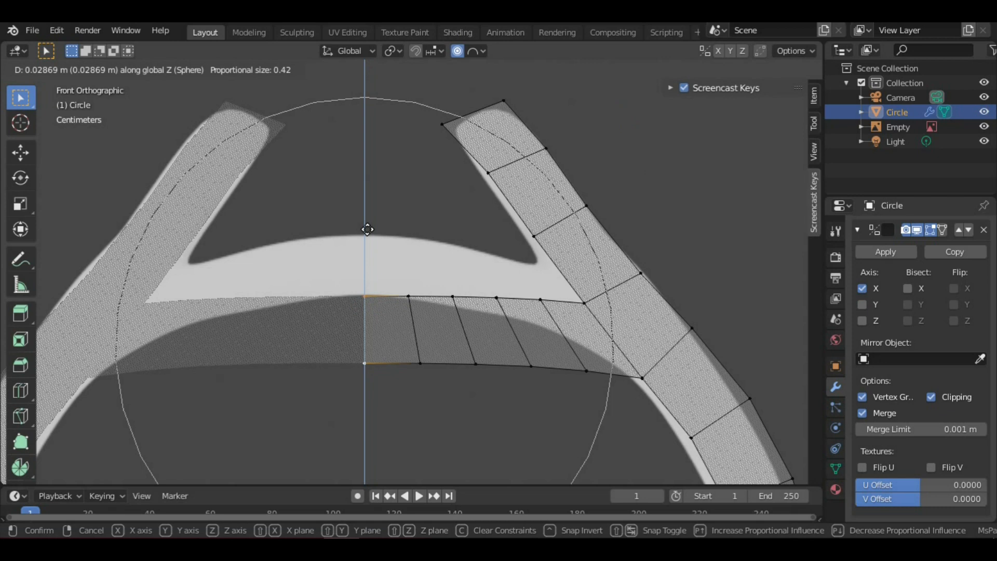
scroll(367, 229, down, 4)
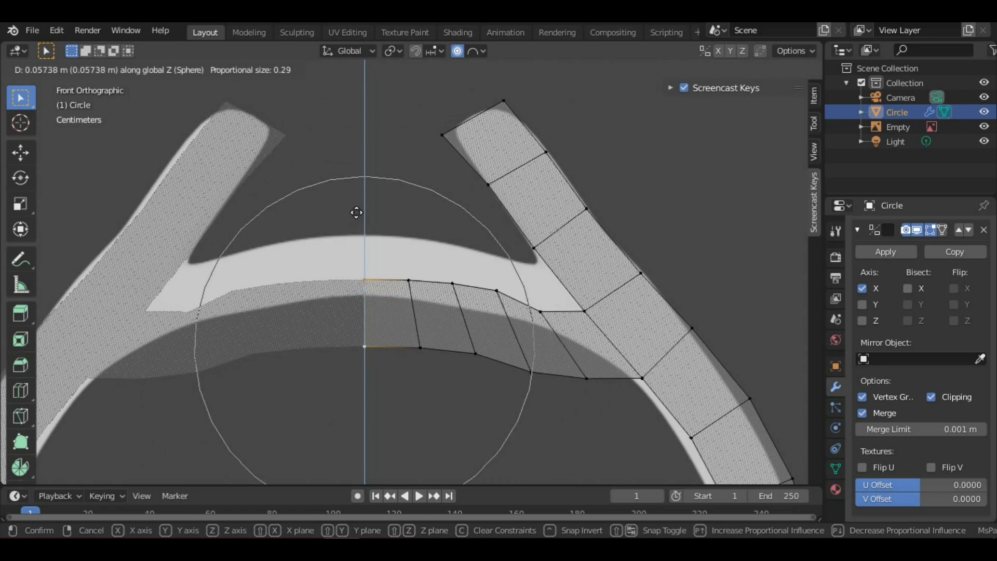
scroll(356, 210, down, 1)
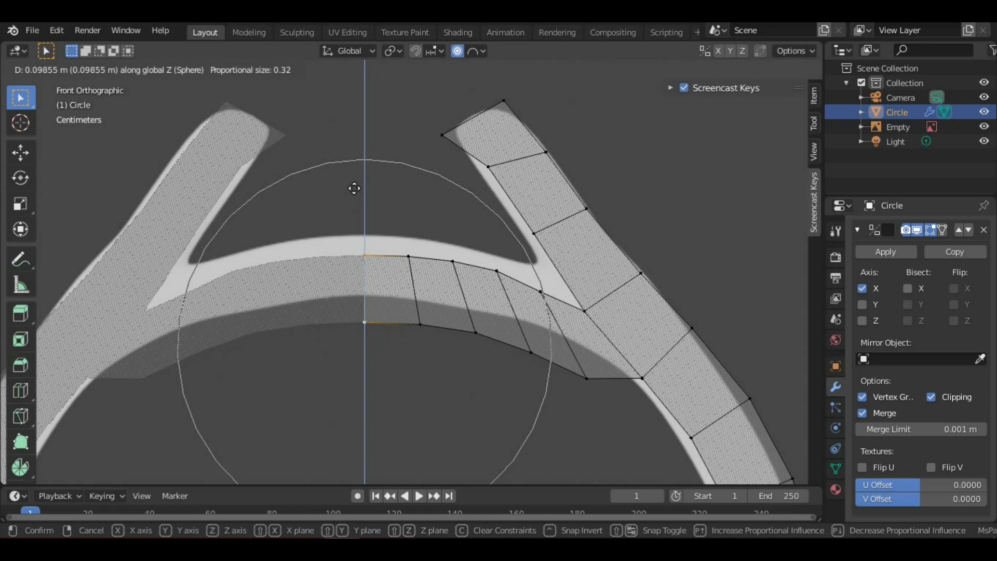
scroll(354, 188, down, 2)
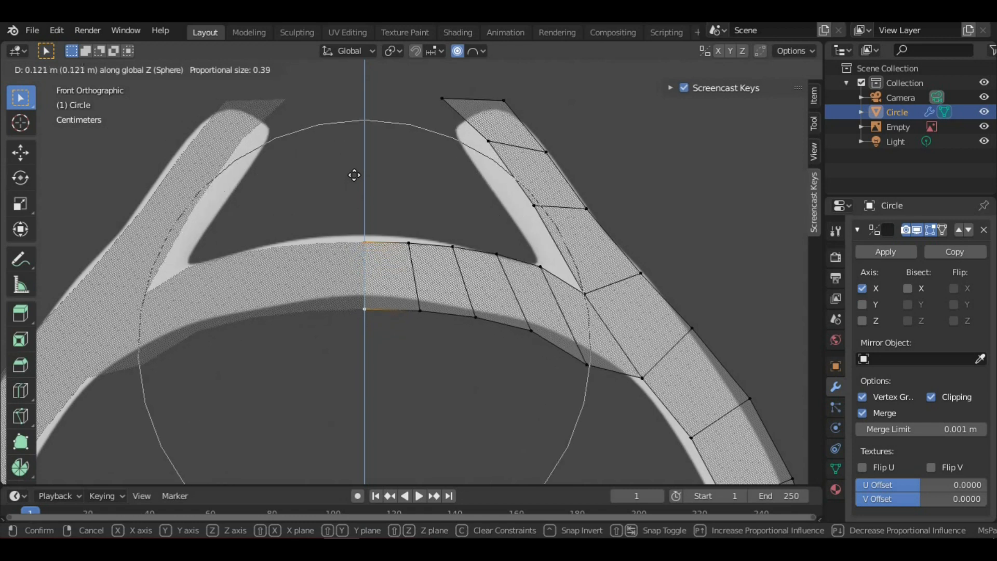
scroll(354, 175, down, 1)
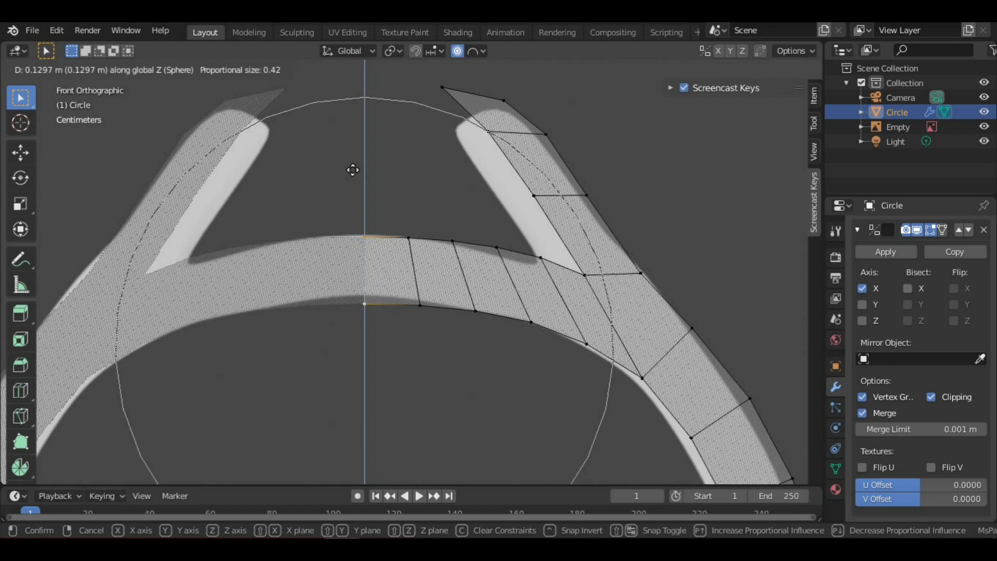
click(353, 170)
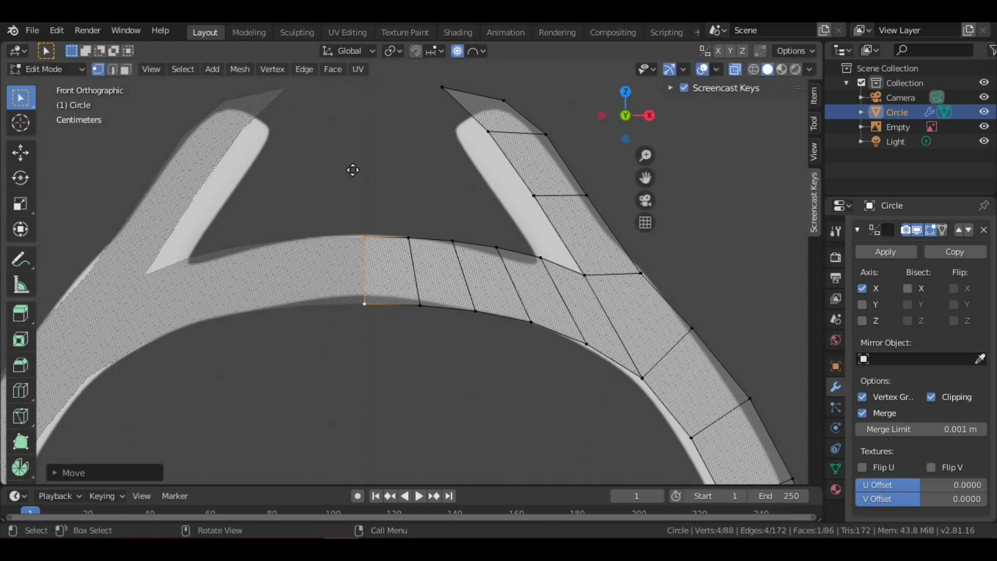
- Switch to Object Mode and examine how the arched bridge and the prongs fit the reference ring
scroll(396, 154, down, 7)
scroll(401, 208, up, 2)
scroll(403, 212, down, 1)
scroll(402, 212, up, 2)
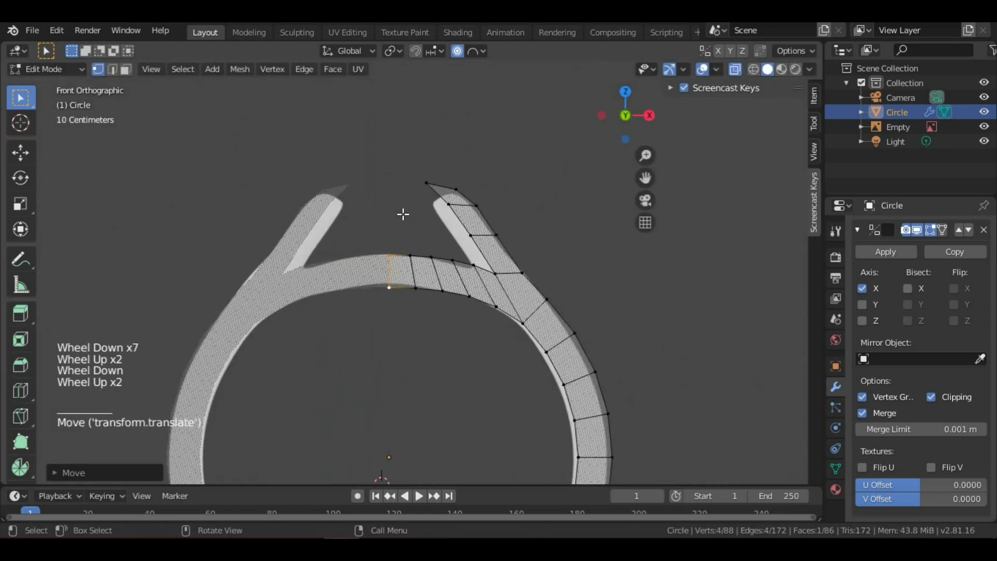
key(Tab)
scroll(415, 233, down, 3)
scroll(416, 233, up, 3)
middle_drag(416, 236, 425, 217)
scroll(426, 217, down, 4)
key(KP_1)
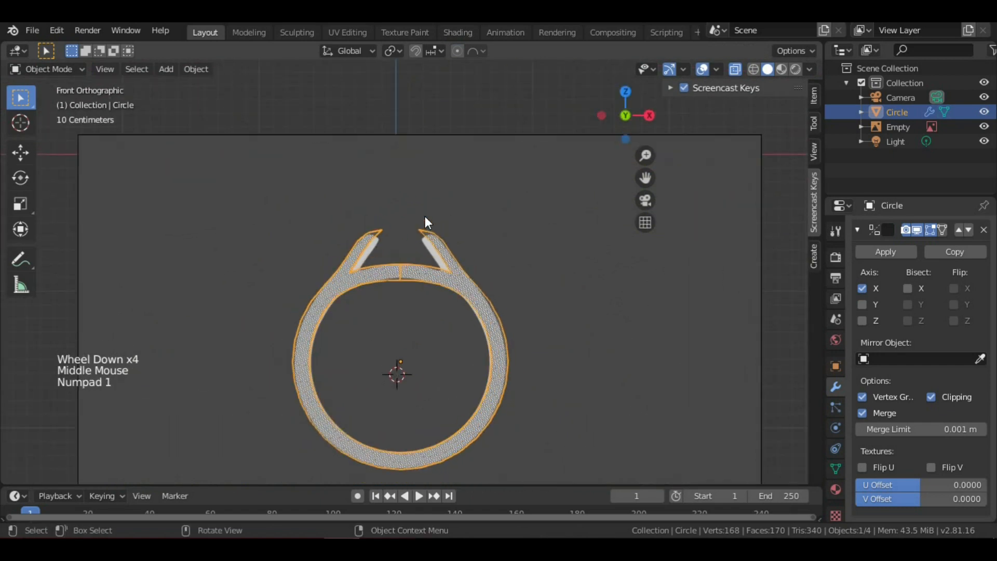
key(z)
click(536, 245)
scroll(543, 249, up, 5)
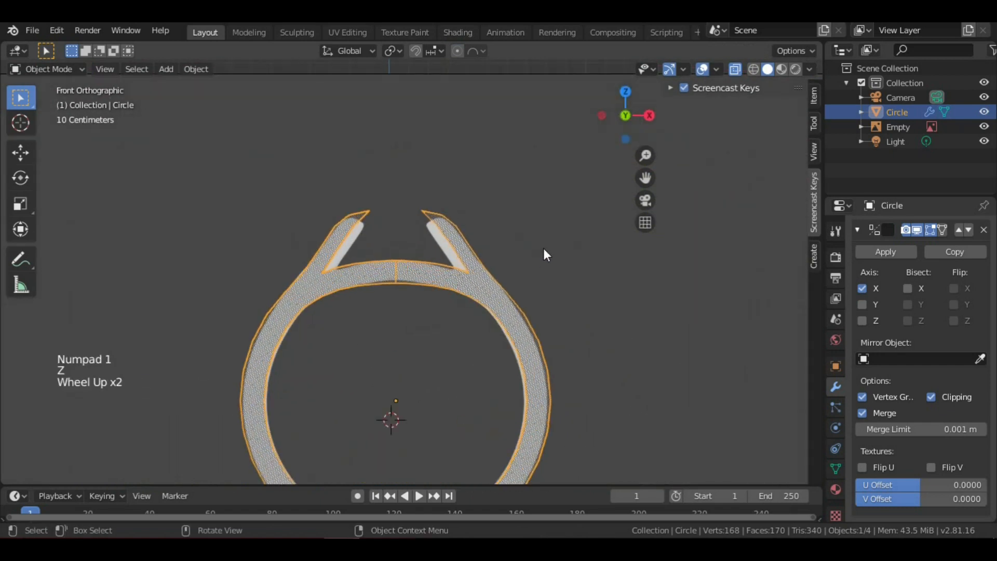
scroll(421, 215, up, 4)
scroll(451, 224, down, 3)
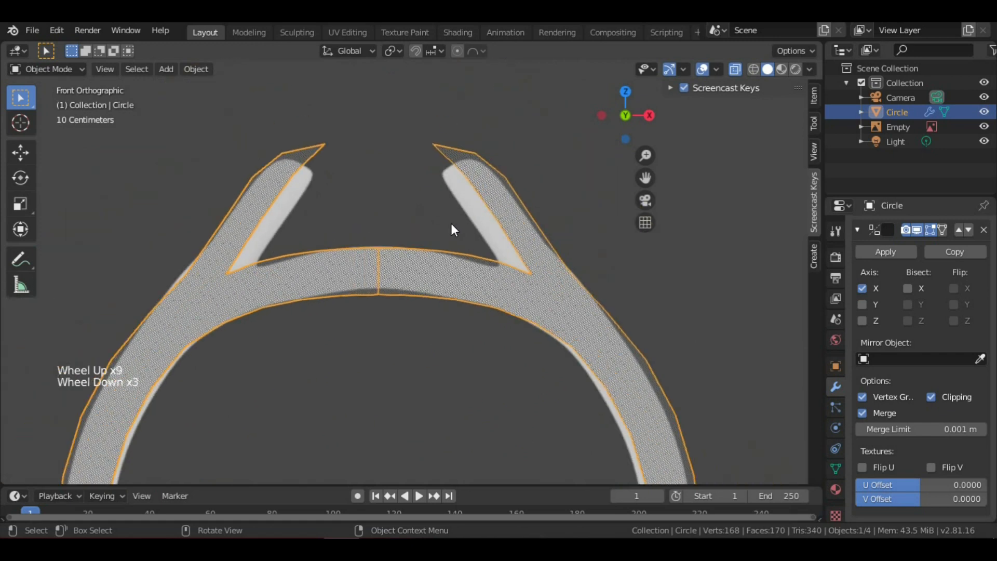
shift+middle_drag(451, 224, 445, 239)
scroll(407, 243, up, 1)
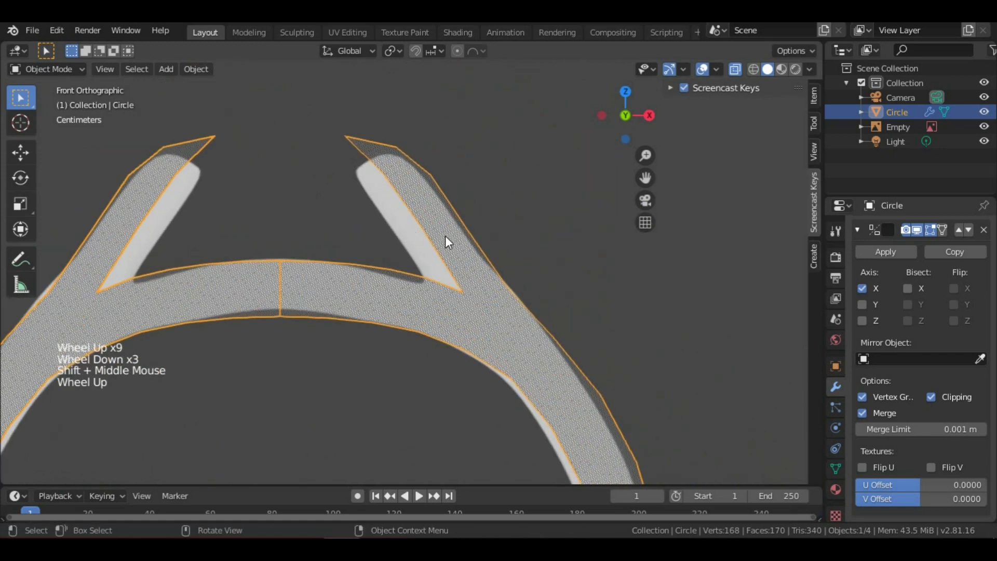
scroll(445, 238, down, 1)
- Return to Edit Mode on the band, turn off proportional editing and deselect all vertices
key(Tab)
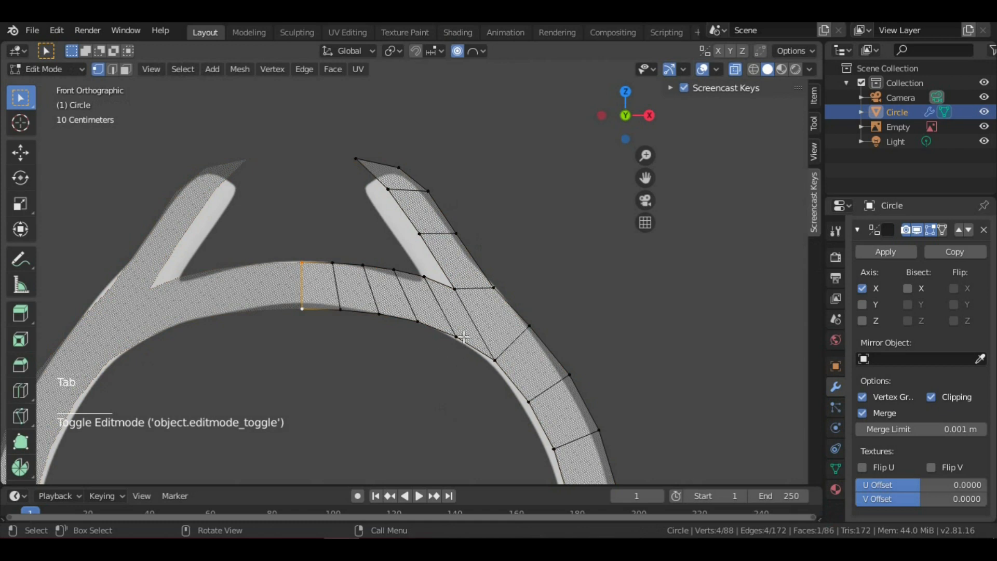
scroll(462, 336, up, 2)
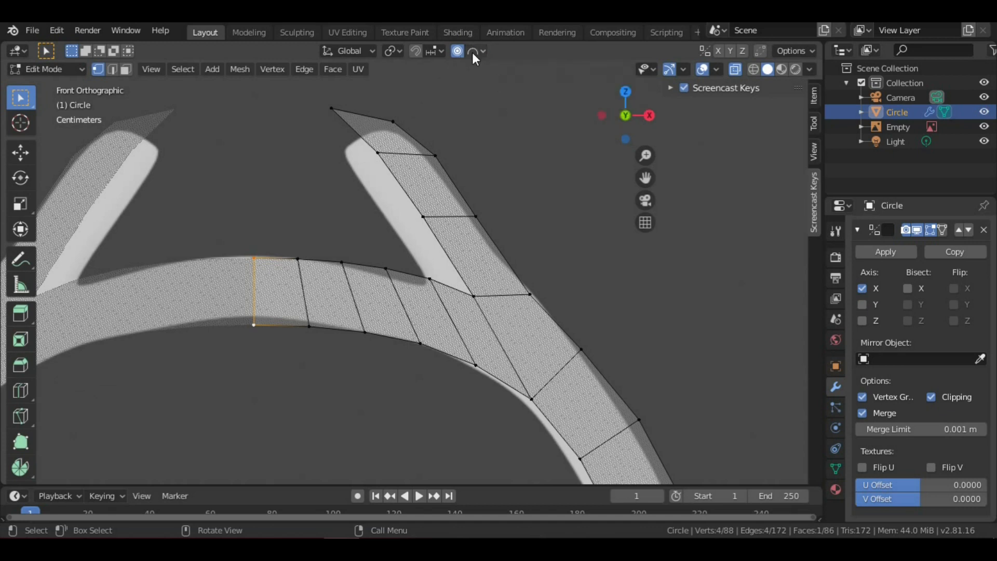
key(o)
key(o)
scroll(434, 205, up, 1)
shift+middle_drag(435, 205, 471, 328)
scroll(366, 279, down, 2)
key(alt+a)
- Examine how the prong and bridge vertices line up with the reference ring in the front view
scroll(471, 223, up, 3)
scroll(455, 230, down, 3)
scroll(467, 312, up, 2)
scroll(453, 372, down, 2)
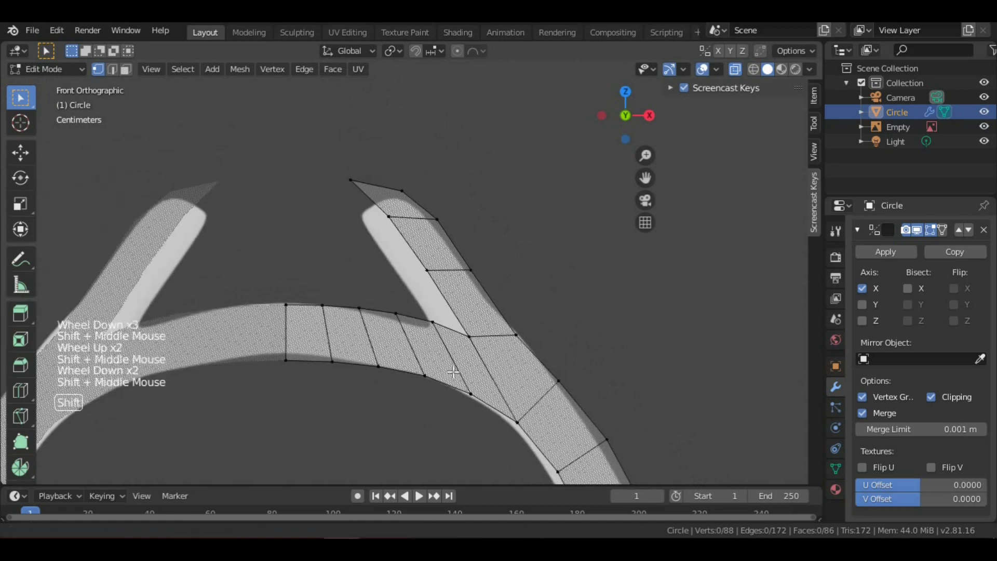
shift+middle_drag(453, 372, 465, 374)
scroll(465, 374, up, 2)
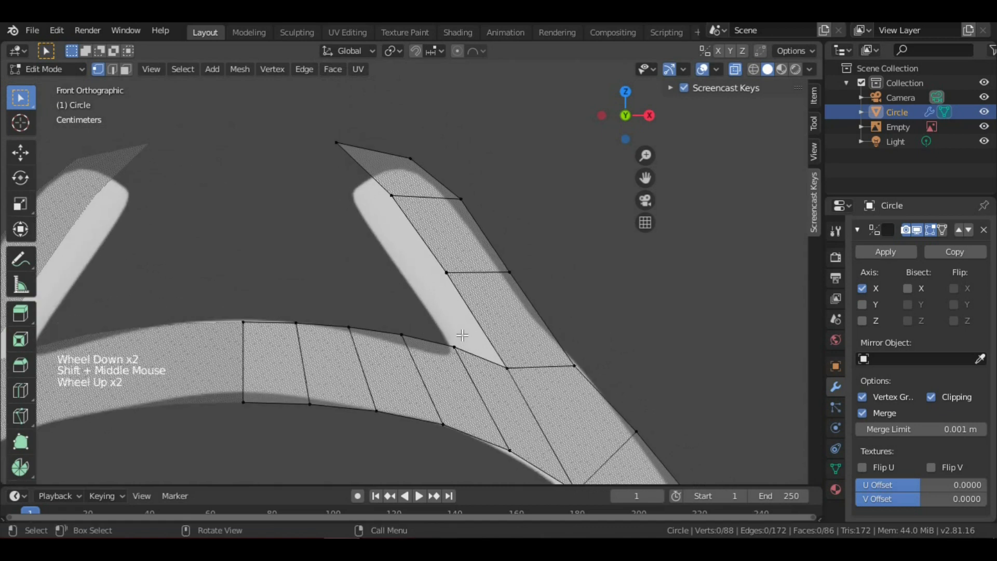
scroll(462, 335, down, 1)
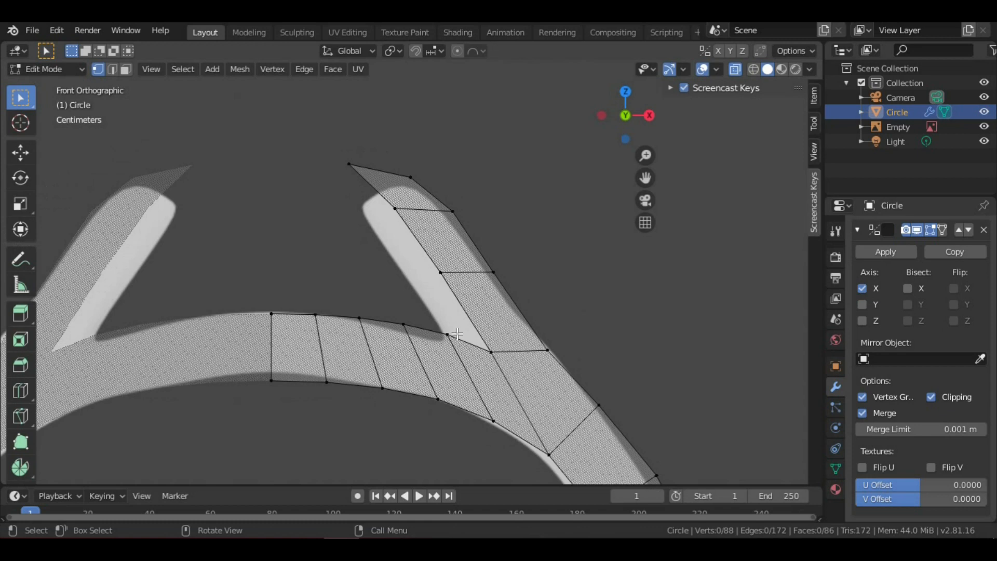
shift+middle_drag(452, 263, 458, 271)
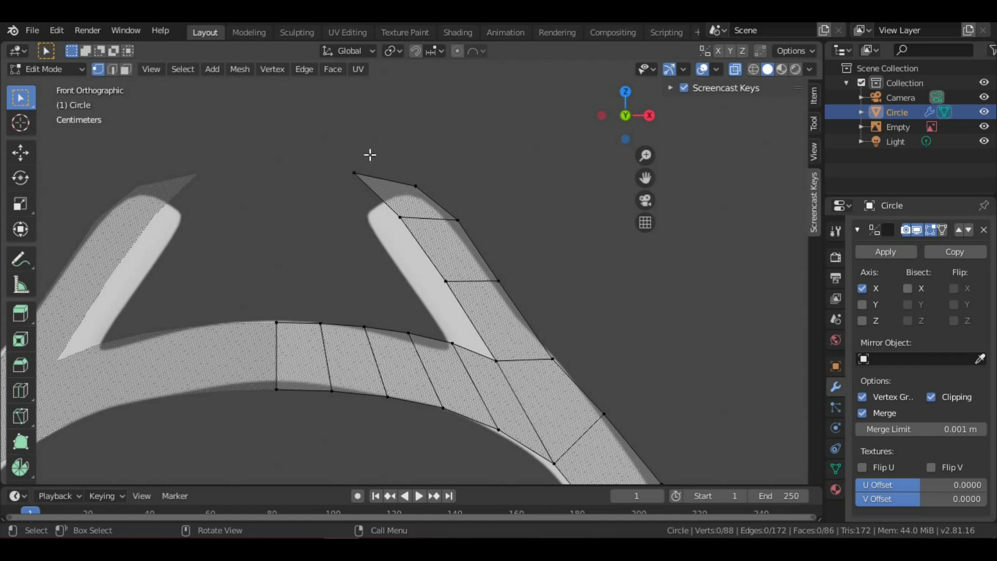
- Select the upper three vertex rows of the displaced prong and delete their vertices, leaving only its base
key(b)
drag(337, 136, 481, 256)
key(b)
drag(416, 250, 507, 295)
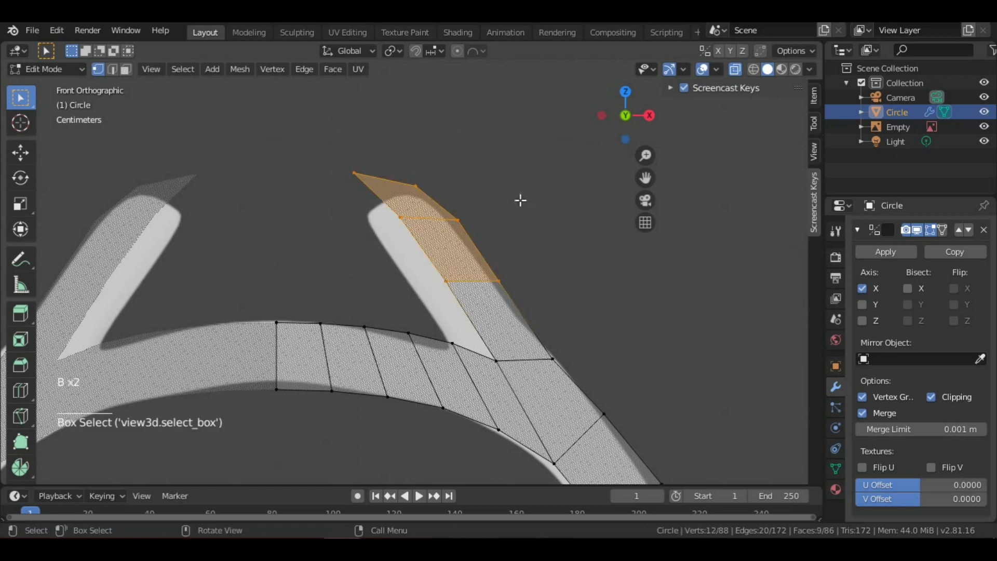
key(x)
click(501, 132)
- Select the vertices along the prong's base, including the end of the bridge junction, and extrude them in place
shift+middle_drag(492, 193, 414, 307)
key(b)
drag(397, 300, 518, 342)
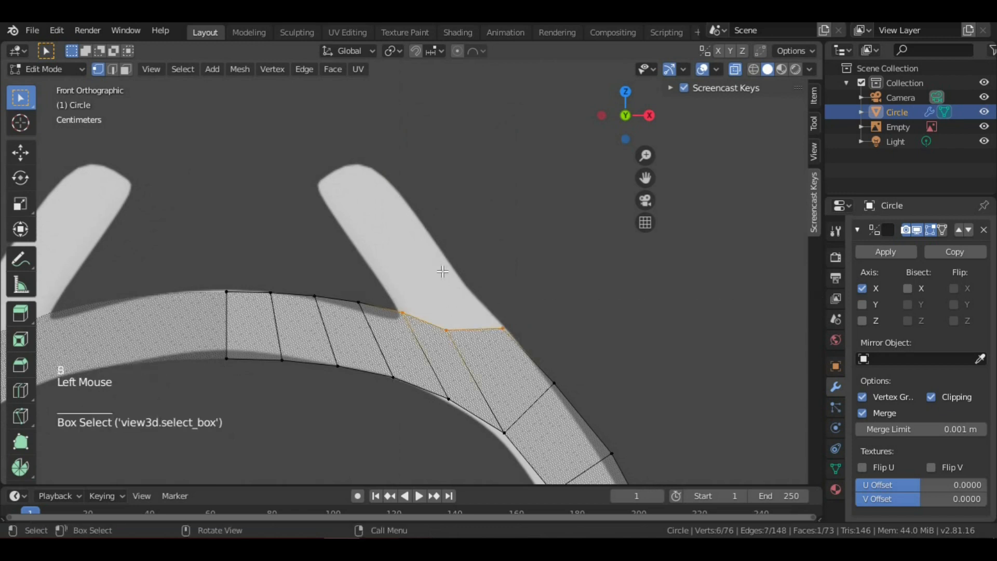
key(e)
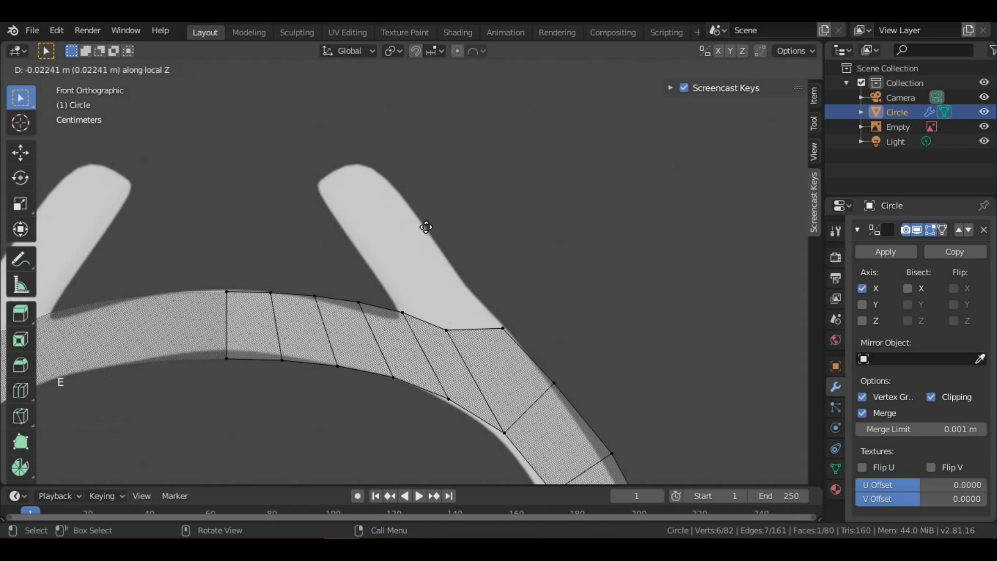
click(483, 289)
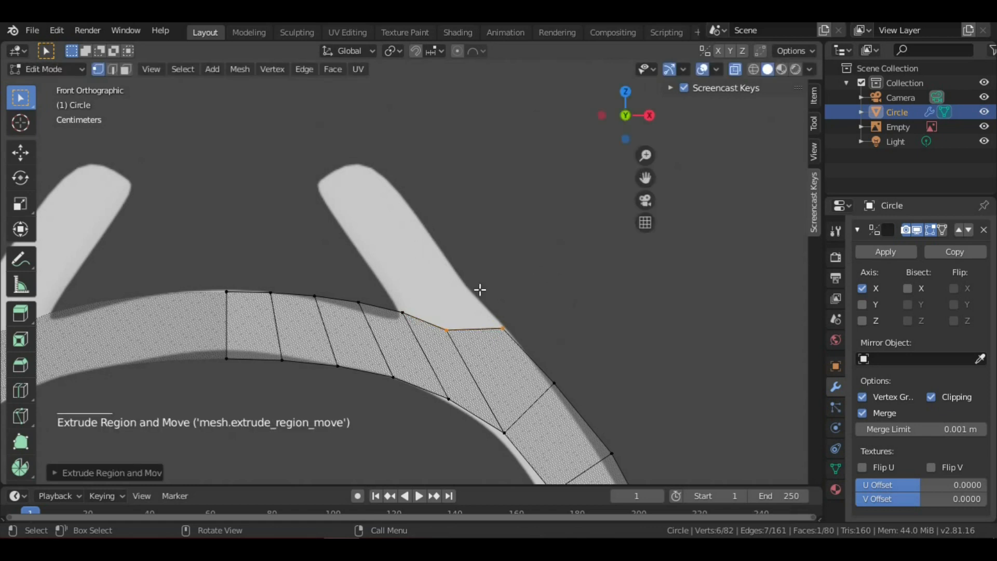
- Move the extruded vertices up along Z and inward along X to the reference prong's tip
key(g)
key(z)
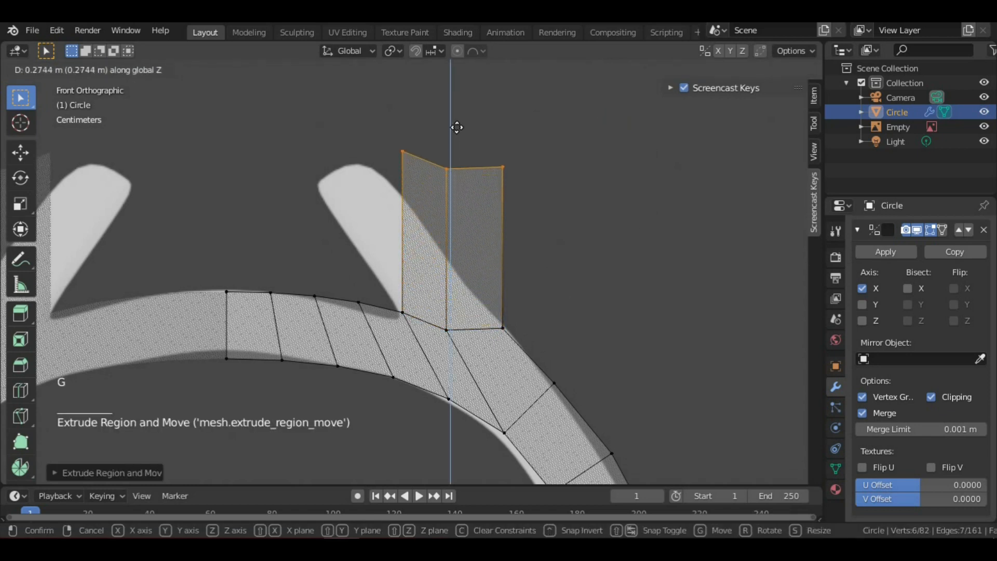
click(464, 124)
key(g)
key(x)
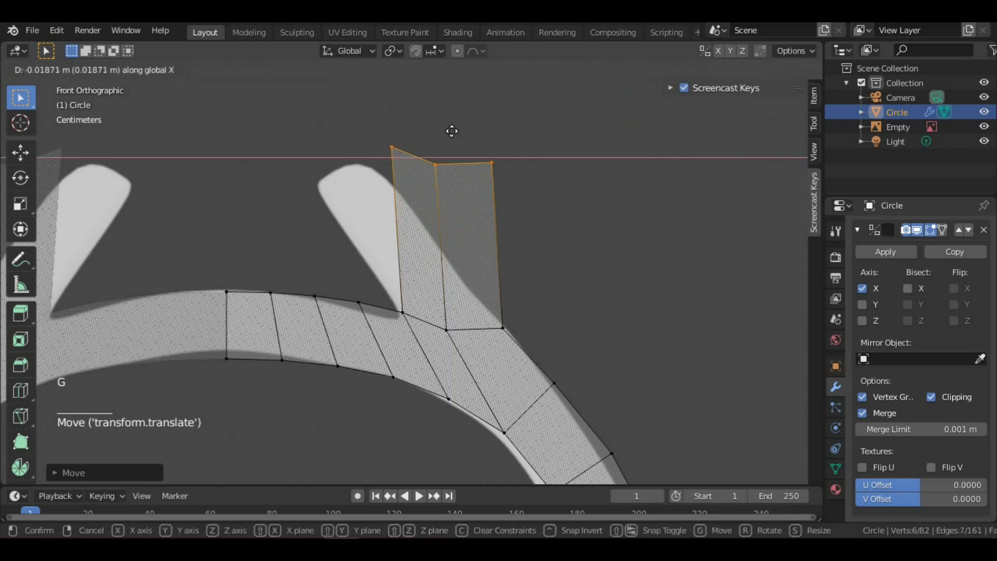
click(350, 179)
scroll(409, 178, down, 2)
scroll(410, 178, up, 2)
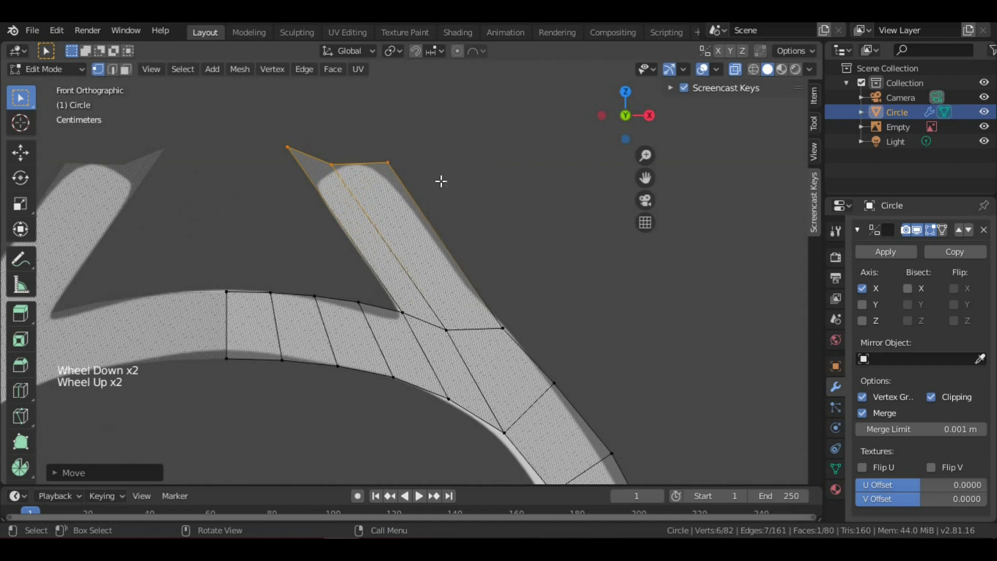
scroll(482, 271, down, 1)
scroll(302, 205, up, 1)
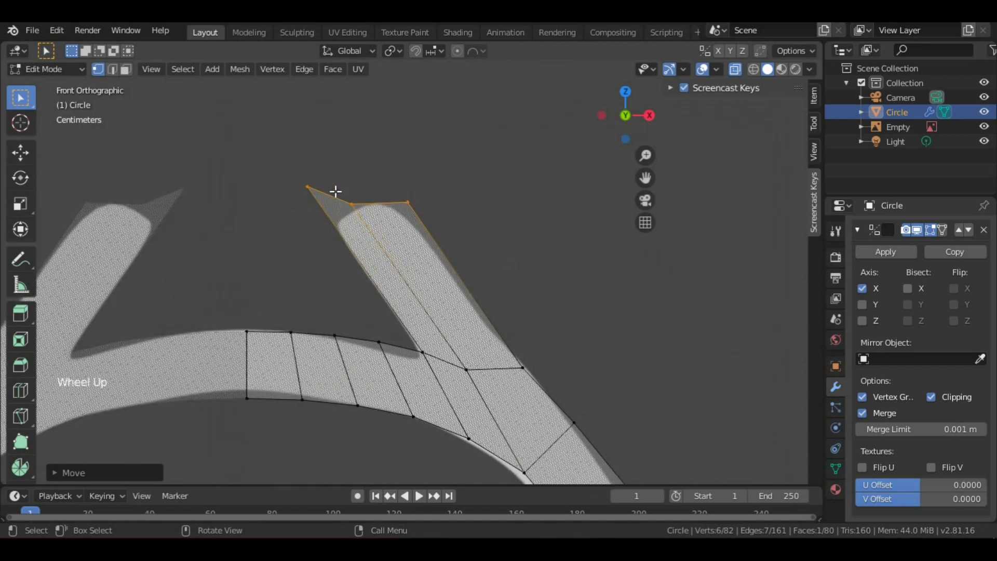
scroll(330, 213, down, 2)
scroll(366, 205, up, 1)
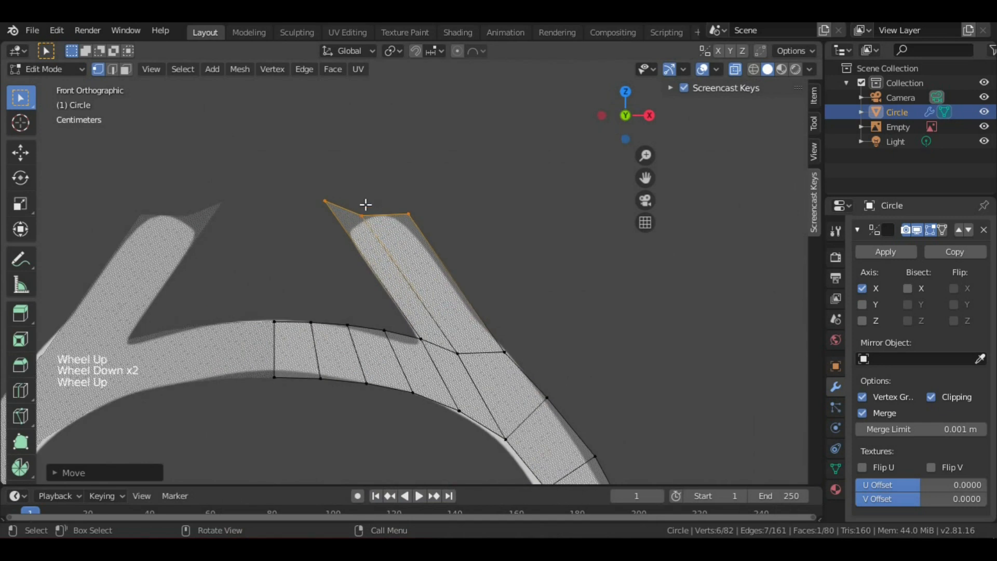
click(433, 195)
key(b)
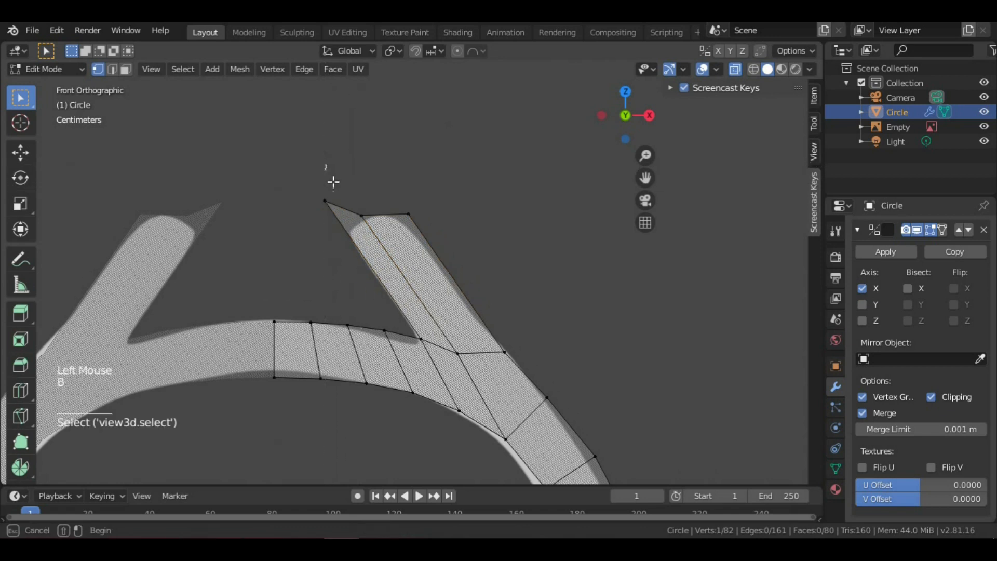
drag(329, 179, 438, 249)
key(b)
click(310, 183)
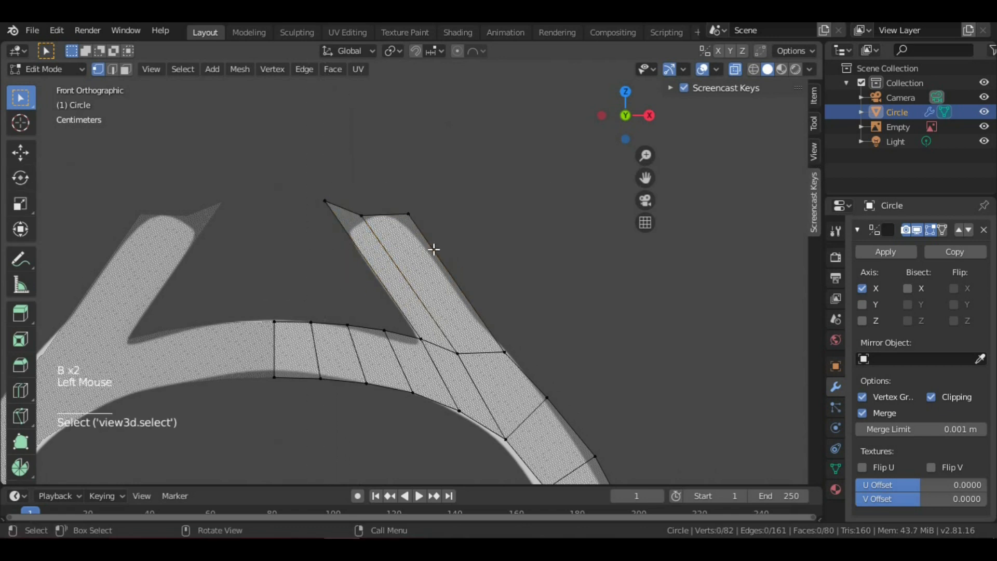
key(s)
key(z)
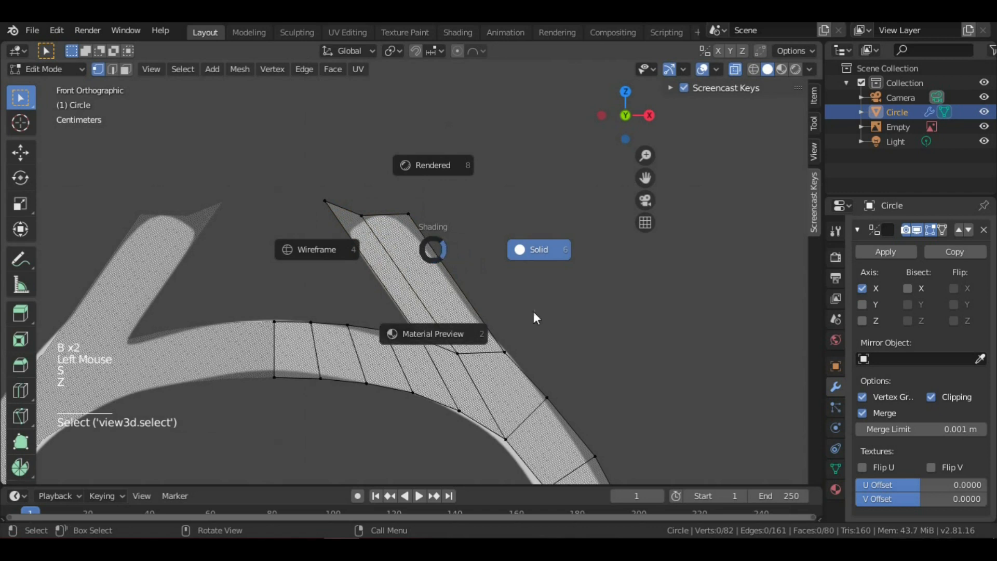
click(570, 321)
- Select the prong's tip vertices and flatten them by scaling to 0 along Z
key(b)
drag(252, 151, 508, 272)
key(s)
key(z)
key(0)
key(Return)
- Try to add a loop cut across the newly extruded prong
scroll(455, 256, down, 4)
scroll(455, 257, down, 1)
scroll(448, 269, up, 5)
key(ctrl+r)
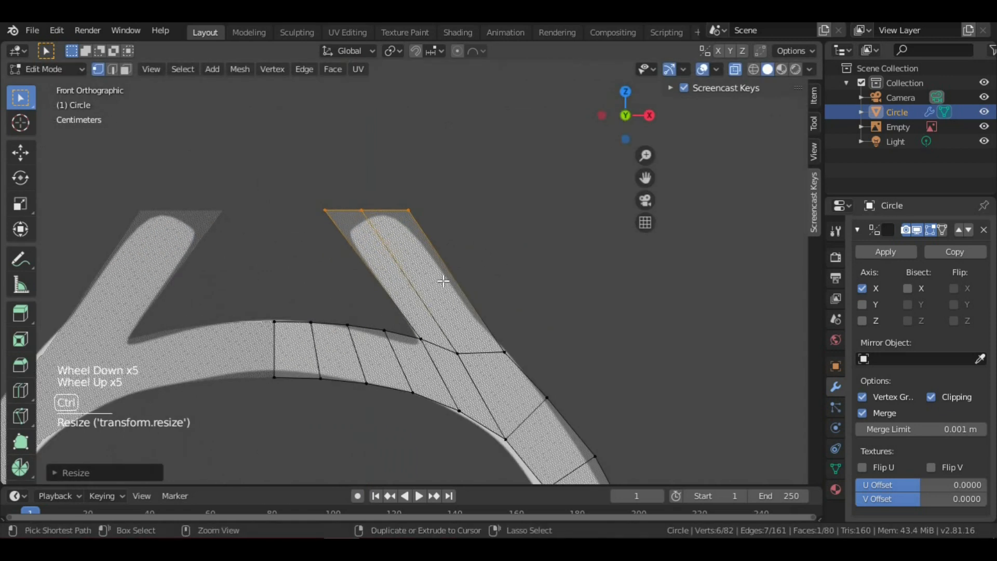
scroll(516, 256, up, 1)
middle_drag(516, 256, 490, 267)
key(Tab)
scroll(390, 322, down, 3)
key(Tab)
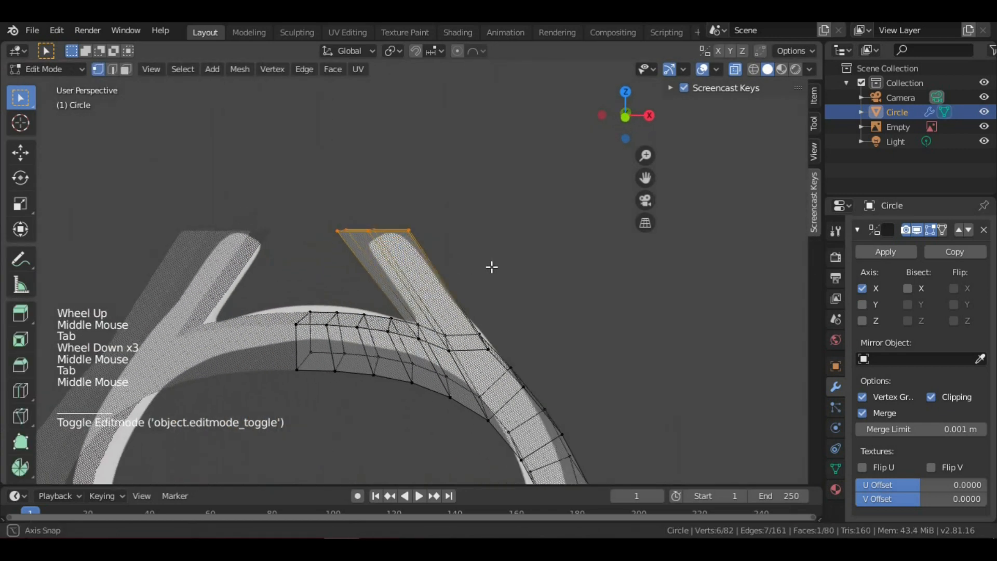
key(ctrl+r)
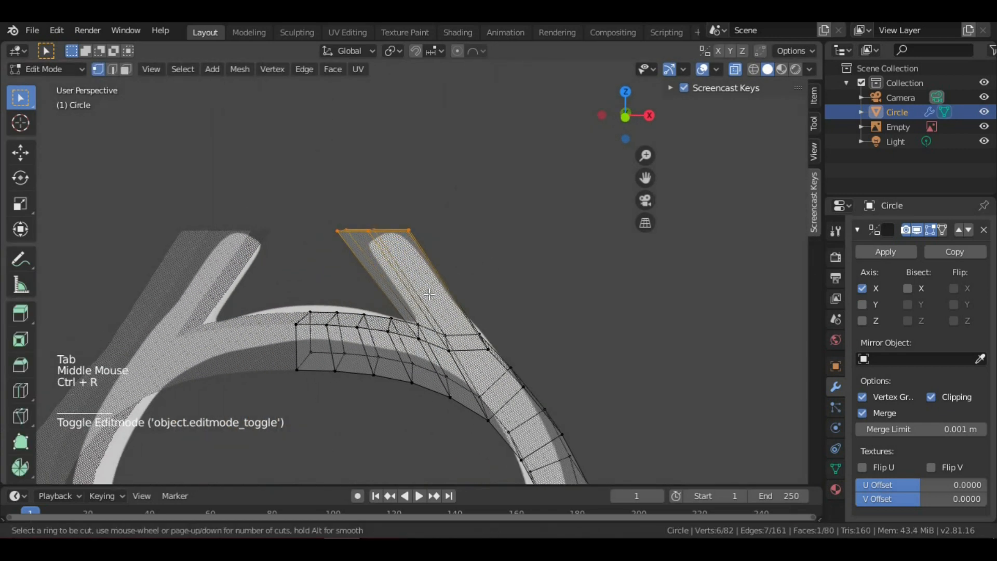
scroll(469, 273, down, 6)
scroll(469, 272, up, 3)
- Switch to Object Mode and compare the ring's overall outline with the reference in the front view
key(Tab)
scroll(469, 273, down, 3)
middle_drag(469, 273, 492, 289)
key(KP_1)
scroll(487, 280, up, 4)
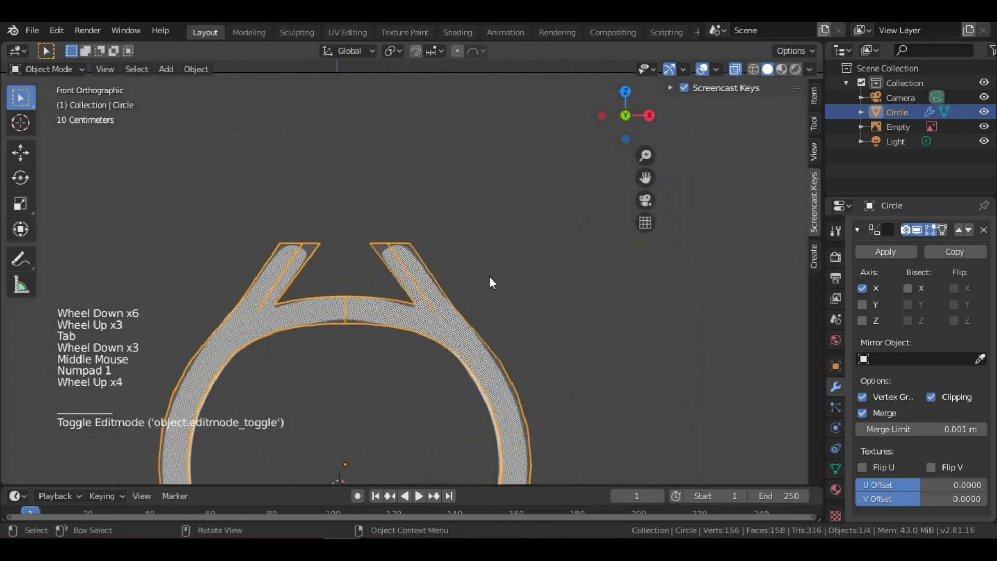
shift+middle_drag(466, 244, 464, 150)
scroll(472, 243, down, 3)
scroll(472, 243, up, 3)
scroll(463, 239, down, 2)
scroll(463, 242, up, 1)
scroll(441, 291, down, 3)
scroll(440, 291, up, 2)
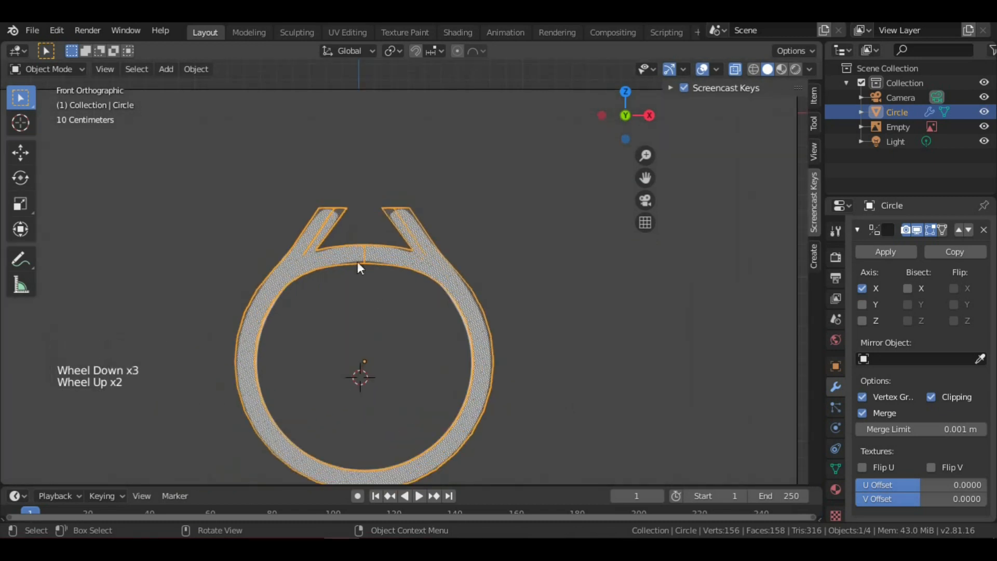
- Turn off X-ray and add a Subdivision Surface modifier to the ring with 2 viewport subdivisions
click(733, 68)
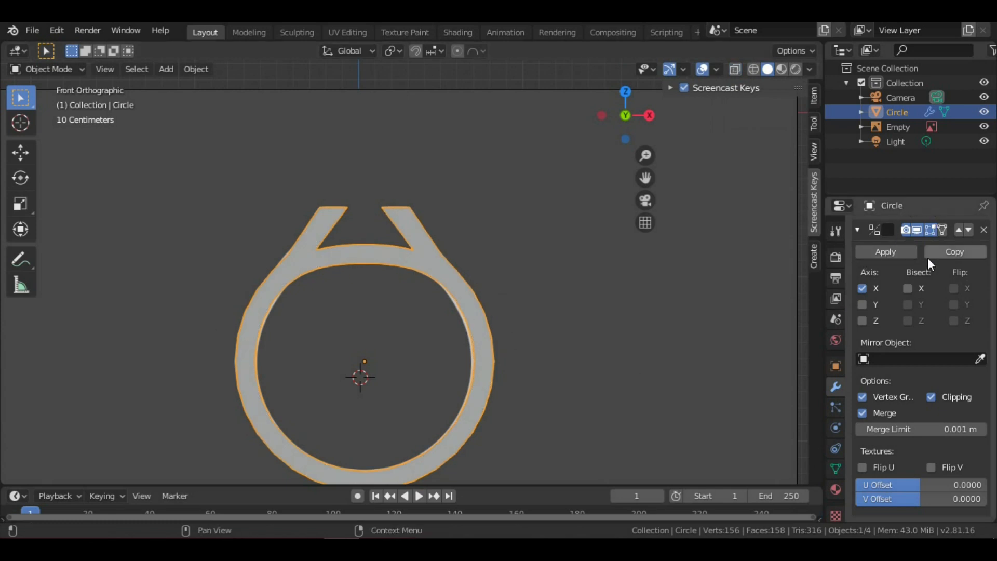
scroll(920, 239, up, 5)
click(886, 227)
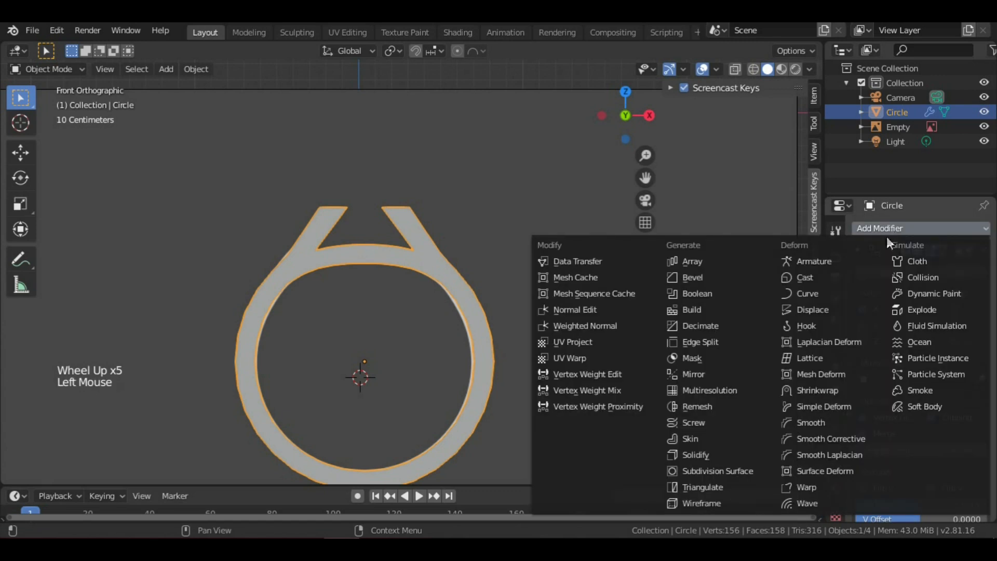
click(694, 471)
scroll(338, 250, up, 4)
scroll(338, 251, down, 4)
scroll(910, 483, down, 11)
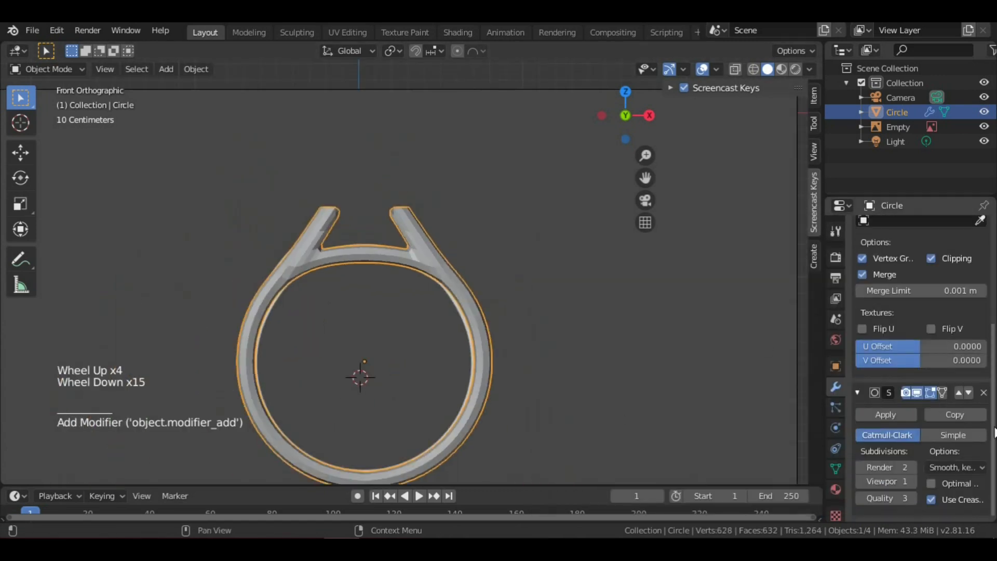
click(914, 482)
- Return to Edit Mode, switch to face selection and delete the cap face on the inner half of the prong's tip
scroll(481, 316, up, 1)
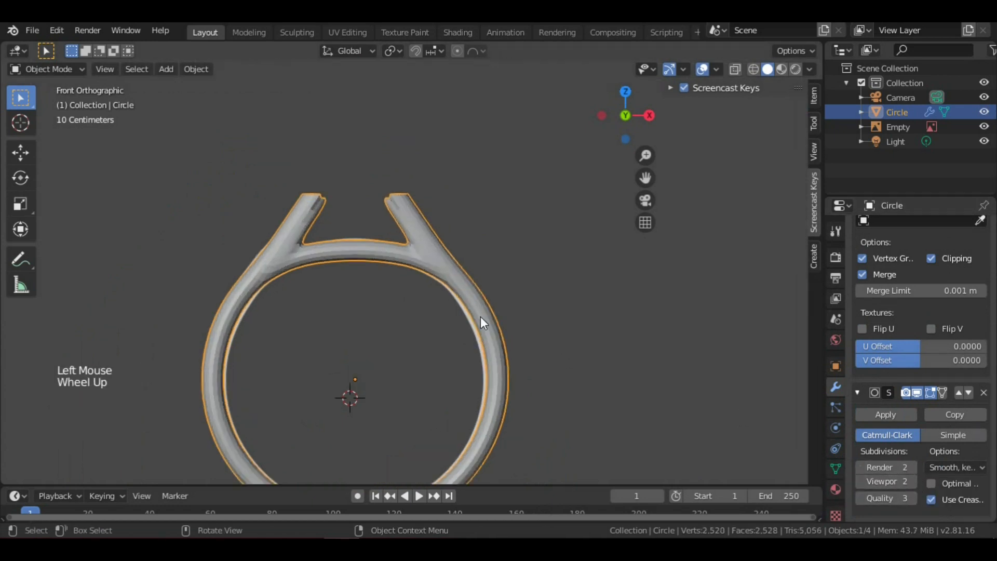
scroll(492, 309, up, 4)
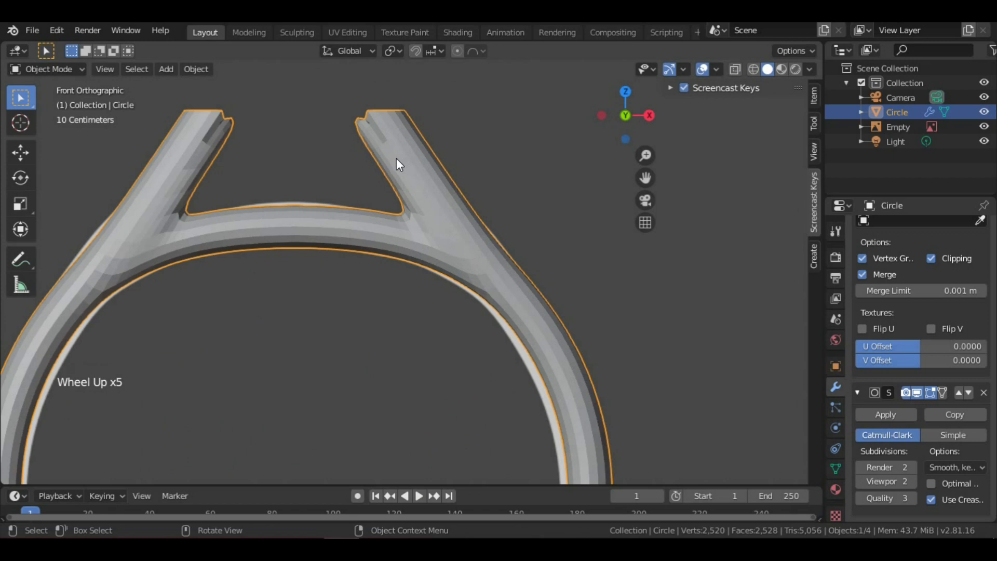
key(Tab)
scroll(400, 171, down, 4)
scroll(415, 156, up, 5)
shift+middle_drag(400, 171, 516, 267)
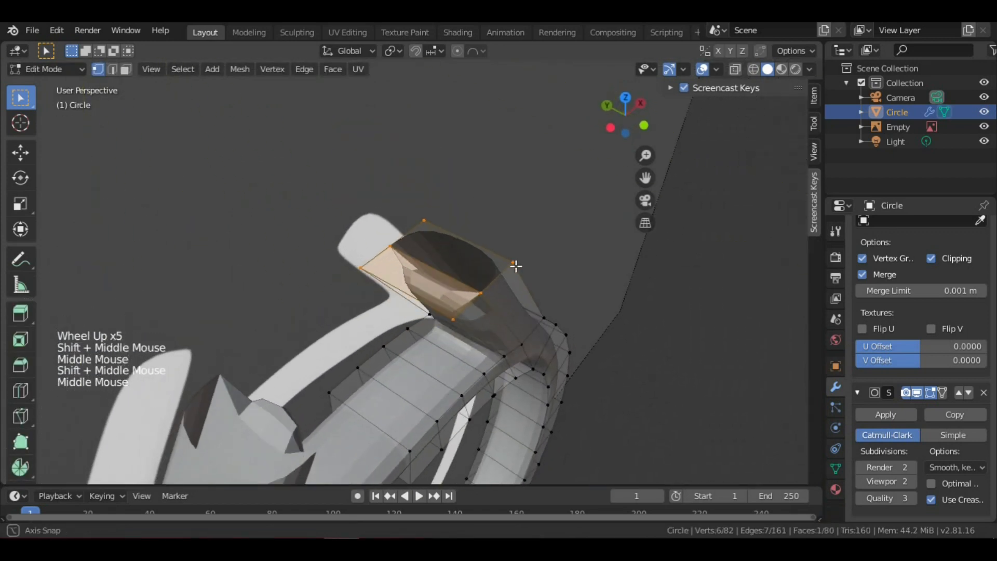
scroll(447, 294, up, 3)
middle_drag(447, 294, 515, 293)
middle_drag(597, 334, 514, 349)
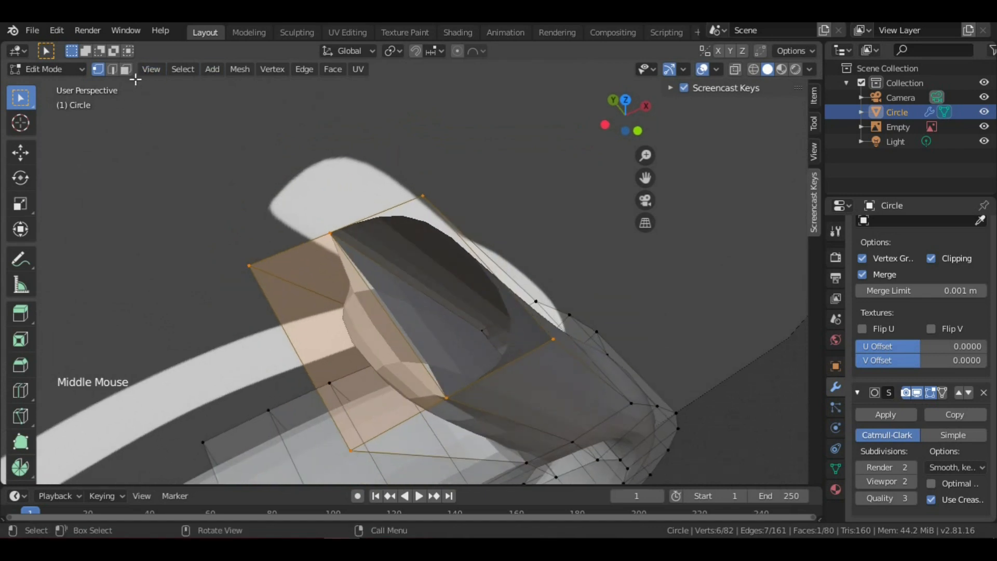
click(125, 69)
middle_drag(410, 283, 377, 251)
scroll(384, 326, down, 1)
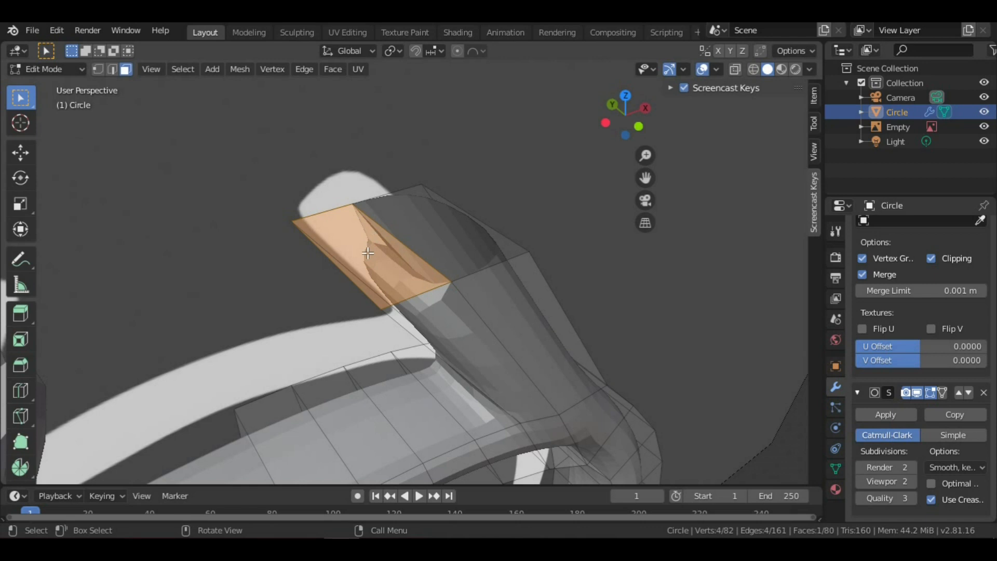
key(x)
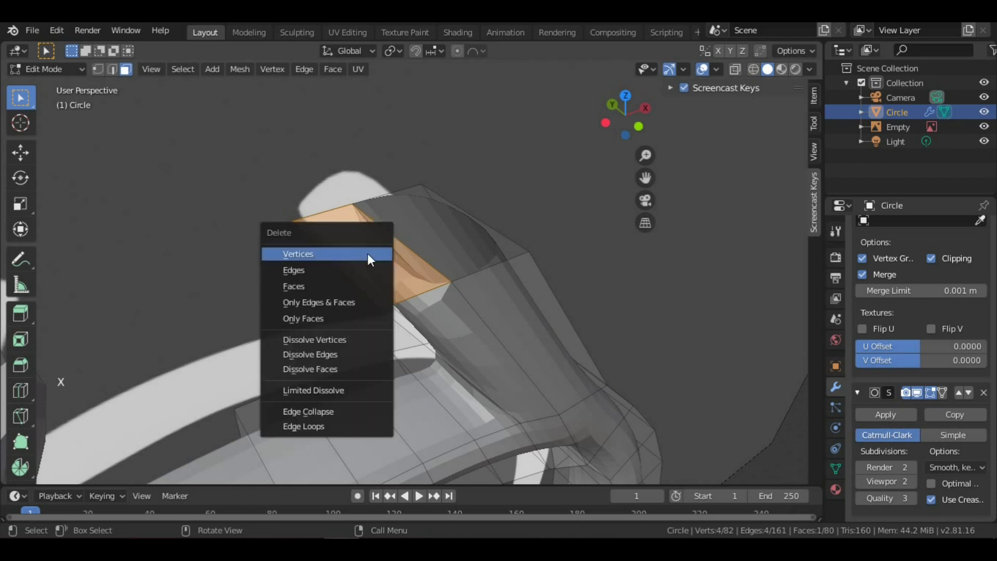
click(331, 285)
- Select the internal face dividing the prong and delete it
middle_drag(332, 285, 450, 287)
click(503, 307)
key(x)
click(507, 220)
- Switch to Object Mode and inspect the smoothed ring and its prongs as a whole
scroll(437, 341, down, 4)
key(Tab)
scroll(474, 282, down, 2)
scroll(407, 256, down, 3)
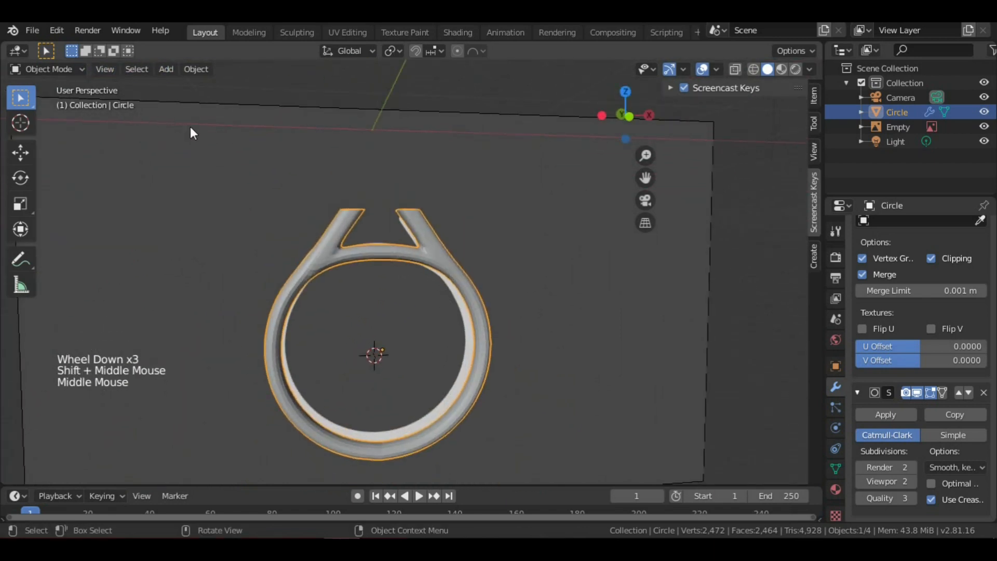
- Return to Edit Mode on the ring with vertex selection and show the band in the front orthographic view
key(Tab)
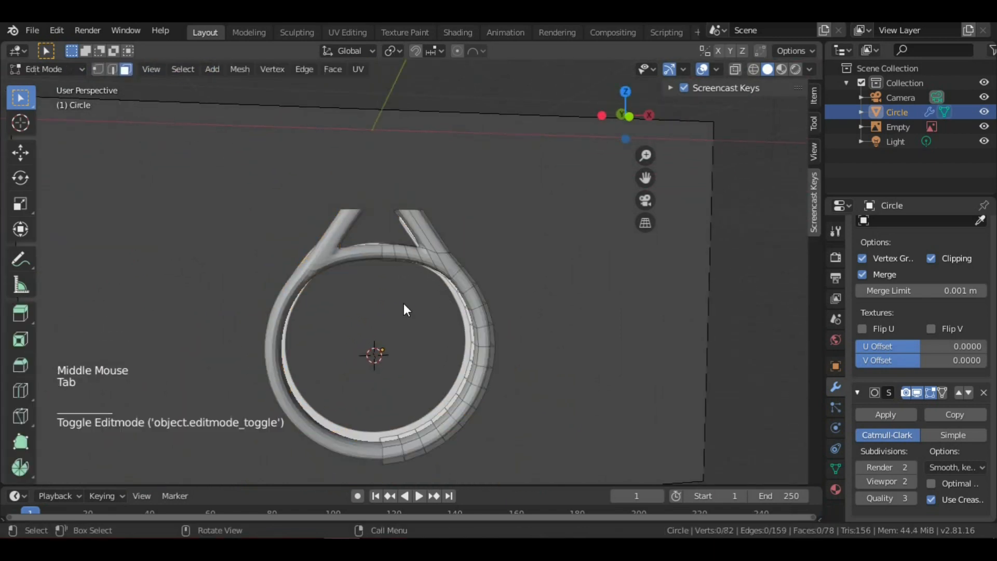
click(95, 67)
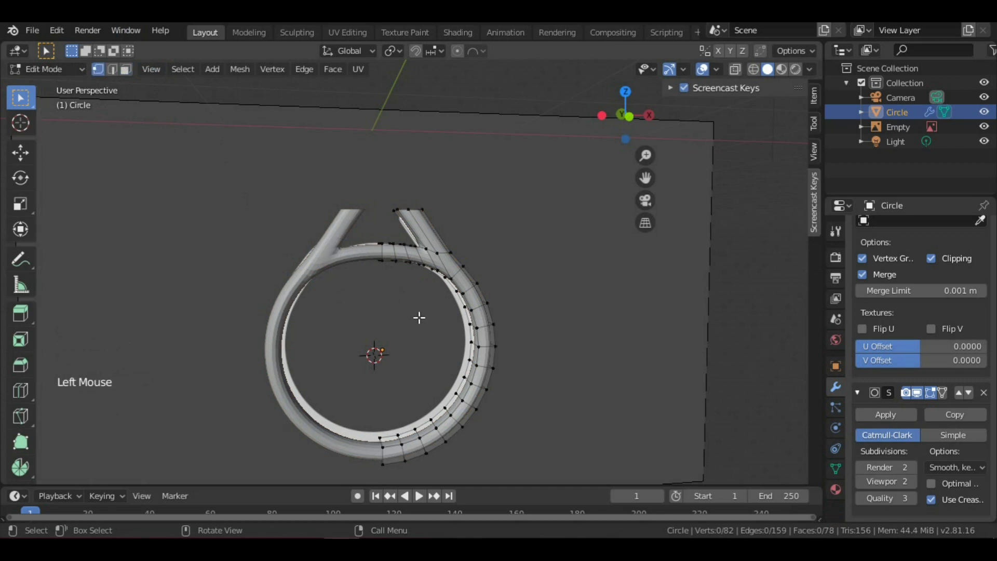
key(KP_1)
shift+scroll(515, 336, up, 3)
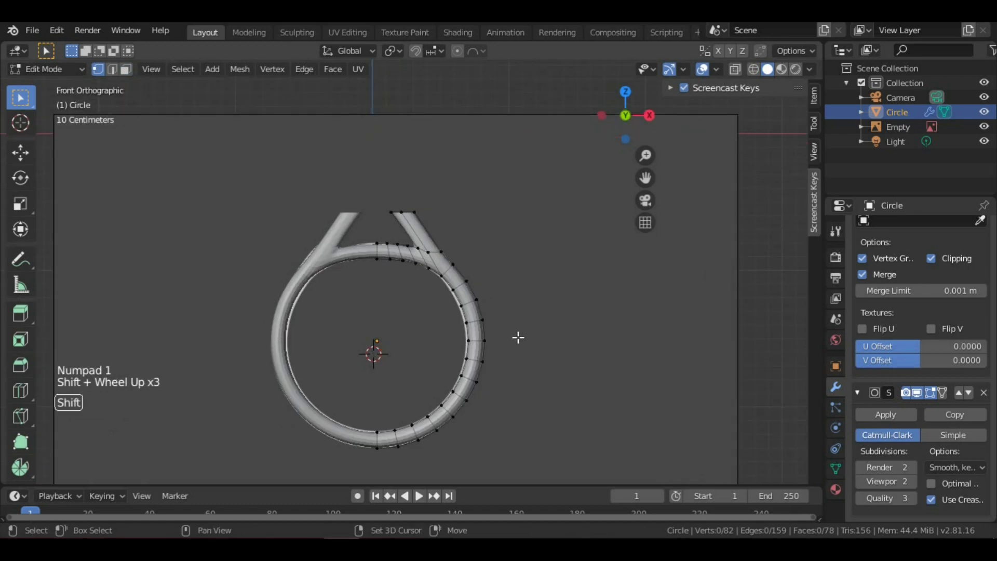
scroll(516, 336, up, 3)
shift+middle_drag(515, 373, 515, 265)
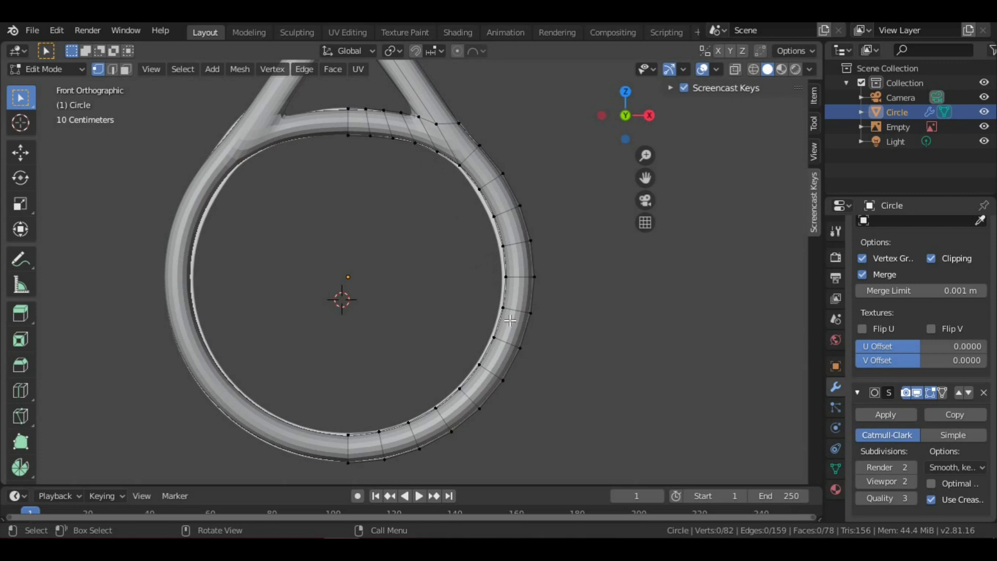
- Add a loop cut running lengthwise around the band and slide it close to the band's inner edge
key(ctrl+r)
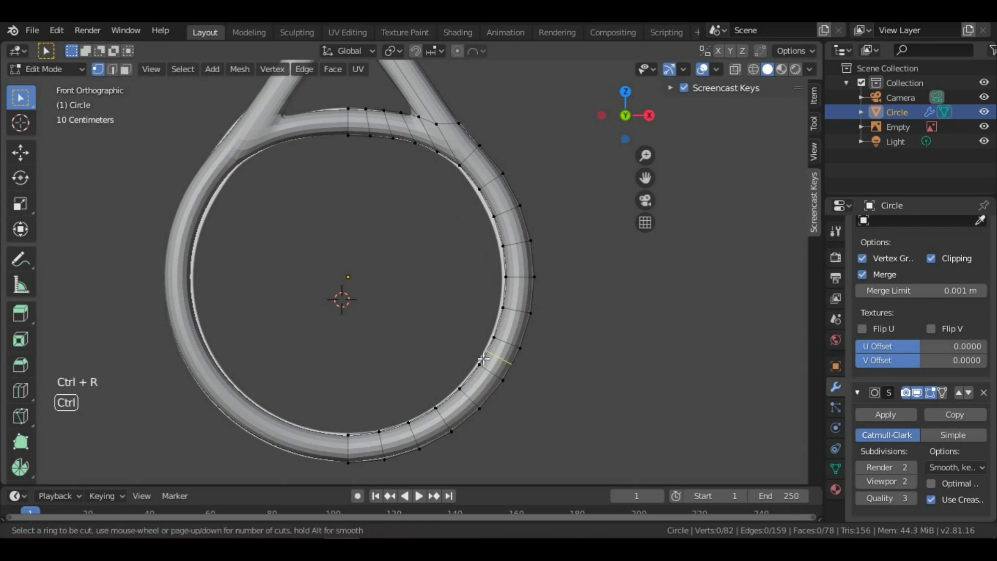
click(500, 336)
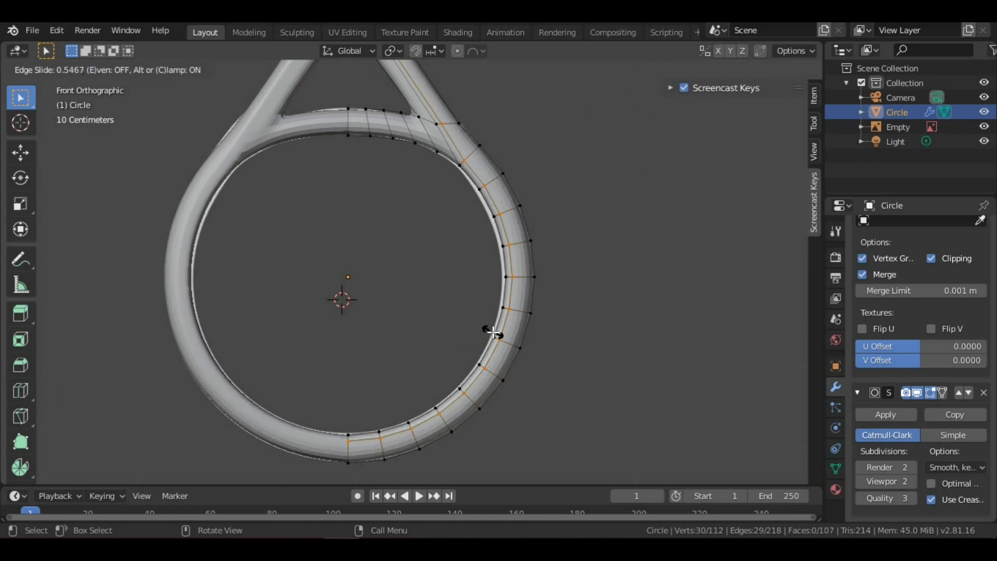
click(488, 331)
- Switch to Object Mode and examine the band and prong junctions against the reference image in the front view
scroll(488, 338, down, 3)
key(Tab)
scroll(488, 321, up, 2)
mouse_move(488, 321)
middle_down()
mouse_move(572, 338)
mouse_move(505, 286)
mouse_move(486, 335)
middle_up()
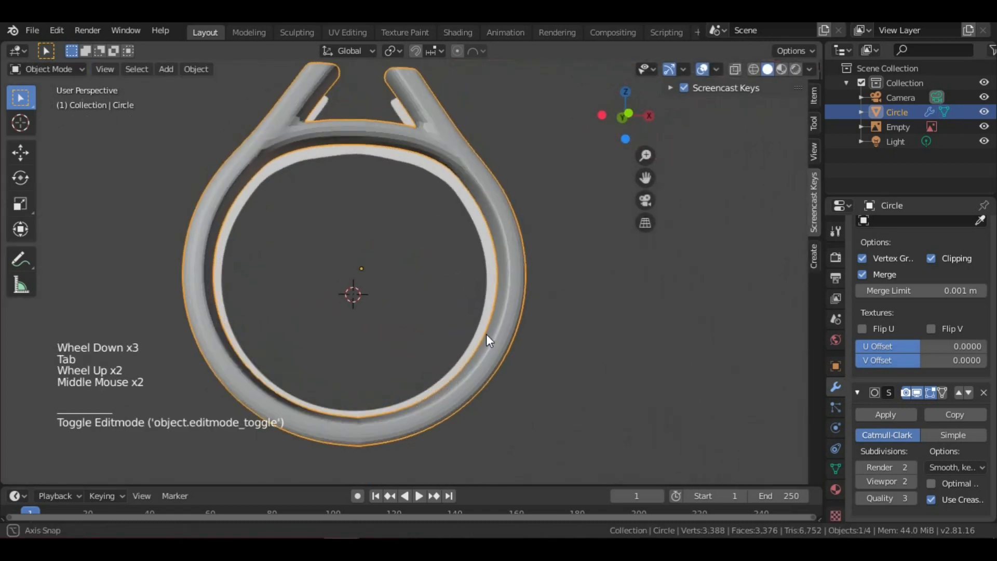
scroll(485, 338, down, 3)
key(KP_1)
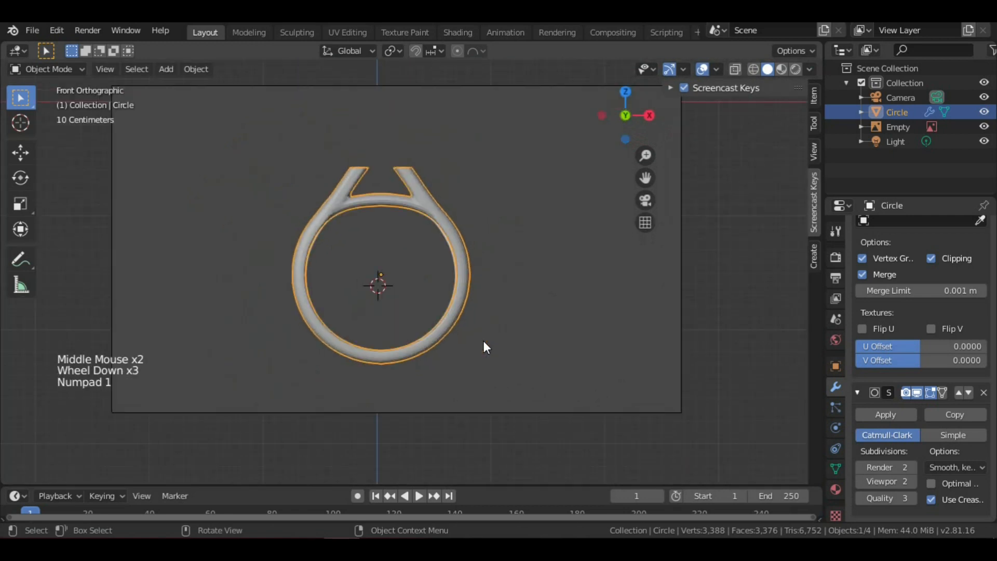
scroll(484, 341, up, 4)
shift+middle_drag(485, 336, 475, 421)
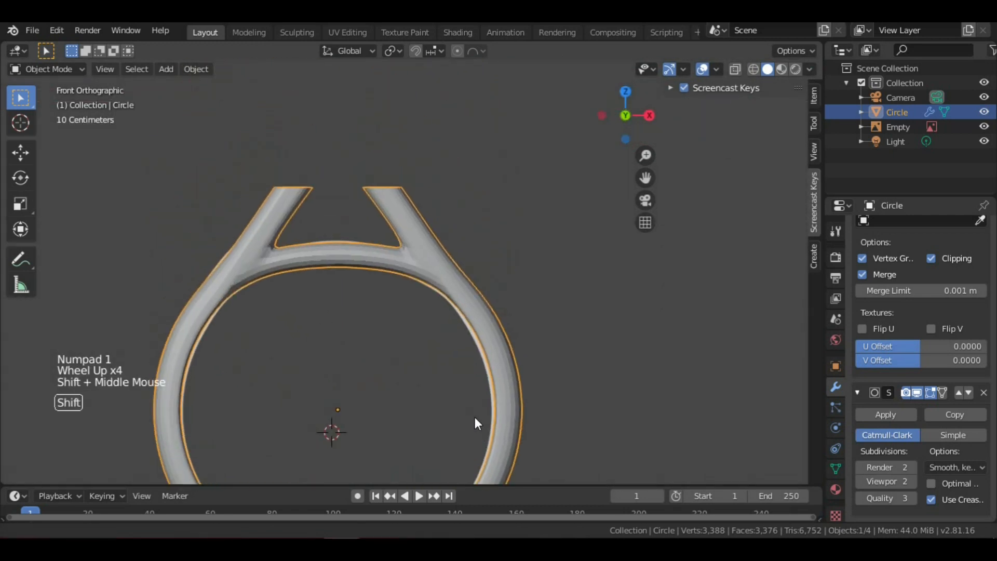
scroll(474, 420, up, 4)
scroll(441, 280, down, 3)
scroll(364, 255, up, 2)
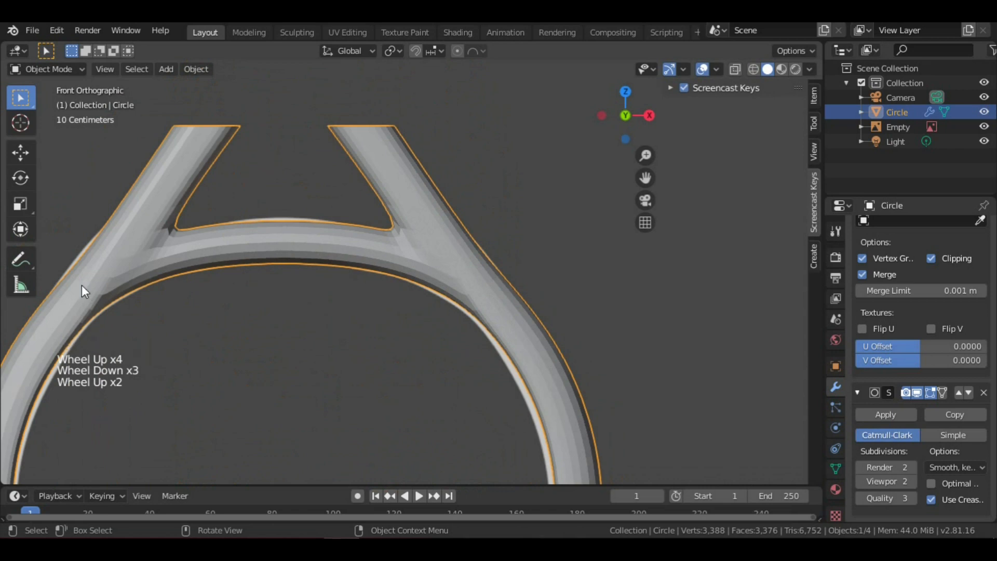
scroll(401, 258, down, 2)
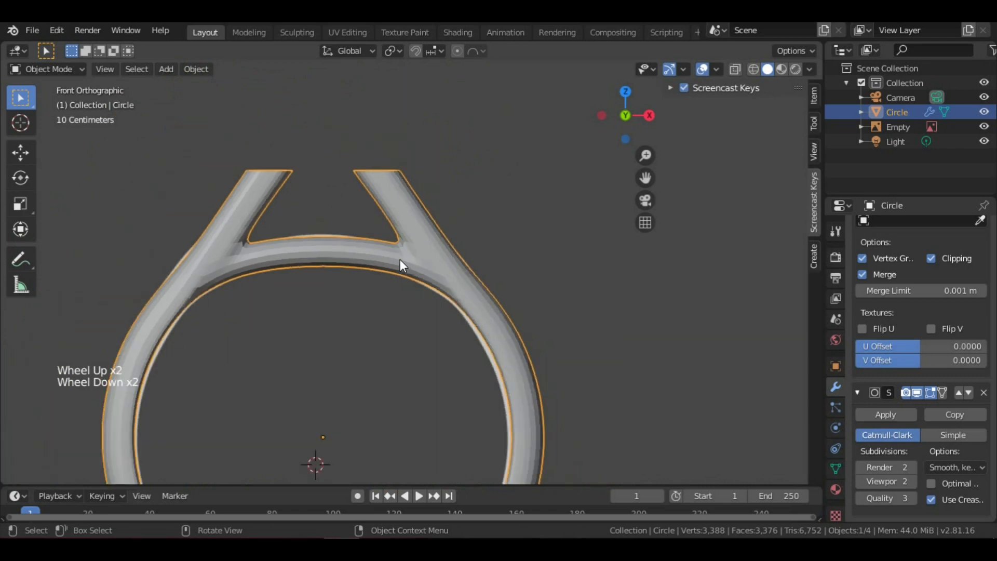
- In Edit Mode, add a loop cut along the bridge between the prongs and slide it close to the bridge's lower edge
scroll(522, 322, up, 5)
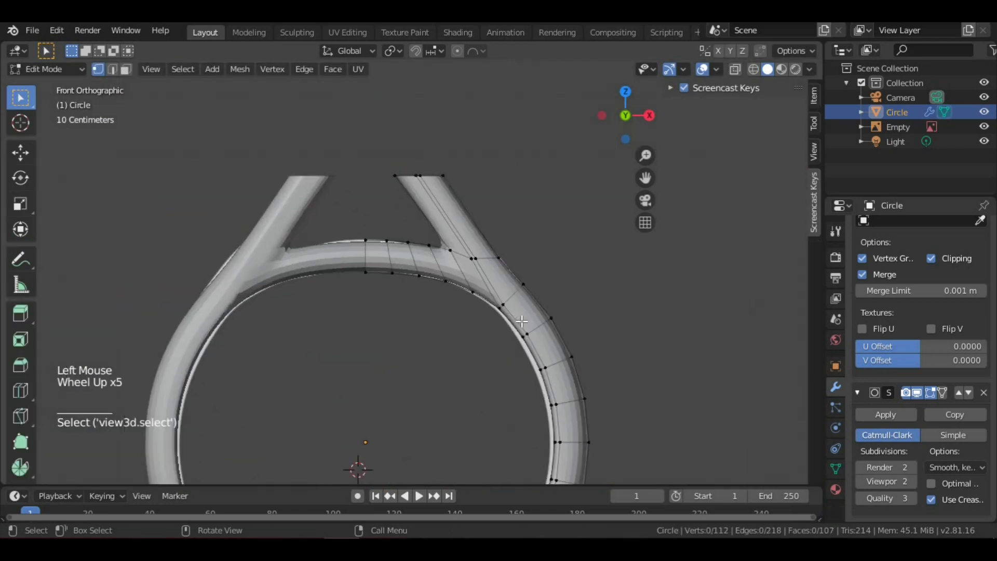
scroll(522, 322, up, 4)
scroll(498, 296, down, 2)
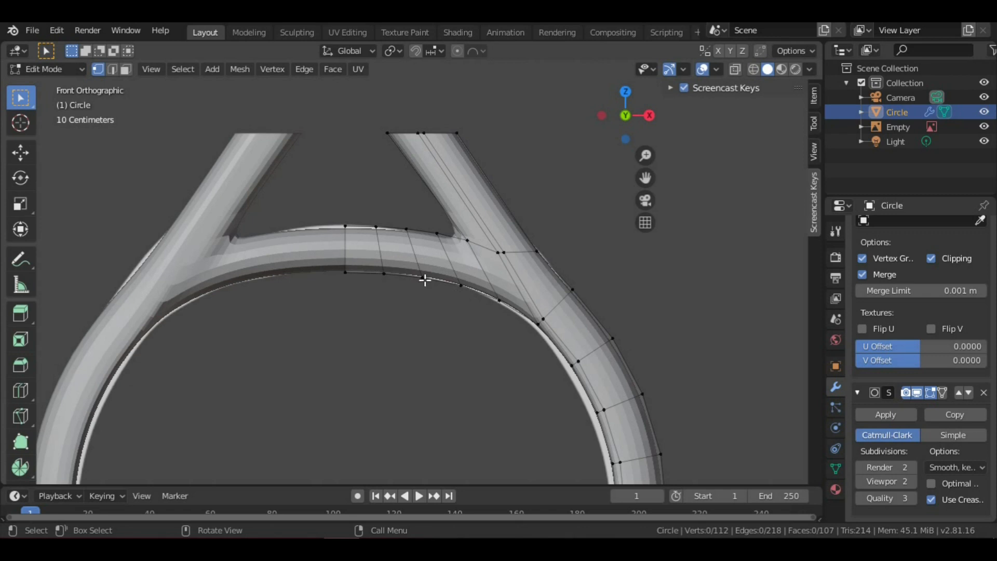
key(ctrl+r)
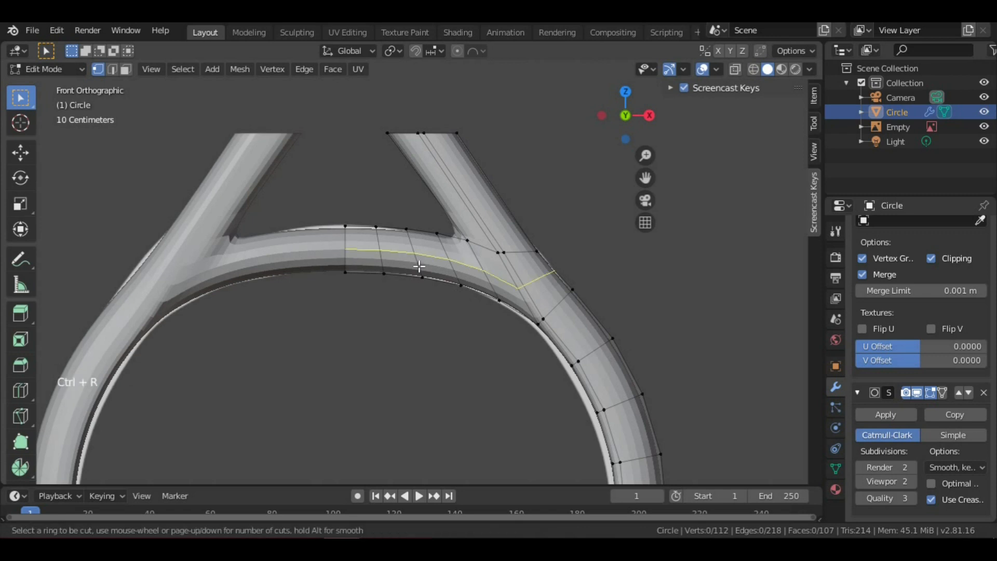
click(419, 264)
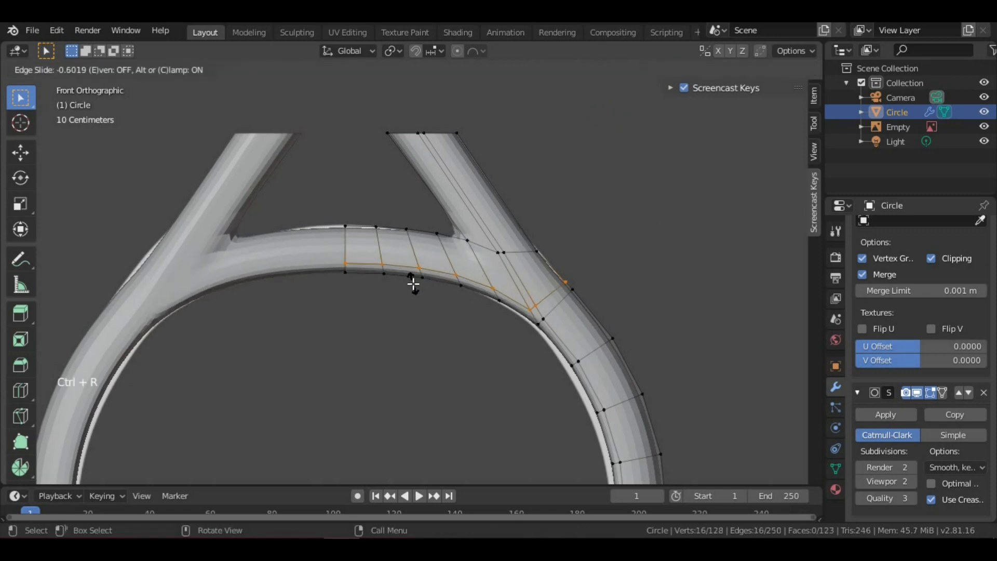
click(411, 287)
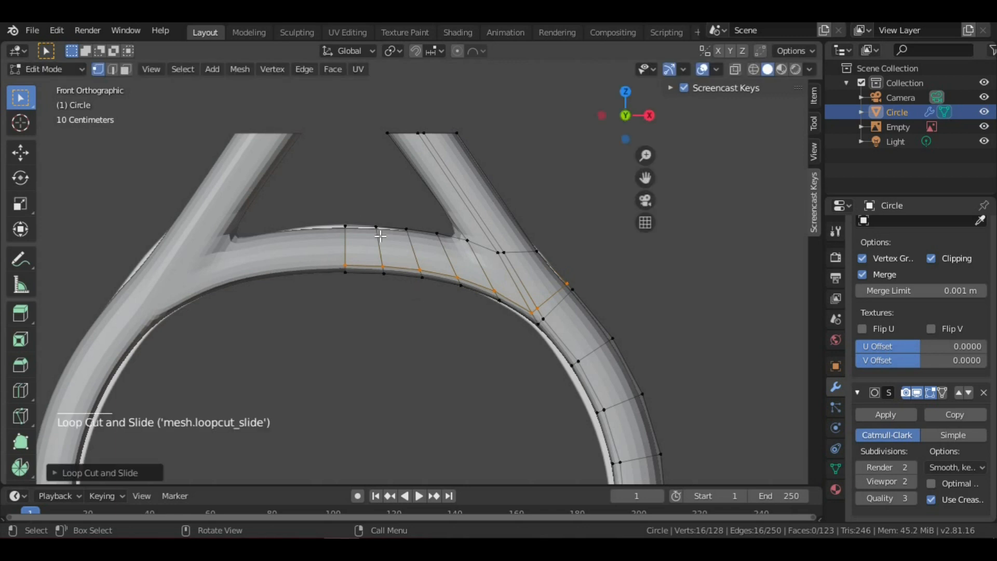
- Add another loop cut along the bridge and slide it close to the bridge's upper edge
key(ctrl+r)
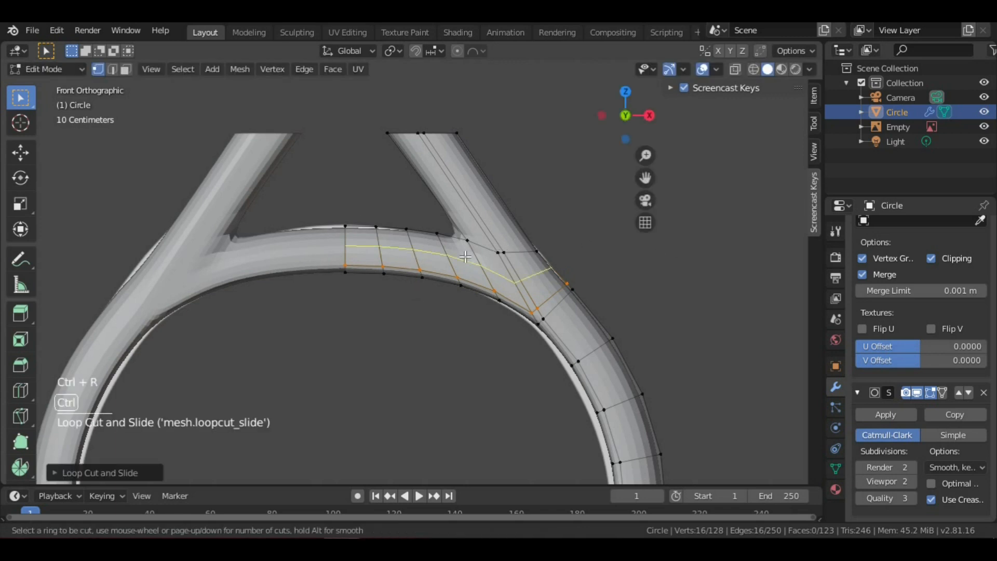
click(440, 244)
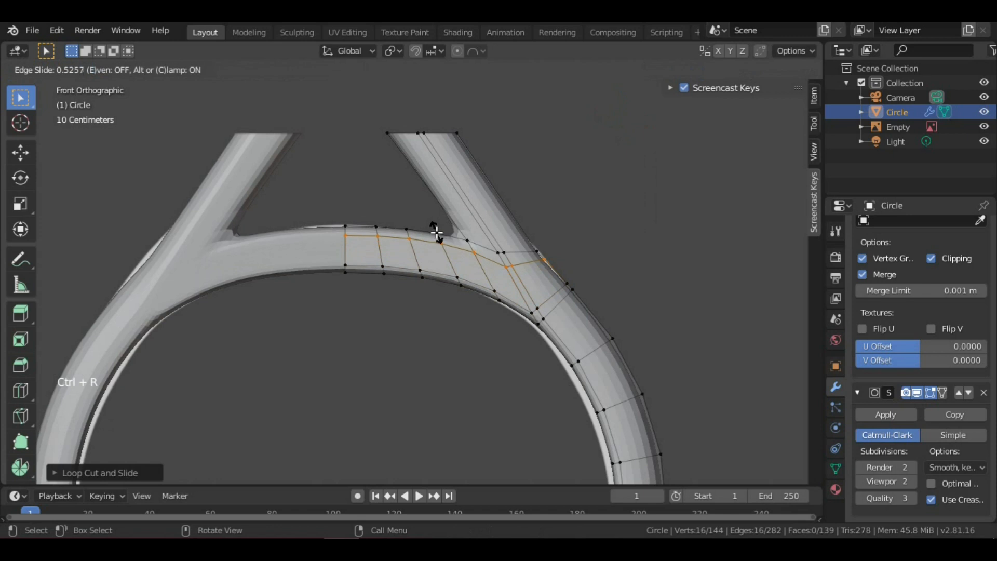
scroll(439, 227, down, 6)
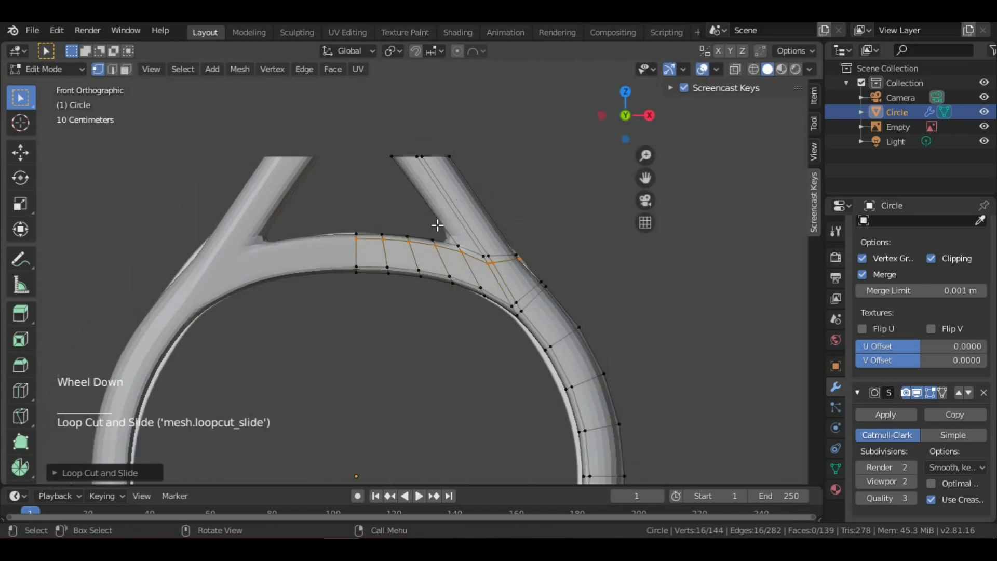
- Switch to Object Mode and apply Shade Smooth to the ring
key(Tab)
scroll(427, 243, down, 2)
middle_drag(428, 243, 456, 266)
scroll(406, 206, up, 2)
scroll(467, 268, down, 3)
scroll(519, 263, up, 3)
scroll(513, 260, up, 7)
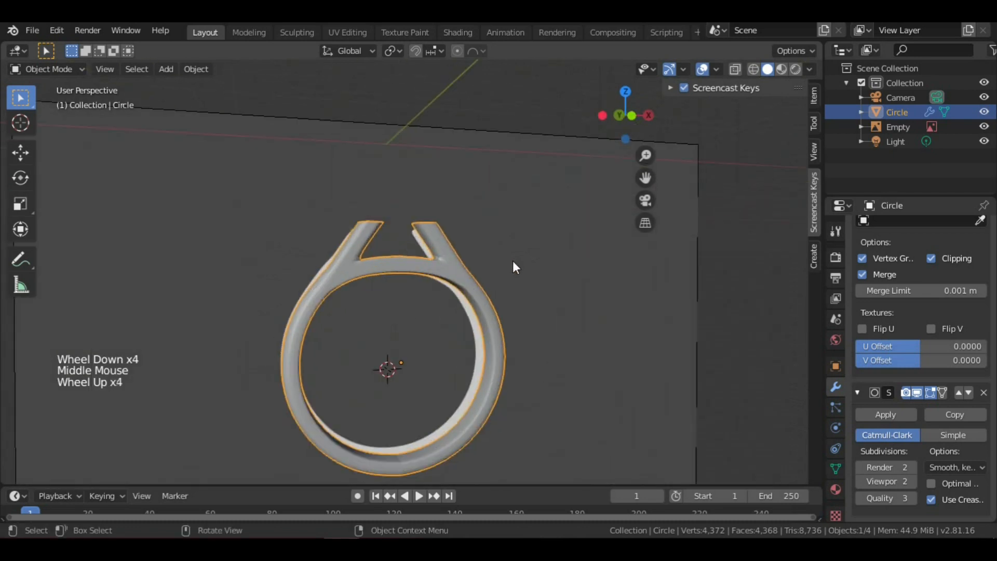
scroll(523, 198, down, 3)
scroll(524, 195, up, 1)
scroll(523, 194, down, 3)
scroll(522, 194, up, 3)
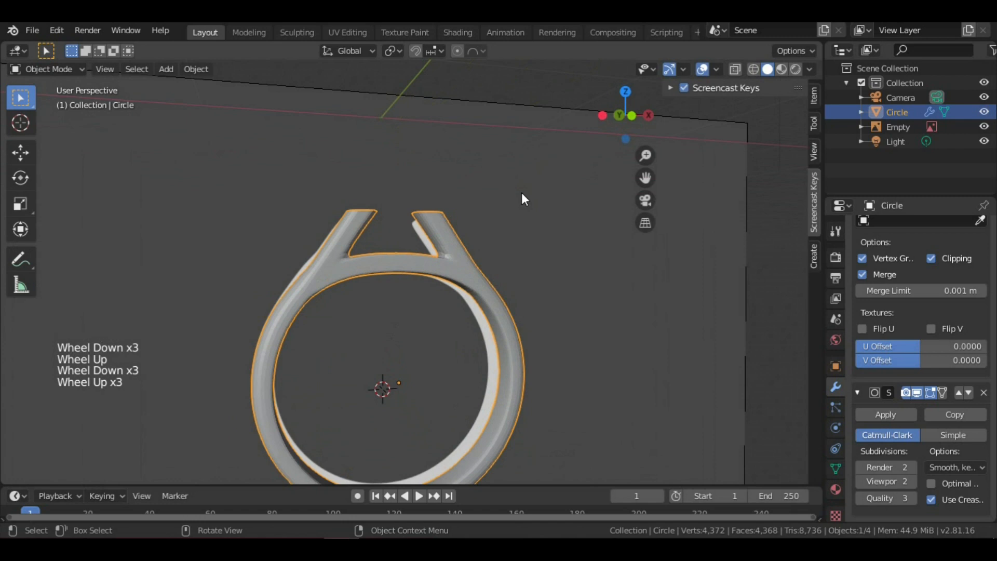
right_click(523, 195)
click(521, 192)
- Examine the shading where the bridge meets the prongs and at the bridge's centre seam
middle_drag(522, 193, 509, 254)
scroll(441, 246, up, 4)
scroll(436, 254, up, 3)
middle_drag(436, 254, 420, 287)
scroll(435, 286, down, 3)
scroll(379, 301, up, 4)
scroll(363, 240, down, 2)
middle_drag(326, 295, 363, 260)
- Return to Edit Mode and hide the Mirror modifier's result in the viewport to expose the bridge's centre end
key(Tab)
scroll(344, 261, down, 2)
scroll(384, 265, up, 3)
scroll(436, 261, down, 3)
scroll(345, 251, up, 3)
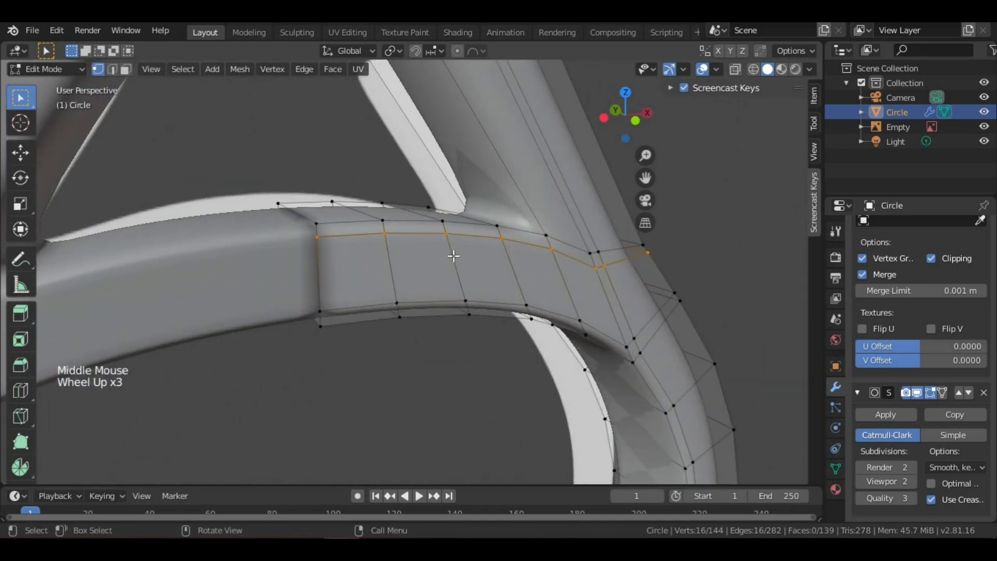
scroll(457, 275, down, 3)
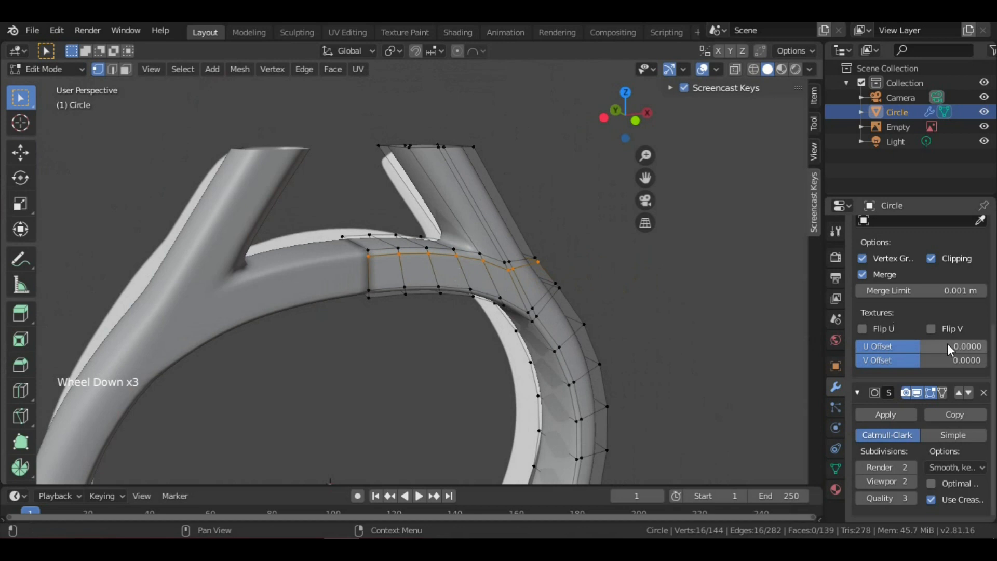
scroll(947, 344, up, 8)
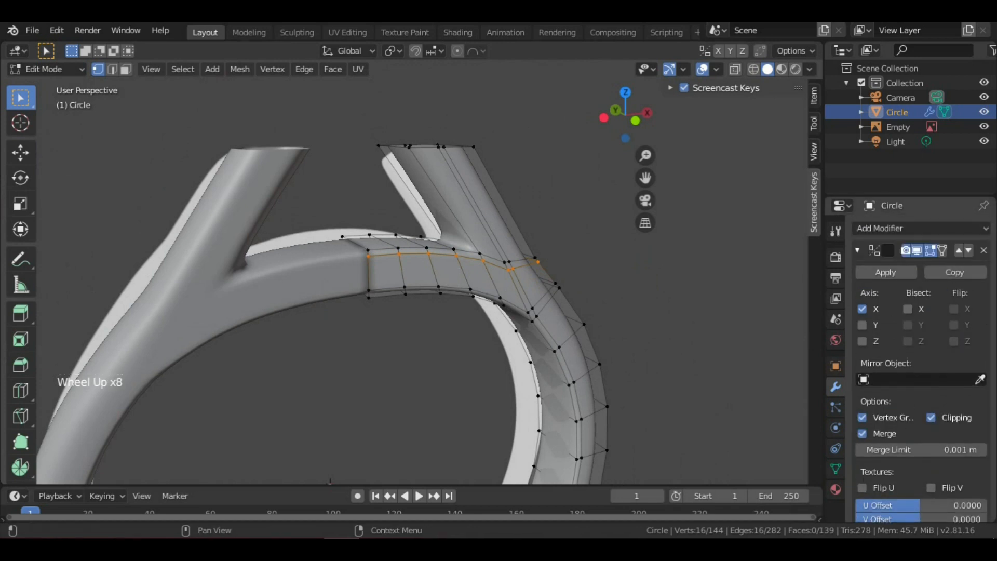
click(917, 251)
middle_drag(598, 309, 424, 266)
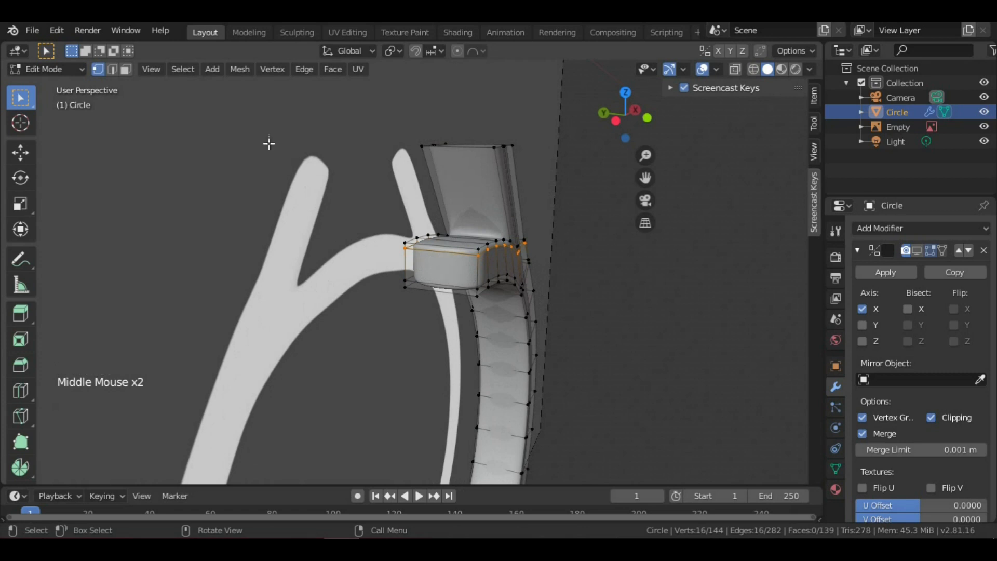
- In face selection, select the three cap faces at the bridge's centre end and delete them
click(125, 69)
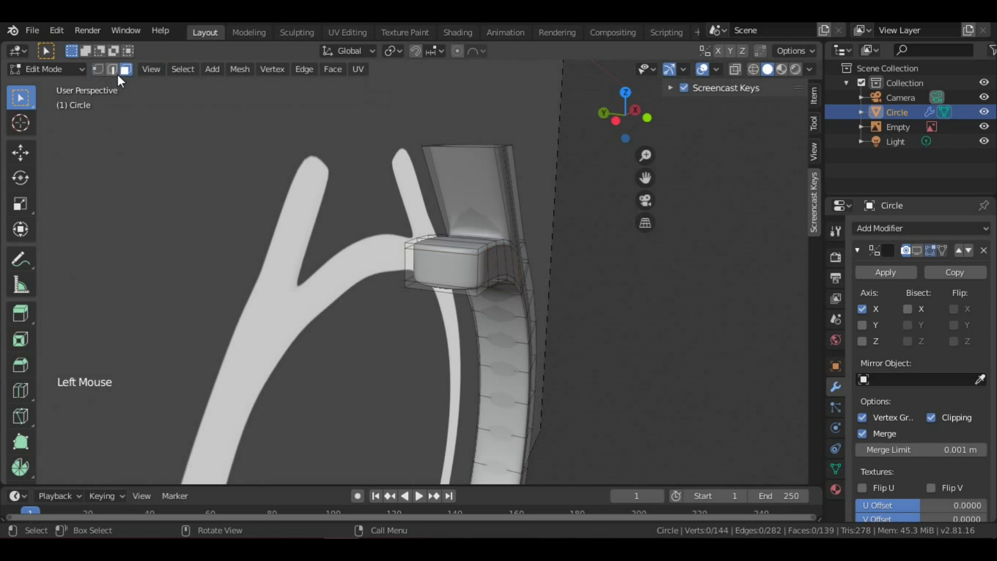
click(451, 266)
scroll(451, 266, up, 5)
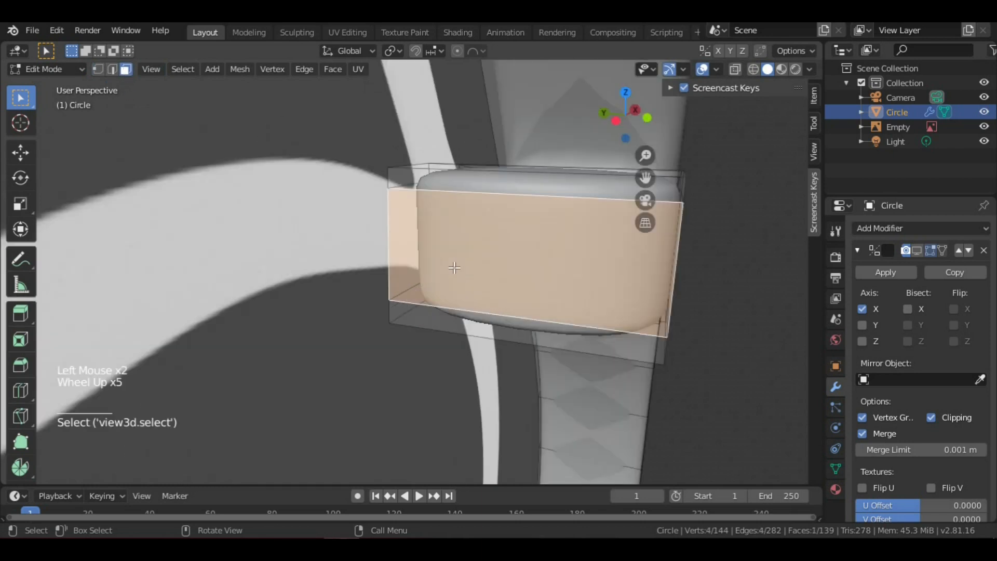
shift+click(483, 183)
click(483, 183)
shift+click(489, 249)
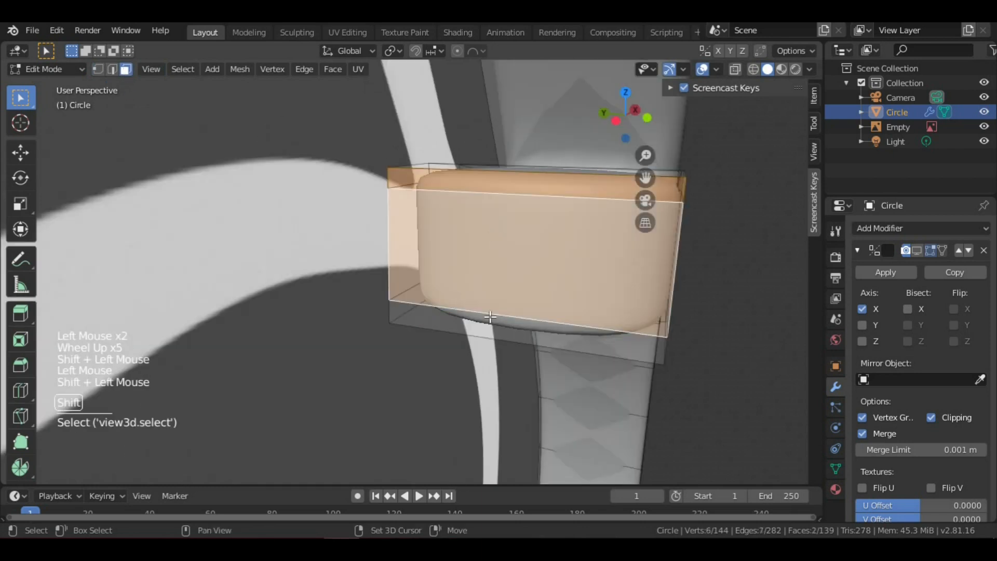
shift+click(491, 318)
scroll(556, 285, down, 4)
middle_drag(557, 285, 501, 267)
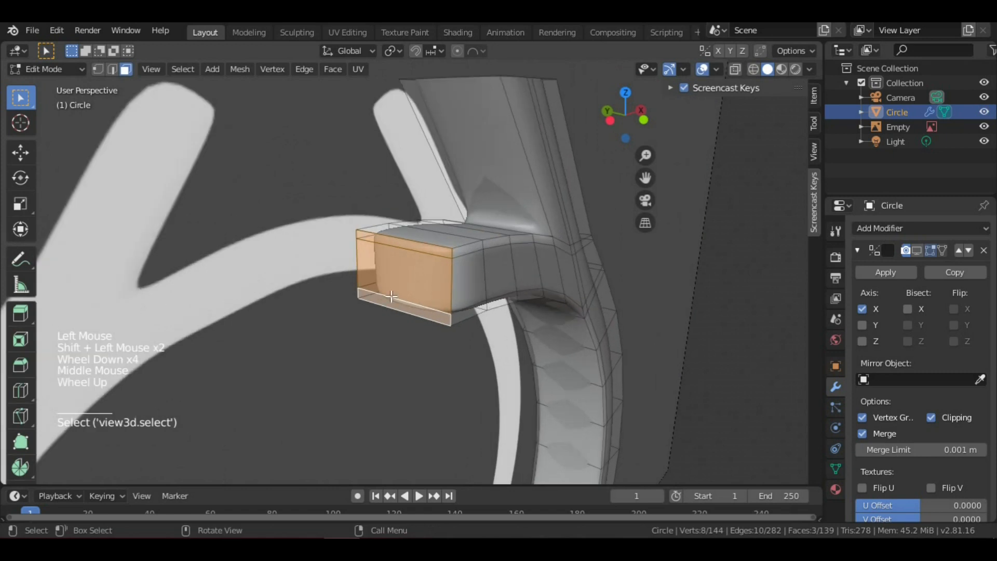
scroll(434, 240, up, 3)
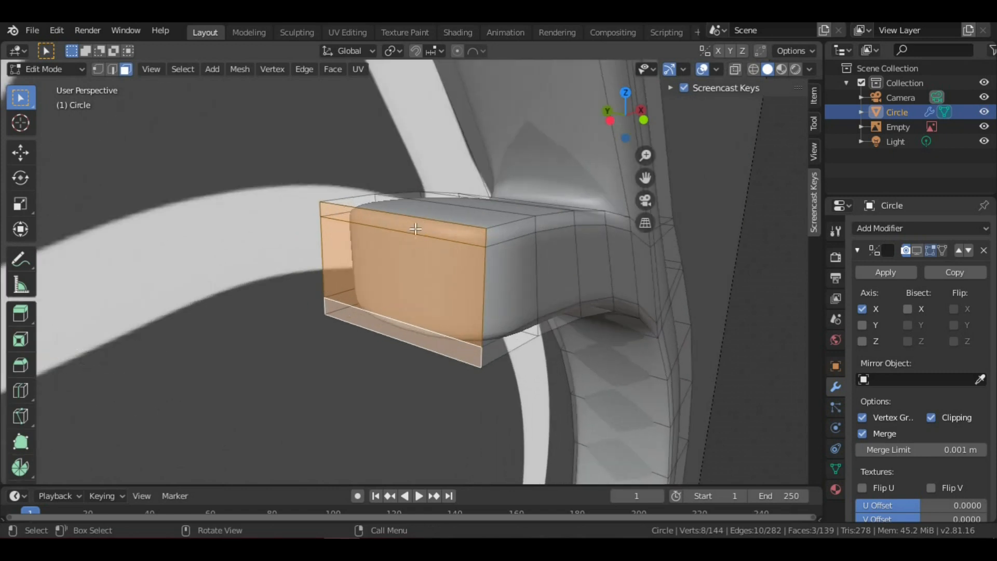
key(x)
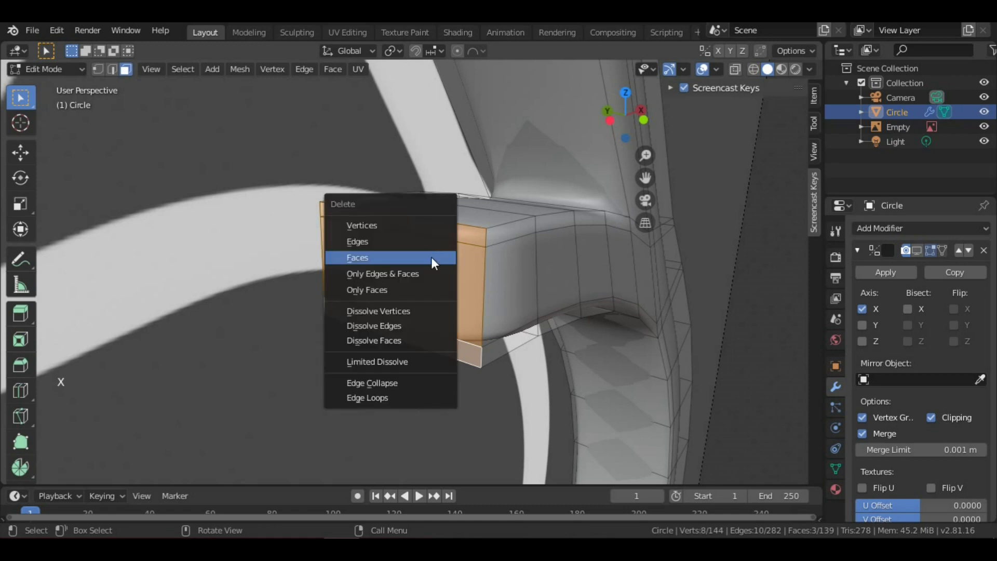
click(431, 257)
- Select the two cap faces at the lower centre end of the band and delete them
scroll(435, 259, down, 4)
mouse_move(435, 260)
shift+middle_down()
mouse_move(364, 333)
mouse_move(439, 358)
mouse_move(396, 216)
mouse_move(432, 250)
shift+middle_up()
scroll(364, 332, down, 6)
scroll(439, 358, up, 6)
scroll(397, 216, up, 5)
shift+scroll(433, 252, up, 1)
click(342, 224)
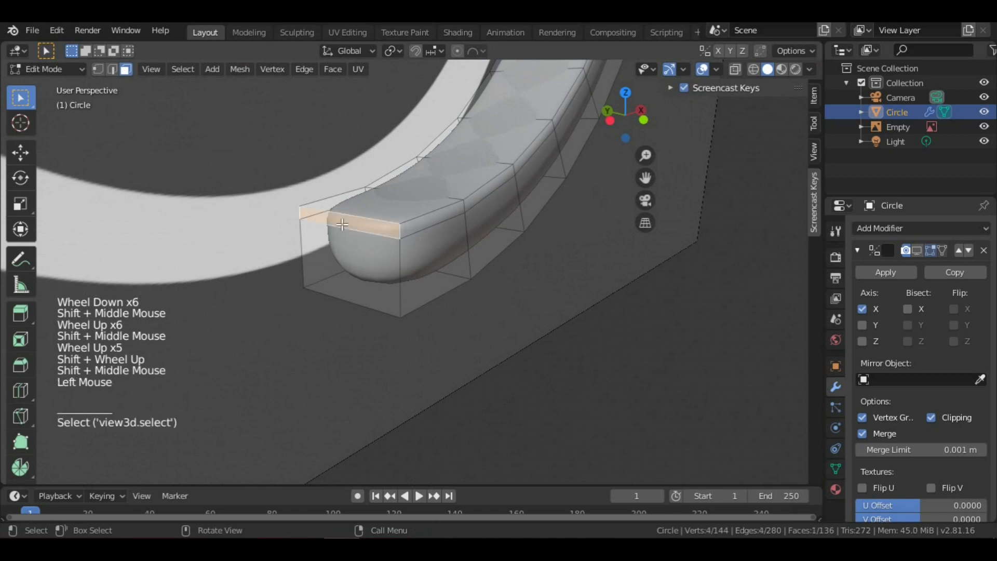
shift+click(359, 265)
key(x)
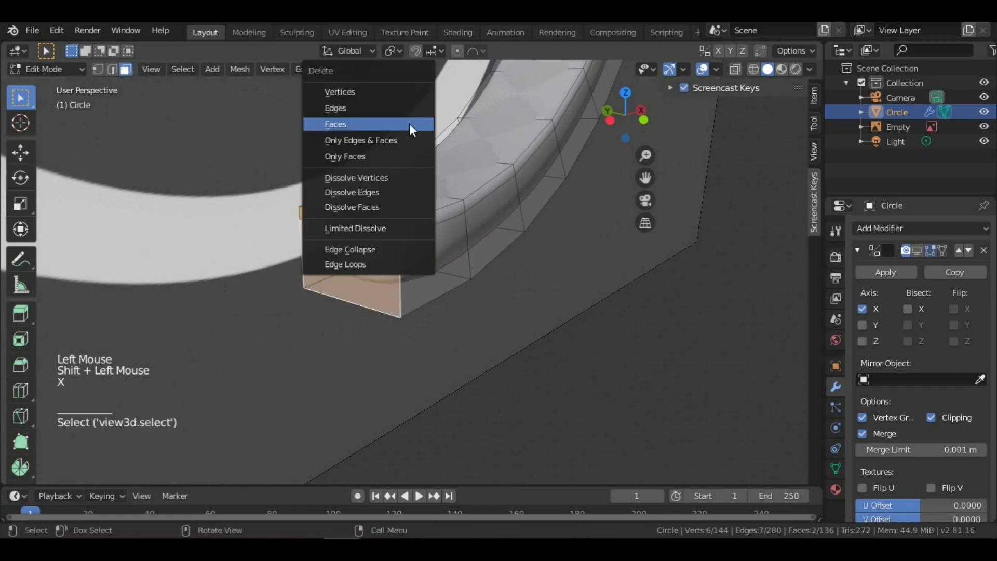
click(409, 124)
- Switch to Object Mode and turn the Mirror modifier's viewport display back on to show the whole ring
scroll(394, 155, down, 8)
key(Tab)
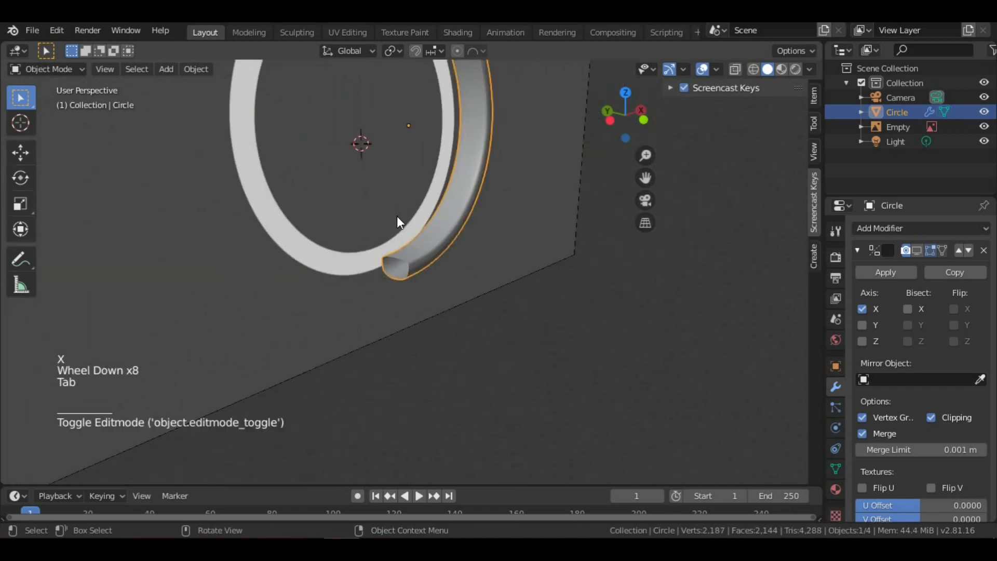
shift+middle_drag(396, 216, 431, 313)
middle_drag(485, 296, 519, 201)
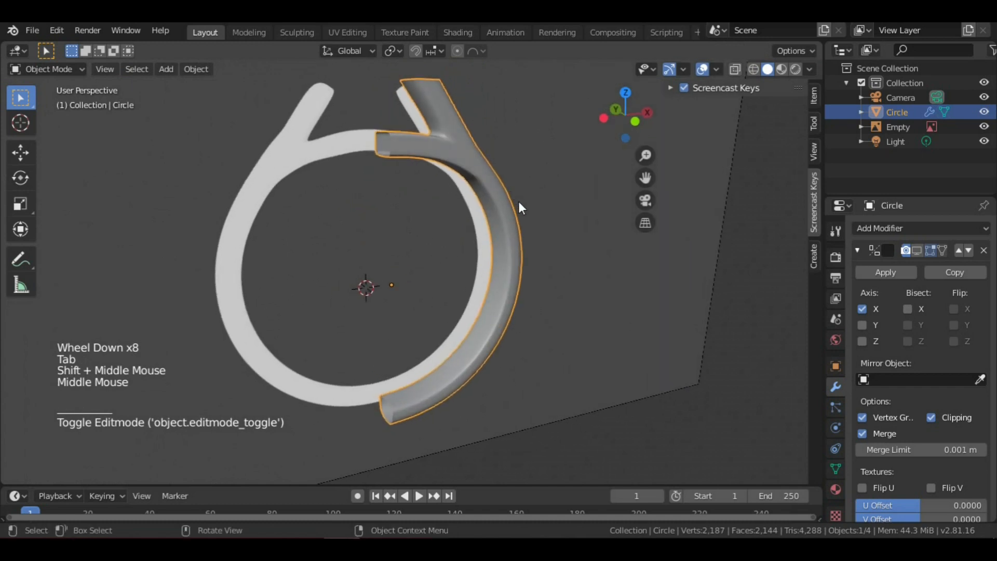
middle_drag(655, 307, 585, 289)
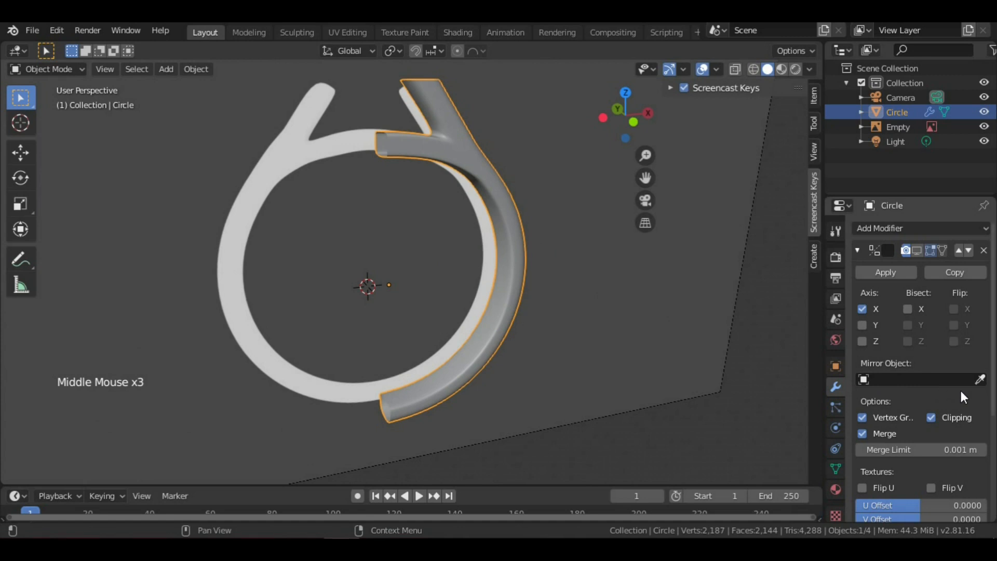
click(917, 252)
middle_drag(381, 229, 359, 169)
scroll(472, 194, down, 4)
scroll(456, 269, up, 5)
scroll(327, 241, down, 2)
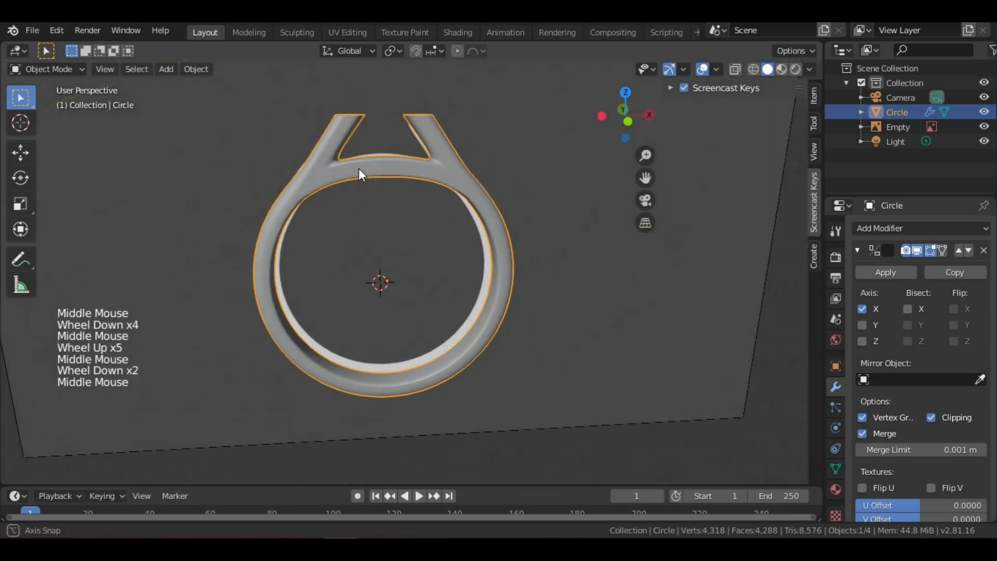
- Save the Blender file
click(33, 30)
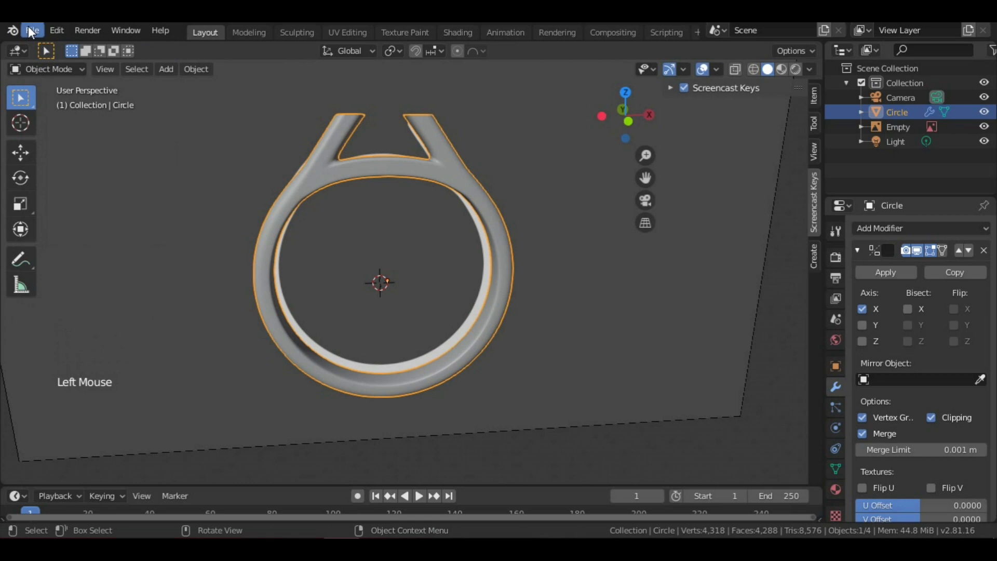
click(30, 29)
click(62, 127)
mouse_move(333, 204)
middle_down()
mouse_move(428, 211)
mouse_move(348, 209)
middle_up()
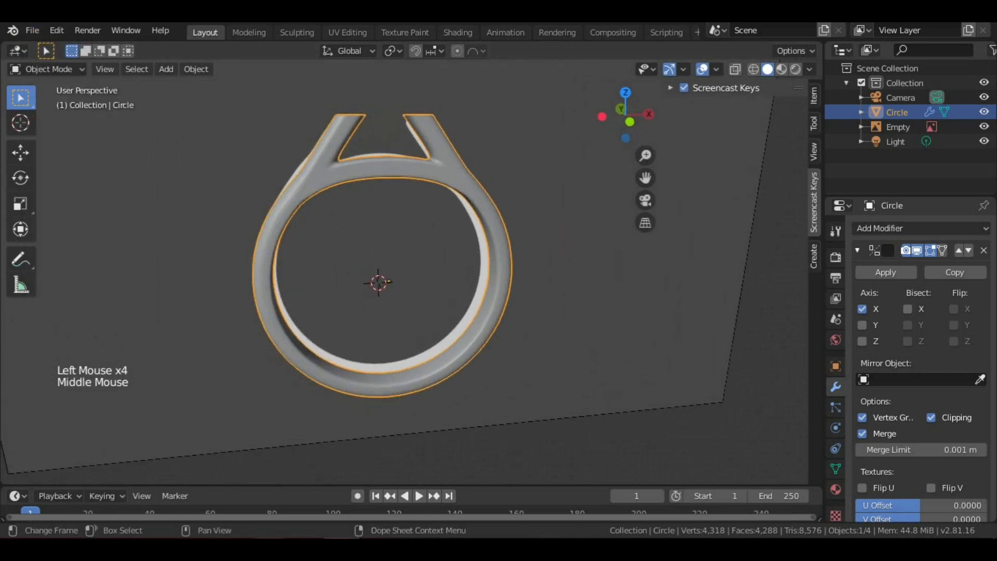
- Search the add-ons in the preferences for "extr" to check whether Add Mesh: Extra Objects is enabled
middle_drag(382, 299, 398, 288)
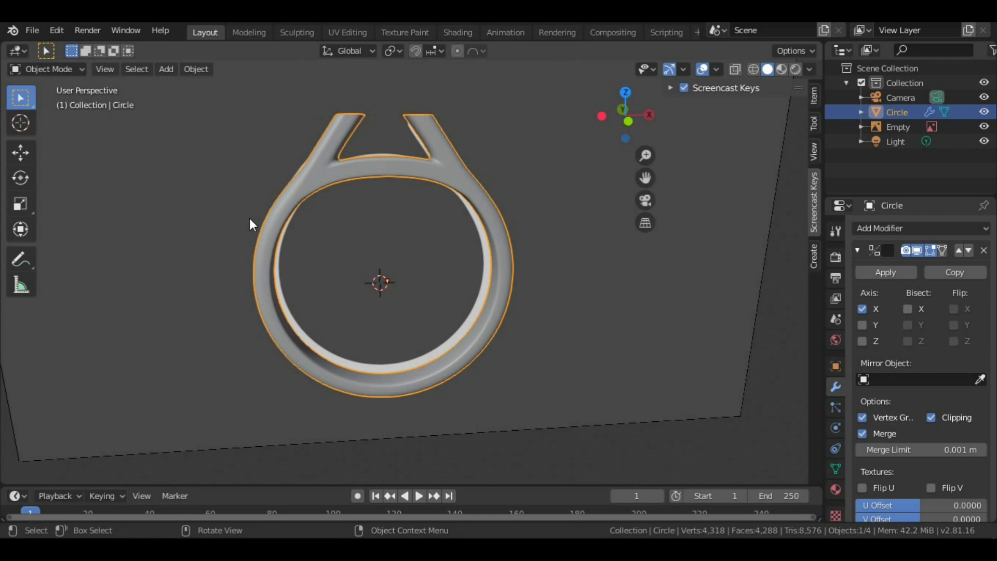
middle_drag(251, 221, 295, 153)
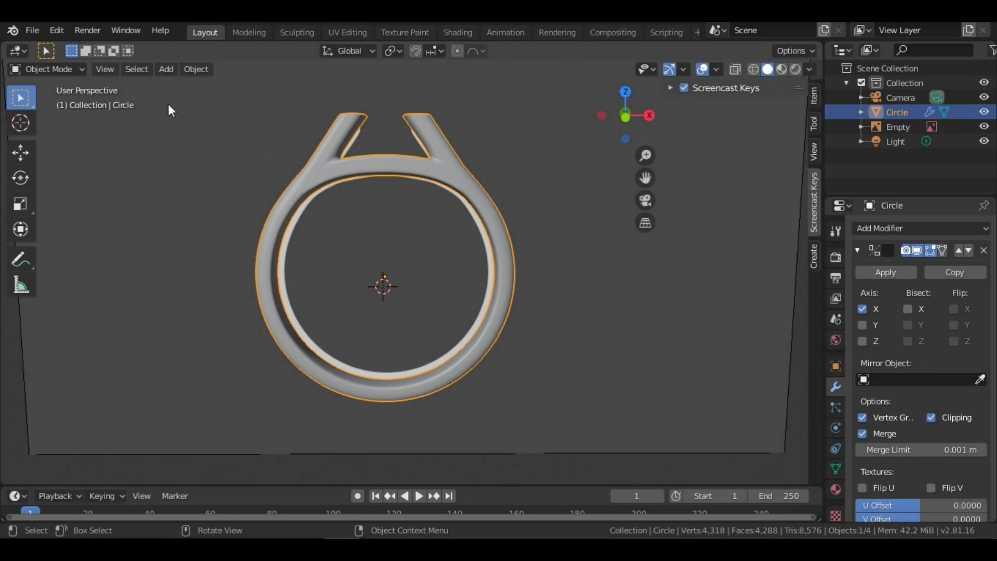
click(55, 31)
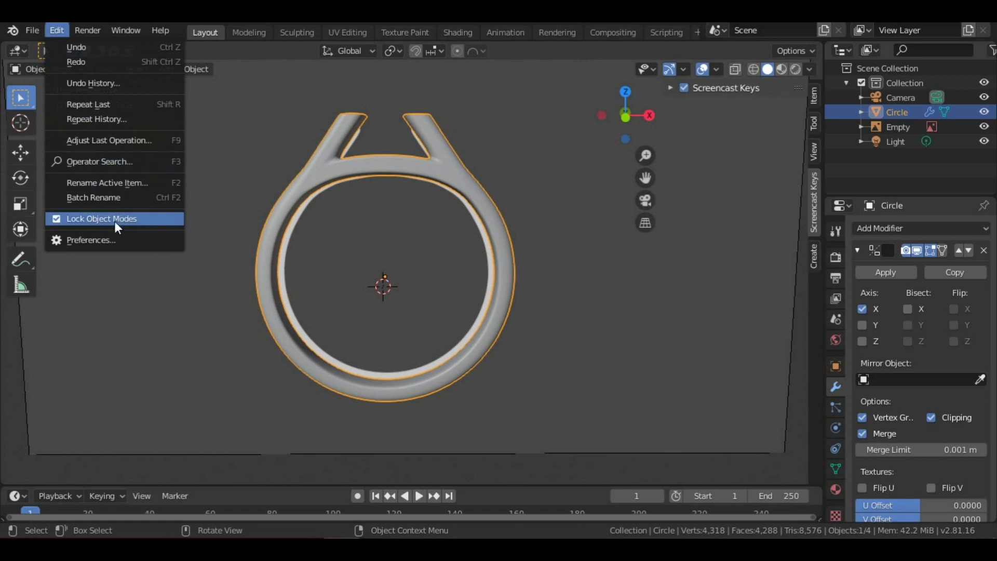
click(111, 235)
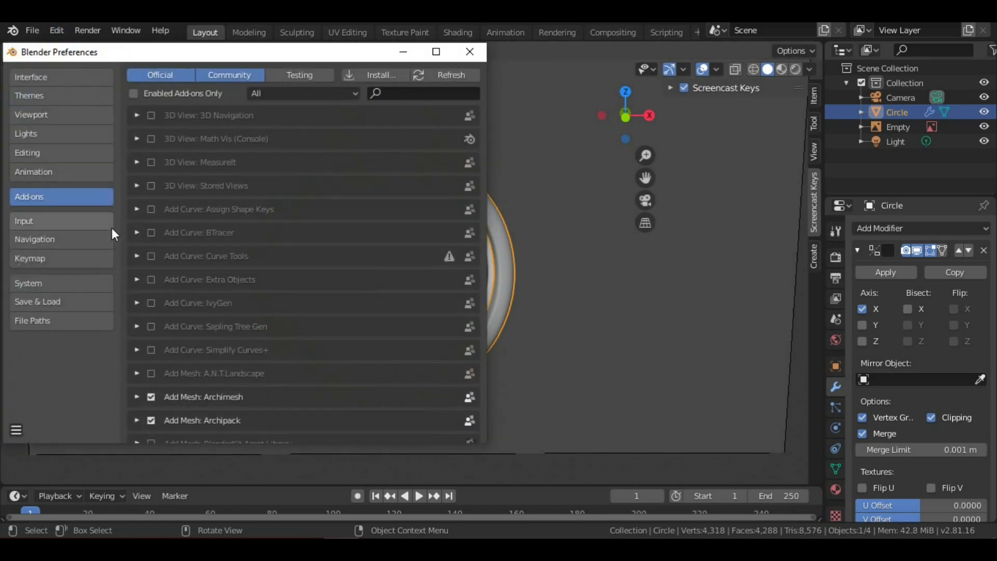
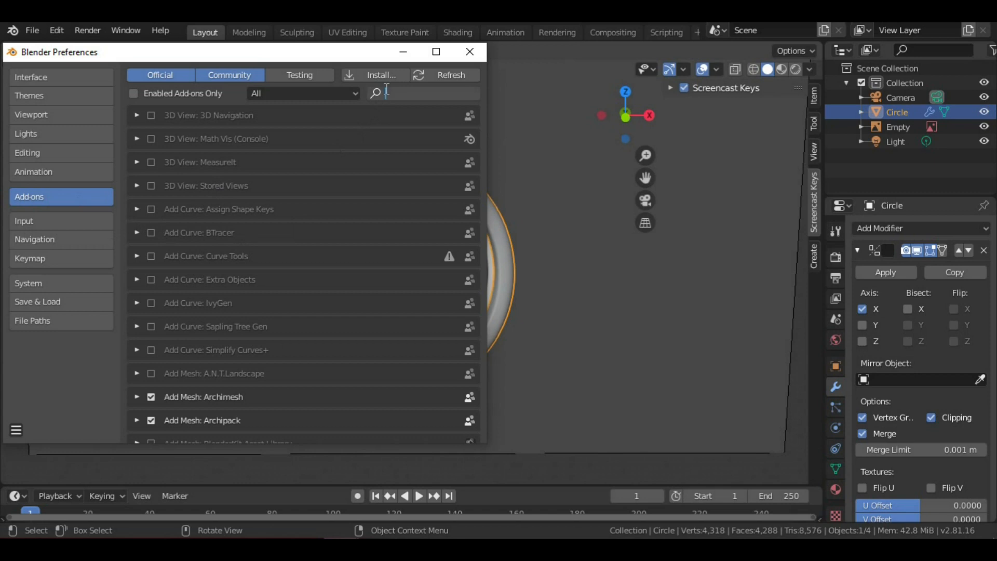
click(387, 93)
text(extr)
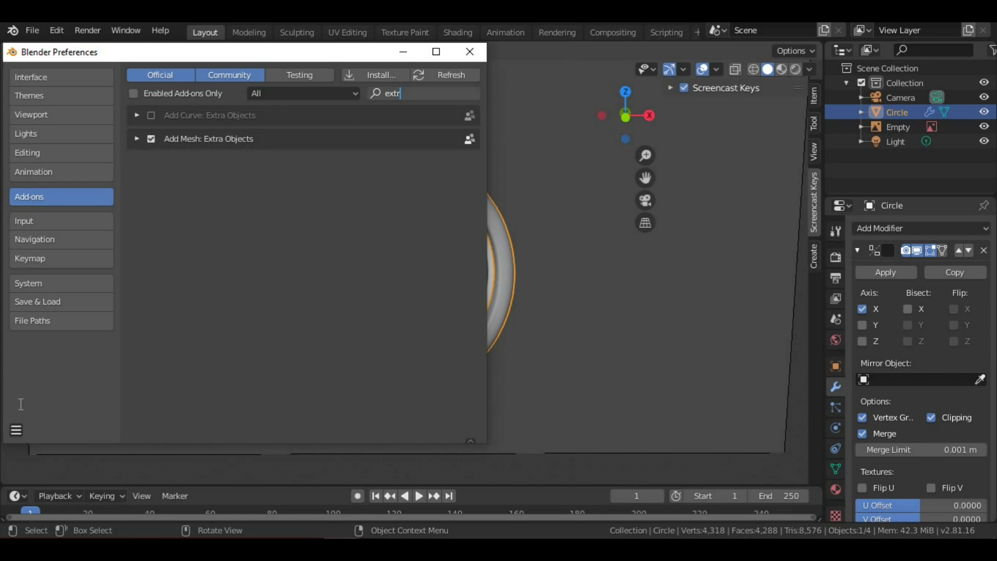
- Save the preferences and close the Preferences window
click(16, 430)
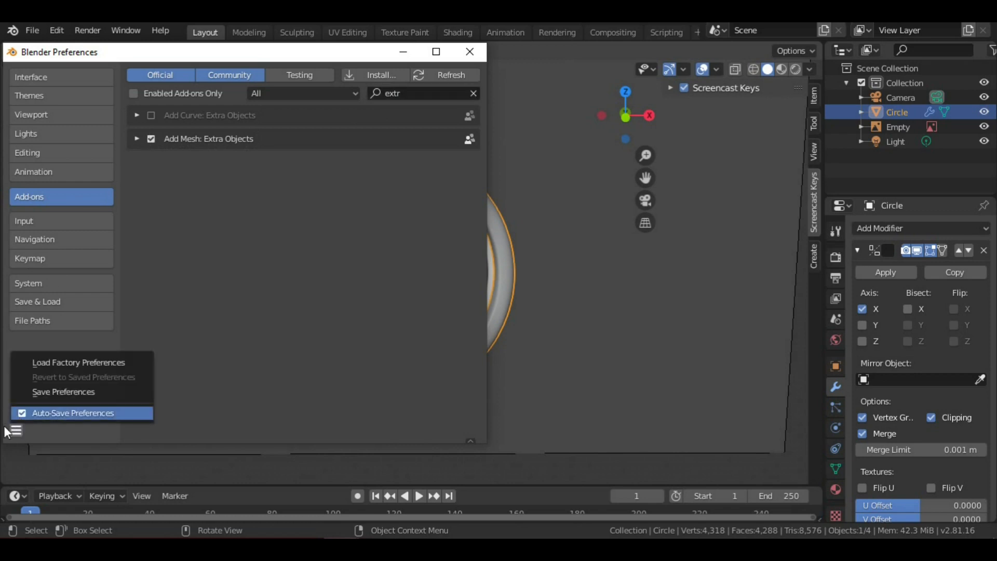
click(20, 429)
click(44, 395)
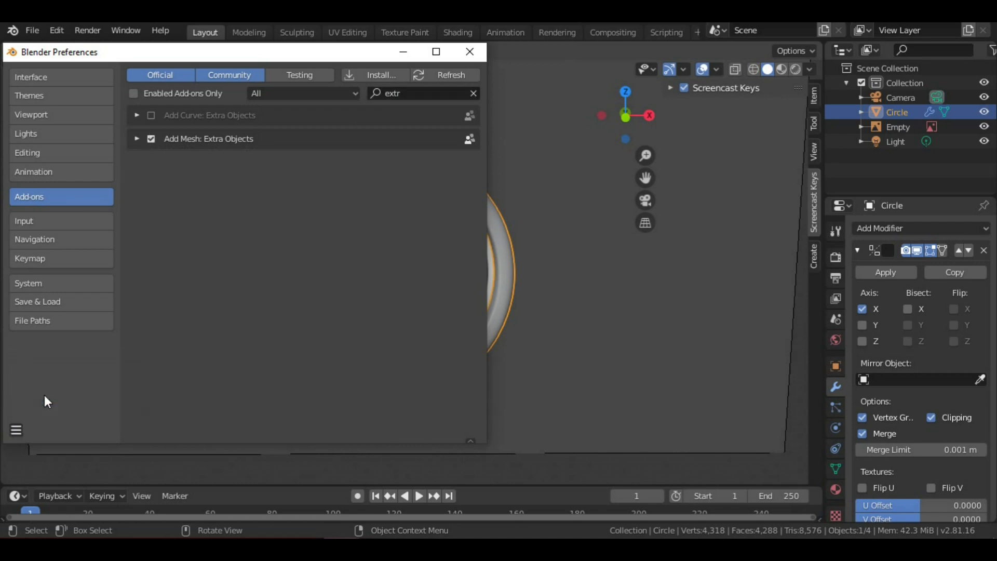
click(472, 50)
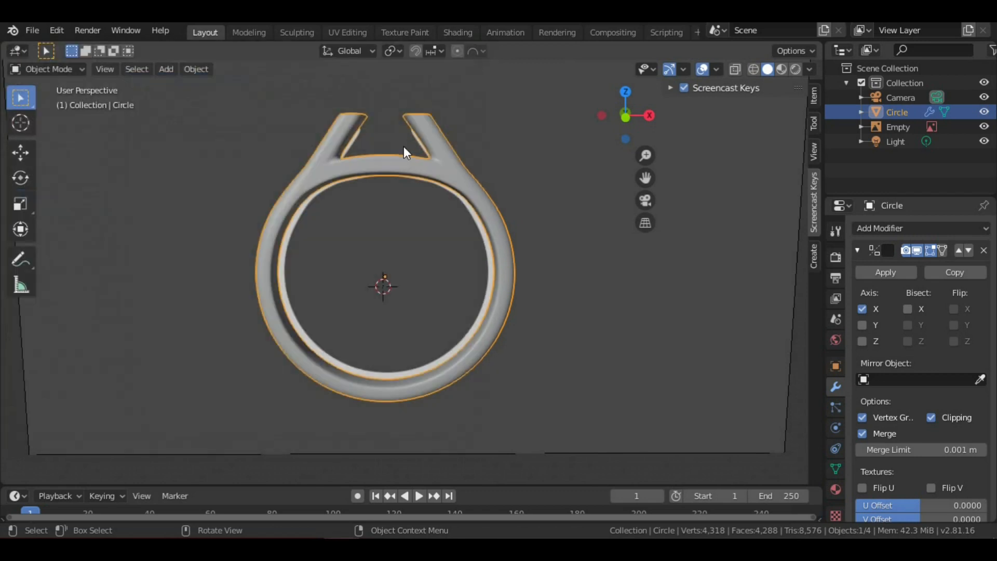
scroll(404, 147, down, 3)
scroll(403, 148, up, 1)
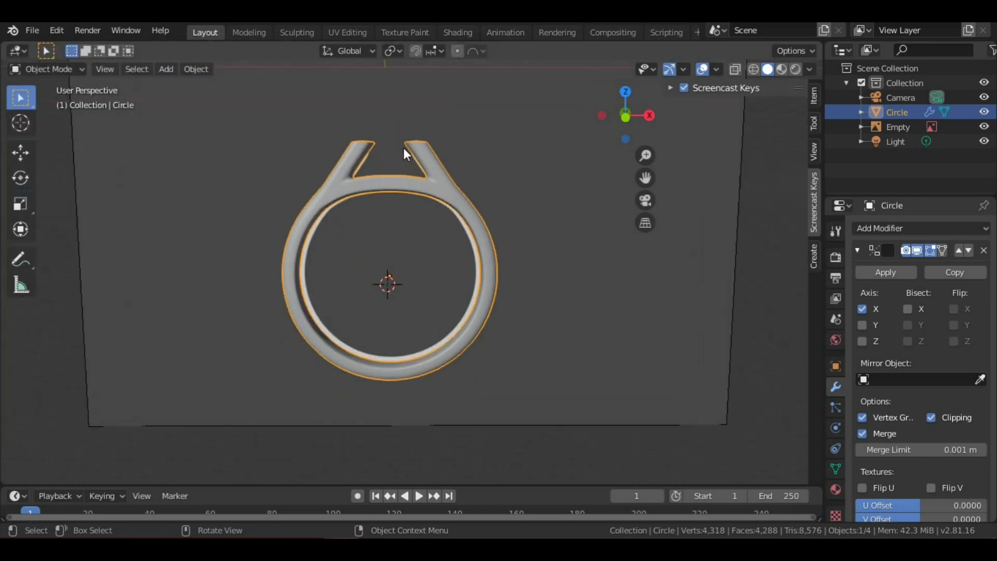
key(shift+a)
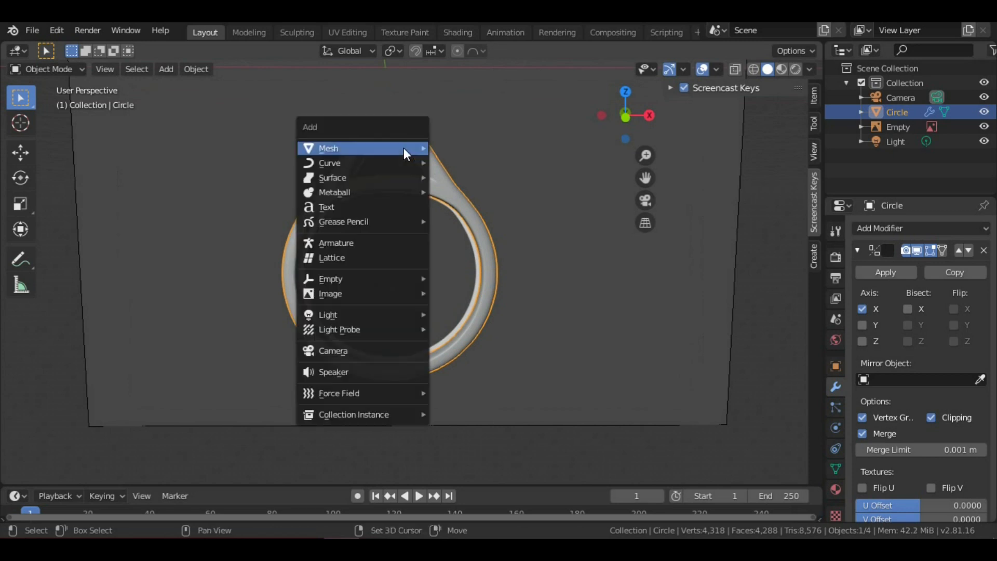
mouse_move(403, 147)
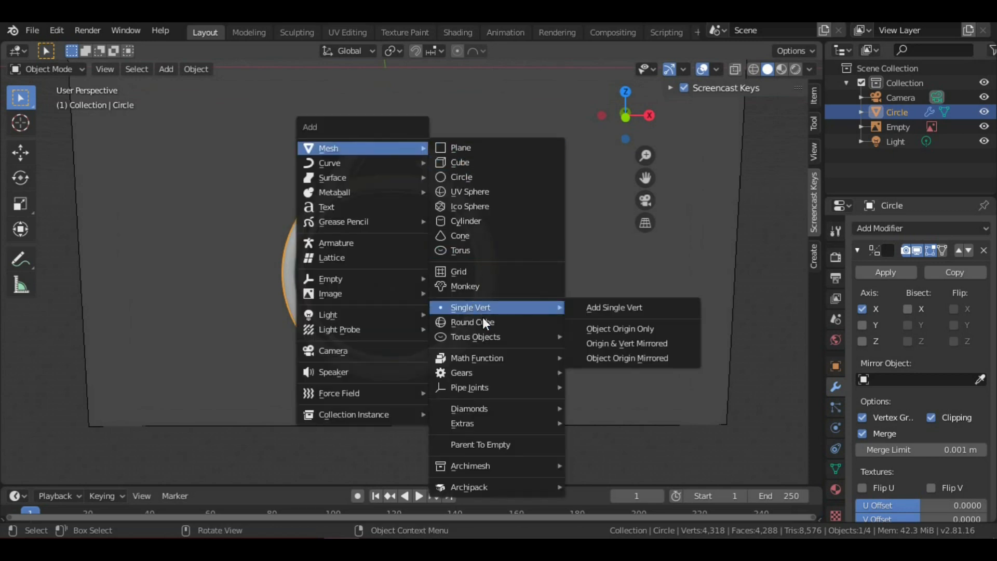
mouse_move(473, 410)
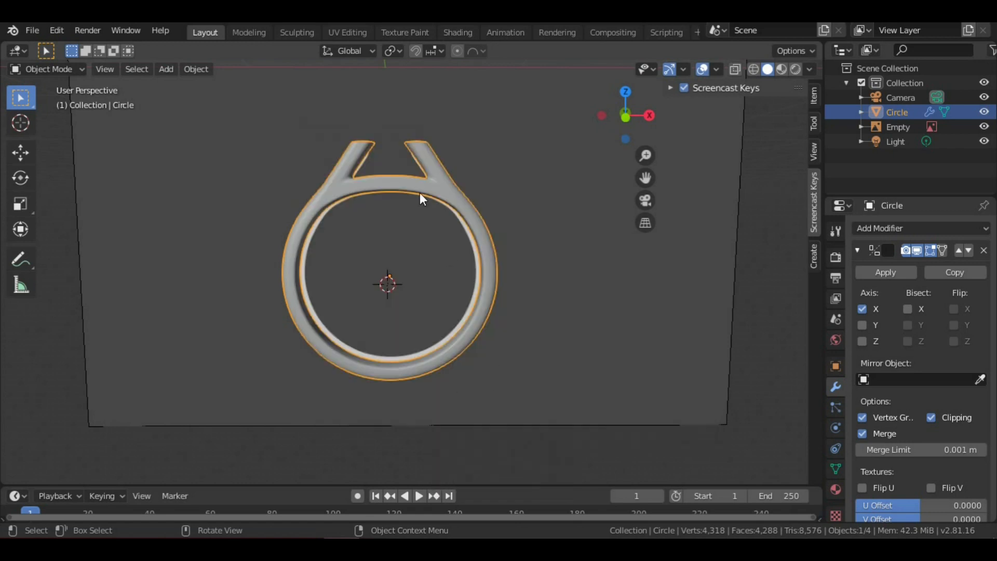
- Snap the 3D cursor to the upper edge at the bridge's centre seam using edge selection, and return to Object Mode
scroll(417, 202, up, 1)
scroll(415, 210, down, 2)
middle_drag(403, 188, 411, 272)
scroll(412, 272, up, 4)
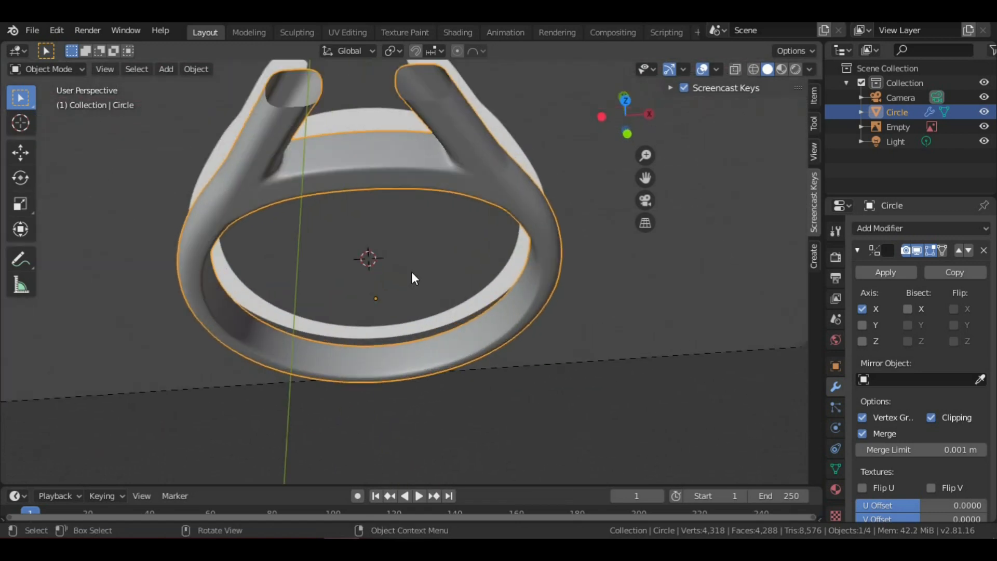
shift+middle_drag(423, 142, 422, 322)
middle_drag(387, 363, 386, 306)
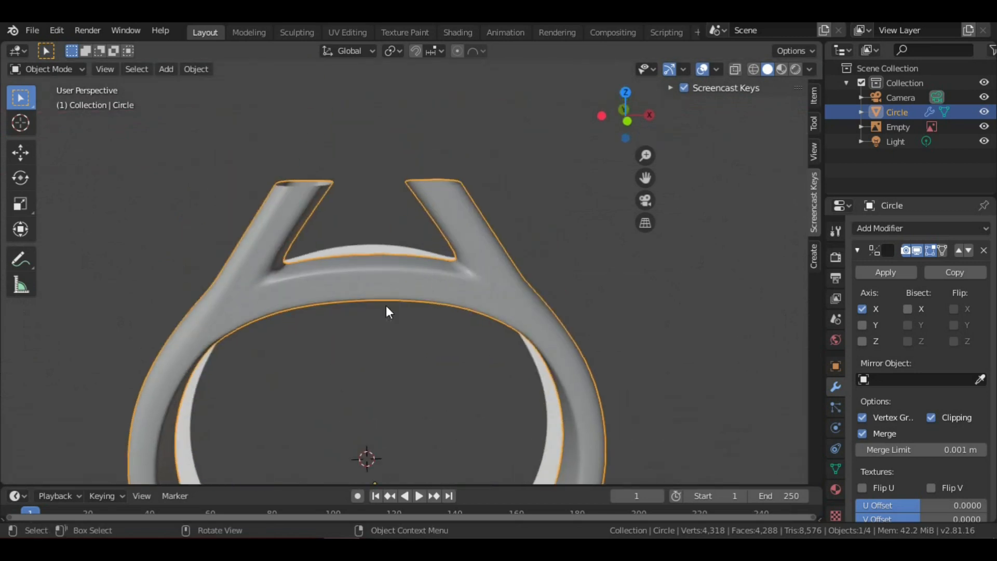
middle_drag(385, 263, 388, 344)
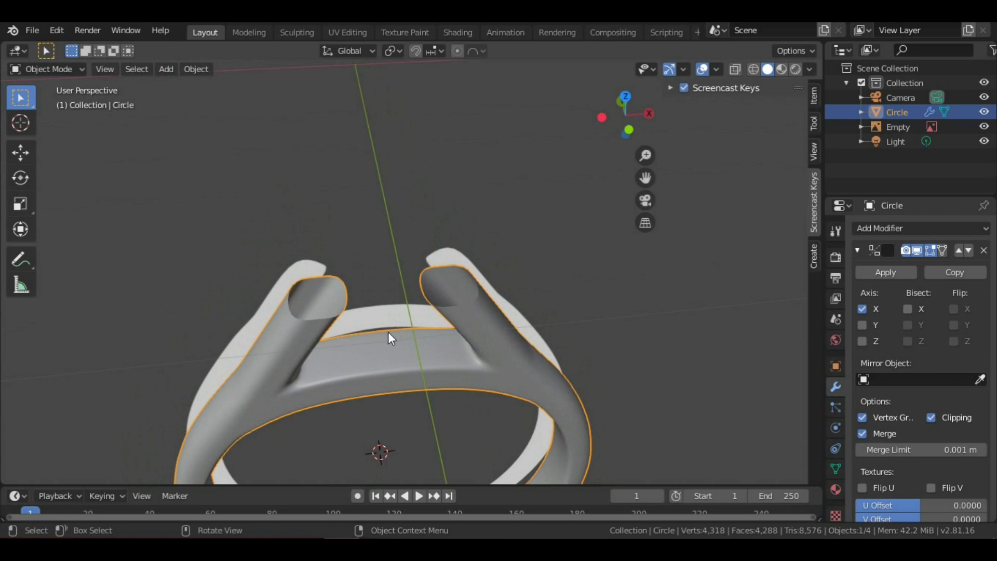
key(Tab)
middle_drag(388, 332, 389, 385)
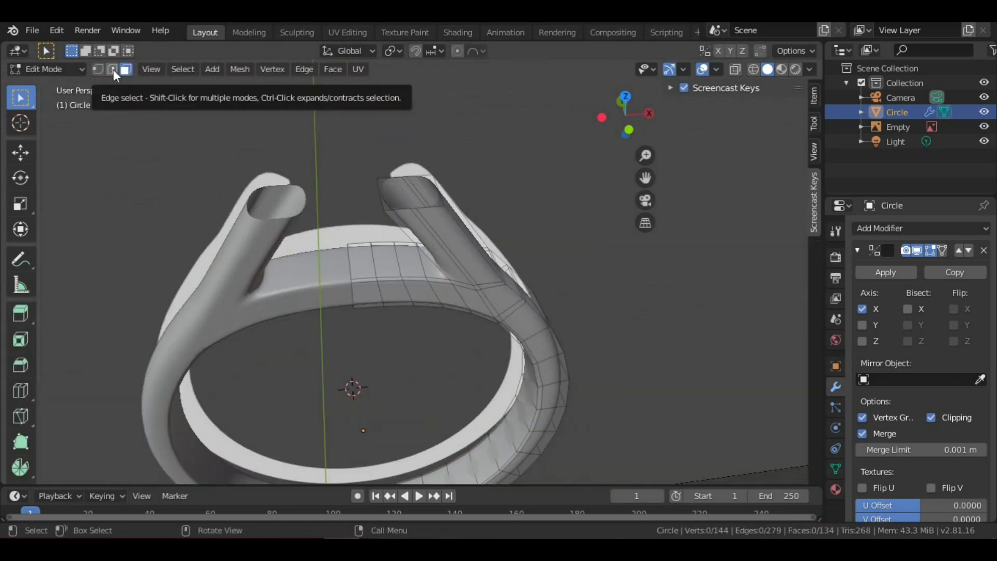
click(113, 70)
scroll(372, 285, up, 5)
click(332, 290)
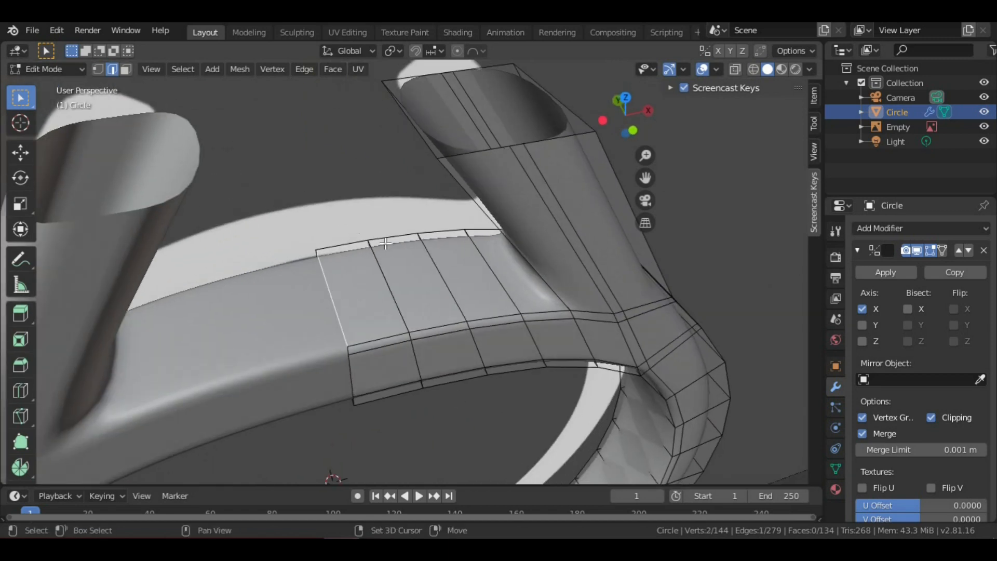
key(shift+s)
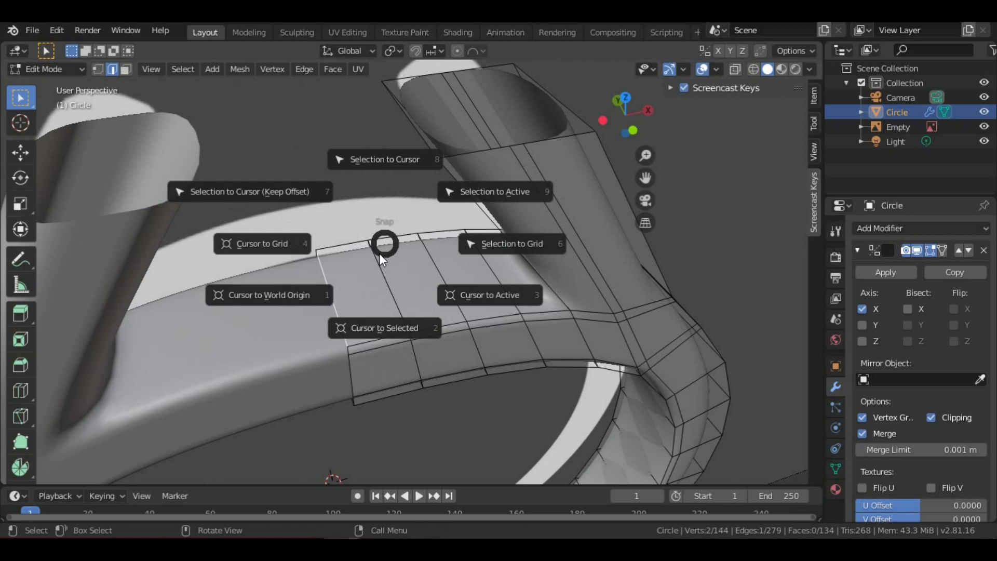
click(388, 335)
scroll(391, 335, down, 6)
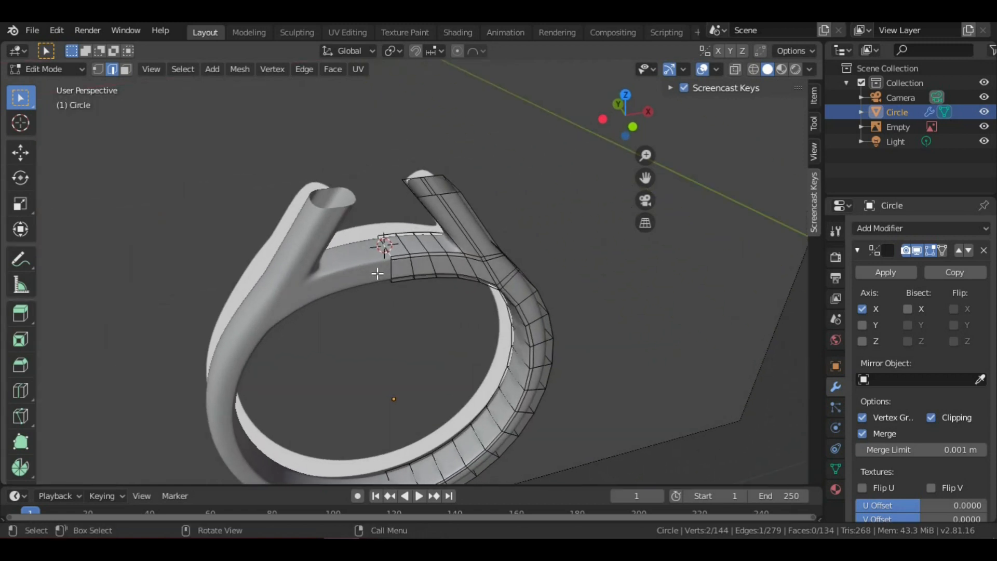
key(Tab)
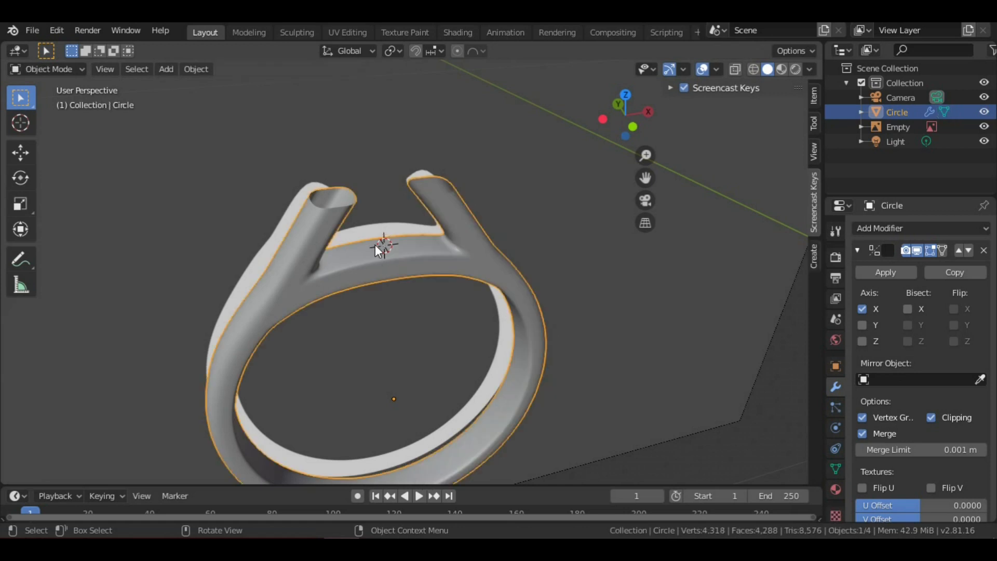
- Add a Brilliant Diamond mesh at the 3D cursor on the ring's bridge
middle_drag(375, 245, 366, 236)
key(shift+a)
mouse_move(365, 235)
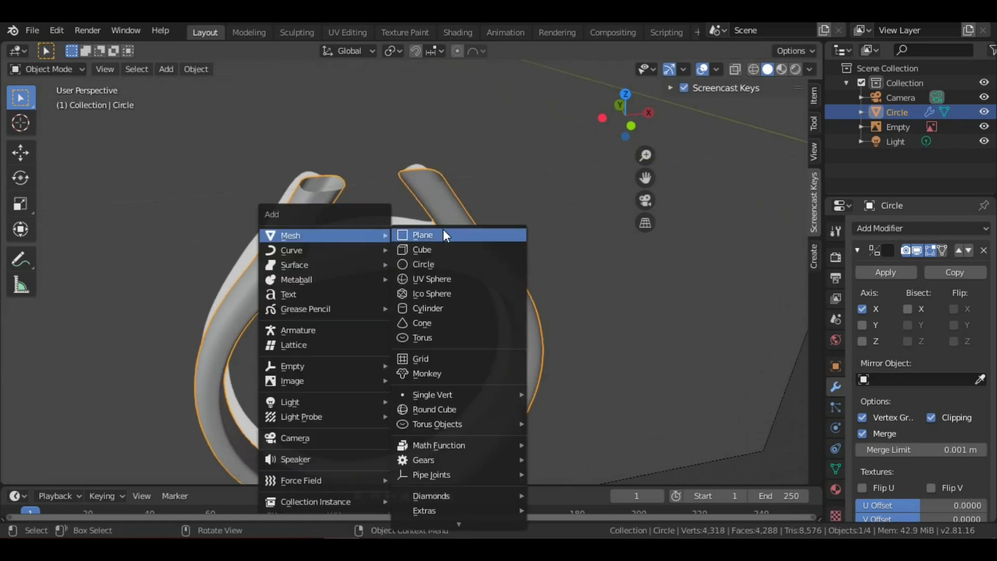
mouse_move(453, 491)
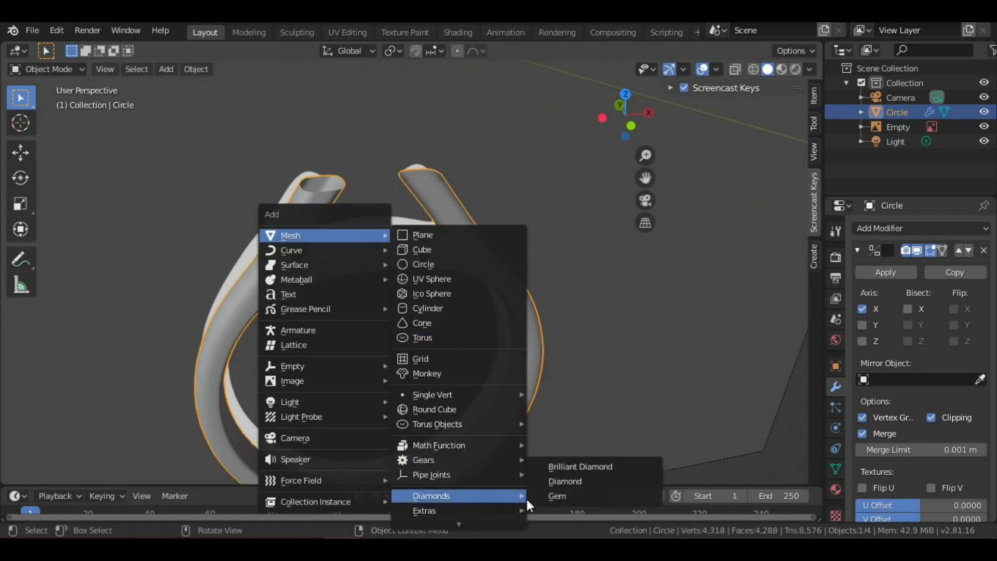
click(568, 465)
middle_drag(569, 463, 454, 265)
scroll(453, 265, down, 3)
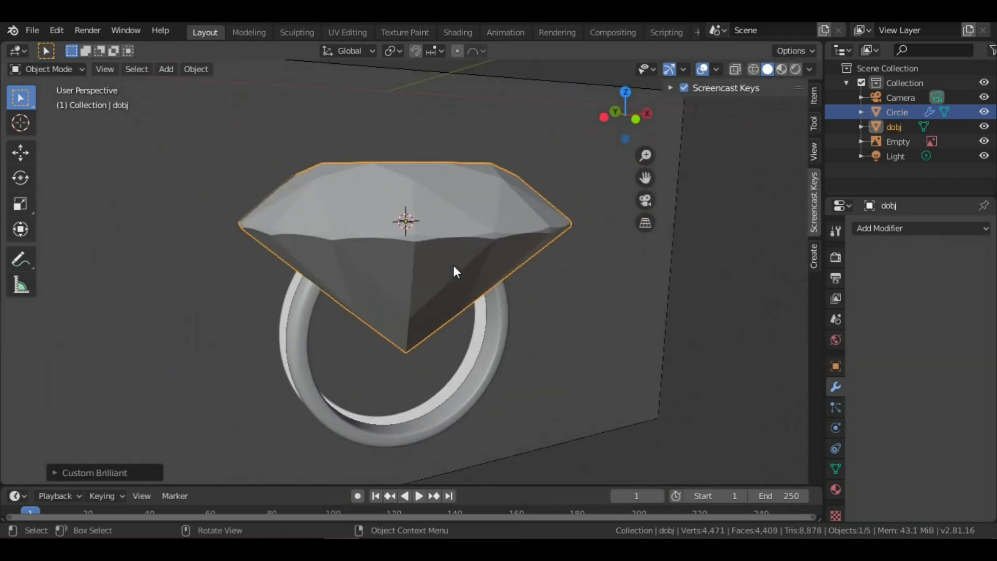
- In front view, scale the diamond down uniformly to about 0.26
key(KP_1)
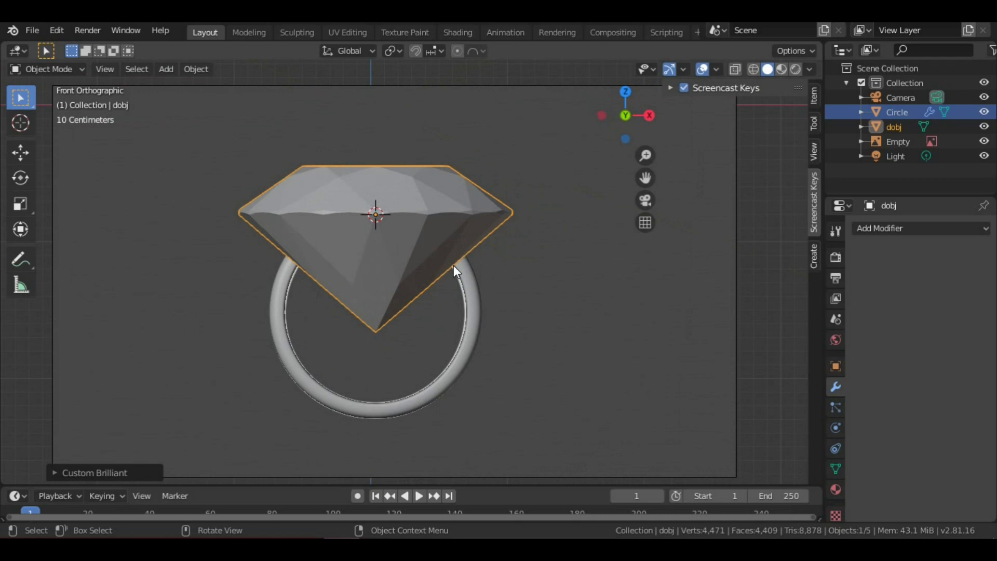
scroll(453, 265, up, 4)
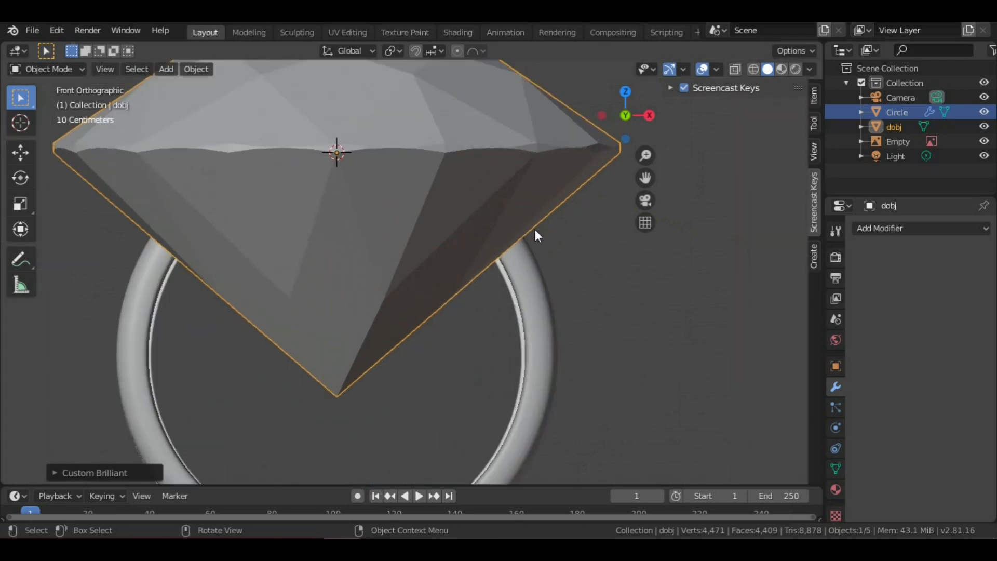
scroll(523, 258, down, 3)
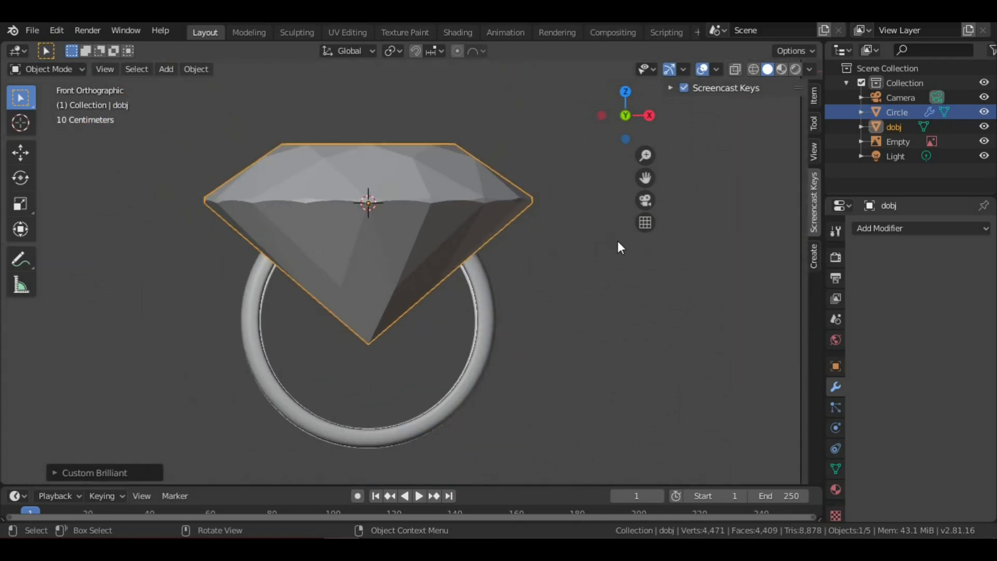
key(s)
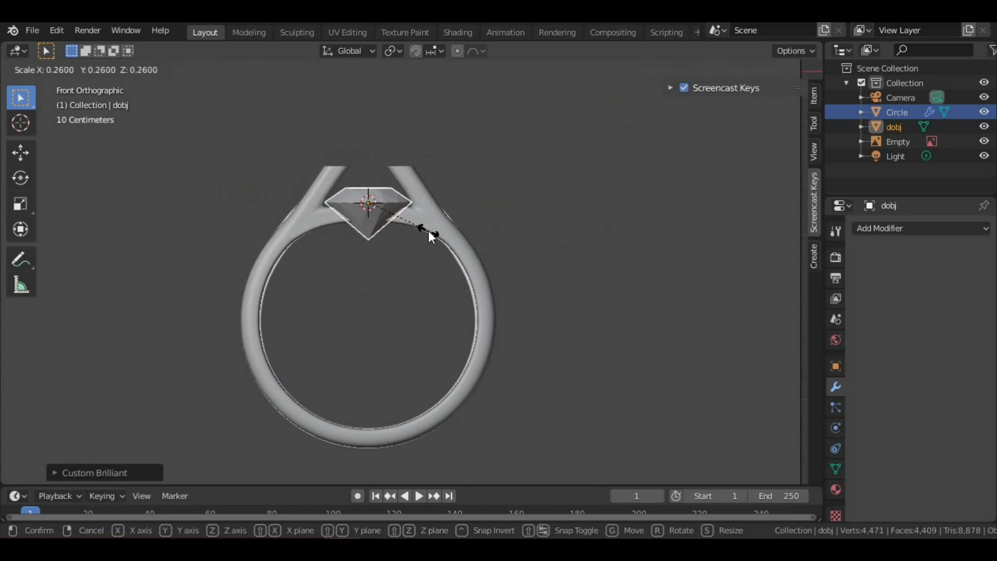
click(429, 225)
- Move the diamond up along the Z axis by about 0.32 m so it sits on the two prongs
scroll(421, 213, up, 4)
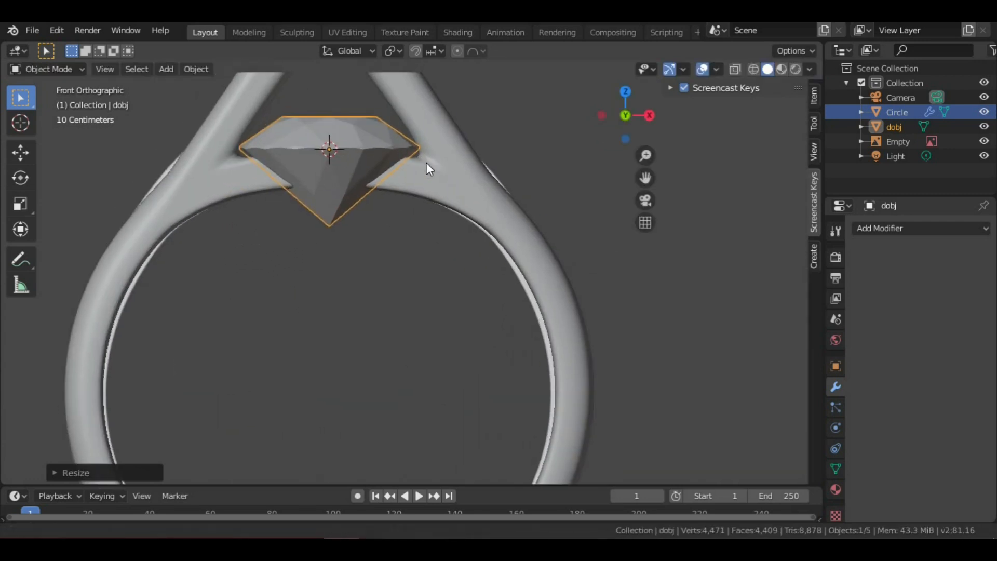
scroll(447, 197, up, 2)
key(g)
key(z)
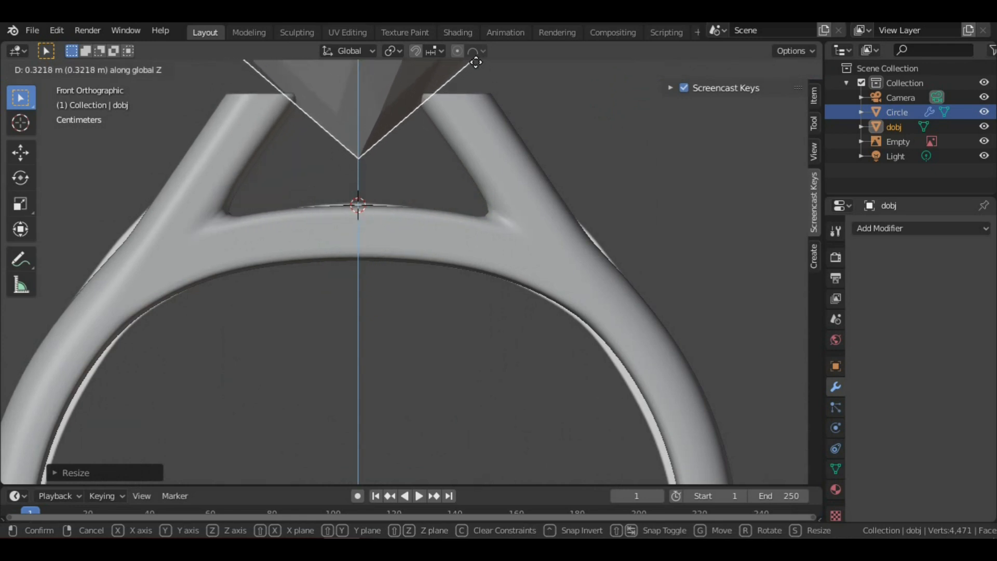
click(476, 63)
- Examine how the diamond sits on the prongs from above and in front view
scroll(432, 139, down, 3)
middle_drag(433, 138, 434, 197)
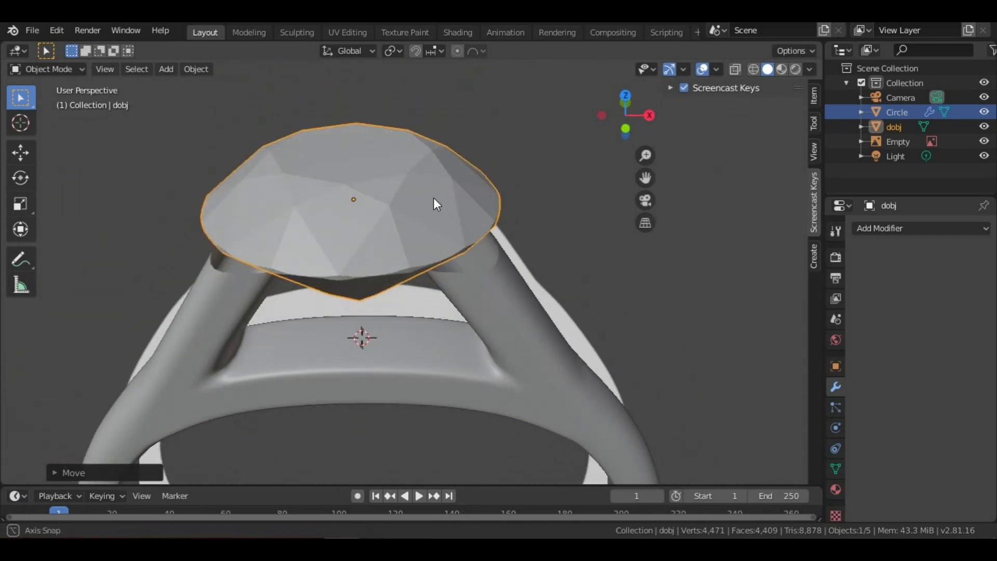
scroll(488, 129, down, 5)
scroll(488, 129, up, 5)
middle_drag(487, 130, 428, 167)
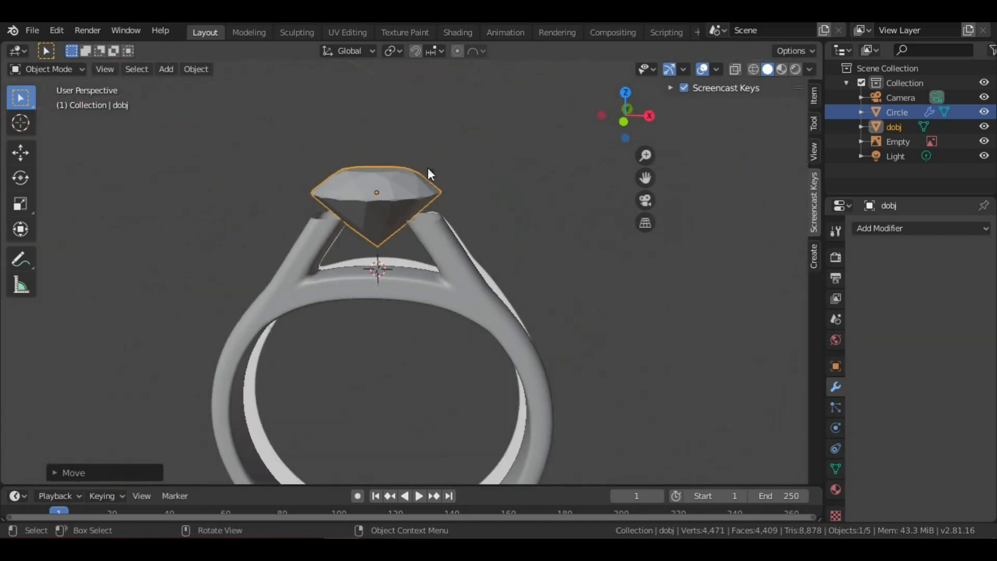
key(KP_1)
scroll(440, 214, up, 3)
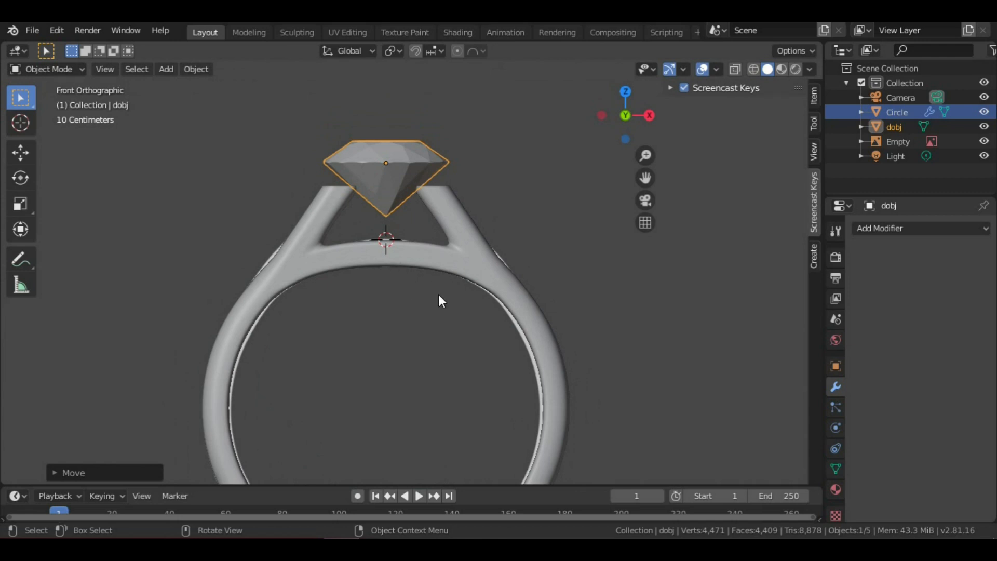
scroll(439, 296, up, 1)
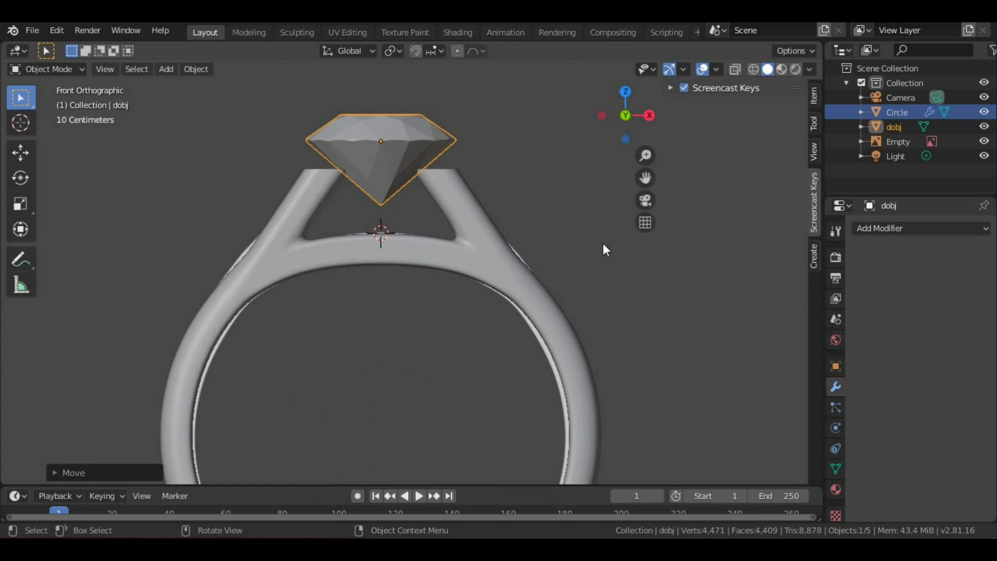
scroll(466, 225, up, 1)
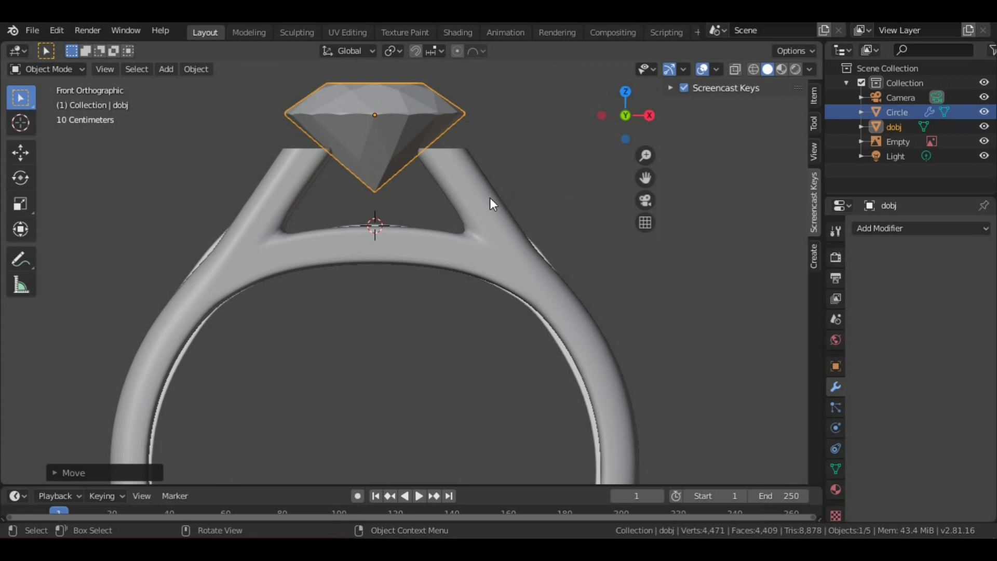
- In front view, add a mesh circle at the 3D cursor on the ring's bridge below the diamond
scroll(428, 229, up, 2)
mouse_move(414, 191)
middle_down()
mouse_move(441, 257)
mouse_move(425, 207)
middle_up()
key(KP_1)
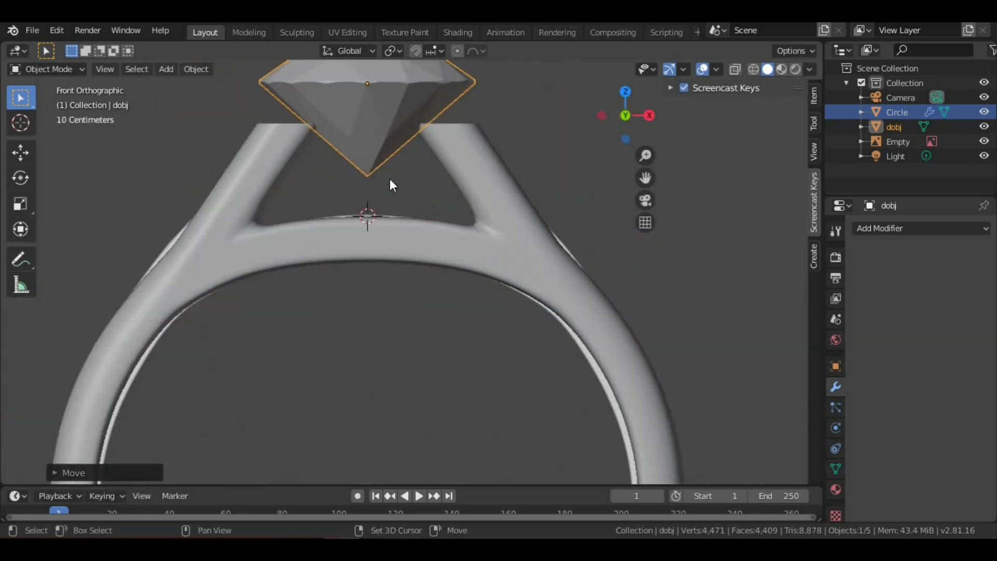
scroll(412, 208, up, 2)
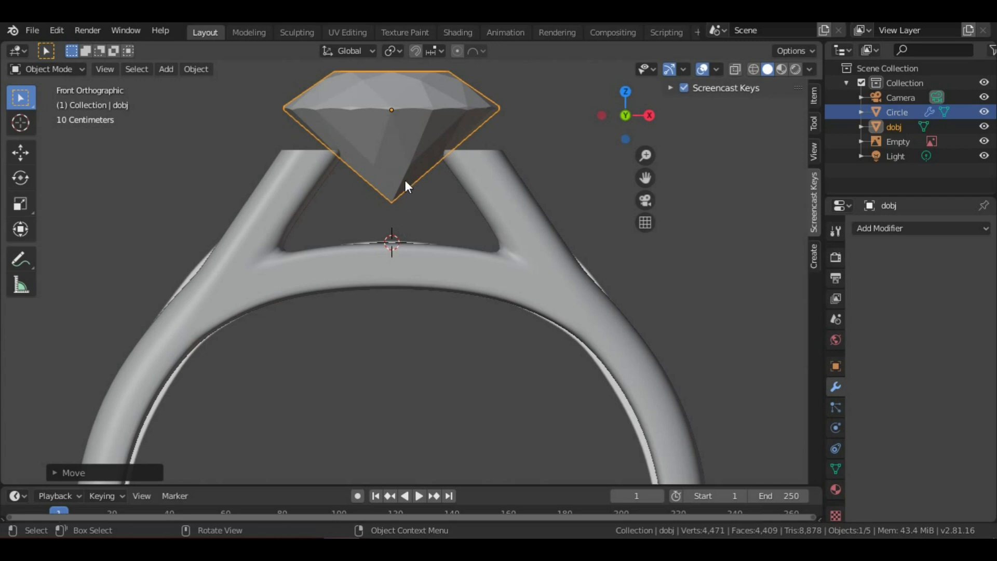
key(shift+a)
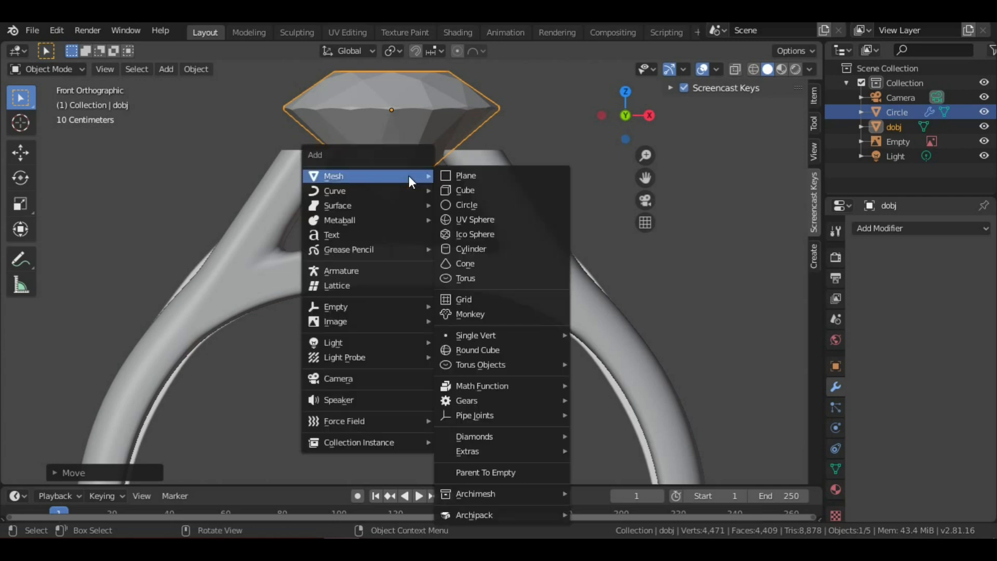
click(469, 203)
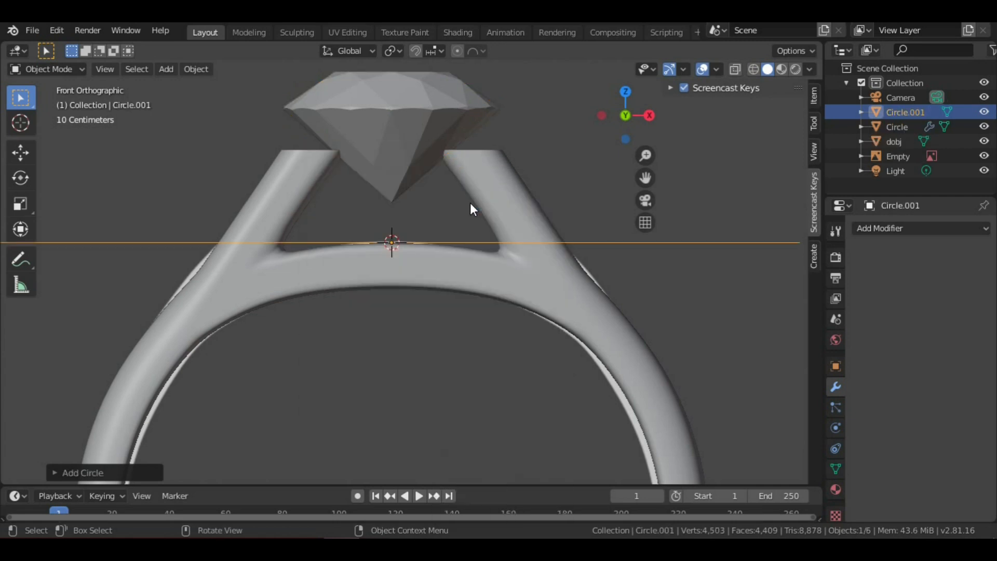
- Scale the new circle down uniformly in two passes until it is slightly wider than the bridge under the diamond
scroll(469, 203, down, 4)
middle_drag(485, 238, 566, 283)
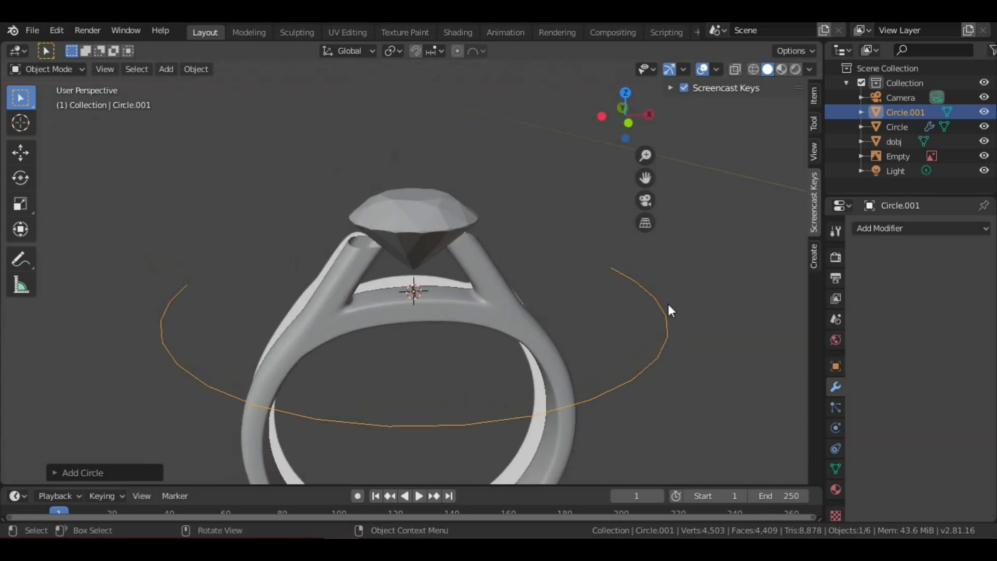
key(s)
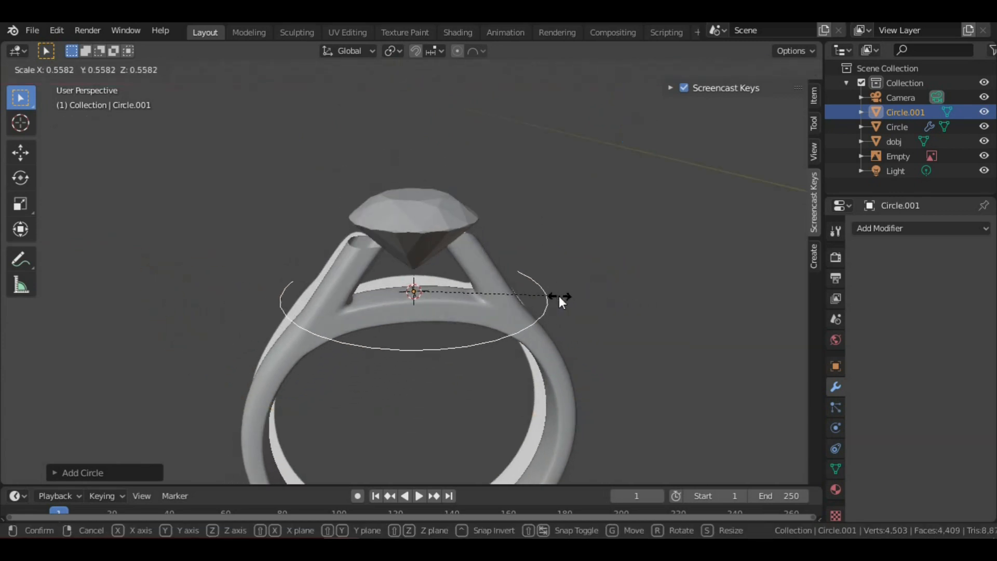
click(463, 288)
middle_drag(462, 288, 481, 322)
scroll(445, 259, up, 3)
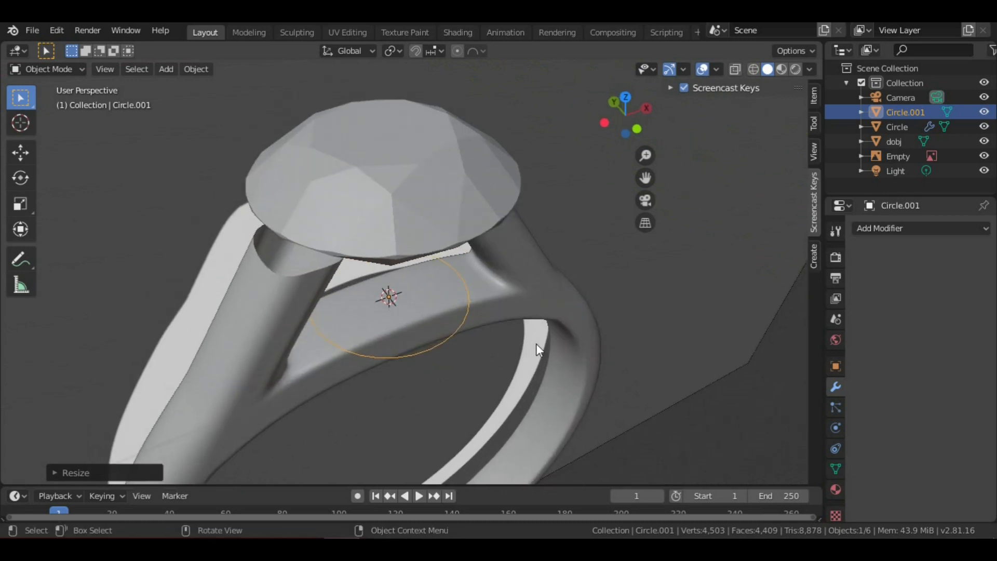
key(s)
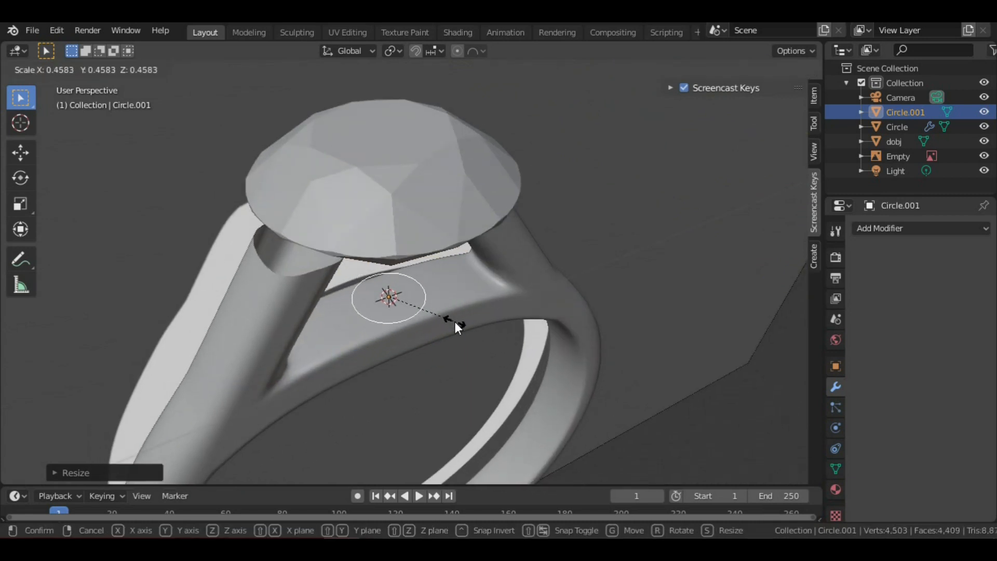
click(471, 314)
middle_drag(473, 312, 450, 264)
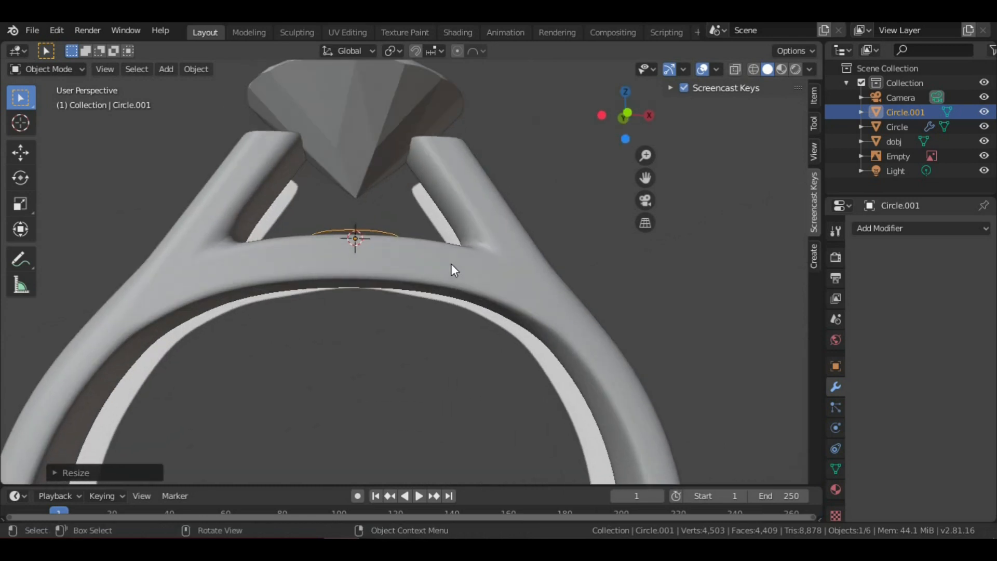
- In front view, extrude all of the circle's vertices about 0.11 m down along Z to form an open cylinder, and return to Object Mode
key(KP_1)
scroll(366, 269, up, 5)
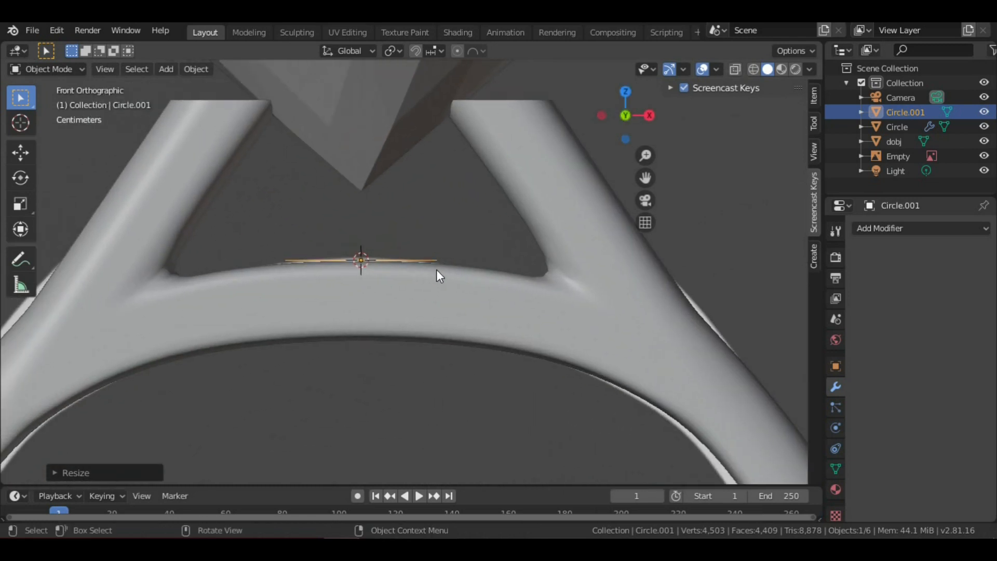
key(Tab)
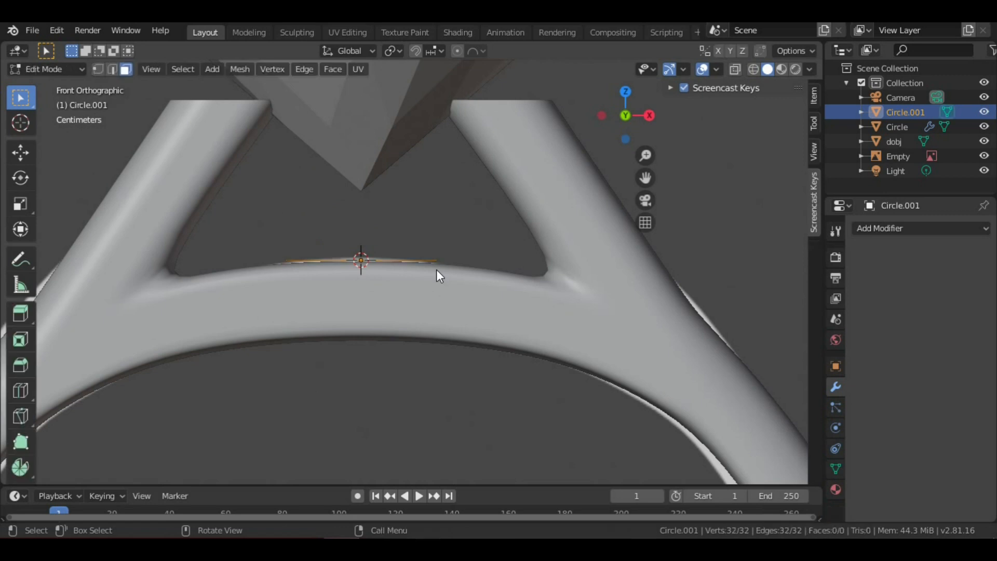
click(97, 69)
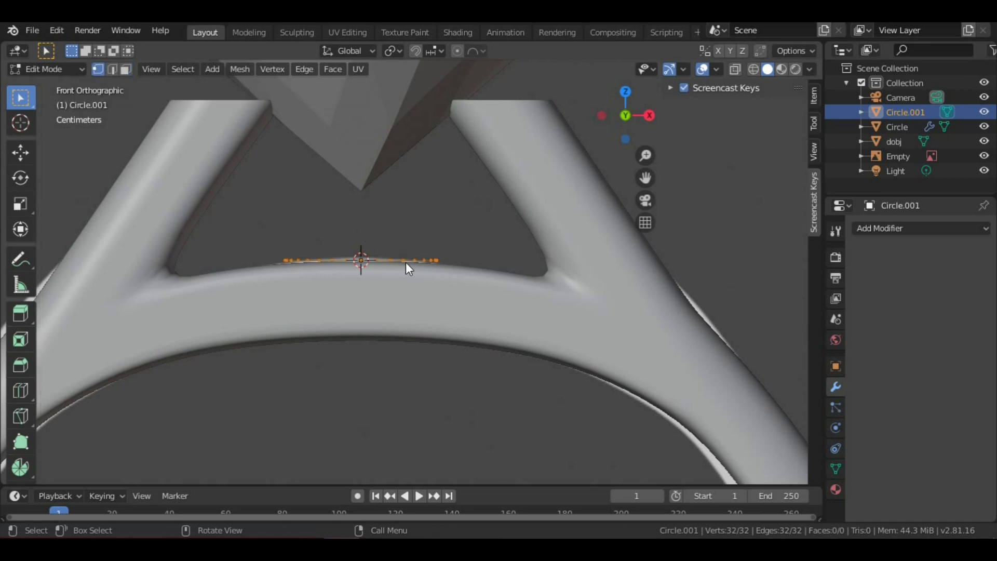
middle_drag(398, 260, 405, 287)
key(KP_1)
key(e)
key(z)
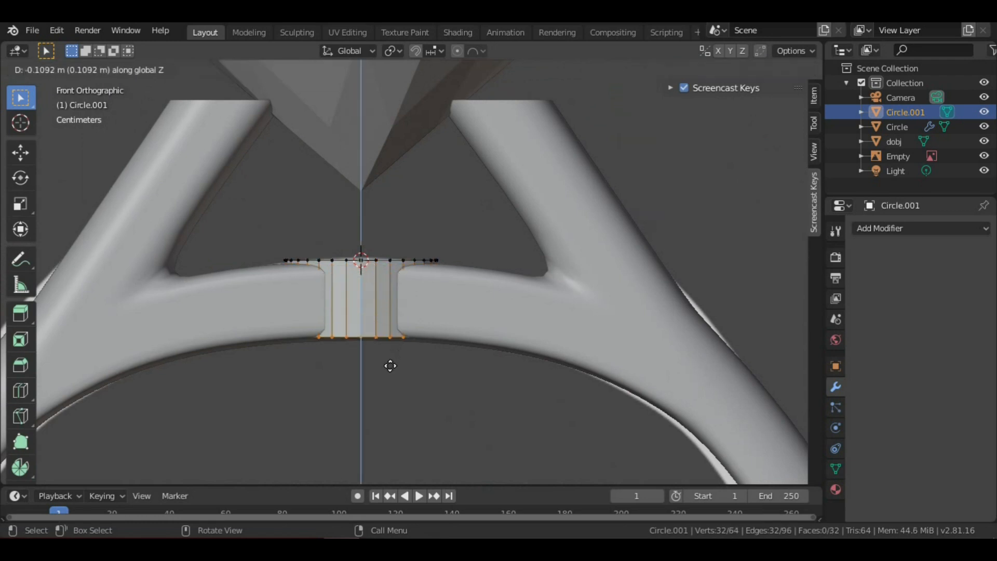
click(388, 365)
middle_drag(387, 365, 415, 315)
scroll(414, 345, down, 4)
key(Tab)
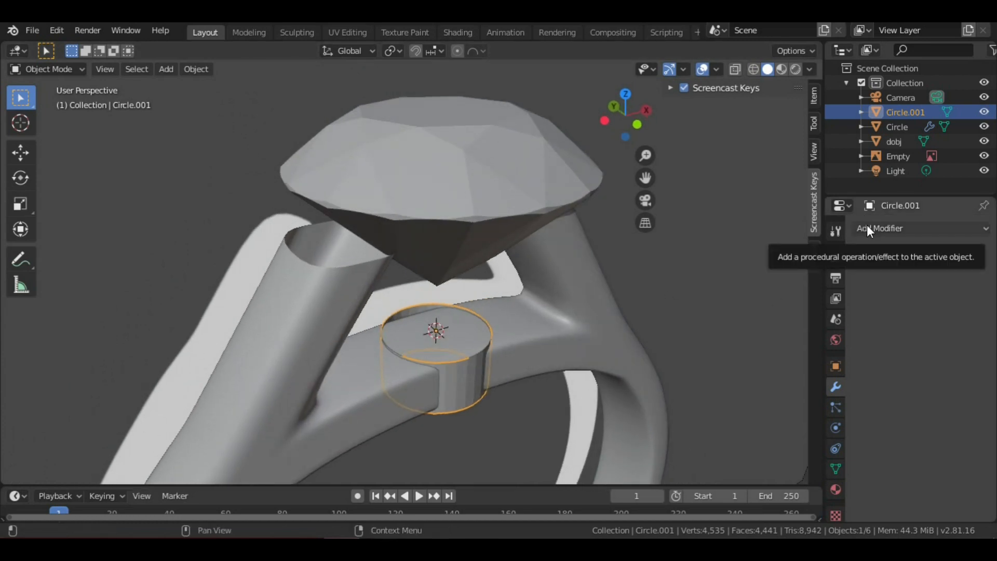
- Apply the scale of the open cylinder in the bridge
middle_drag(566, 328, 537, 317)
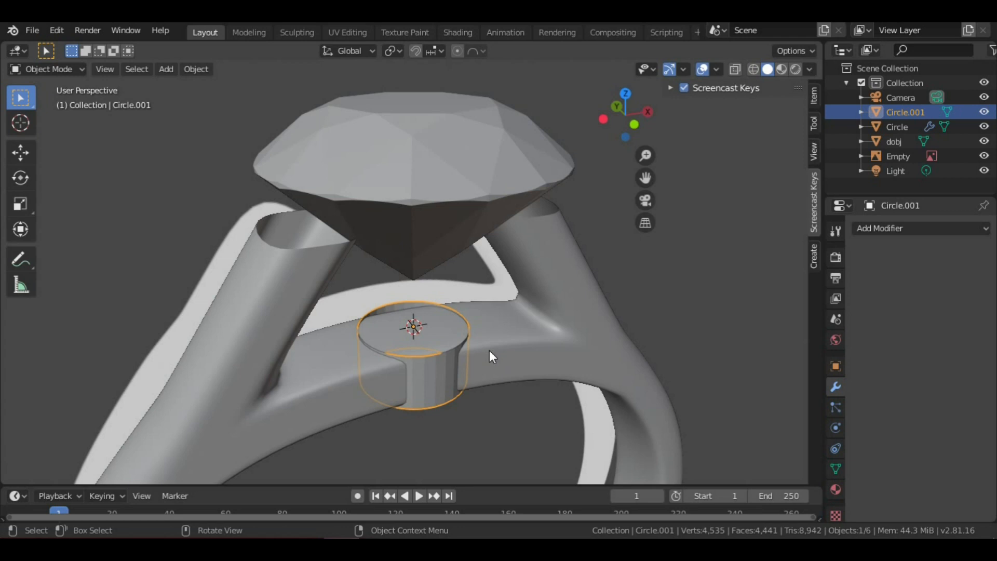
key(ctrl+a)
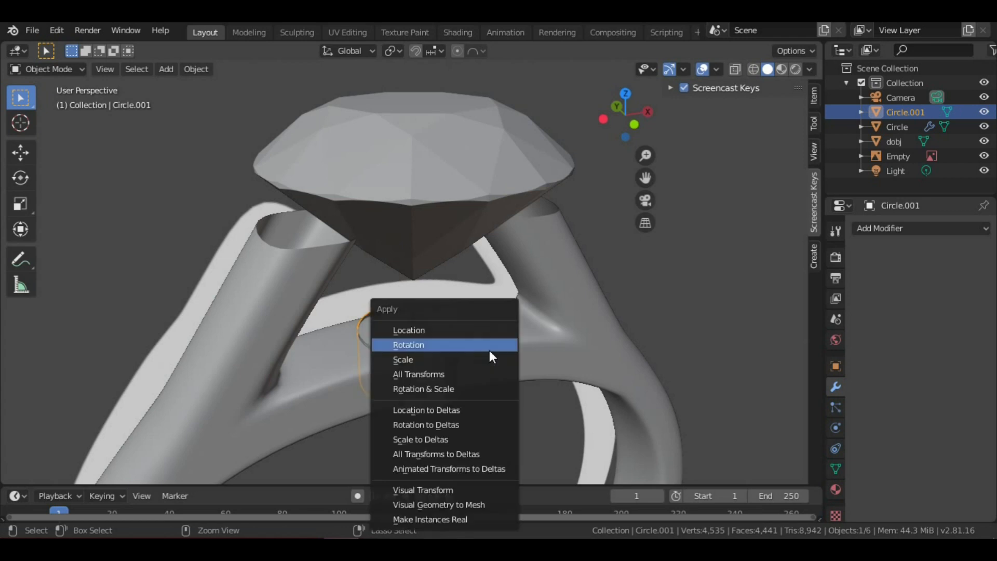
click(422, 363)
- Add a Solidify modifier to the cylinder and set its thickness to 0.02 m
click(902, 232)
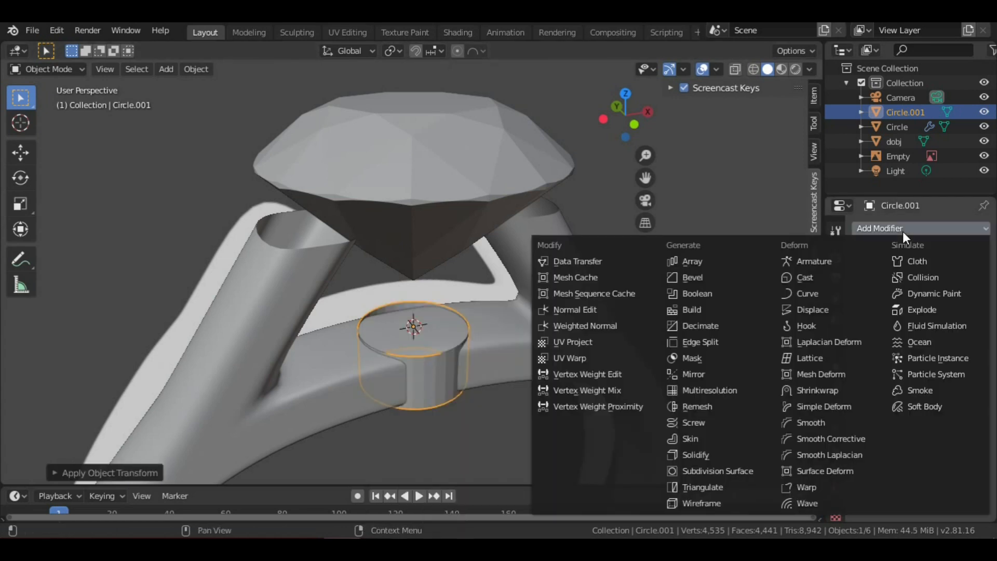
click(709, 456)
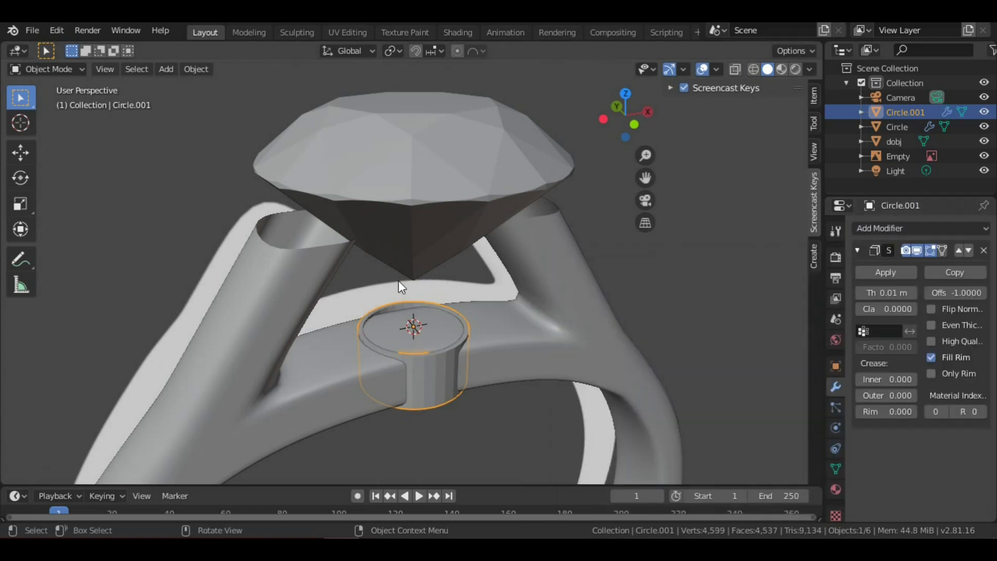
scroll(419, 318, up, 3)
middle_drag(435, 323, 454, 288)
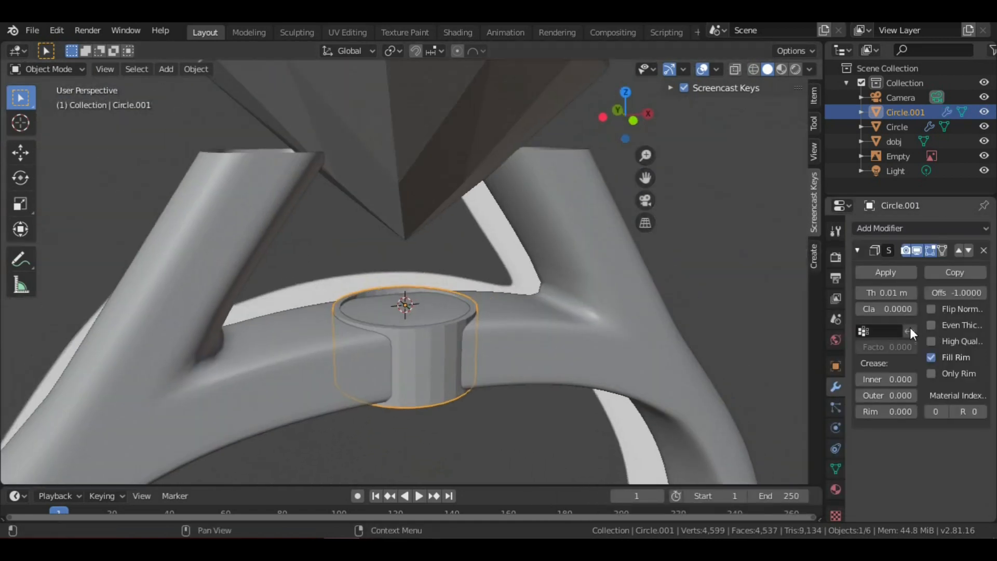
drag(893, 293, 897, 293)
mouse_move(445, 345)
middle_down()
mouse_move(461, 377)
mouse_move(432, 353)
middle_up()
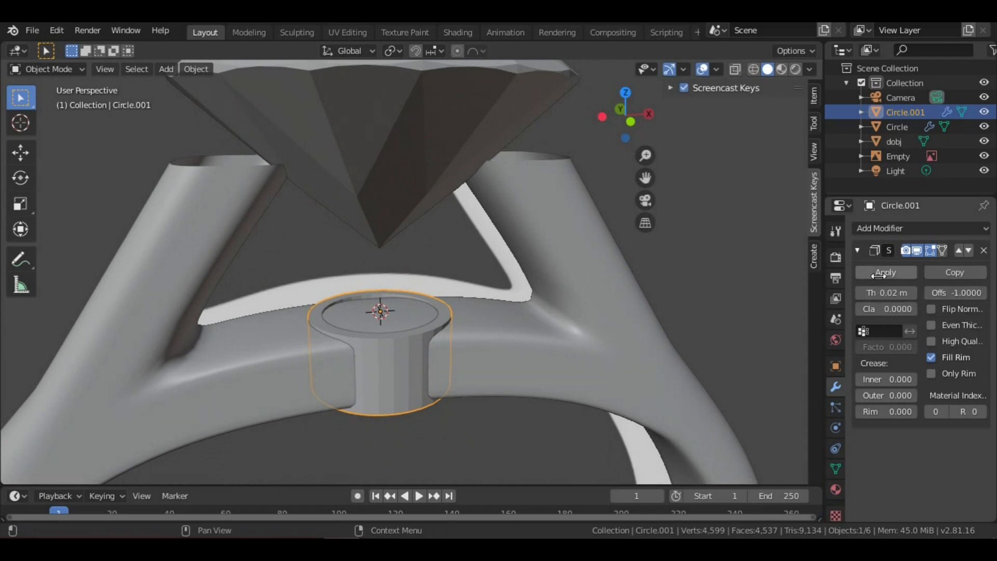
middle_drag(623, 267, 631, 270)
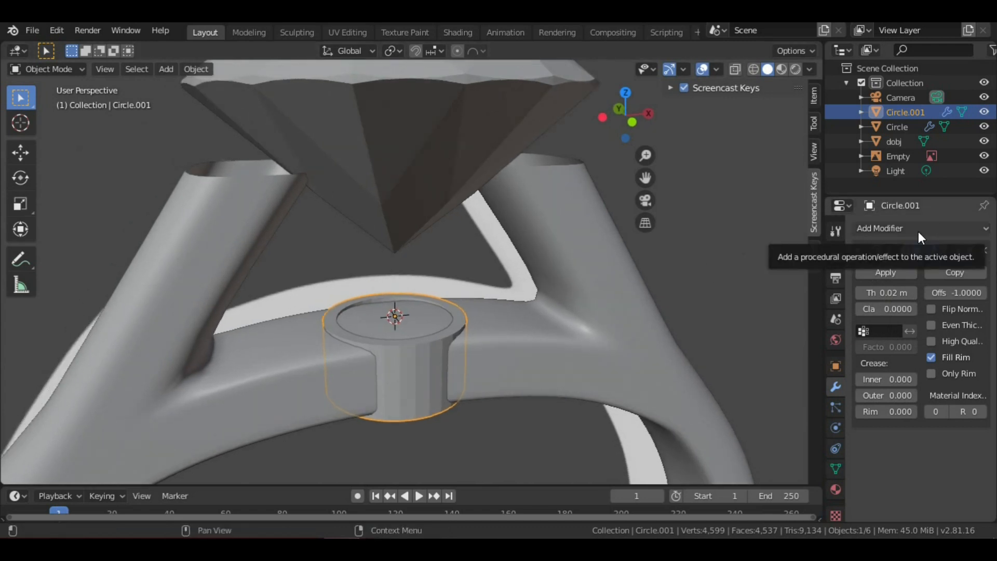
- Add a Subdivision Surface modifier to the cylinder and set its viewport subdivisions to 2
click(918, 232)
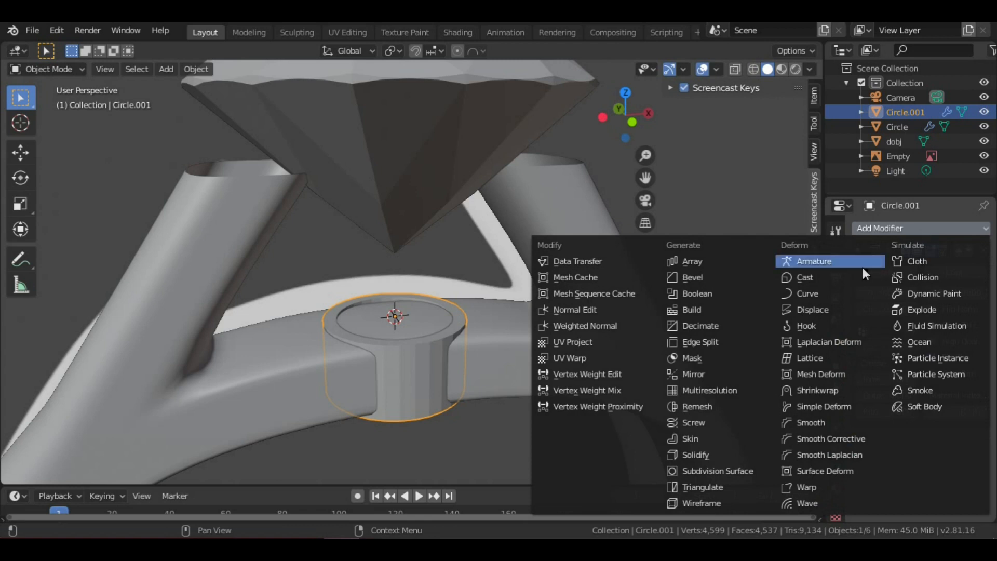
click(740, 463)
scroll(924, 467, down, 2)
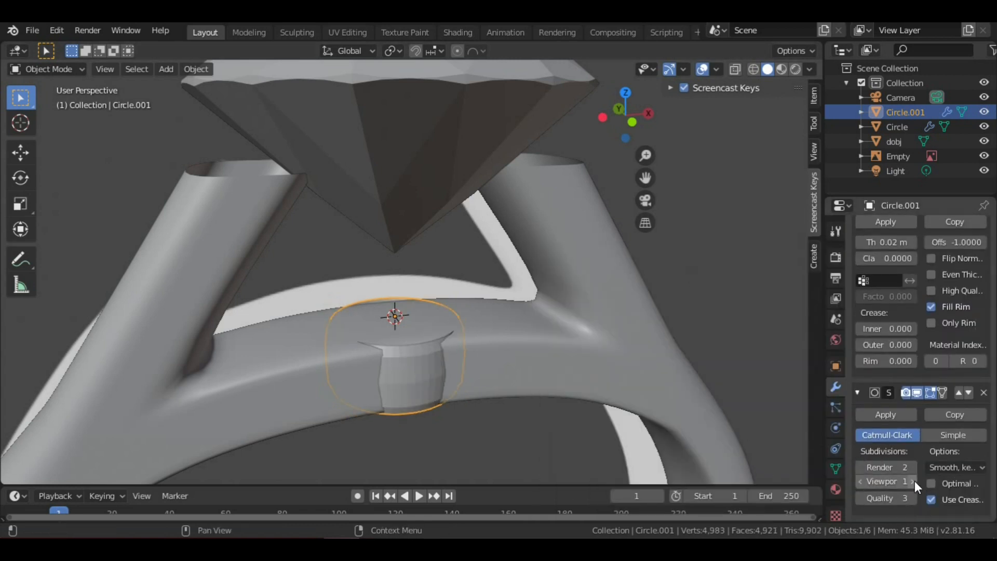
click(913, 482)
middle_drag(648, 372, 636, 362)
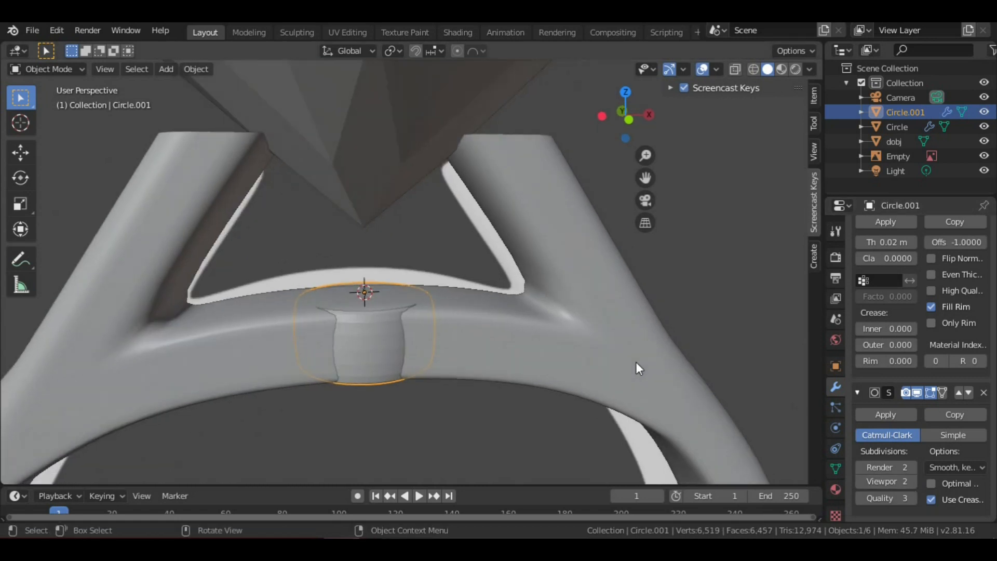
- Examine how the cylinder fits into the bridge in front view and in perspective, keeping the cylinder selected
key(KP_1)
scroll(497, 355, up, 4)
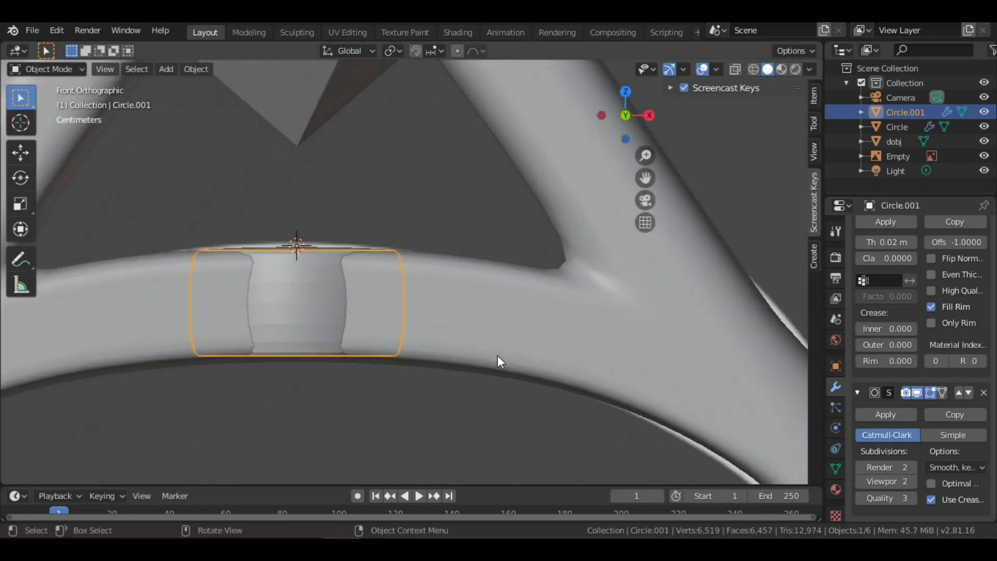
scroll(503, 313, down, 2)
key(alt+a)
middle_drag(426, 295, 405, 358)
scroll(388, 318, down, 5)
shift+middle_drag(484, 376, 383, 316)
scroll(400, 328, up, 4)
click(312, 369)
scroll(311, 370, down, 3)
scroll(312, 368, down, 1)
middle_drag(359, 348, 425, 274)
scroll(378, 339, up, 1)
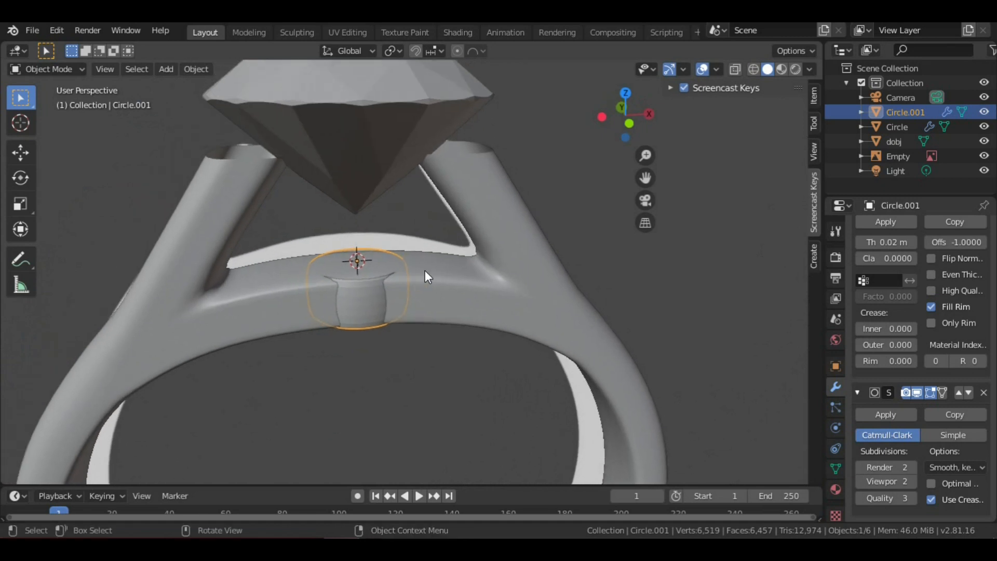
- Widen the cylinder by about 1.14 in X and Y, leaving out the Z axis
key(s)
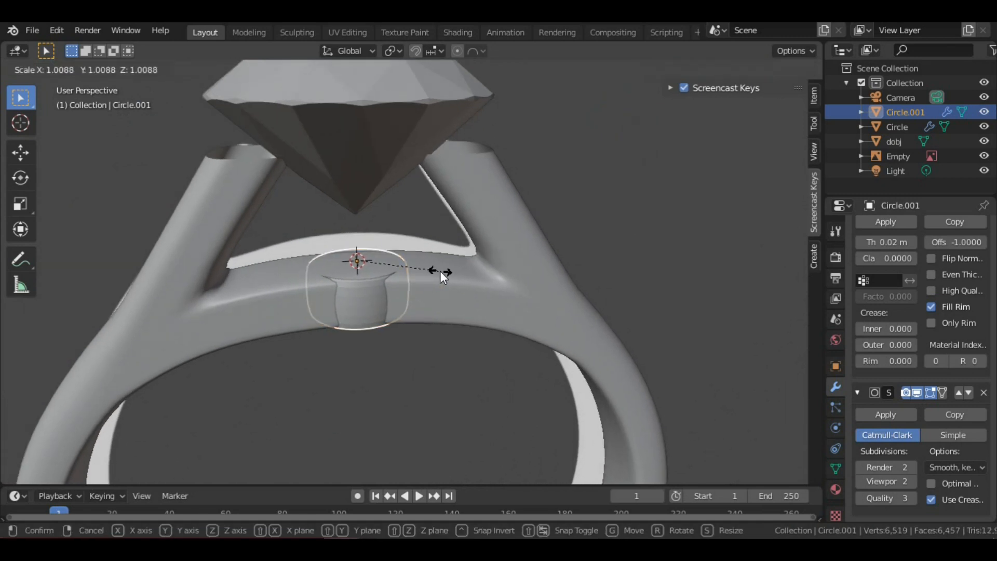
click(440, 271)
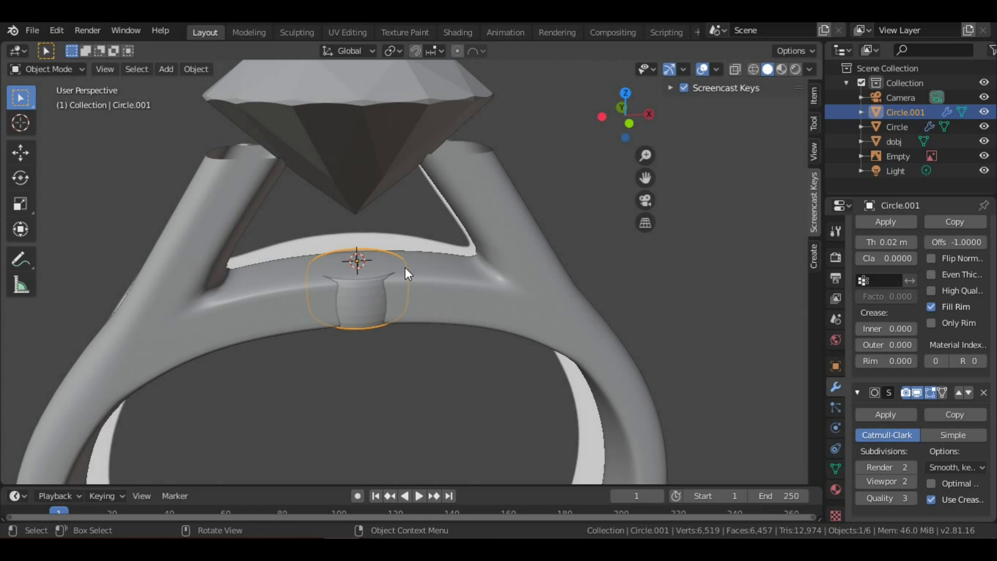
key(s)
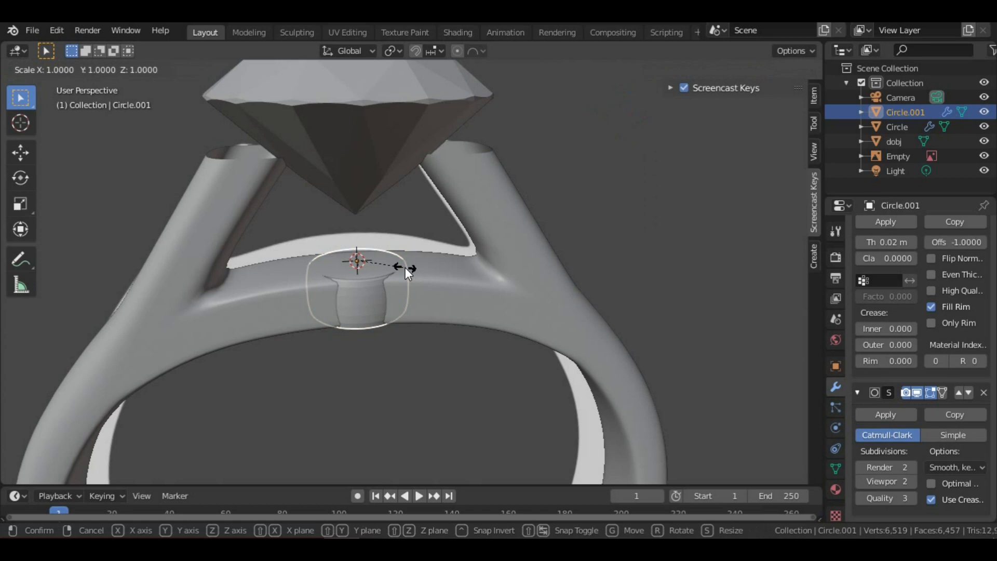
key(shift+z)
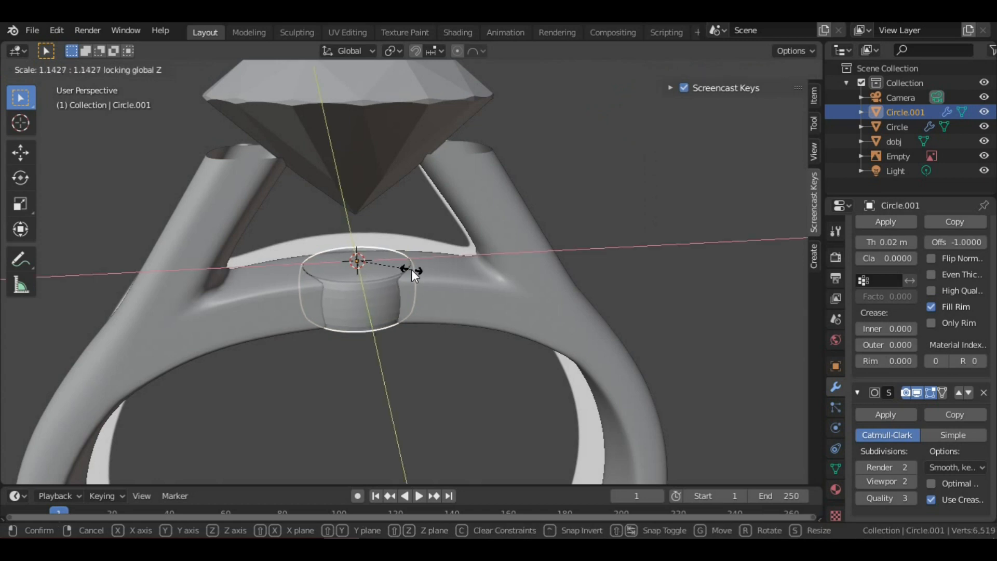
click(414, 270)
middle_drag(412, 271, 400, 254)
scroll(395, 298, up, 3)
scroll(401, 255, up, 1)
scroll(401, 254, down, 2)
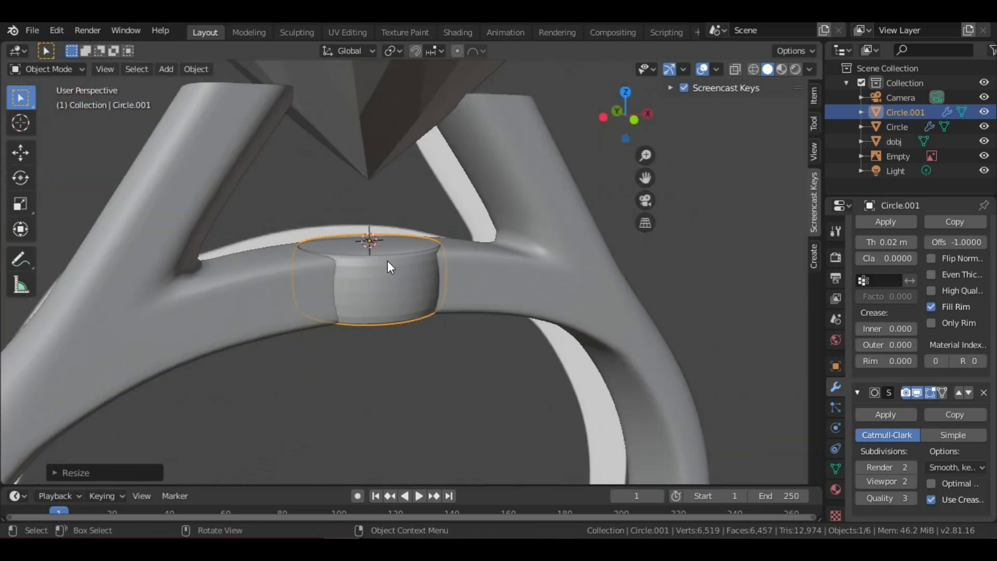
- Apply the scale transform of the widened cylinder
middle_drag(388, 261, 416, 279)
key(ctrl+a)
click(416, 276)
- Set the cylinder's shading to Shade Smooth
middle_drag(469, 297, 440, 264)
scroll(450, 287, up, 5)
scroll(470, 300, down, 6)
scroll(414, 247, up, 5)
scroll(441, 264, down, 1)
scroll(441, 264, down, 3)
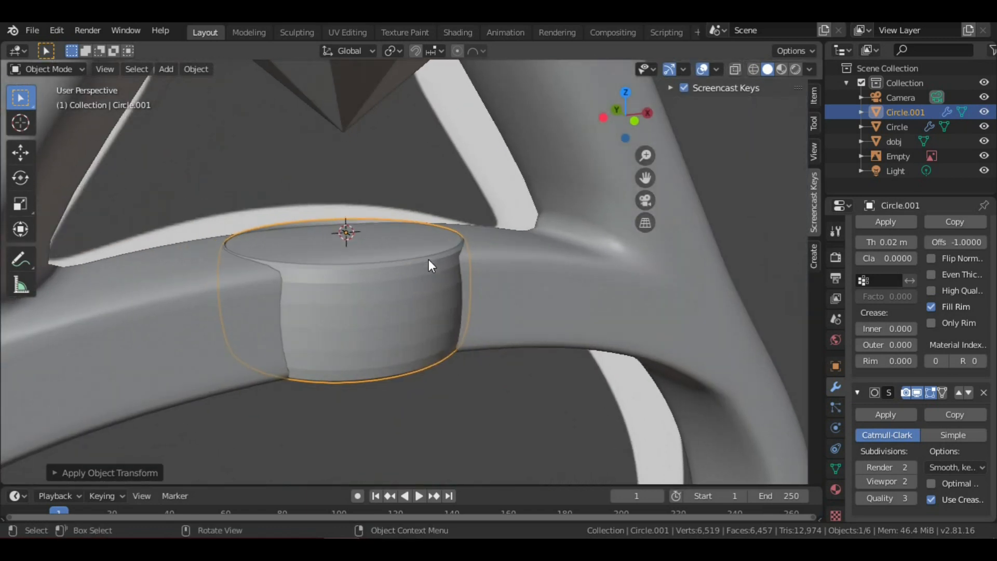
right_click(451, 211)
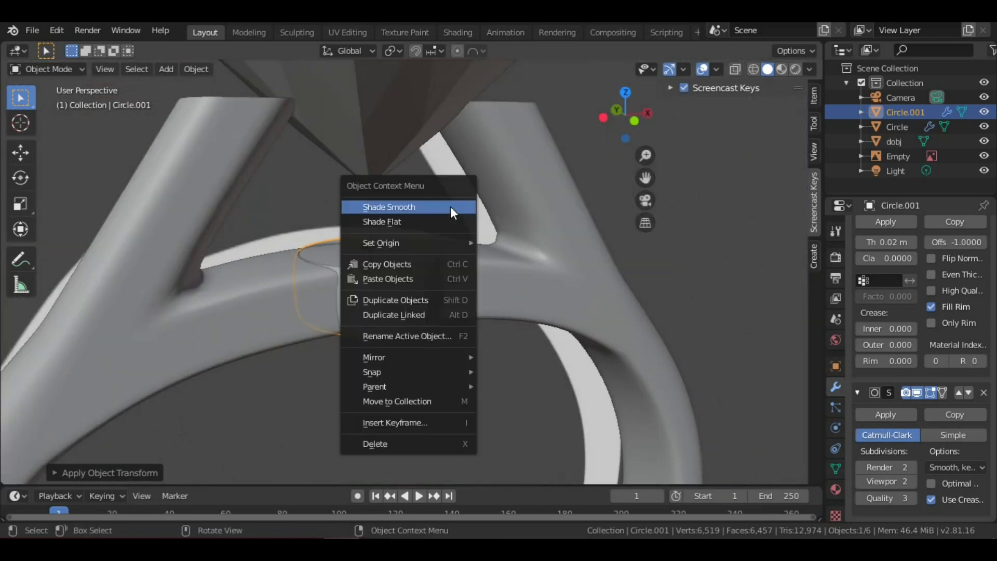
click(450, 206)
- Examine the smooth-shaded cylinder's rim and its overlap with the bridge from above
scroll(440, 216, up, 2)
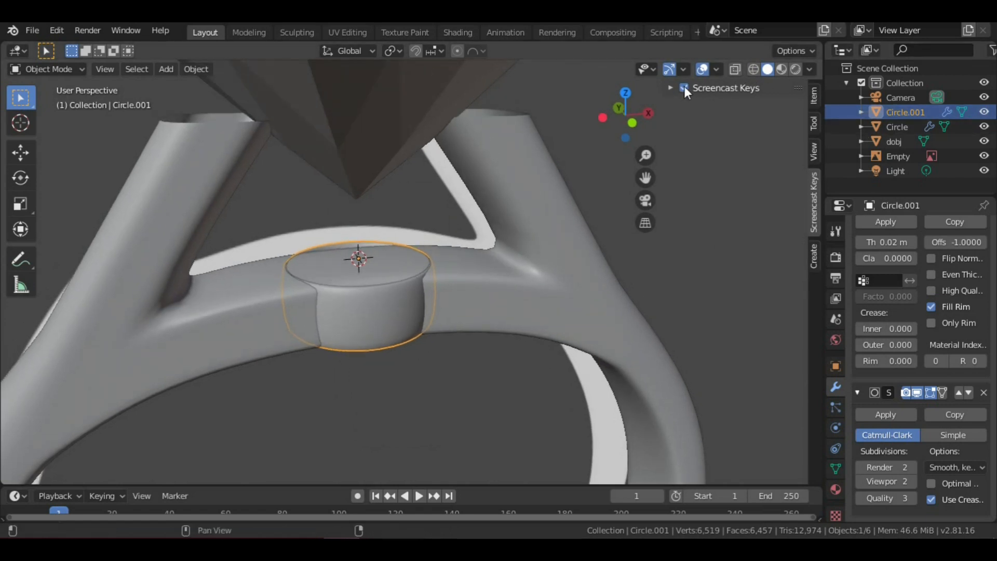
scroll(416, 278, up, 2)
middle_drag(416, 278, 441, 280)
scroll(435, 370, up, 1)
scroll(434, 369, down, 1)
shift+scroll(463, 335, up, 1)
middle_drag(441, 280, 413, 294)
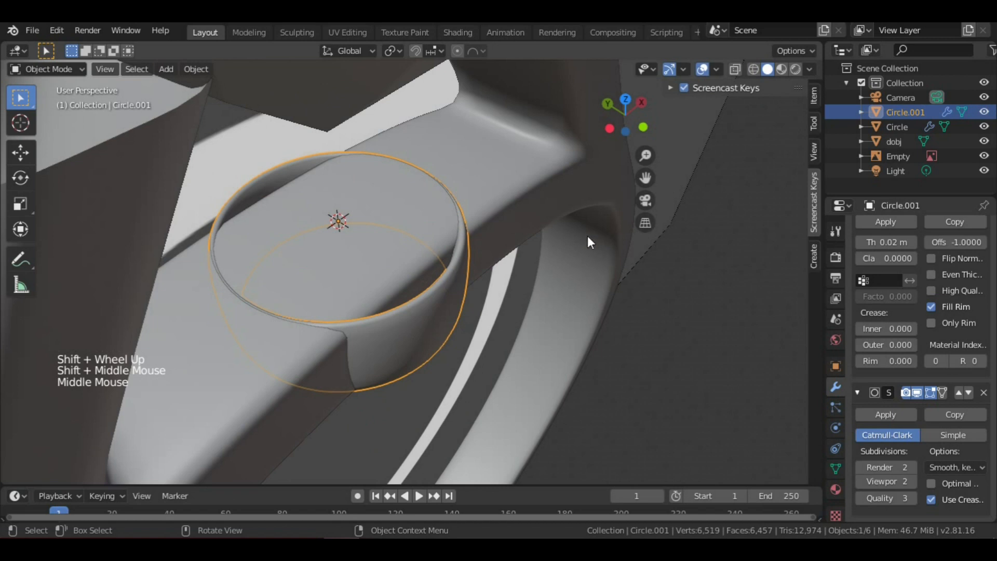
- Increase the cylinder's Solidify thickness to 0.06 m
scroll(902, 288, up, 1)
drag(878, 272, 888, 272)
scroll(478, 307, down, 3)
- Examine the thickened cylinder on the bridge beneath the diamond from several angles and distances
middle_drag(478, 307, 377, 201)
scroll(405, 241, up, 3)
scroll(479, 241, down, 3)
scroll(359, 208, up, 3)
scroll(360, 208, down, 4)
scroll(377, 202, up, 3)
scroll(395, 213, down, 1)
middle_drag(395, 214, 497, 210)
scroll(409, 267, up, 2)
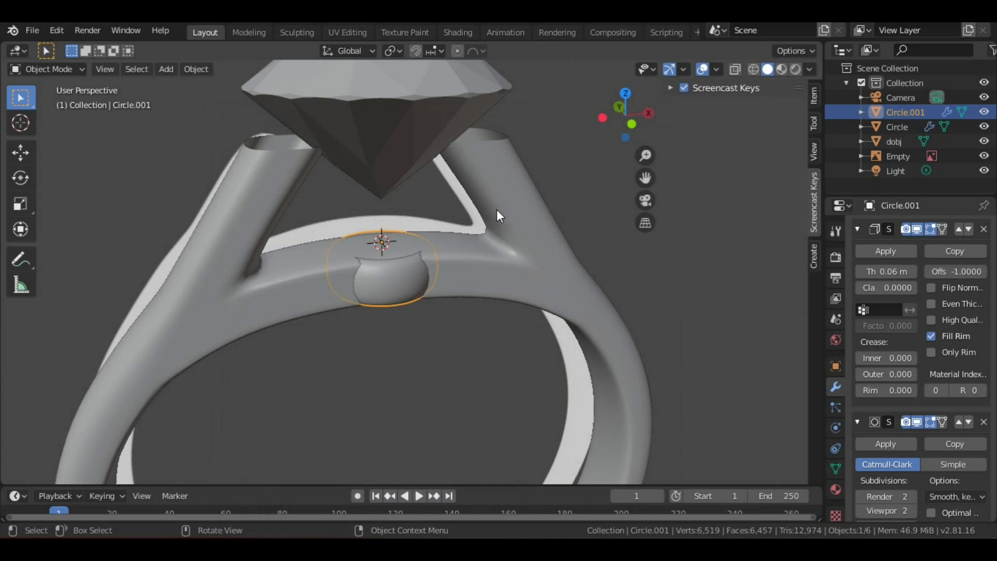
- Duplicate the bridge cylinder in the front view and raise the copy along Z to surround the diamond's lower part
click(497, 210)
key(KP_1)
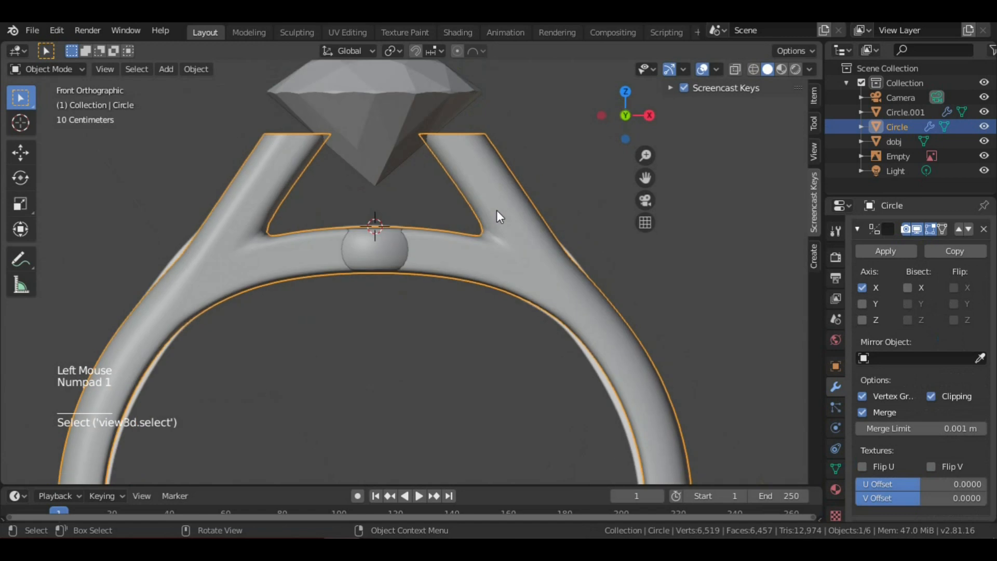
click(393, 235)
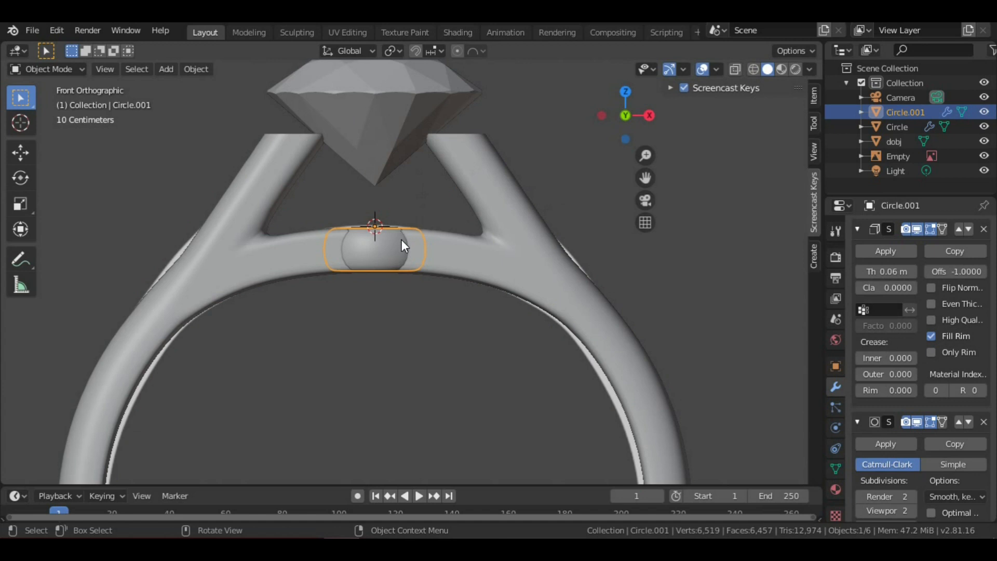
key(shift+d)
right_click(395, 182)
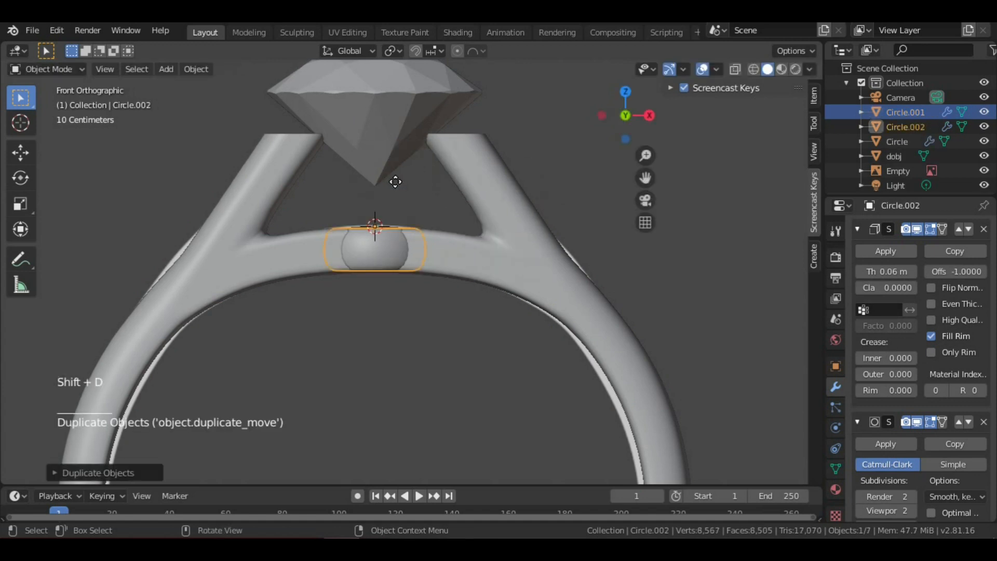
key(g)
key(z)
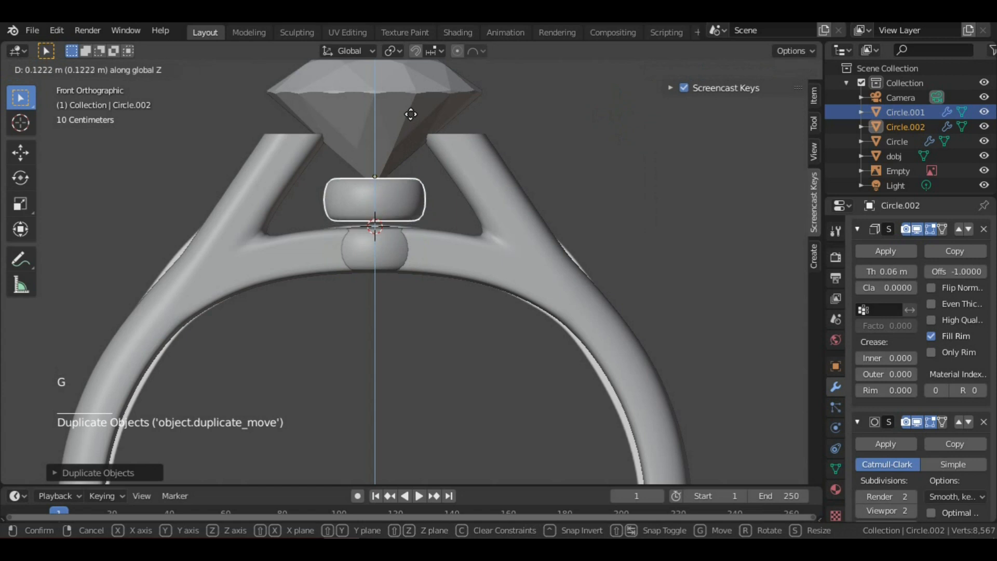
click(416, 68)
shift+middle_drag(431, 150, 435, 205)
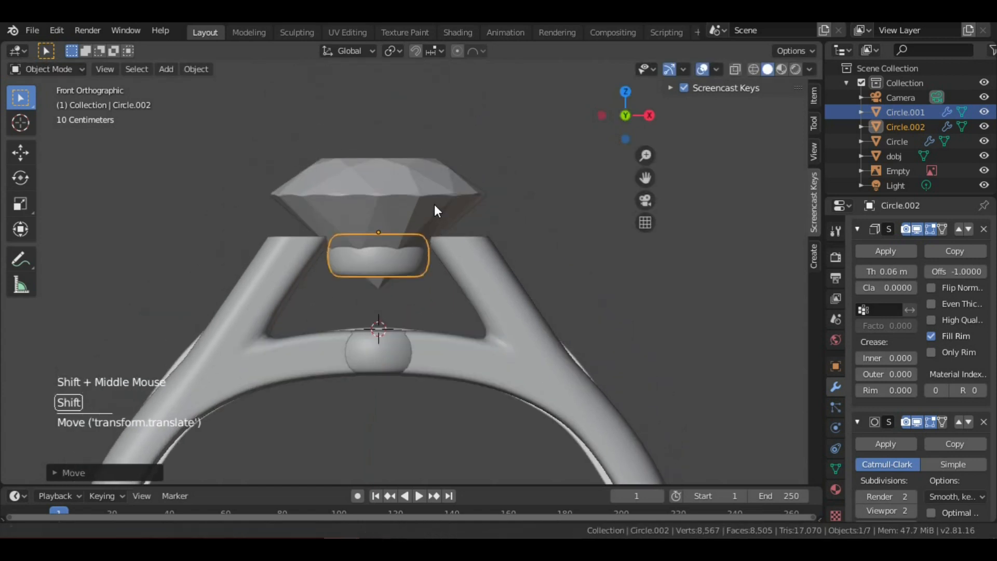
scroll(435, 209, up, 3)
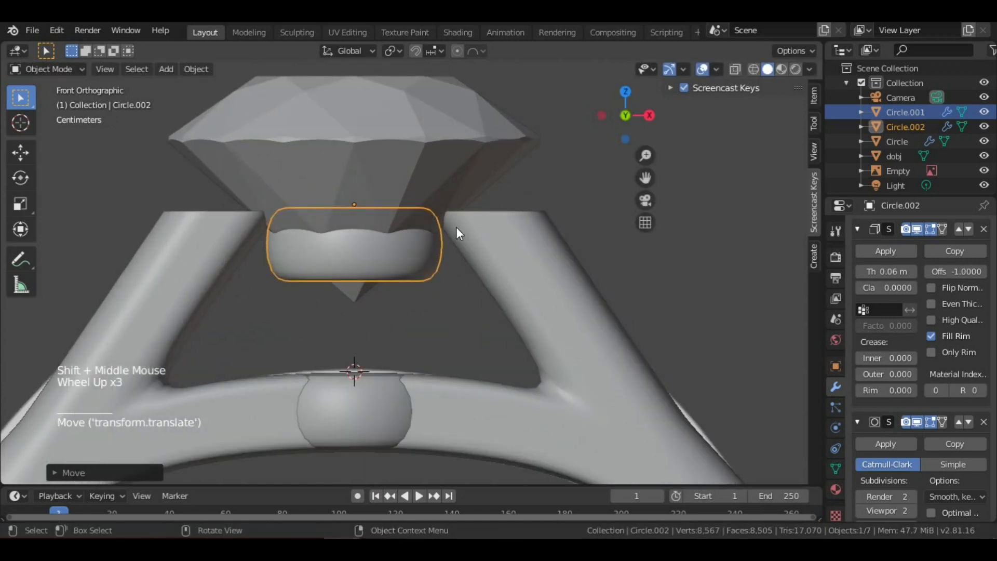
- Widen the duplicated cylinder in X and Y, leaving out the Z axis, until its sides reach into both prongs
scroll(456, 226, down, 2)
scroll(456, 227, up, 2)
scroll(455, 225, down, 2)
scroll(455, 225, up, 2)
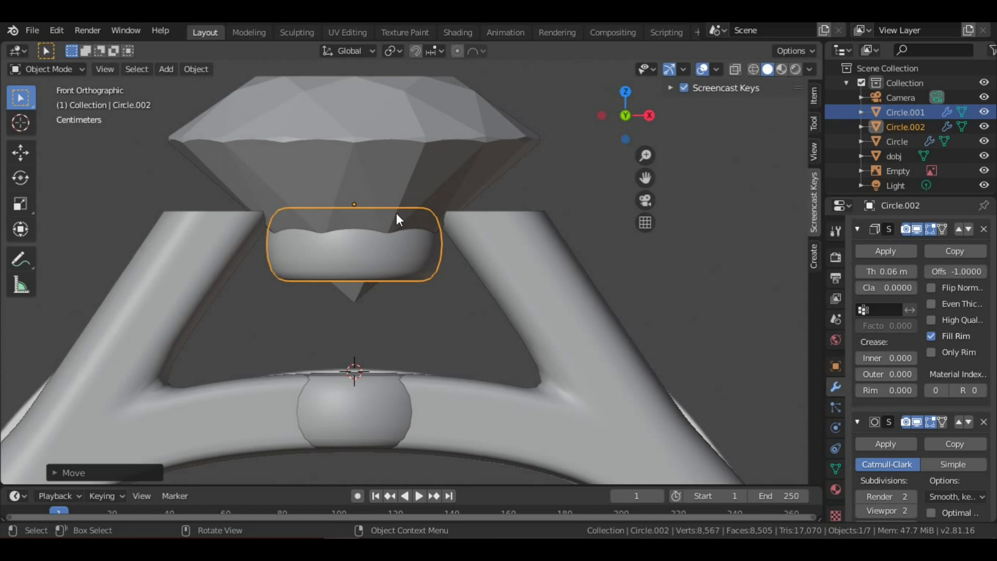
key(s)
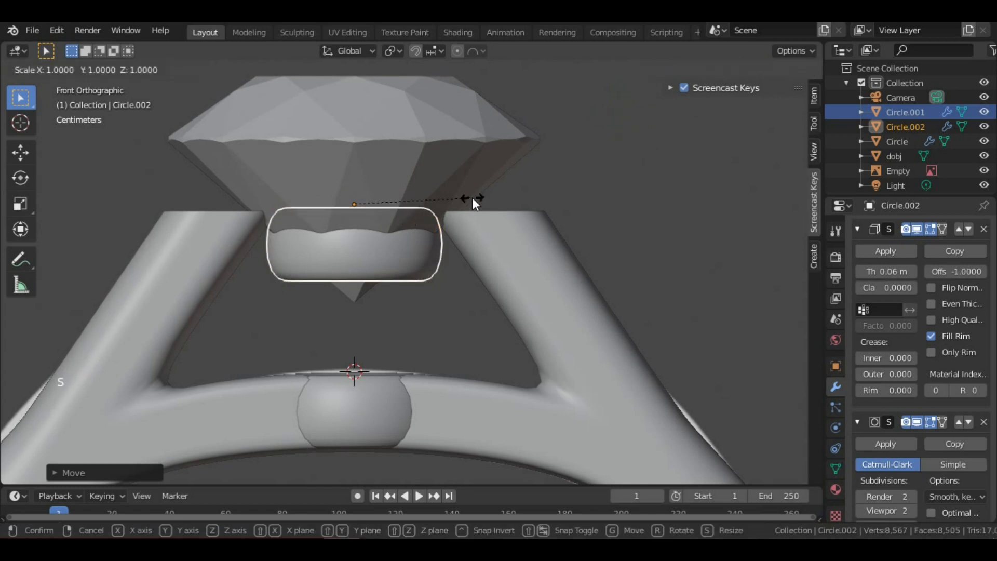
key(shift+z)
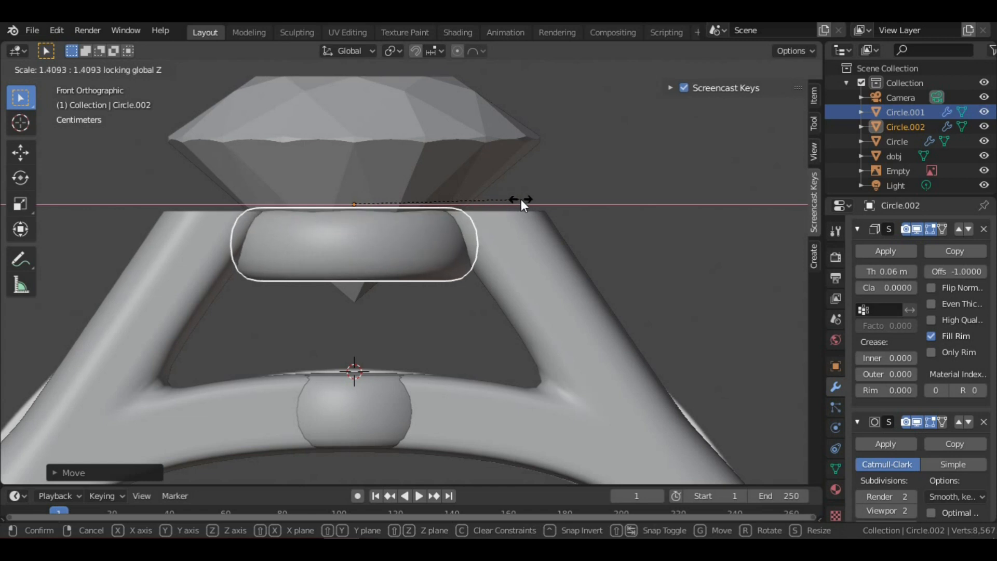
click(544, 201)
middle_drag(544, 202, 450, 214)
key(KP_1)
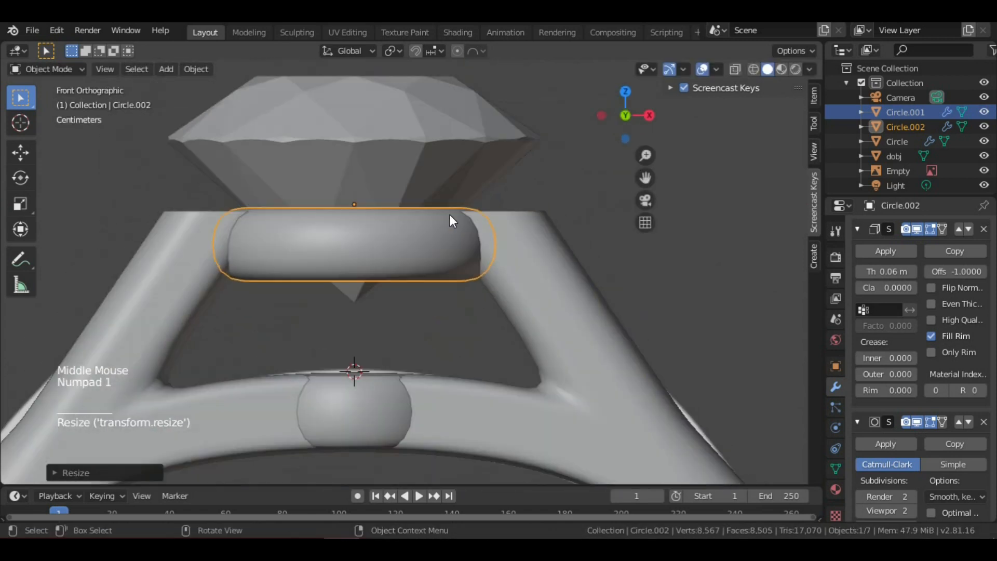
scroll(442, 213, up, 2)
scroll(433, 212, up, 1)
scroll(416, 189, down, 3)
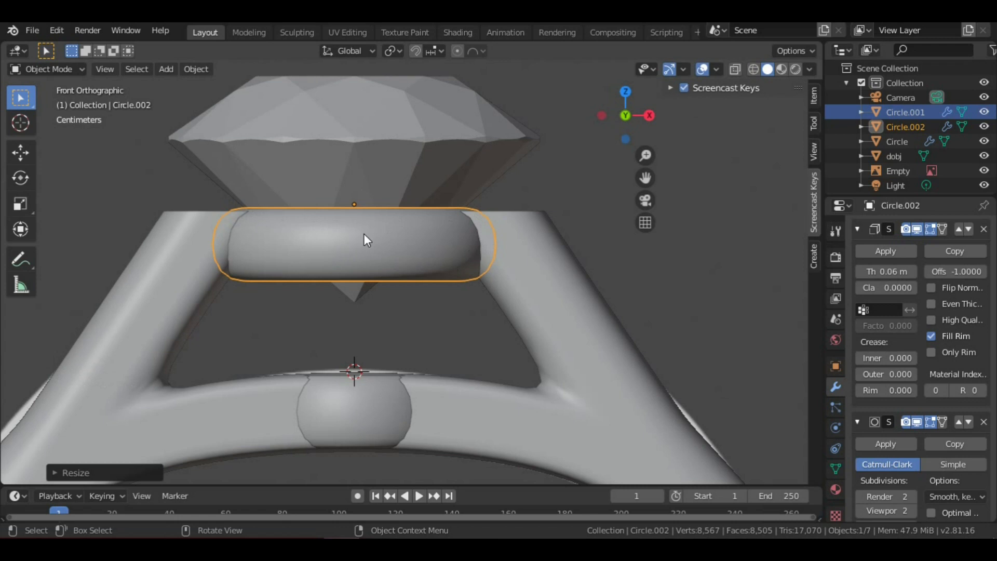
- Add two edge loops to the upper cylinder, one close to its top edge and one close to its bottom edge
key(Tab)
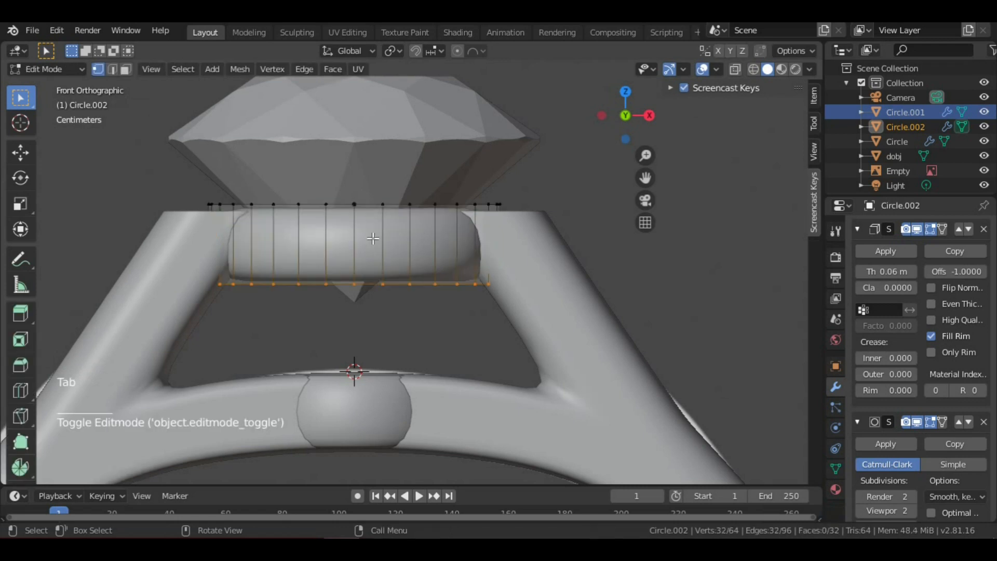
key(ctrl+r)
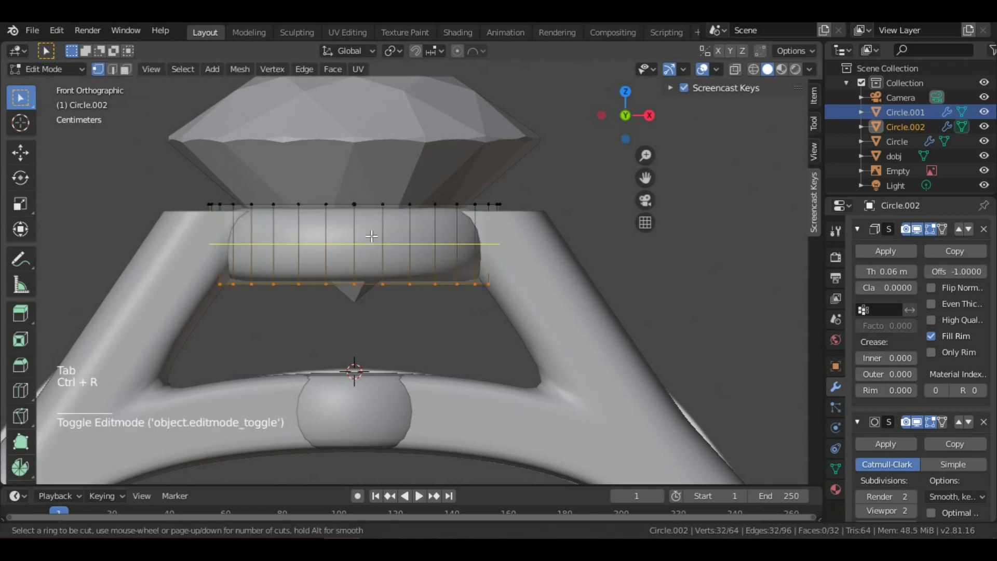
click(372, 236)
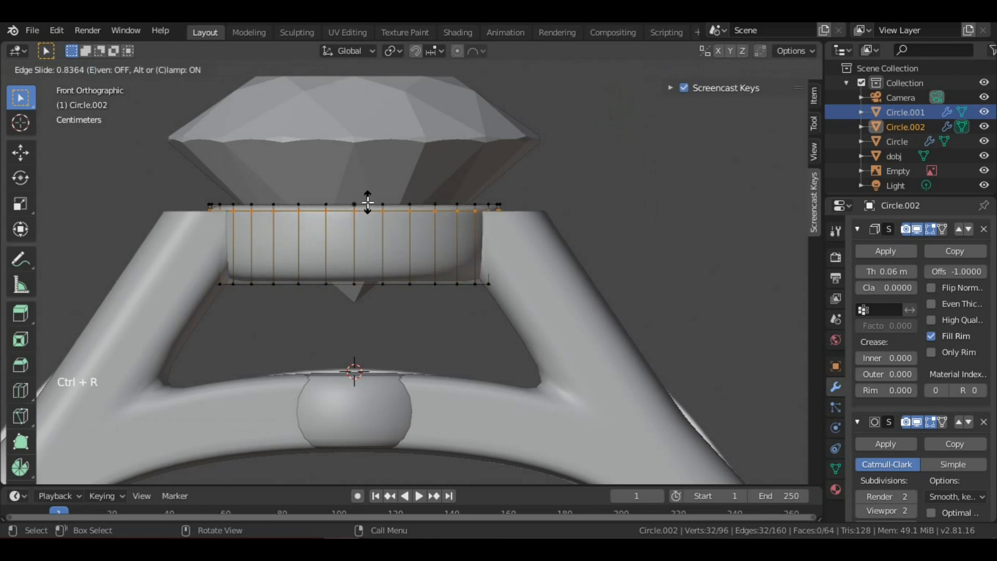
click(369, 202)
key(ctrl+r)
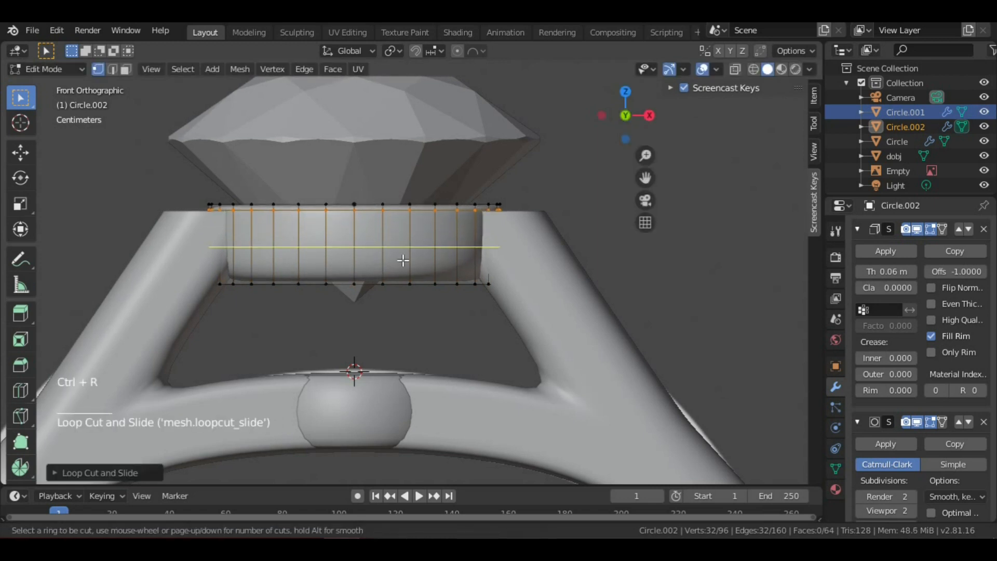
click(403, 260)
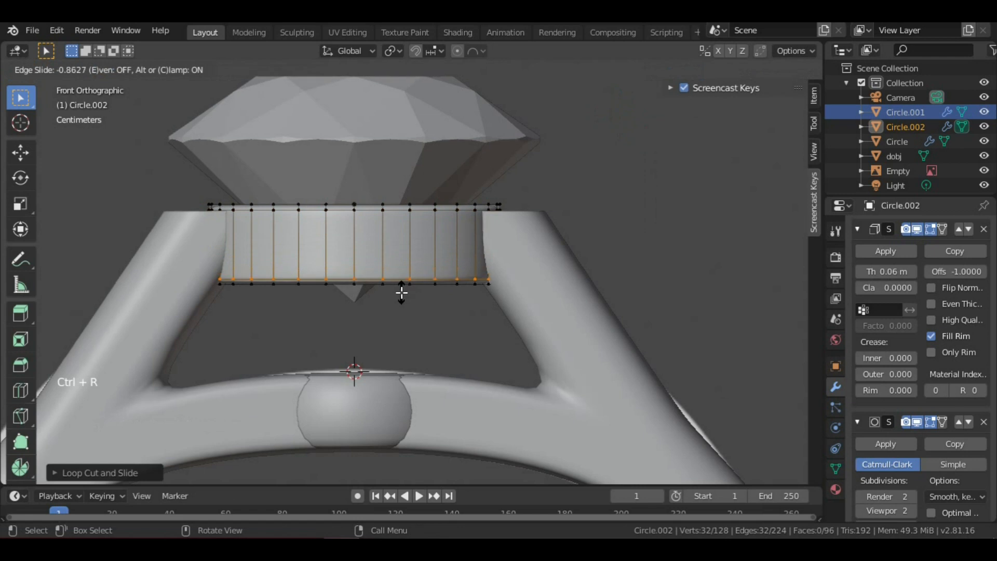
middle_drag(399, 294, 426, 296)
scroll(383, 396, down, 4)
key(Tab)
- Scale the diamond down uniformly so it is only slightly wider than the upper cylinder
scroll(380, 273, up, 3)
middle_drag(381, 273, 453, 330)
scroll(418, 226, down, 3)
middle_drag(419, 225, 472, 278)
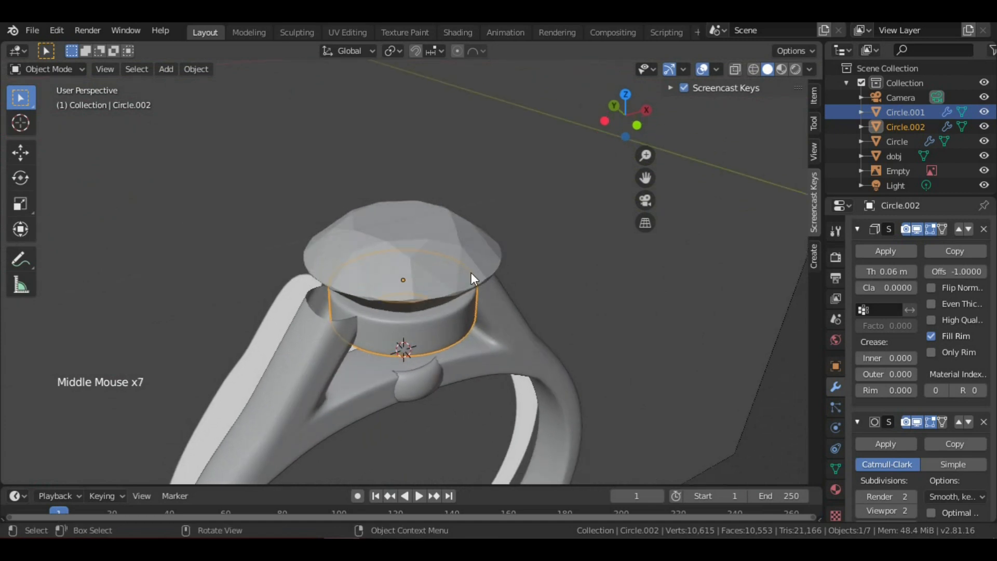
click(472, 273)
click(471, 273)
click(471, 272)
click(469, 271)
key(s)
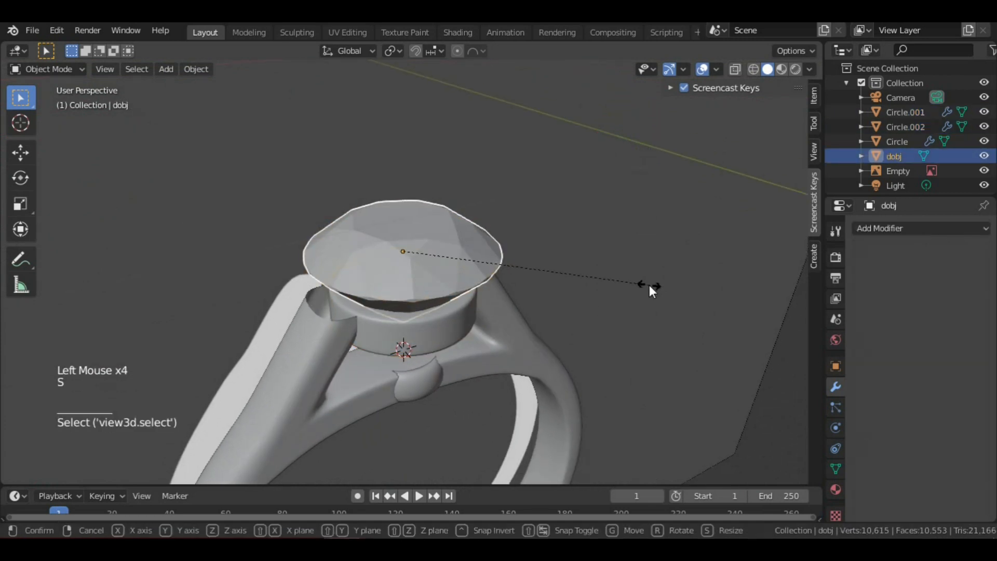
click(597, 270)
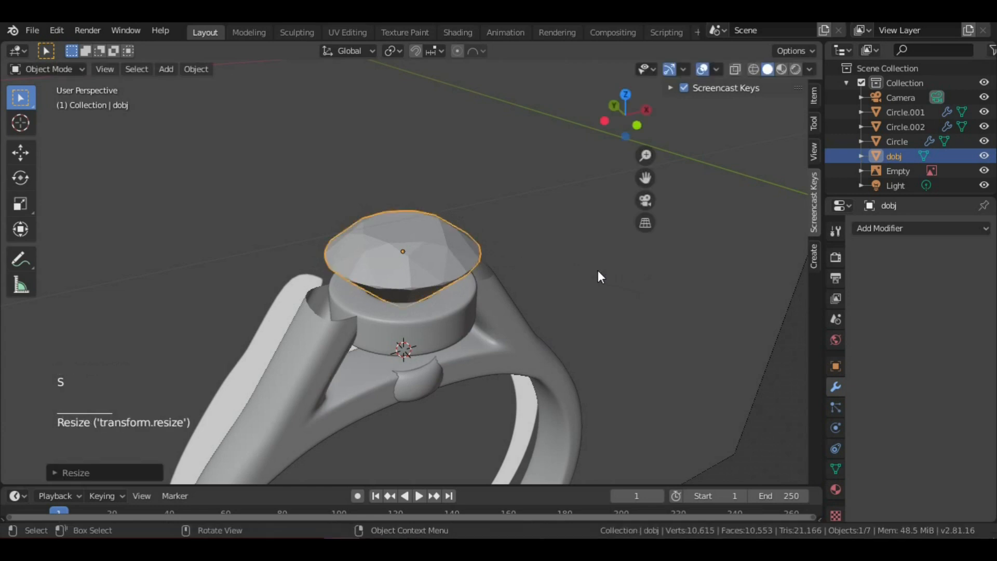
- Narrow the upper cylinder to about 0.84 in X and Y, leaving out the Z axis
middle_drag(597, 270, 484, 236)
click(393, 276)
middle_drag(394, 276, 439, 280)
scroll(444, 285, up, 1)
scroll(443, 288, up, 2)
scroll(439, 281, down, 1)
middle_drag(439, 280, 434, 272)
key(s)
key(shift+z)
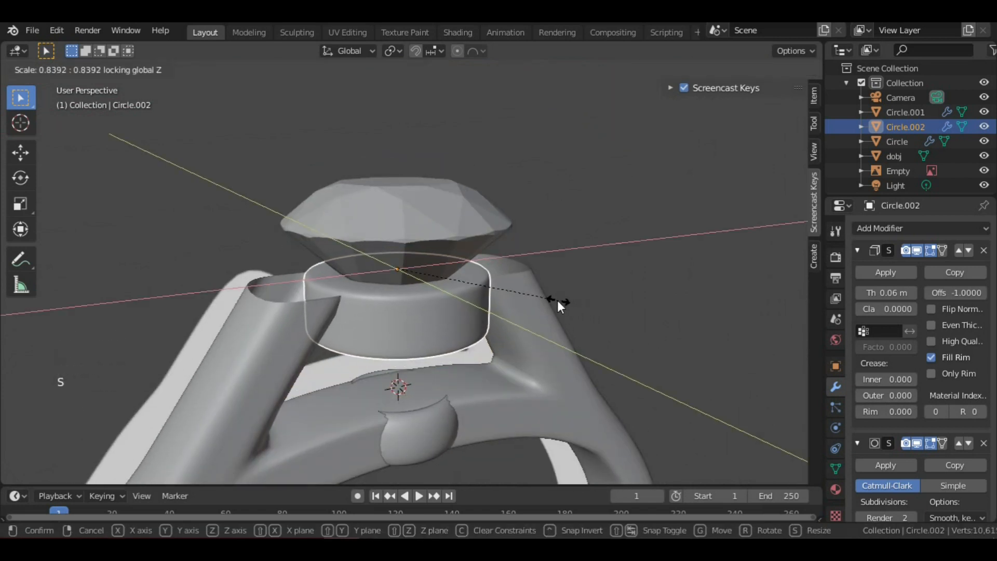
click(556, 301)
middle_drag(547, 295, 528, 260)
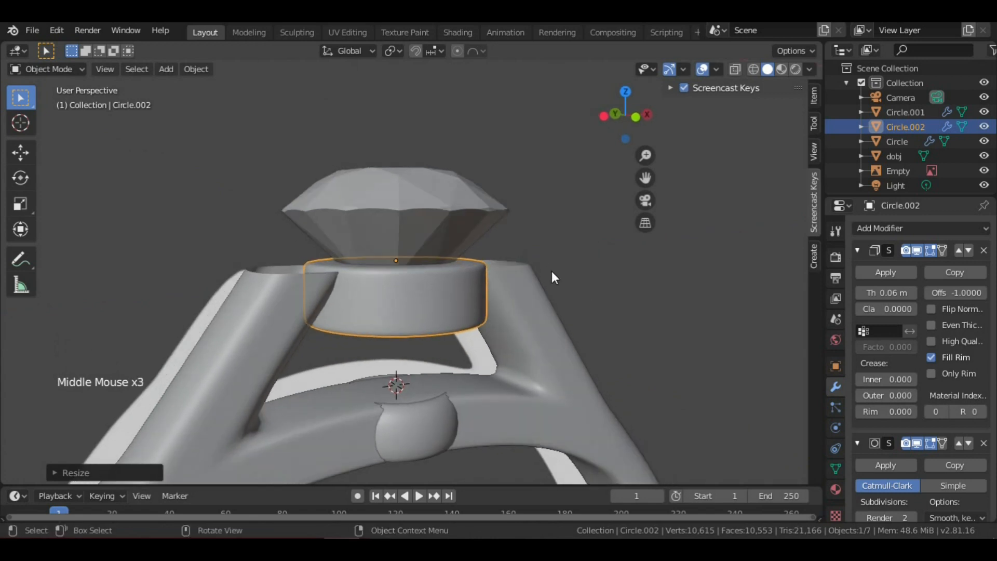
- Reduce the upper cylinder's height by scaling it along the Z axis only
key(s)
key(z)
click(502, 273)
middle_drag(502, 273, 441, 215)
scroll(463, 261, down, 3)
scroll(465, 249, up, 3)
scroll(463, 182, down, 3)
scroll(438, 238, up, 2)
- Lower the diamond along Z so it sits in the upper cylinder
click(428, 237)
scroll(435, 235, down, 1)
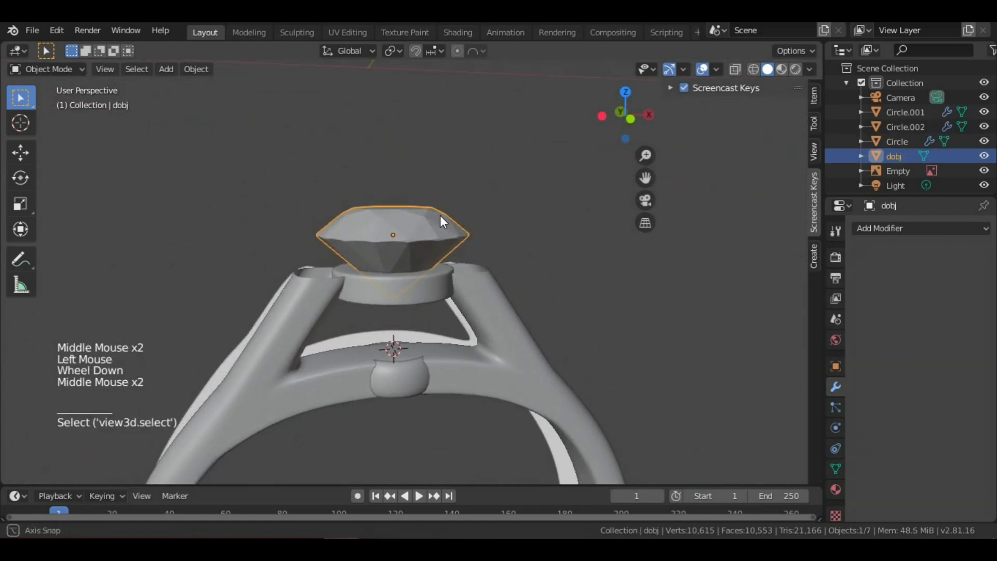
key(g)
key(z)
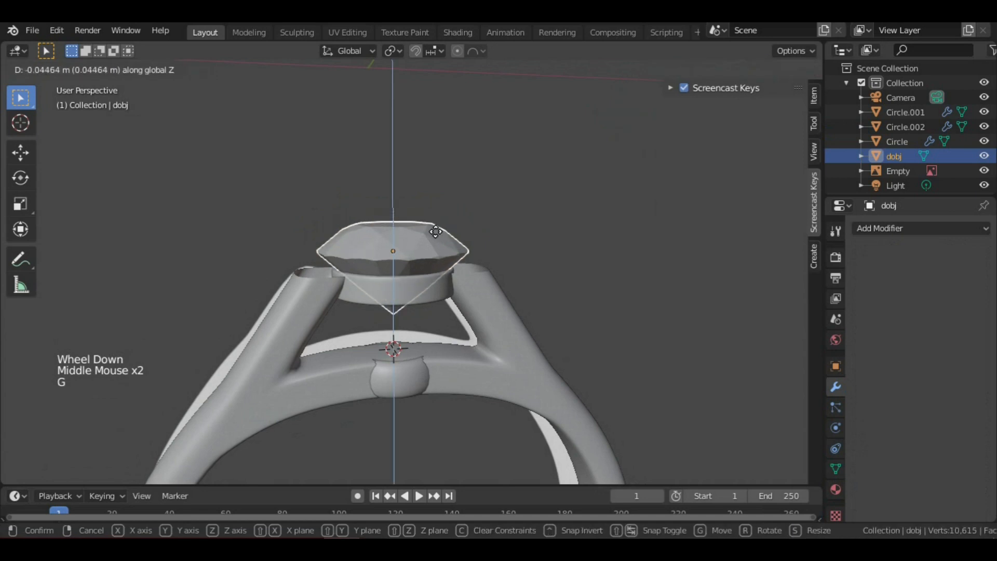
click(429, 239)
middle_drag(428, 239, 535, 296)
scroll(457, 297, up, 3)
scroll(452, 221, down, 3)
scroll(450, 257, up, 2)
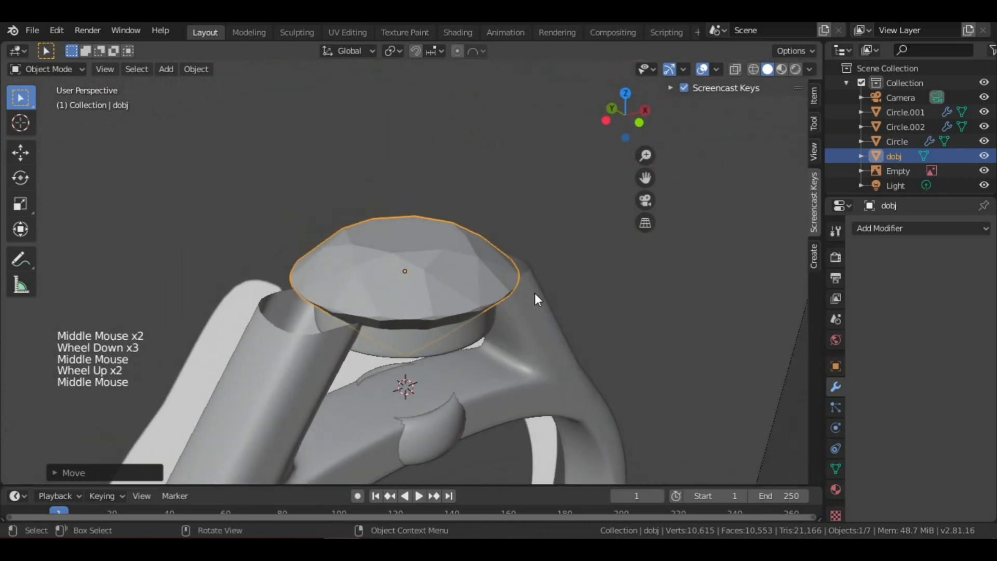
- Scale the diamond uniformly to about 0.8 so its rim fits the upper cylinder
key(s)
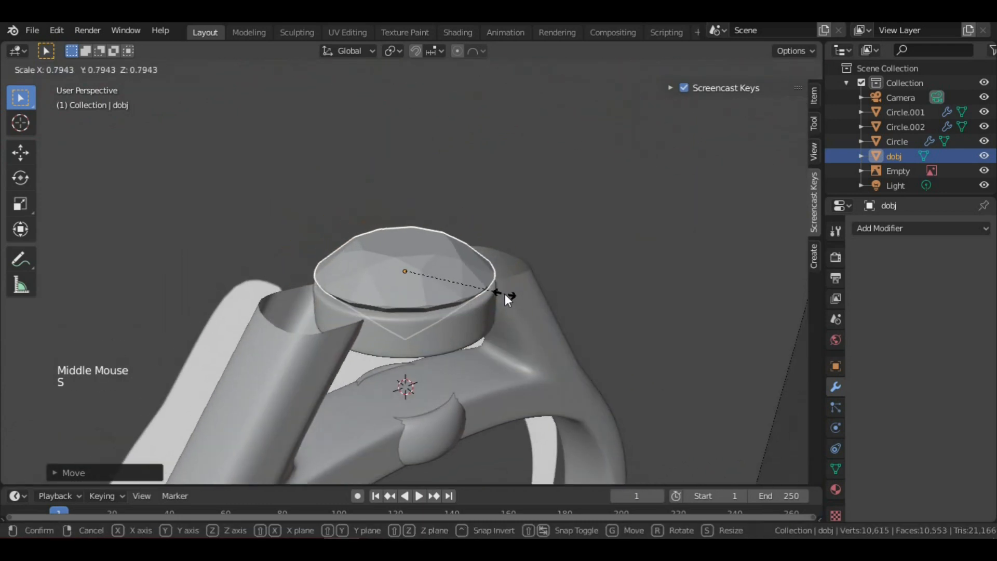
click(512, 294)
middle_drag(512, 294, 424, 279)
scroll(467, 273, down, 1)
scroll(450, 294, up, 2)
- Raise the diamond's bottom tip vertex about 0.06 m along Z into the cylinder, using proportional editing with a size of 0.08
key(Tab)
click(407, 358)
scroll(446, 334, up, 2)
scroll(442, 332, down, 3)
scroll(438, 345, up, 1)
middle_drag(479, 323, 433, 324)
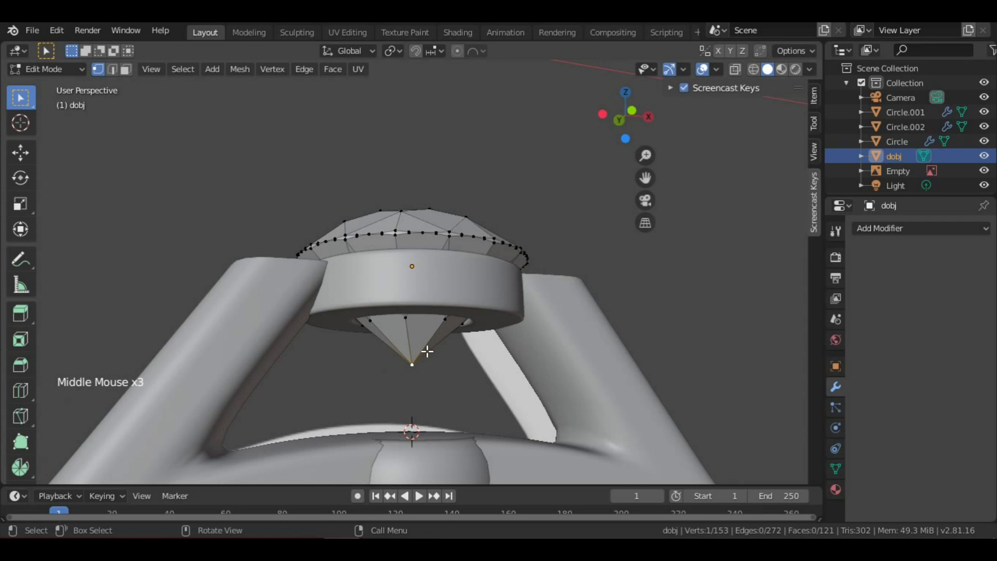
key(o)
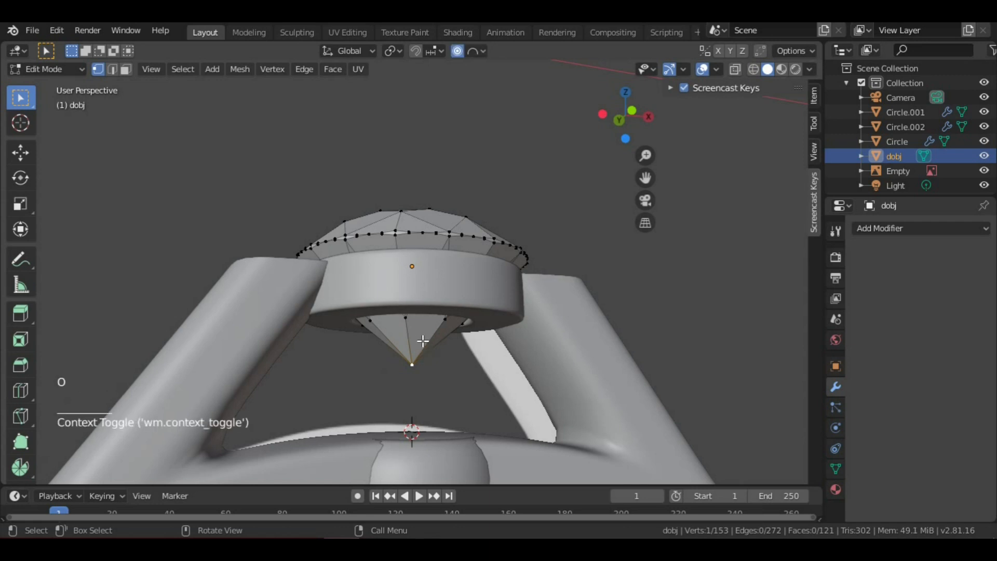
key(g)
key(z)
scroll(421, 332, up, 10)
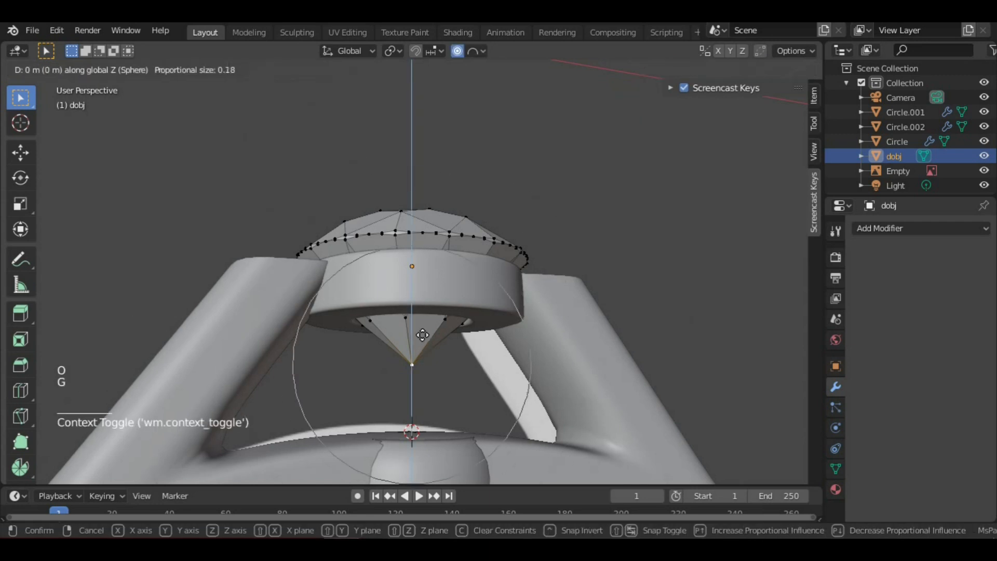
scroll(418, 300, up, 5)
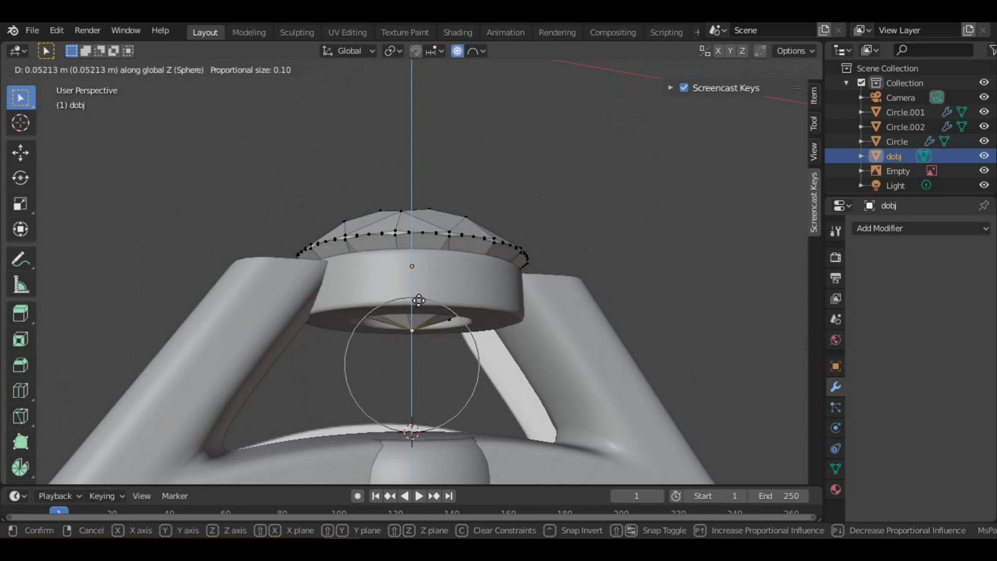
scroll(419, 299, down, 1)
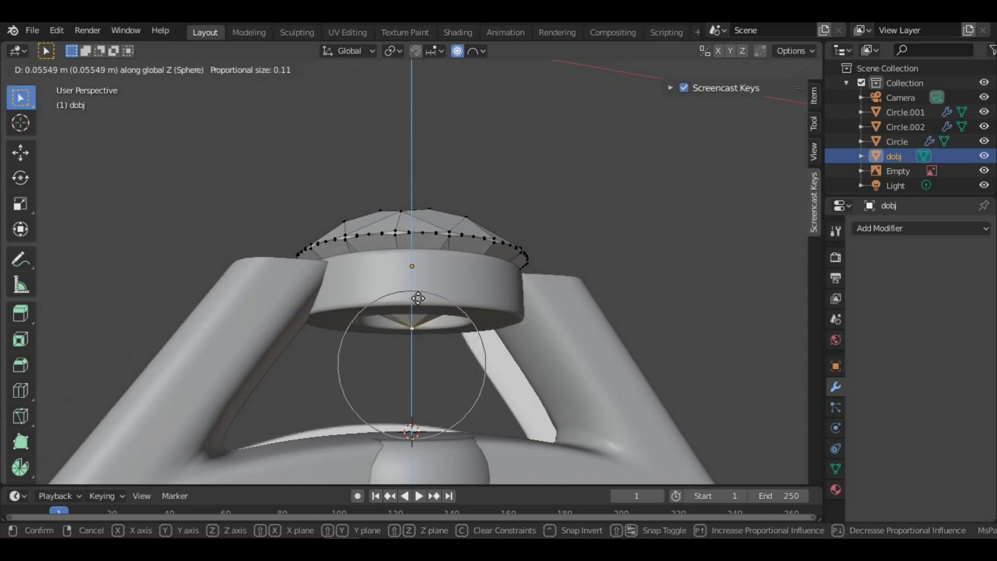
scroll(418, 299, up, 3)
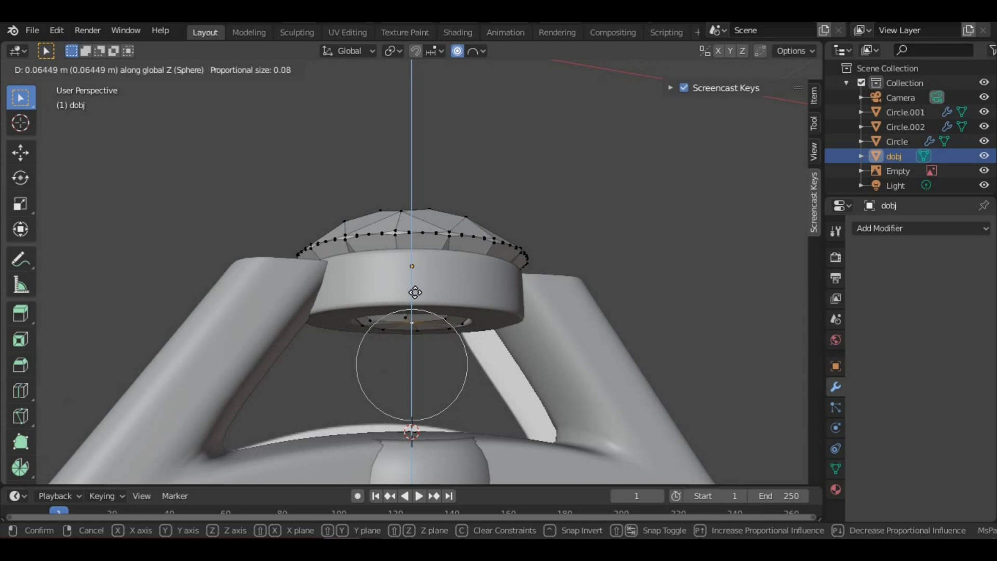
click(415, 294)
scroll(411, 311, down, 4)
key(Tab)
- Examine the seated diamond and its cylinder from several angles and distances, and clear the selection
middle_drag(407, 318, 444, 265)
scroll(401, 287, up, 4)
scroll(401, 287, up, 1)
scroll(459, 249, down, 3)
scroll(434, 293, up, 3)
scroll(448, 320, down, 2)
scroll(444, 283, down, 2)
scroll(443, 282, up, 2)
scroll(420, 281, down, 2)
middle_drag(439, 304, 445, 280)
key(alt+a)
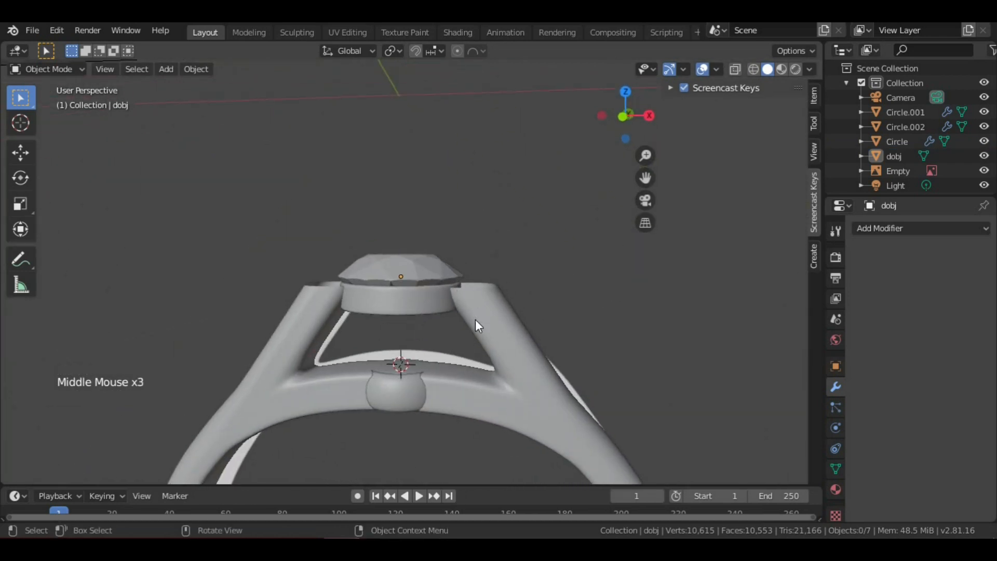
- Select the edge loop at the open end of the band's +X prong and open the proportional editing falloff options
click(490, 308)
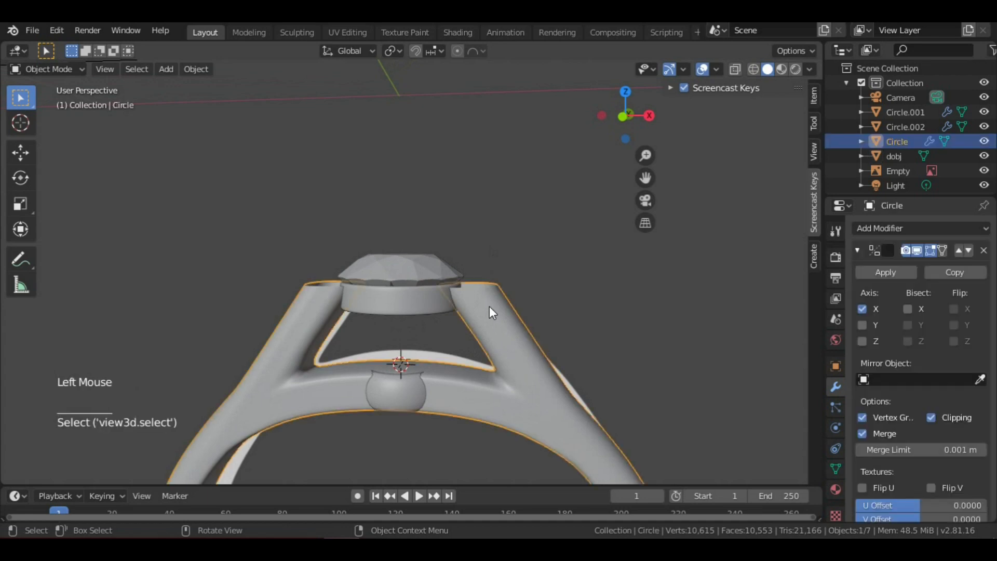
key(Tab)
middle_drag(504, 247, 494, 261)
scroll(494, 253, up, 2)
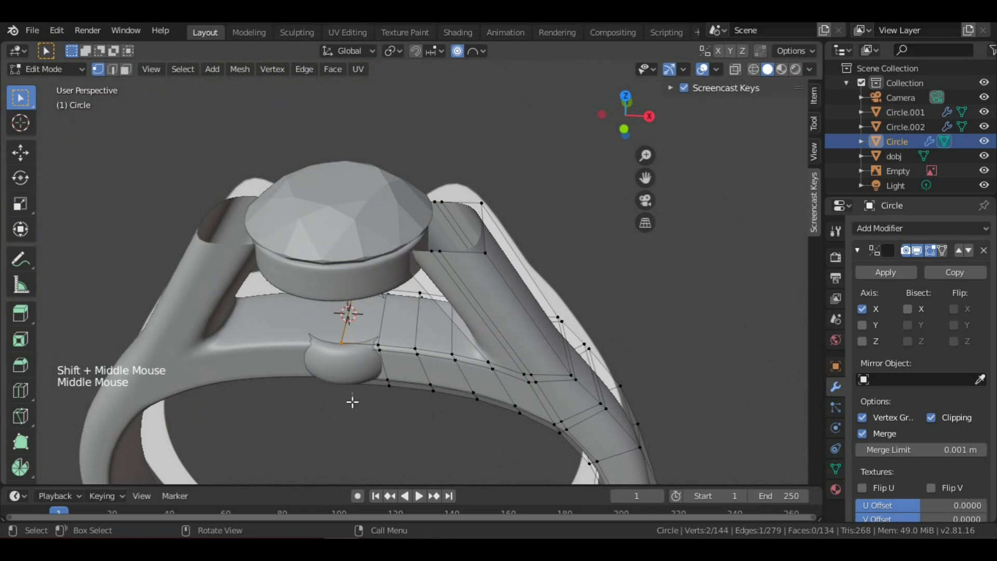
key(alt+a)
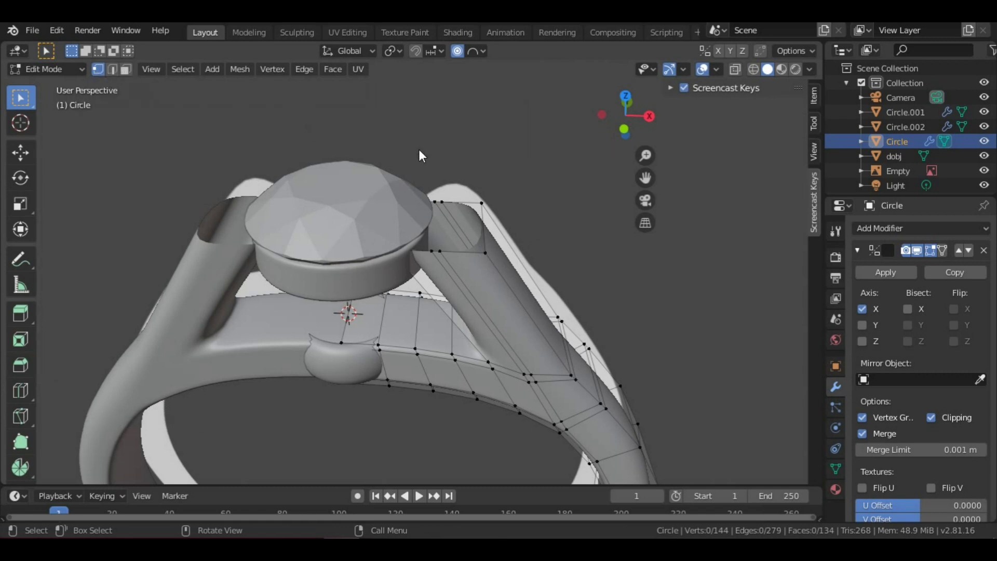
alt+click(471, 253)
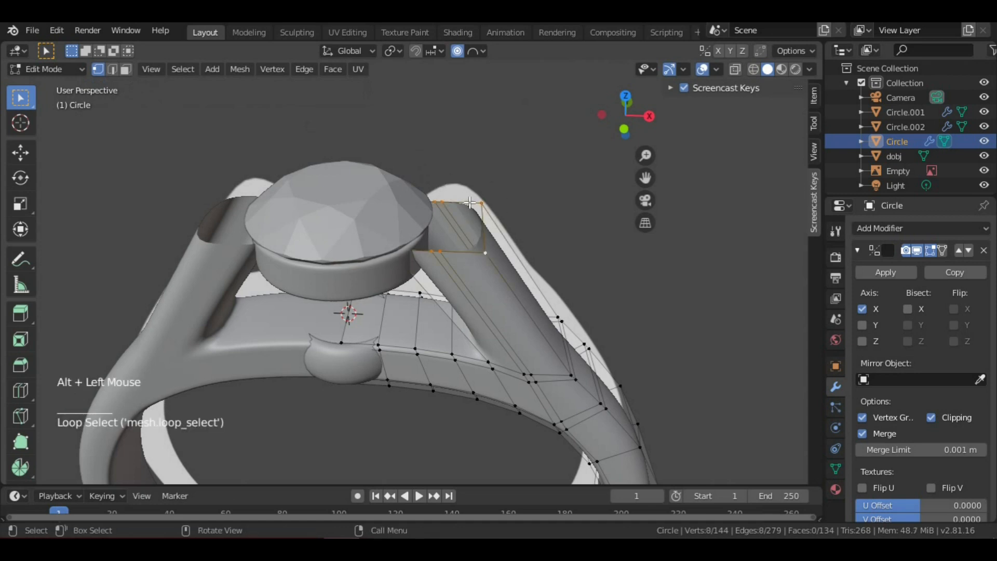
click(478, 50)
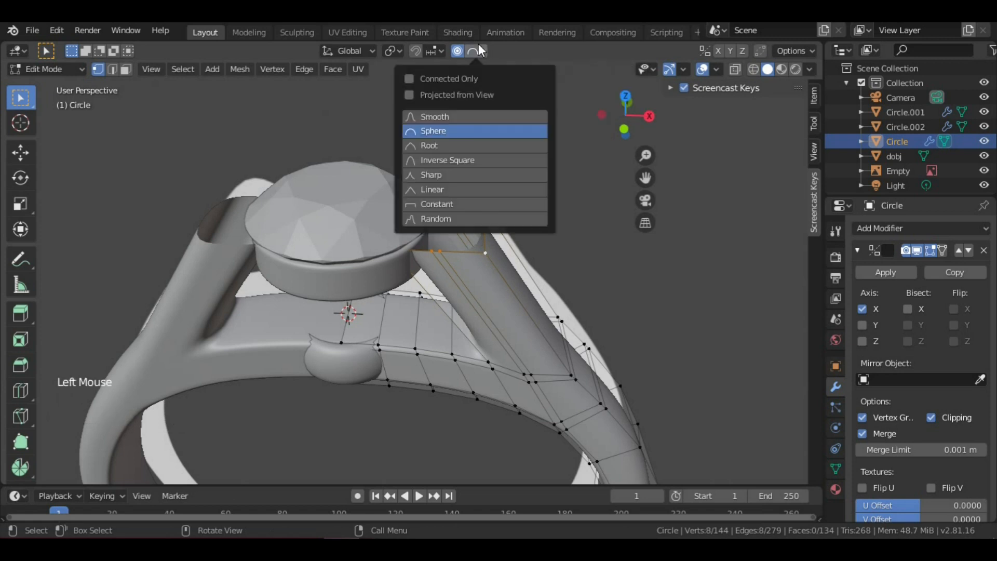
- Switch the proportional editing falloff to Smooth and scale down the selected end of the ring's support arm
click(435, 118)
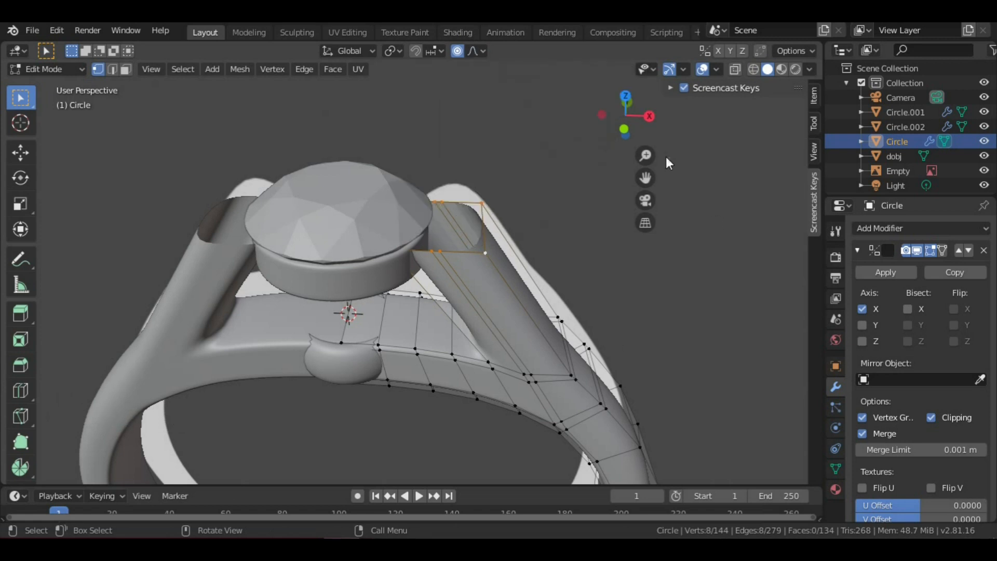
key(s)
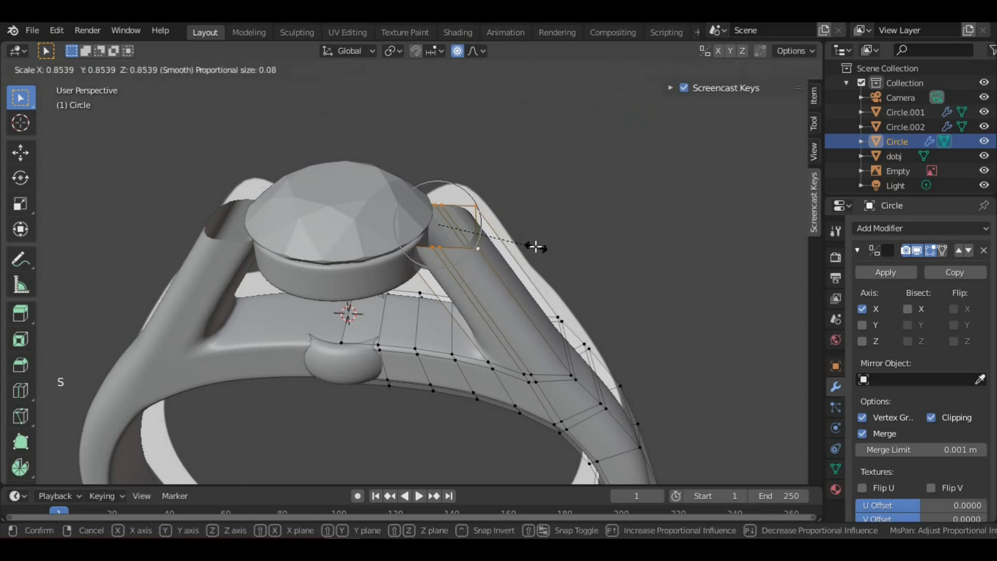
click(482, 240)
middle_drag(482, 240, 483, 229)
shift+middle_drag(483, 229, 483, 218)
scroll(483, 210, up, 2)
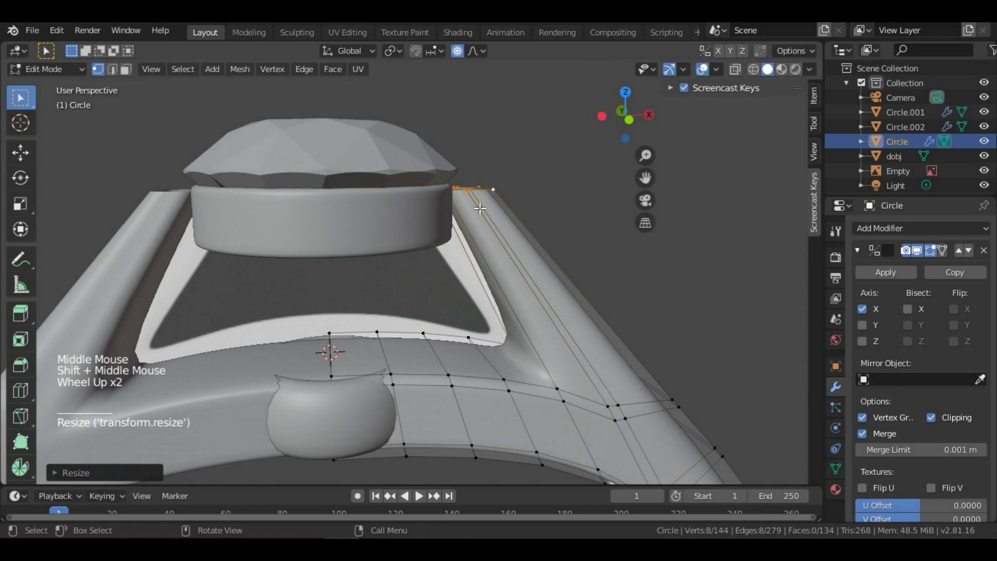
- Move the selected arm end inward against the stone's bezel with proportional editing and return to Object Mode
key(g)
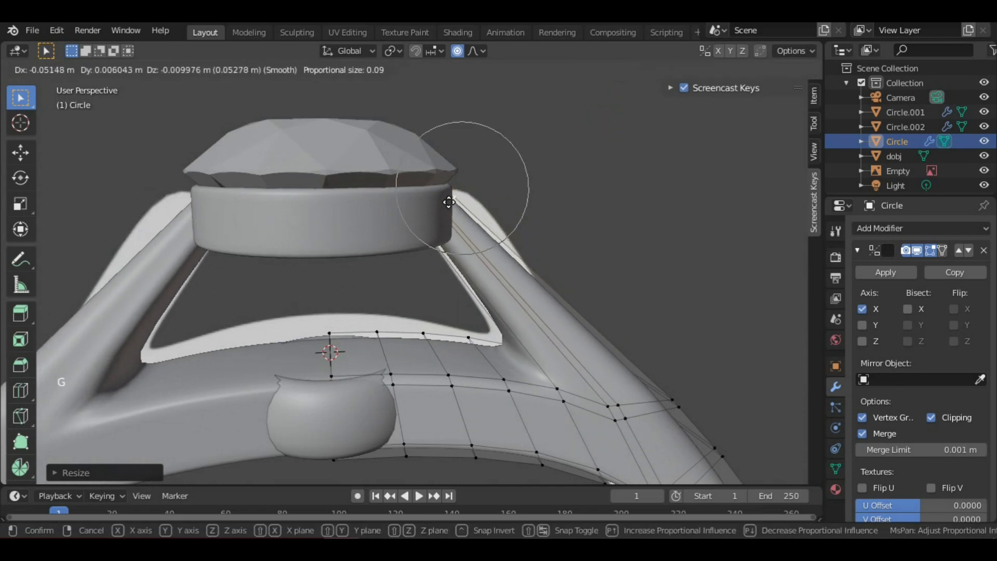
click(445, 201)
scroll(478, 238, down, 5)
key(Tab)
- Delete the reference image empty behind the ring
scroll(476, 250, up, 2)
scroll(472, 248, down, 6)
mouse_move(470, 246)
middle_down()
mouse_move(432, 255)
mouse_move(514, 261)
mouse_move(448, 257)
mouse_move(452, 227)
mouse_move(478, 258)
middle_up()
scroll(432, 255, up, 4)
scroll(449, 252, down, 3)
scroll(452, 227, down, 5)
scroll(452, 262, up, 1)
middle_drag(465, 358, 475, 264)
click(493, 228)
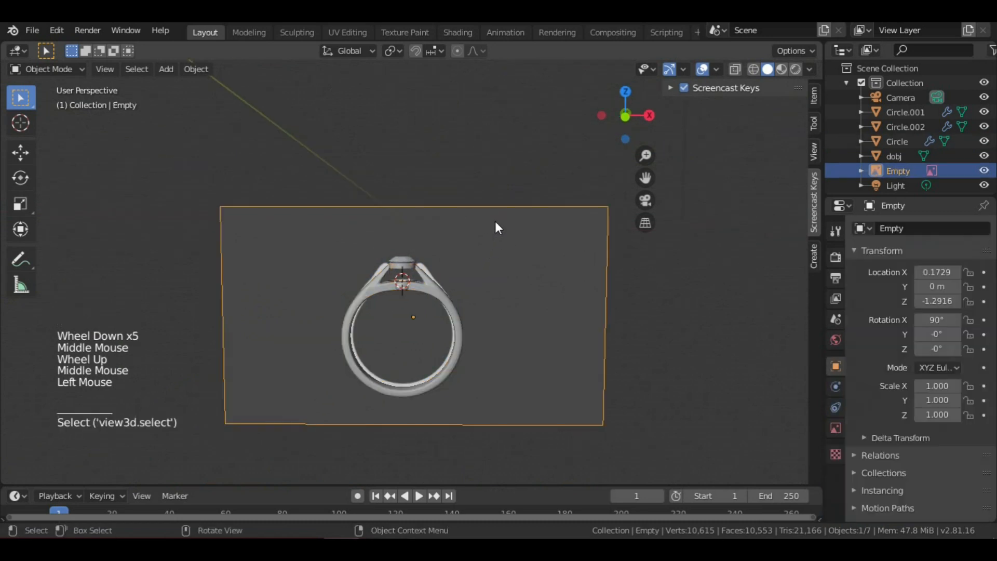
key(x)
click(528, 139)
- Examine the ring's arms and stone setting up close and from several angles
middle_drag(528, 139, 487, 220)
scroll(501, 242, up, 3)
scroll(422, 246, up, 5)
scroll(393, 208, down, 4)
middle_drag(391, 218, 407, 289)
scroll(434, 282, up, 4)
scroll(476, 292, up, 4)
scroll(411, 289, down, 3)
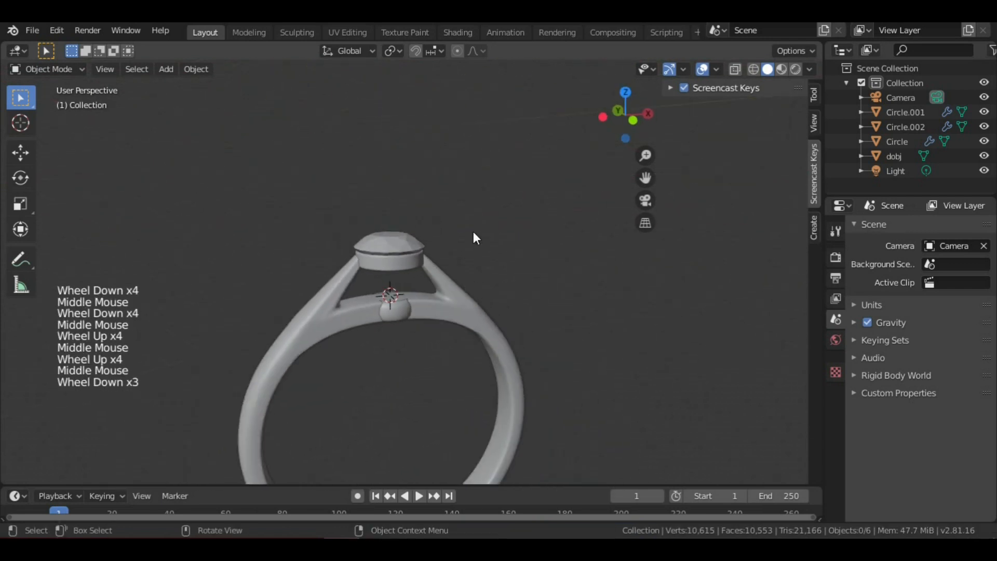
- Save the file under the new name ring2.blend in the Ring folder
click(34, 31)
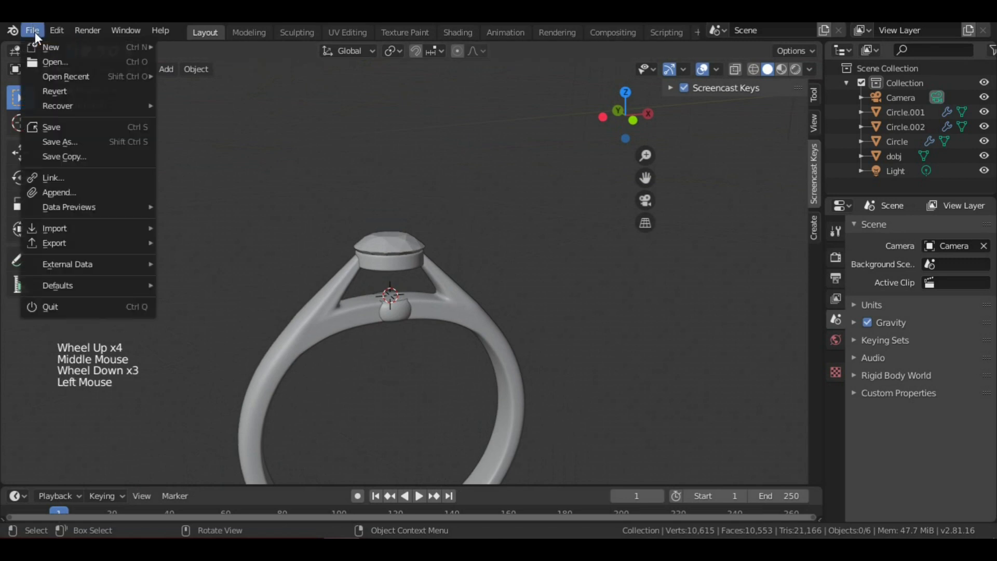
click(60, 140)
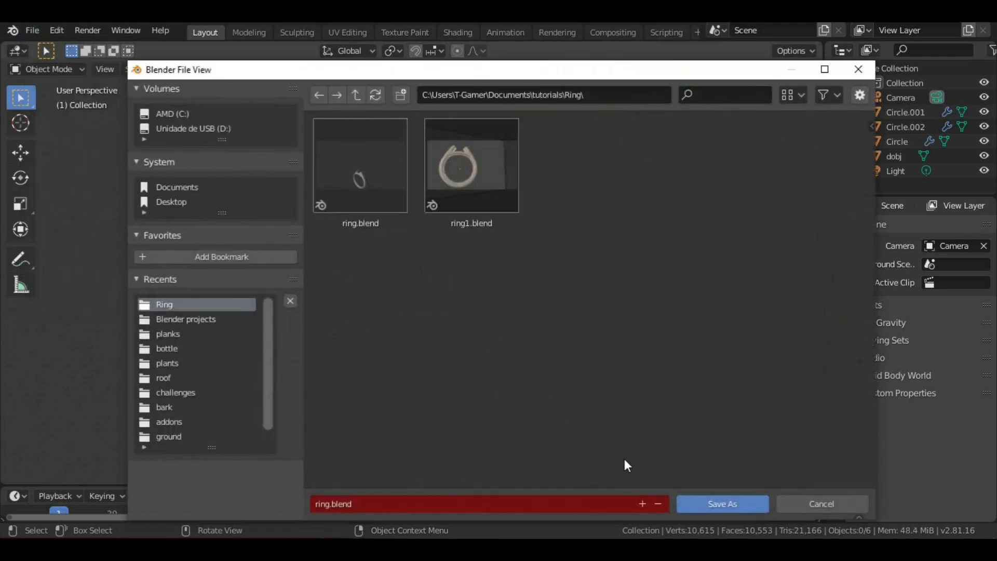
click(643, 502)
click(643, 504)
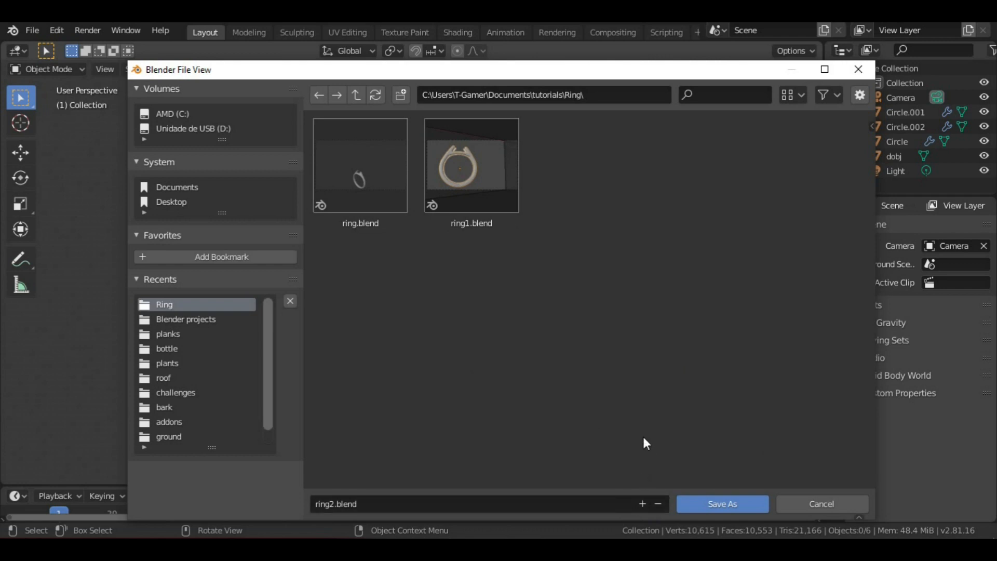
click(709, 504)
- Examine the gap between the band and the bezel, along with the small bead, from several angles
scroll(479, 248, down, 2)
middle_drag(479, 247, 375, 238)
scroll(382, 245, up, 3)
scroll(382, 245, down, 4)
scroll(440, 320, up, 1)
shift+middle_drag(440, 320, 329, 239)
scroll(414, 297, up, 4)
scroll(415, 235, down, 3)
scroll(465, 264, up, 4)
scroll(519, 239, down, 5)
scroll(531, 186, up, 4)
scroll(470, 192, down, 4)
middle_drag(531, 186, 525, 248)
scroll(525, 249, up, 3)
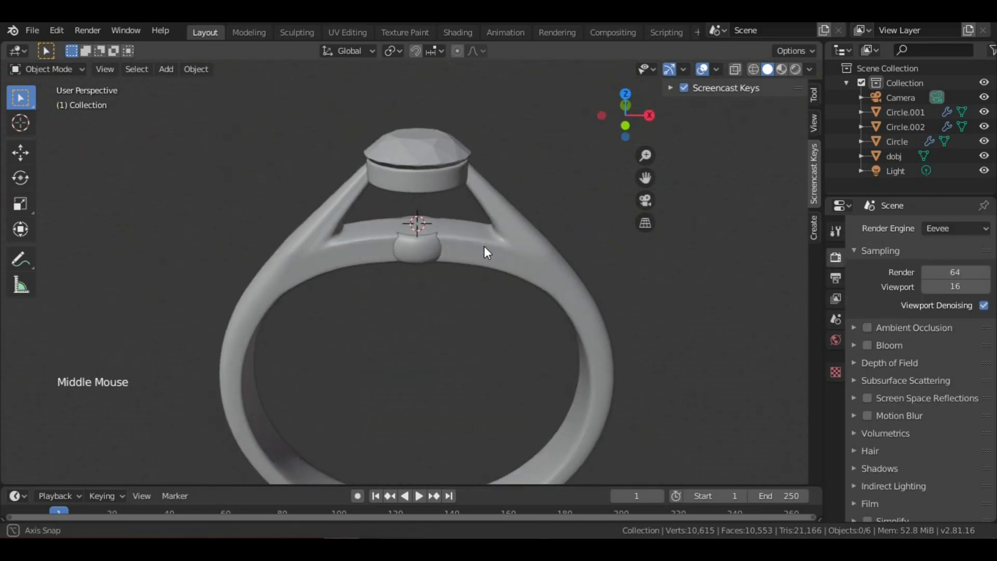
scroll(484, 239, down, 2)
scroll(484, 235, up, 3)
middle_drag(485, 235, 385, 220)
scroll(525, 219, down, 3)
scroll(446, 210, up, 2)
scroll(447, 236, up, 4)
middle_drag(447, 236, 404, 137)
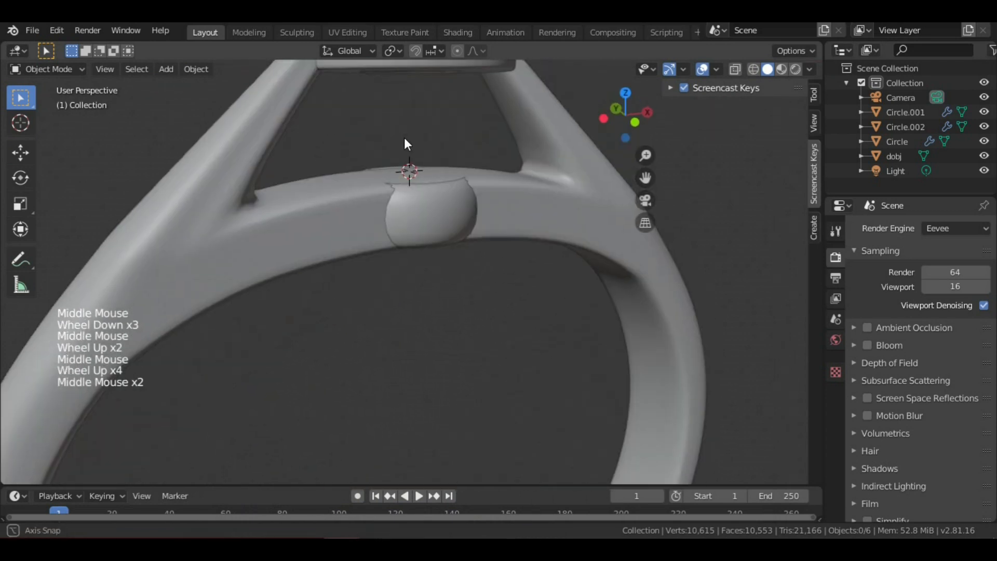
scroll(424, 192, down, 4)
middle_drag(424, 192, 491, 234)
scroll(405, 236, up, 2)
middle_drag(395, 185, 364, 209)
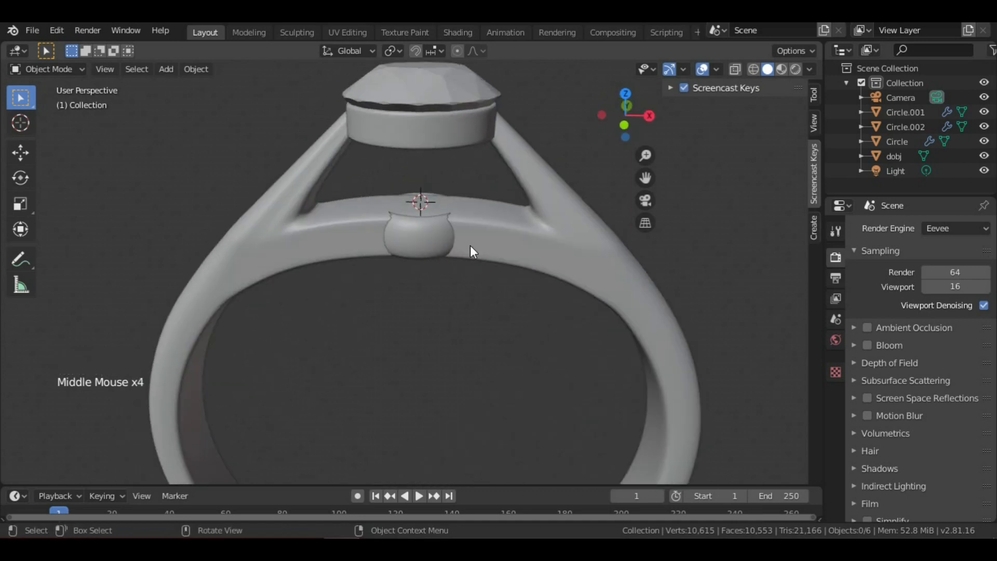
middle_drag(472, 252, 496, 240)
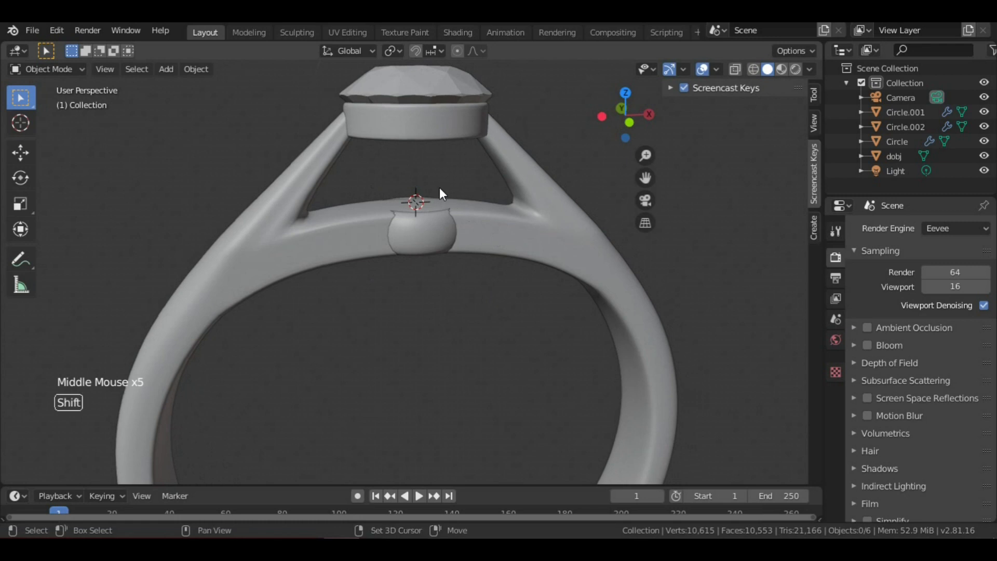
- Add a cube mesh at the 3D cursor on the ring's band
key(shift+a)
mouse_move(439, 188)
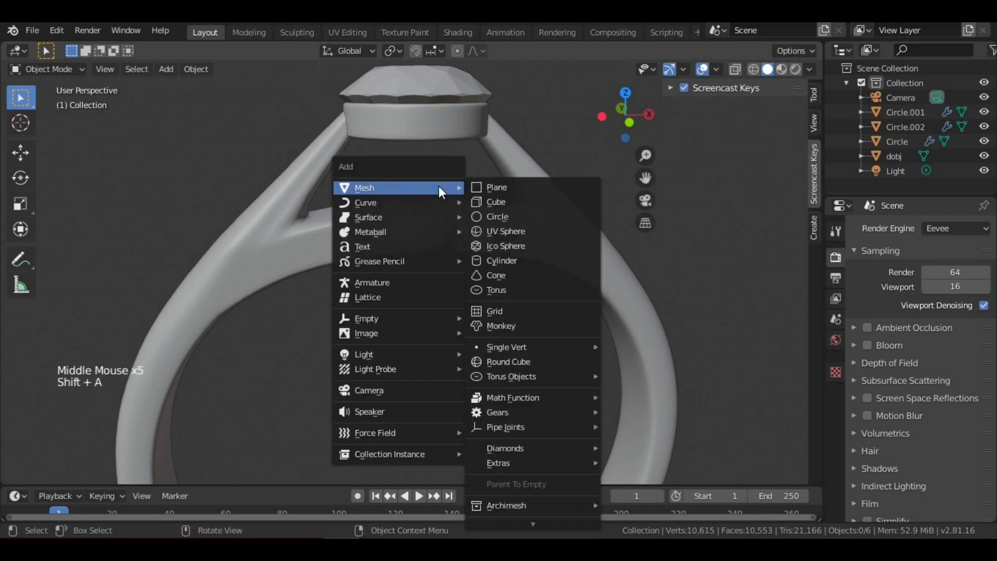
click(506, 203)
scroll(467, 244, down, 5)
scroll(508, 275, down, 5)
middle_drag(479, 283, 483, 241)
scroll(483, 241, up, 3)
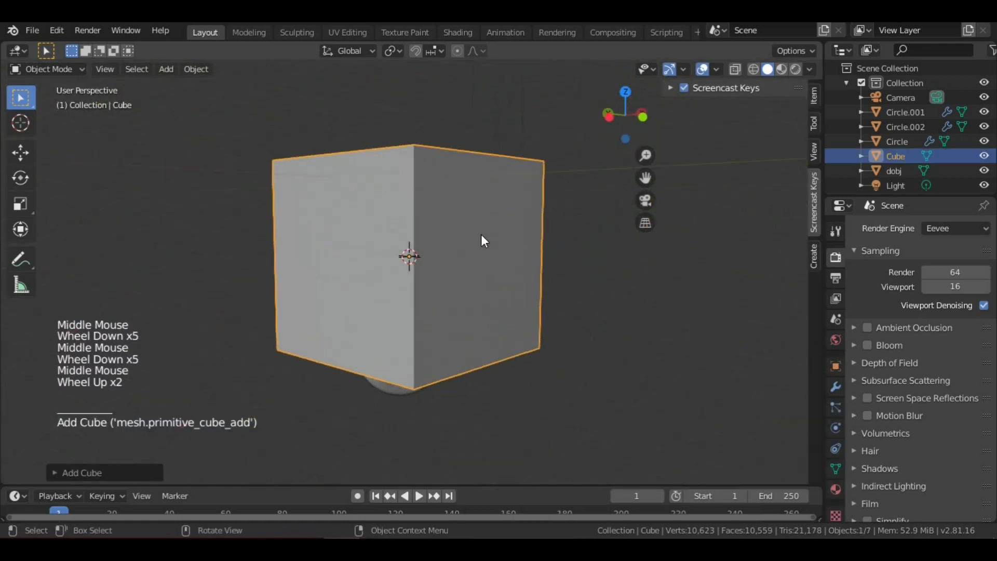
- Scale the cube down to a small block sitting on the band beneath the bezel
key(s)
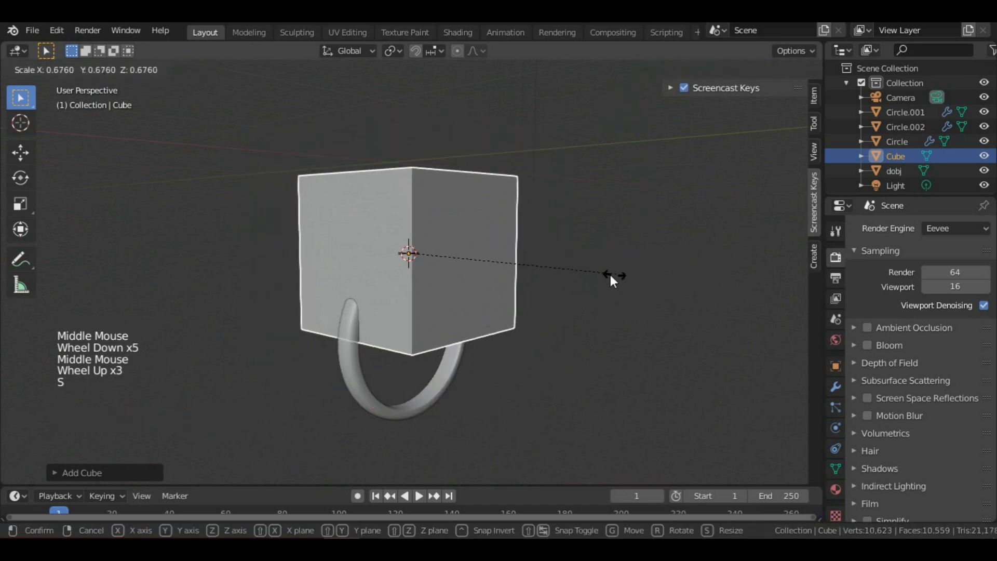
scroll(441, 260, up, 3)
scroll(441, 286, up, 3)
middle_click(439, 309)
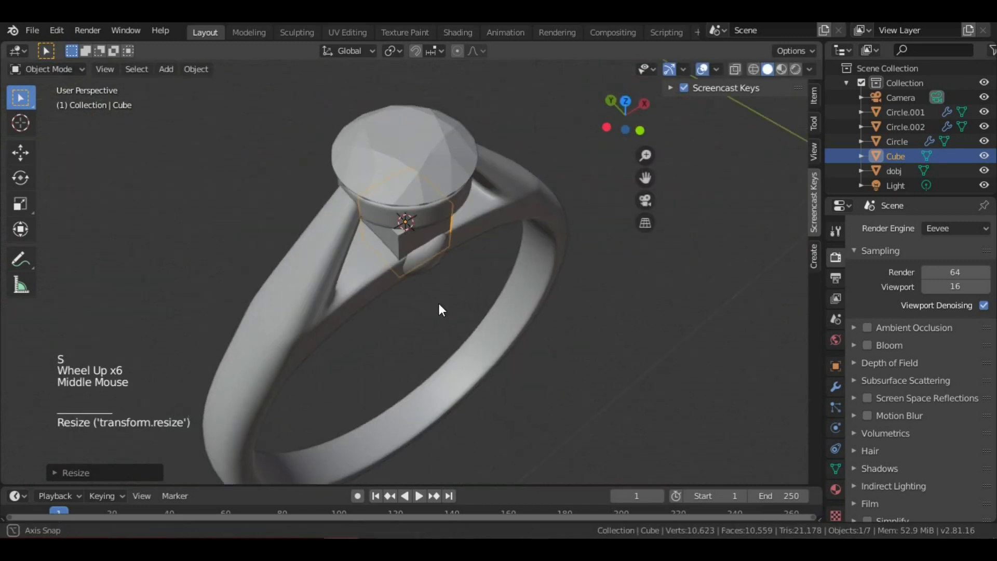
scroll(457, 291, up, 3)
middle_click(481, 277)
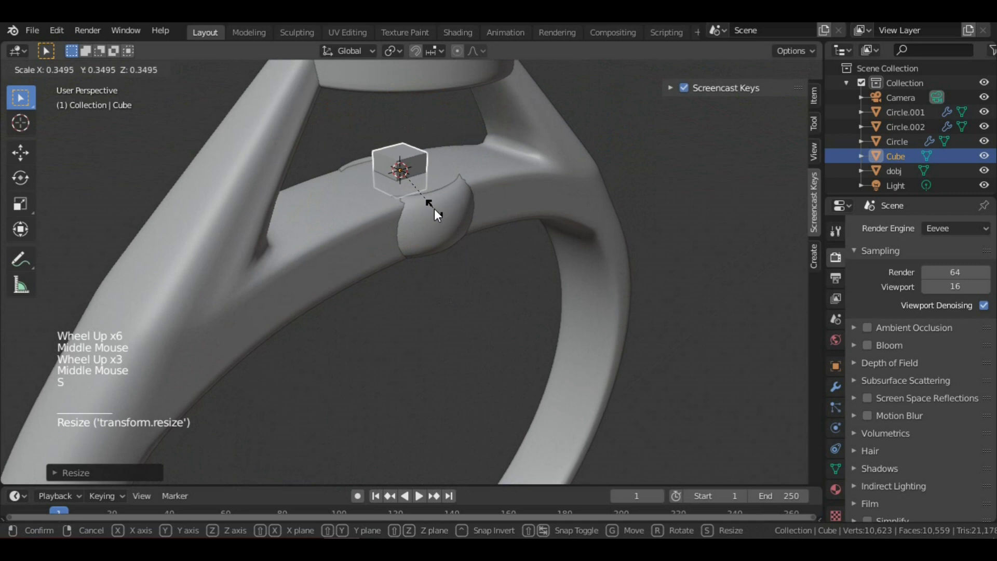
click(413, 197)
mouse_move(412, 195)
middle_down()
mouse_move(463, 247)
mouse_move(410, 170)
mouse_move(398, 197)
middle_up()
scroll(410, 170, up, 1)
middle_drag(397, 198, 375, 178)
shift+middle_drag(424, 200, 413, 215)
middle_drag(413, 215, 401, 232)
scroll(394, 226, up, 1)
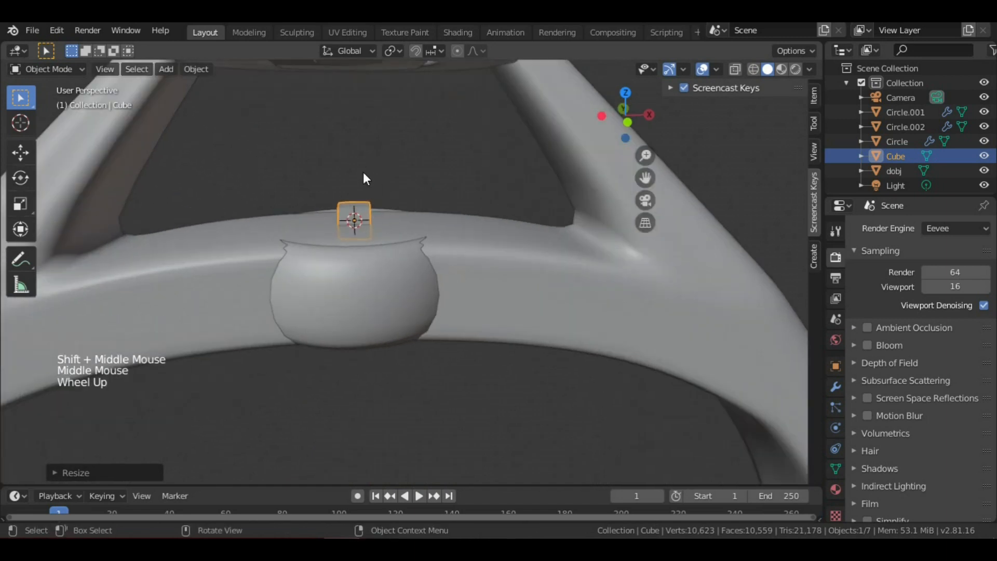
- Enter Edit Mode on the cube and select its top face using face selection
scroll(363, 176, down, 2)
key(Tab)
middle_drag(363, 186, 410, 246)
scroll(410, 247, up, 1)
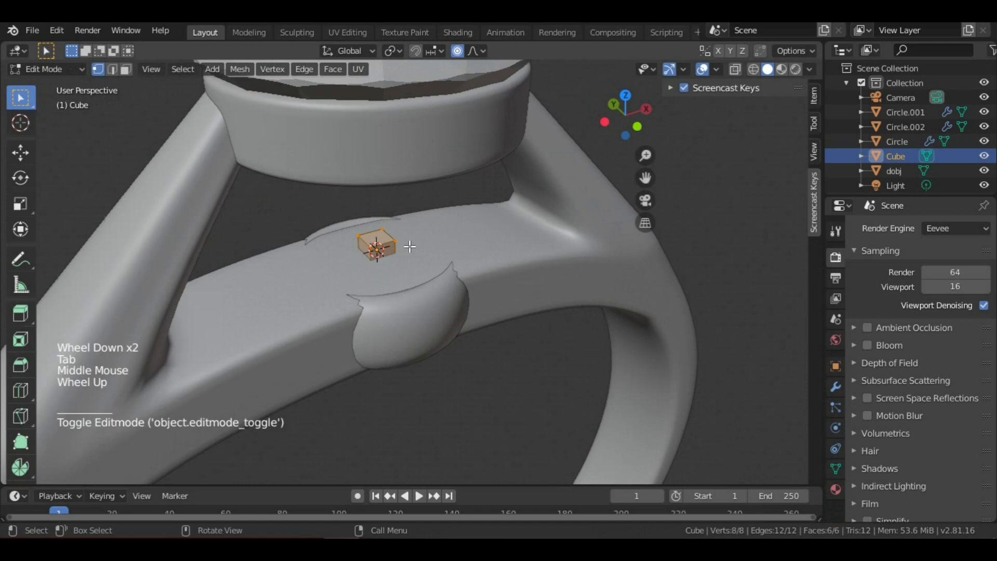
scroll(410, 246, up, 1)
click(126, 69)
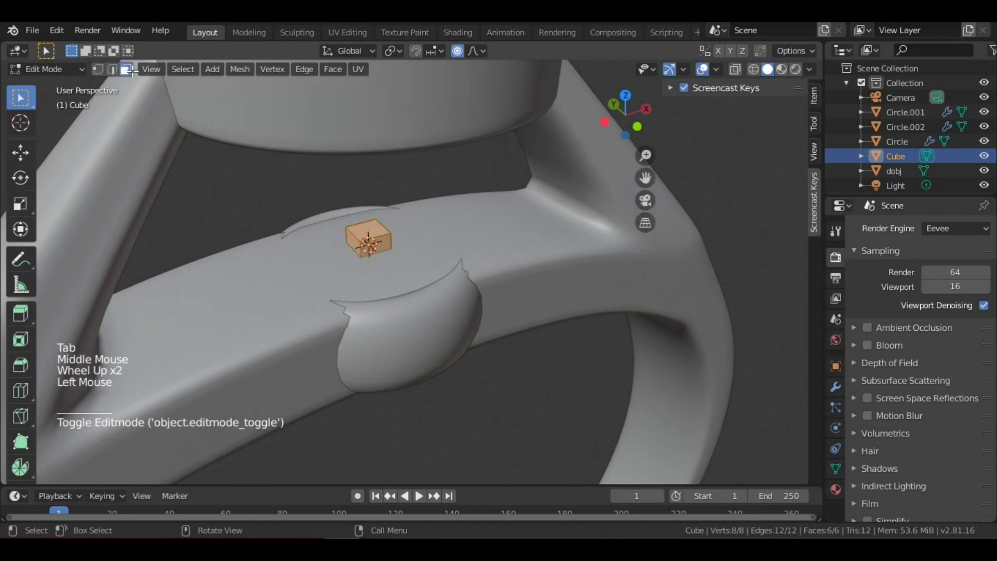
click(368, 226)
scroll(368, 226, down, 3)
scroll(379, 228, up, 4)
middle_drag(368, 227, 364, 207)
scroll(387, 228, down, 2)
key(g)
key(z)
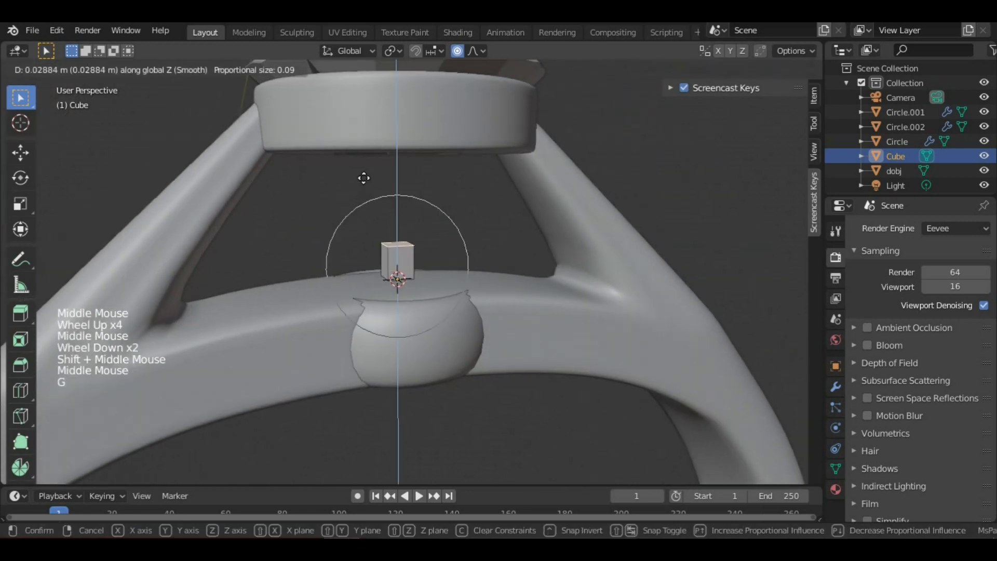
key(Escape)
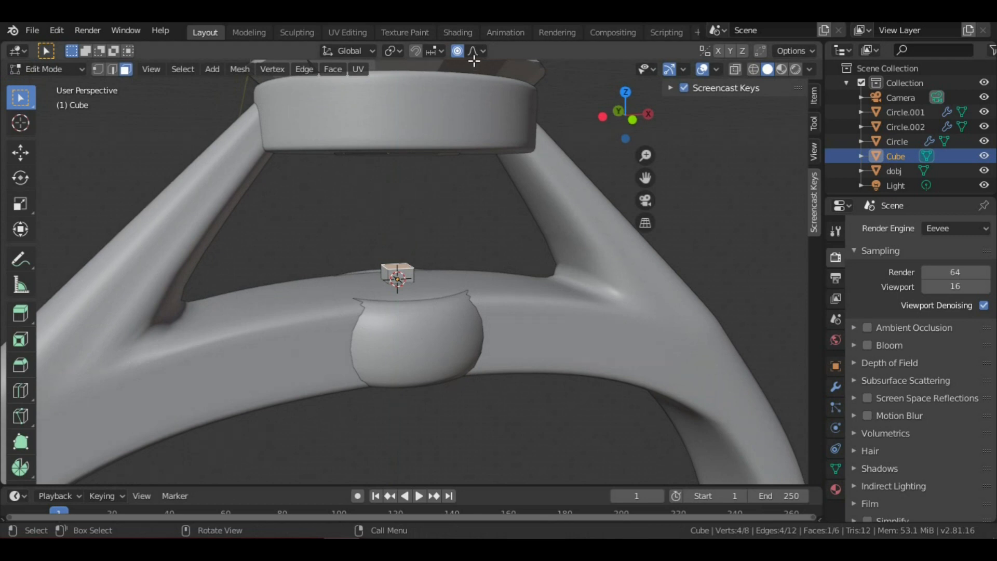
- Turn off proportional editing and raise the cube's top face along Z into the bezel to form a tall post
key(o)
scroll(398, 254, up, 1)
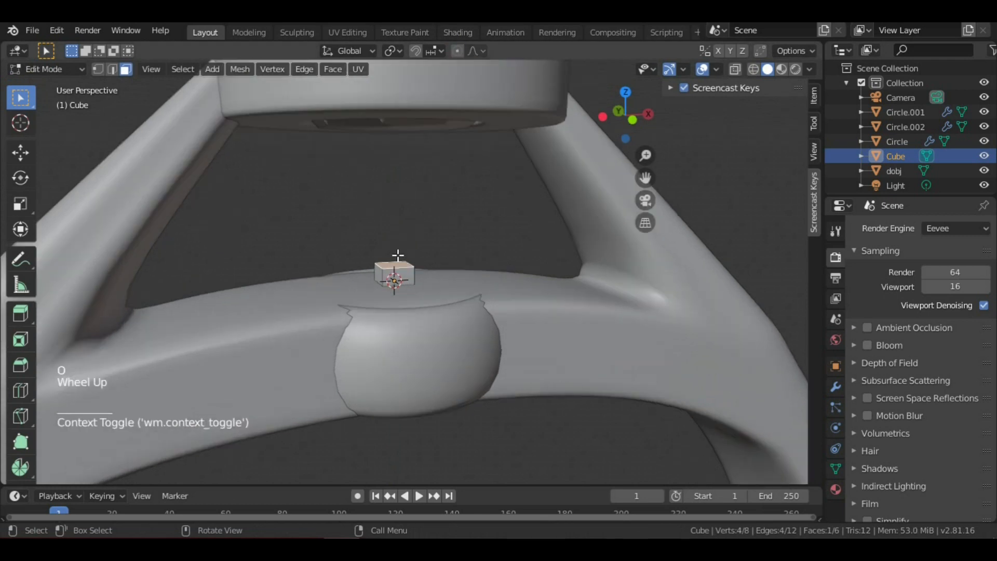
key(g)
key(z)
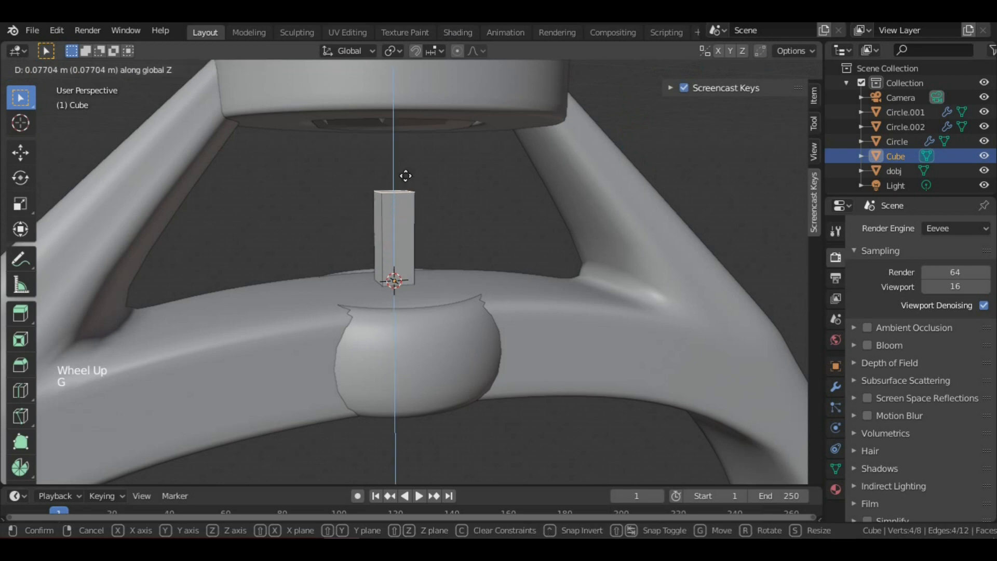
click(413, 74)
scroll(416, 156, down, 5)
middle_drag(416, 155, 427, 233)
scroll(442, 208, up, 2)
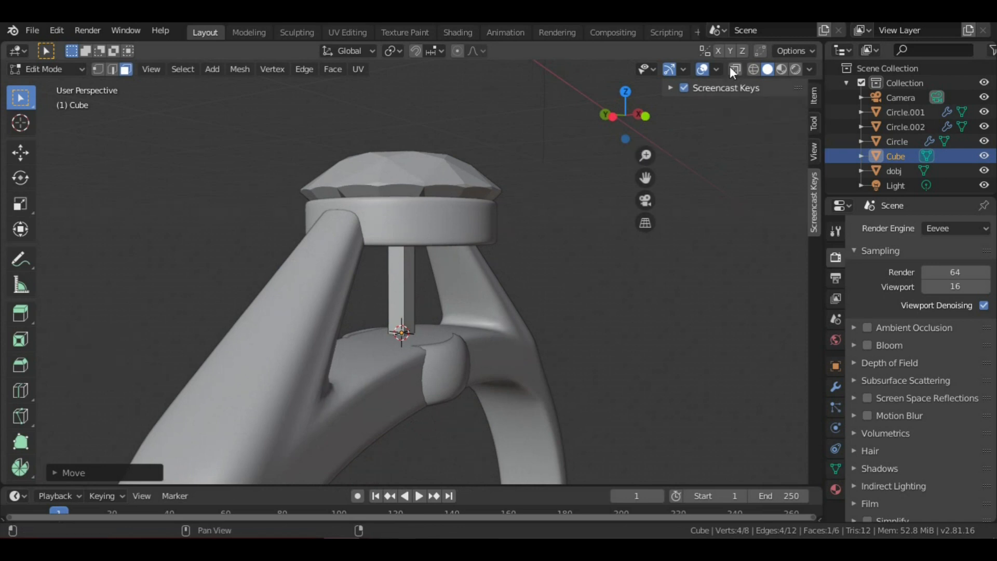
- Enable X-ray display and raise the post's top face about 0.085 m along Z into the stone
click(740, 71)
middle_drag(447, 259, 416, 267)
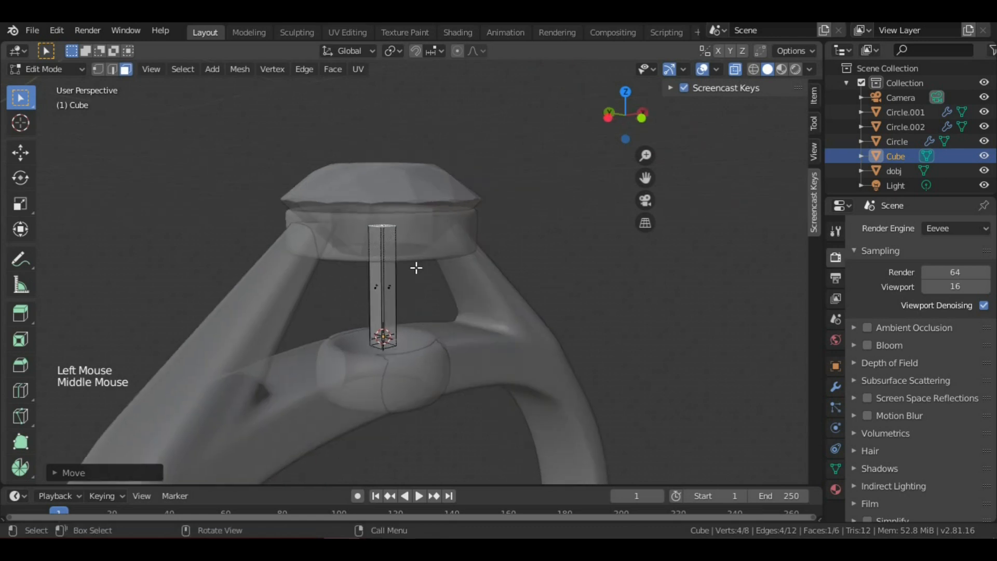
scroll(436, 225, up, 2)
middle_drag(436, 225, 421, 204)
key(g)
key(z)
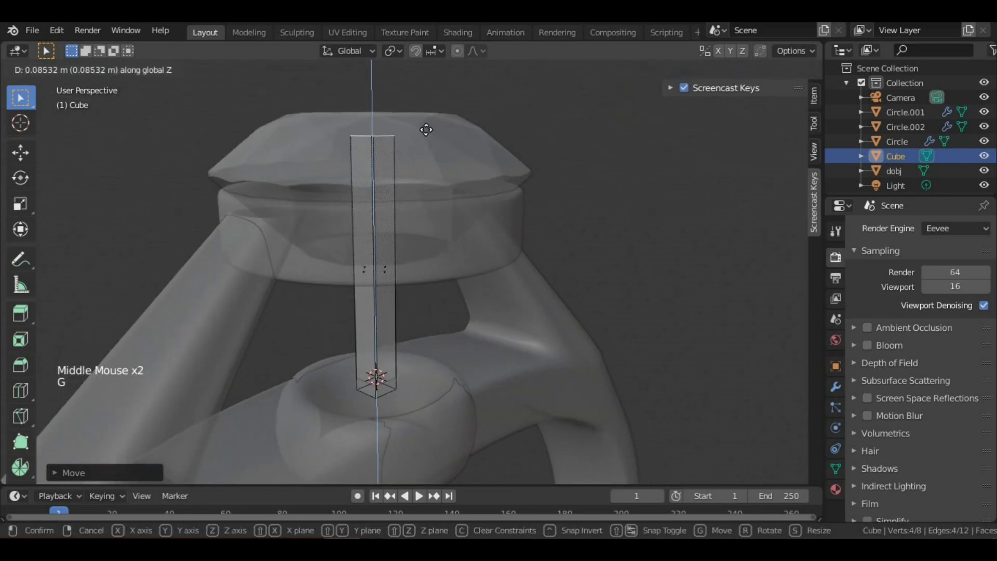
click(425, 131)
shift+middle_drag(425, 130, 451, 169)
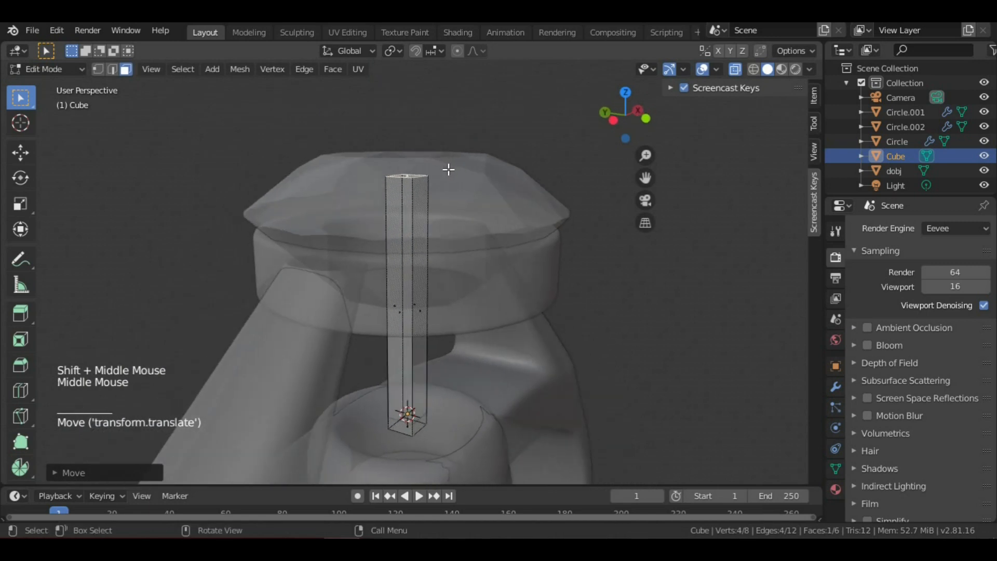
- Extrude the post's top face a short distance upward
key(e)
click(441, 133)
mouse_move(434, 148)
middle_down()
mouse_move(442, 161)
mouse_move(423, 158)
middle_up()
scroll(439, 161, up, 2)
- Extrude one side face of the post's top segment outward along Y to form a short horizontal arm
click(438, 163)
scroll(438, 163, down, 1)
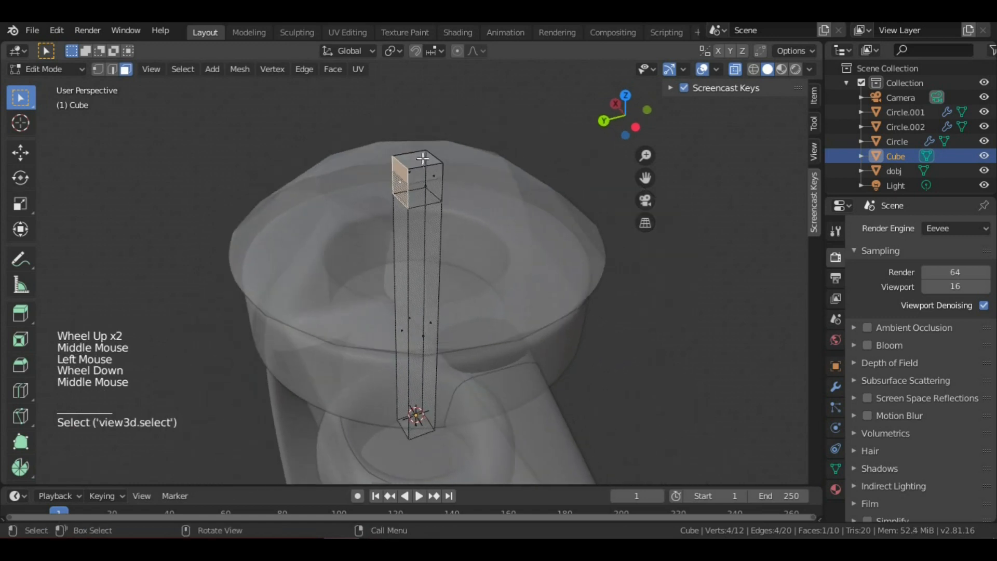
key(e)
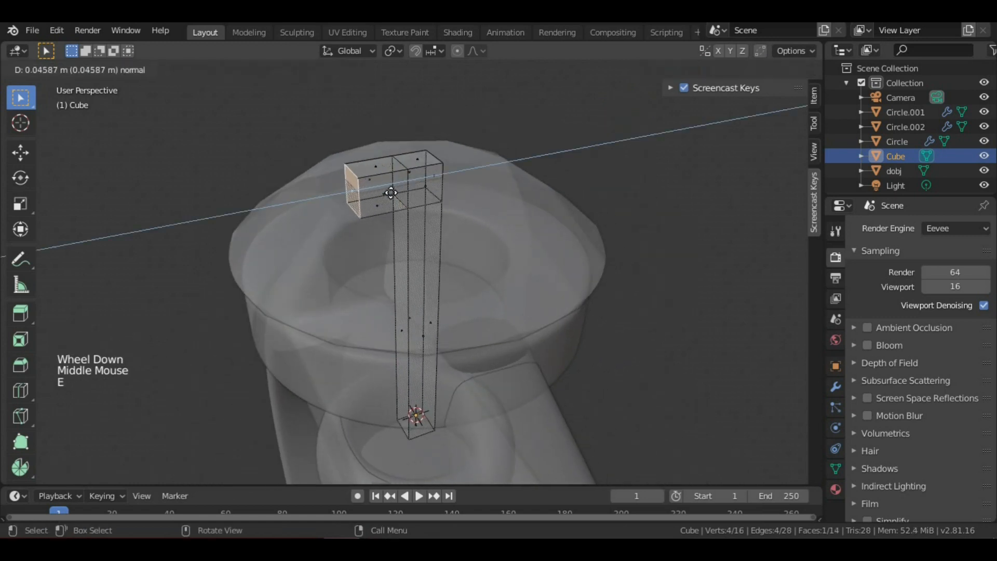
click(418, 188)
middle_drag(418, 188, 374, 187)
scroll(350, 207, down, 3)
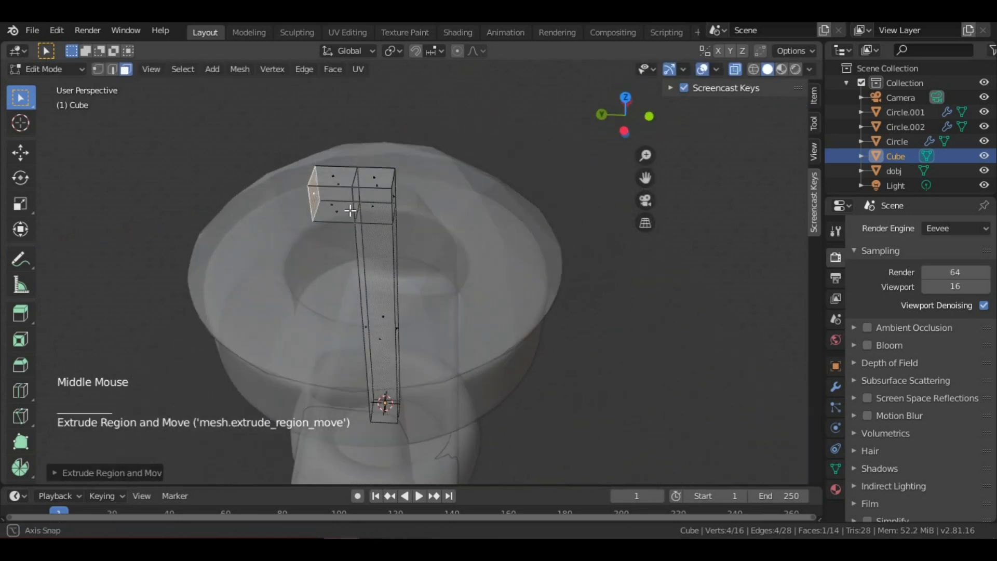
scroll(367, 233, up, 4)
middle_drag(361, 235, 366, 229)
scroll(368, 234, down, 3)
scroll(367, 234, up, 1)
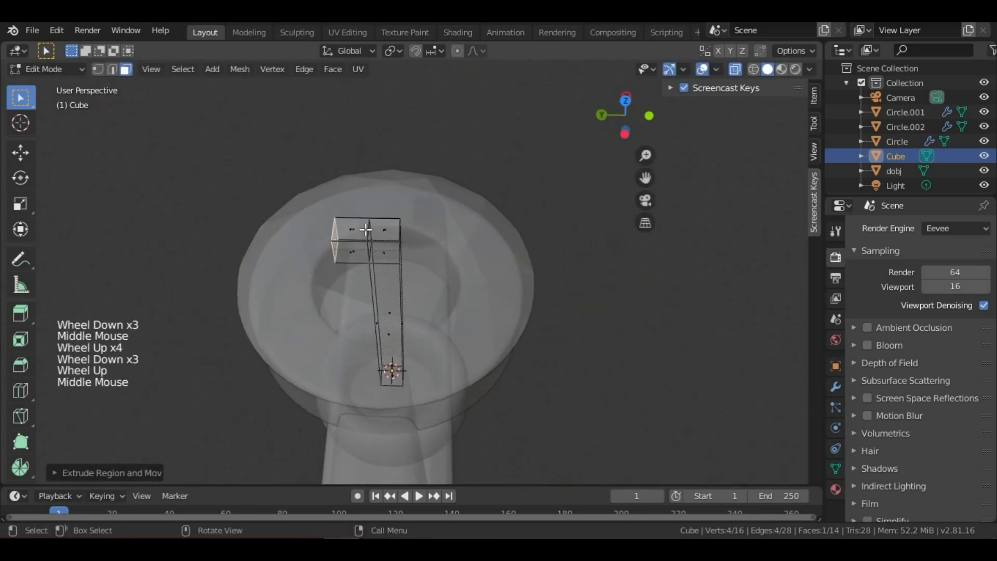
key(g)
key(y)
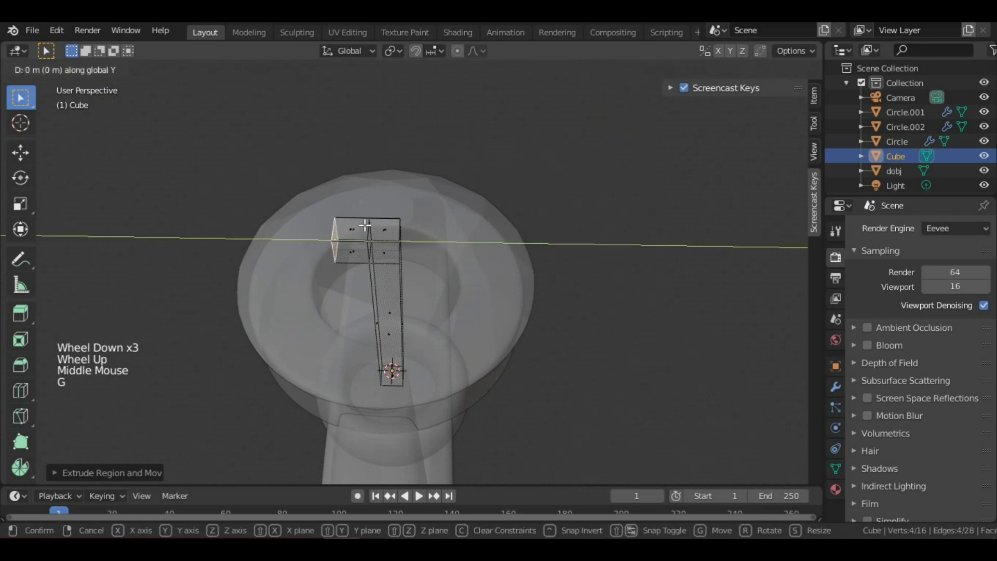
right_click(365, 226)
- Return to Object Mode and examine how the post and its arm sit inside the setting
middle_drag(367, 227, 429, 207)
scroll(426, 174, up, 2)
key(Tab)
scroll(381, 202, down, 3)
scroll(436, 177, up, 3)
middle_drag(445, 151, 456, 177)
middle_drag(456, 177, 447, 338)
scroll(469, 236, down, 4)
scroll(417, 218, up, 3)
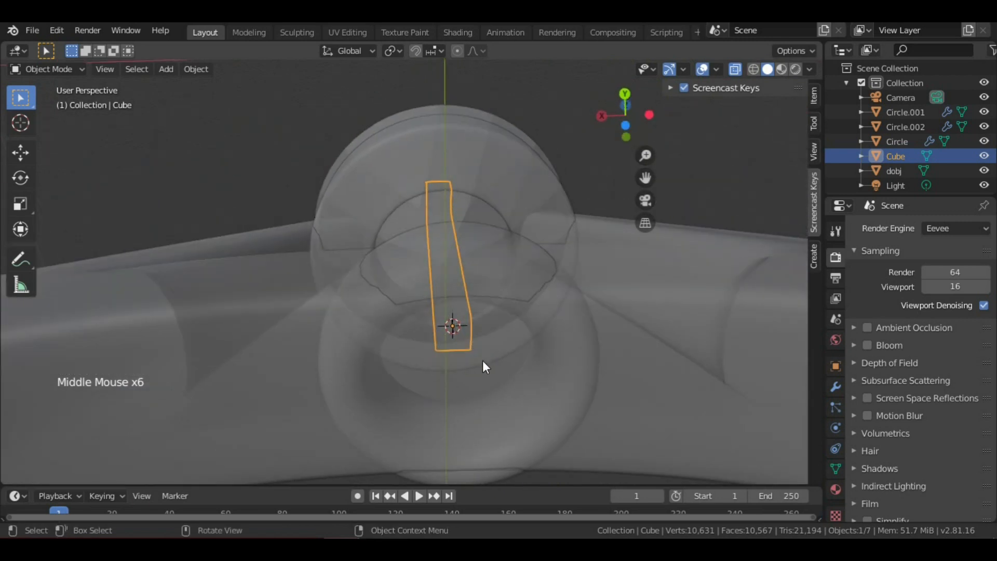
- Delete the bottom face of the post's mesh and return to Object Mode
key(Tab)
click(457, 336)
middle_drag(472, 312, 469, 281)
scroll(470, 281, down, 3)
scroll(475, 262, up, 3)
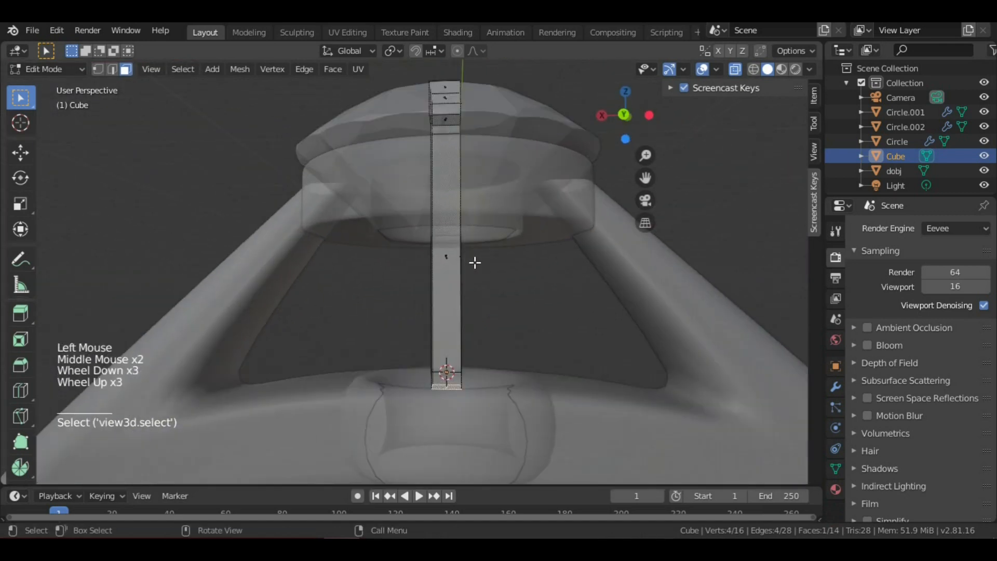
key(x)
click(478, 222)
middle_drag(475, 222, 464, 274)
key(Tab)
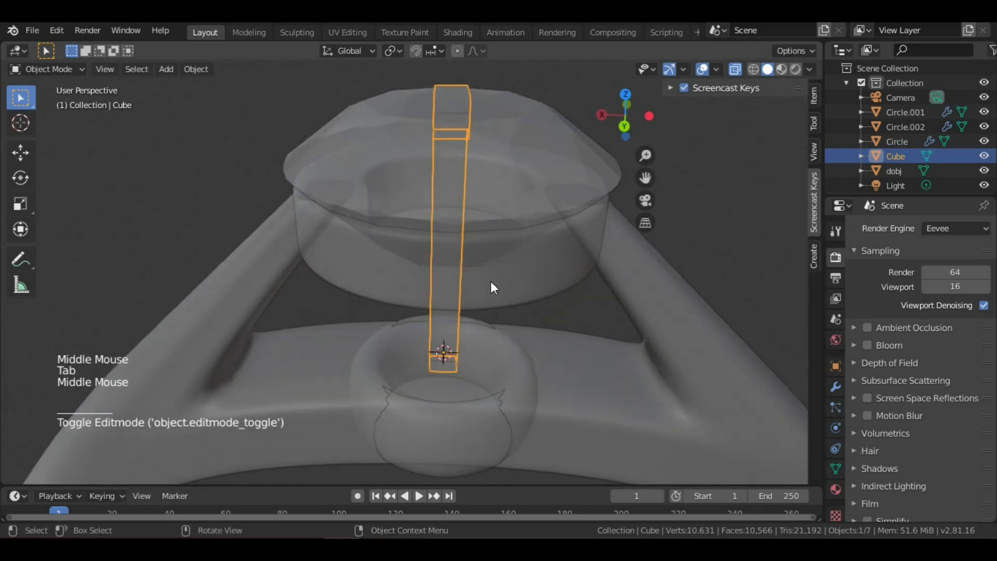
- Add a Subdivision Surface modifier to the post and set its viewport subdivisions to 2
click(840, 385)
click(899, 228)
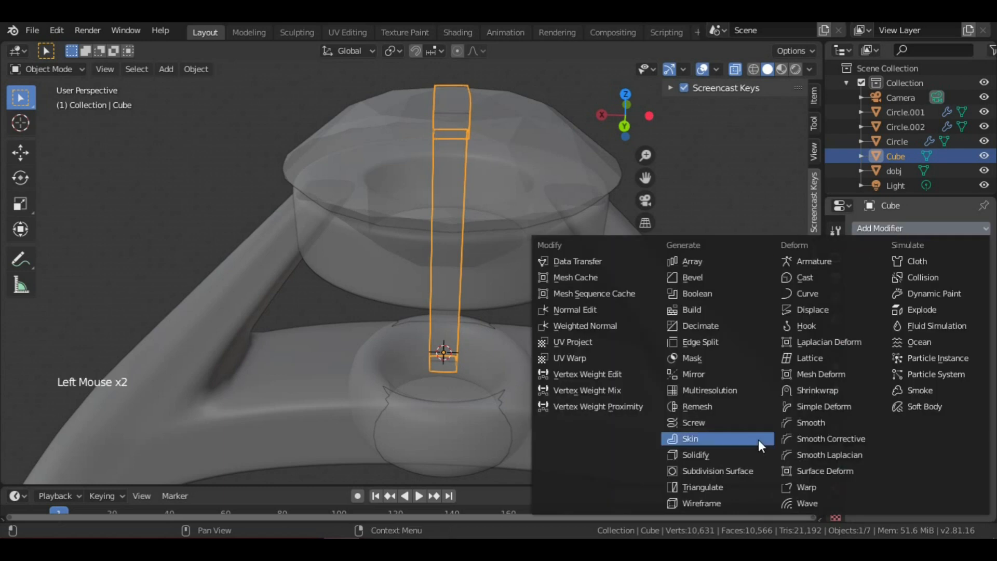
click(718, 472)
middle_drag(489, 214, 425, 204)
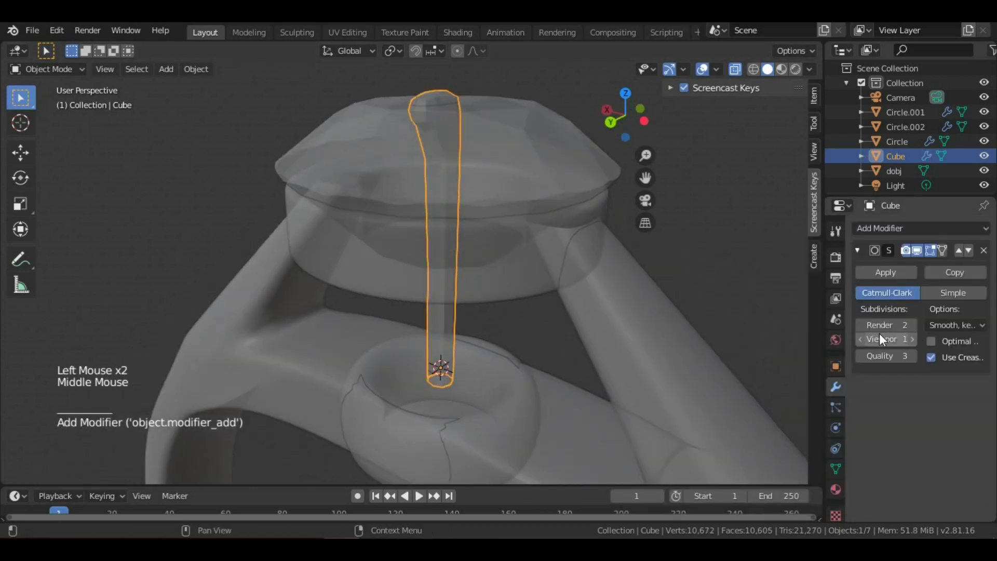
click(913, 339)
middle_drag(519, 270, 701, 280)
shift+middle_drag(385, 278, 437, 219)
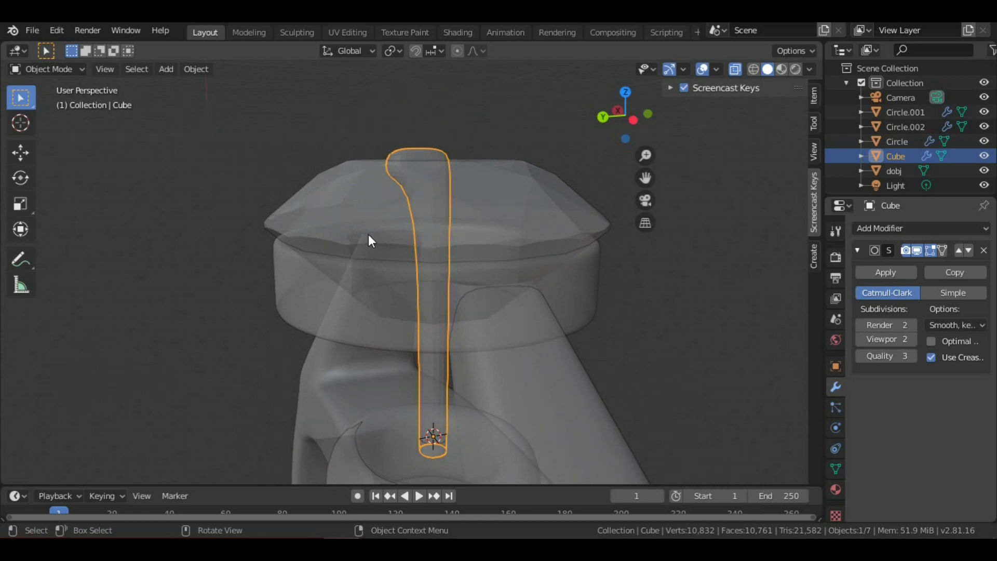
- Add a horizontal loop cut around the post and slide it by about -0.96 to just beneath the arm
key(Tab)
key(ctrl+r)
click(421, 224)
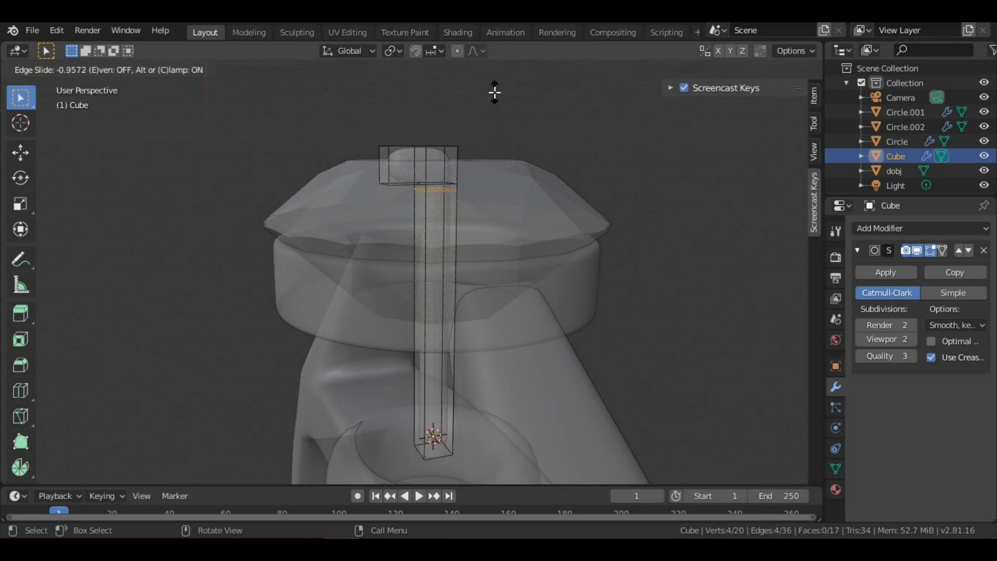
middle_drag(495, 90, 363, 165)
scroll(416, 190, up, 2)
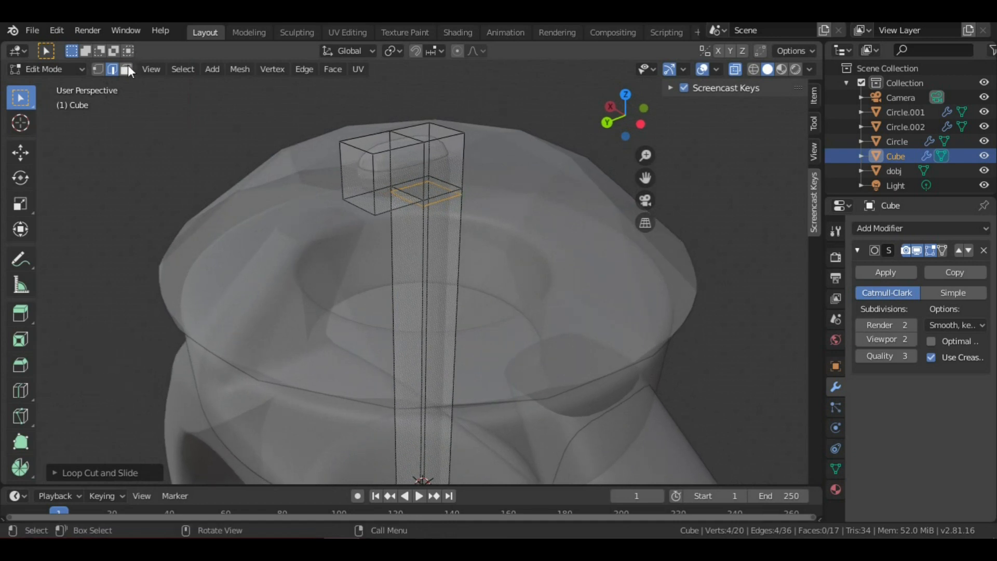
- Scale up the outer end face of the prong's arm in face select mode, and return to Object Mode
click(126, 69)
click(356, 165)
middle_drag(442, 218, 410, 214)
click(346, 167)
middle_drag(344, 170, 484, 212)
key(s)
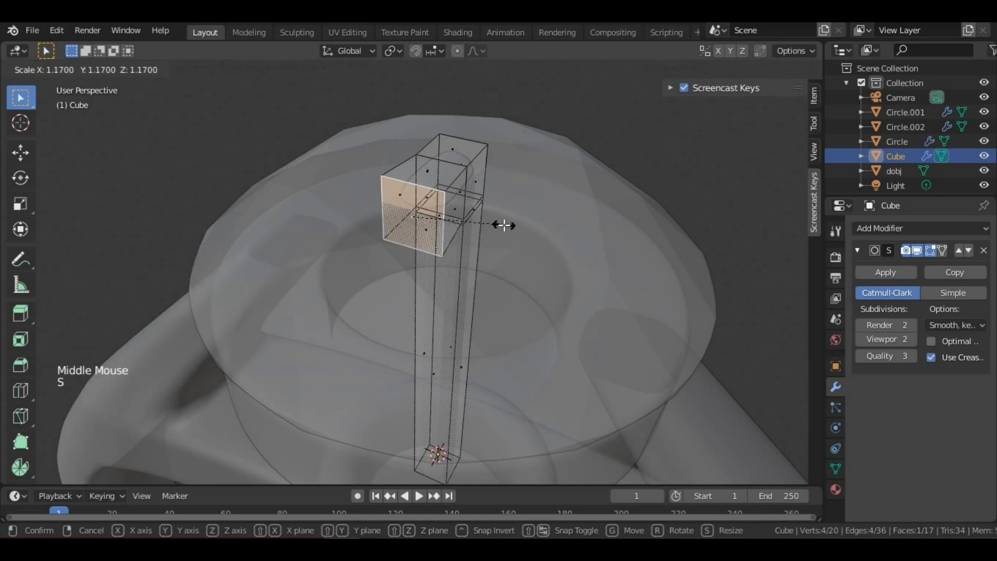
click(531, 235)
scroll(532, 234, down, 1)
key(Tab)
- Examine the rounded prong and its enlarged tip against the stone and bezel from several angles
middle_drag(483, 225, 438, 290)
scroll(375, 179, up, 2)
scroll(347, 210, down, 1)
scroll(441, 119, down, 4)
scroll(367, 276, up, 3)
middle_drag(405, 282, 380, 265)
scroll(367, 276, down, 3)
scroll(283, 272, up, 3)
shift+scroll(282, 272, up, 1)
shift+middle_drag(283, 272, 369, 316)
scroll(458, 240, down, 1)
scroll(337, 247, down, 2)
scroll(438, 183, up, 1)
- Apply smooth shading to the prong
right_click(454, 114)
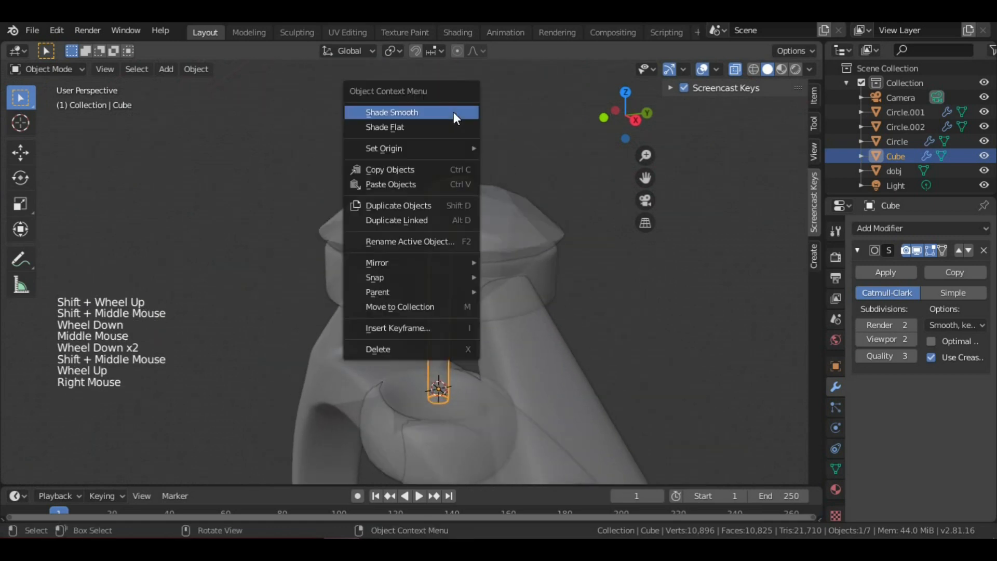
click(427, 111)
shift+middle_drag(467, 317, 424, 303)
scroll(429, 254, up, 2)
- Lower the prong slightly along Z from the front view and turn off X-ray display
key(KP_1)
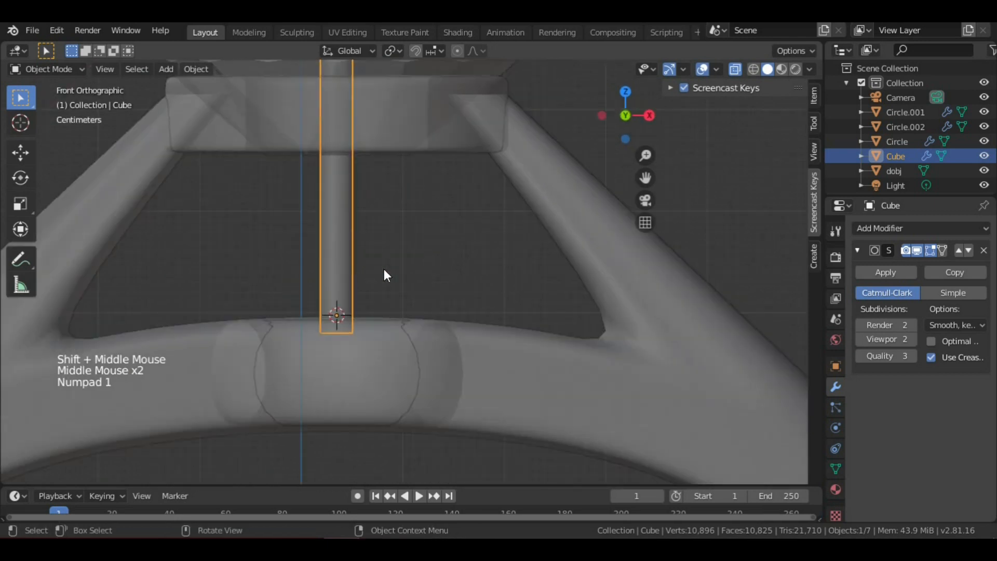
scroll(385, 269, up, 2)
shift+middle_drag(384, 269, 427, 275)
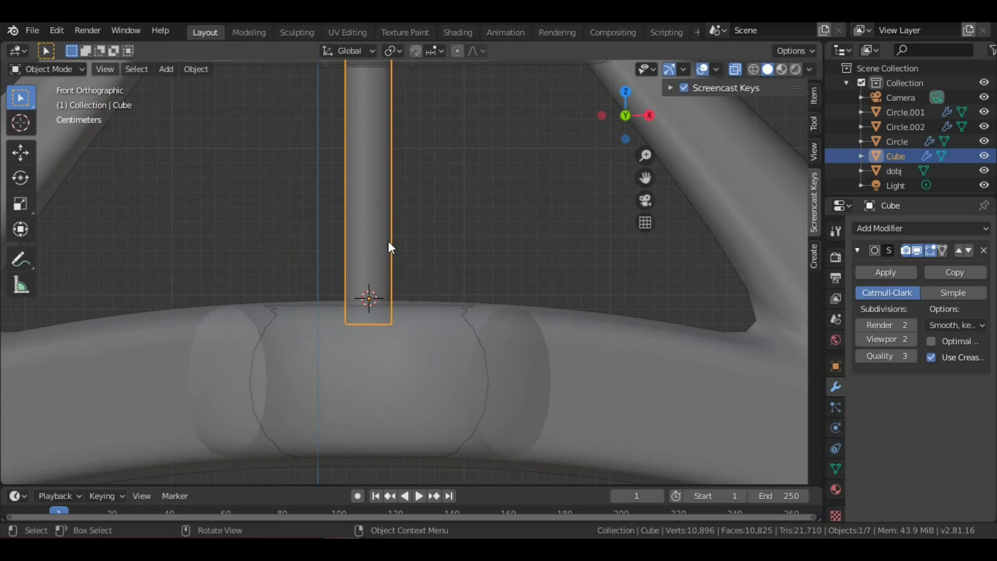
key(g)
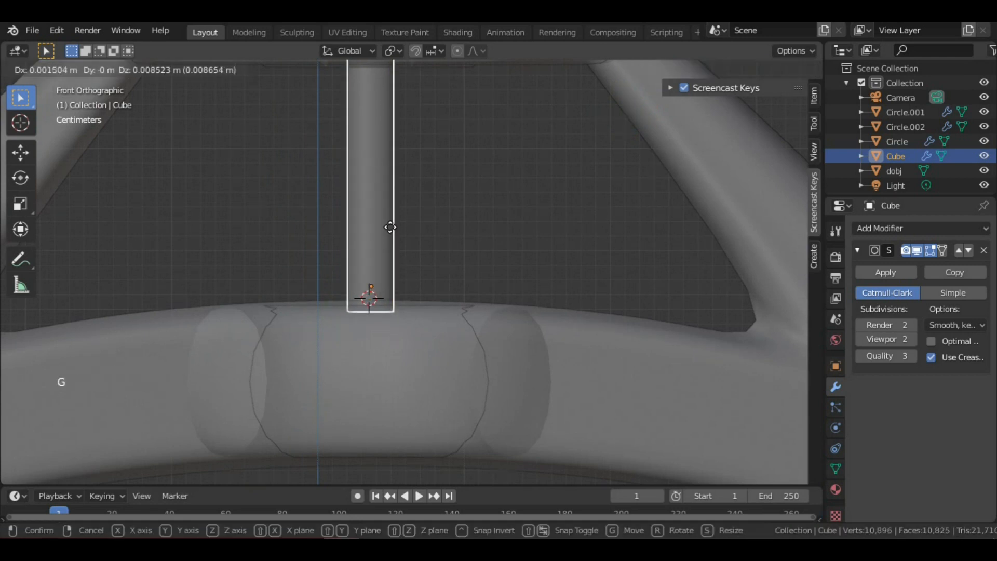
key(z)
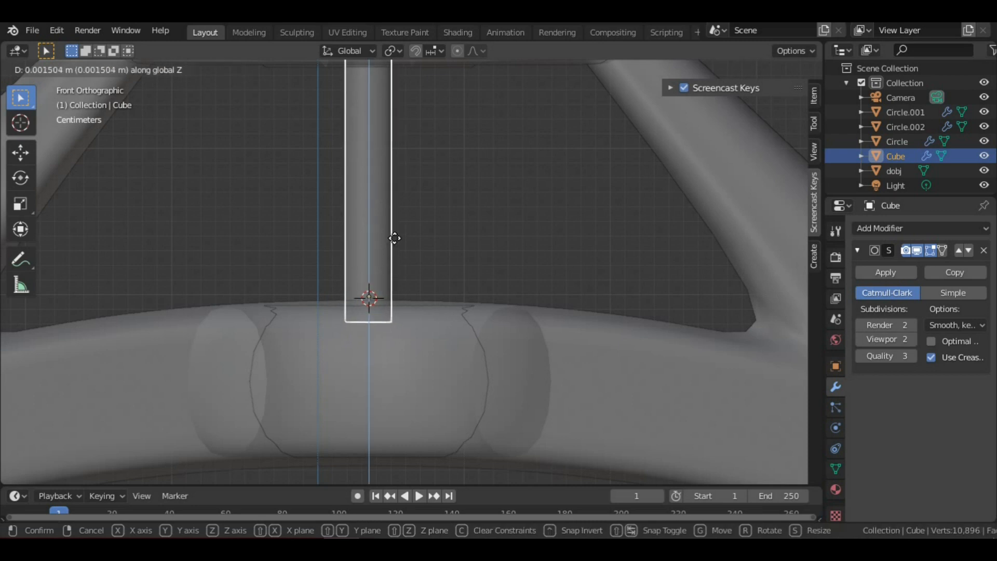
click(396, 227)
scroll(394, 226, down, 4)
middle_drag(395, 226, 406, 285)
scroll(425, 270, down, 3)
middle_drag(445, 254, 453, 186)
scroll(500, 255, up, 2)
scroll(493, 214, up, 1)
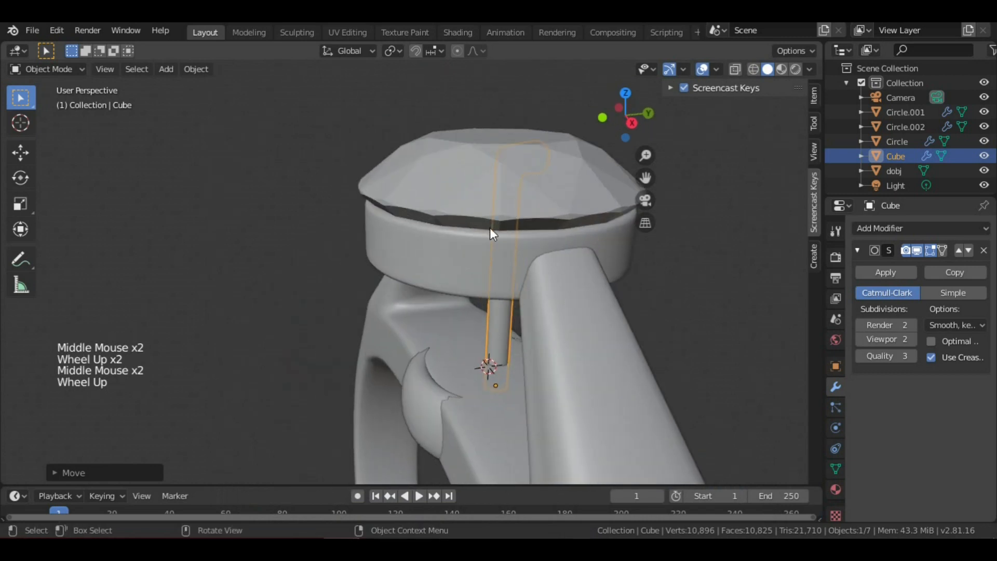
- Move the prong along negative Y until it stands outside the bezel with its tip over the stone's edge
key(g)
key(y)
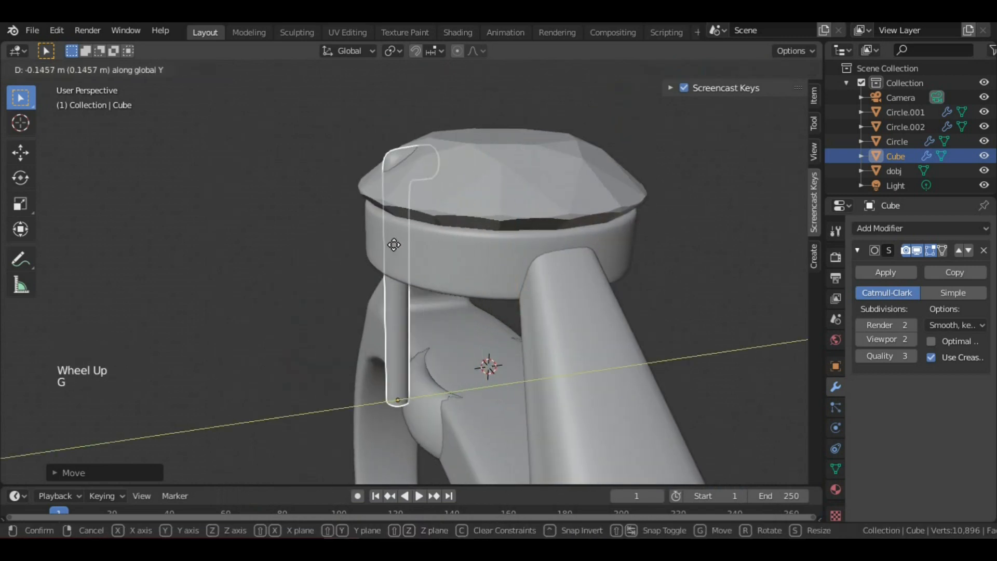
click(359, 250)
middle_drag(398, 242, 392, 293)
- Add a loop cut around the prong's shaft and slide it up level with the bezel's lower edge
key(Tab)
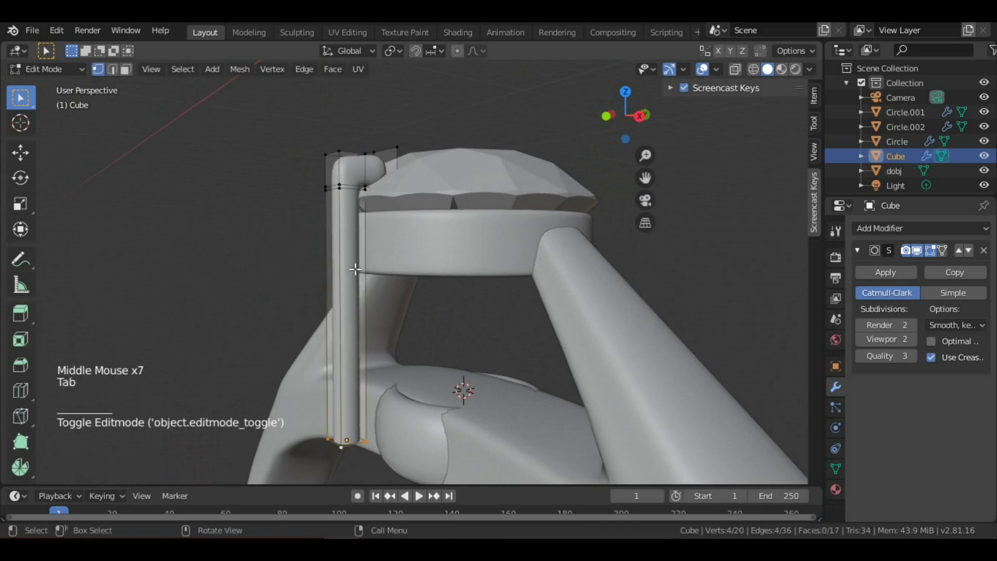
scroll(341, 269, up, 1)
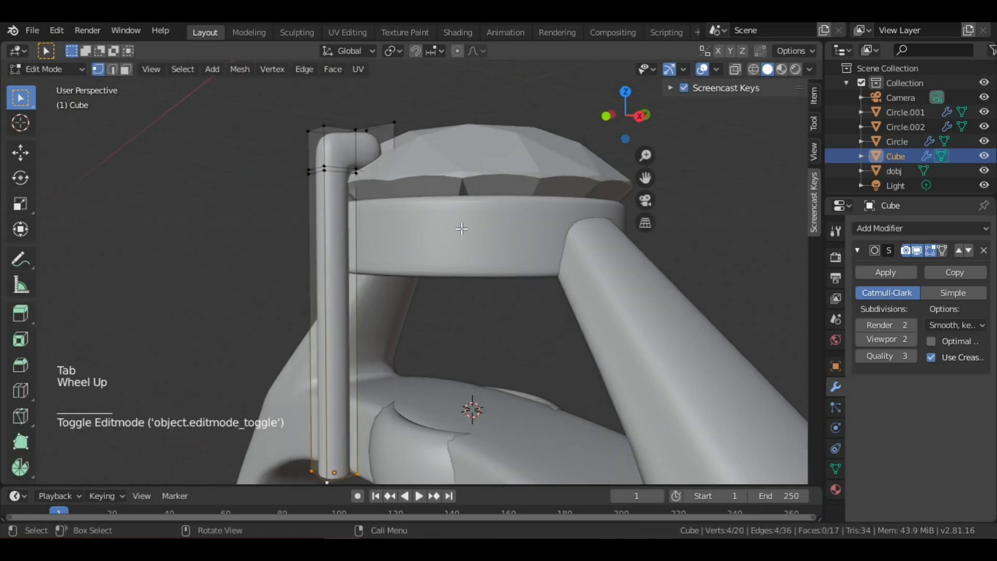
key(ctrl+r)
click(339, 251)
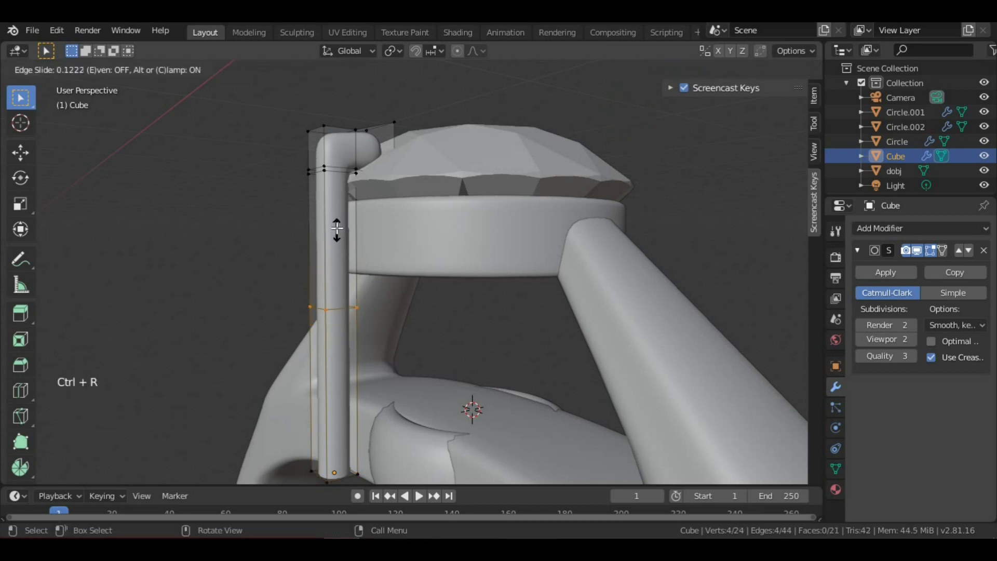
click(341, 197)
middle_click(341, 196)
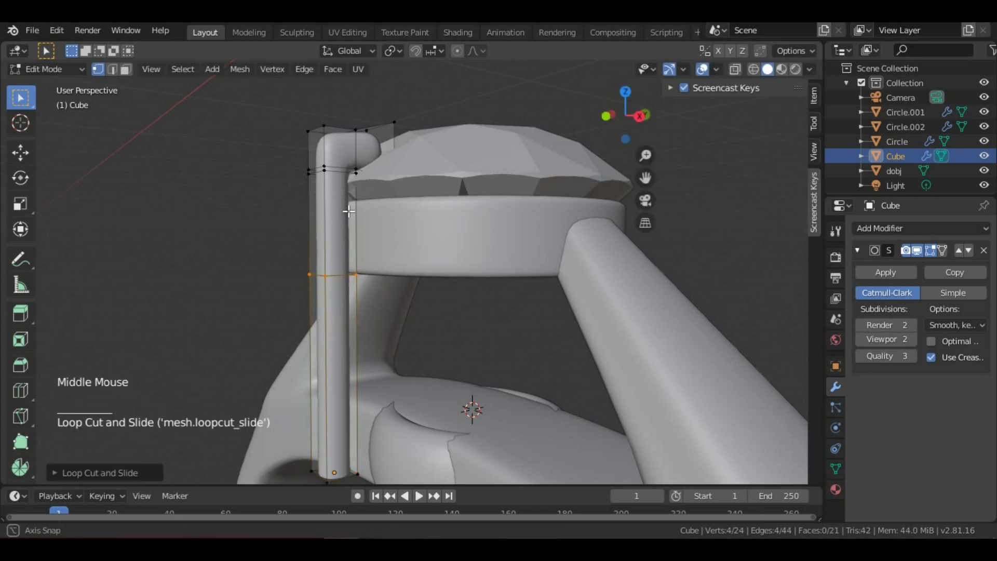
scroll(359, 211, down, 2)
scroll(359, 211, up, 3)
- With X-ray display on, move the prong's four base vertices inward along Y toward the band, bending the lower shaft
key(alt+a)
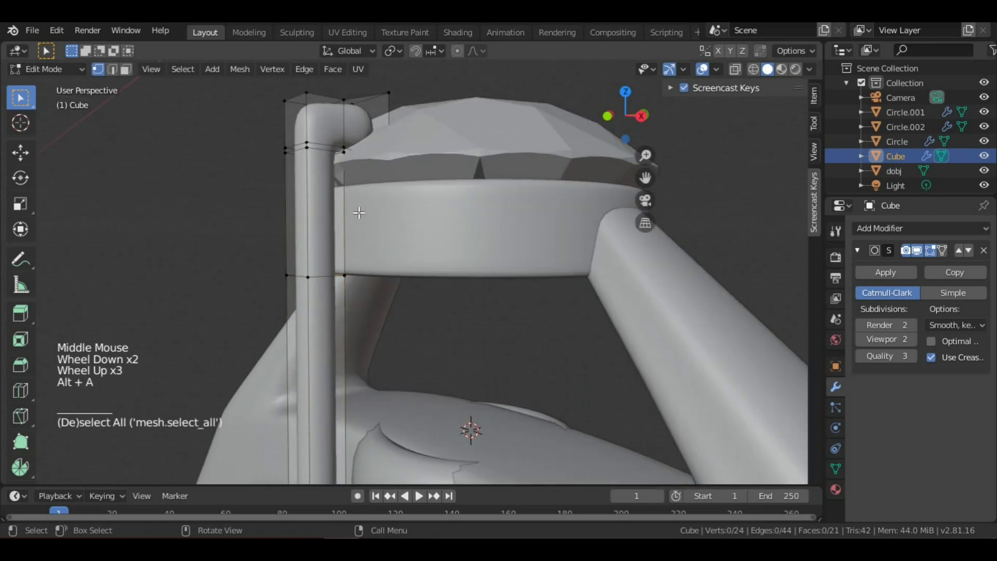
shift+middle_drag(365, 264, 372, 229)
scroll(379, 272, down, 2)
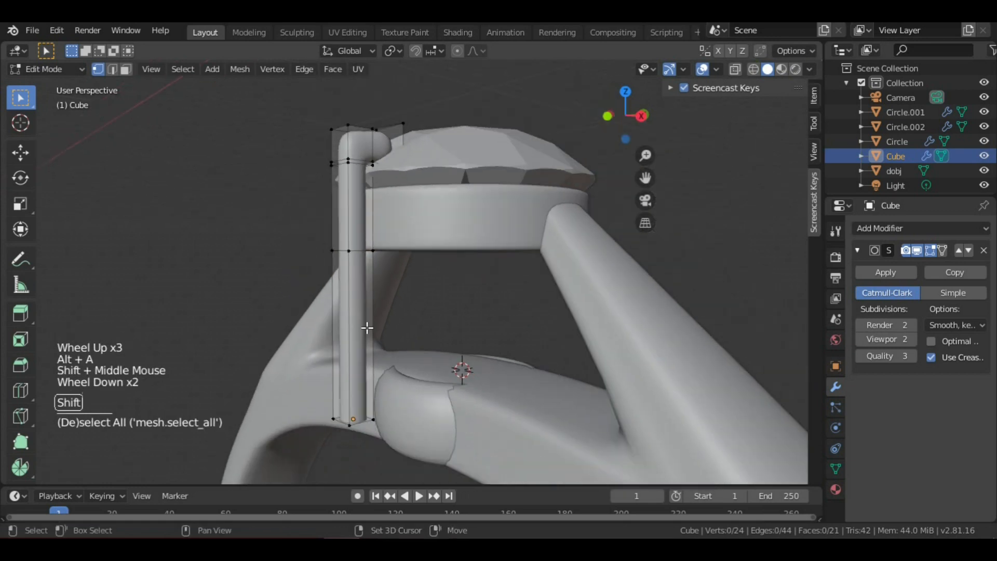
shift+middle_drag(368, 330, 416, 269)
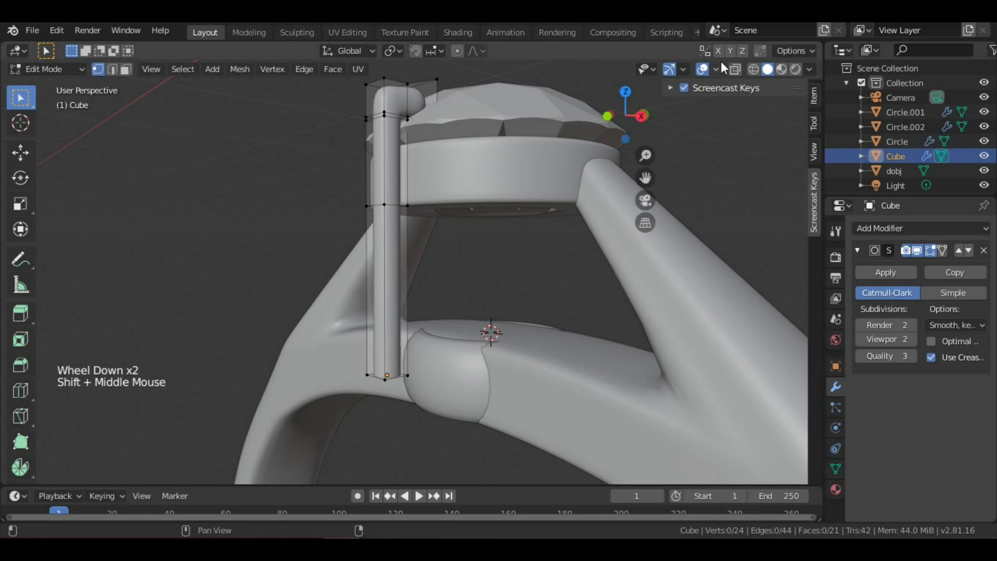
click(734, 69)
scroll(351, 381, up, 1)
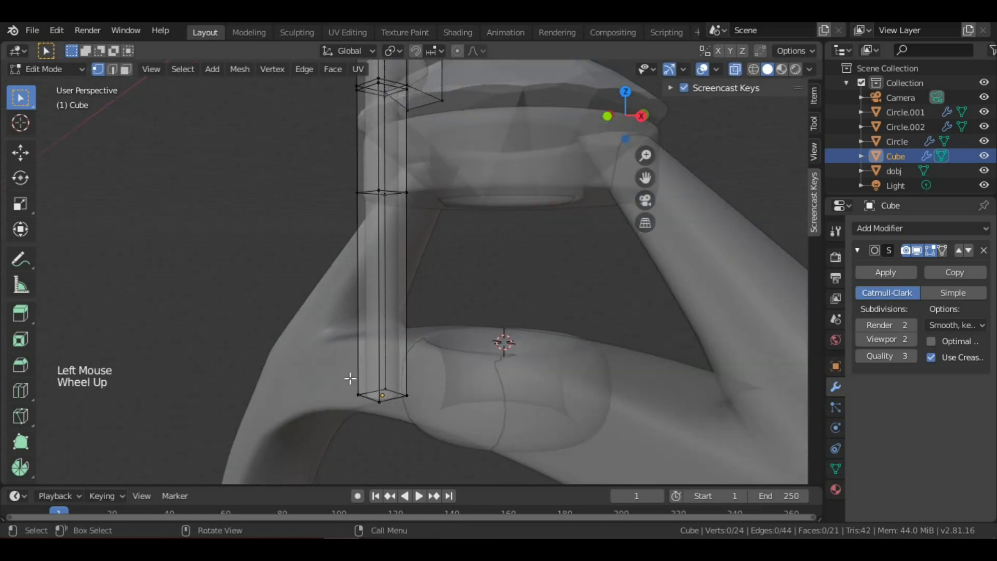
key(b)
drag(327, 363, 446, 405)
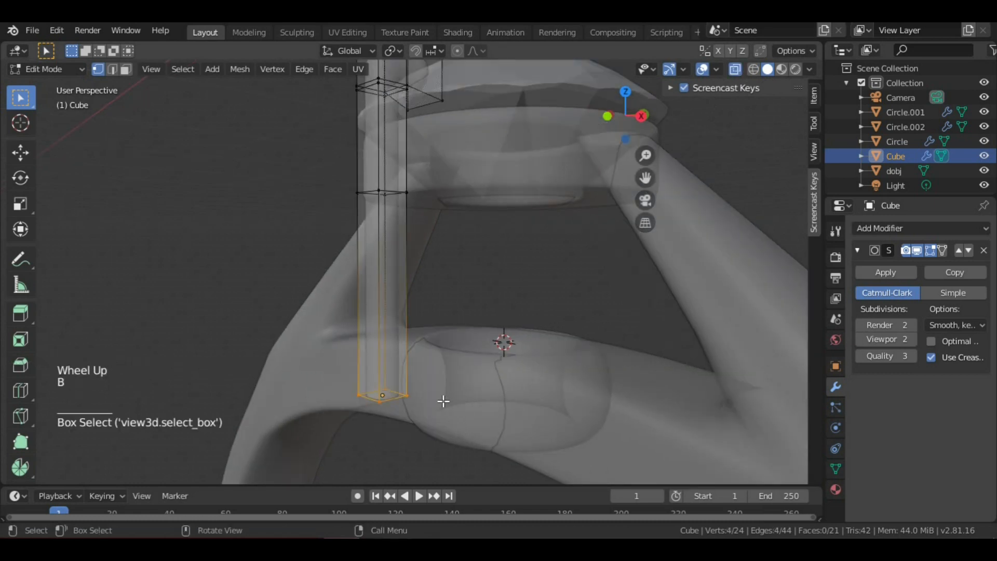
key(KP_3)
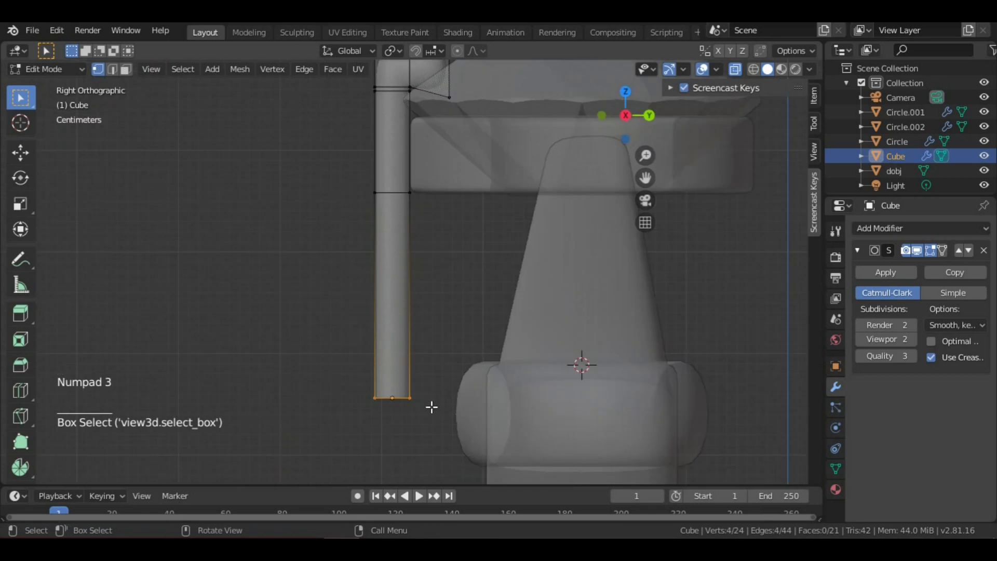
key(g)
key(y)
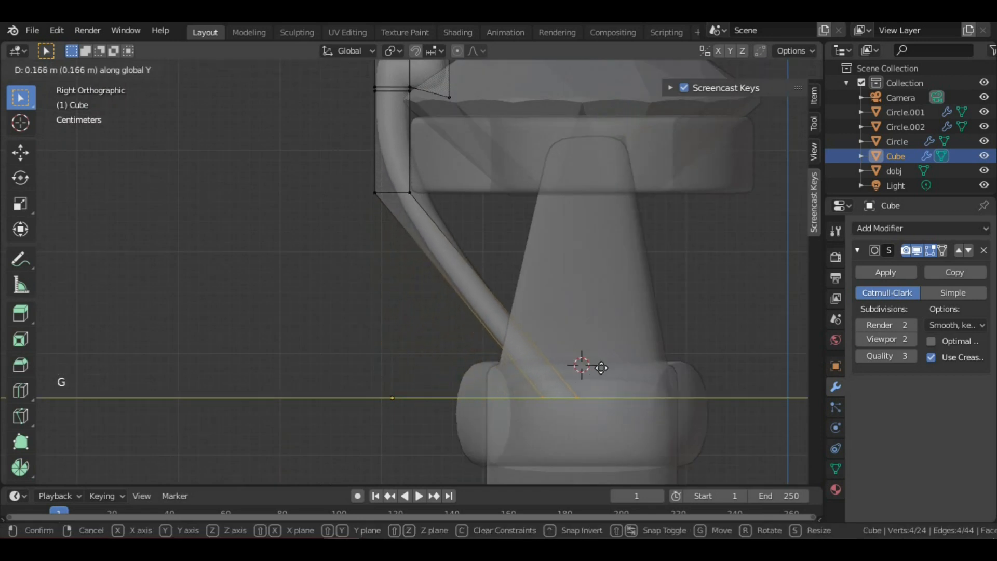
click(539, 343)
middle_drag(487, 294, 535, 309)
key(Tab)
- Turn off X-ray display and examine how the bent prong meets the stone, bezel and band
scroll(634, 338, down, 3)
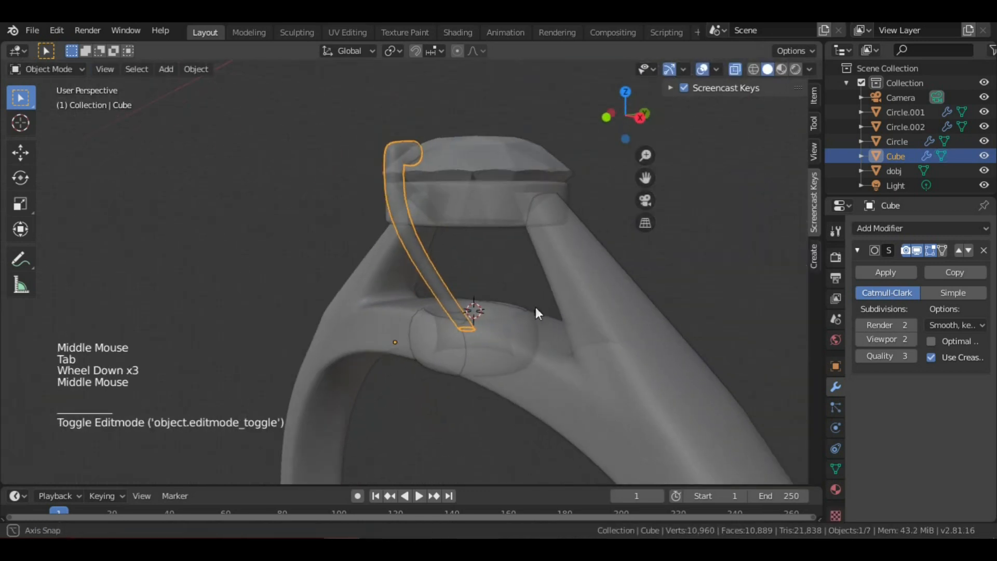
scroll(571, 275, up, 4)
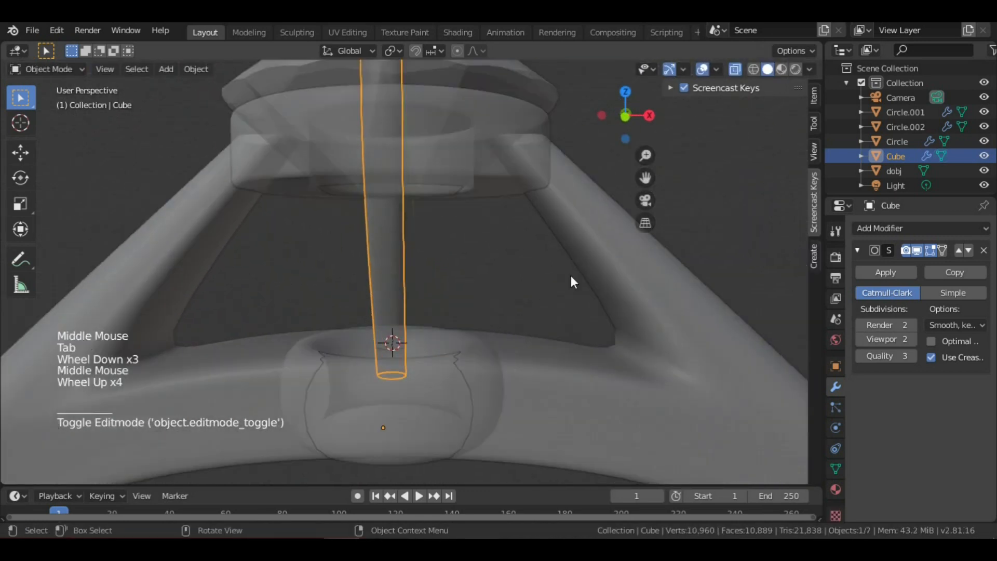
click(735, 68)
middle_drag(529, 245, 391, 198)
scroll(541, 234, down, 3)
scroll(434, 194, down, 3)
scroll(431, 223, up, 4)
middle_drag(431, 223, 426, 263)
scroll(460, 177, down, 4)
scroll(402, 186, up, 1)
scroll(395, 226, up, 3)
scroll(521, 222, down, 1)
scroll(431, 276, down, 3)
scroll(372, 278, up, 3)
scroll(416, 279, up, 3)
scroll(455, 289, down, 4)
scroll(366, 265, up, 2)
middle_drag(494, 176, 459, 188)
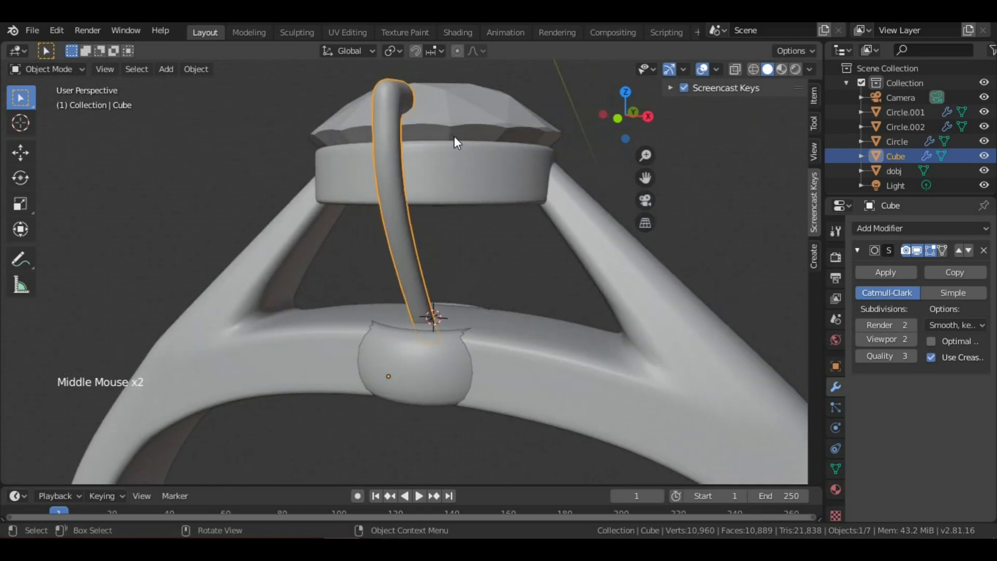
- Open the bezel's mesh for editing with its lower rim in clear view
click(463, 175)
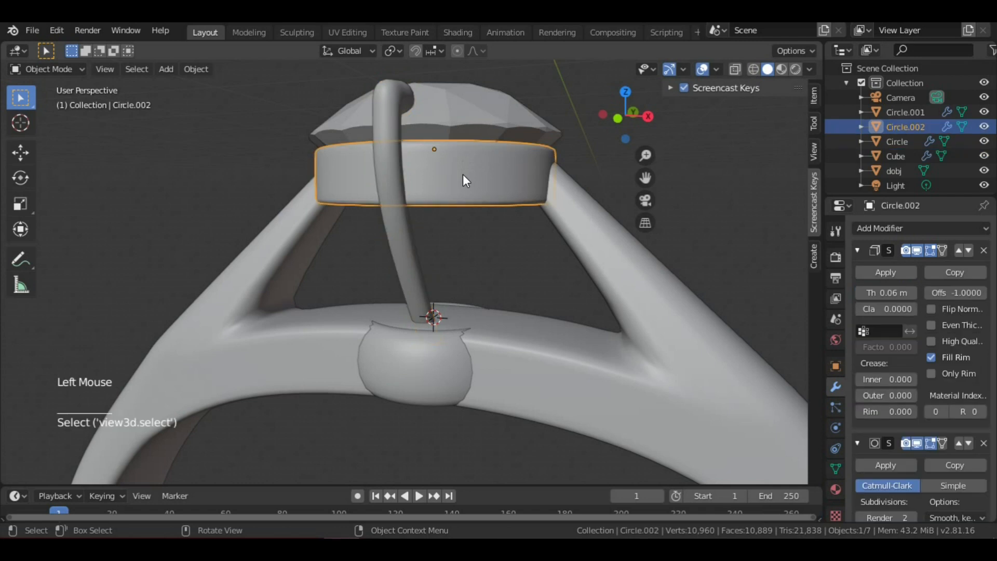
middle_drag(499, 198, 469, 208)
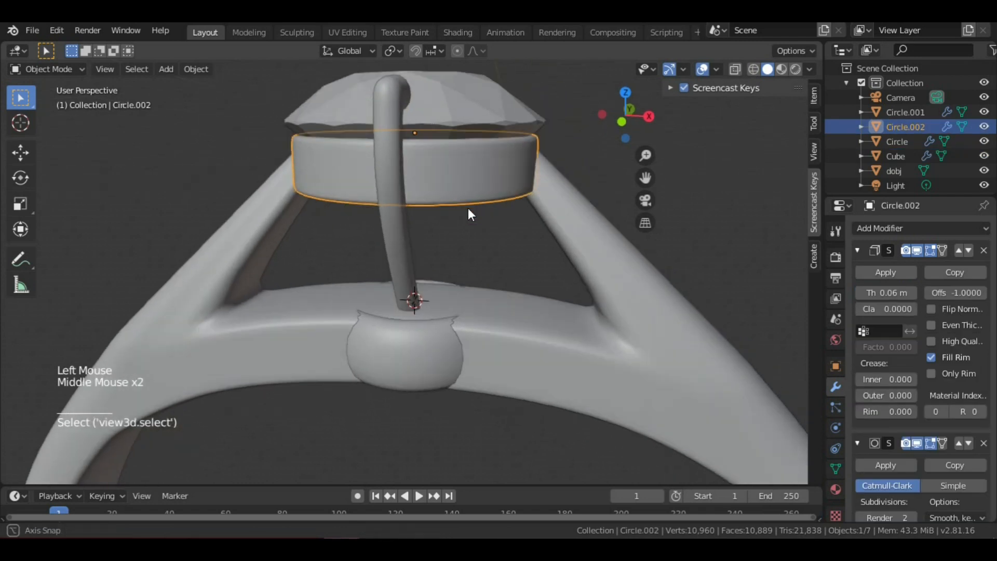
middle_drag(425, 165, 469, 185)
scroll(469, 185, down, 2)
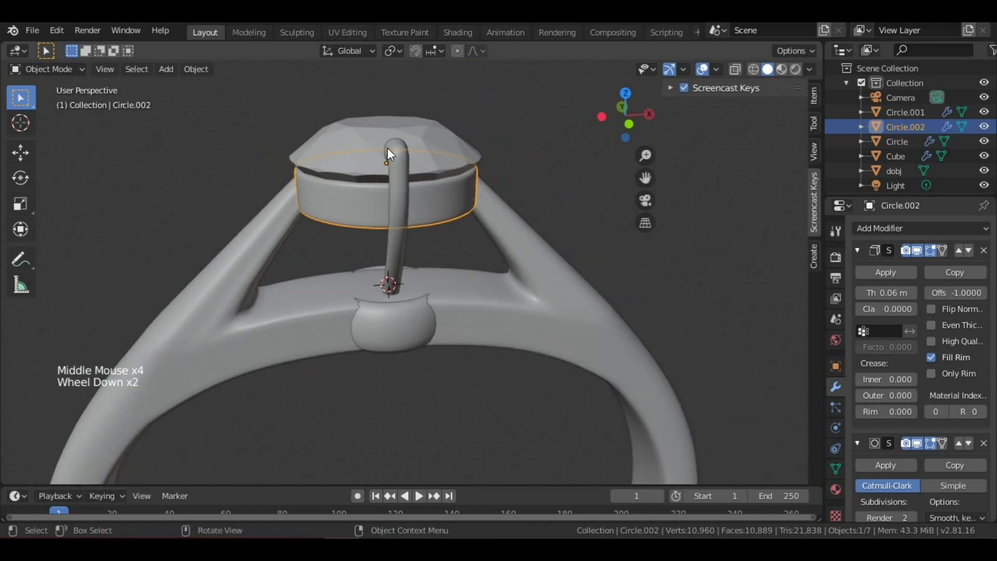
middle_drag(398, 151, 402, 200)
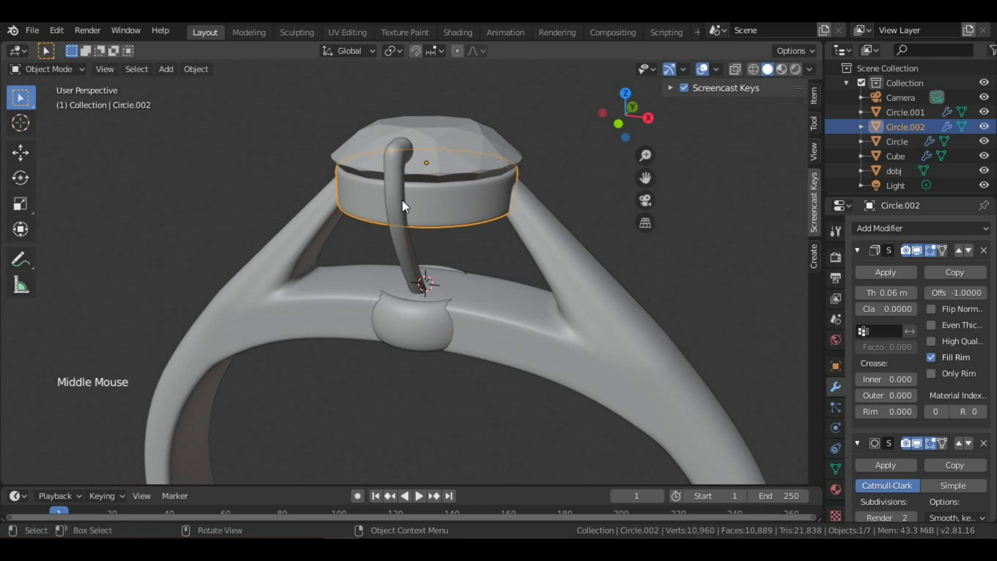
key(Tab)
mouse_move(487, 216)
middle_down()
mouse_move(454, 154)
mouse_move(478, 178)
mouse_move(457, 235)
mouse_move(497, 208)
middle_up()
scroll(467, 177, up, 4)
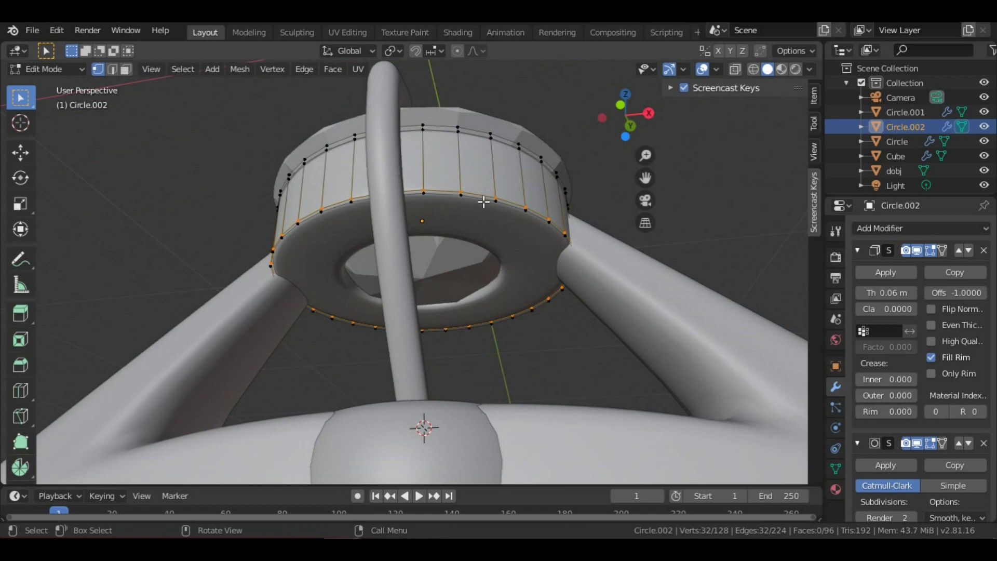
scroll(484, 202, down, 3)
scroll(474, 214, up, 2)
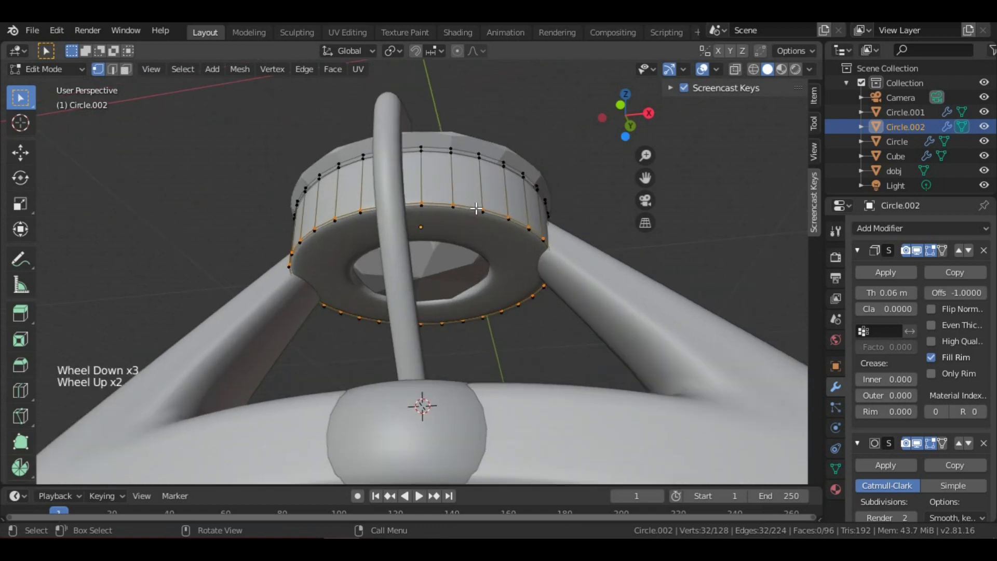
scroll(477, 208, down, 2)
scroll(480, 203, up, 3)
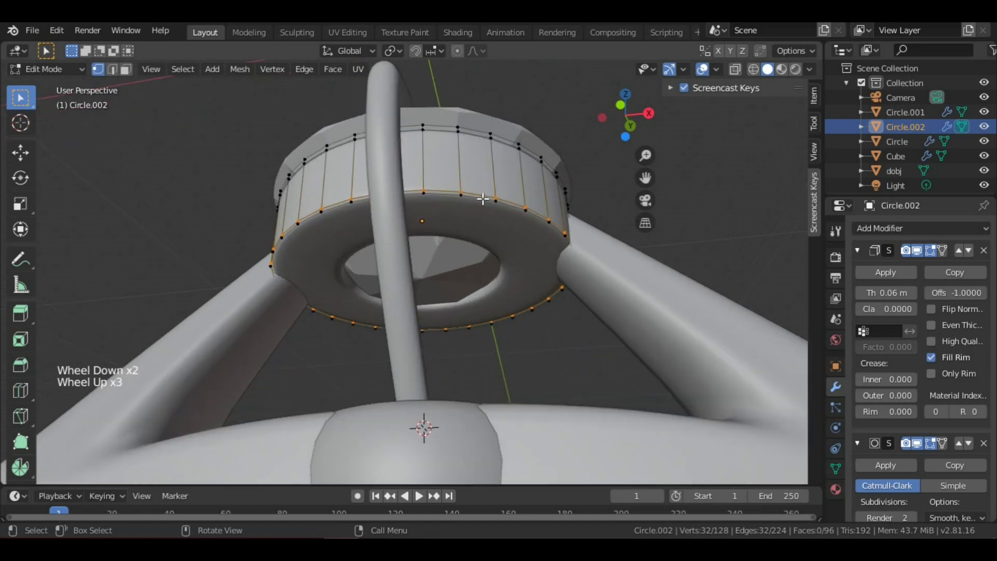
- Clear the vertex selection and select the full edge loop around the bezel's lower rim
ctrl+click(485, 197)
alt+click(486, 196)
key(alt+a)
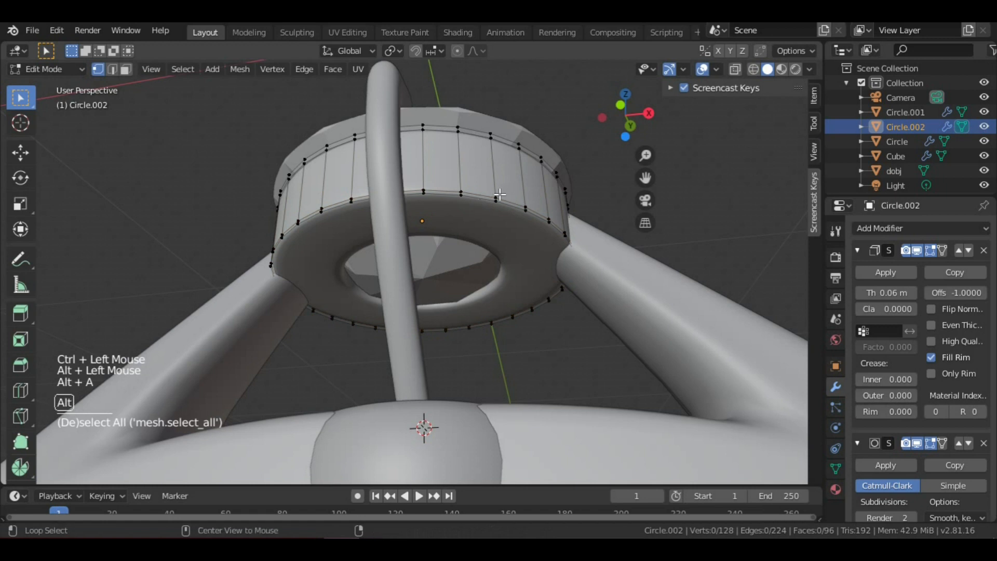
alt+click(496, 196)
ctrl+click(495, 197)
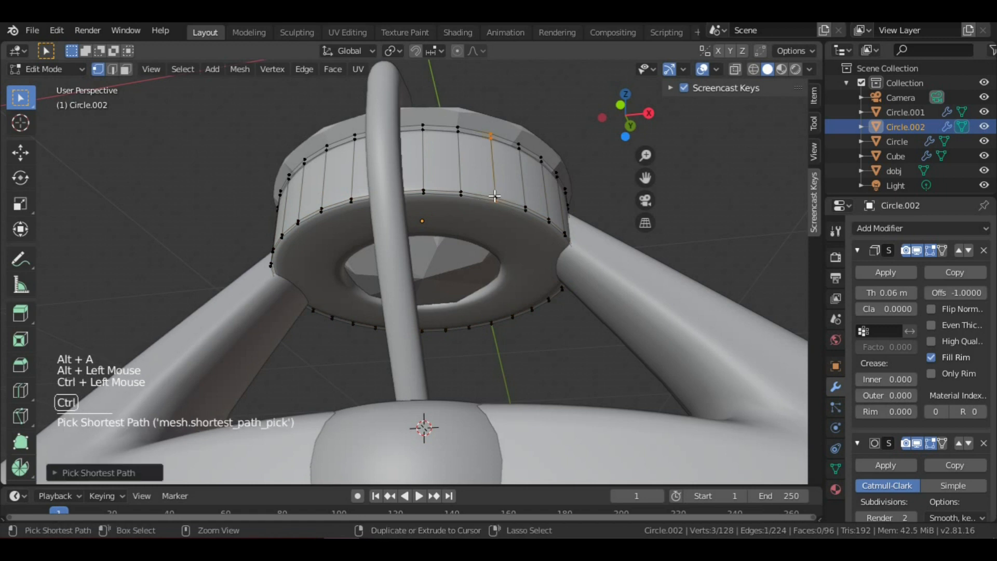
ctrl+click(462, 188)
ctrl+click(460, 190)
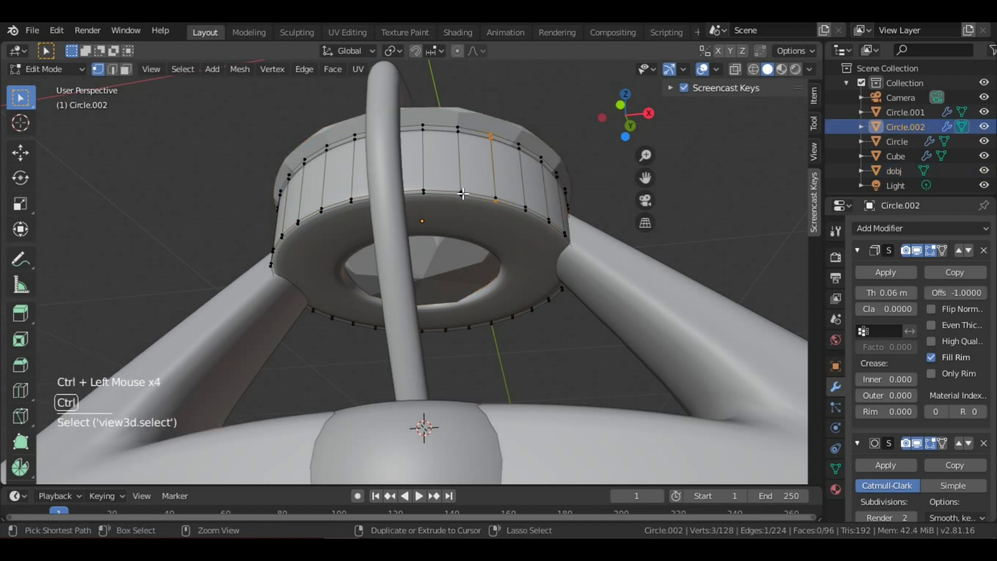
ctrl+click(463, 194)
alt+click(463, 194)
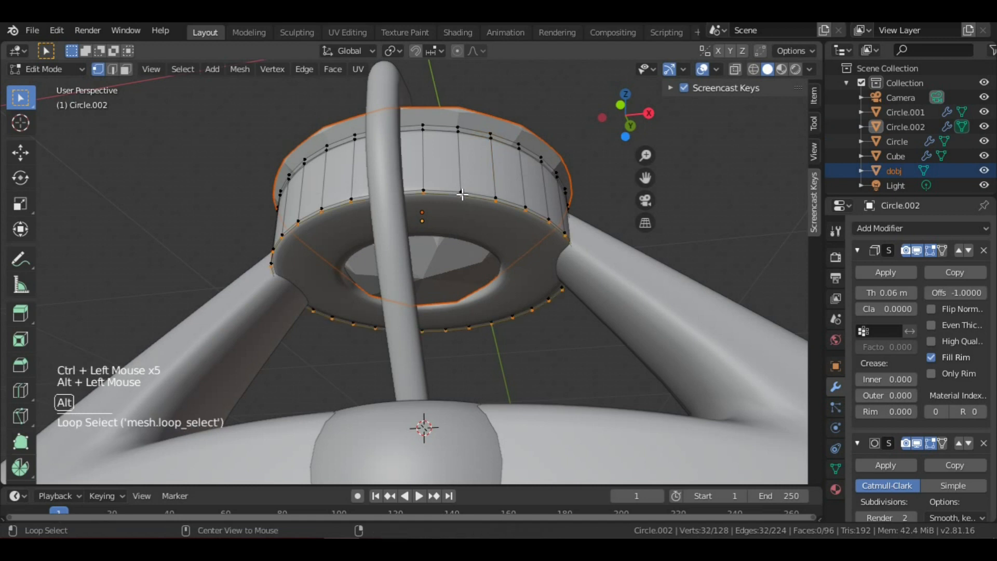
scroll(465, 195, up, 2)
middle_drag(465, 195, 467, 195)
scroll(497, 227, down, 2)
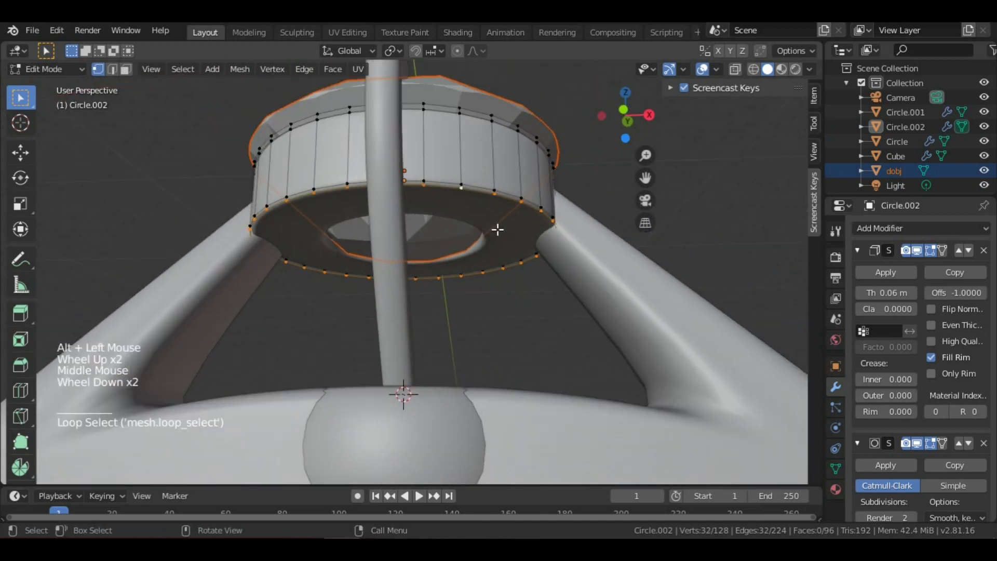
- Make the bezel the only selected object, dropping the stone, and resume editing its lower edge loop
scroll(497, 229, down, 3)
scroll(497, 229, up, 4)
scroll(521, 260, down, 4)
middle_drag(479, 291, 492, 224)
scroll(492, 224, up, 1)
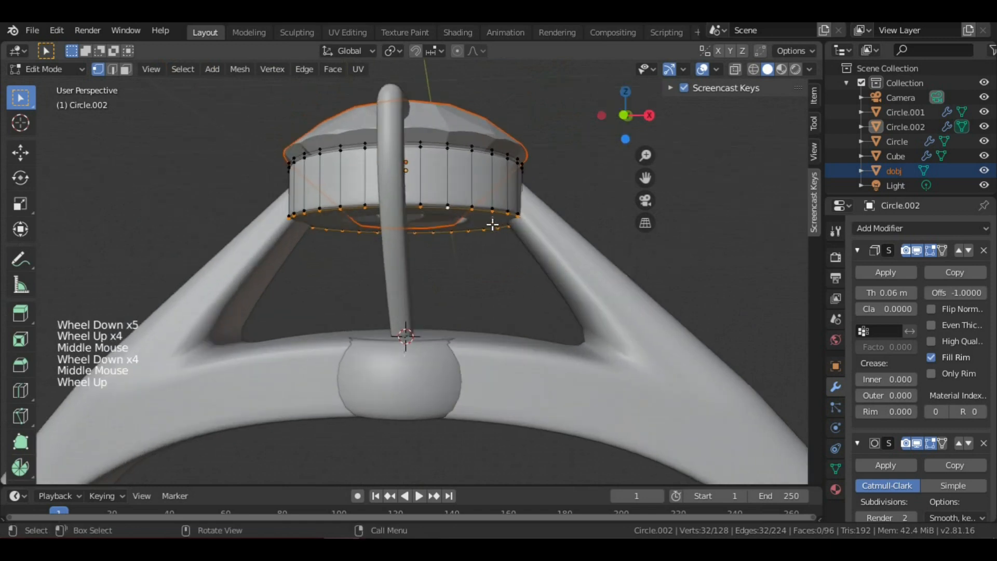
scroll(492, 224, up, 1)
key(Tab)
click(495, 194)
key(Tab)
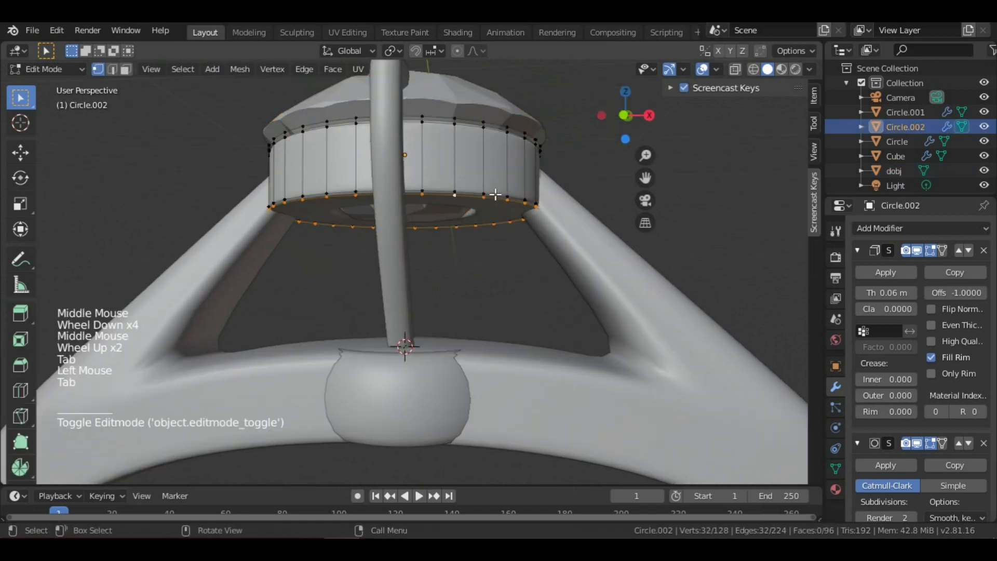
scroll(494, 194, up, 2)
scroll(495, 195, down, 4)
scroll(494, 194, up, 1)
middle_drag(494, 194, 528, 243)
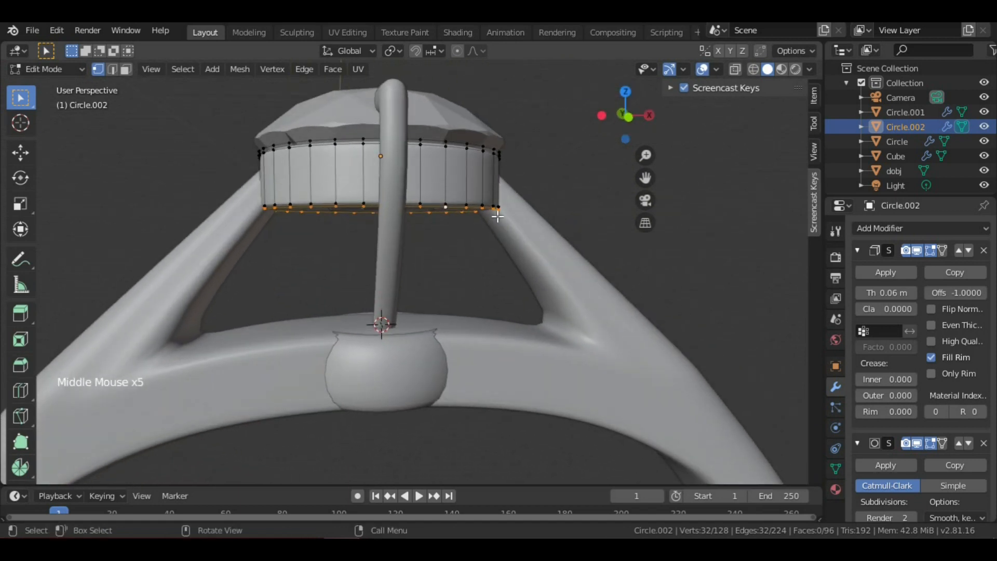
- Duplicate the bezel's lower edge loop in place and move the copy straight down along Z around the band
key(shift)
key(shift+d)
right_click(513, 236)
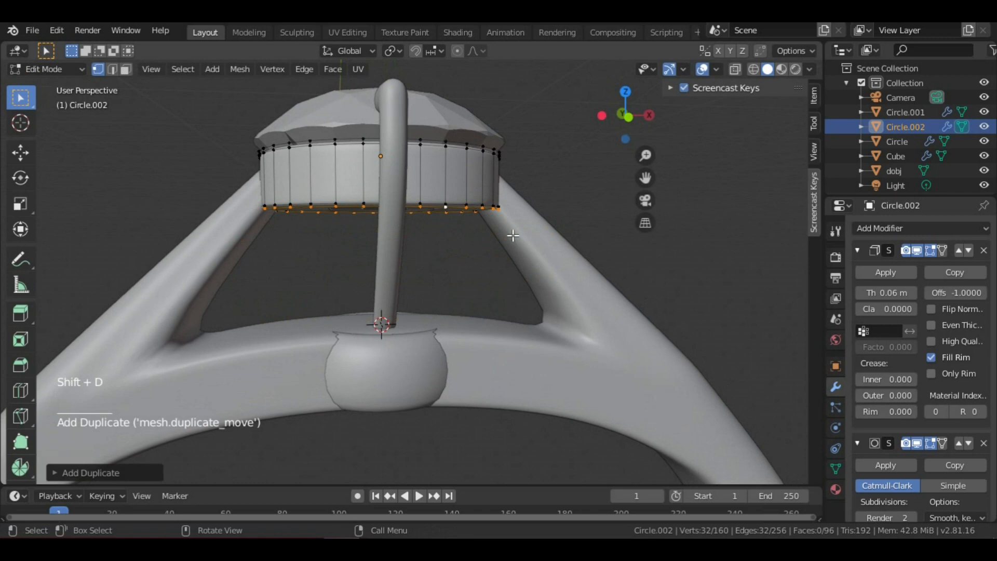
key(g)
key(z)
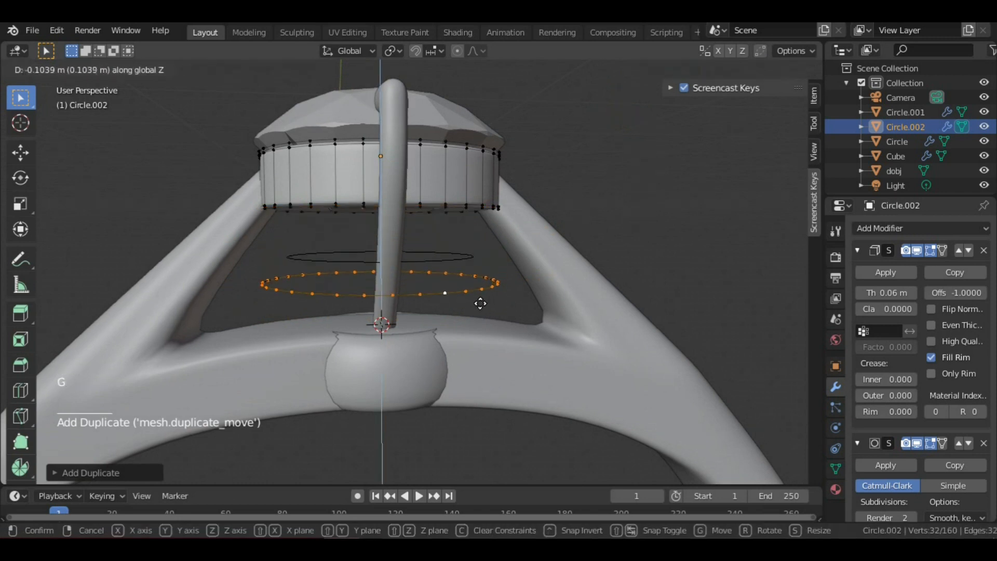
click(477, 337)
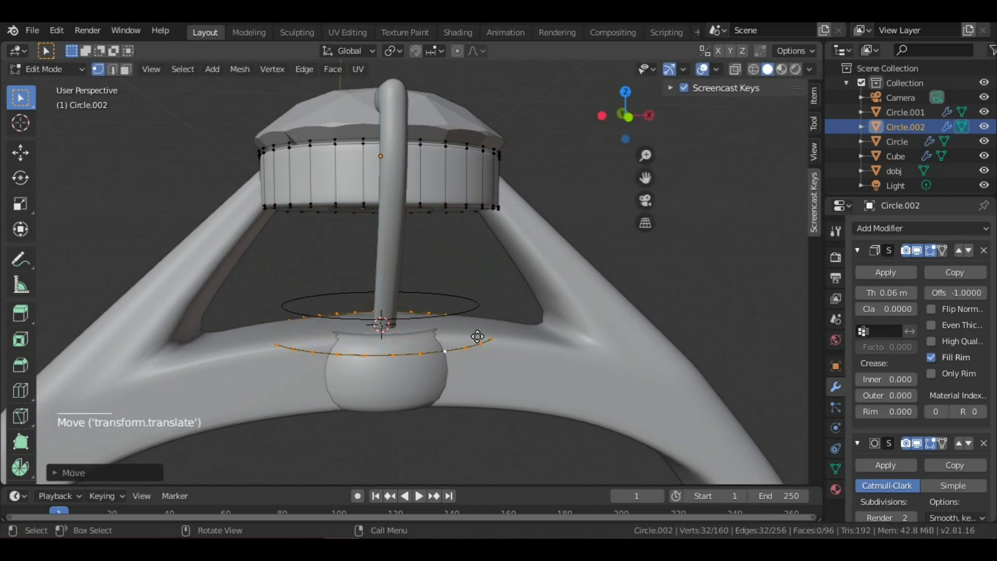
- Separate the duplicated edge loop from the bezel into its own object and leave mesh editing
key(p)
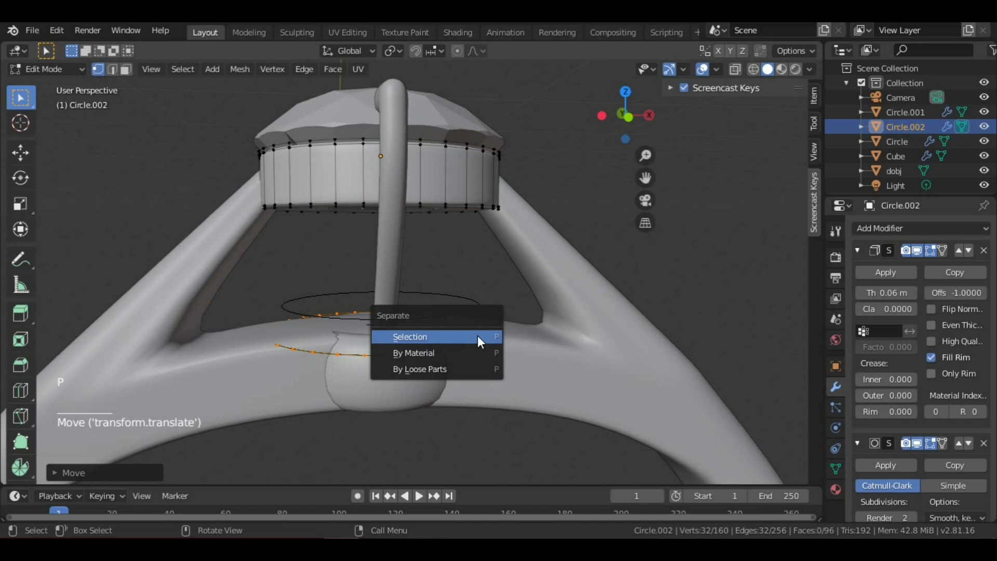
click(475, 336)
key(Tab)
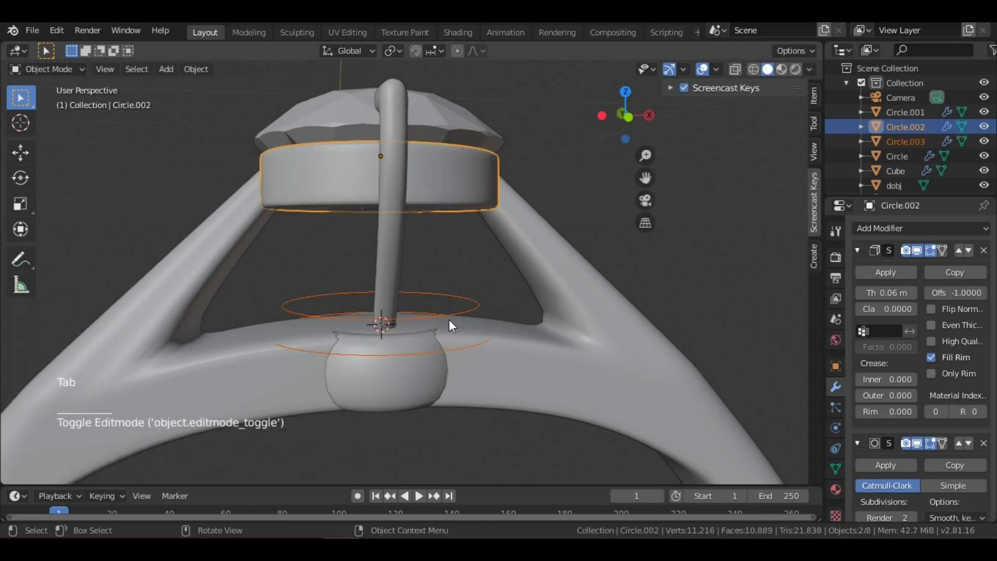
- Select the separated circle and remove its Solidify and Subdivision Surface modifiers
click(448, 310)
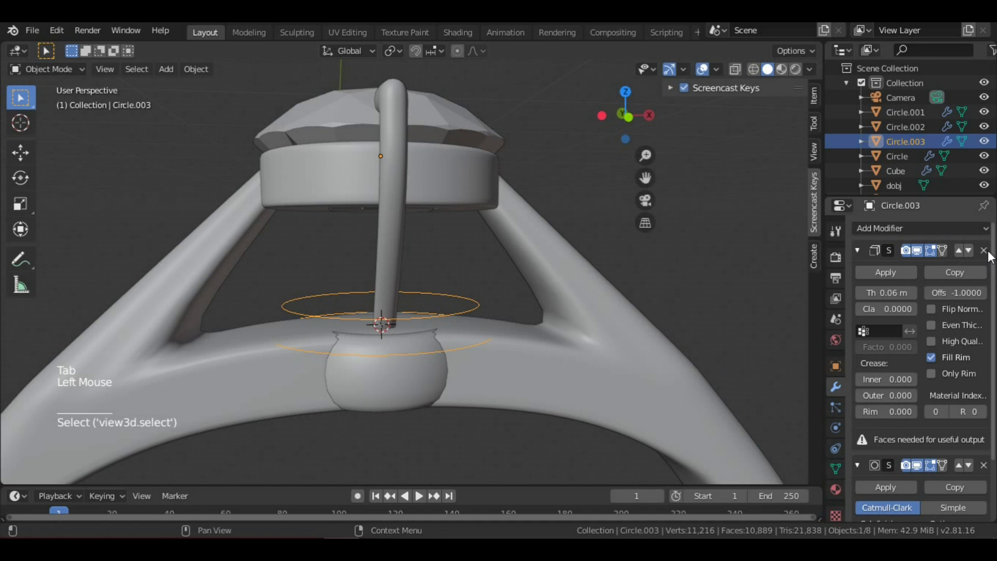
scroll(986, 252, down, 2)
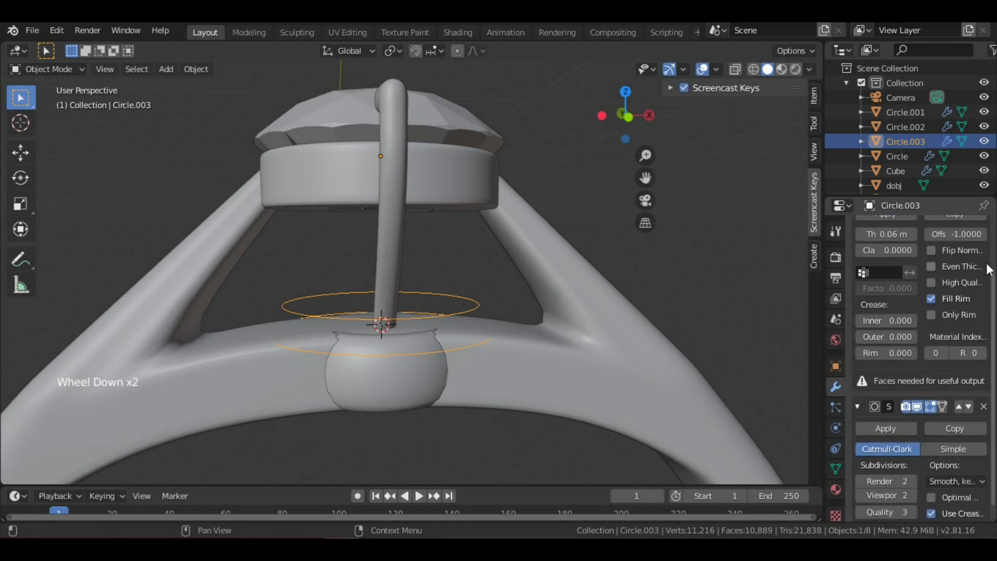
scroll(985, 234, up, 2)
click(984, 249)
click(984, 249)
click(984, 249)
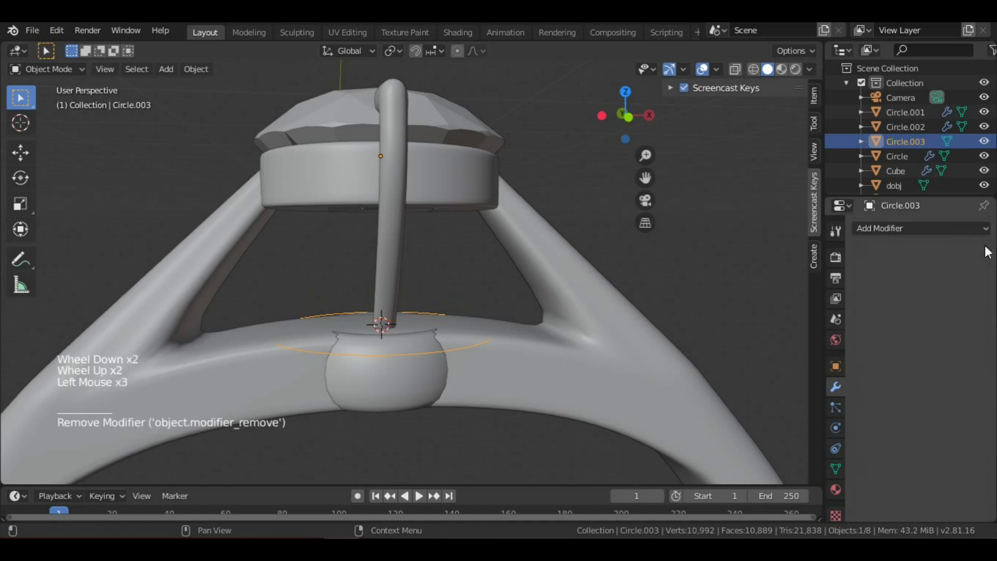
- Snap the 3D cursor to the centre of all the separated circle's vertices
middle_drag(297, 381, 406, 402)
middle_drag(499, 291, 399, 247)
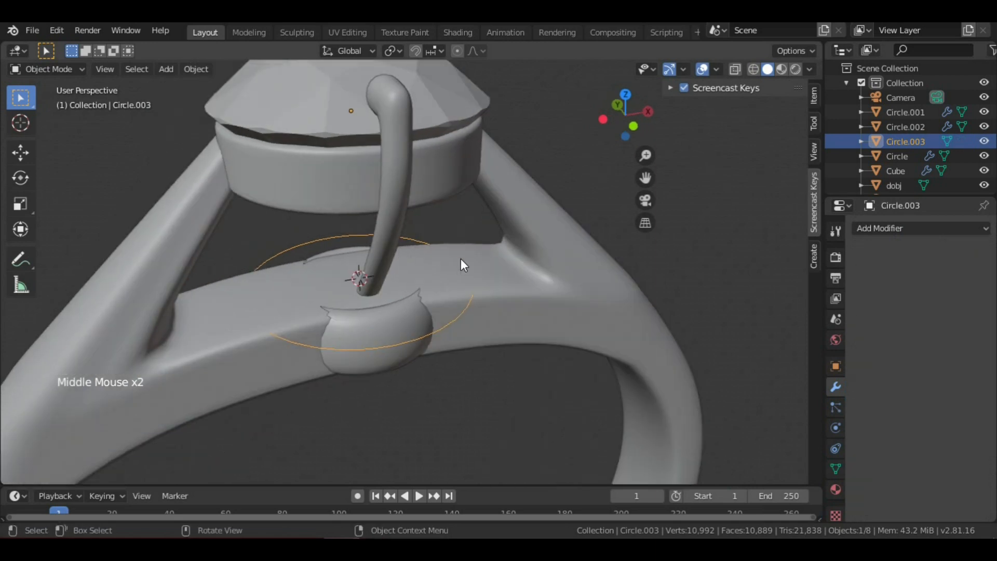
key(Tab)
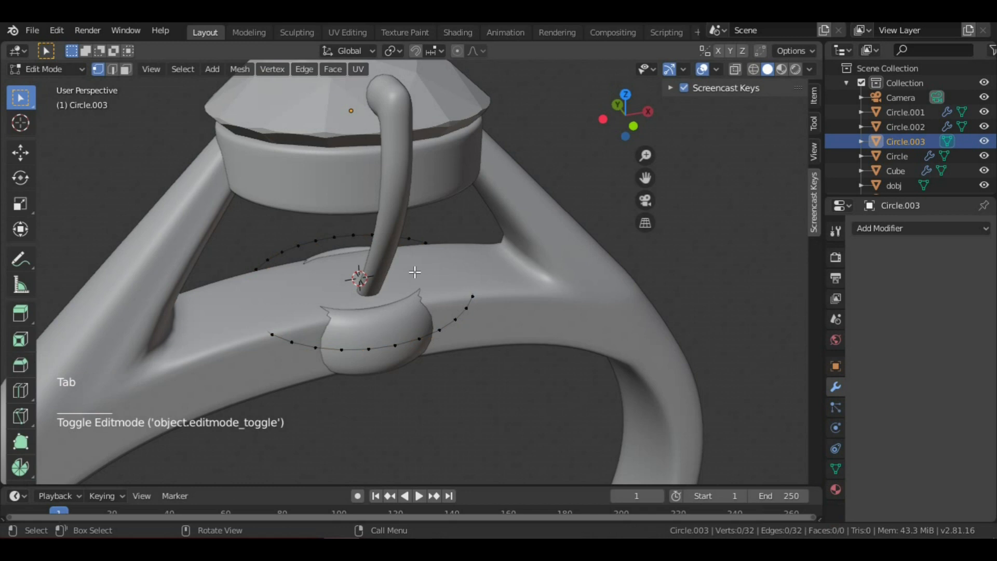
key(a)
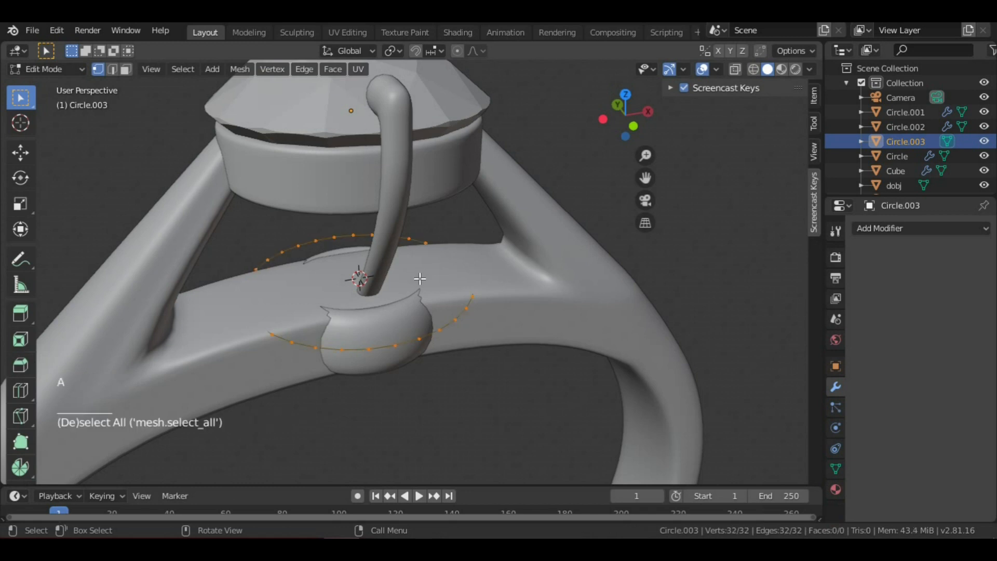
key(shift+s)
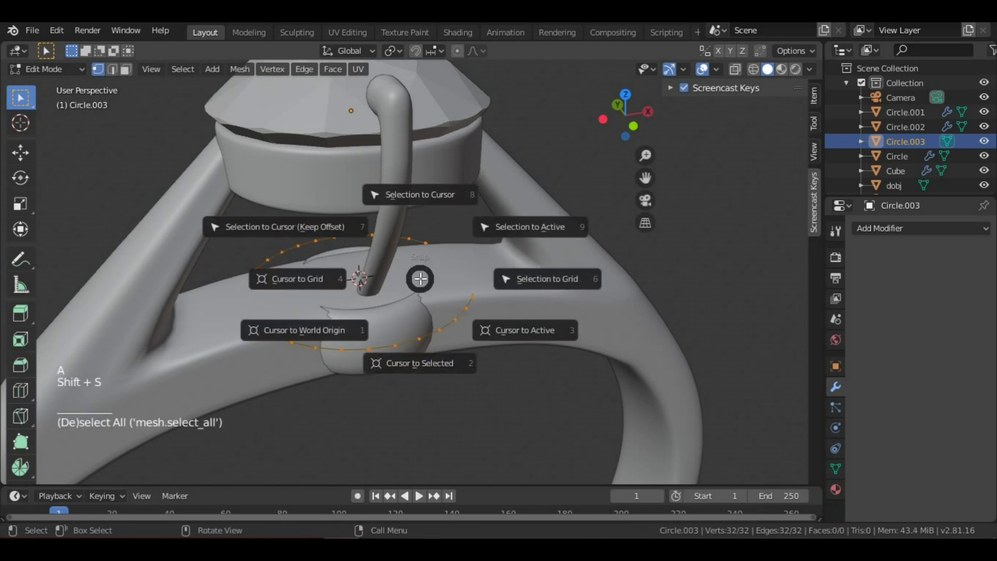
click(444, 358)
key(Tab)
- Add a Plain Axes empty at the 3D cursor in the centre of the circle
middle_drag(389, 264, 427, 267)
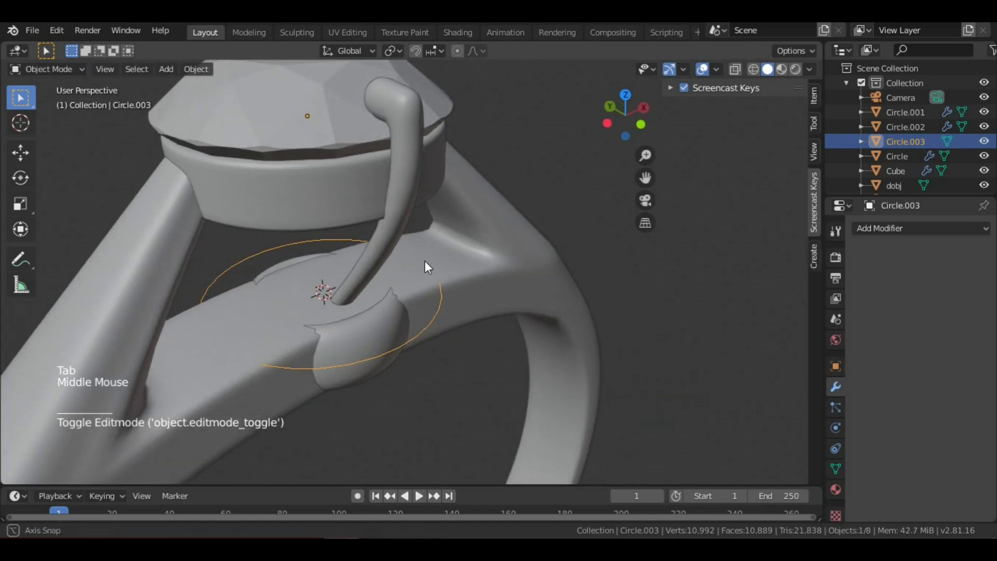
middle_drag(331, 292, 292, 280)
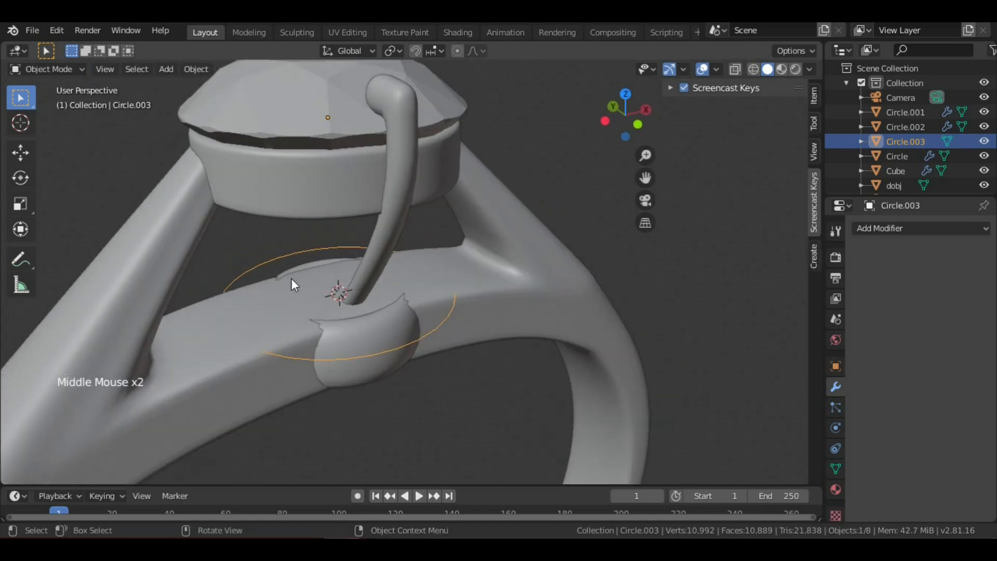
middle_drag(347, 266, 314, 249)
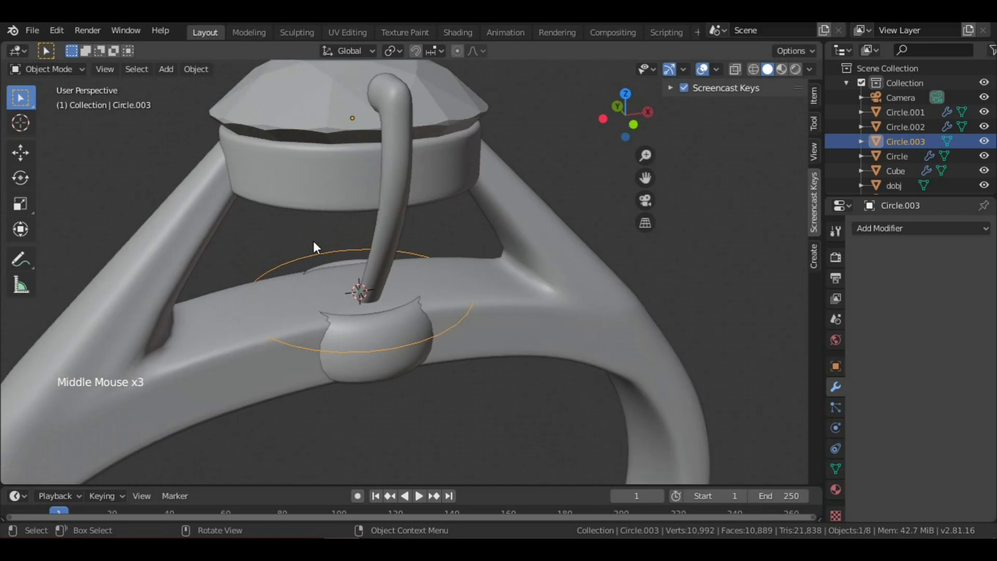
key(shift+a)
mouse_move(319, 243)
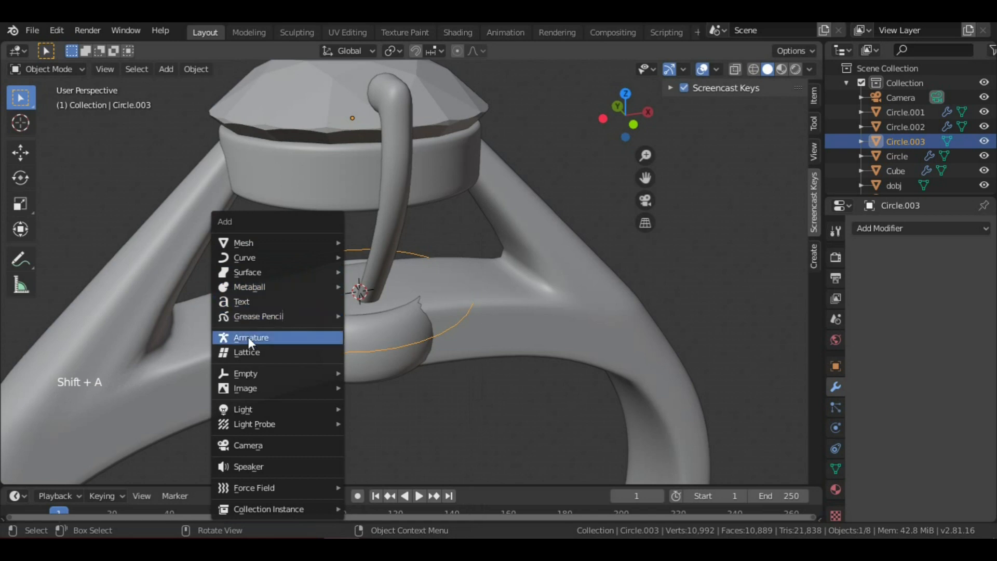
mouse_move(250, 373)
click(373, 370)
- Select the prong and set its origin to the 3D cursor
middle_drag(373, 367, 432, 381)
scroll(423, 245, down, 1)
scroll(366, 248, up, 1)
click(388, 240)
scroll(388, 240, down, 1)
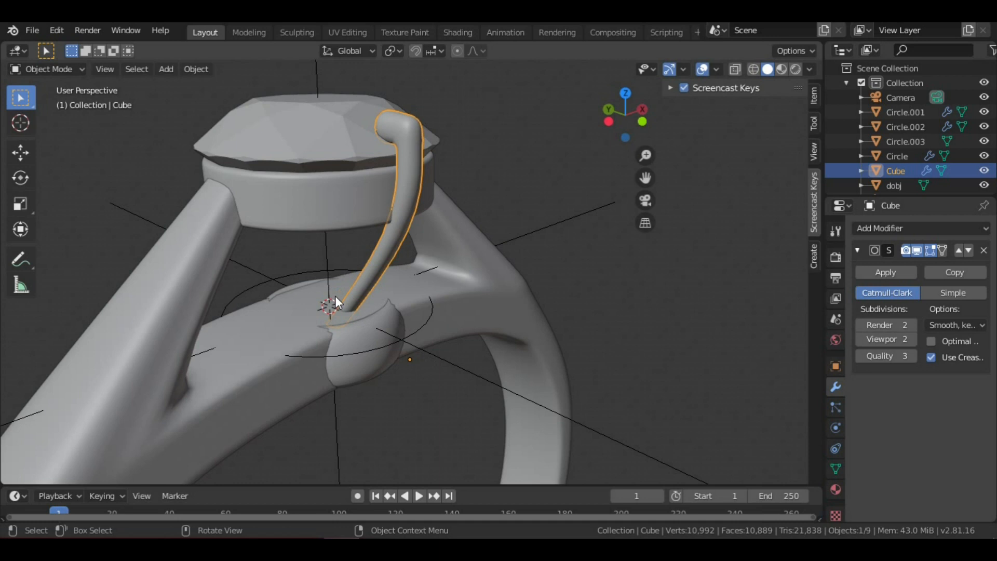
middle_drag(335, 295, 391, 348)
scroll(320, 308, up, 2)
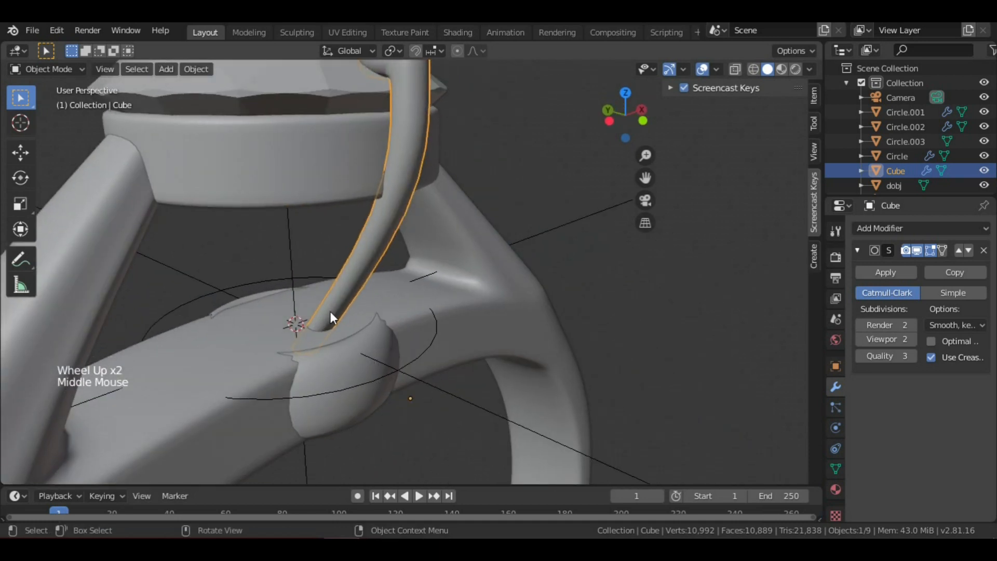
right_click(422, 189)
mouse_move(421, 190)
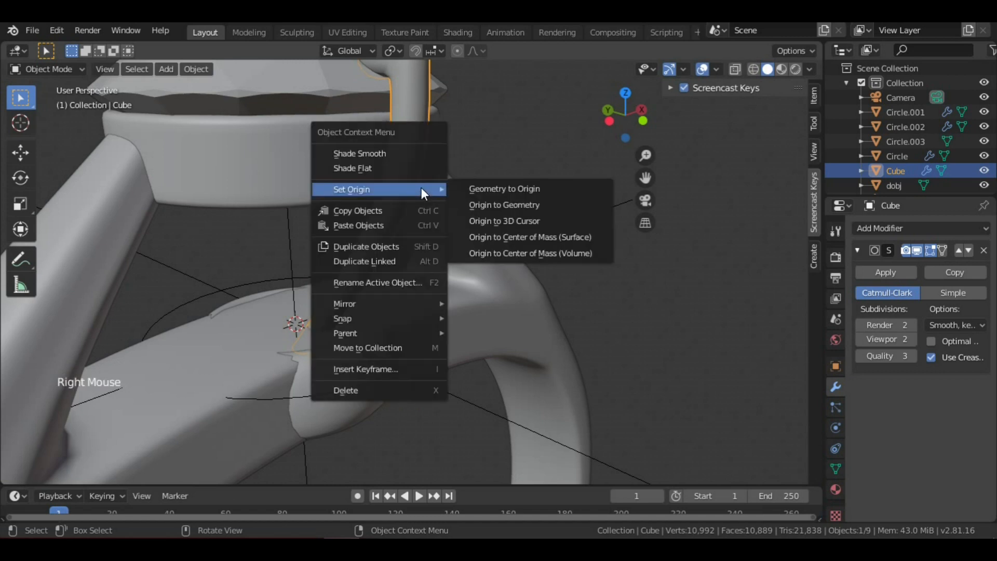
click(490, 216)
middle_drag(490, 215, 319, 324)
scroll(331, 317, down, 2)
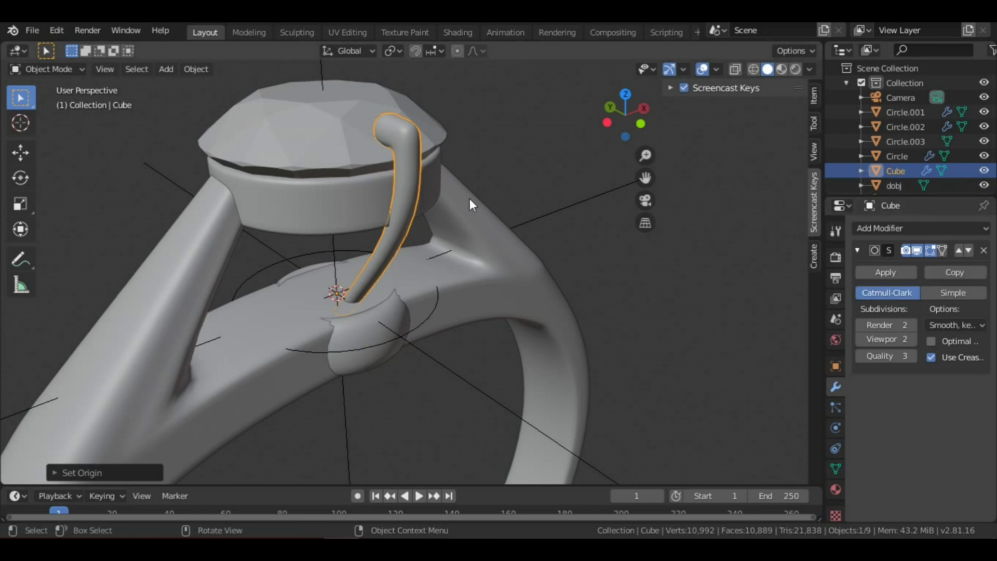
- Add an Array modifier to the prong and set its count to 4
middle_drag(484, 205, 509, 218)
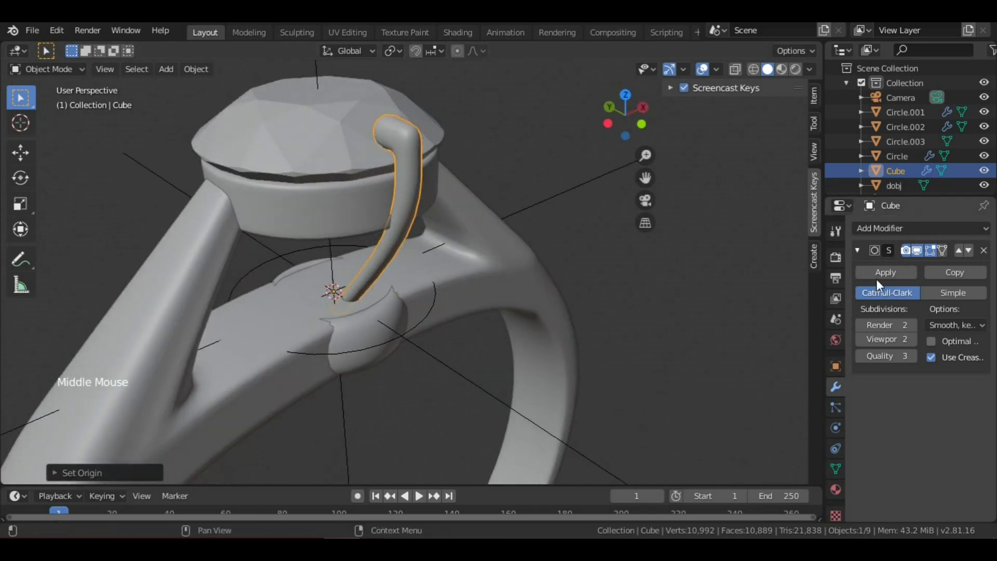
click(912, 230)
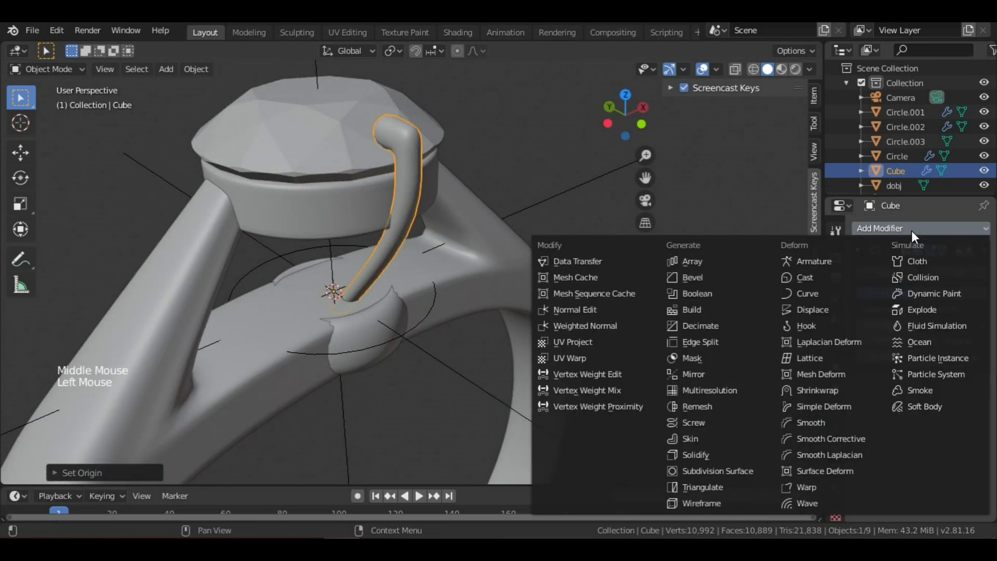
click(691, 261)
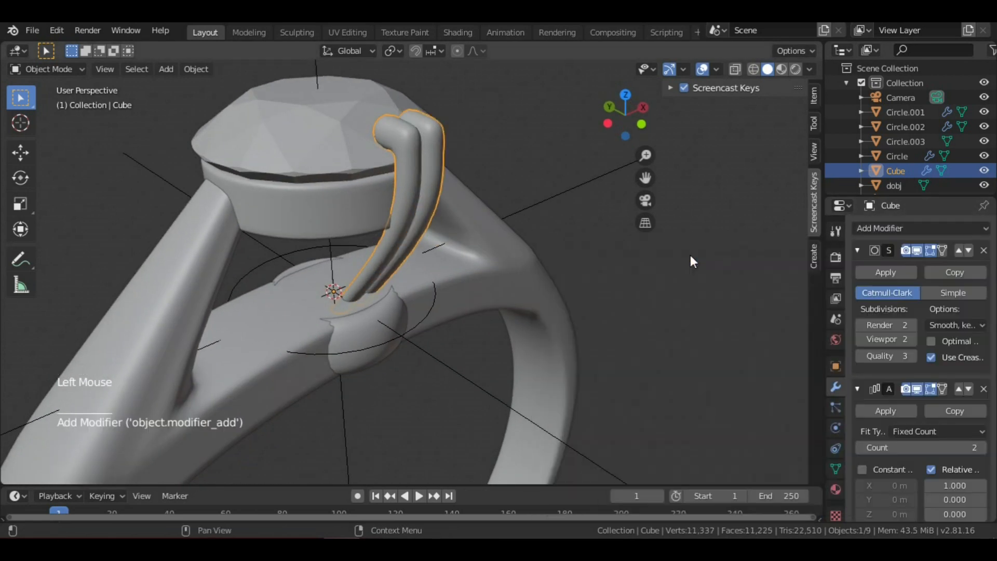
click(979, 448)
click(980, 448)
middle_drag(362, 114, 413, 112)
middle_drag(528, 188, 484, 163)
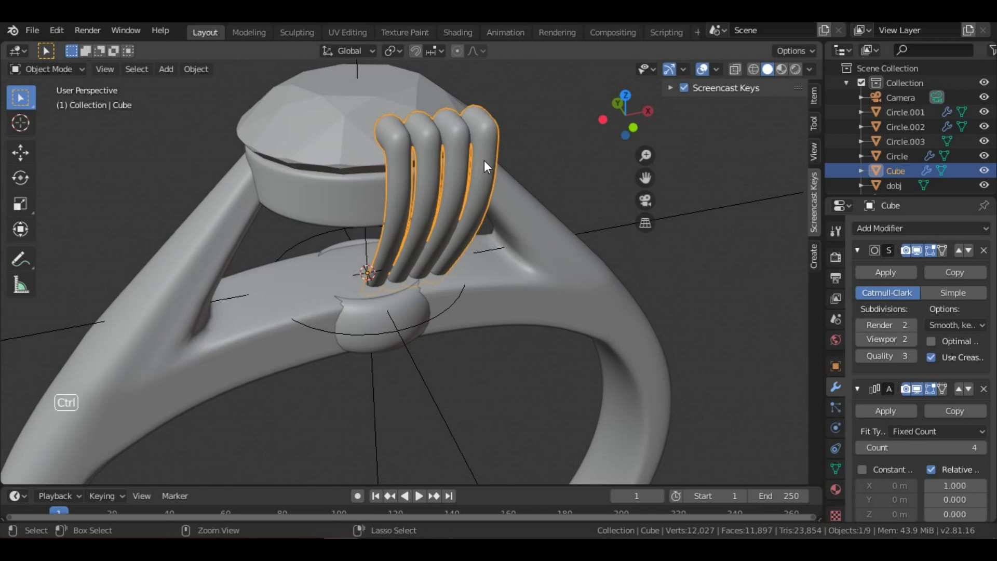
- Apply the prong's scale
key(ctrl+a)
click(453, 191)
mouse_move(499, 221)
middle_down()
mouse_move(517, 215)
mouse_move(500, 221)
mouse_move(541, 249)
mouse_move(498, 222)
middle_up()
click(541, 250)
scroll(519, 236, up, 3)
scroll(498, 222, down, 2)
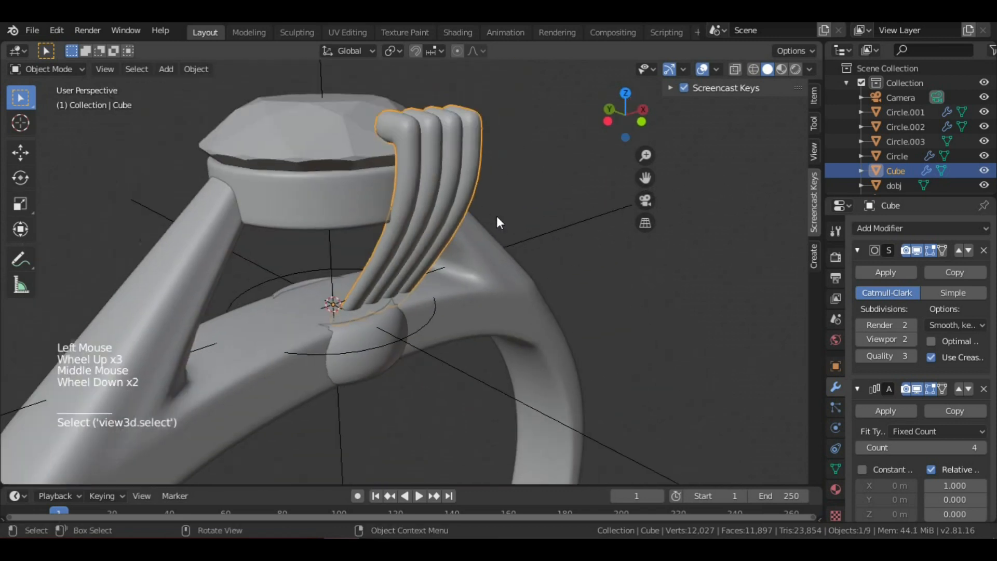
- Switch the prong's array from relative offset to object offset, using the Empty as the offset object
scroll(977, 379, down, 9)
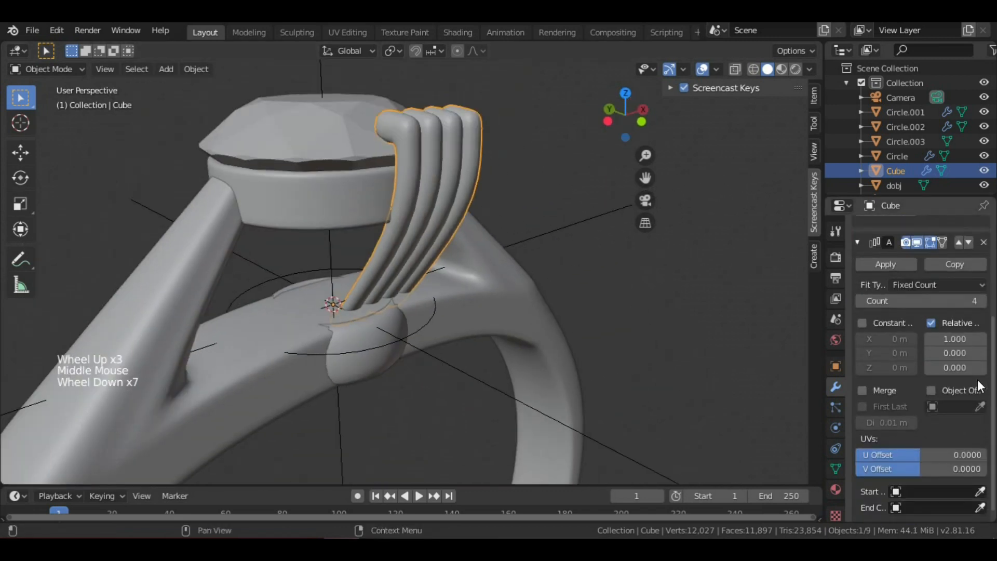
click(931, 315)
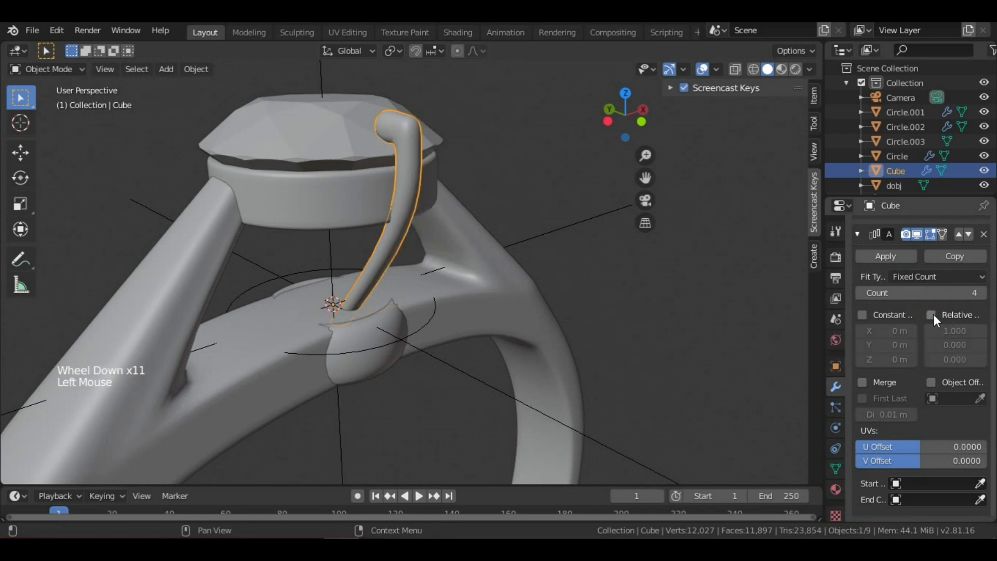
click(930, 383)
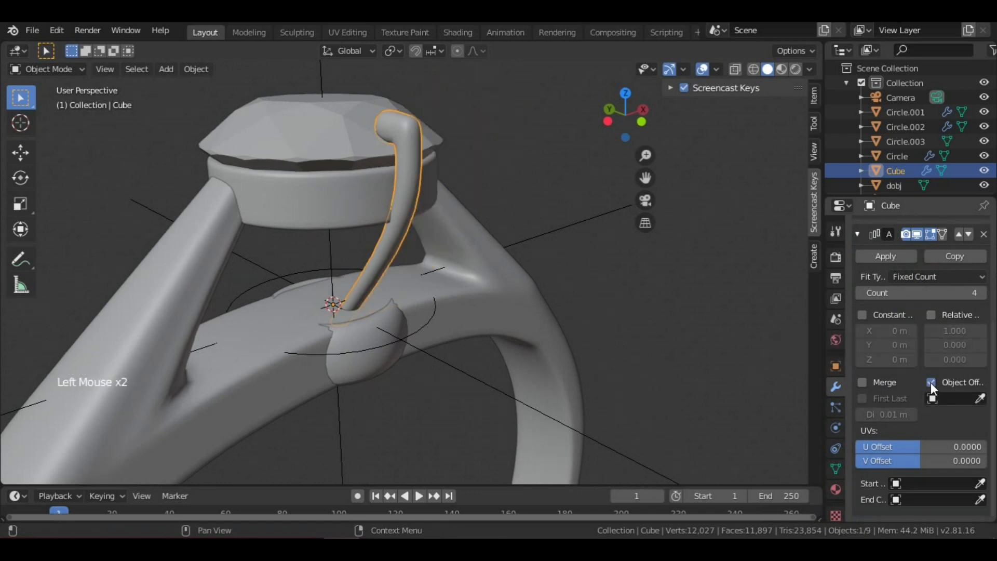
click(980, 398)
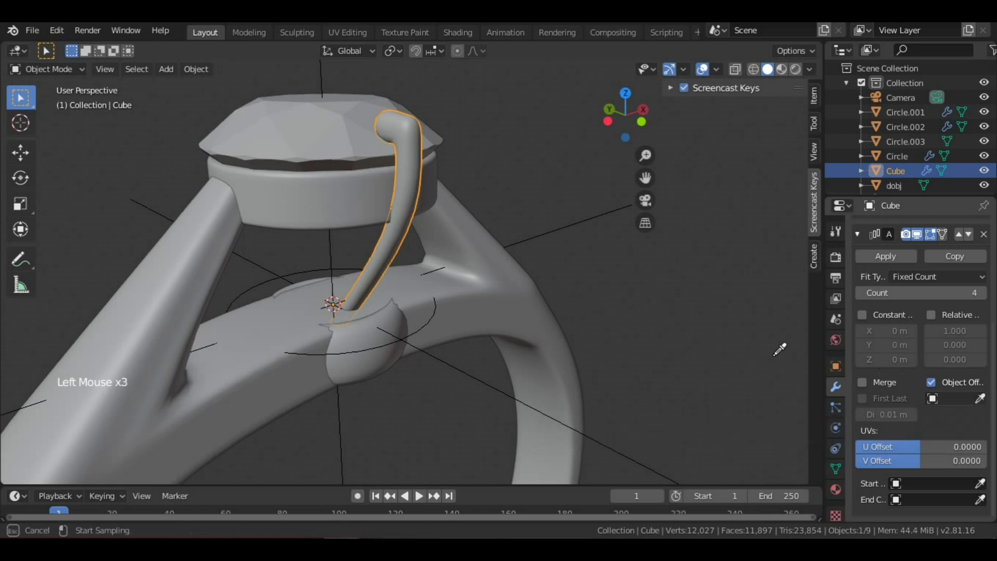
click(560, 225)
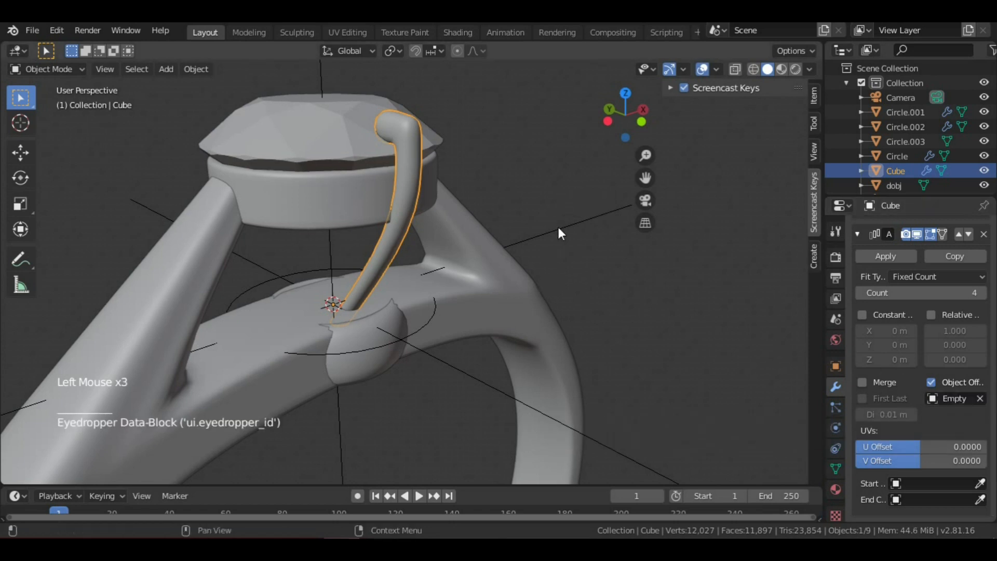
- Rotate the empty about the global Z axis by about -93.6° to spread the prong copies around the stone
scroll(642, 267, down, 2)
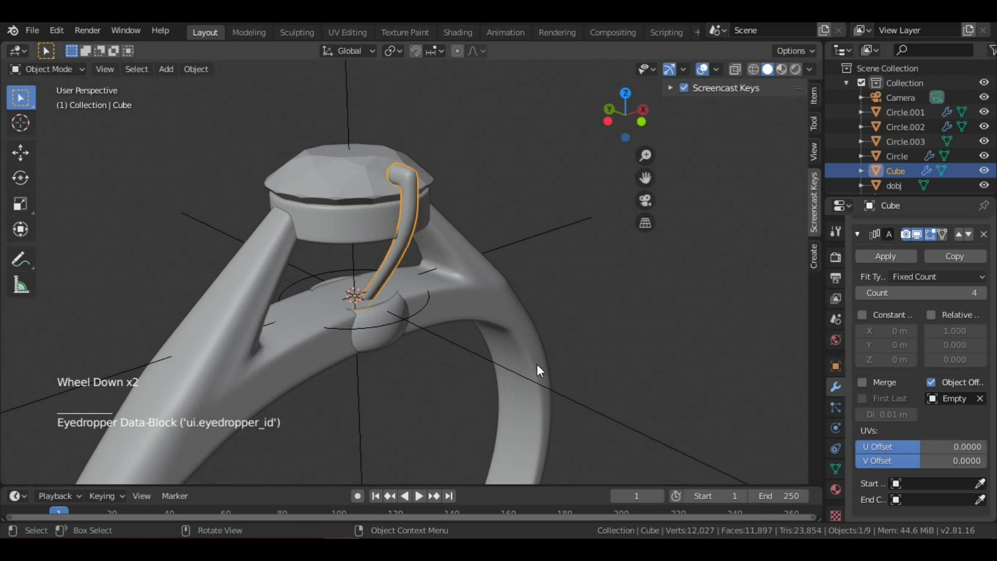
click(517, 383)
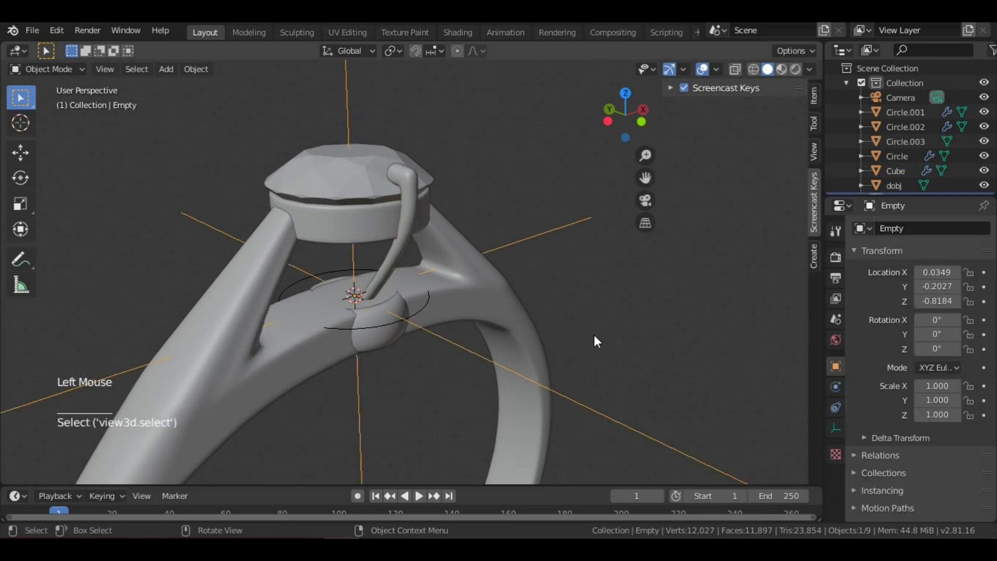
key(r)
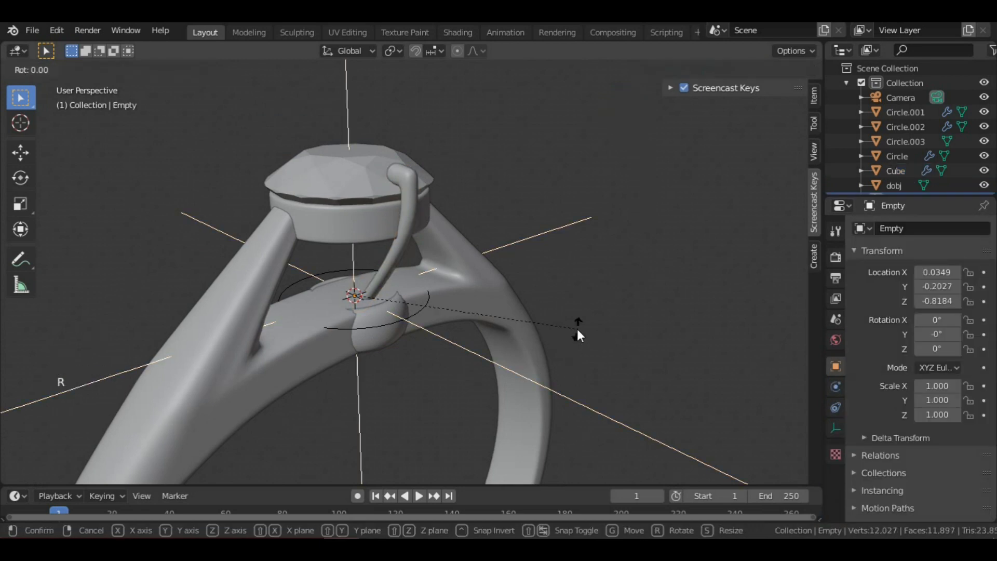
key(z)
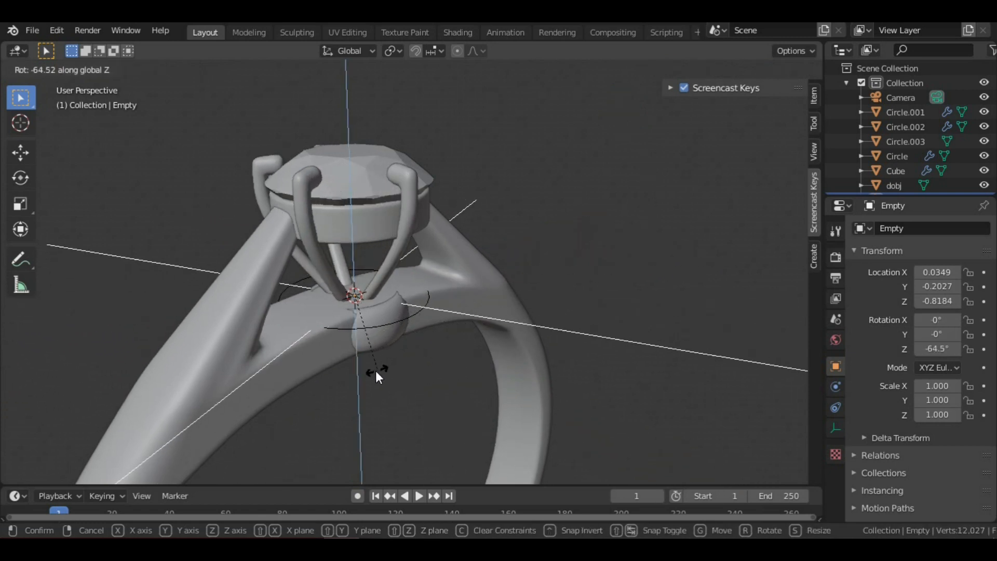
click(343, 361)
middle_drag(419, 276, 374, 317)
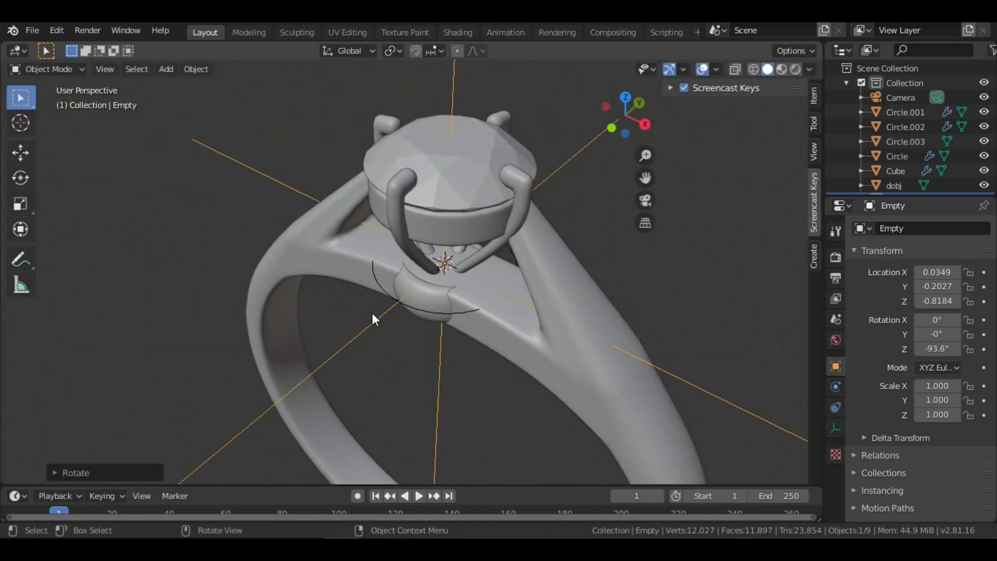
- In top view, fine-tune the empty's Z rotation to about -89.2° to space the four prongs evenly
key(KP_7)
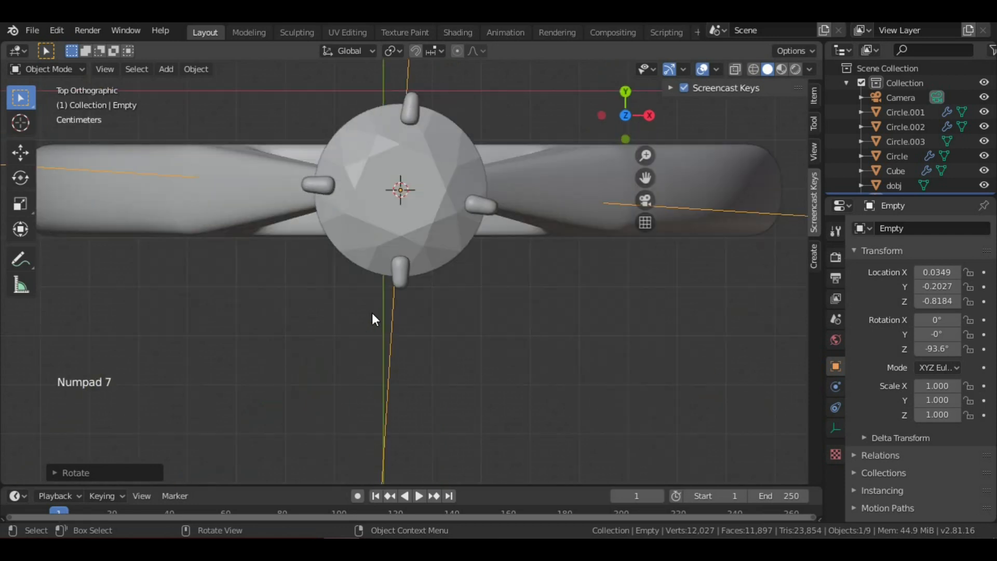
key(r)
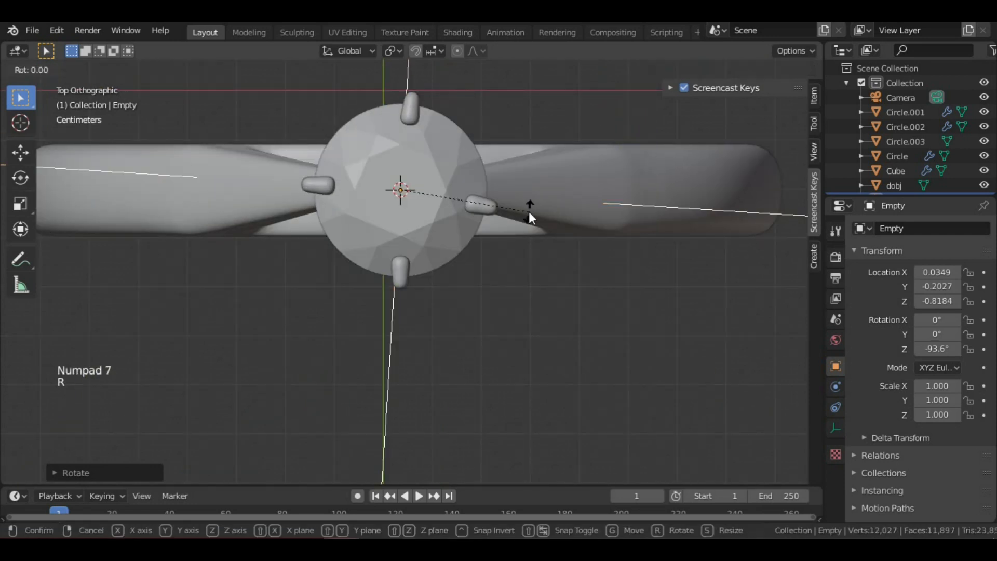
click(534, 202)
- Inspect the prong arrangement around the stone and the whole ring from several angles and distances
middle_drag(534, 202, 483, 148)
scroll(486, 158, down, 2)
scroll(472, 141, up, 3)
scroll(473, 141, down, 1)
middle_drag(483, 148, 420, 286)
scroll(469, 182, down, 2)
scroll(391, 164, up, 2)
scroll(455, 139, down, 3)
scroll(451, 177, up, 3)
scroll(447, 187, down, 3)
scroll(414, 140, down, 3)
scroll(458, 215, up, 1)
scroll(457, 211, up, 2)
scroll(314, 249, down, 3)
scroll(390, 260, down, 1)
scroll(394, 270, up, 3)
scroll(368, 257, up, 2)
middle_drag(369, 257, 408, 313)
scroll(378, 256, up, 3)
scroll(382, 241, down, 5)
scroll(320, 258, down, 4)
scroll(380, 298, up, 1)
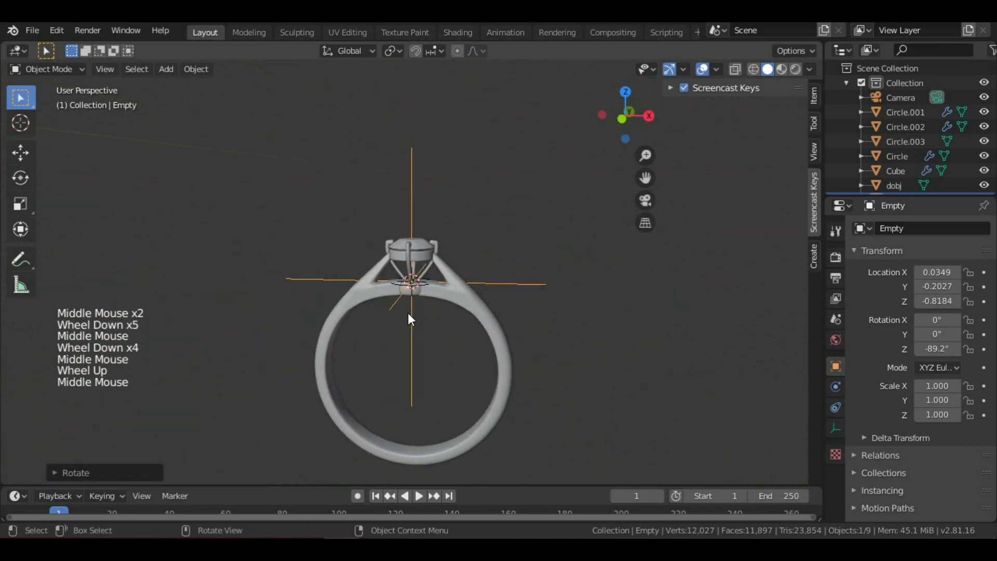
scroll(453, 243, up, 3)
scroll(463, 268, down, 2)
middle_drag(463, 268, 435, 292)
scroll(496, 292, down, 5)
scroll(436, 292, up, 2)
scroll(435, 292, up, 1)
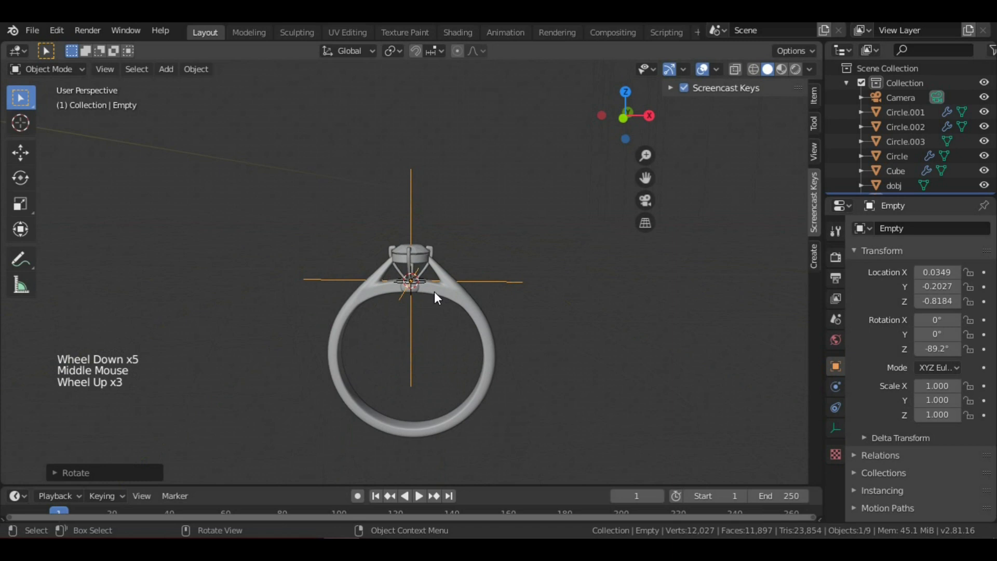
scroll(434, 294, up, 2)
scroll(434, 294, down, 3)
scroll(434, 294, up, 2)
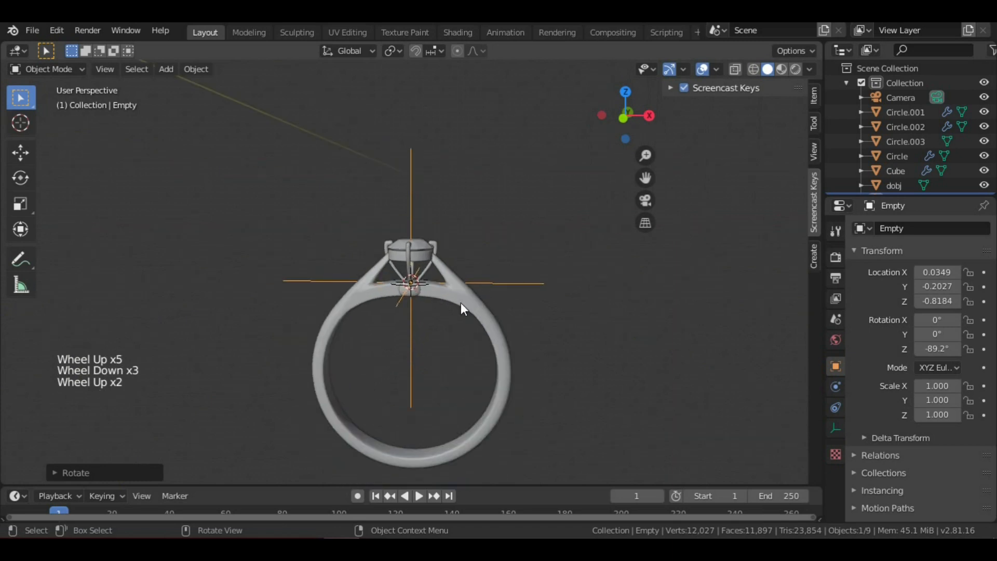
- Save the scene as a new file named ring3.blend in the Ring folder
click(34, 30)
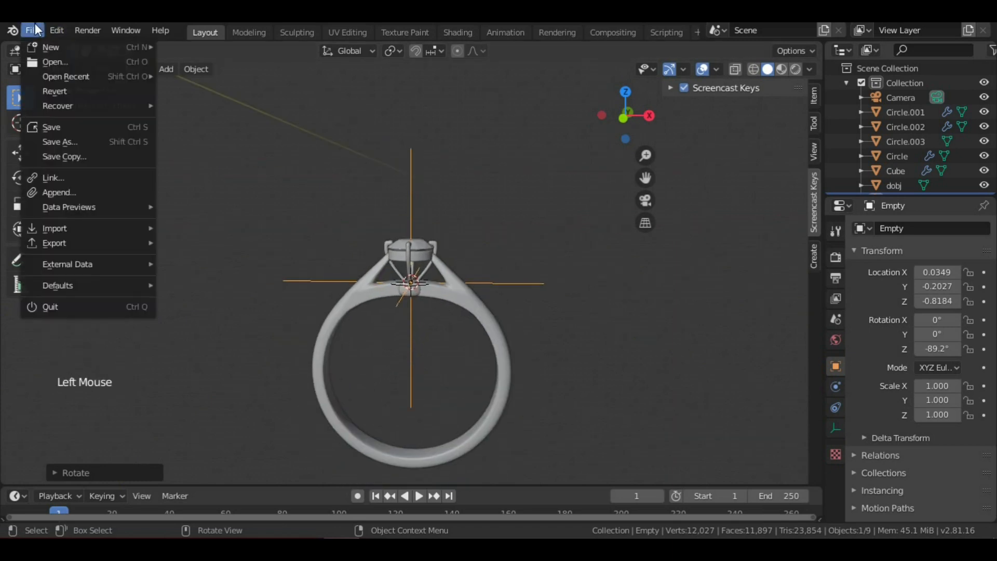
click(55, 136)
click(642, 503)
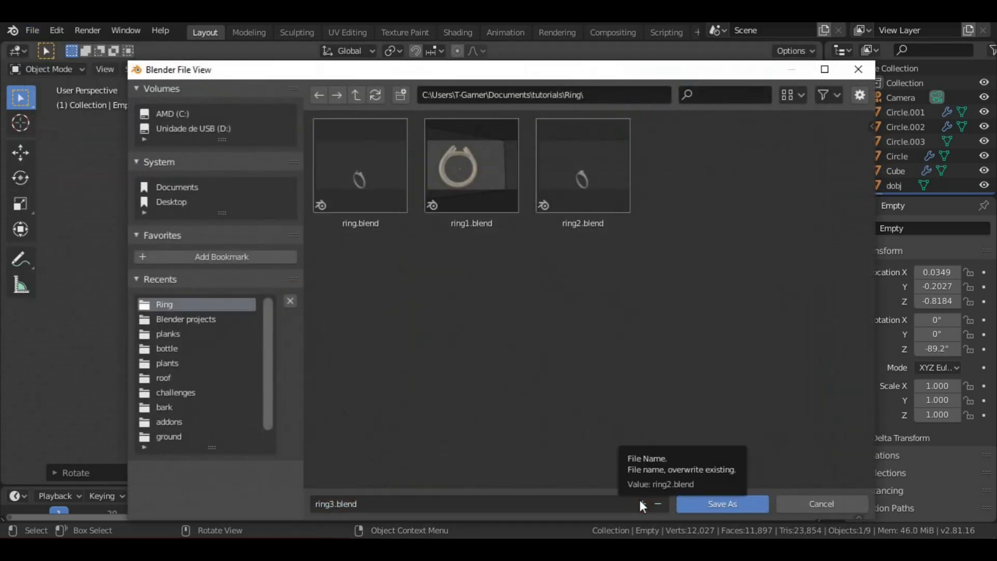
click(728, 503)
- Delete the rounded circle object embedded in the band beneath the prongs
scroll(498, 364, down, 4)
scroll(495, 354, up, 9)
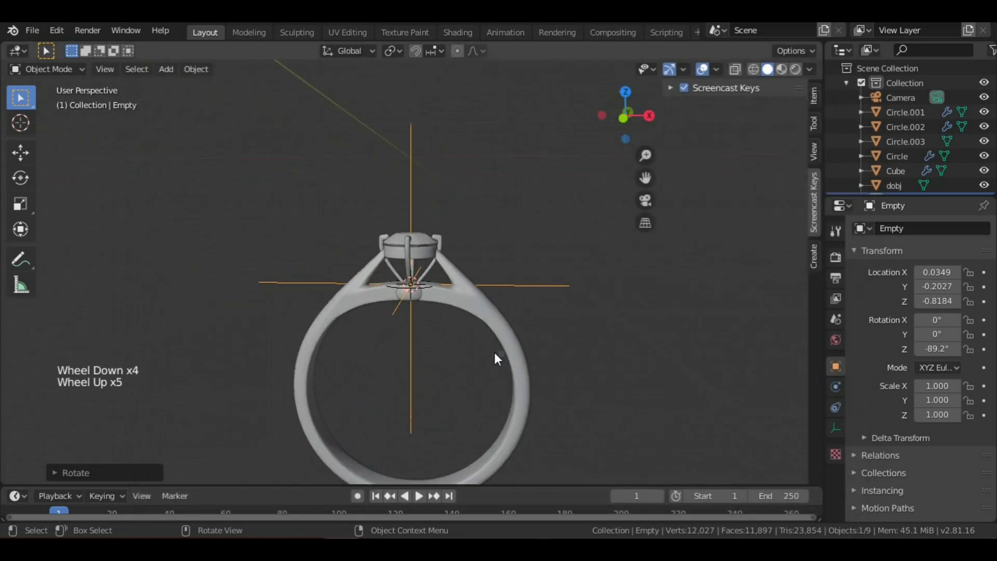
scroll(495, 354, down, 4)
scroll(499, 352, up, 4)
scroll(500, 350, up, 4)
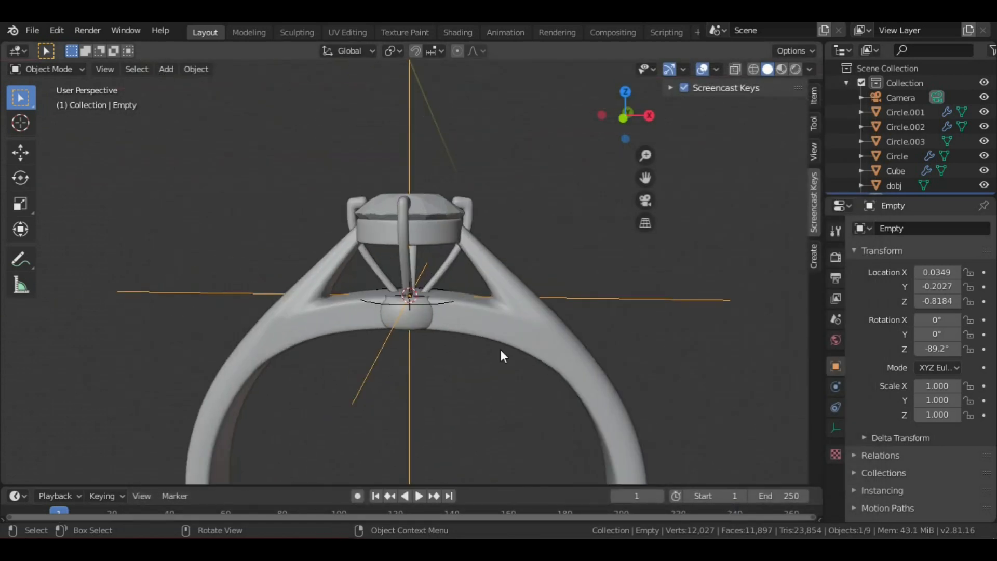
scroll(501, 350, down, 2)
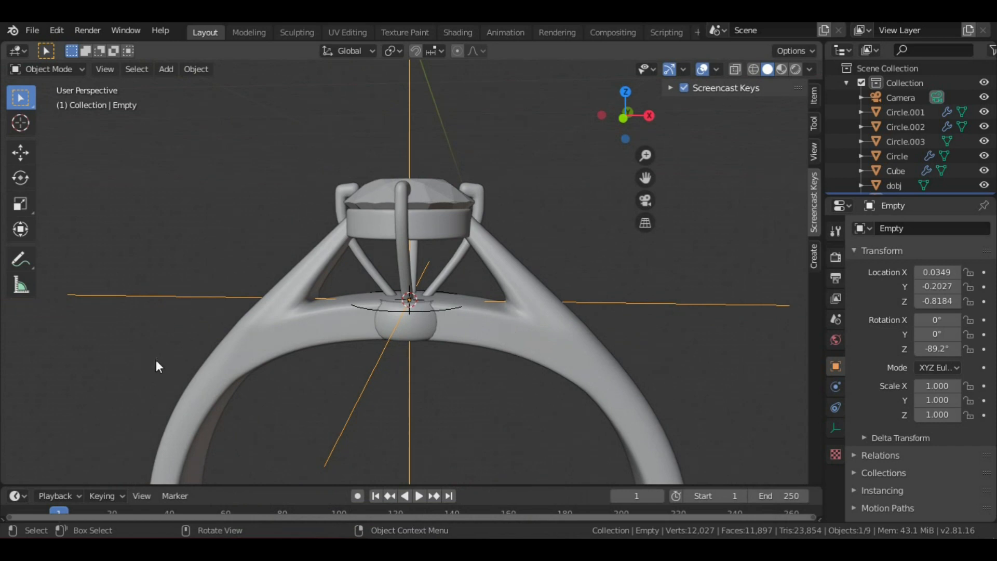
click(409, 327)
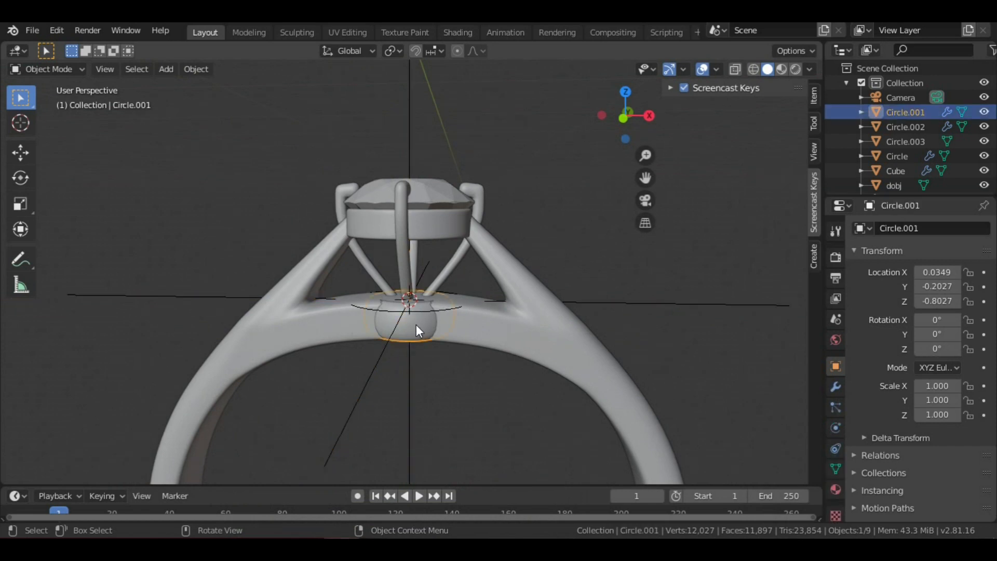
scroll(520, 295, up, 3)
scroll(474, 298, down, 4)
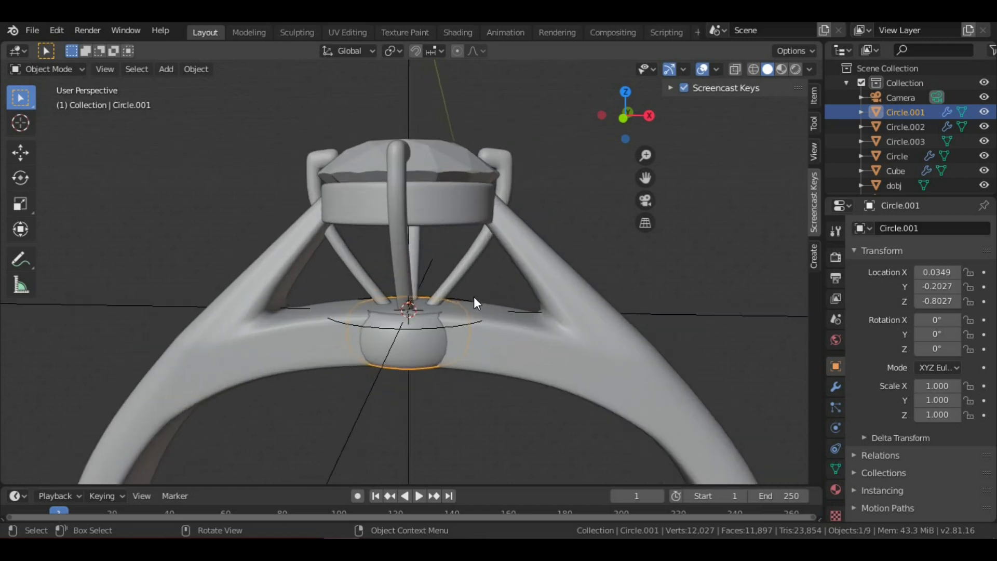
key(x)
click(468, 294)
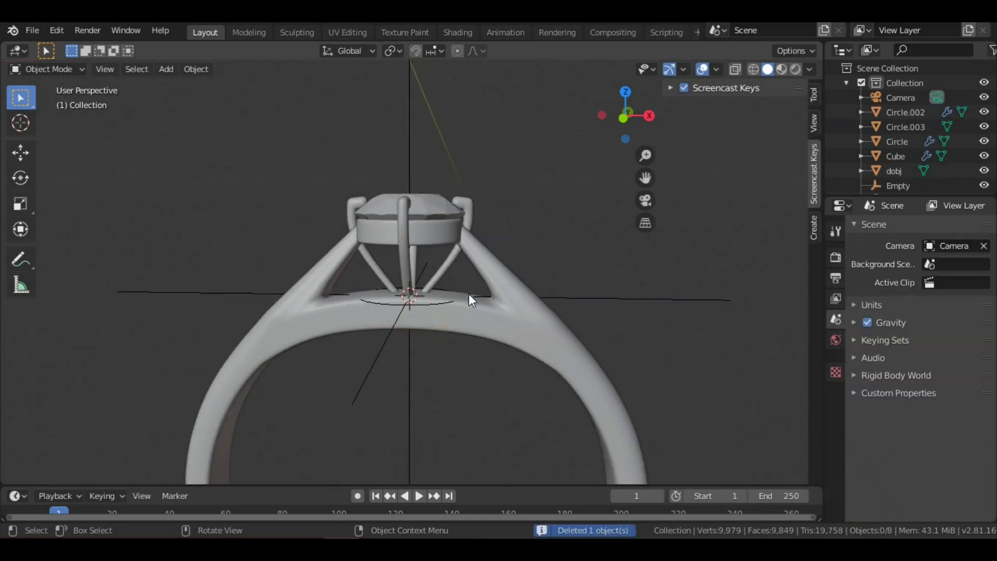
- Duplicate the bezel under the stone and move the copy about 0.25 m down along Z into the band
click(435, 248)
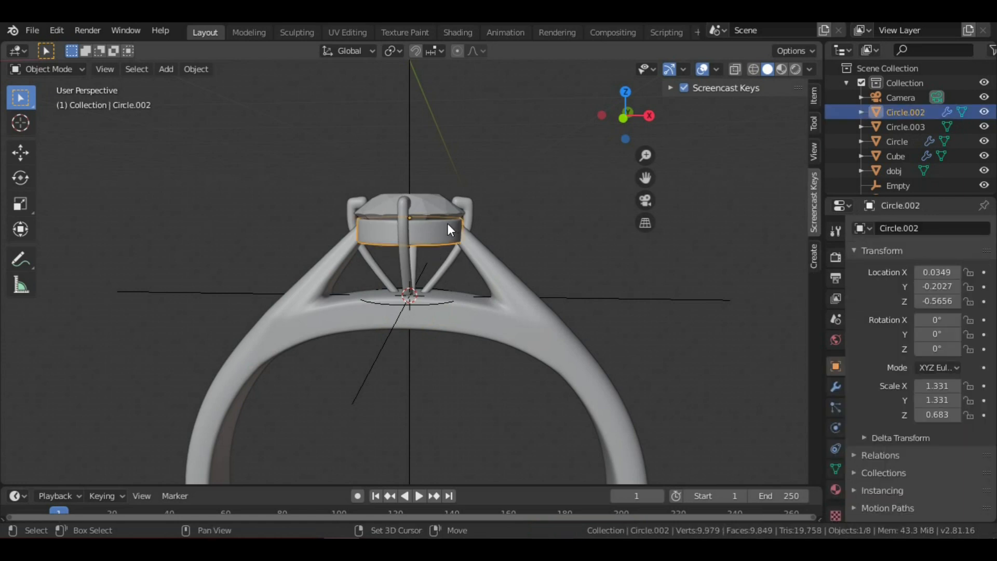
key(shift+d)
right_click(456, 235)
key(g)
key(z)
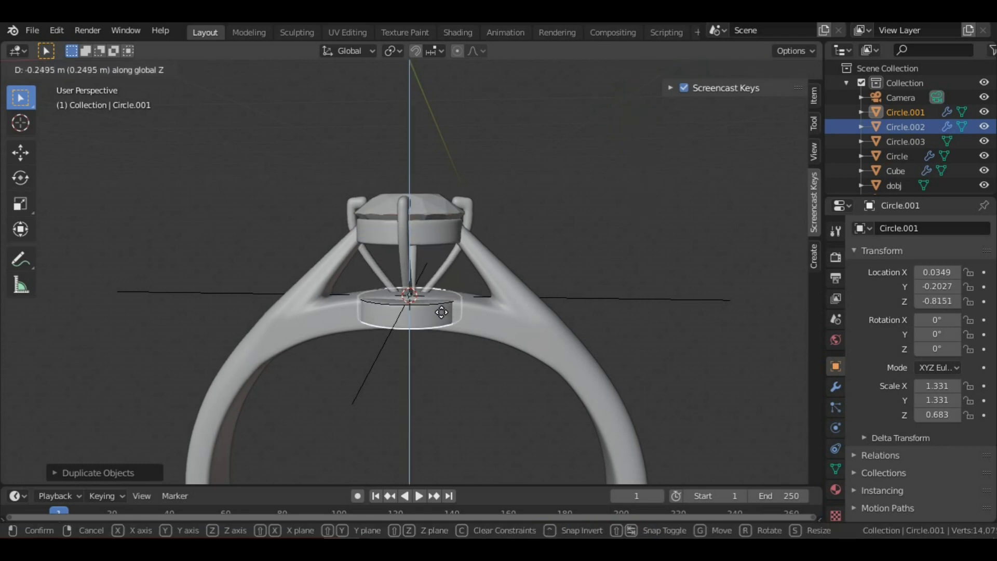
click(448, 312)
middle_drag(448, 313, 377, 335)
middle_drag(450, 340, 499, 312)
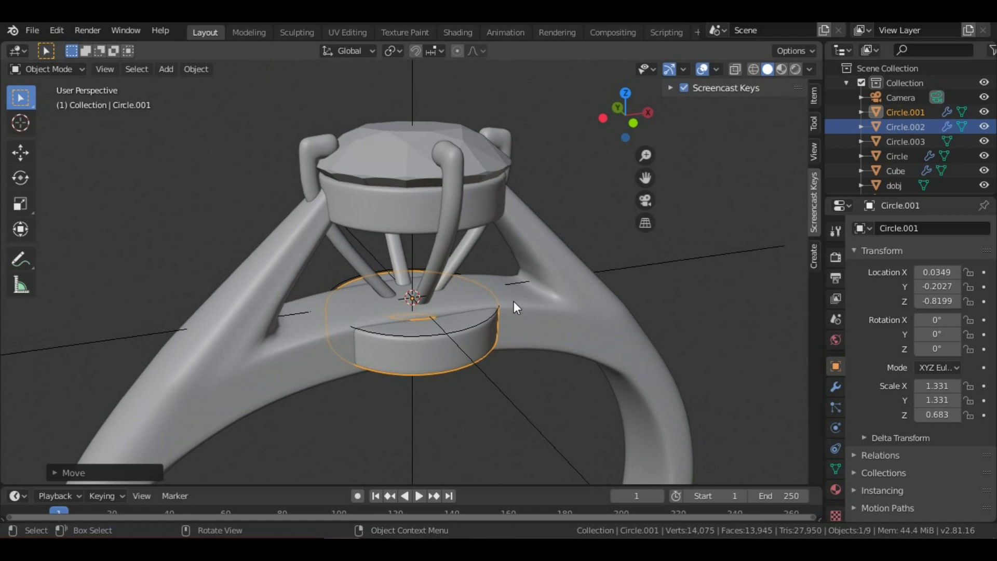
- Scale the lowered bezel copy with Z locked to about 1.014 in X and Y, and check it in front view
key(s)
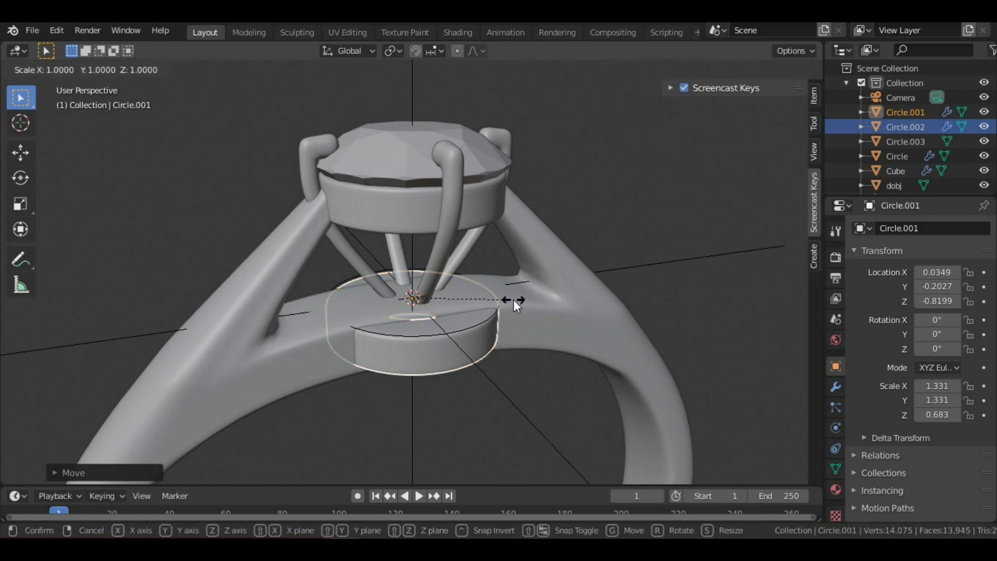
key(shift+z)
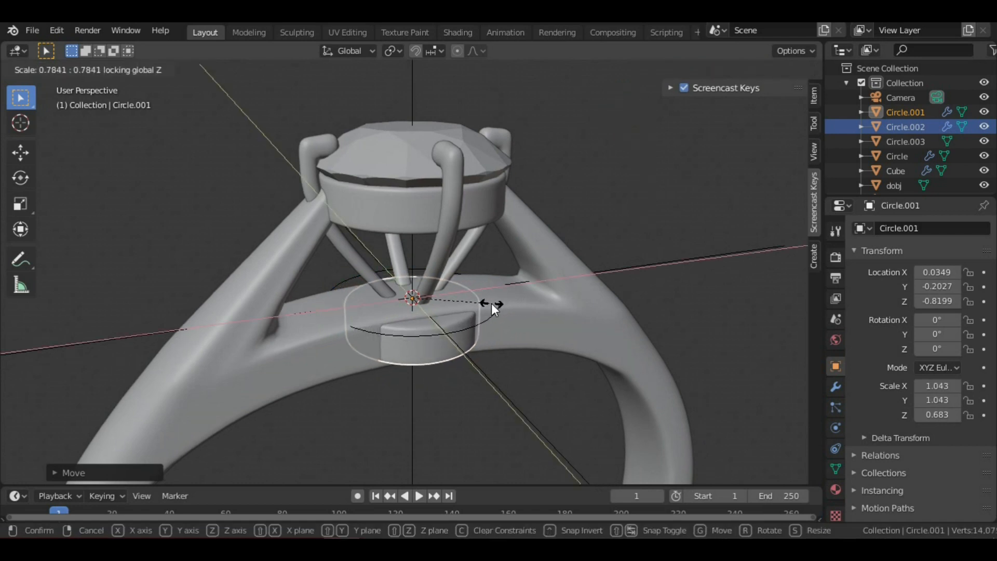
click(490, 303)
middle_drag(489, 303, 400, 261)
scroll(399, 265, up, 5)
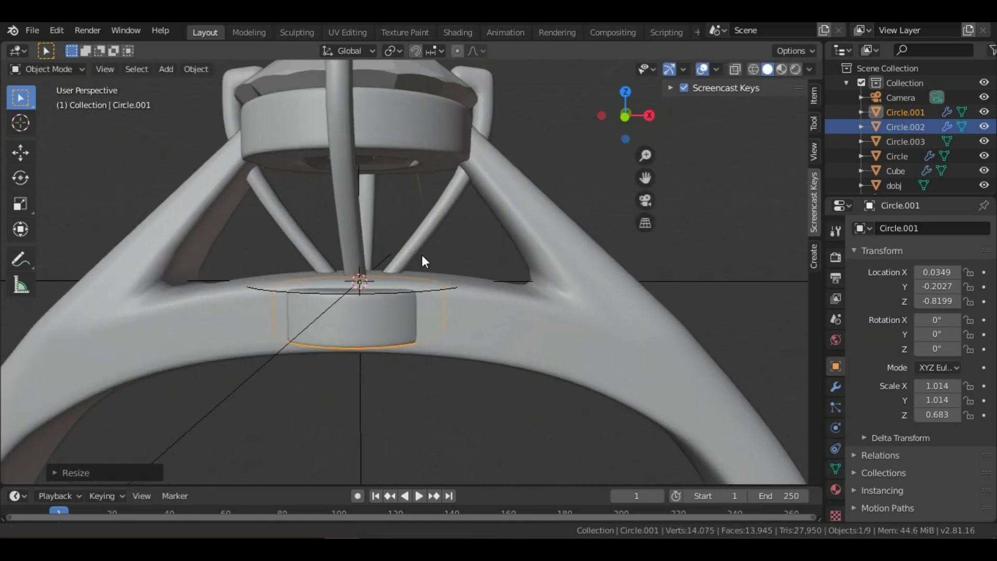
key(KP_1)
scroll(460, 211, down, 5)
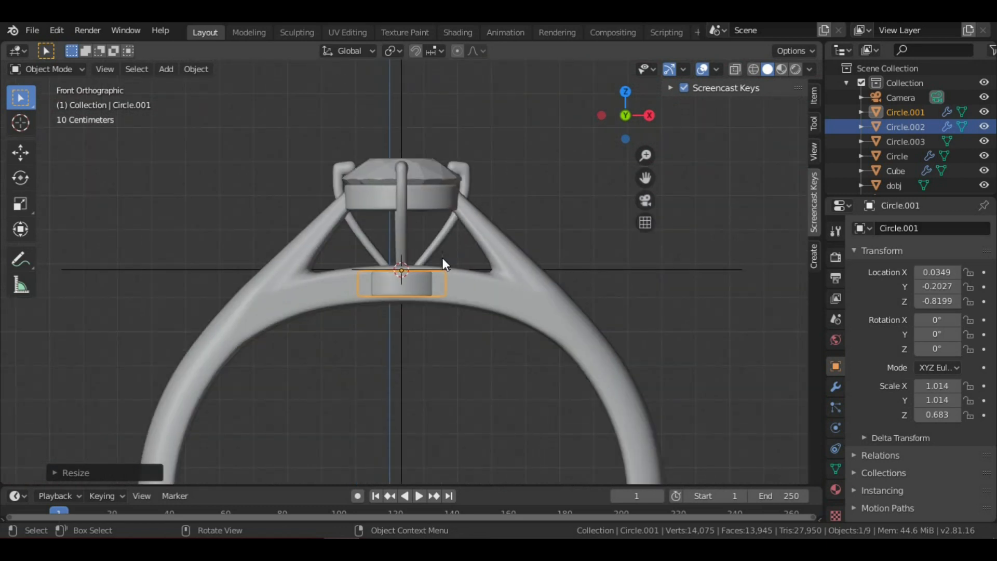
- Move the collar copy in the band up about 0.015 m along Z and check its seating in front view
scroll(442, 260, up, 4)
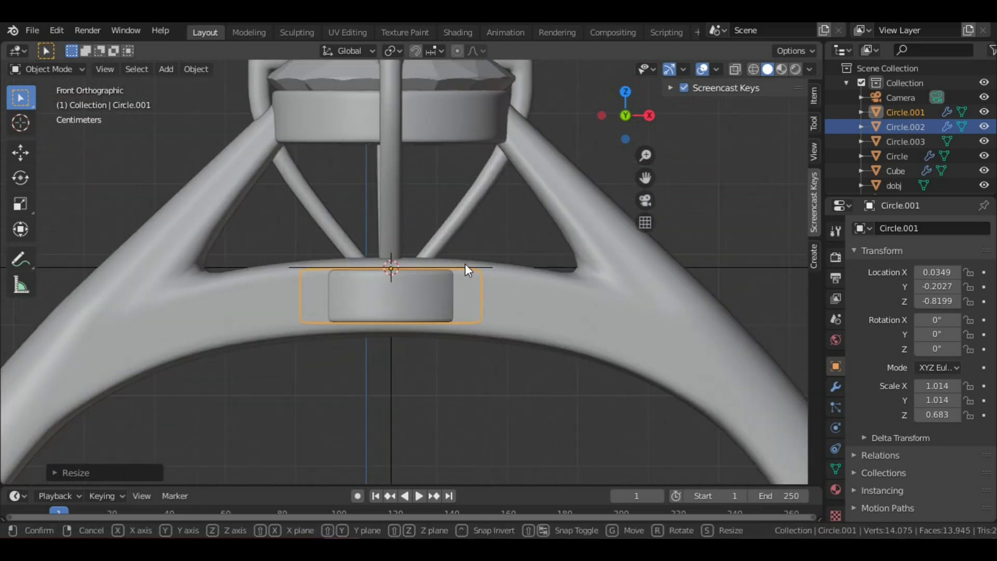
key(g)
key(z)
click(463, 253)
mouse_move(457, 249)
middle_down()
mouse_move(511, 320)
mouse_move(528, 287)
mouse_move(478, 276)
mouse_move(441, 251)
mouse_move(423, 212)
mouse_move(457, 265)
middle_up()
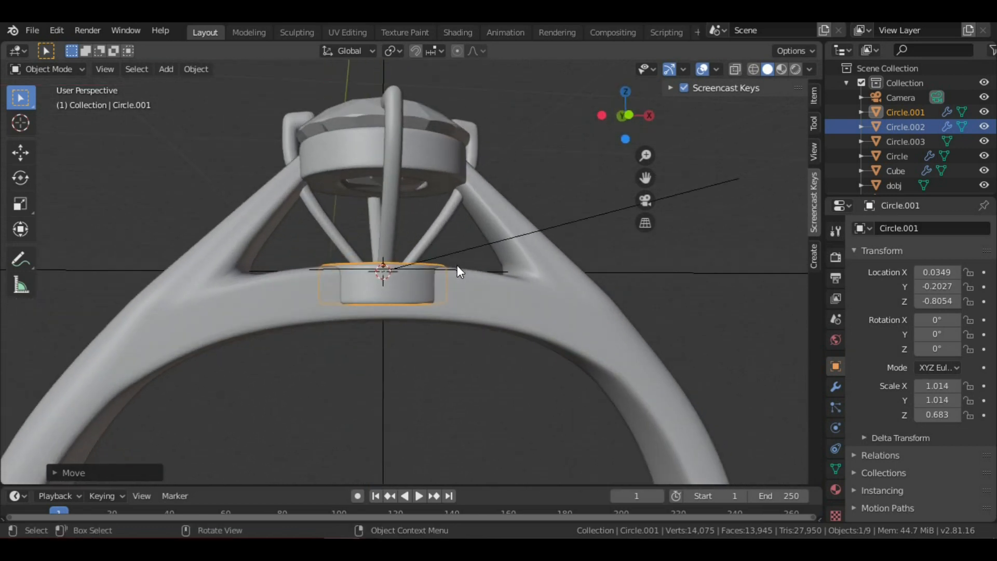
key(KP_1)
scroll(453, 261, down, 4)
scroll(451, 260, up, 2)
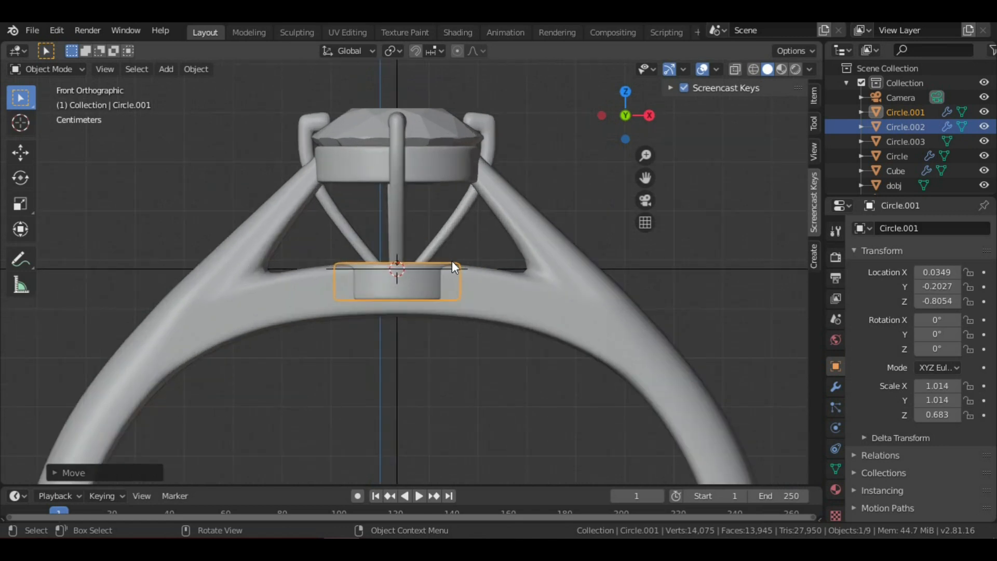
- With X-ray on, box-select the collar's lower vertices in Edit Mode and move them down about 0.025 m along Z
key(Tab)
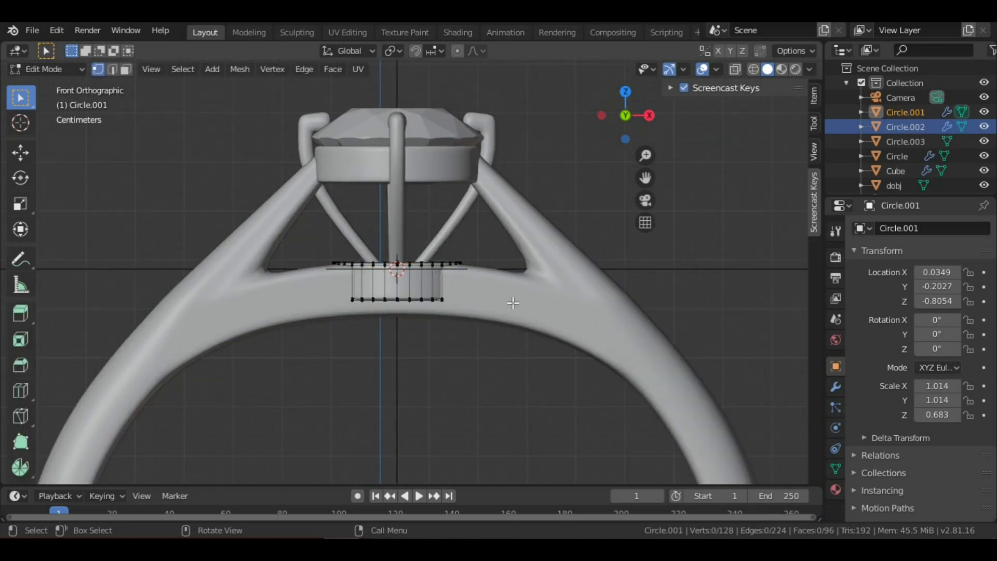
click(684, 88)
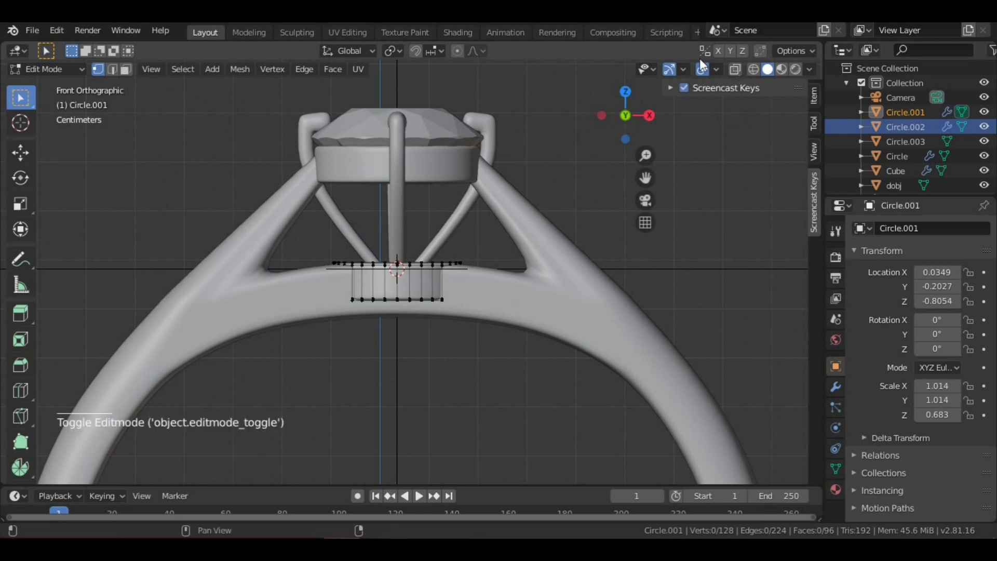
click(734, 69)
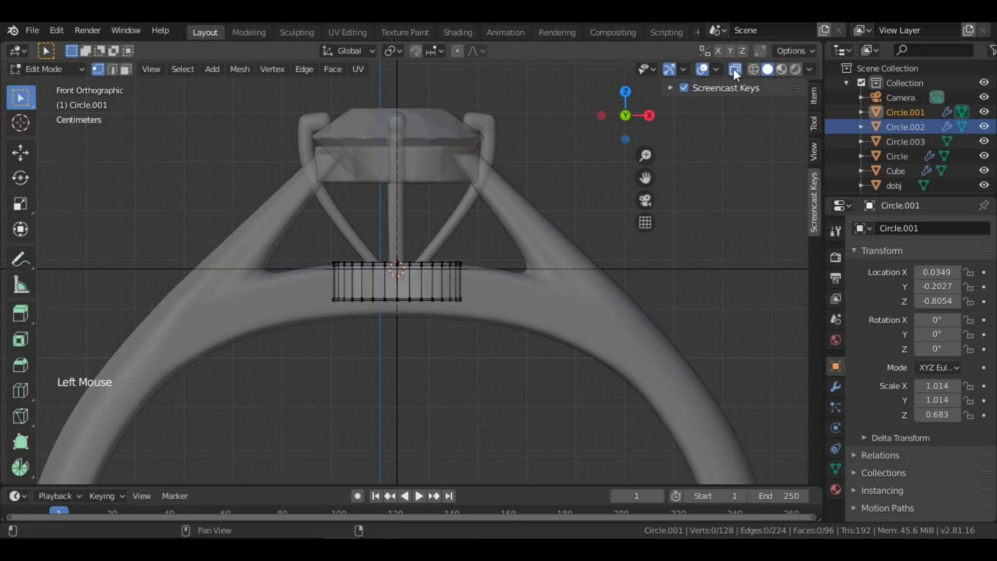
key(b)
drag(315, 283, 496, 347)
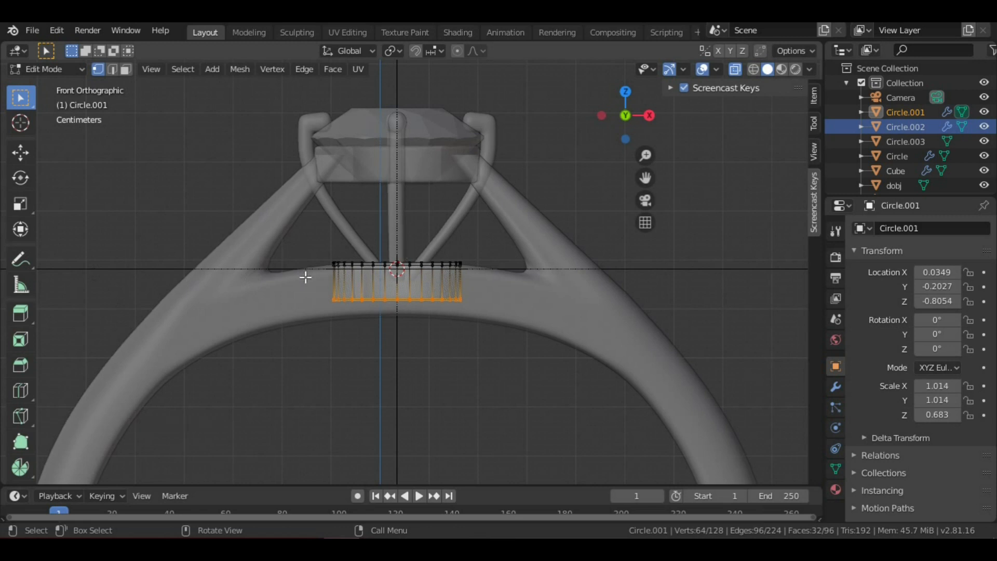
key(g)
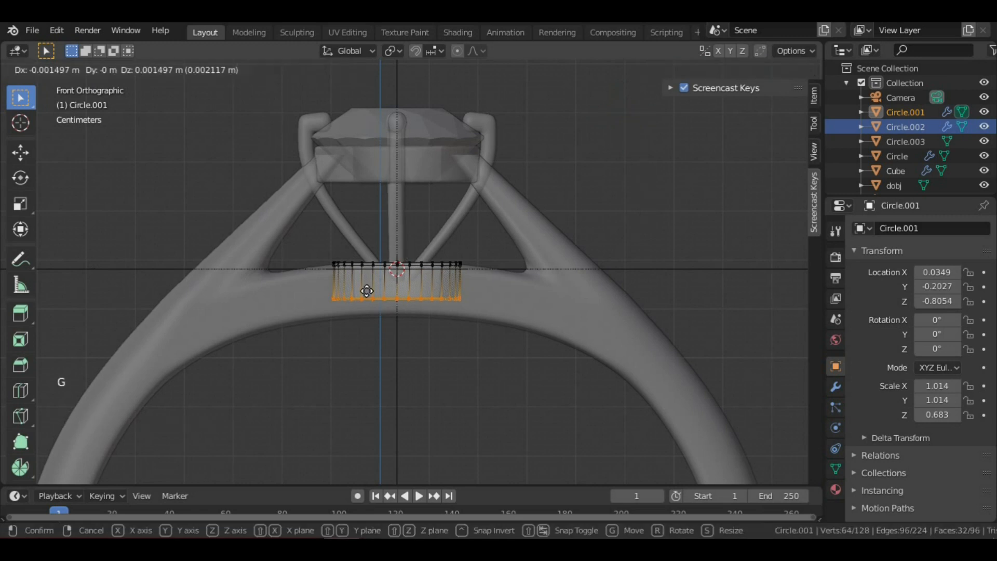
key(z)
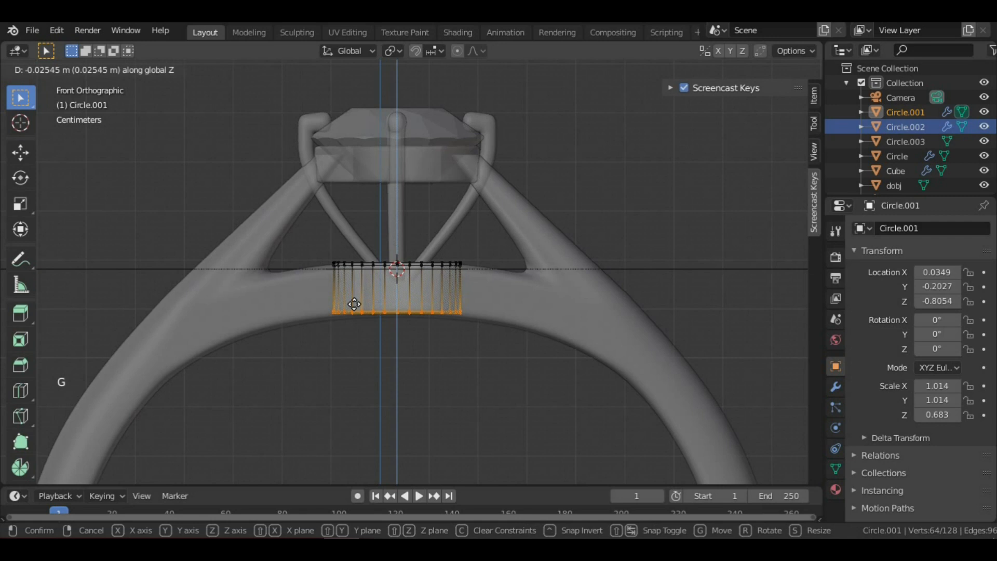
scroll(355, 303, down, 3)
key(Tab)
- Deselect all objects and turn off X-ray display after checking the deepened collar inside the band
scroll(354, 304, down, 1)
middle_drag(354, 303, 393, 302)
scroll(388, 232, up, 3)
key(alt+a)
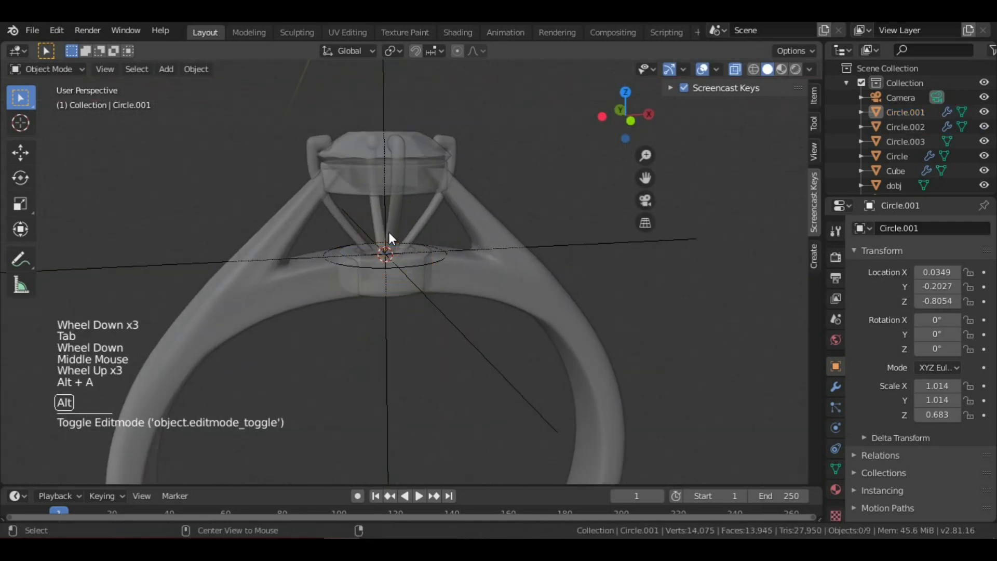
scroll(388, 237, up, 3)
middle_drag(423, 242, 455, 257)
scroll(422, 245, down, 4)
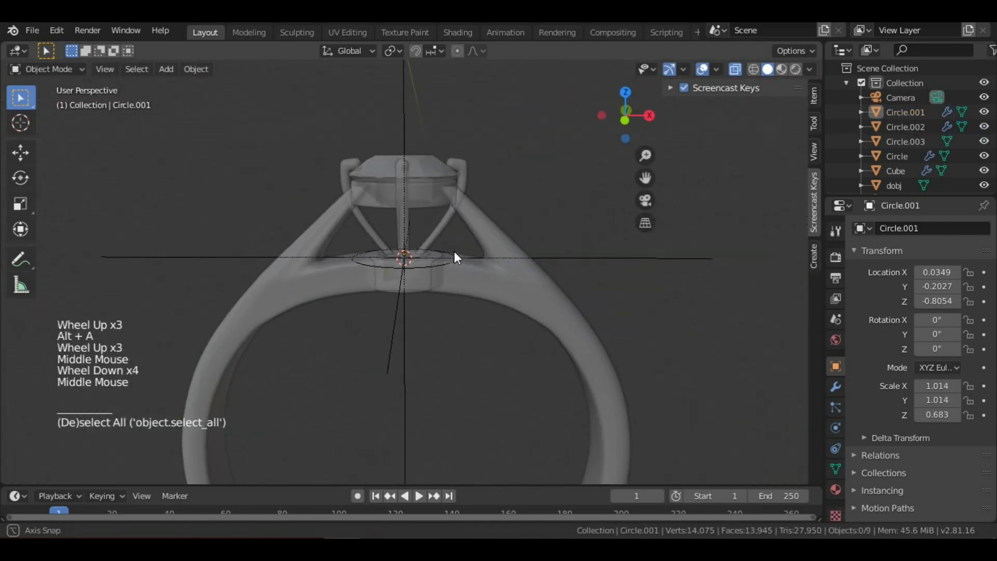
scroll(452, 249, up, 3)
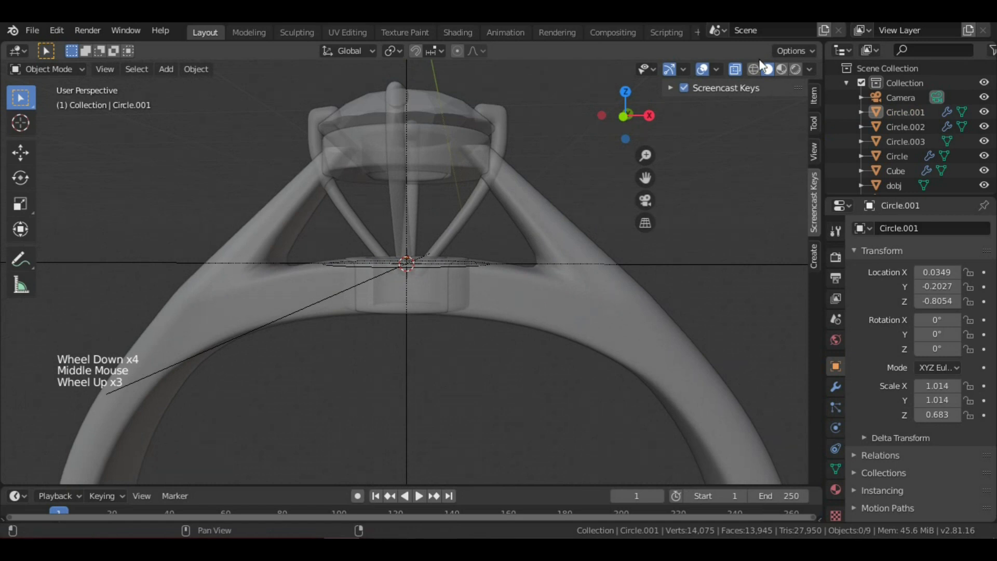
click(735, 69)
- Examine the whole ring from several angles and distances, including the prongs, bezel and base collar
scroll(500, 214, down, 4)
middle_drag(500, 214, 423, 305)
scroll(541, 247, up, 2)
scroll(440, 210, down, 3)
scroll(394, 278, up, 1)
scroll(456, 263, down, 1)
scroll(456, 263, up, 2)
scroll(411, 252, up, 2)
scroll(398, 256, down, 2)
scroll(422, 300, up, 4)
mouse_move(385, 269)
middle_down()
mouse_move(457, 289)
mouse_move(464, 246)
mouse_move(403, 262)
mouse_move(448, 208)
mouse_move(466, 276)
mouse_move(320, 284)
mouse_move(372, 257)
middle_up()
scroll(464, 246, down, 4)
scroll(403, 262, up, 2)
scroll(448, 208, down, 2)
scroll(462, 265, up, 2)
scroll(459, 255, up, 1)
scroll(320, 284, down, 4)
middle_drag(430, 205, 332, 196)
scroll(413, 223, up, 1)
scroll(407, 224, down, 4)
scroll(406, 223, up, 3)
scroll(468, 268, down, 5)
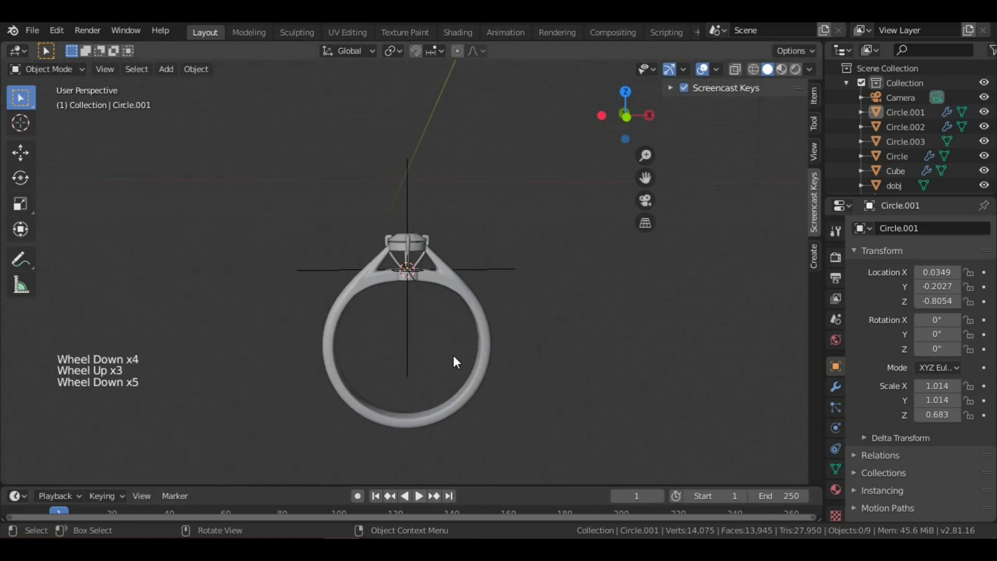
scroll(462, 355, up, 4)
scroll(463, 348, down, 3)
scroll(462, 349, up, 2)
scroll(463, 348, down, 3)
scroll(463, 348, up, 2)
middle_drag(521, 347, 453, 223)
scroll(484, 309, down, 4)
scroll(428, 241, up, 2)
scroll(479, 281, down, 5)
scroll(473, 262, down, 4)
scroll(425, 228, up, 2)
scroll(424, 254, up, 4)
scroll(429, 275, up, 4)
middle_drag(424, 254, 412, 277)
scroll(411, 276, down, 4)
scroll(411, 276, up, 1)
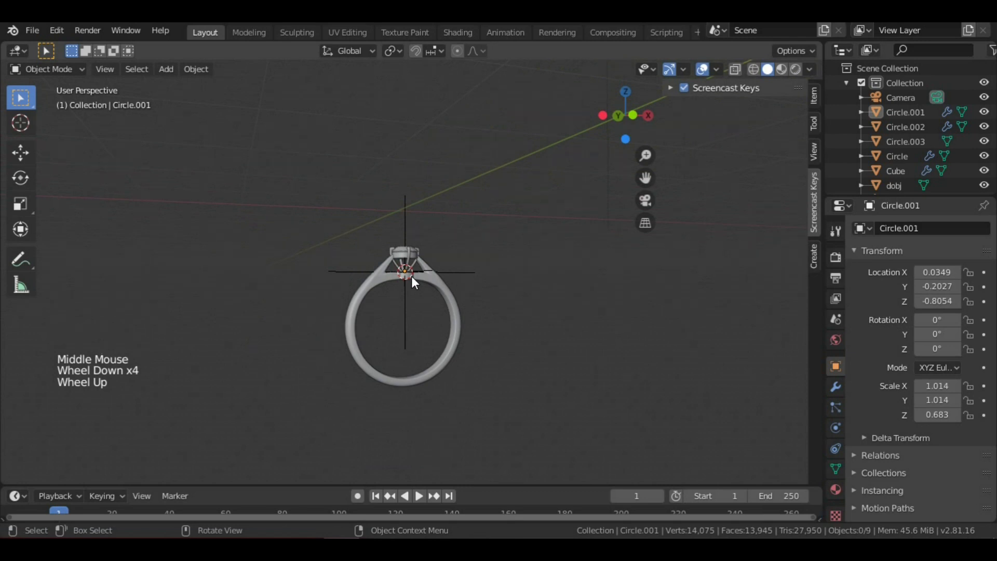
scroll(412, 276, up, 1)
scroll(413, 276, down, 4)
scroll(413, 276, up, 4)
shift+middle_drag(440, 223, 457, 149)
scroll(447, 296, down, 4)
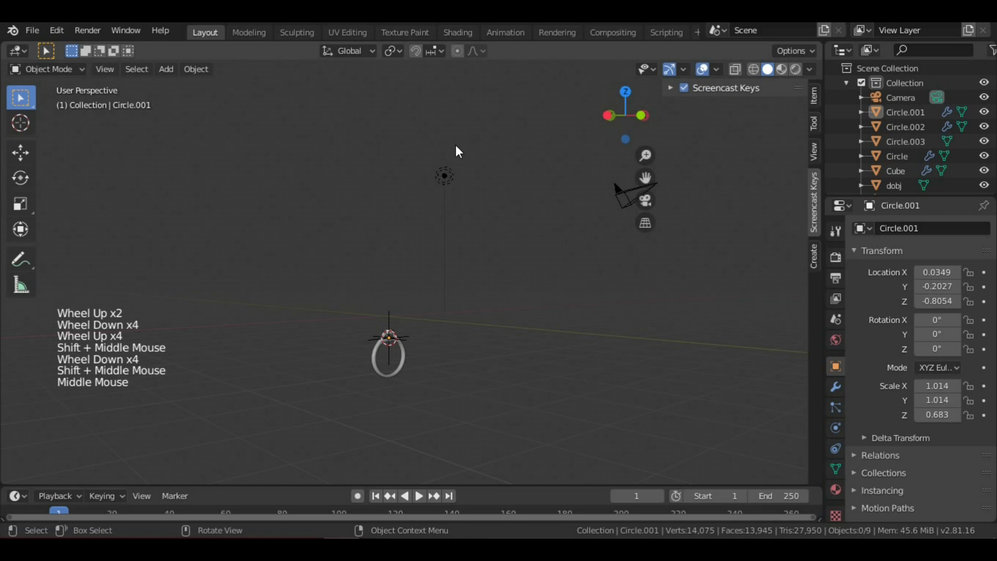
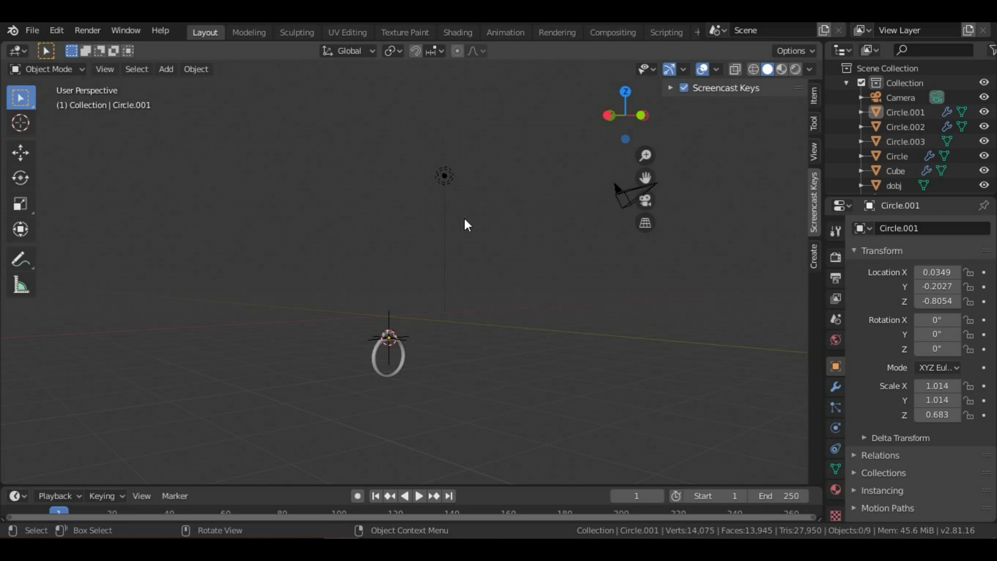
- Delete the light object above the ring
scroll(493, 221, up, 2)
scroll(505, 221, down, 4)
scroll(497, 222, up, 4)
scroll(490, 227, down, 3)
scroll(489, 231, up, 2)
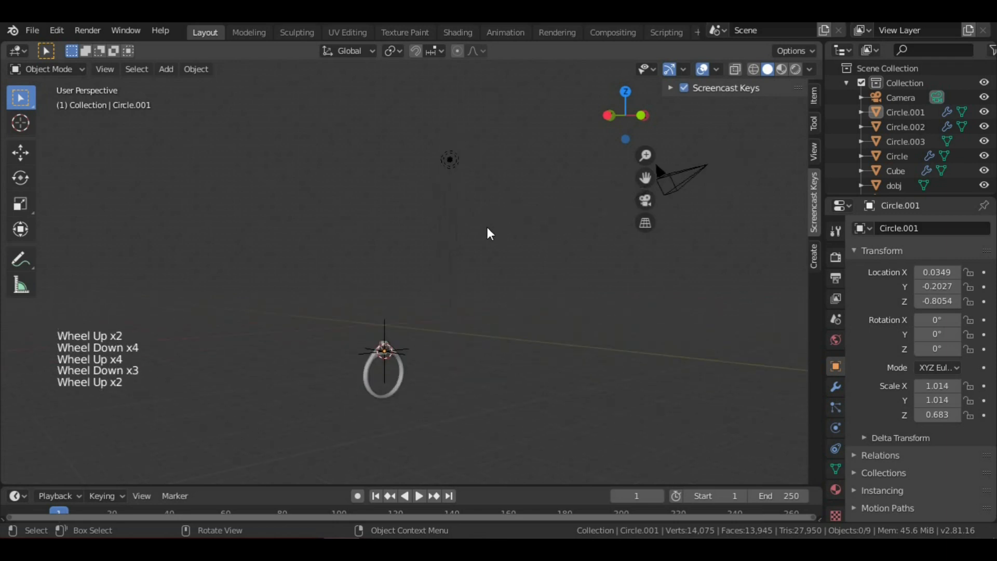
scroll(489, 233, up, 1)
scroll(488, 232, down, 4)
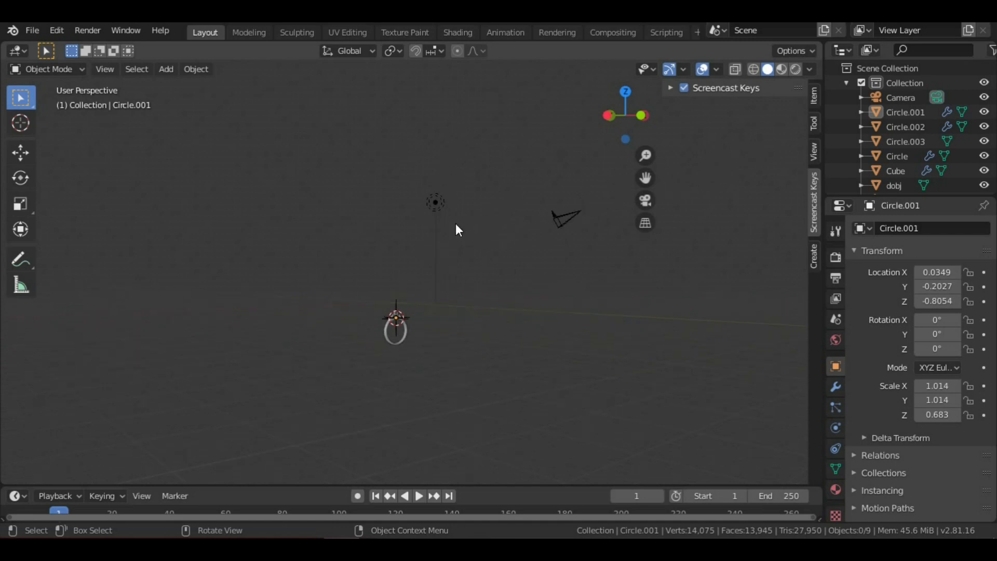
scroll(455, 218, up, 5)
scroll(457, 212, down, 4)
scroll(457, 212, up, 3)
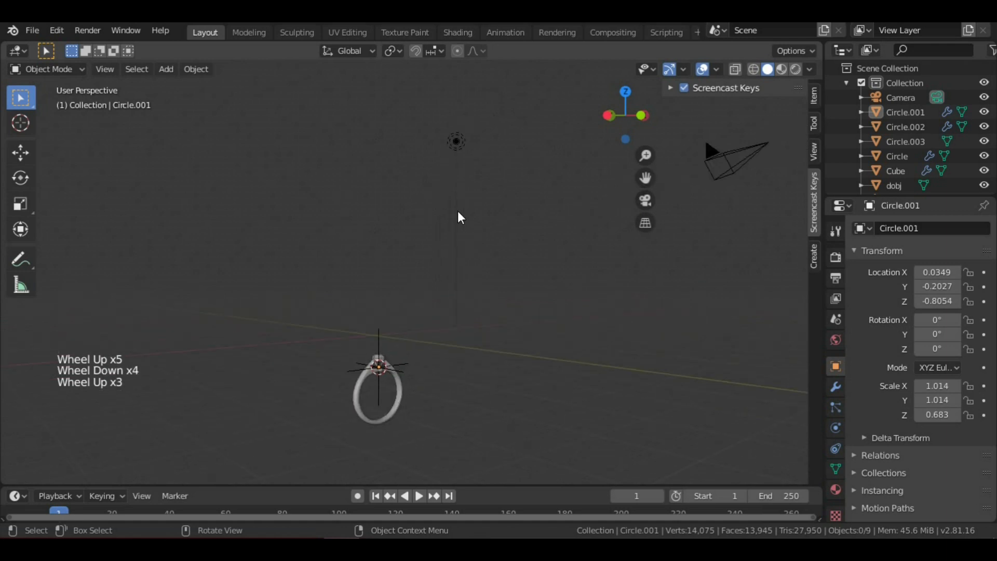
scroll(451, 212, down, 2)
scroll(451, 212, up, 3)
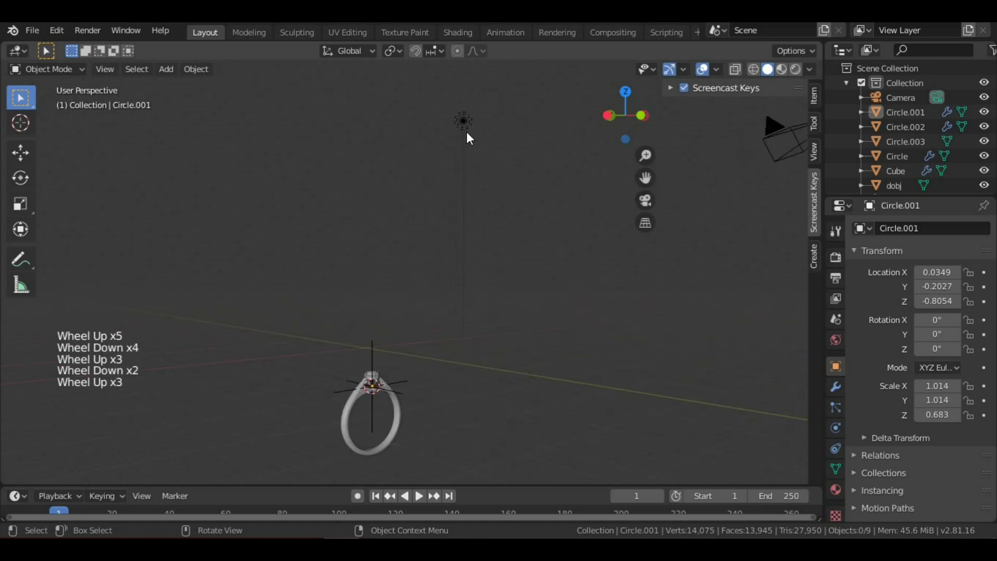
click(466, 123)
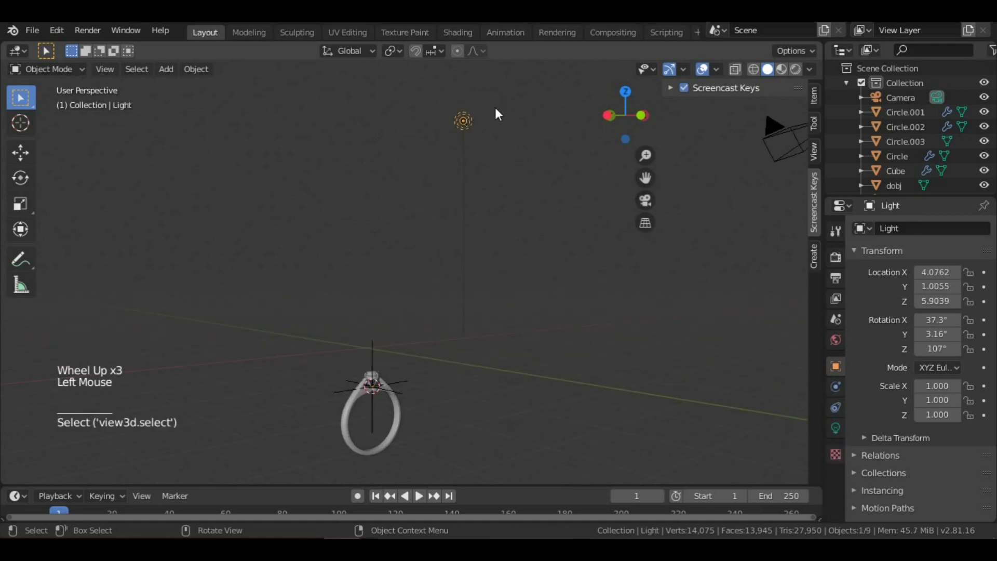
key(x)
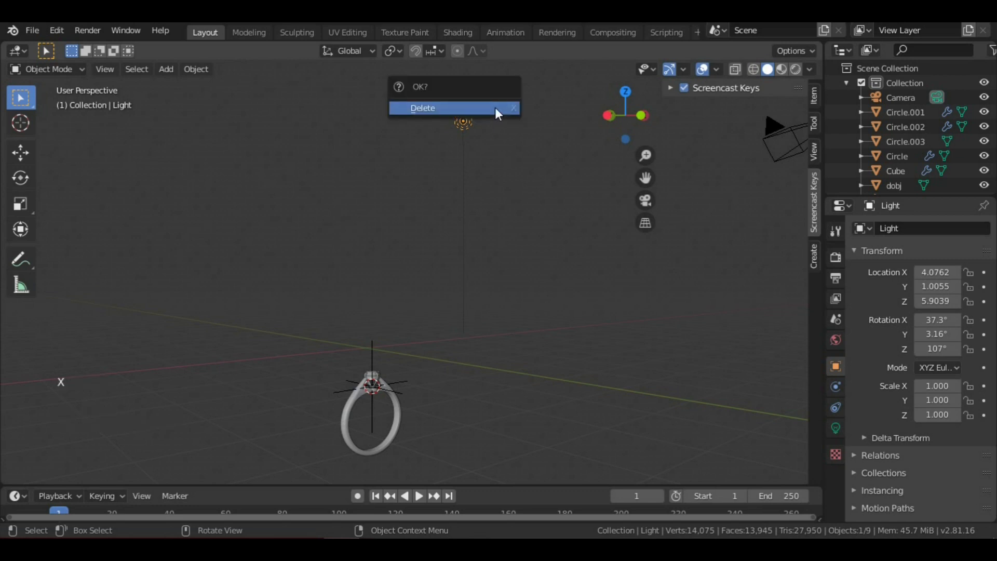
click(494, 107)
scroll(478, 220, down, 5)
scroll(478, 303, up, 2)
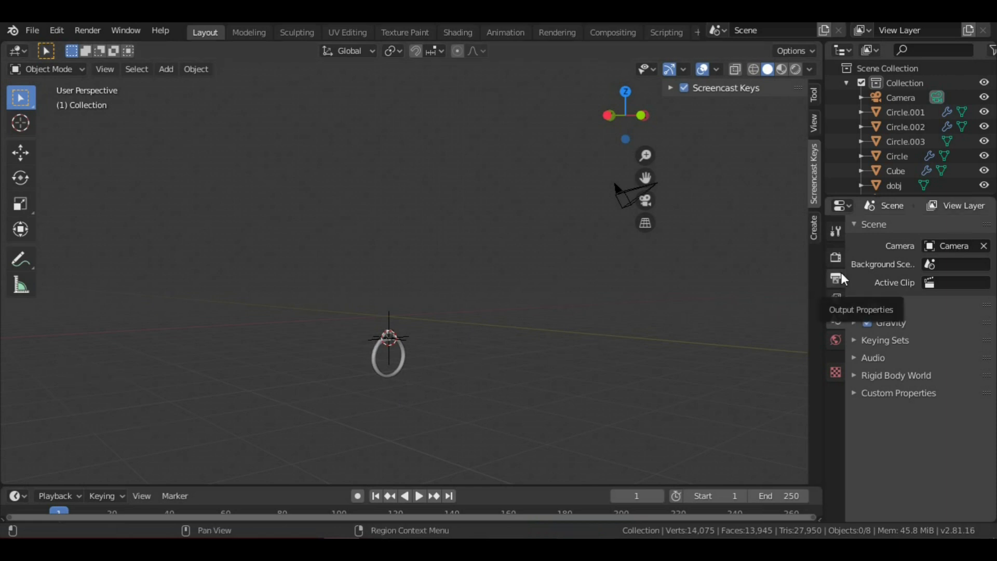
- Set the render engine to Cycles and its device to GPU Compute
click(838, 341)
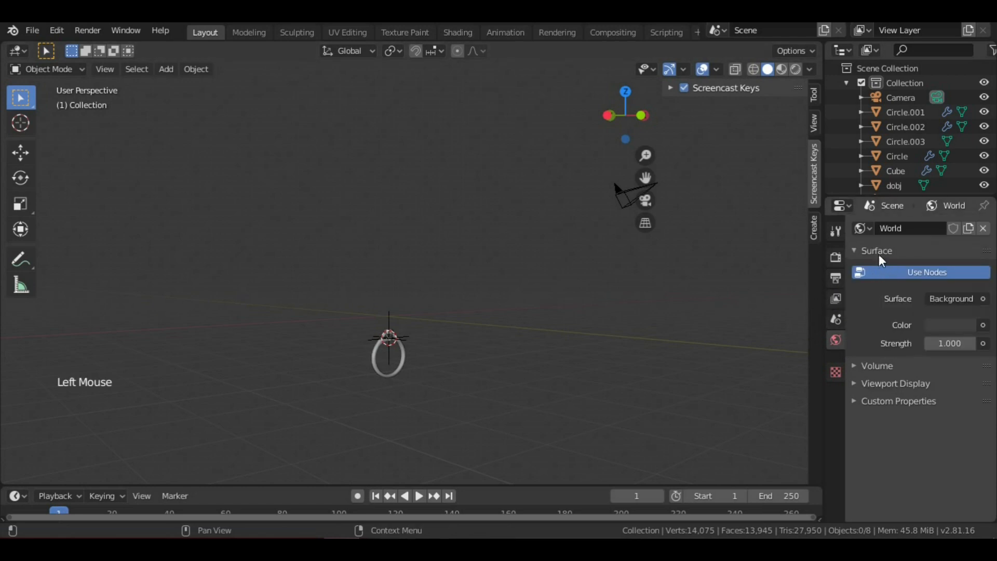
click(835, 259)
click(941, 228)
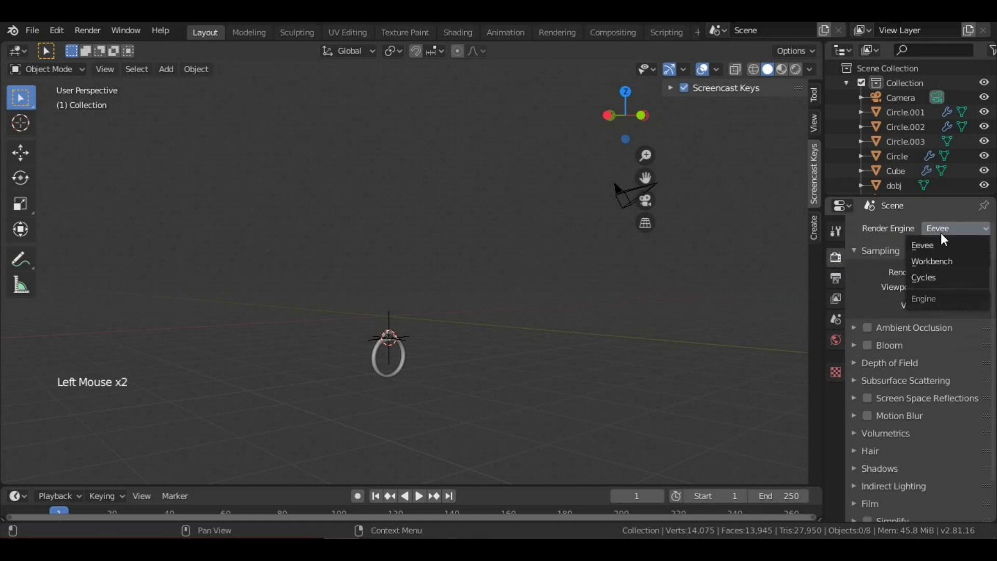
click(921, 279)
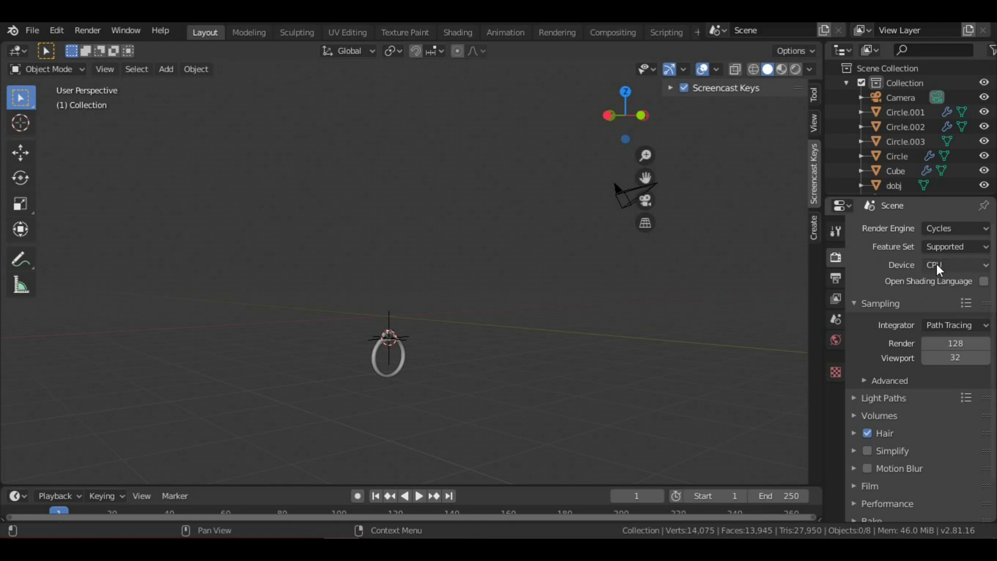
click(937, 264)
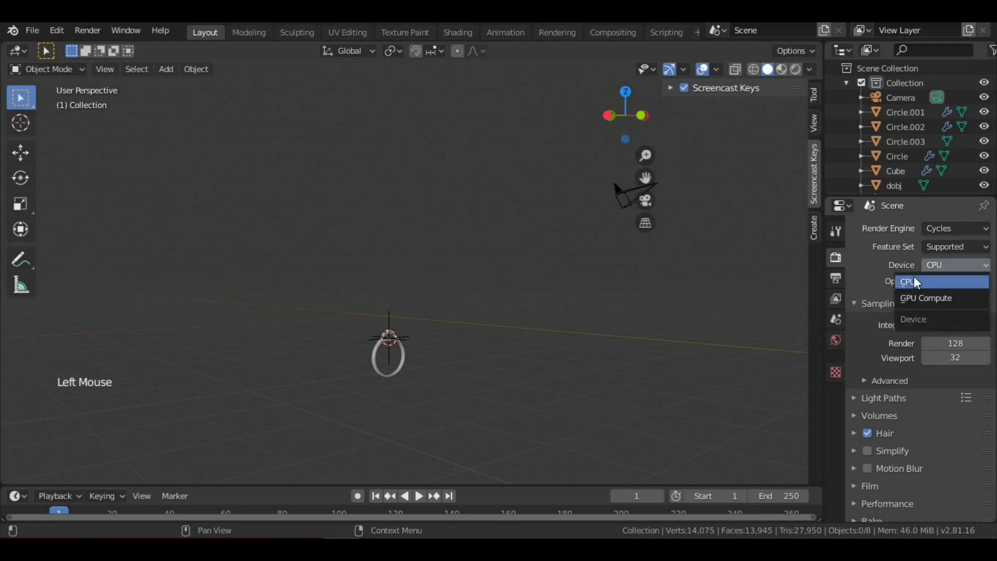
click(915, 298)
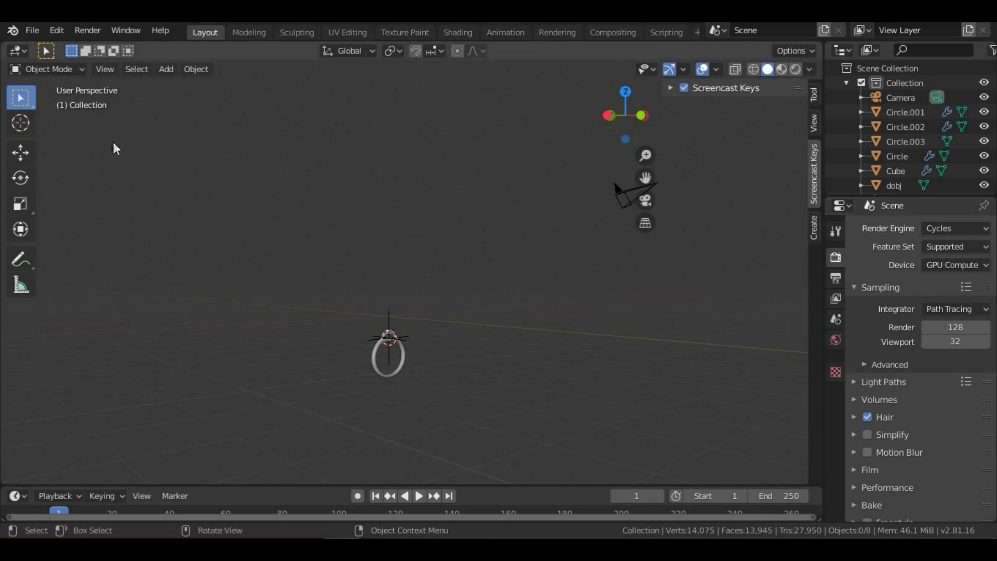
- Review the CUDA render devices in the System preferences, save the preferences and close them
click(32, 30)
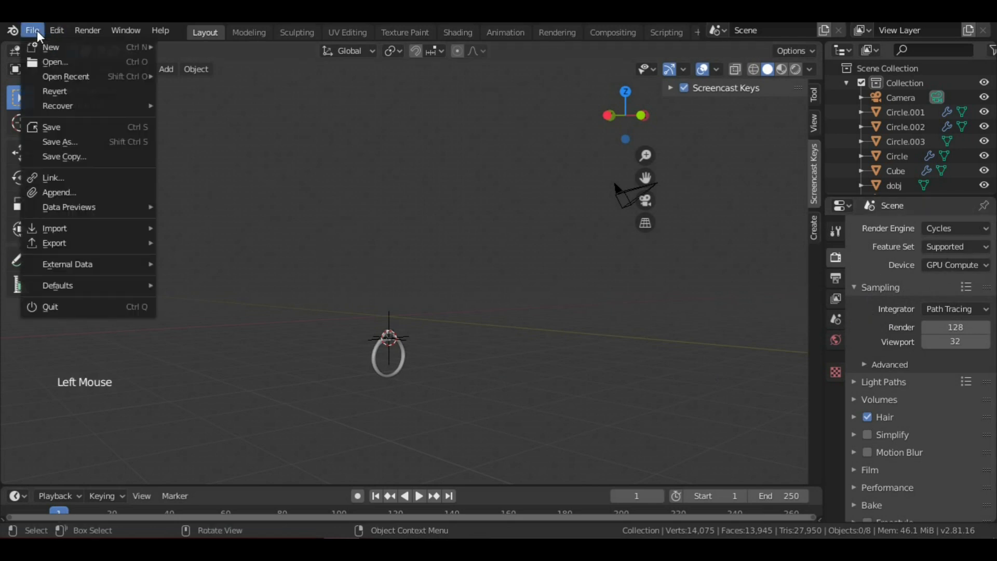
mouse_move(57, 31)
click(107, 243)
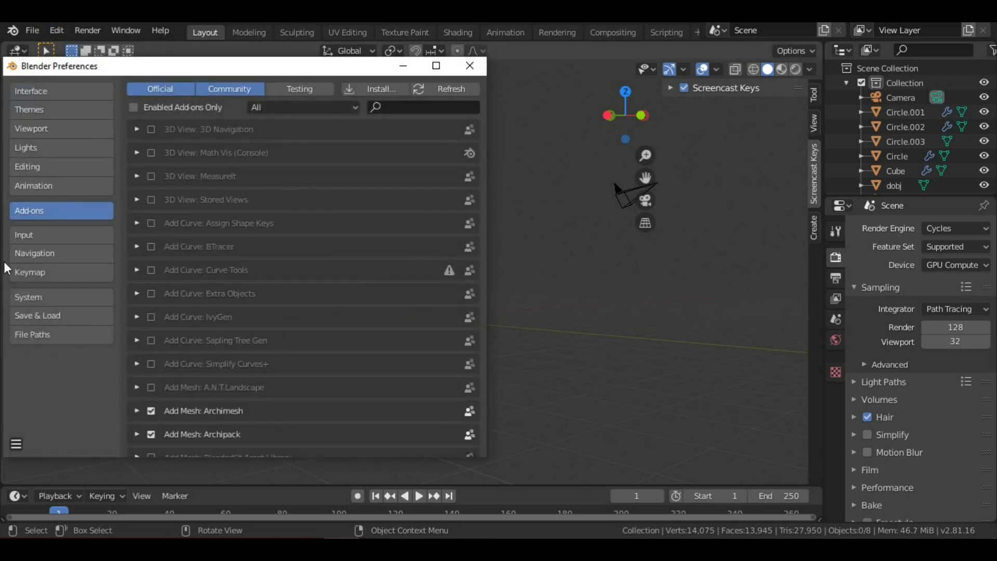
click(14, 297)
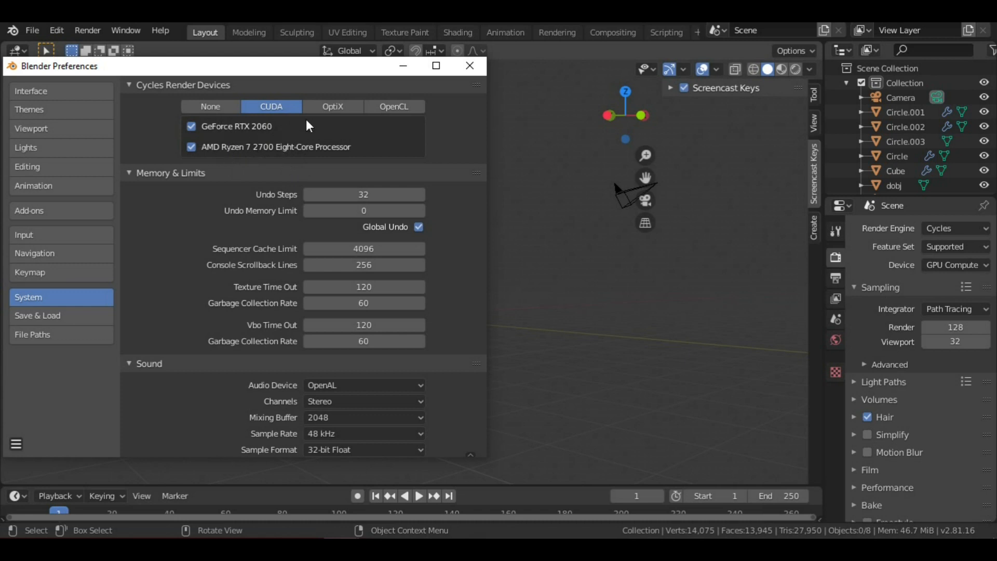
click(17, 444)
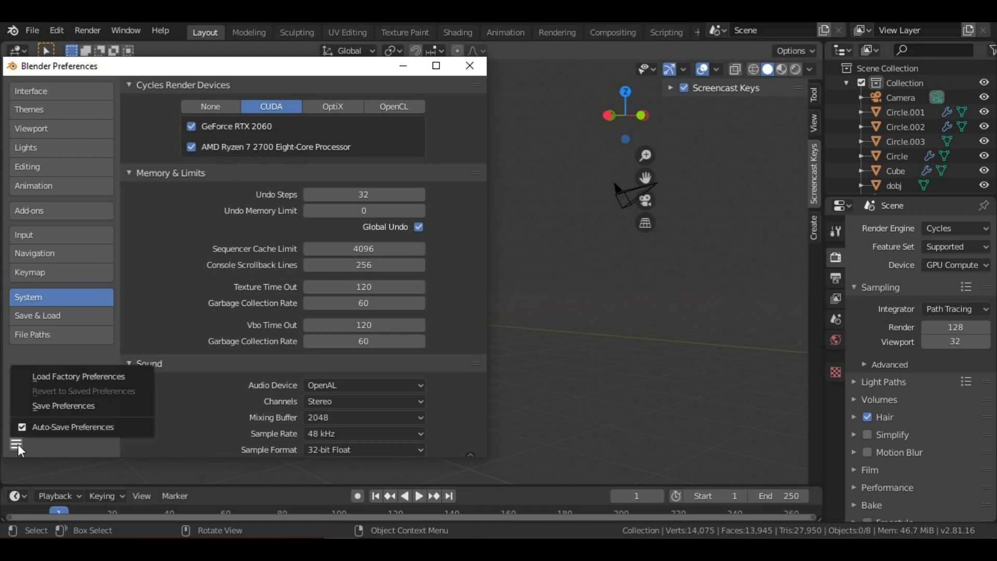
click(44, 399)
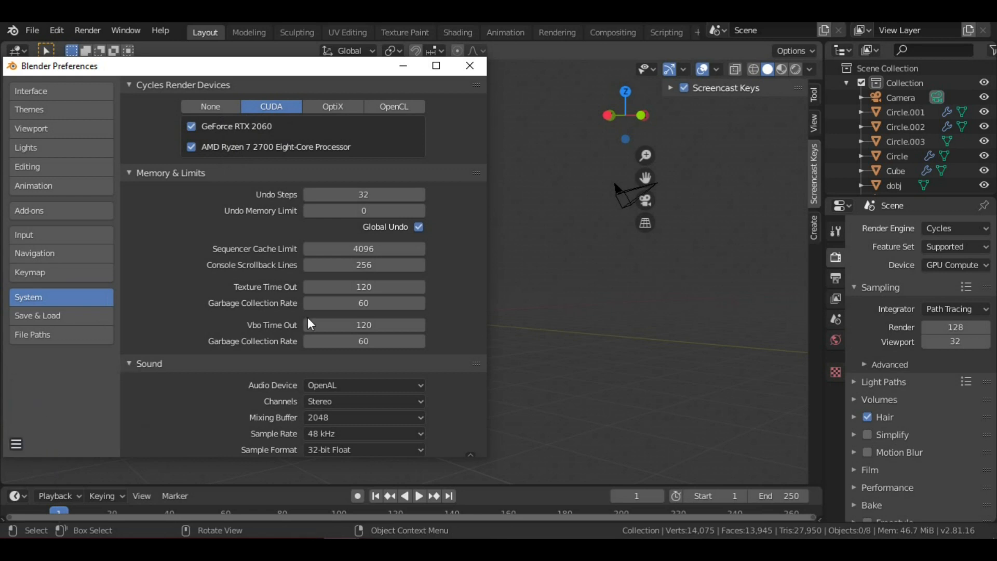
click(468, 66)
- Assign an Environment Texture to the world background colour
scroll(454, 376, up, 5)
scroll(370, 350, down, 3)
middle_drag(445, 366, 537, 295)
shift+scroll(405, 336, down, 1)
scroll(475, 220, up, 3)
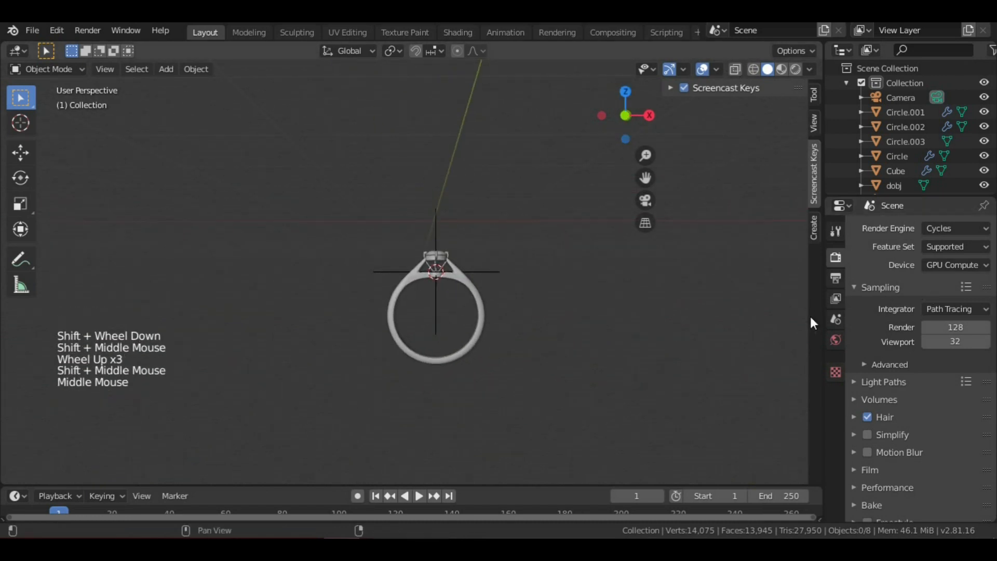
click(836, 340)
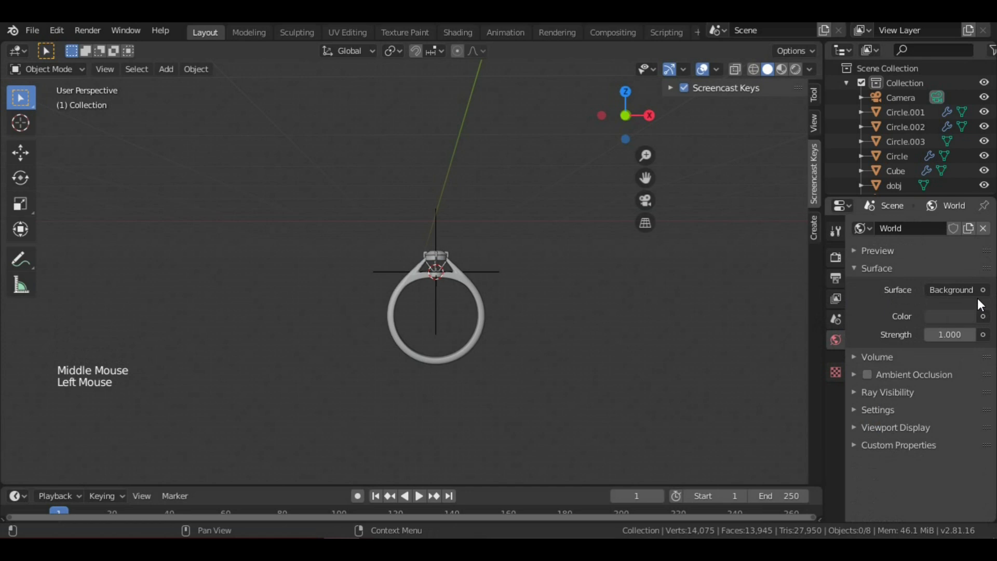
click(979, 317)
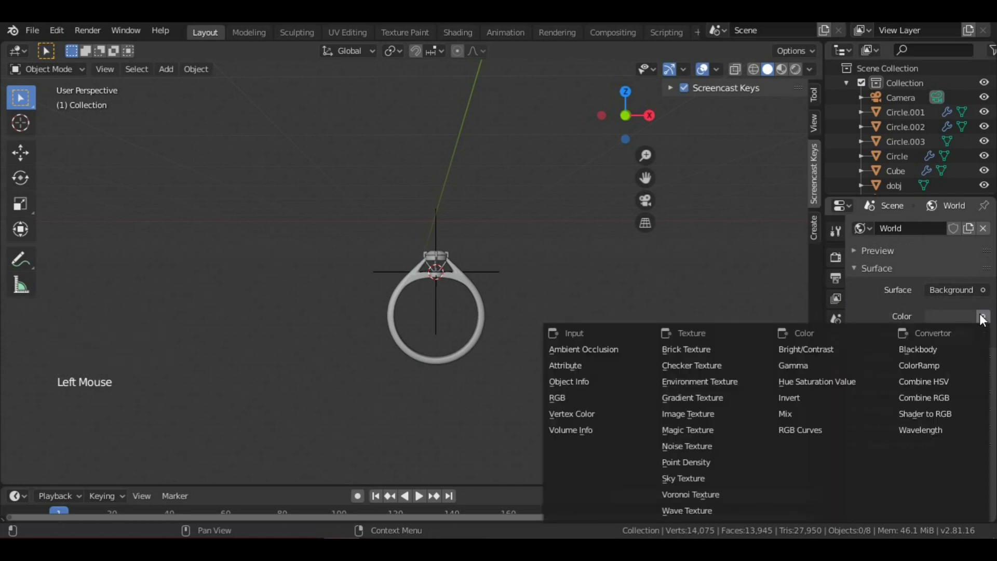
click(740, 377)
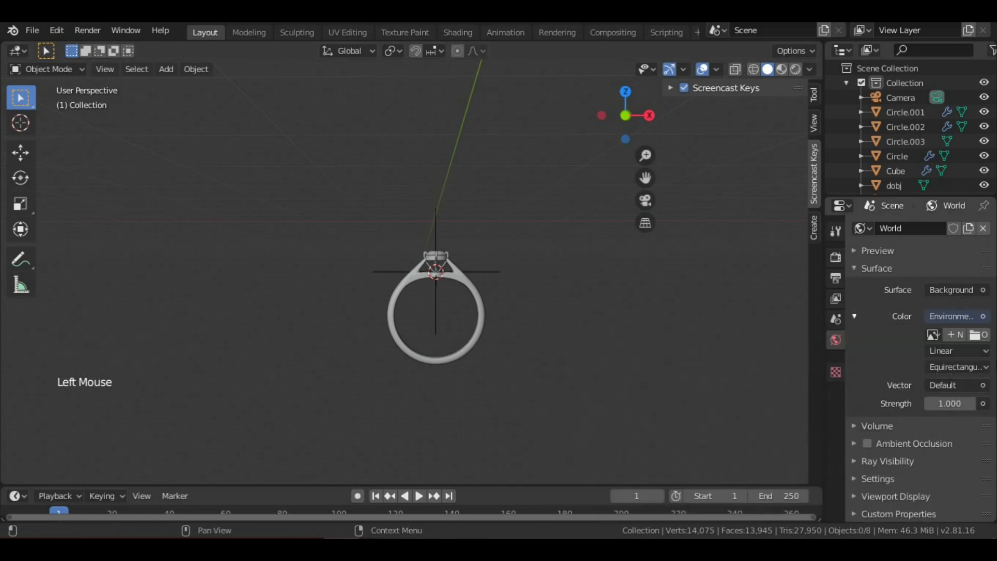
- Load autumn_meadow_2k.hdr from the textures\hdri folder of Blender projects as the world's environment image
click(977, 335)
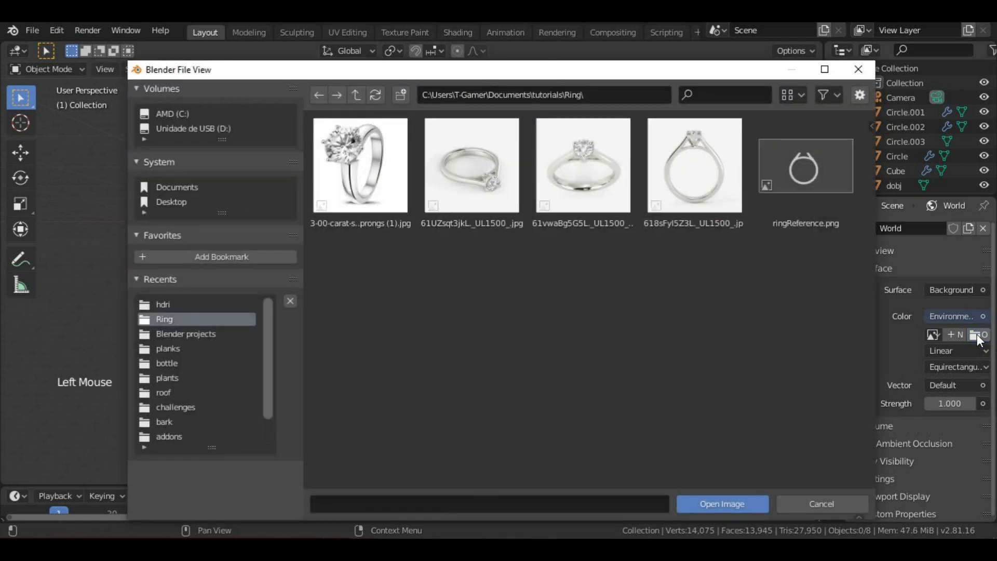
click(172, 333)
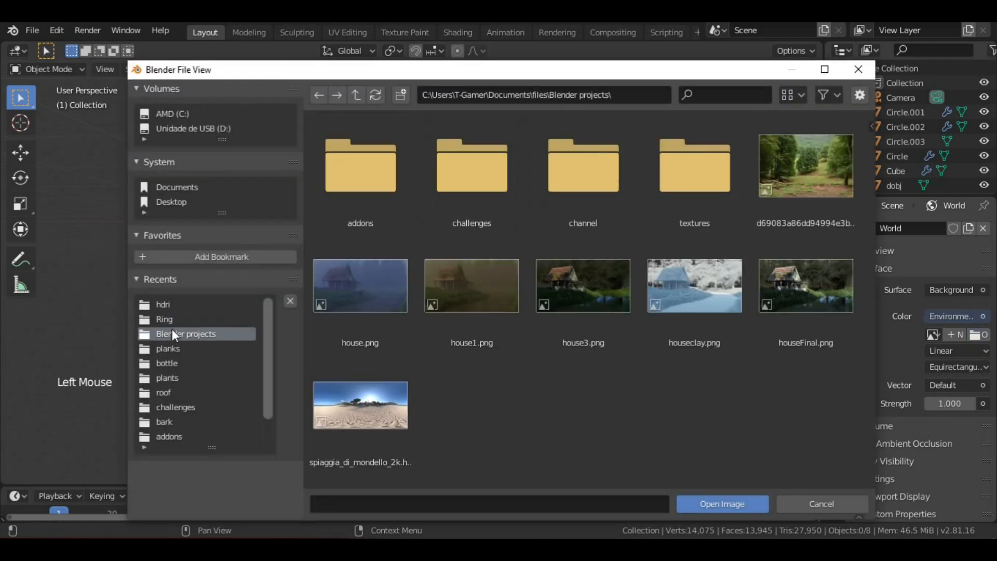
double_click(712, 218)
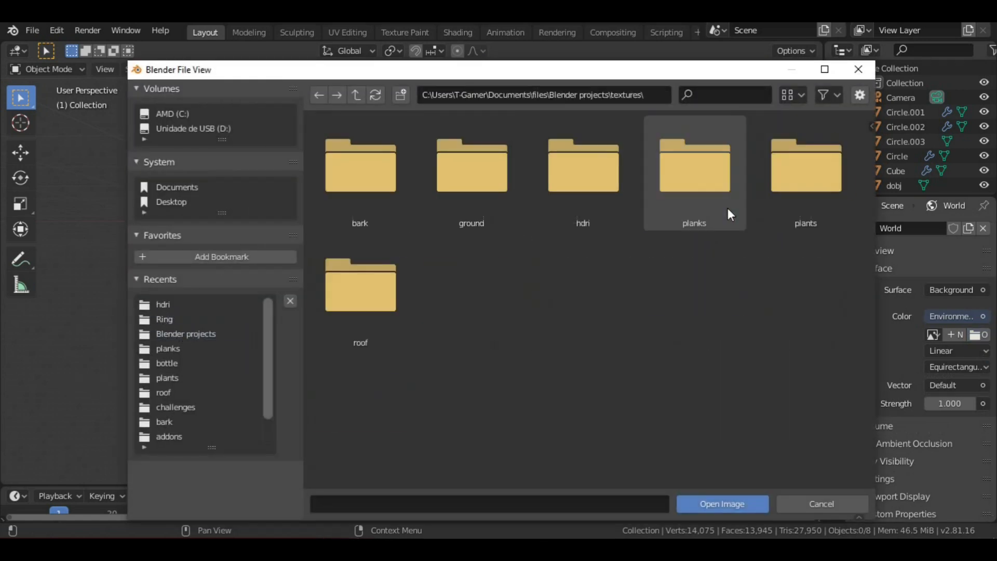
double_click(610, 187)
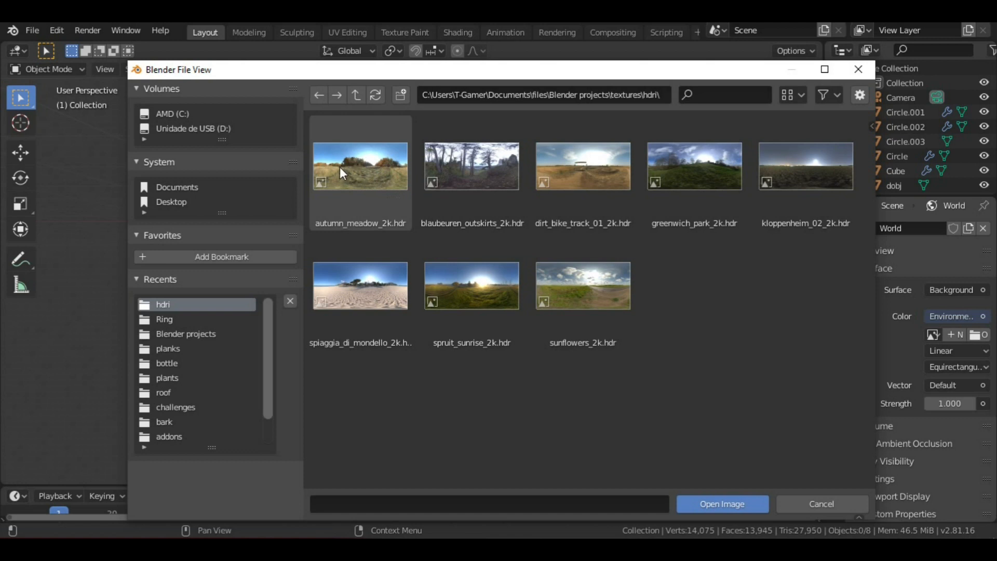
double_click(374, 186)
- Switch the 3D viewport to rendered shading with the ring in view
scroll(571, 283, up, 4)
mouse_move(606, 290)
middle_down()
mouse_move(534, 283)
mouse_move(566, 276)
middle_up()
scroll(566, 275, down, 2)
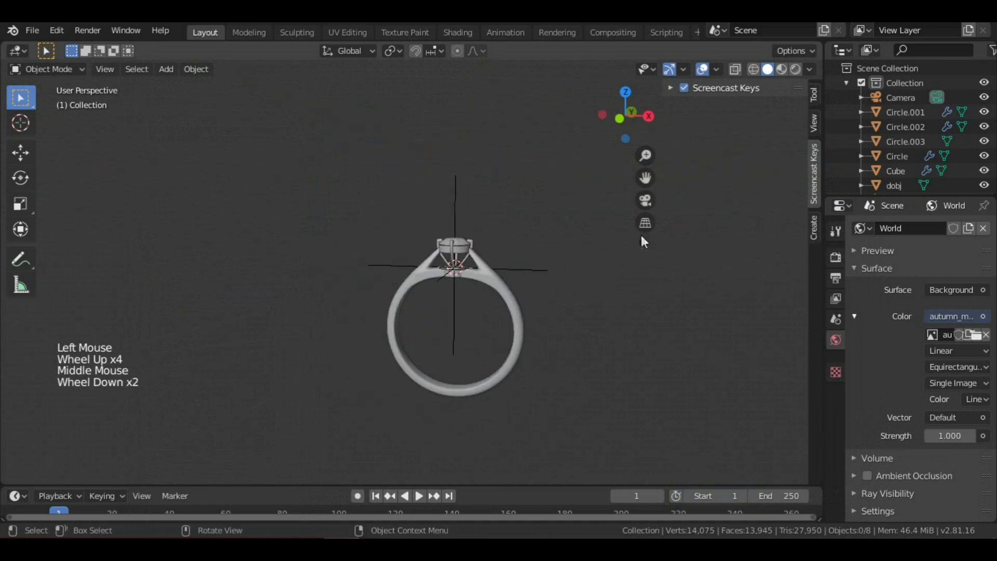
click(797, 69)
- Examine the rendered ring against the autumn meadow environment from several angles and distances
scroll(529, 322, up, 2)
mouse_move(528, 332)
middle_down()
mouse_move(581, 322)
mouse_move(531, 295)
mouse_move(569, 208)
mouse_move(541, 194)
mouse_move(625, 245)
mouse_move(592, 253)
middle_up()
scroll(582, 322, down, 3)
scroll(512, 269, up, 4)
scroll(477, 247, up, 2)
middle_drag(478, 247, 464, 155)
scroll(476, 256, down, 2)
scroll(499, 267, down, 3)
scroll(475, 244, up, 2)
scroll(474, 239, down, 5)
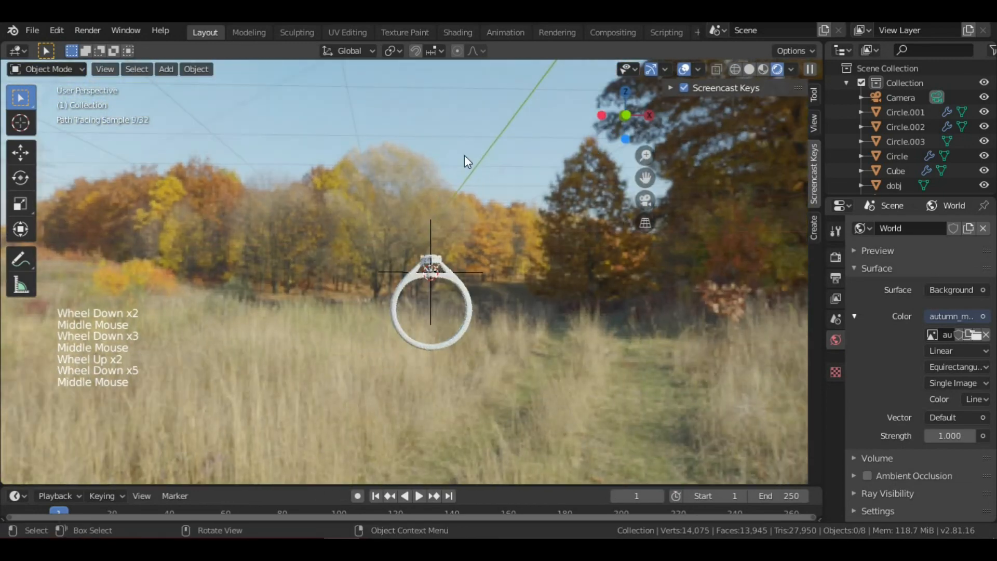
scroll(433, 275, up, 6)
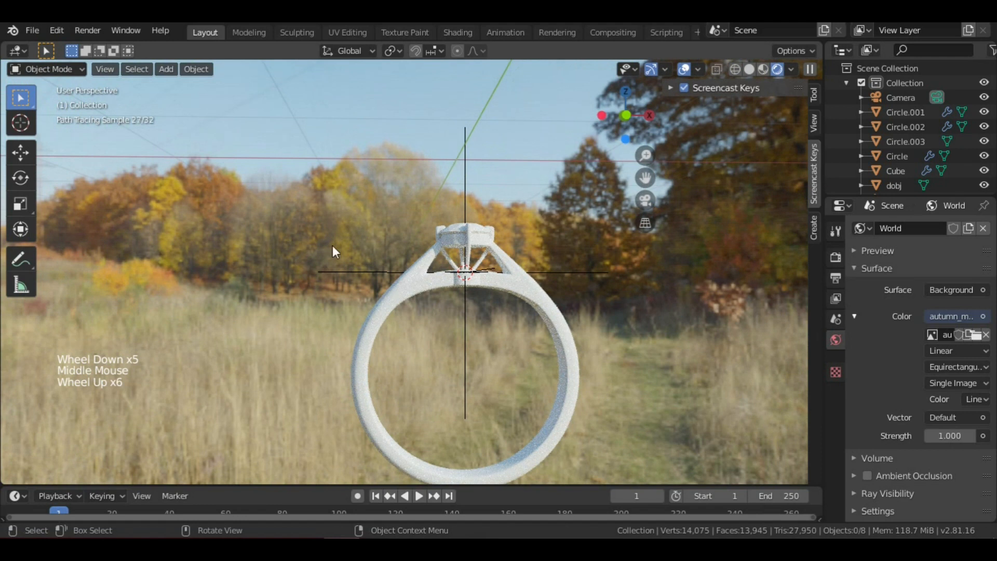
scroll(332, 245, down, 4)
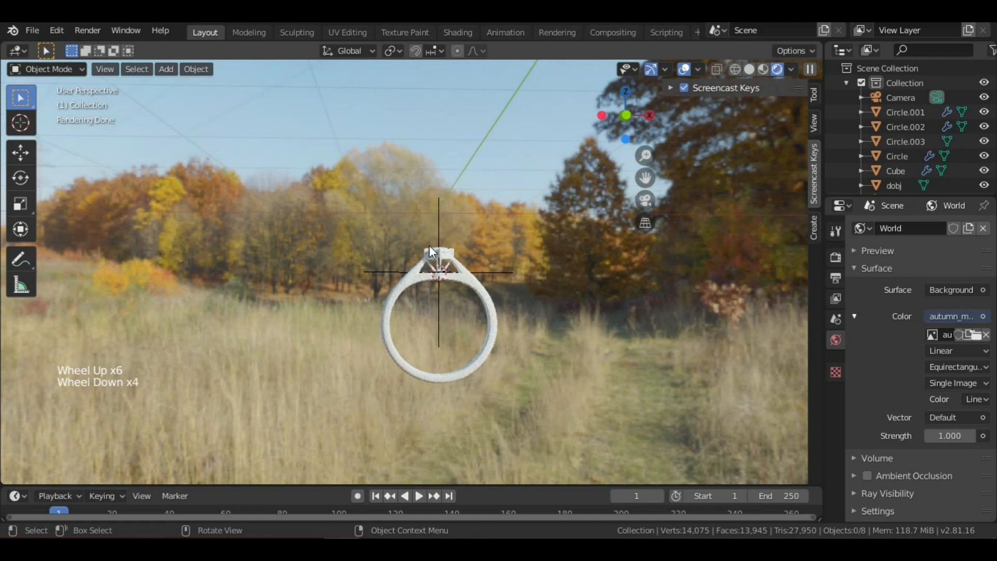
scroll(437, 257, up, 3)
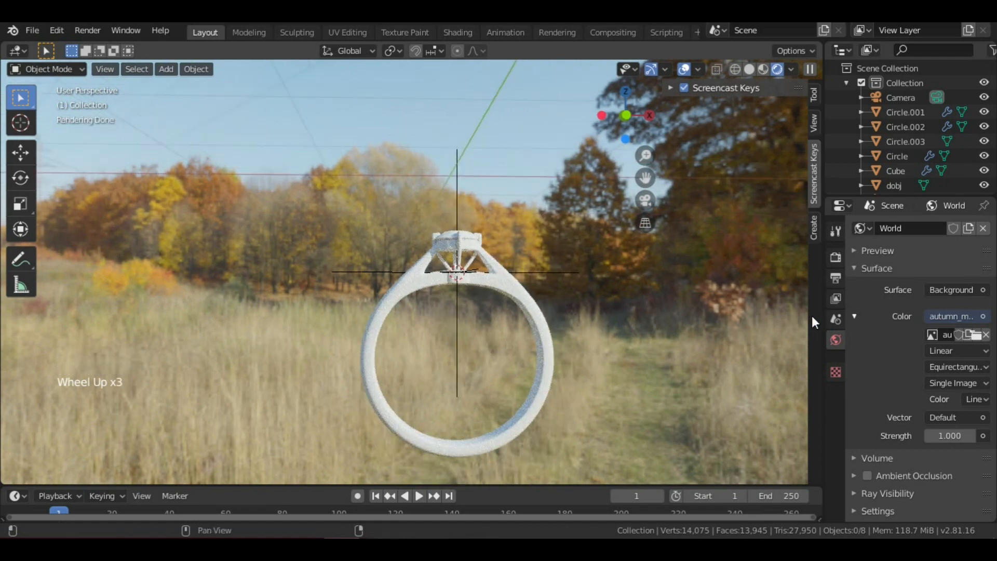
- Enable the Transparent option in the render's Film settings to hide the environment background
click(834, 257)
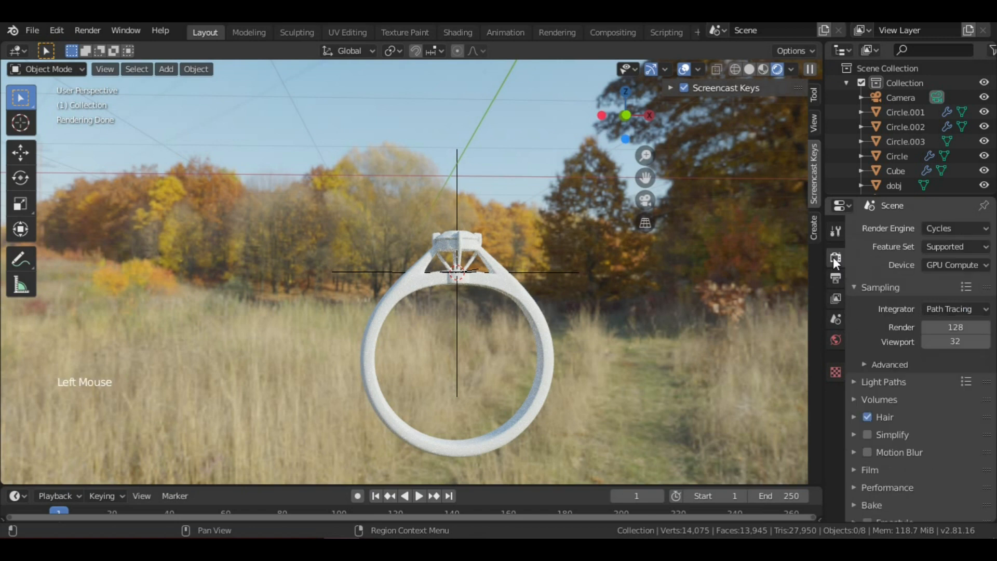
scroll(864, 273, down, 5)
click(865, 446)
scroll(866, 445, down, 5)
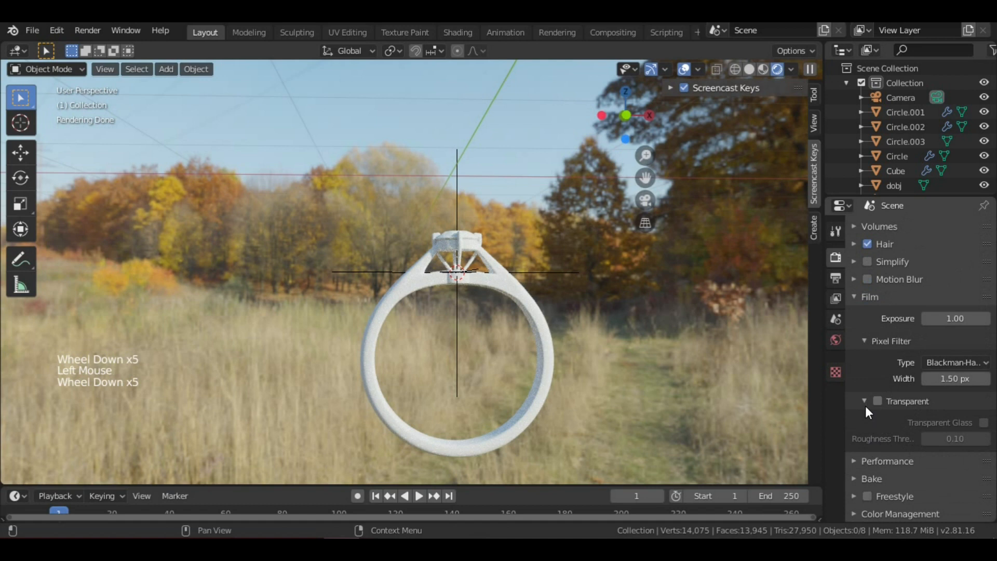
click(877, 402)
scroll(295, 256, down, 3)
scroll(313, 263, up, 3)
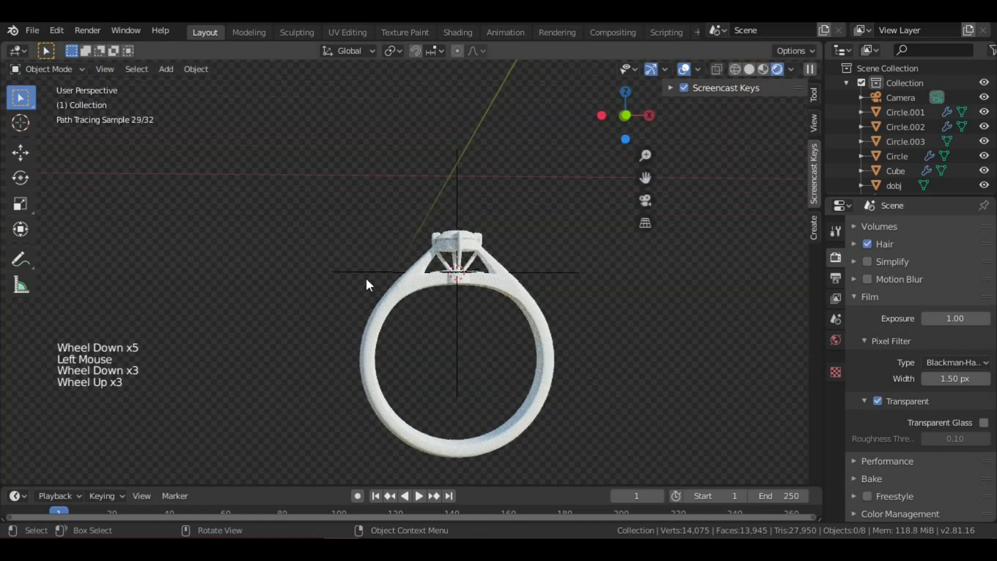
- Enlarge the timeline area below the 3D viewport and turn it into a Shader Editor
drag(328, 487, 358, 349)
scroll(459, 238, down, 5)
scroll(354, 234, up, 3)
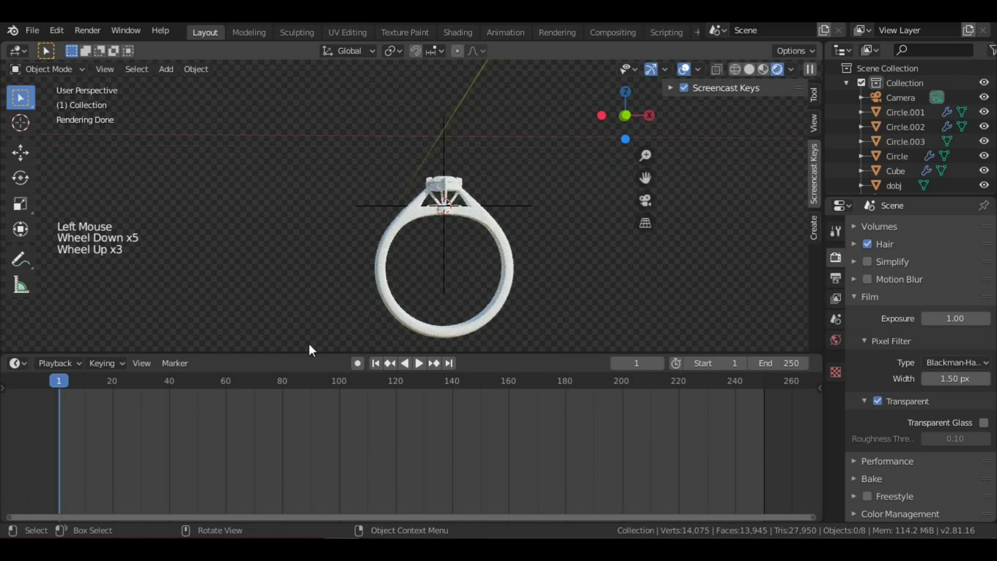
click(17, 363)
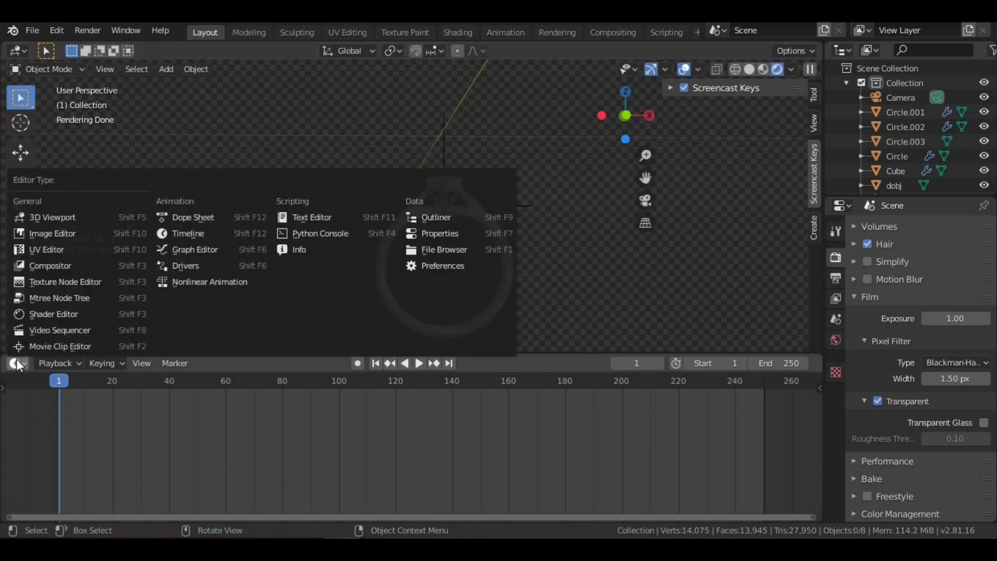
click(65, 312)
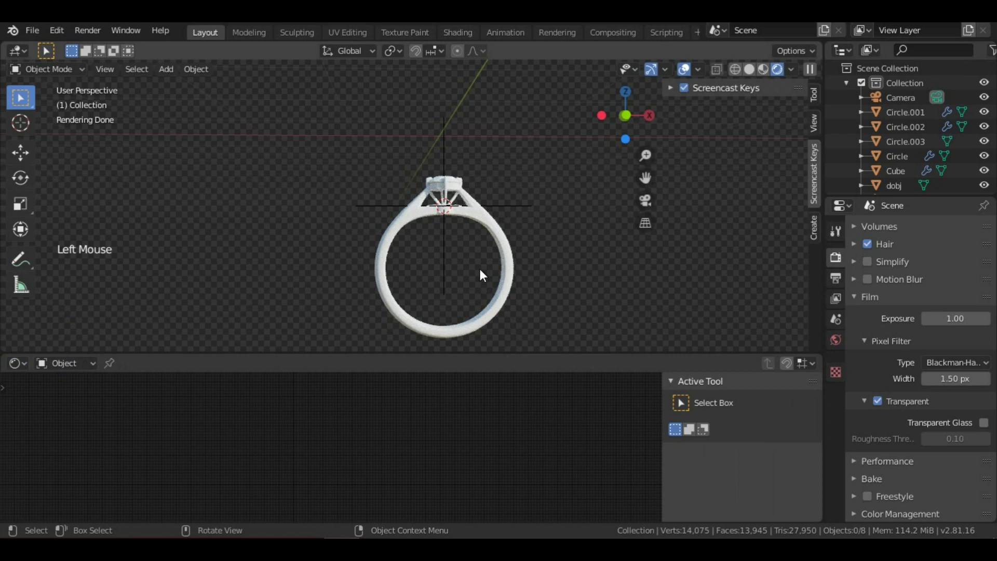
- Create a new material for the ring band and name it silver
click(496, 229)
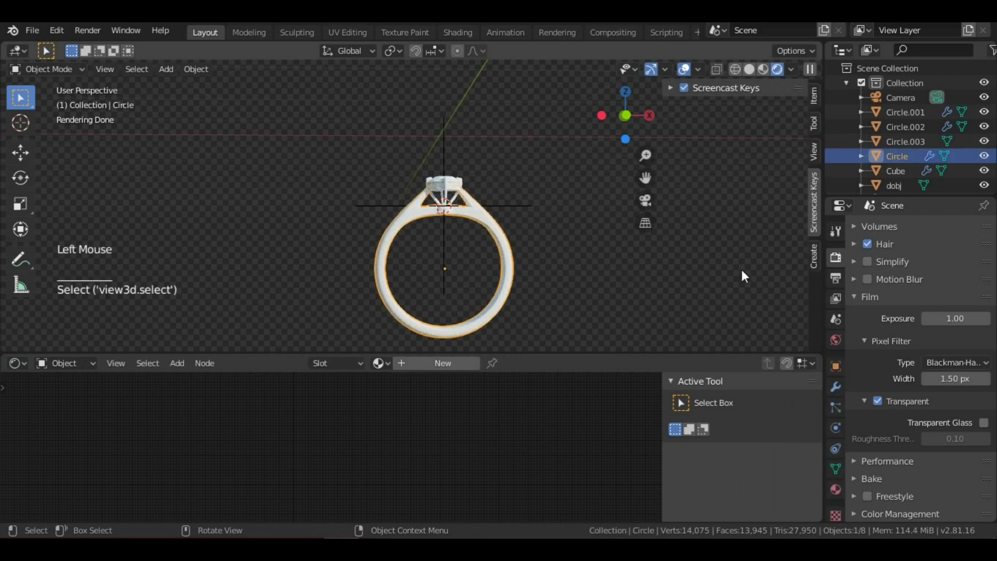
click(408, 363)
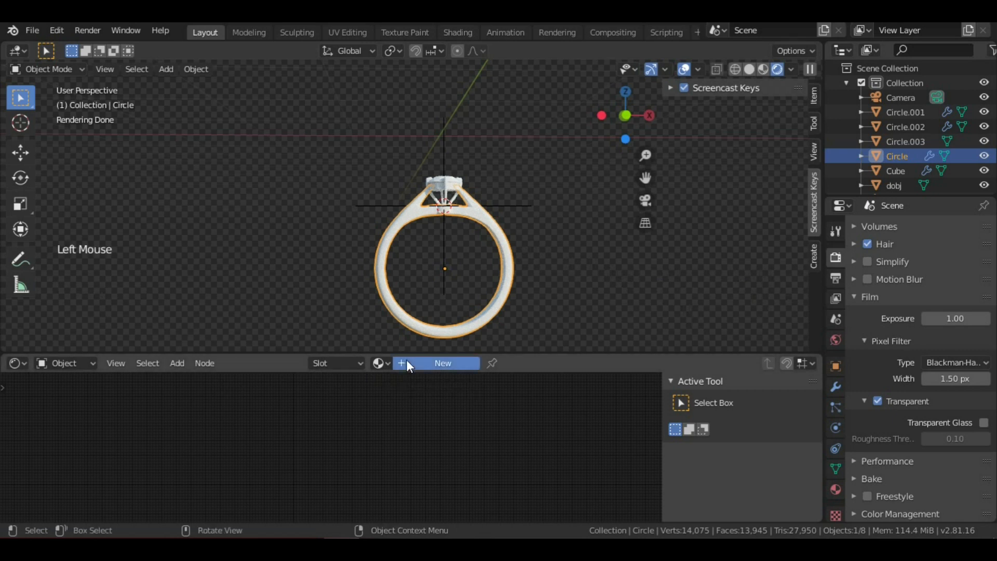
click(406, 363)
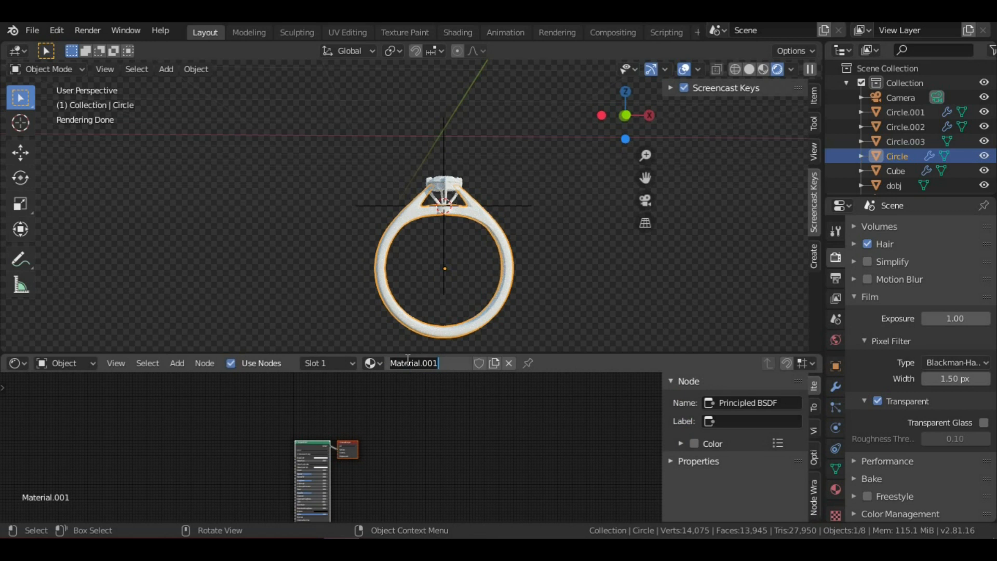
text(silver)
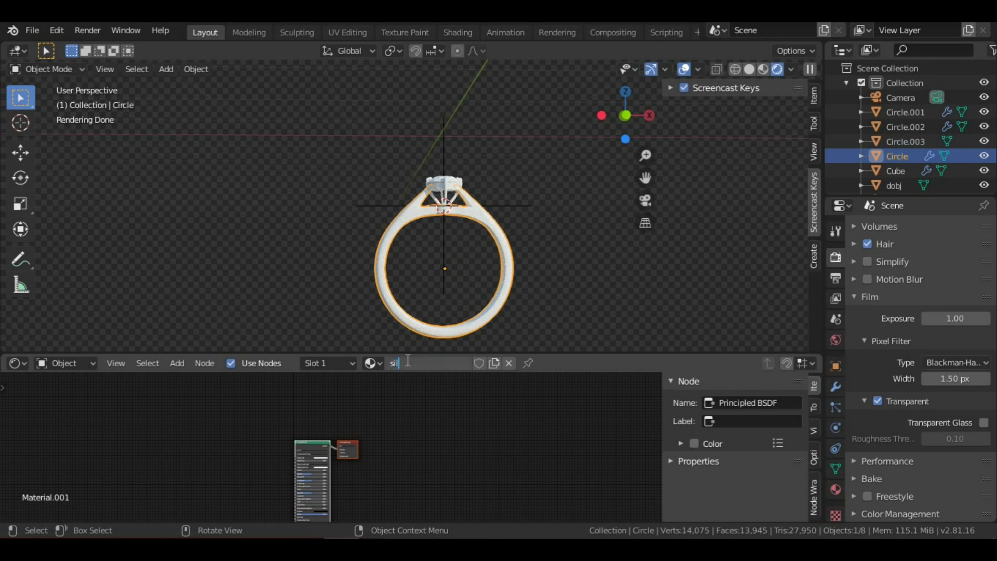
key(Return)
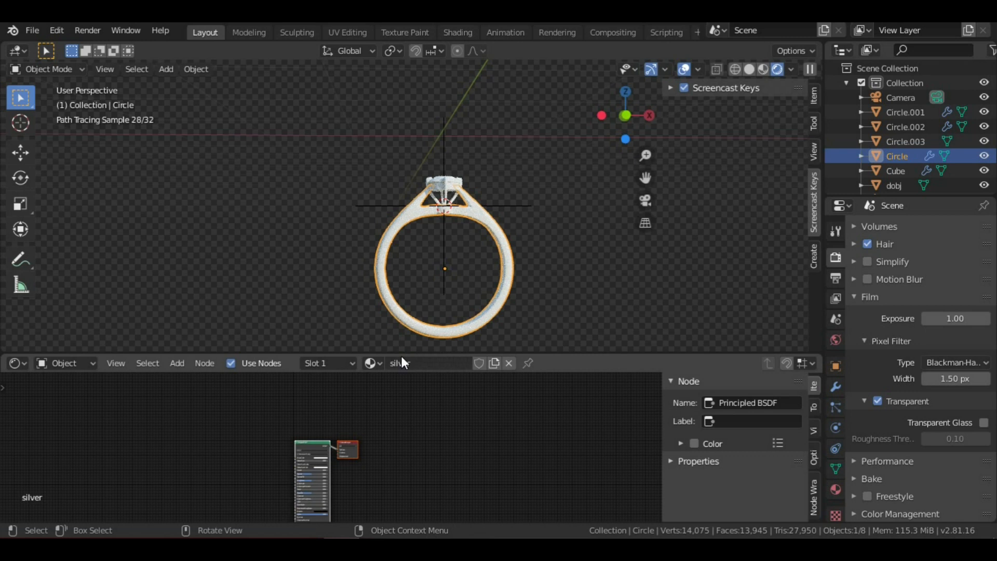
- Set the Metallic value of the silver material's Principled BSDF to 1.000
scroll(406, 457, up, 15)
shift+middle_drag(511, 235, 456, 220)
scroll(456, 220, up, 2)
middle_drag(442, 496, 555, 439)
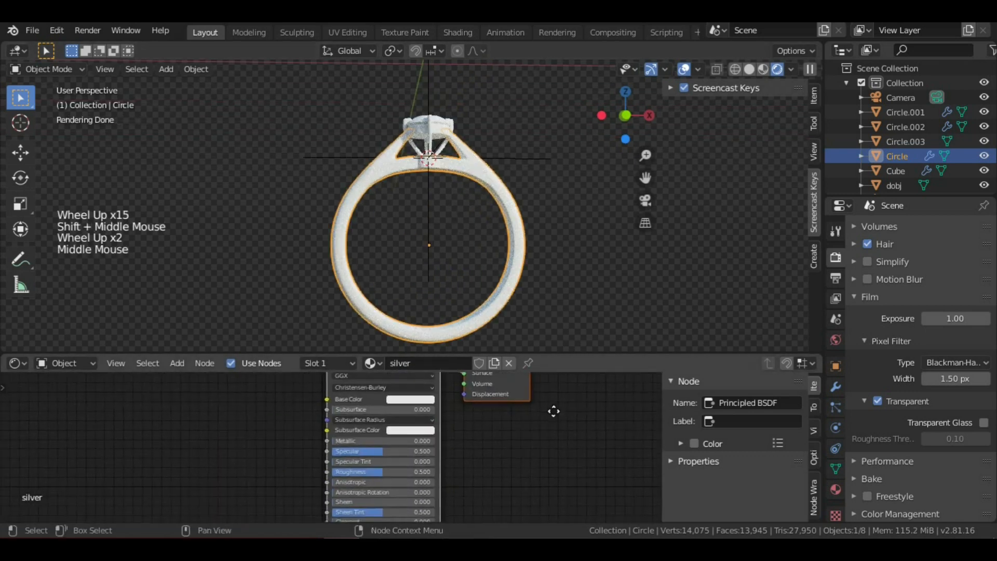
middle_drag(534, 512, 471, 501)
scroll(486, 475, up, 4)
scroll(499, 468, up, 3)
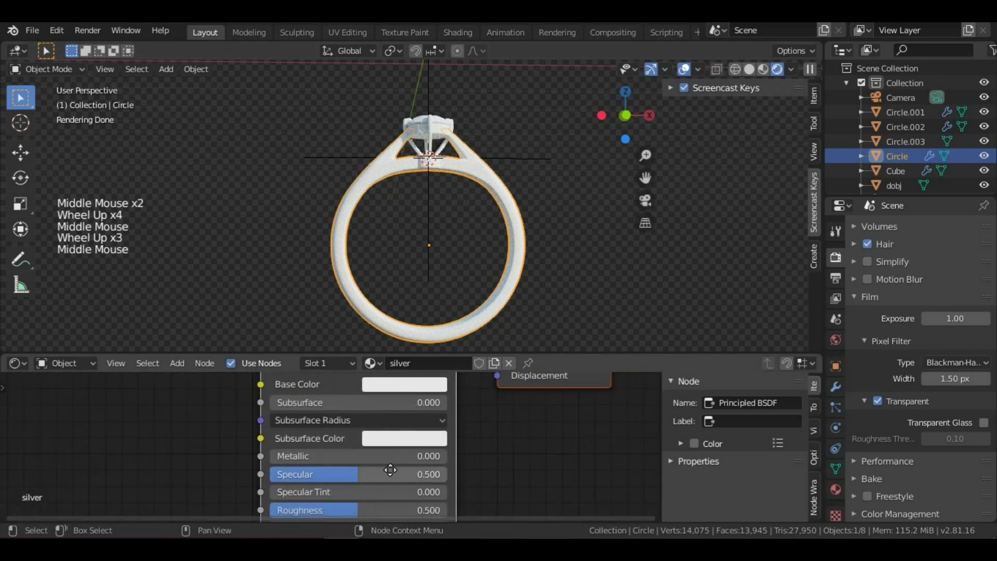
drag(275, 458, 474, 452)
scroll(469, 464, up, 2)
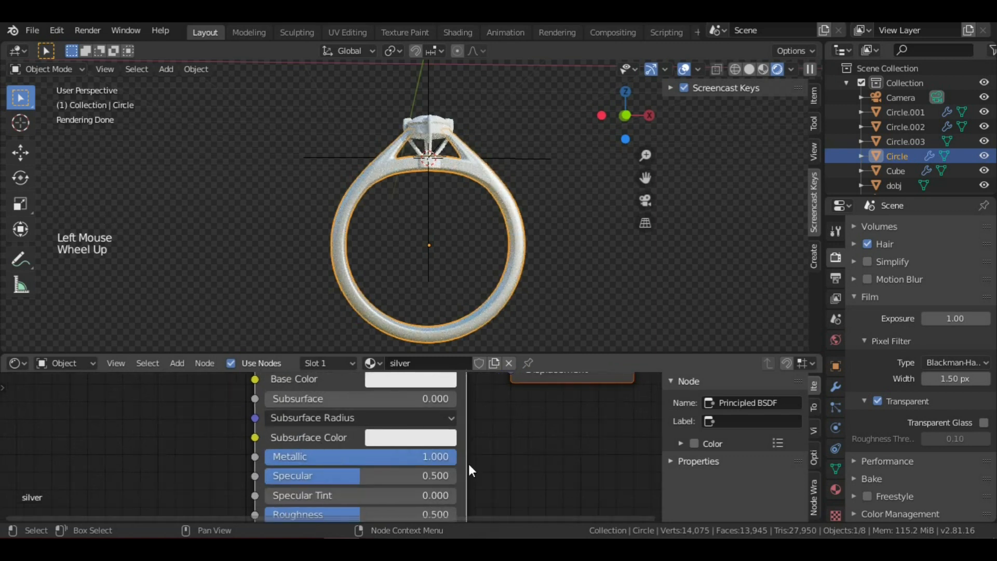
- Lower the silver material's Roughness to about 0.136 and check the band's reflections
scroll(464, 463, down, 5)
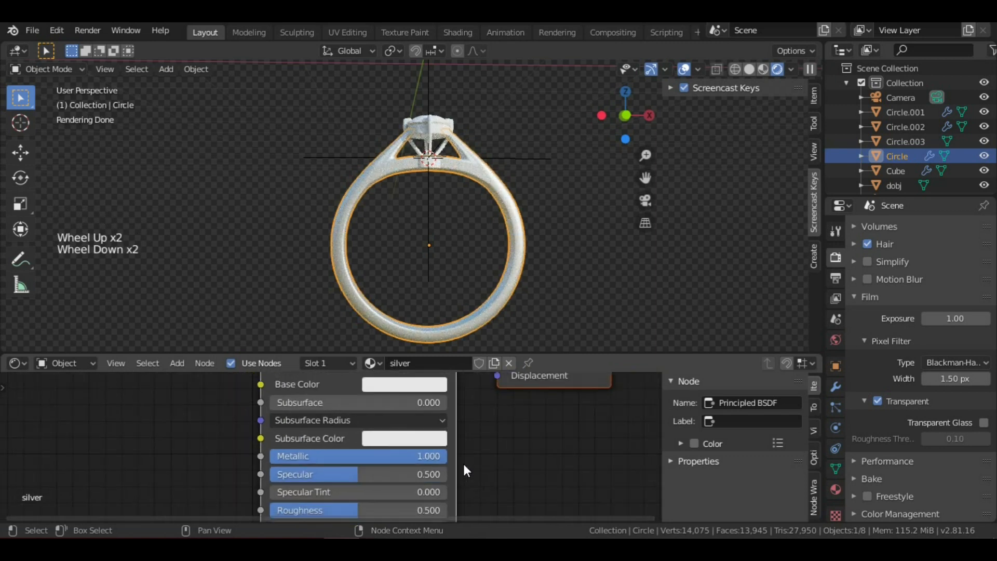
middle_drag(469, 268, 479, 232)
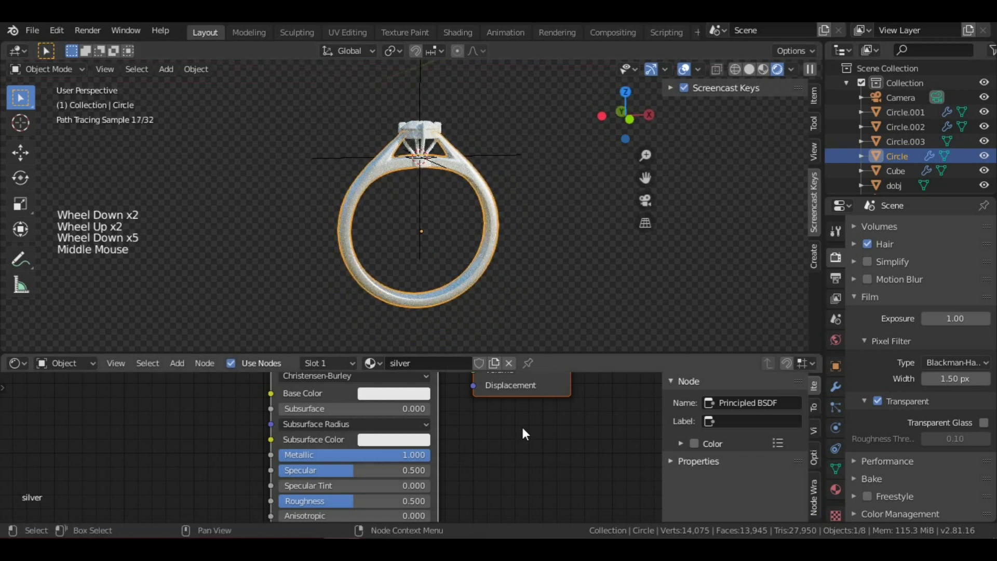
middle_drag(519, 426, 501, 380)
middle_drag(441, 467, 452, 443)
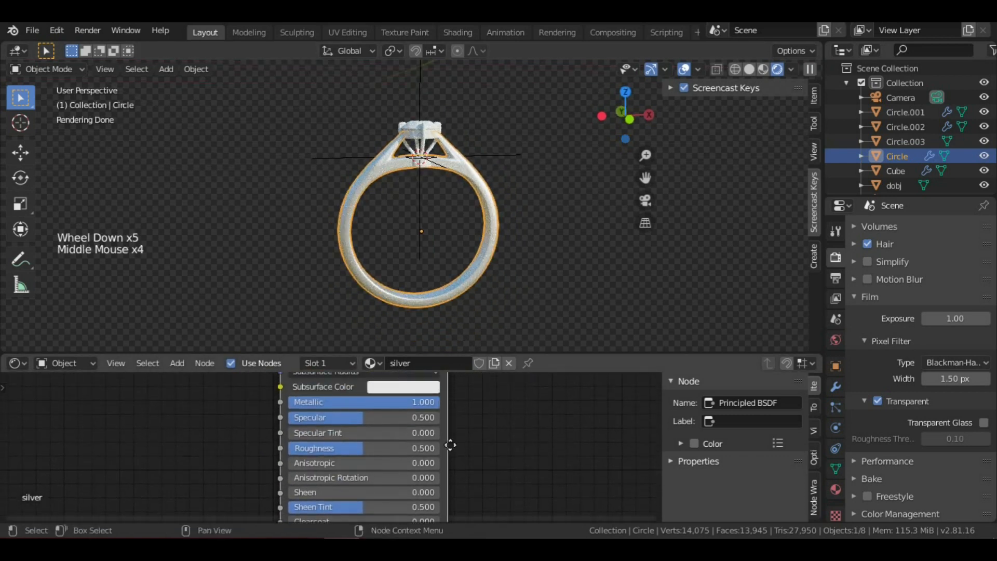
scroll(451, 443, up, 4)
scroll(556, 342, up, 4)
middle_drag(556, 343, 554, 291)
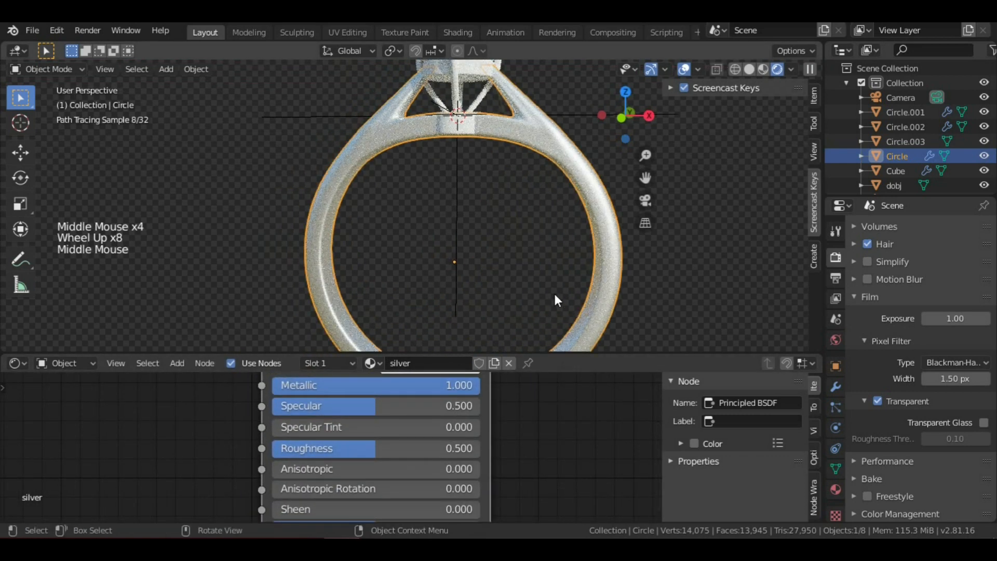
scroll(554, 292, down, 2)
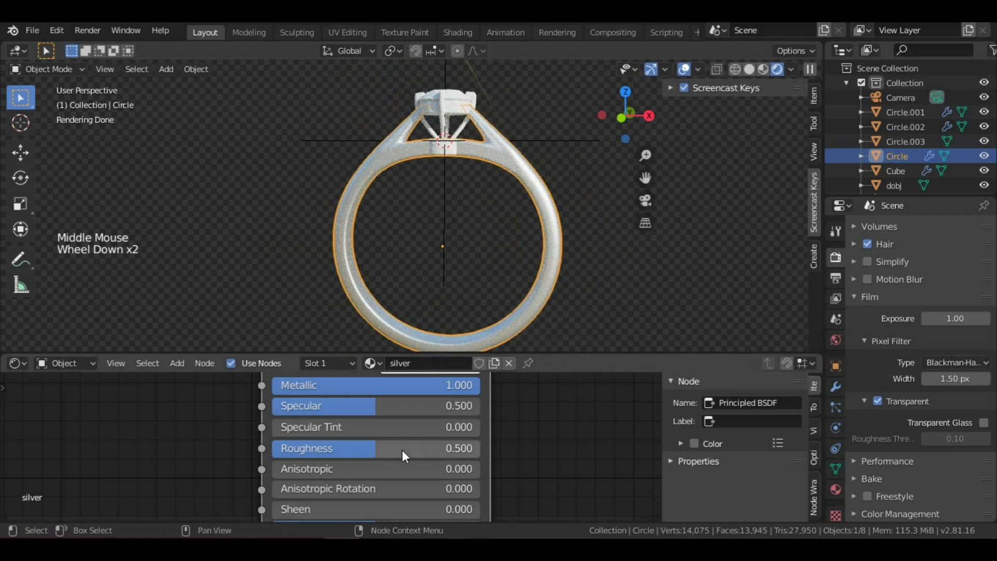
drag(376, 448, 295, 448)
click(295, 448)
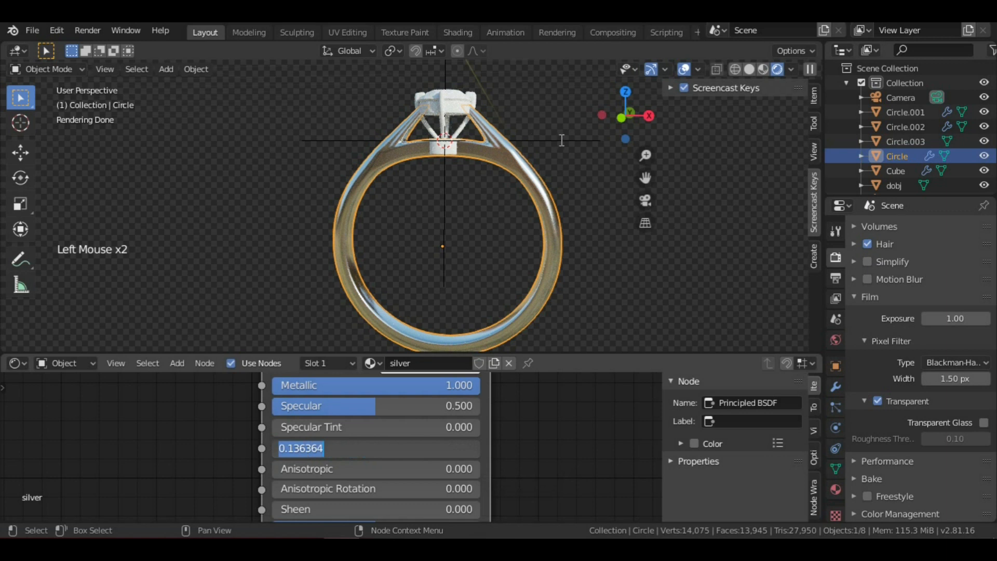
middle_drag(420, 198, 507, 188)
scroll(503, 191, up, 1)
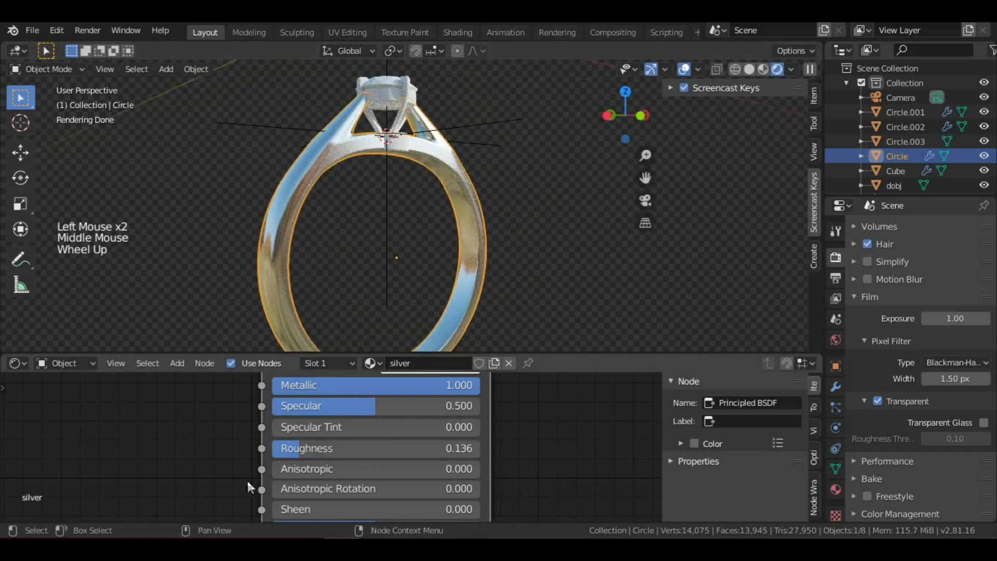
- Set the silver material's Roughness to 0.000 and check the band's reflections from several angles
drag(293, 449, 260, 449)
scroll(419, 194, down, 3)
middle_drag(419, 193, 307, 192)
scroll(425, 208, up, 4)
middle_drag(426, 215, 338, 217)
scroll(403, 232, down, 2)
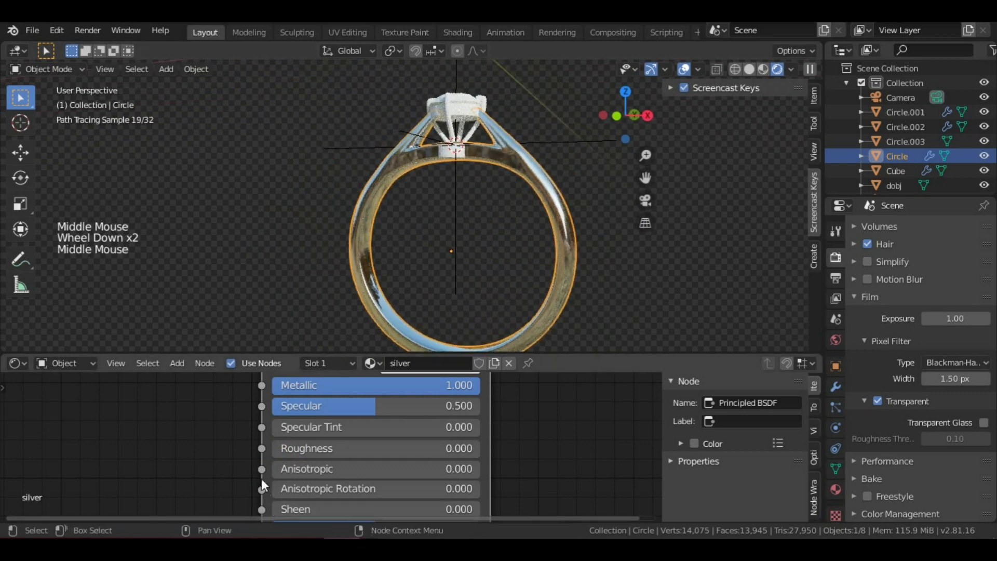
- Set the silver material's Roughness to about 0.095 and check the band's reflections from several angles
drag(279, 450, 306, 447)
scroll(414, 191, up, 3)
middle_drag(415, 192, 374, 195)
scroll(444, 156, down, 5)
middle_drag(582, 239, 536, 224)
scroll(541, 230, up, 4)
scroll(547, 224, down, 4)
scroll(433, 201, up, 2)
middle_drag(432, 201, 600, 260)
scroll(540, 237, down, 2)
scroll(493, 271, up, 3)
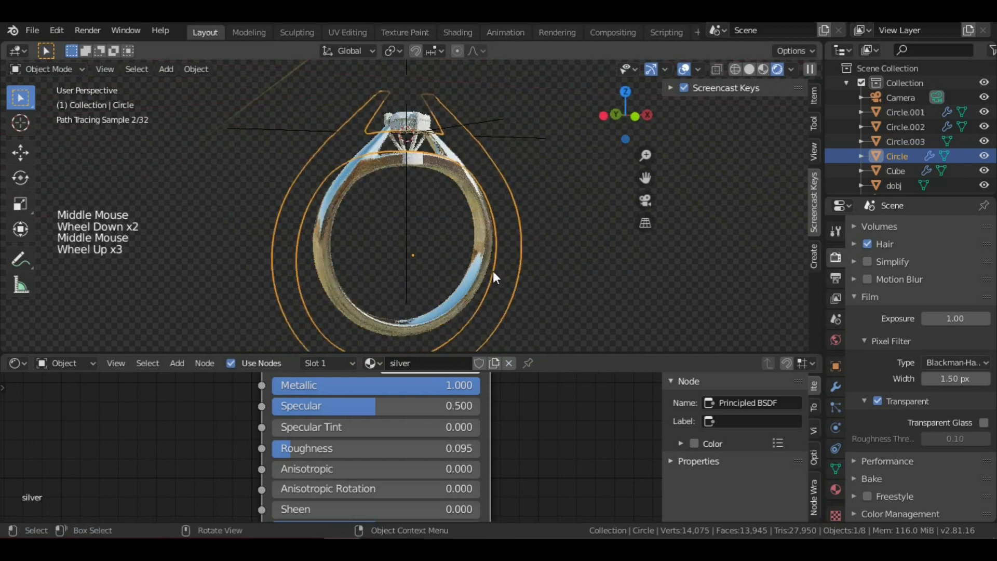
middle_drag(493, 271, 485, 232)
scroll(483, 229, down, 3)
scroll(483, 230, up, 3)
scroll(482, 230, down, 4)
scroll(483, 230, up, 2)
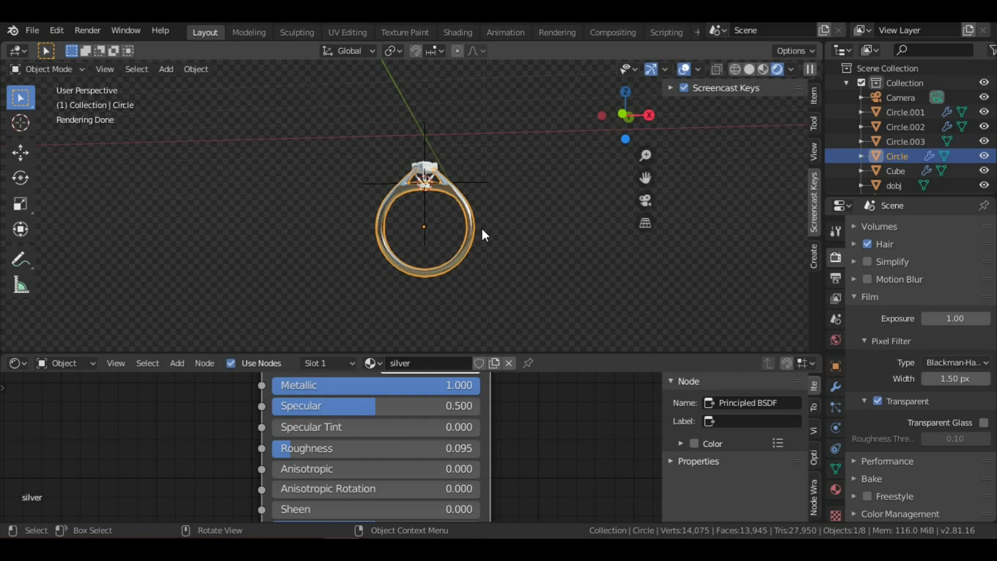
- Align the camera to the front orthographic view of the ring and select the camera
key(KP_1)
scroll(483, 231, down, 1)
scroll(483, 231, up, 1)
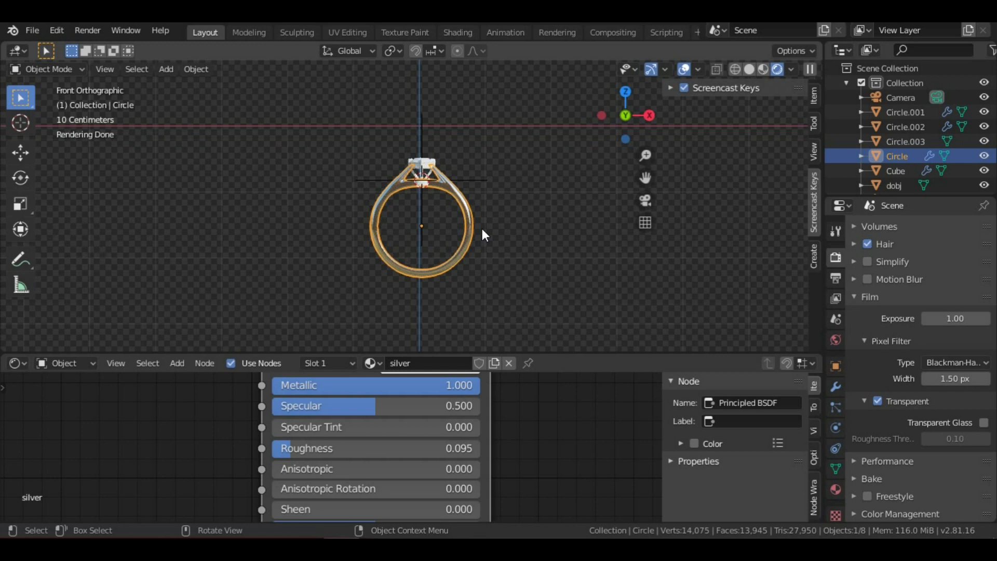
key(ctrl)
key(ctrl+alt+KP_0)
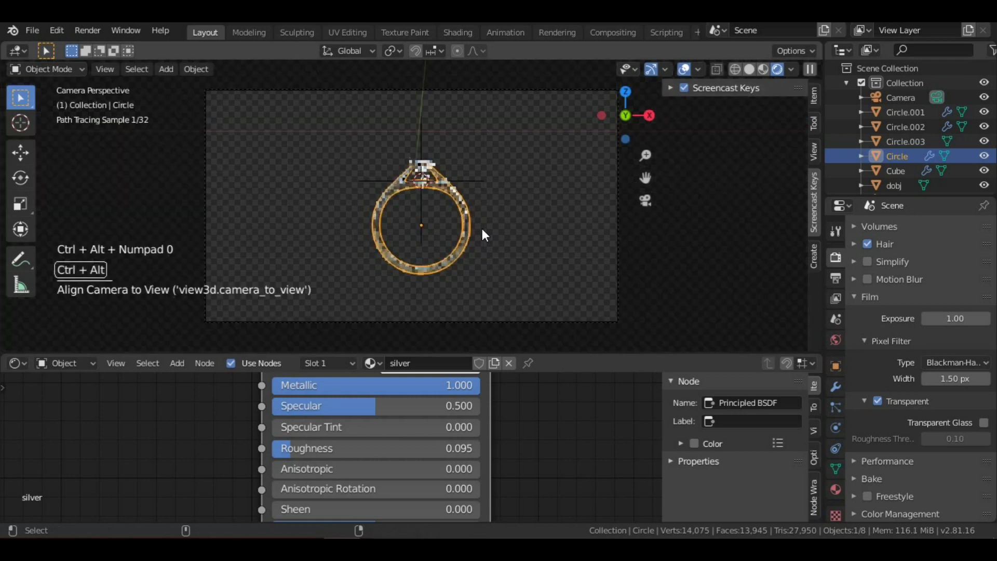
click(506, 325)
scroll(499, 277, down, 4)
scroll(499, 277, up, 3)
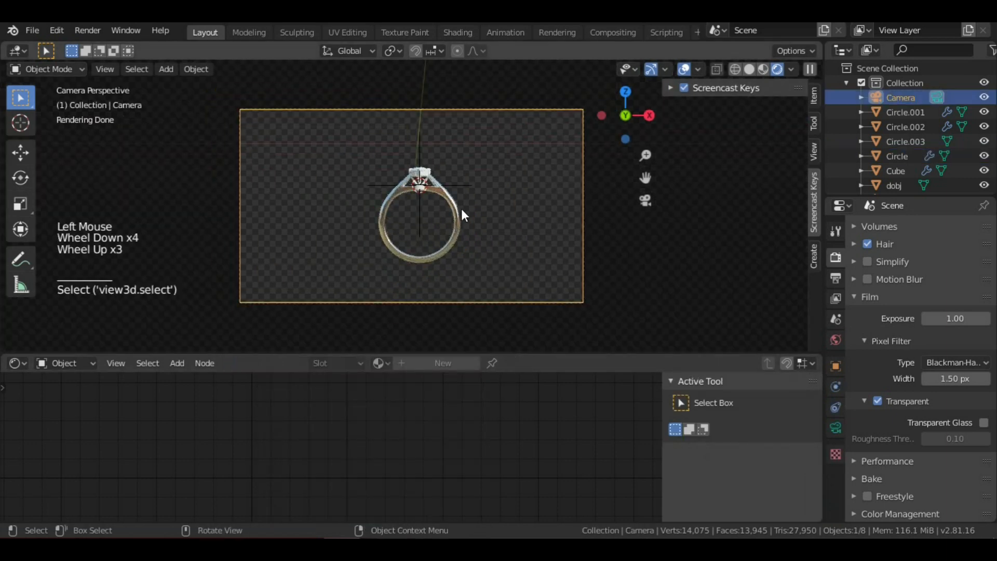
key(r)
key(y)
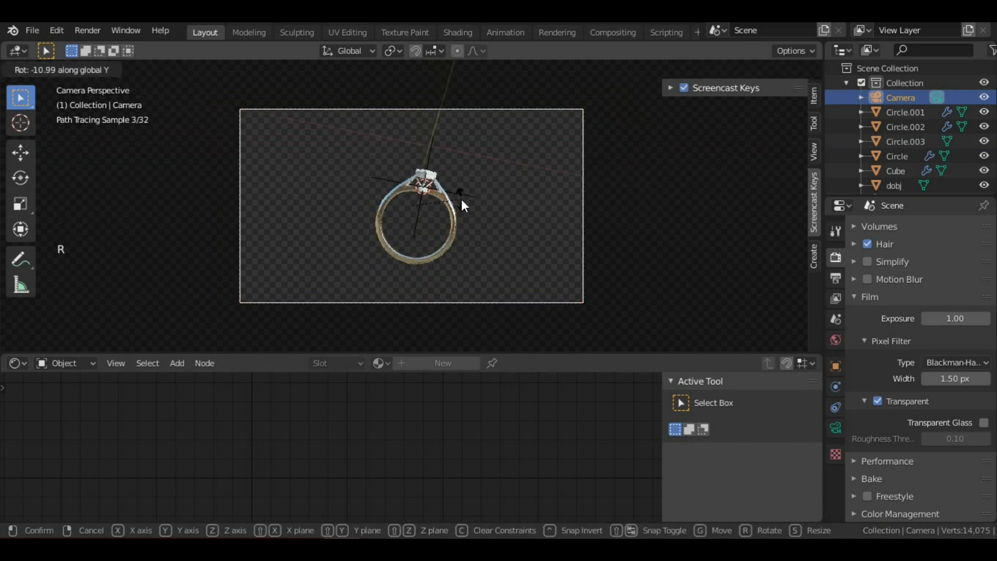
key(x)
click(460, 202)
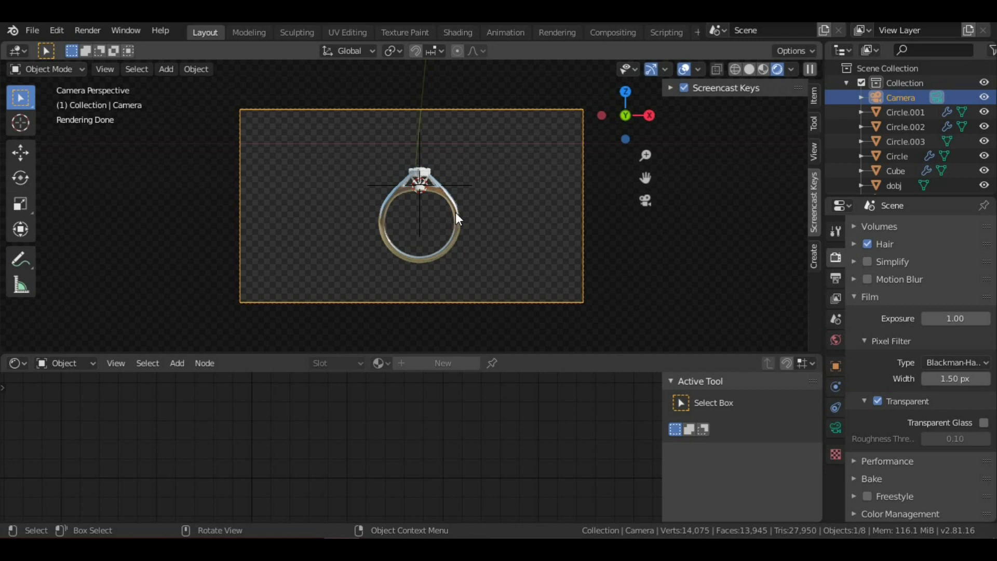
- Tilt the camera downward about the global X axis and raise it along Z to bring the ring back into frame
key(r)
key(x)
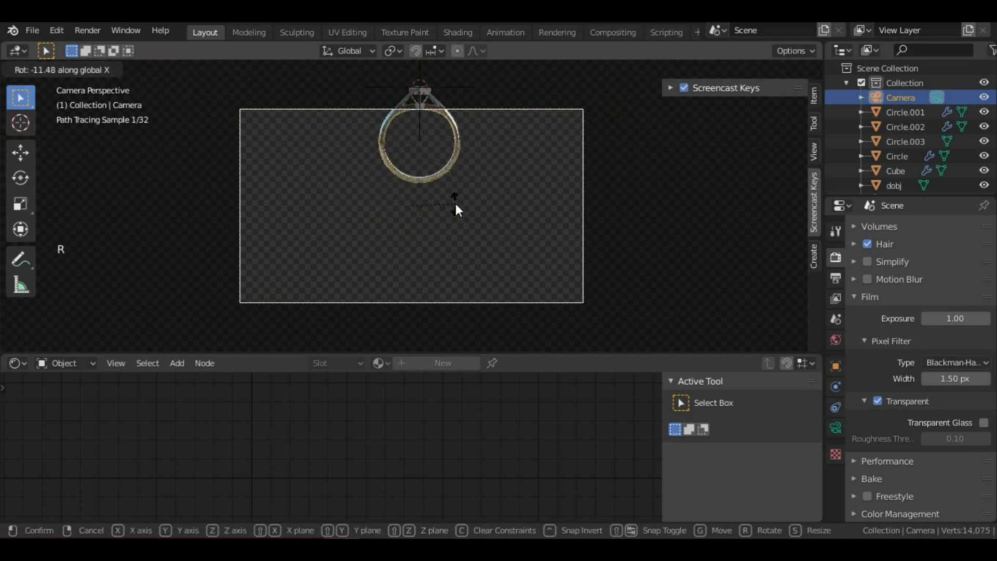
click(457, 207)
key(g)
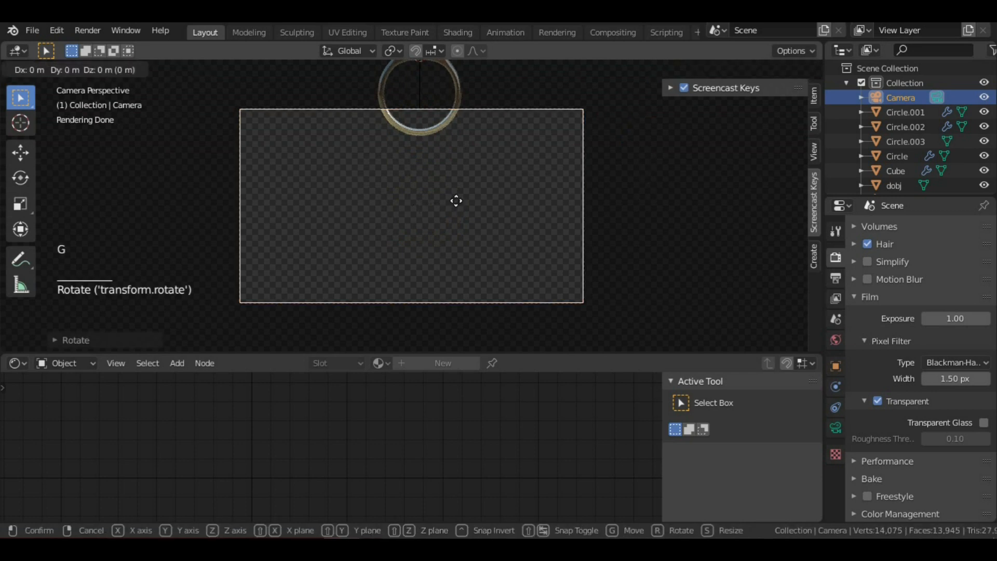
key(z)
click(470, 318)
scroll(448, 194, up, 5)
scroll(447, 195, down, 5)
- Tilt the camera further down about the X axis and raise it again along Z to frame the ring from a steeper angle
key(r)
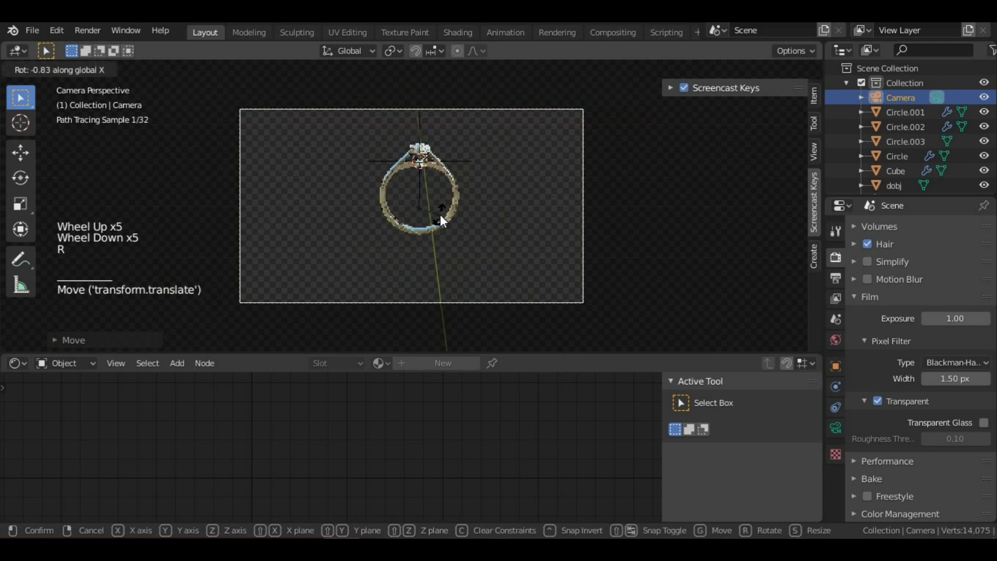
click(439, 210)
key(g)
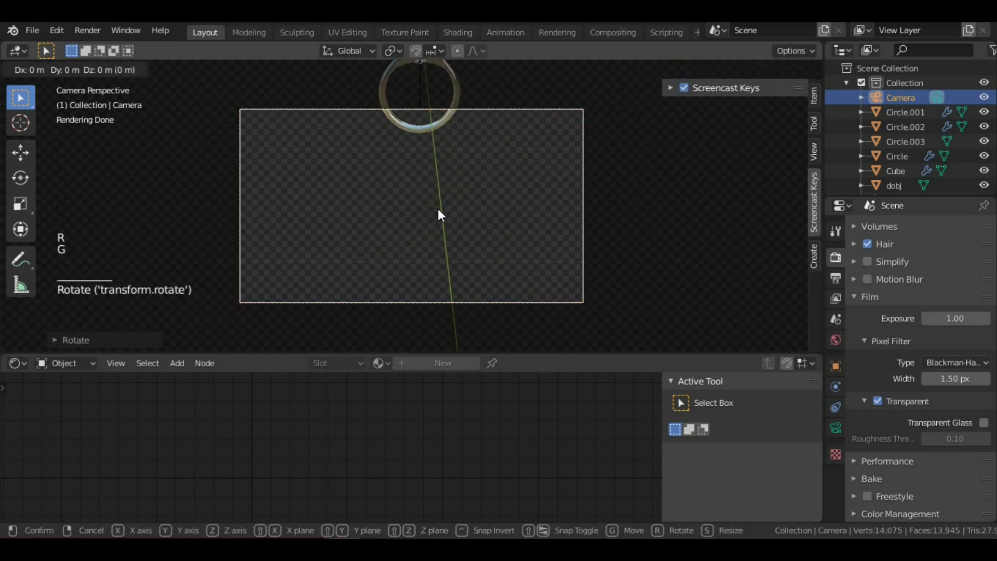
key(z)
click(465, 326)
scroll(436, 175, up, 4)
shift+middle_drag(437, 174, 449, 201)
scroll(441, 232, up, 3)
scroll(441, 232, down, 7)
scroll(448, 181, up, 1)
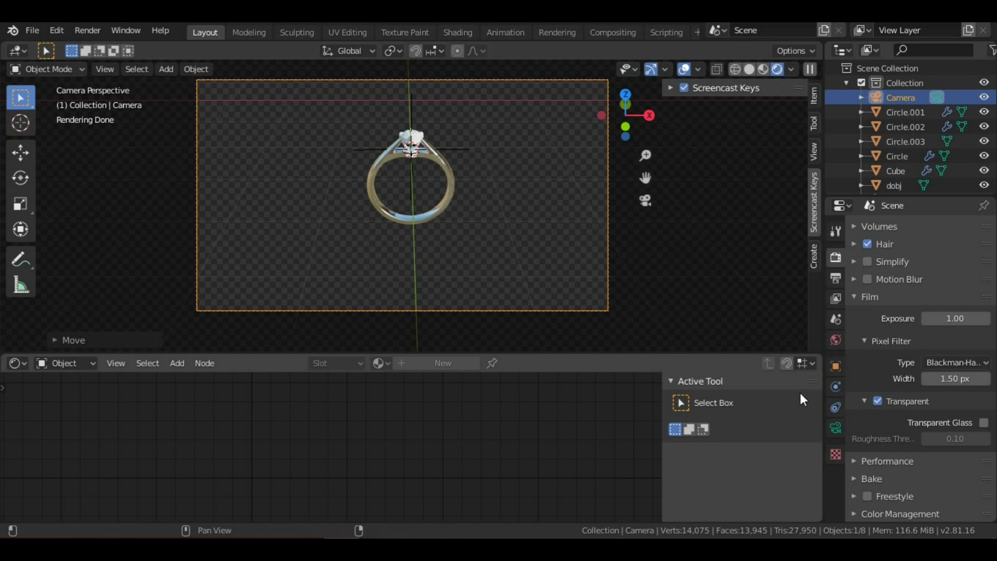
- Set the camera's focal length to 82 mm and raise the camera along Z to centre the enlarged ring in the frame
click(842, 433)
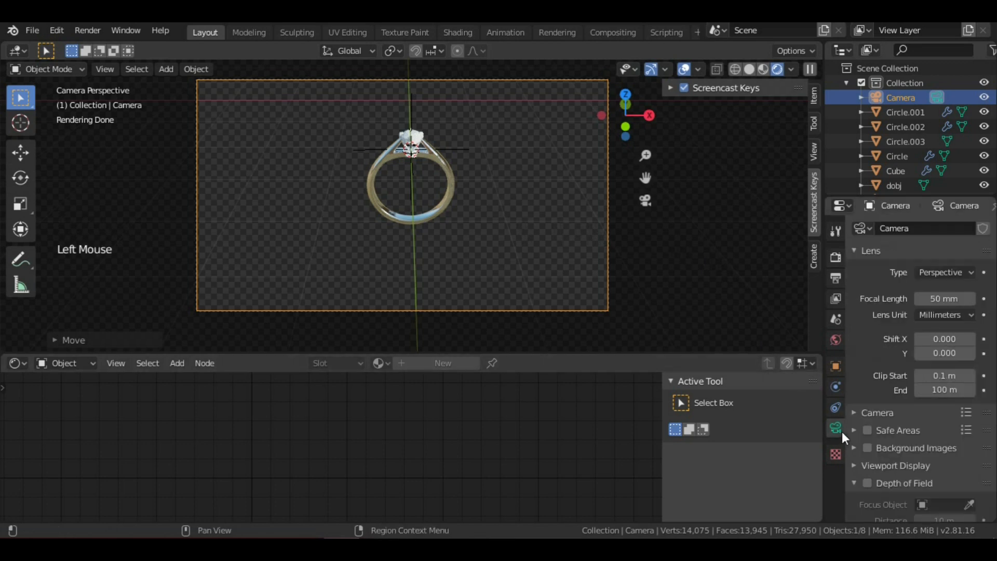
drag(943, 299, 973, 308)
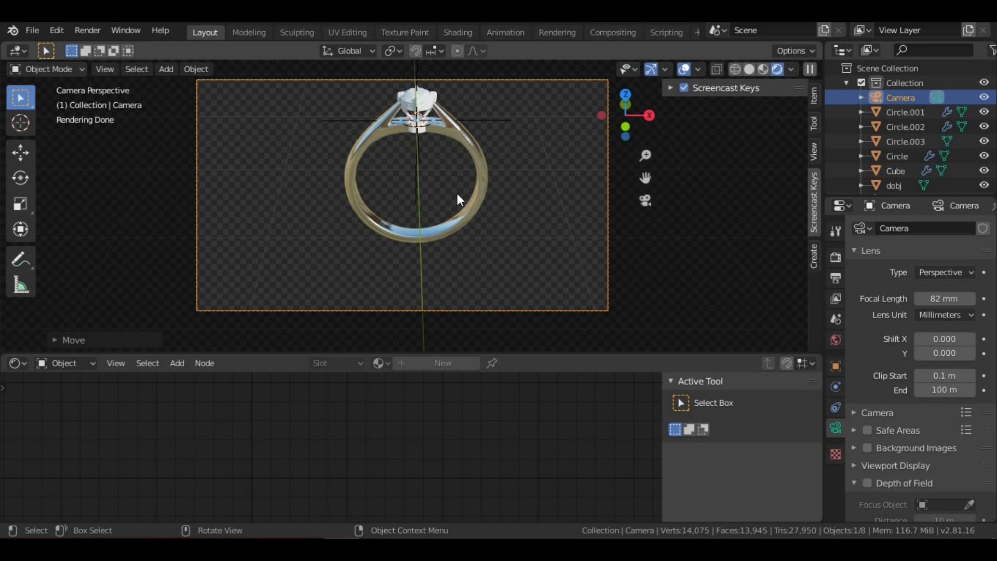
key(g)
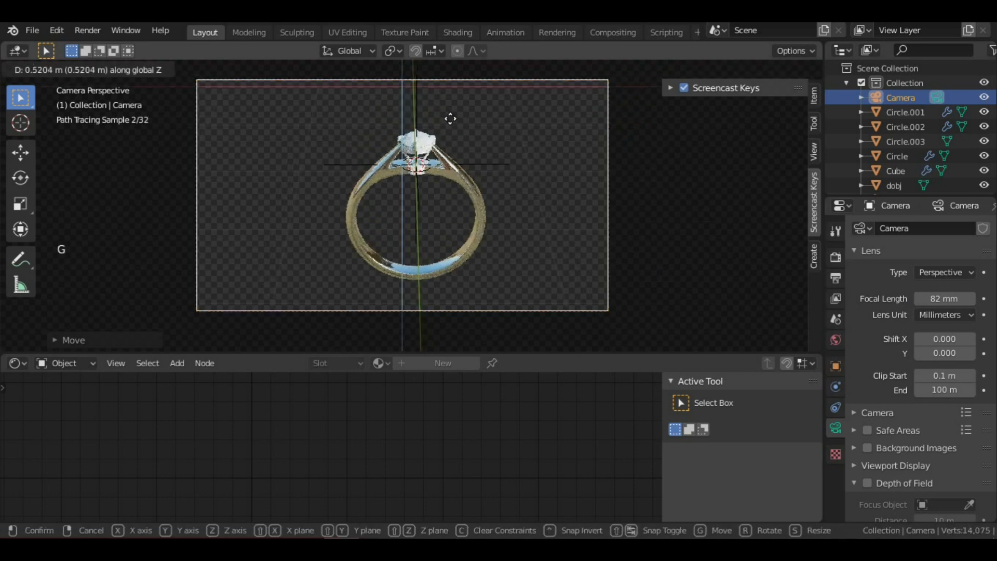
click(404, 145)
key(g)
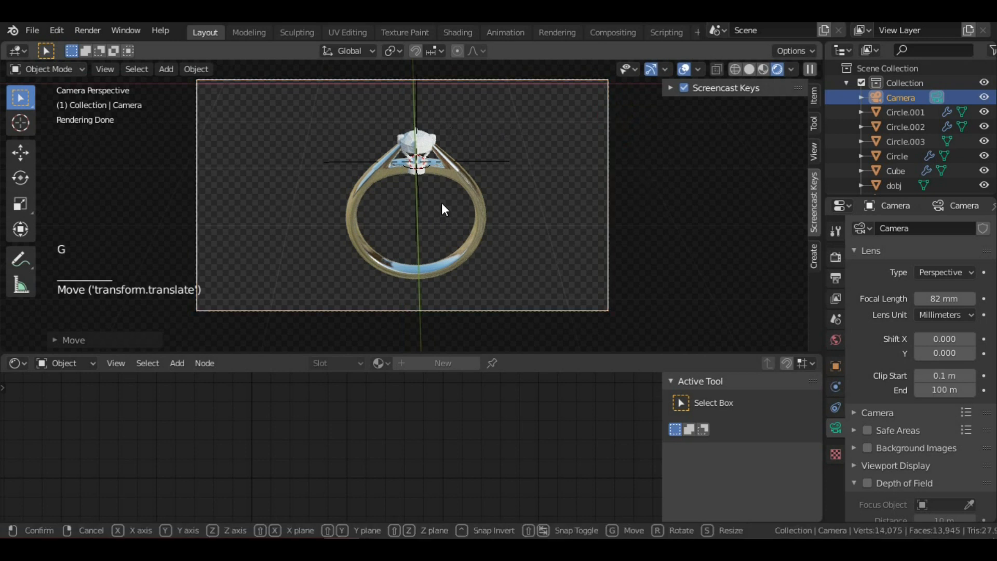
key(z)
click(444, 213)
scroll(443, 216, up, 4)
shift+middle_drag(443, 216, 457, 265)
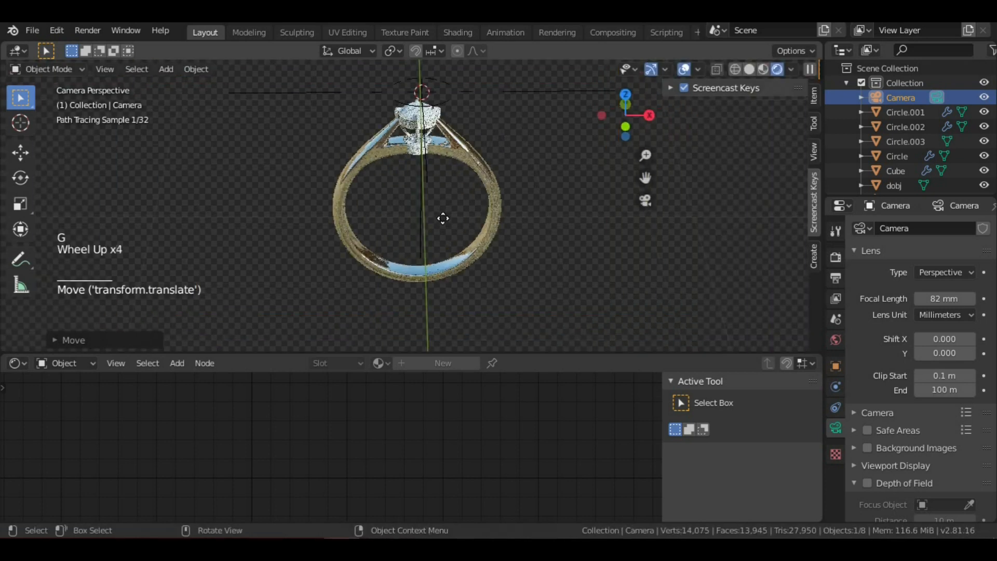
scroll(451, 245, down, 2)
scroll(407, 201, up, 4)
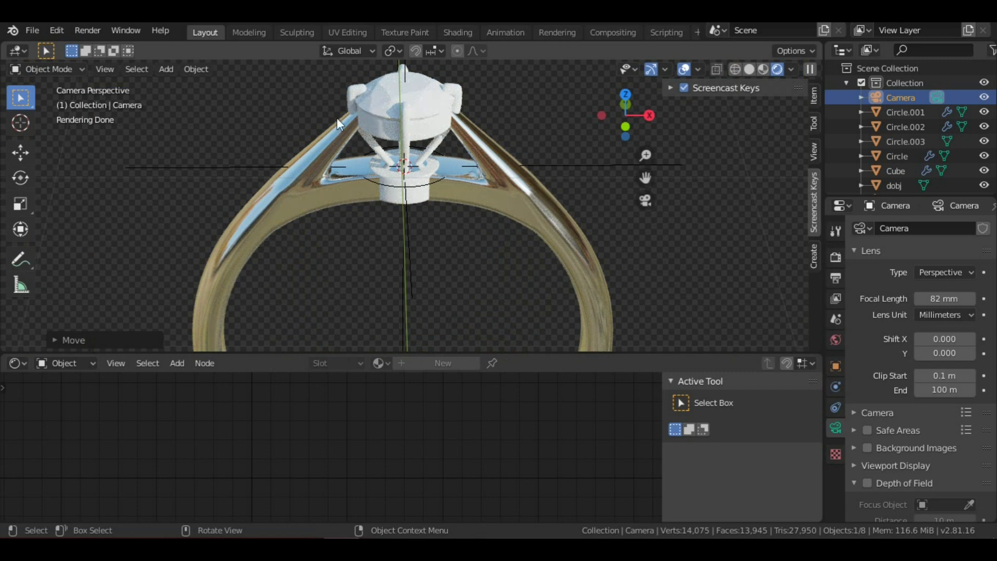
- Link the band's silver material to the gem seat, the prongs and the base collar, with the band as the active object
scroll(468, 145, up, 1)
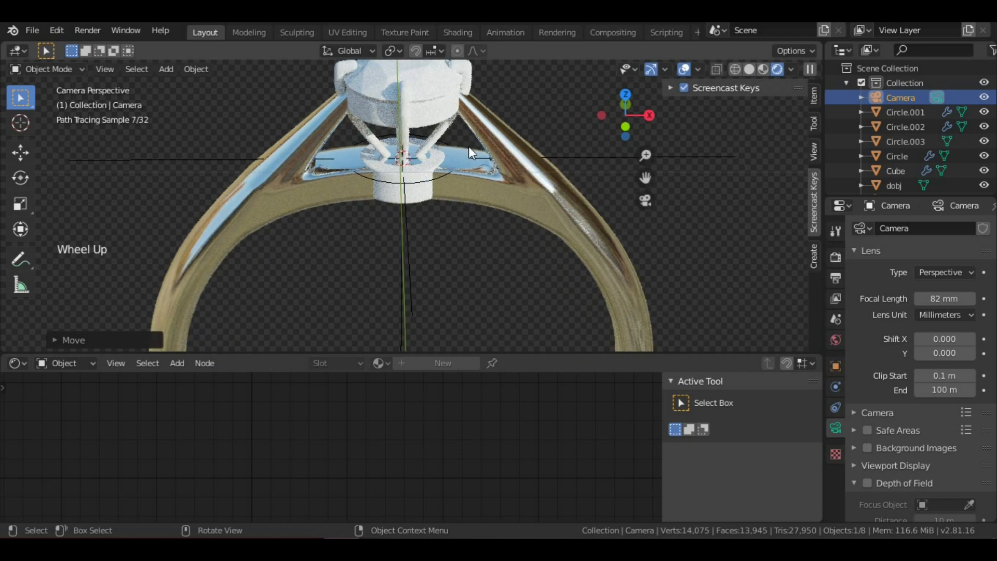
scroll(457, 147, down, 1)
scroll(447, 149, up, 1)
scroll(415, 143, down, 1)
scroll(376, 124, up, 1)
click(367, 111)
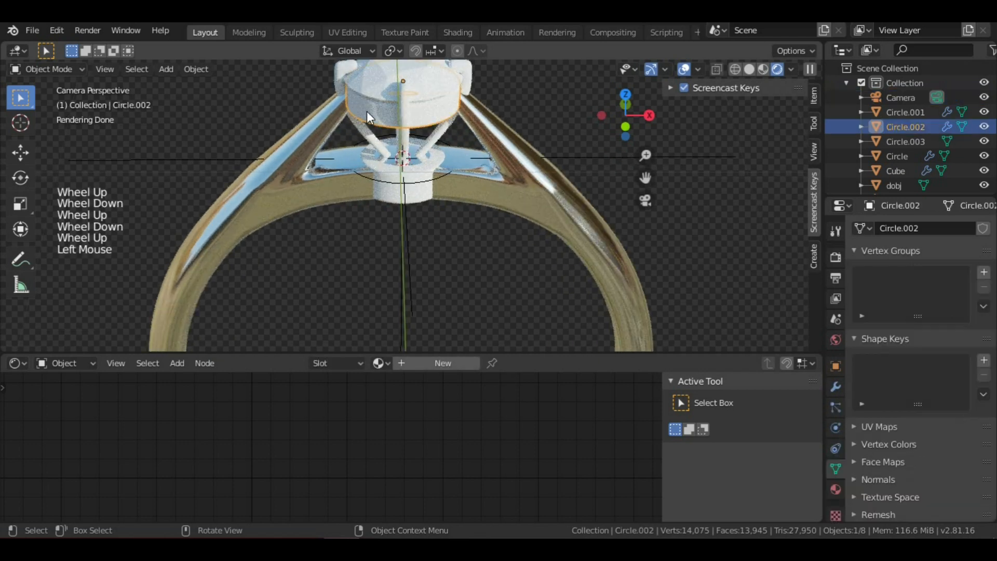
shift+click(369, 134)
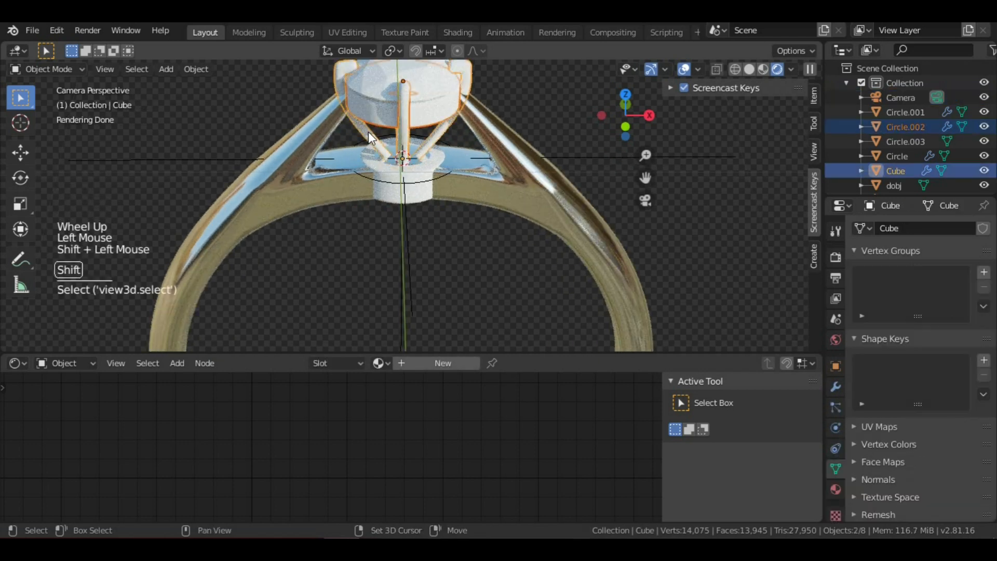
shift+click(404, 176)
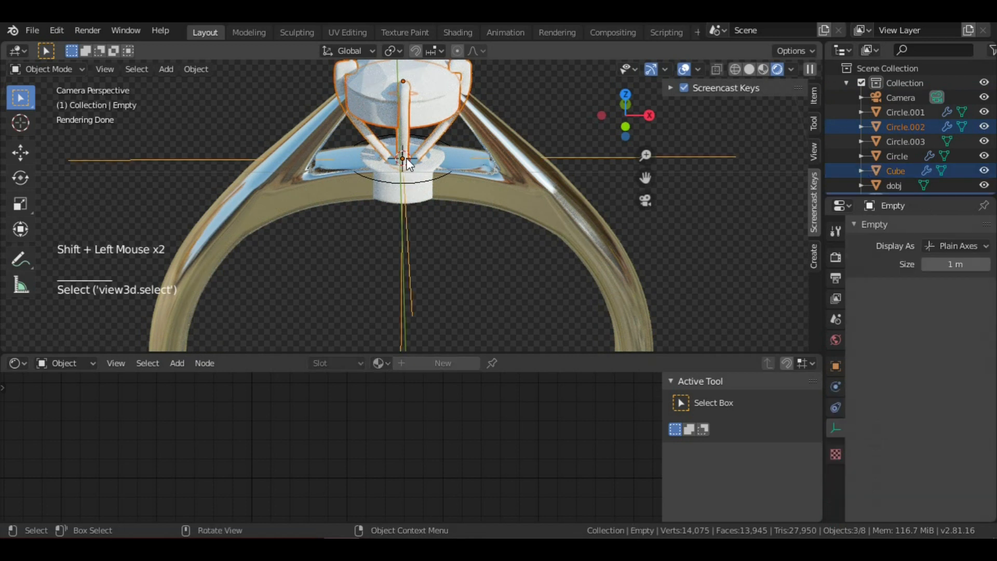
key(ctrl+z)
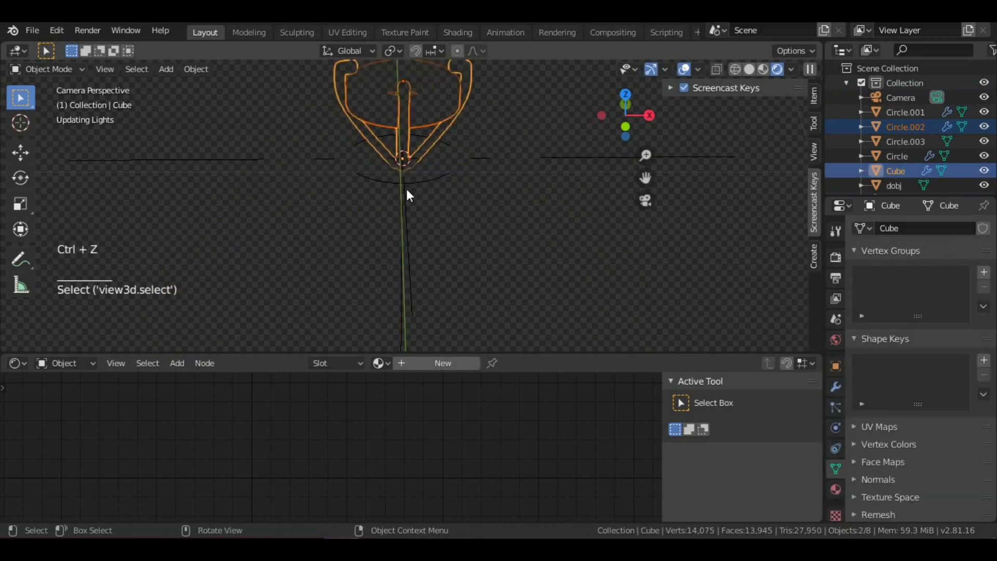
shift+click(419, 196)
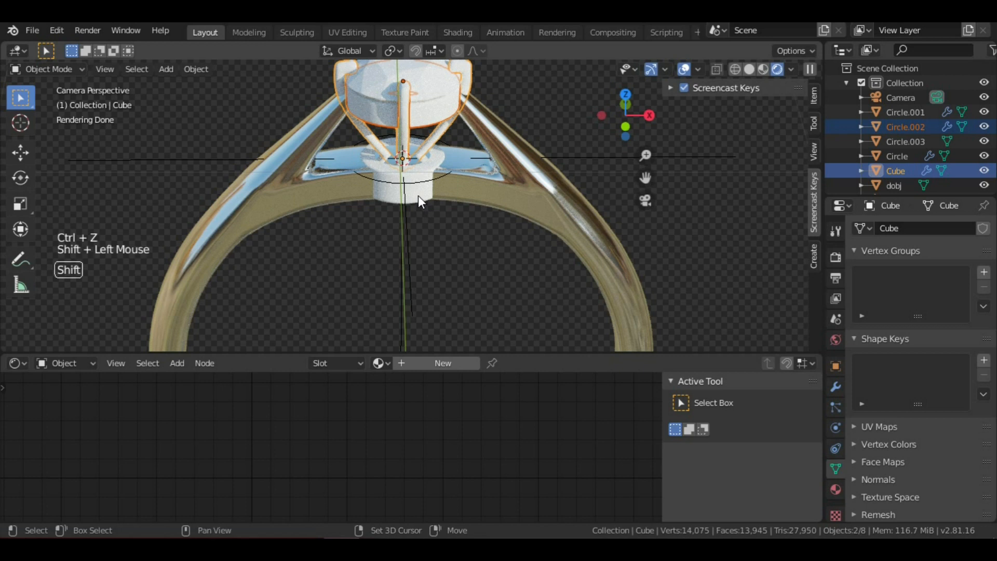
shift+click(275, 165)
scroll(445, 183, down, 3)
scroll(445, 183, up, 2)
scroll(445, 183, down, 2)
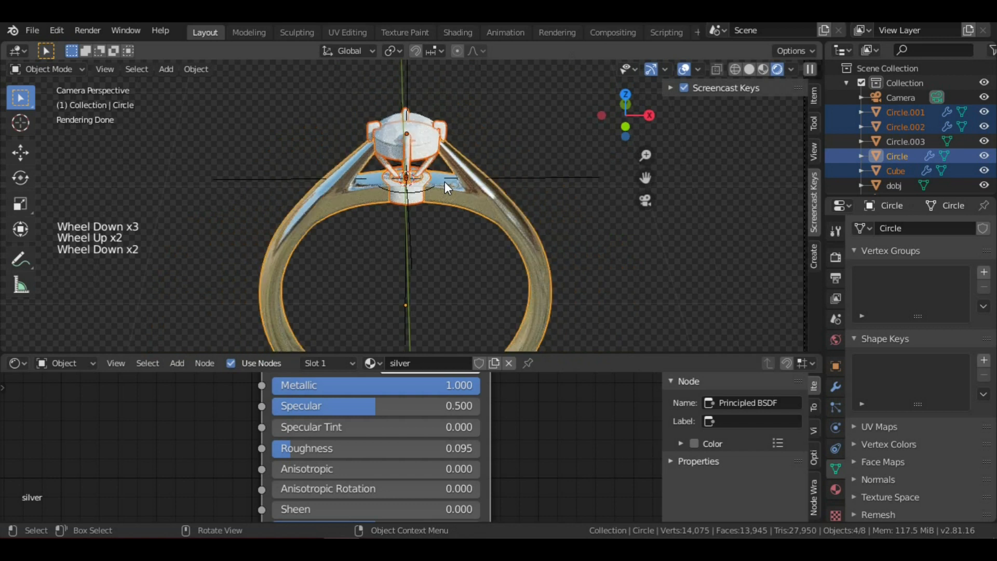
key(ctrl+l)
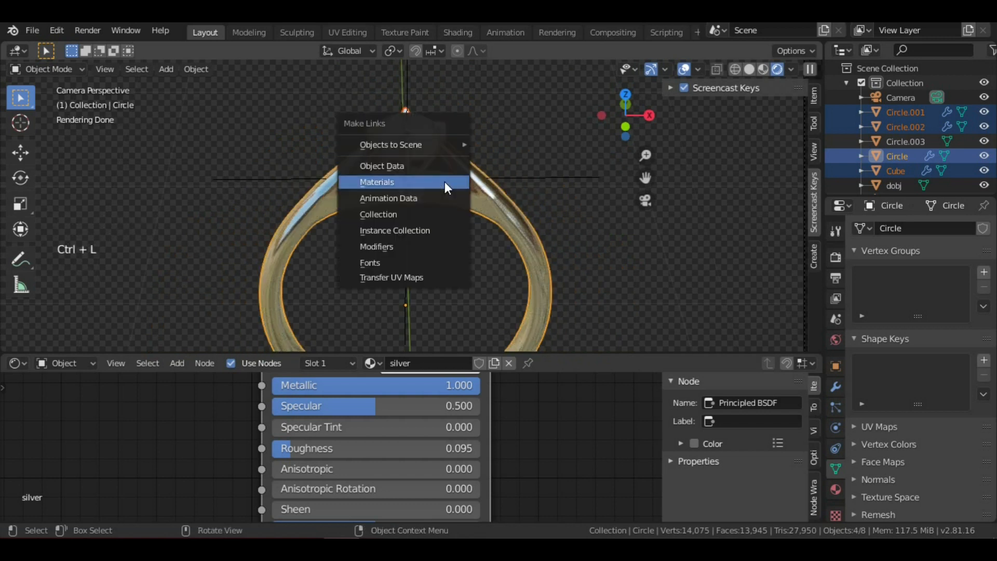
click(444, 182)
- Deselect everything and examine the silver material on the prongs, gem seat and collar through the camera view
scroll(447, 171, up, 2)
shift+middle_drag(457, 134, 434, 154)
key(alt)
key(alt+a)
scroll(469, 175, down, 3)
scroll(444, 148, up, 5)
scroll(444, 149, down, 4)
key(KP_0)
scroll(462, 188, down, 5)
scroll(463, 188, up, 7)
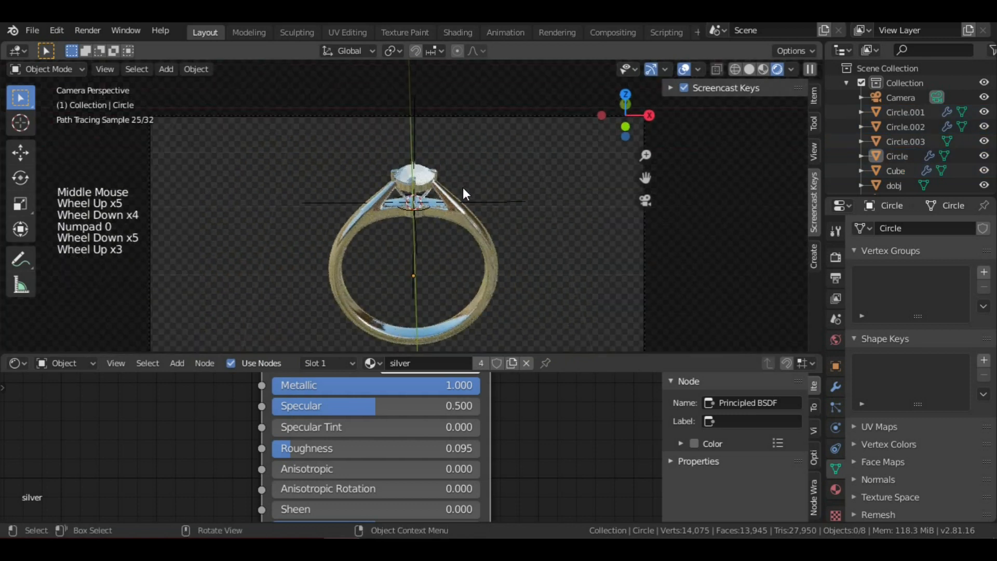
scroll(468, 198, up, 2)
scroll(478, 210, up, 3)
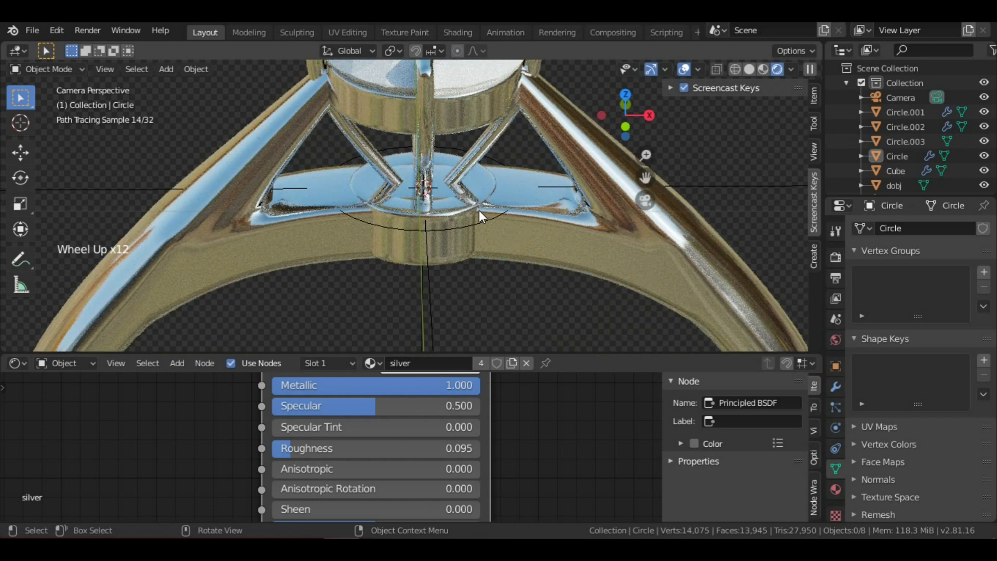
scroll(479, 210, down, 9)
scroll(475, 220, up, 3)
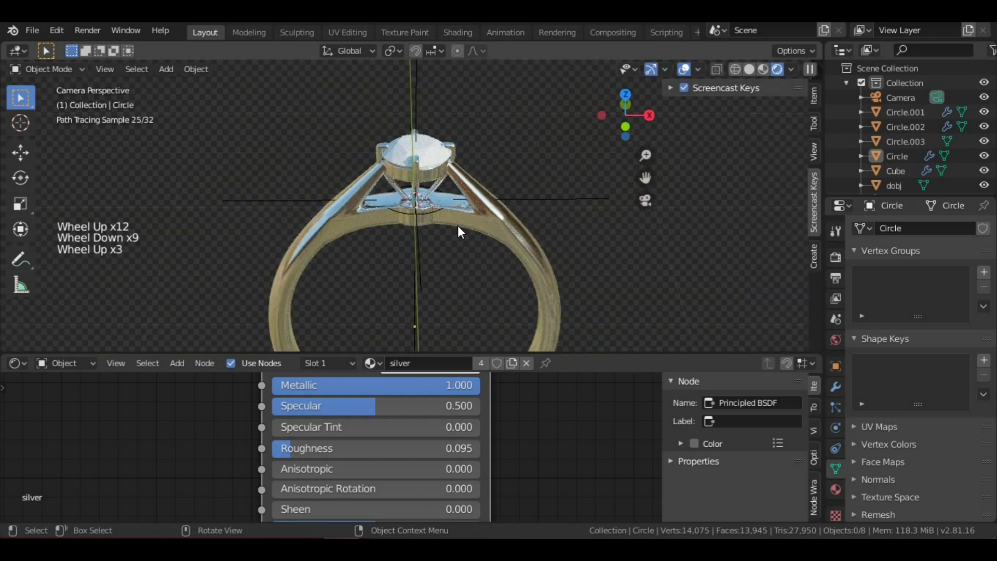
scroll(457, 225, down, 3)
scroll(459, 227, up, 2)
scroll(458, 227, down, 3)
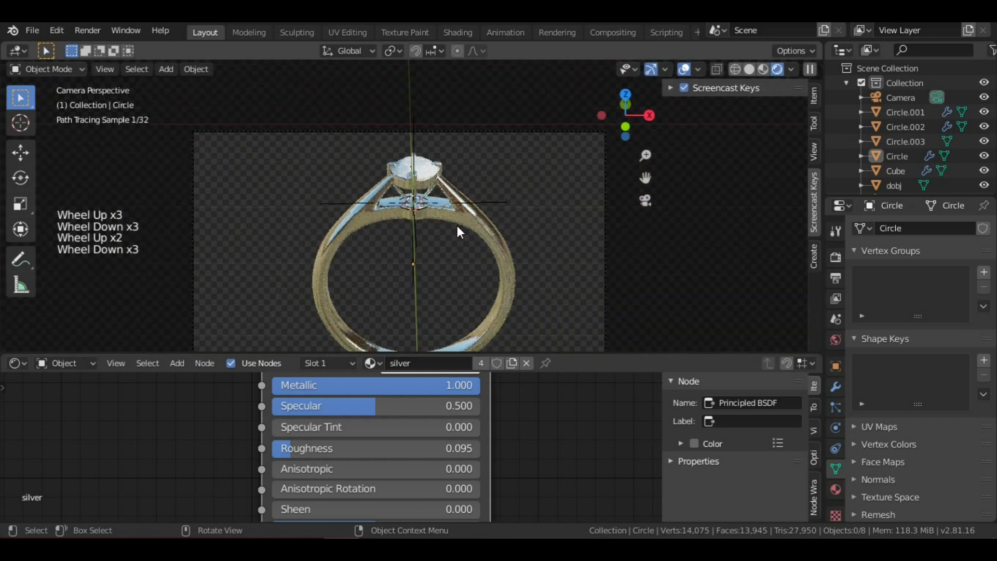
scroll(458, 230, up, 1)
scroll(457, 229, up, 5)
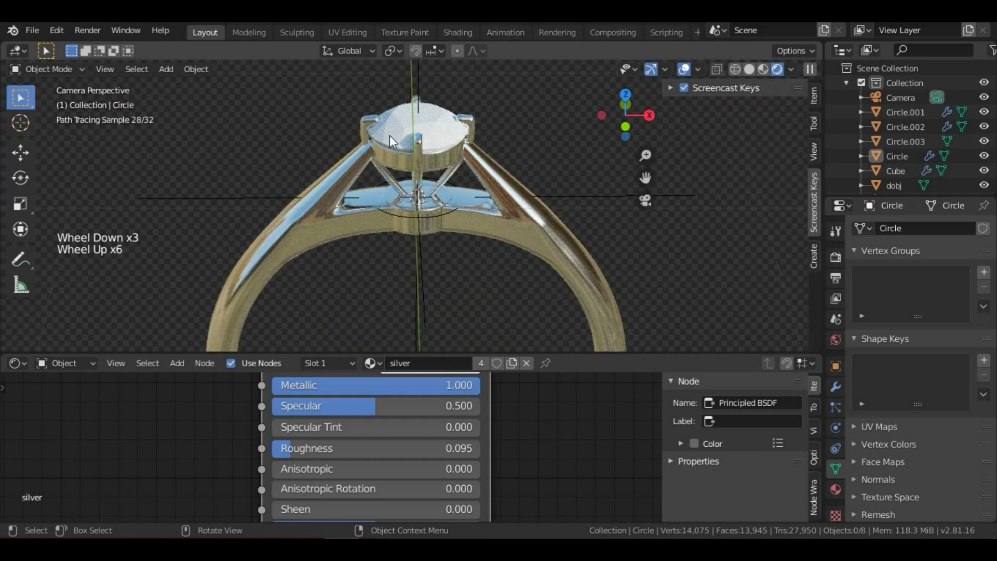
scroll(443, 225, down, 3)
scroll(444, 237, down, 1)
scroll(444, 237, up, 2)
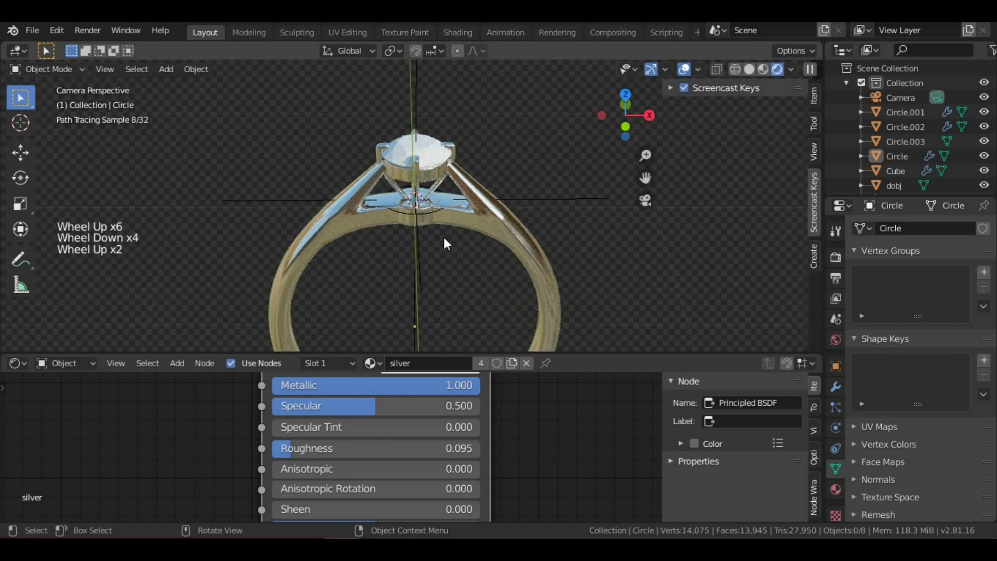
- Switch the viewport to solid shading and inspect the gemstone and its setting
key(z)
click(478, 191)
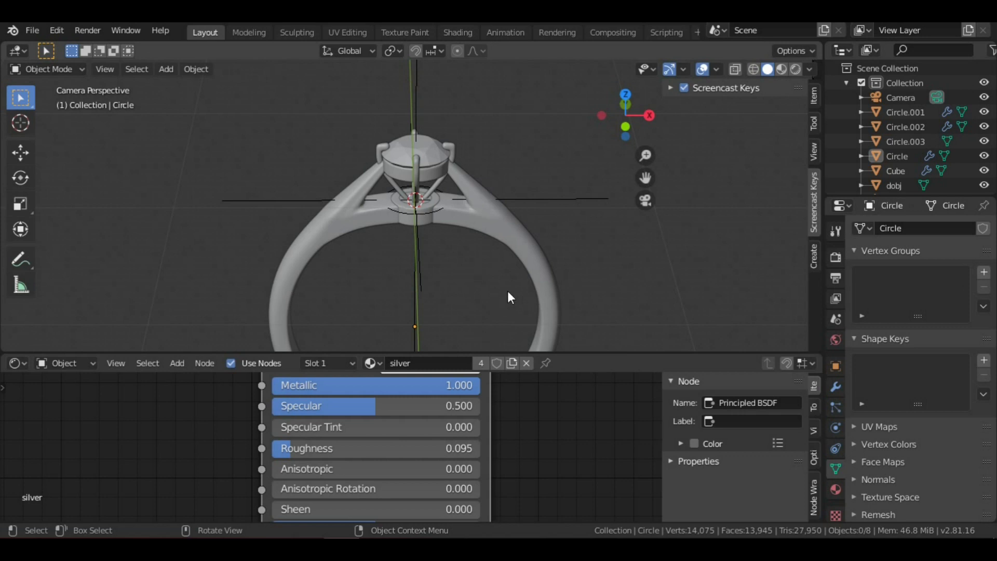
scroll(500, 282, up, 2)
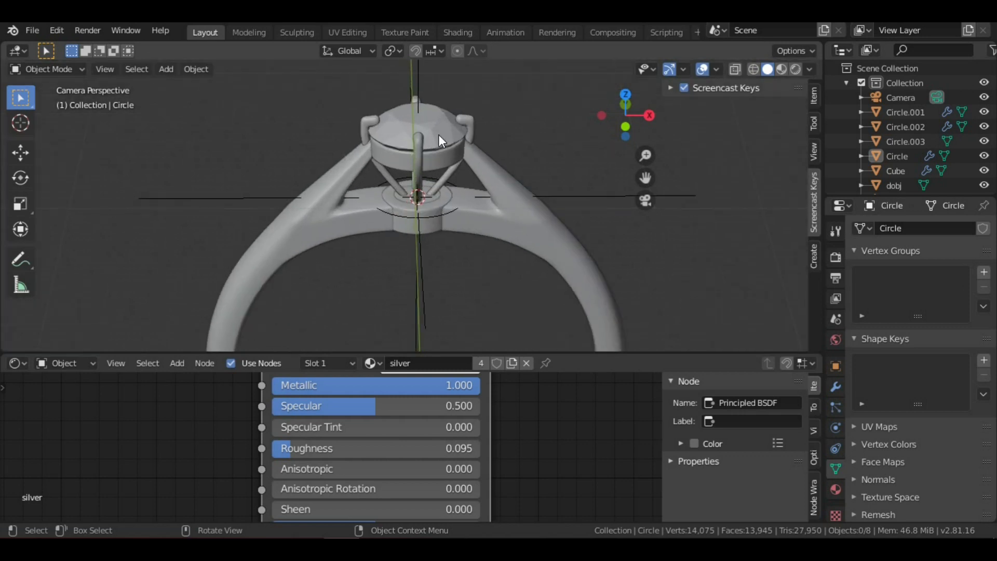
scroll(438, 135, down, 2)
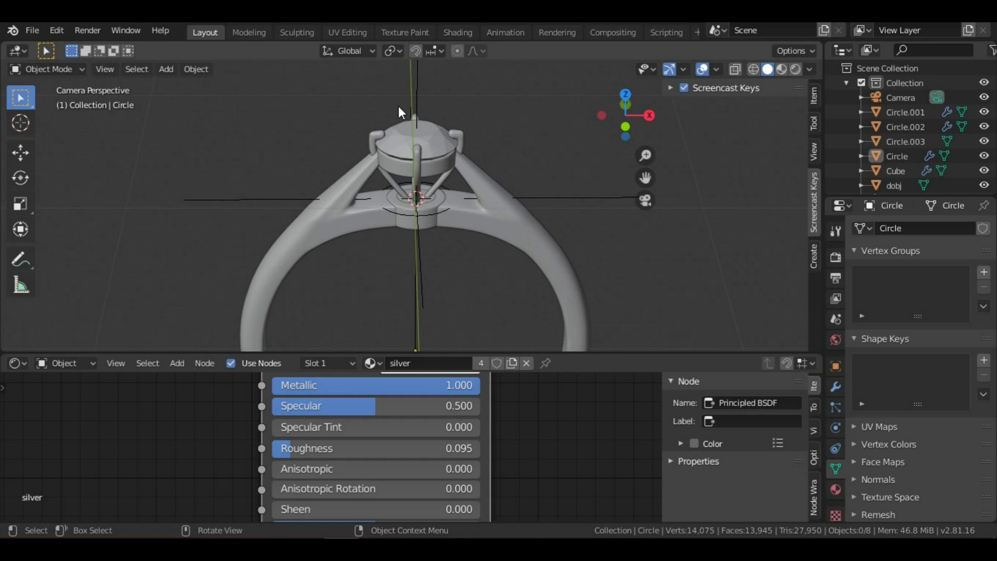
- Create a new material on the gemstone and name it diamond
click(427, 148)
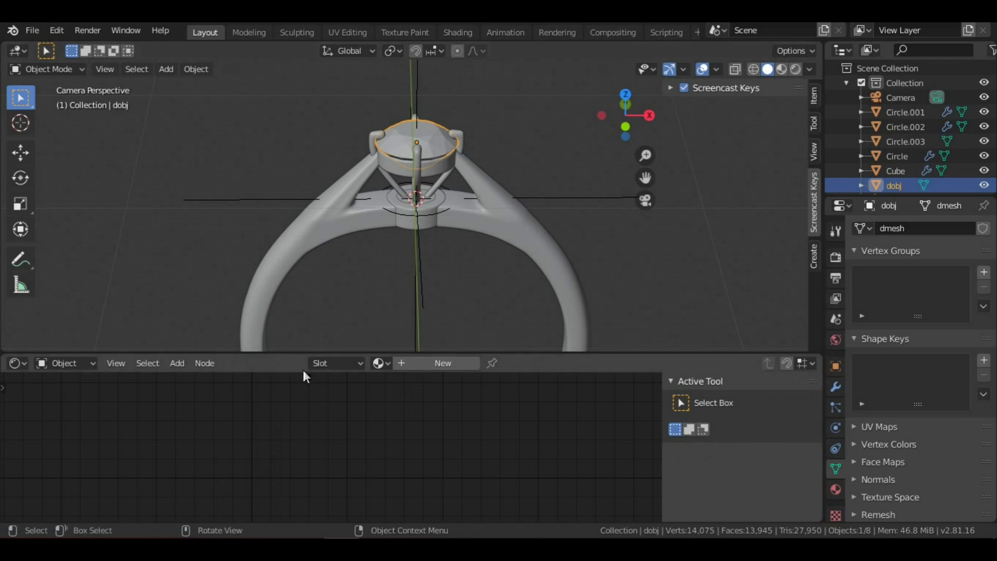
click(426, 365)
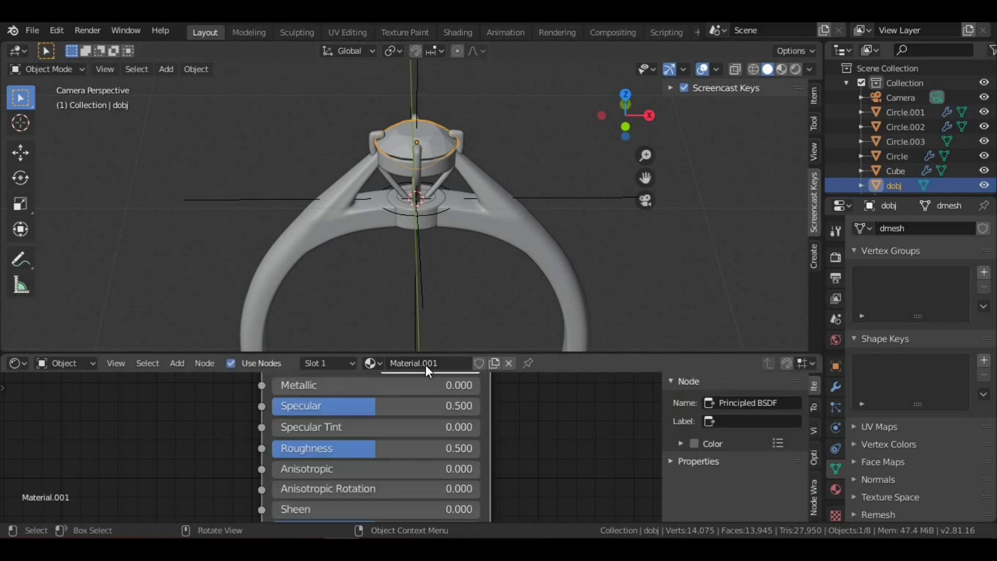
click(425, 364)
text(diamond)
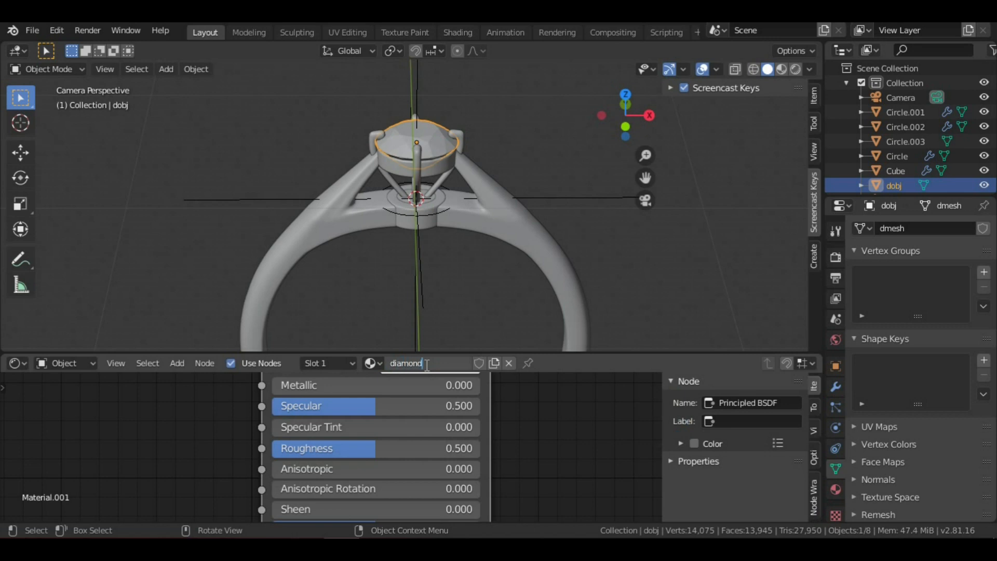
key(Return)
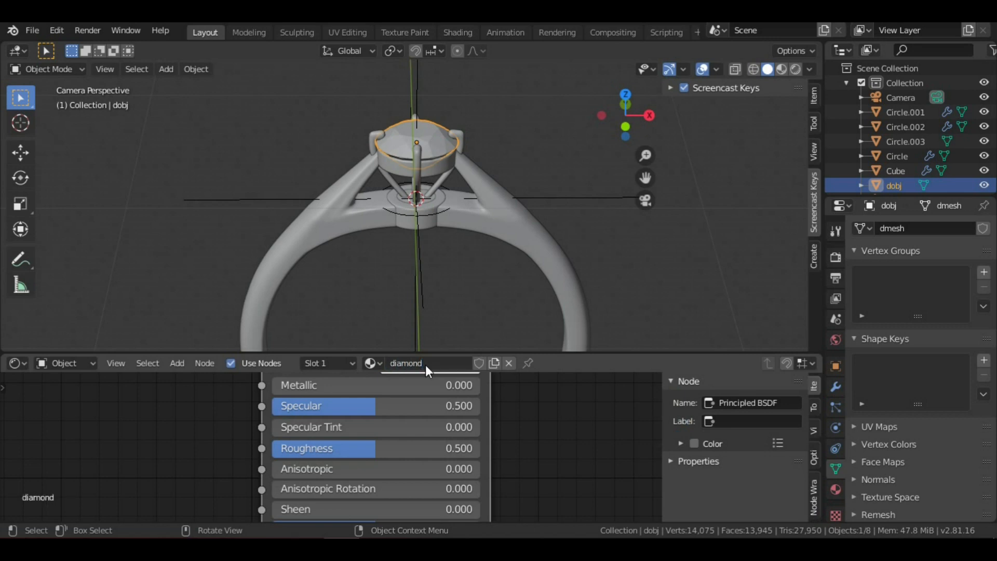
- Delete the default Principled BSDF node from the diamond material, keeping only the Material Output
scroll(445, 438, down, 5)
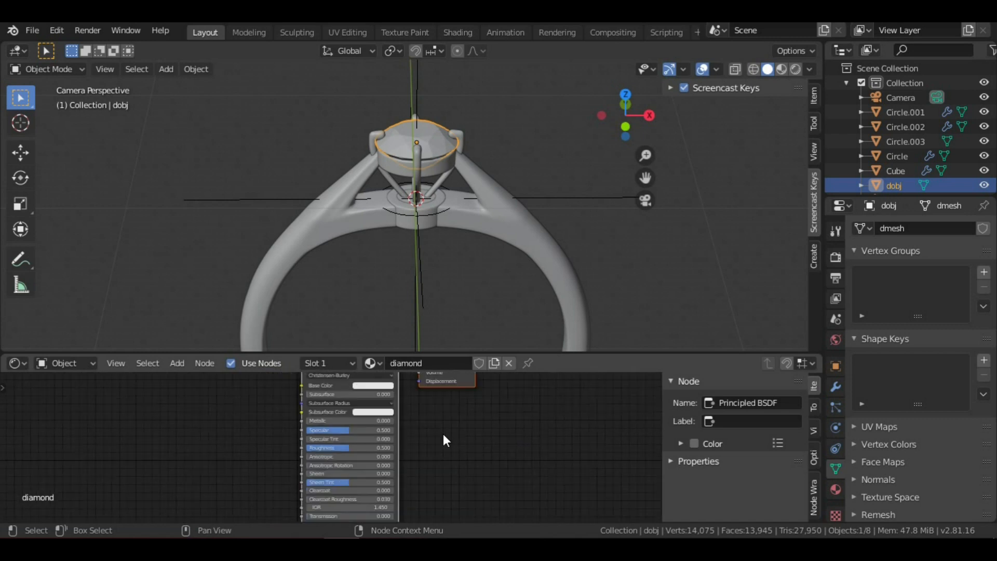
scroll(438, 435, up, 2)
click(333, 407)
scroll(332, 410, up, 2)
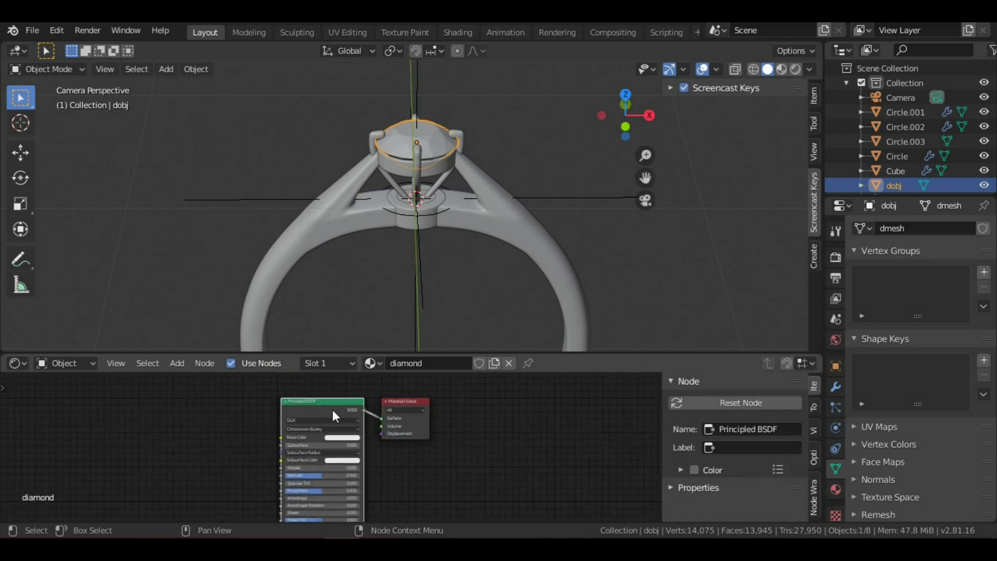
scroll(380, 417, up, 1)
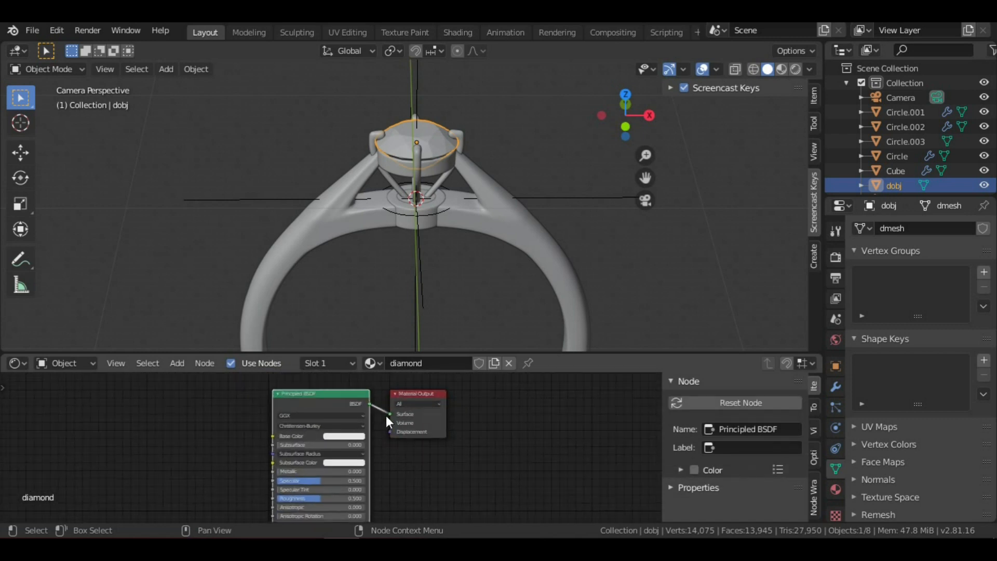
key(x)
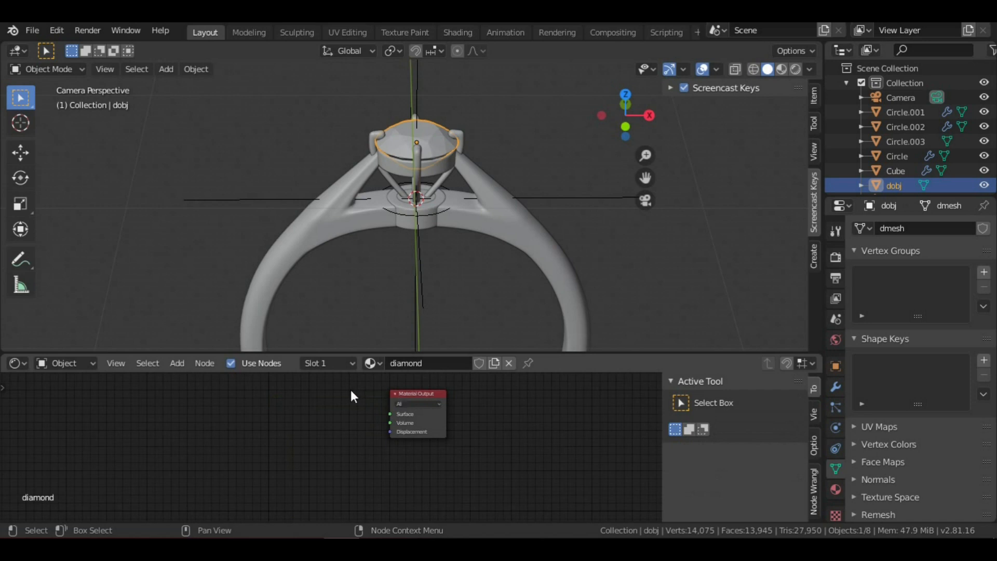
- Add an Add Shader node to the diamond material and place a duplicate of it before the first
key(shift+a)
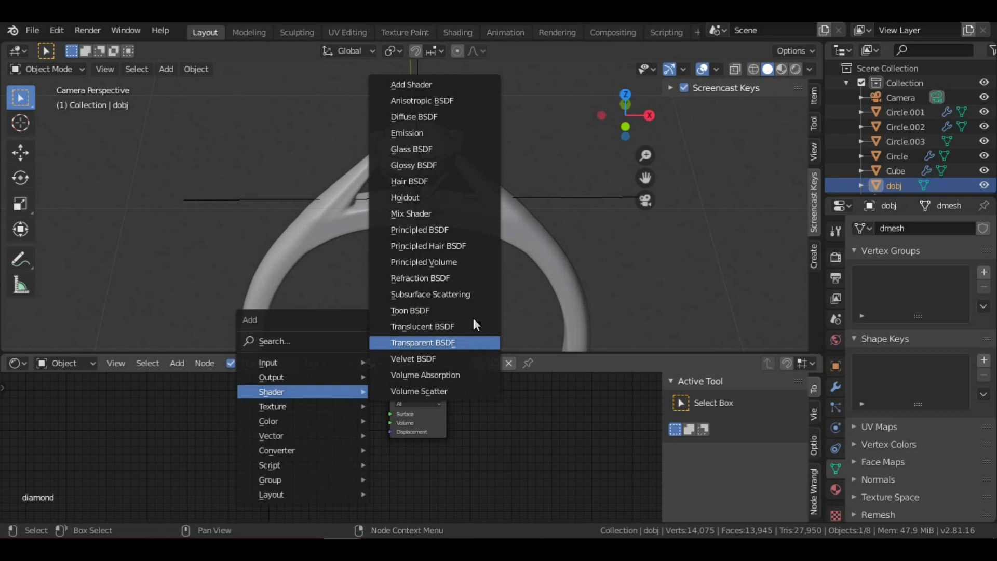
click(459, 85)
click(271, 431)
scroll(311, 429, up, 1)
middle_drag(322, 425, 399, 444)
key(shift+d)
click(261, 426)
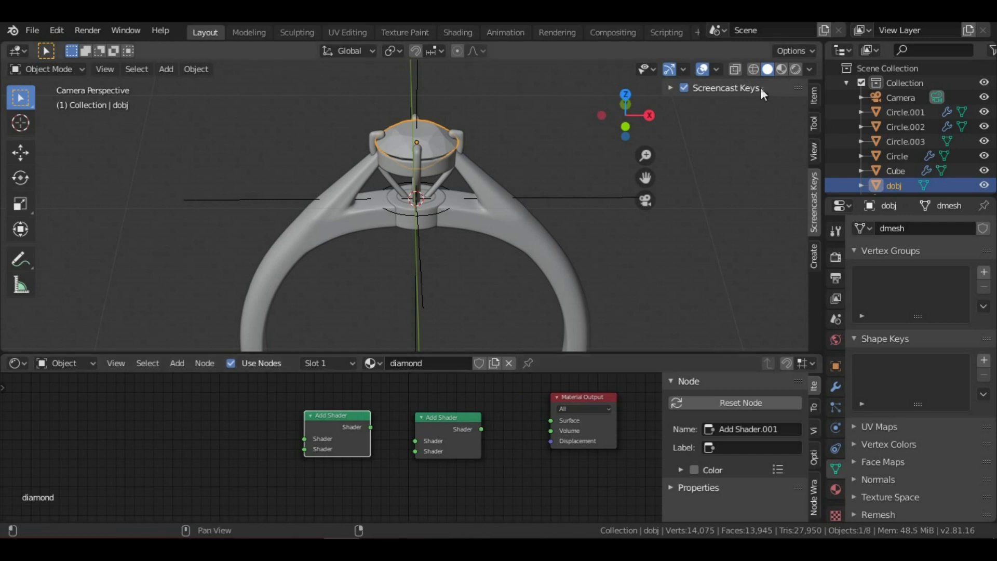
- Add a Glass BSDF node ahead of the two Add Shader nodes
click(684, 87)
middle_drag(474, 438, 532, 457)
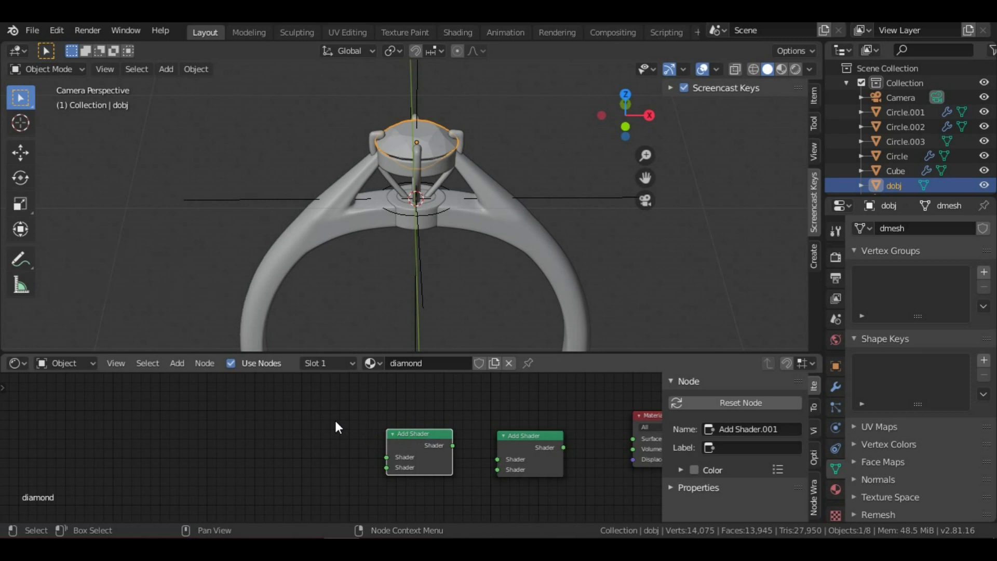
key(shift+a)
mouse_move(304, 440)
mouse_move(272, 416)
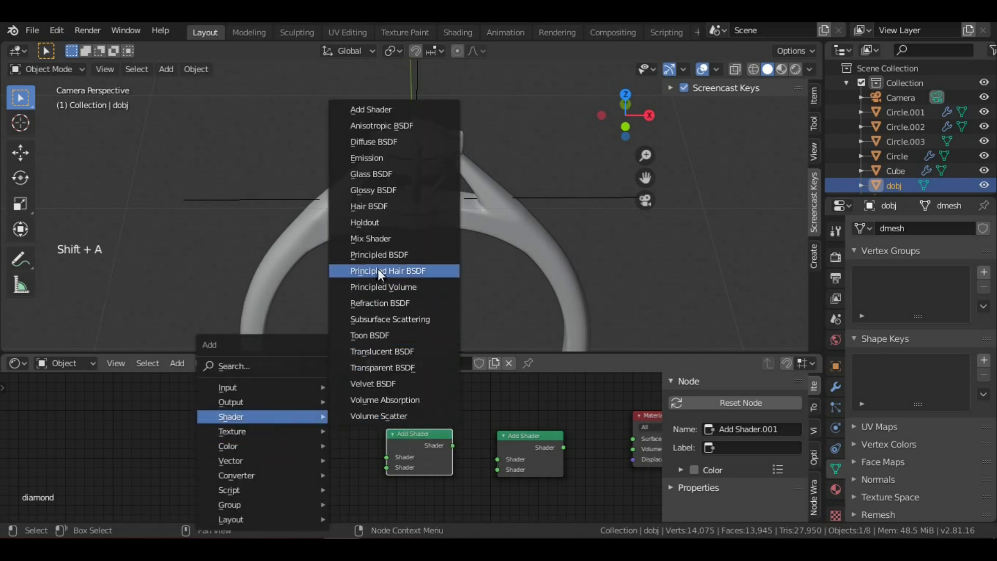
click(384, 176)
click(262, 397)
scroll(327, 450, up, 12)
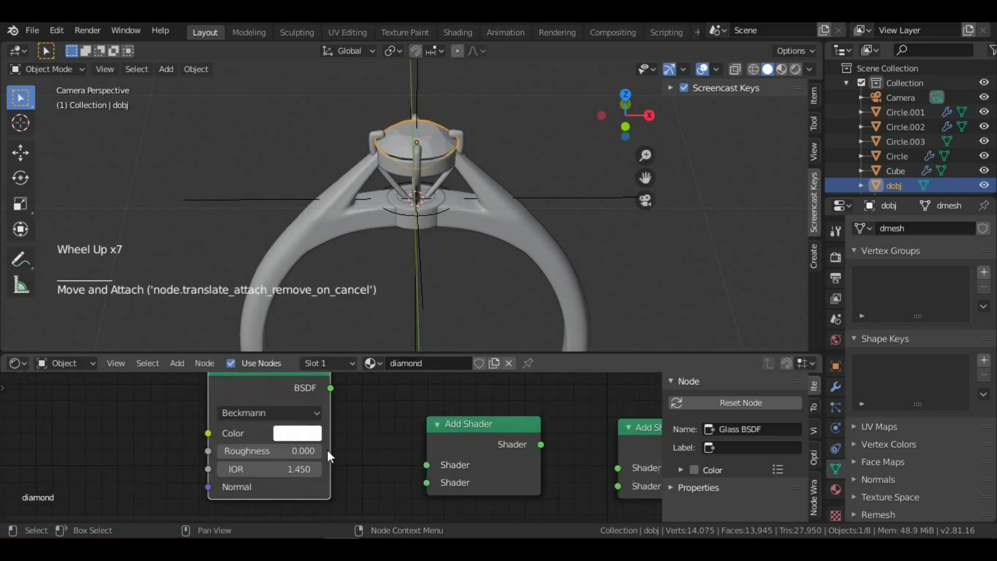
- Set the Glass BSDF's roughness to 0.03
click(281, 451)
click(279, 449)
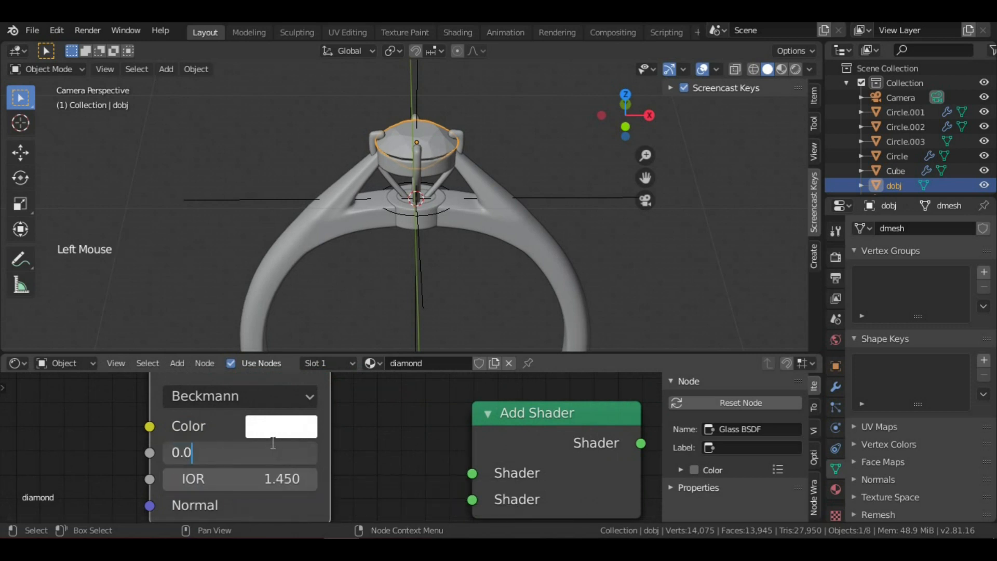
text(3)
key(Return)
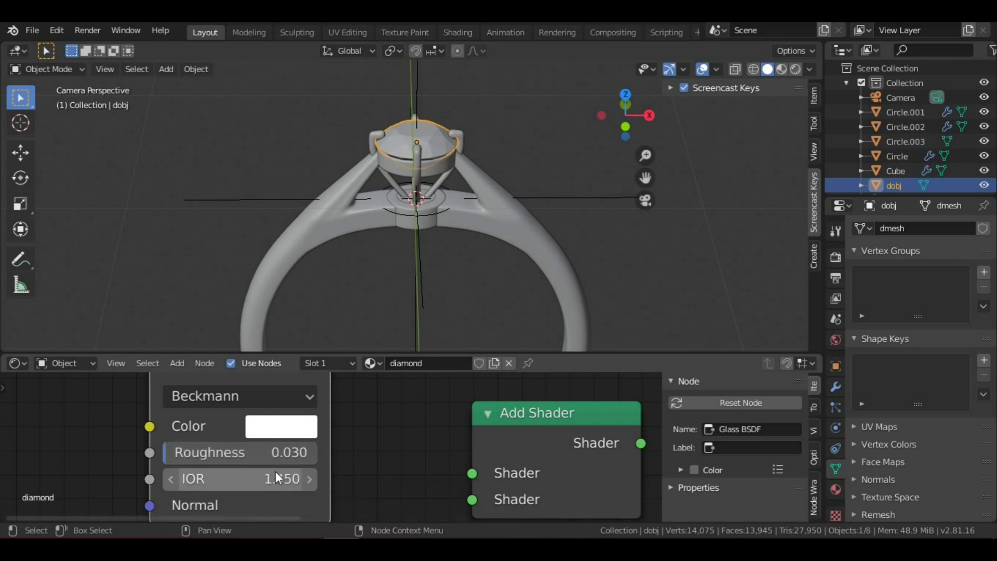
- Set the Glass BSDF's IOR to 2.42
scroll(366, 467, up, 3)
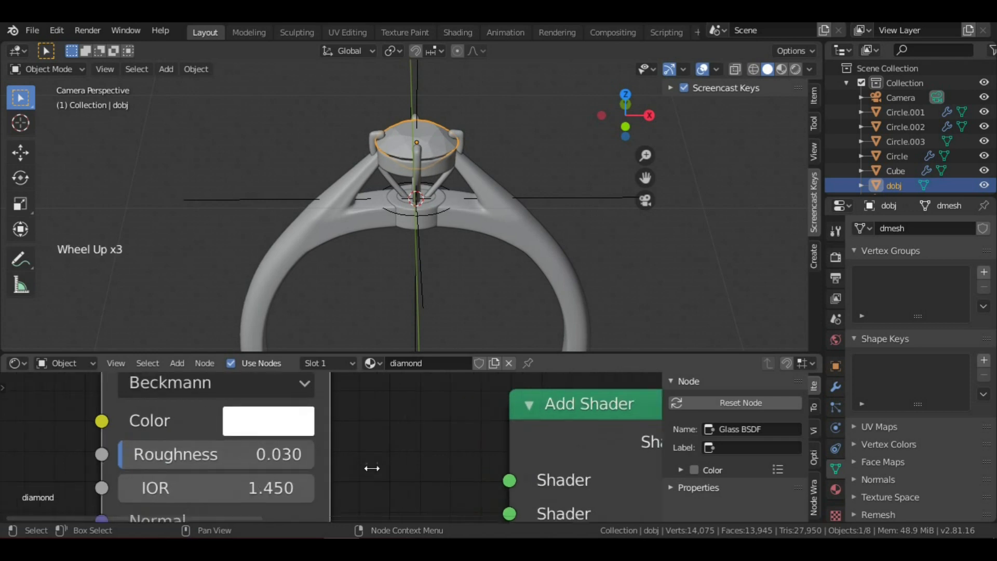
middle_drag(369, 468, 388, 471)
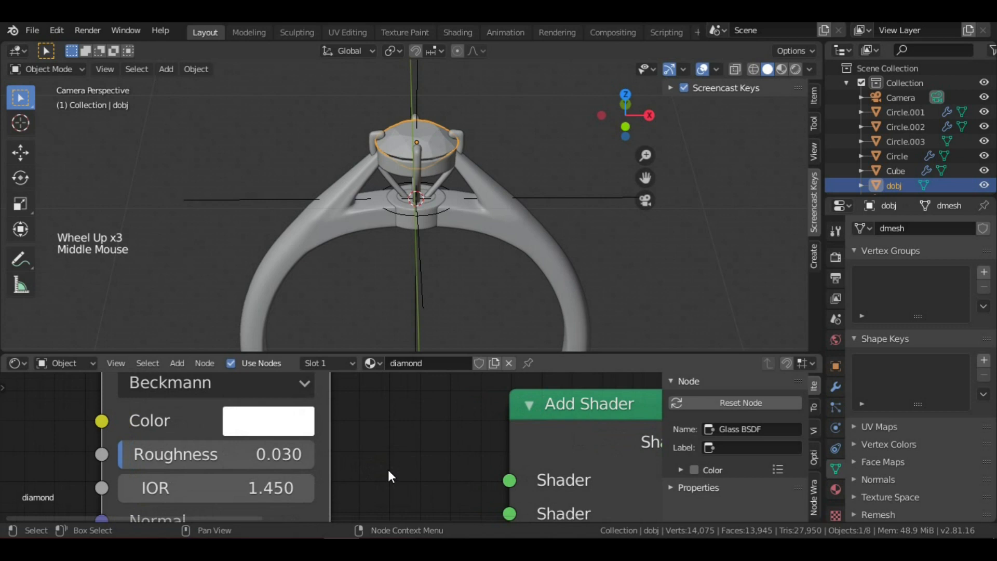
scroll(381, 459, down, 2)
scroll(364, 472, up, 3)
middle_drag(364, 472, 442, 445)
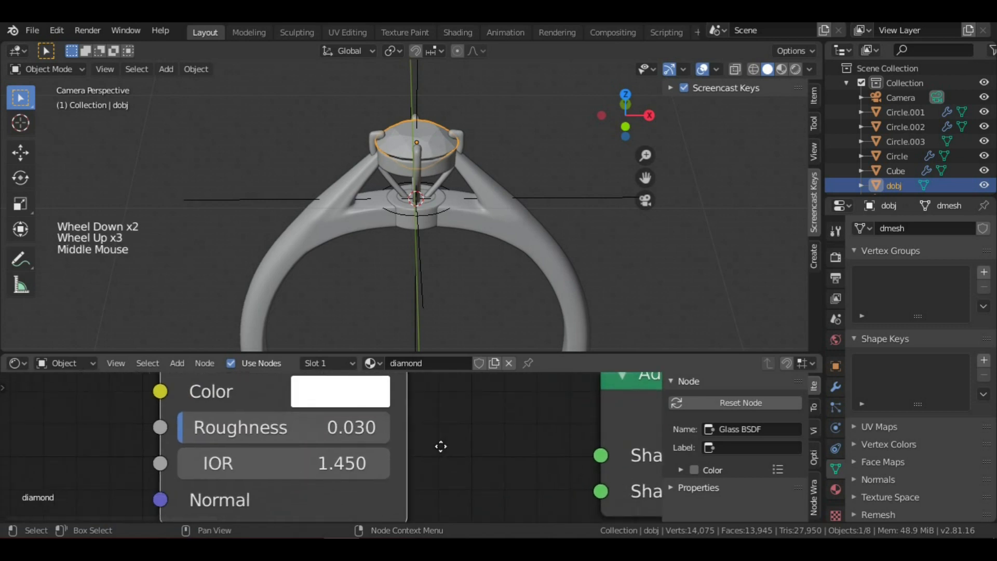
scroll(234, 457, up, 4)
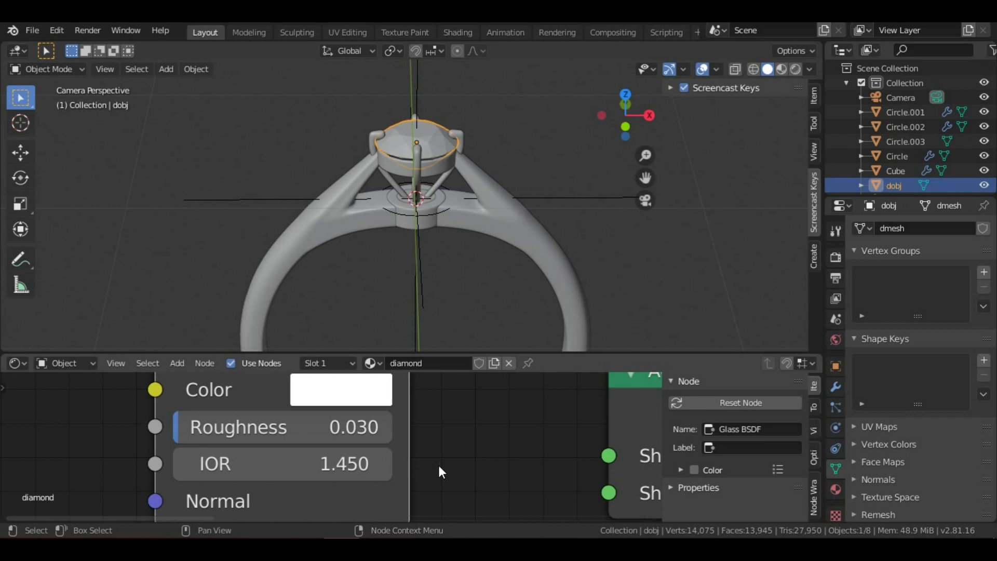
middle_drag(413, 463, 368, 444)
scroll(369, 444, up, 2)
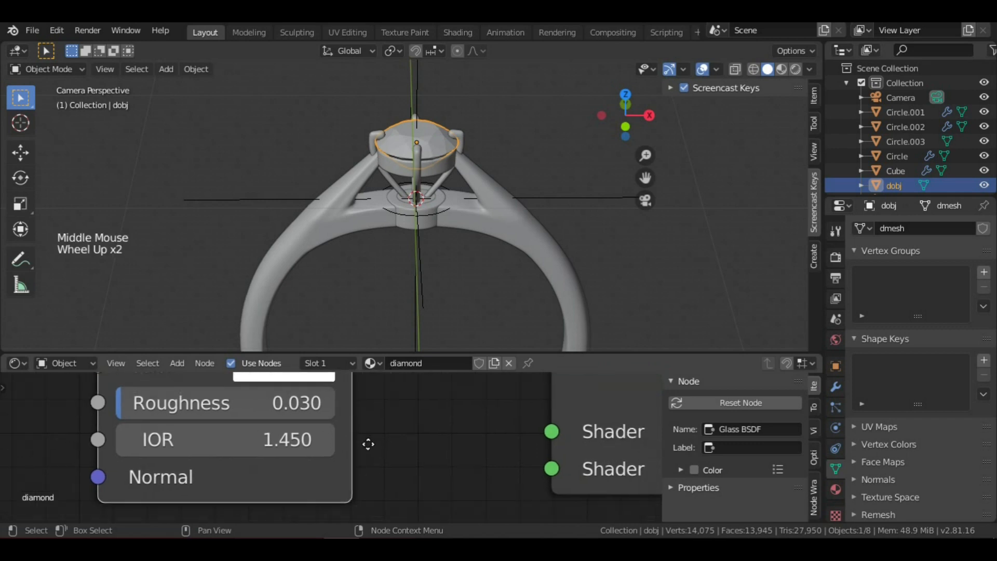
click(294, 442)
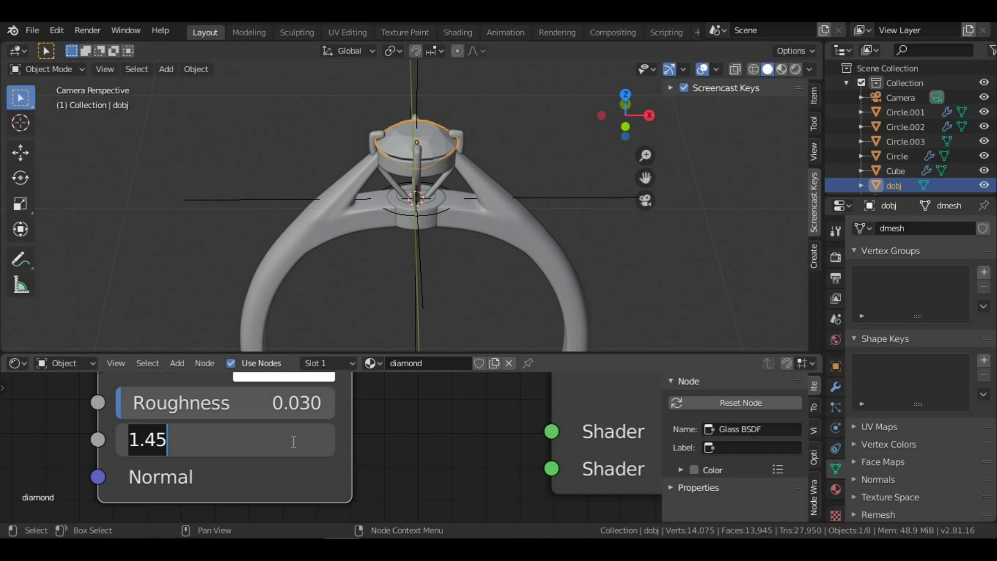
text(2.42)
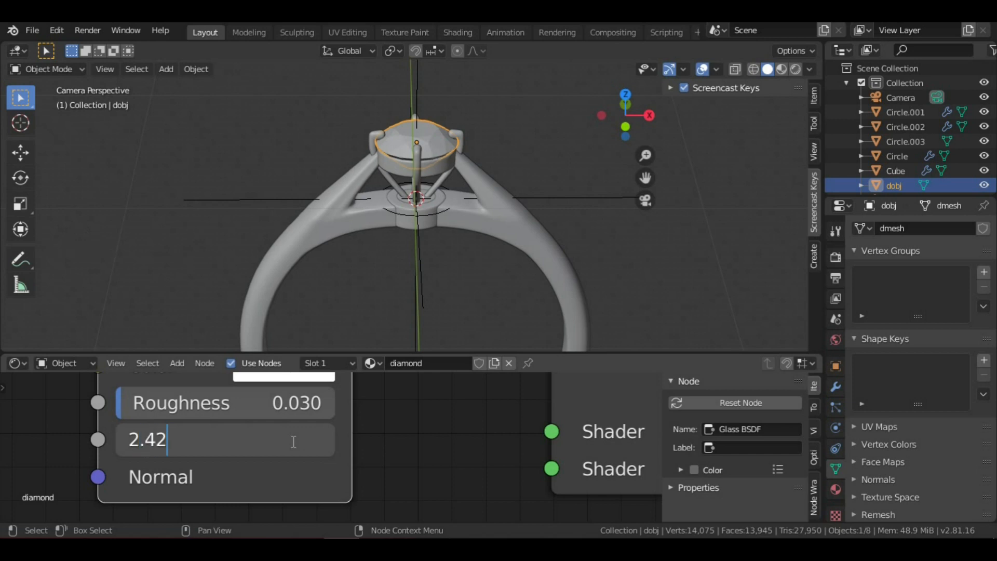
key(Return)
- Duplicate the Glass BSDF node twice, stacking the copies below the original
scroll(402, 392, down, 11)
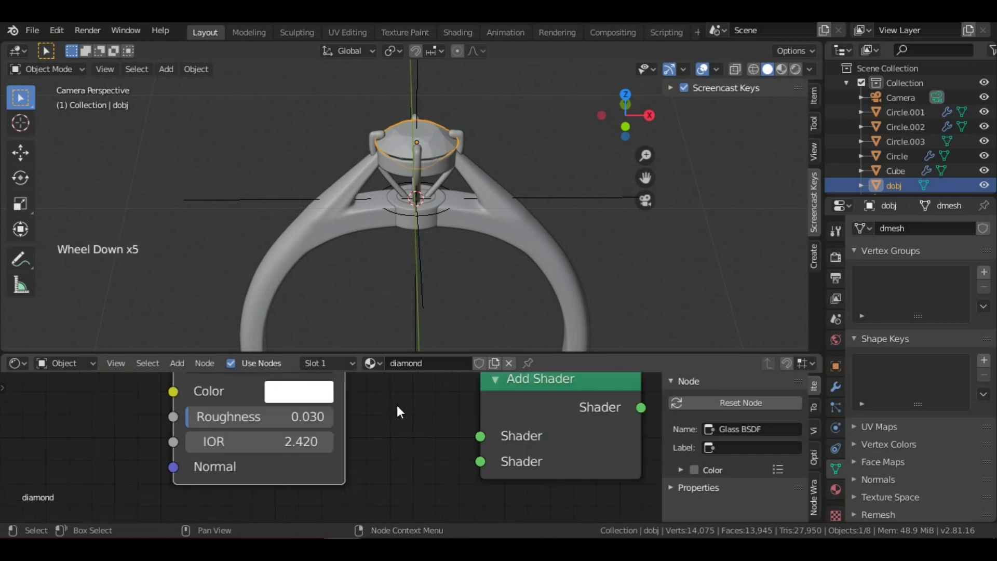
middle_drag(391, 424, 356, 435)
scroll(356, 436, down, 6)
click(302, 397)
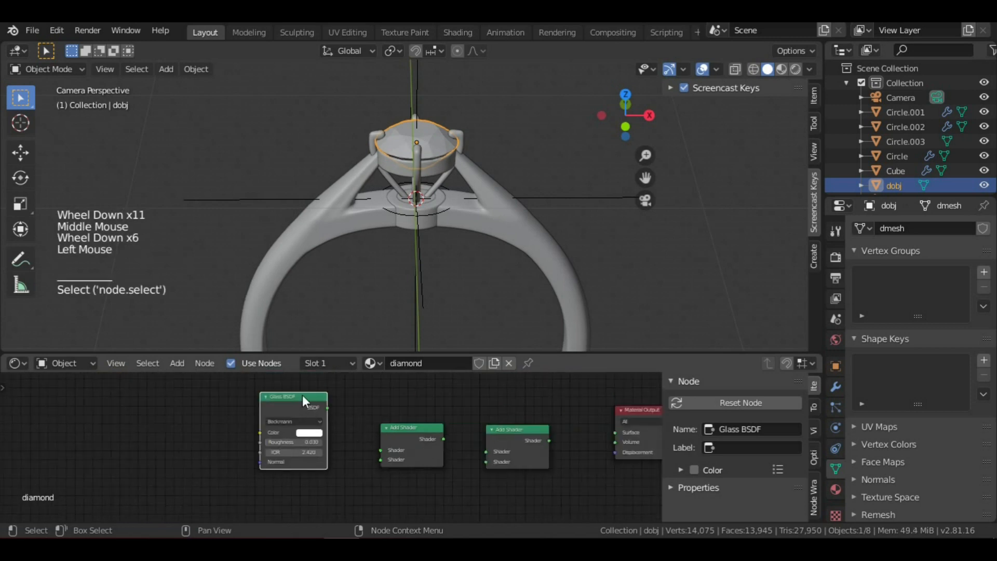
key(shift+d)
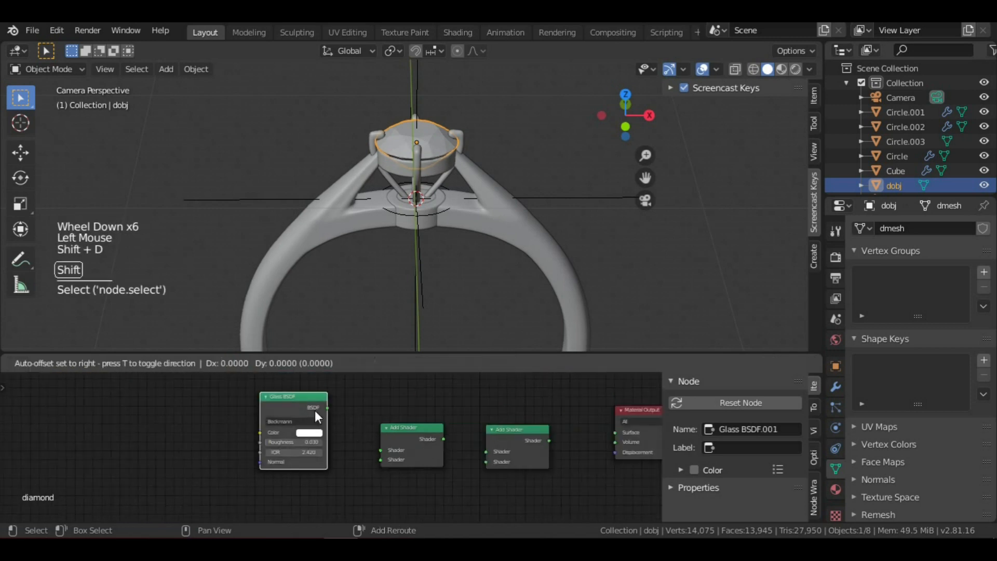
scroll(356, 461, down, 4)
middle_drag(357, 462, 356, 430)
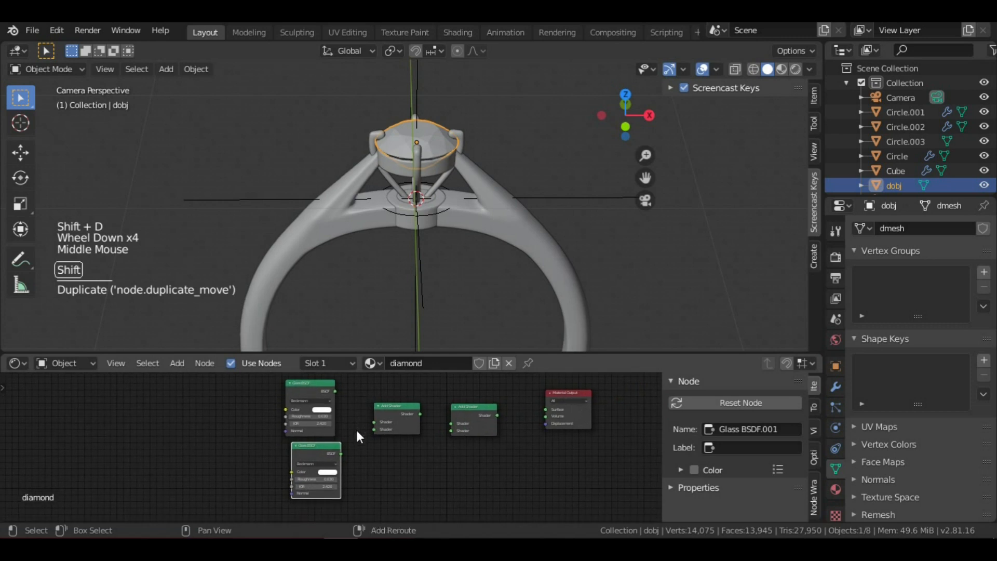
key(shift+d)
click(357, 494)
- Edit the last decimal of the second Glass BSDF's IOR and set the third Glass BSDF's IOR to 2.44
scroll(335, 441, up, 13)
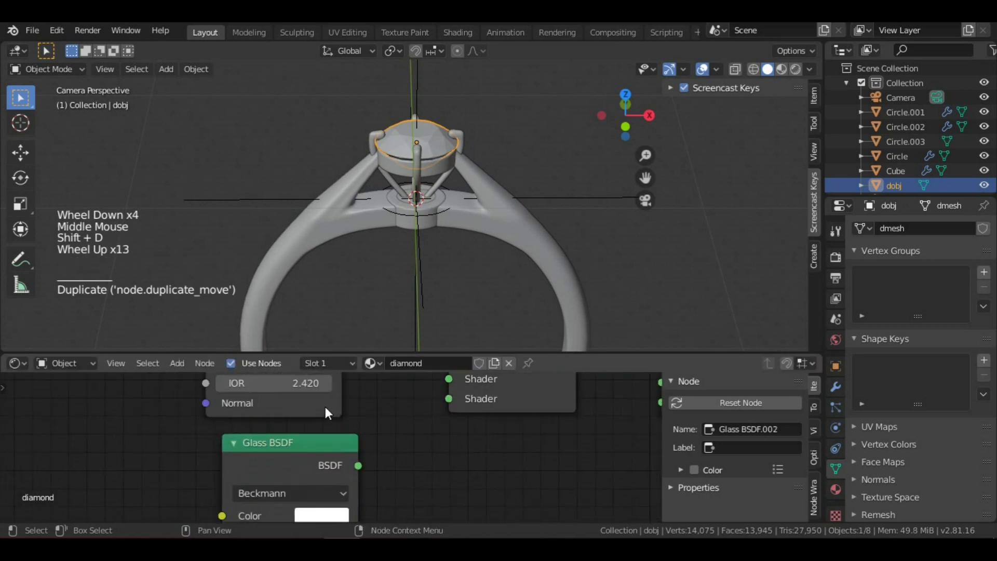
middle_drag(325, 407, 330, 393)
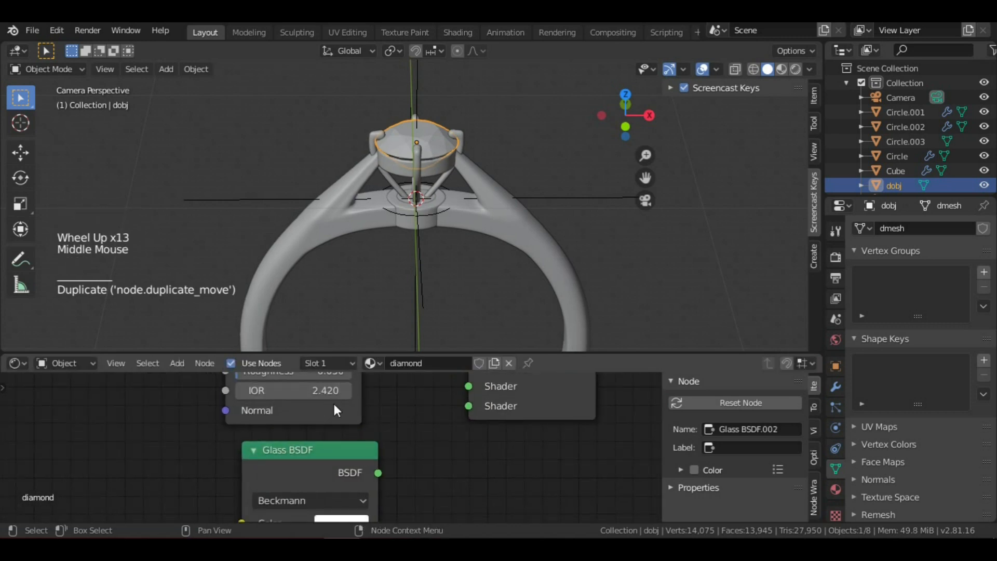
middle_drag(392, 453, 400, 360)
middle_drag(400, 503, 399, 493)
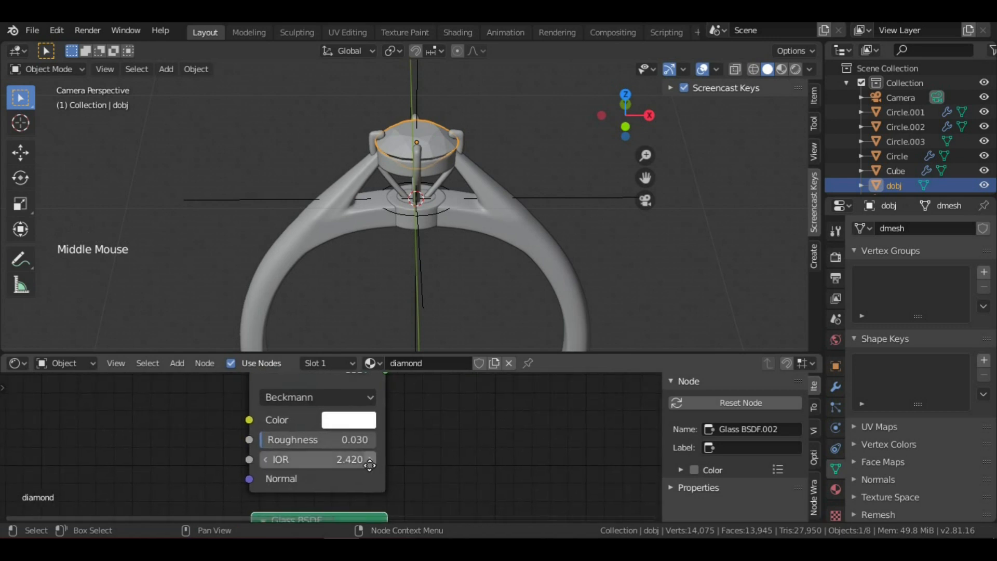
click(360, 460)
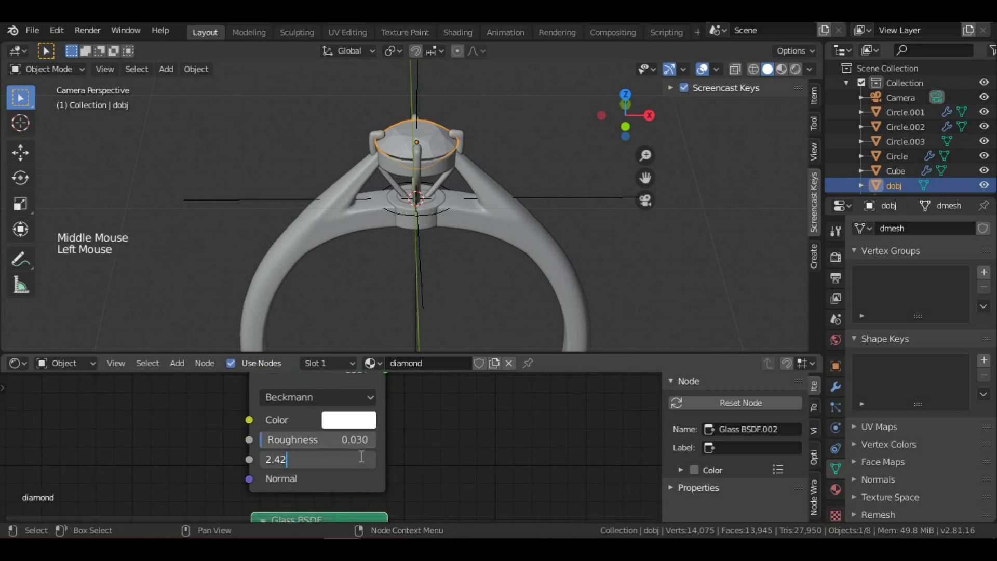
key(BackSpace)
scroll(498, 462, down, 2)
middle_drag(472, 463, 409, 436)
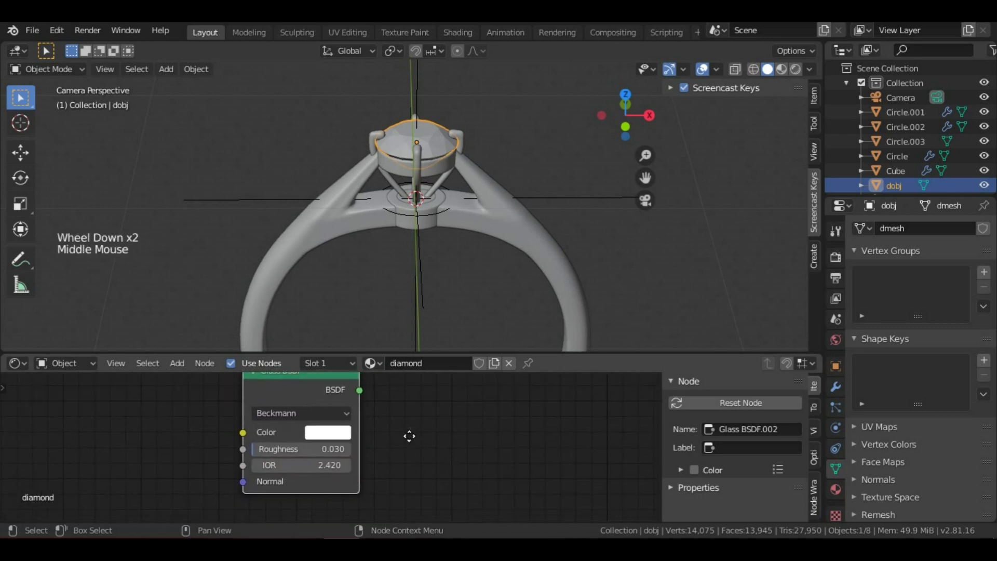
click(326, 466)
key(BackSpace)
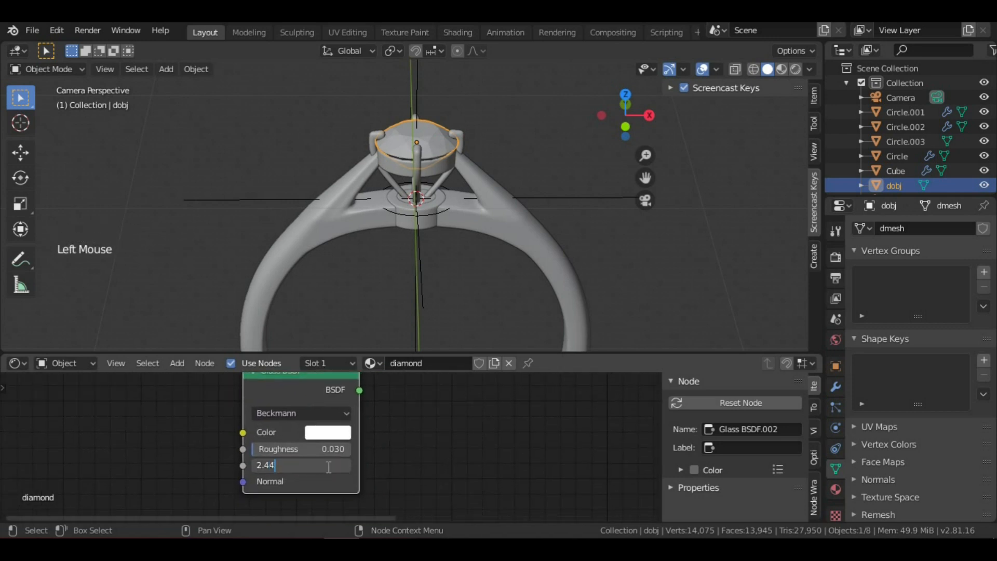
key(Return)
- Set the first Glass BSDF's colour to pure red by zeroing its green and blue values
middle_drag(474, 412, 416, 414)
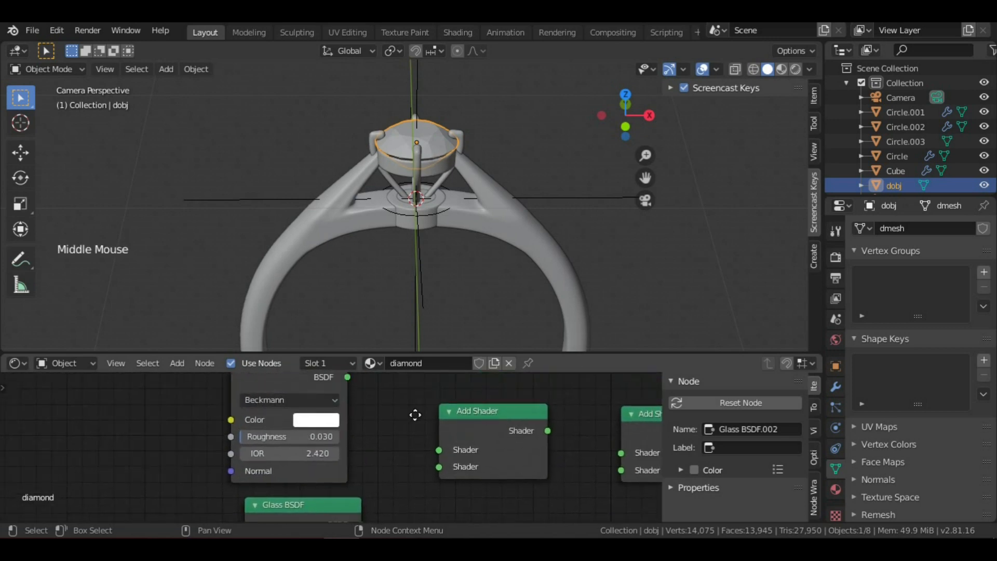
click(322, 423)
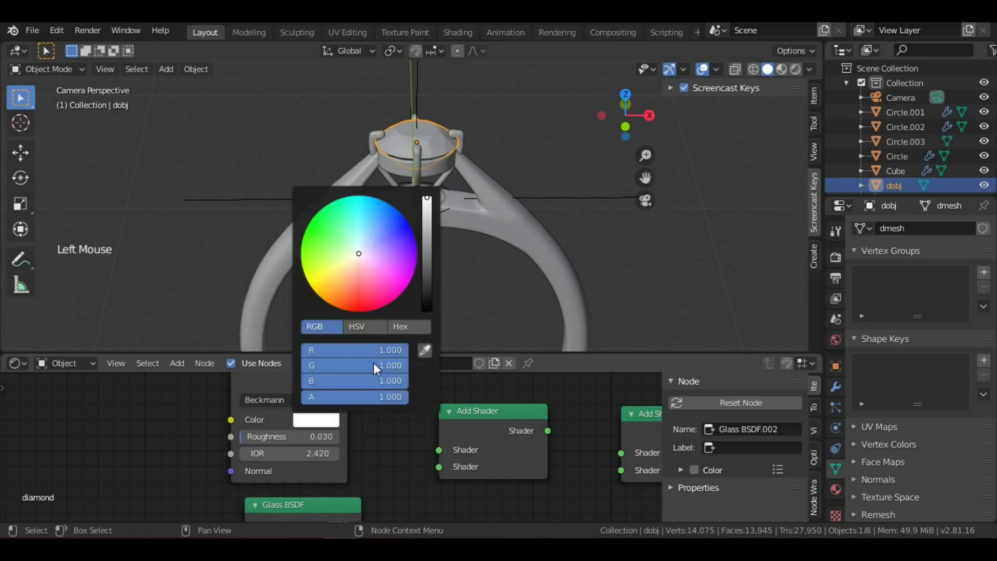
drag(403, 366, 303, 367)
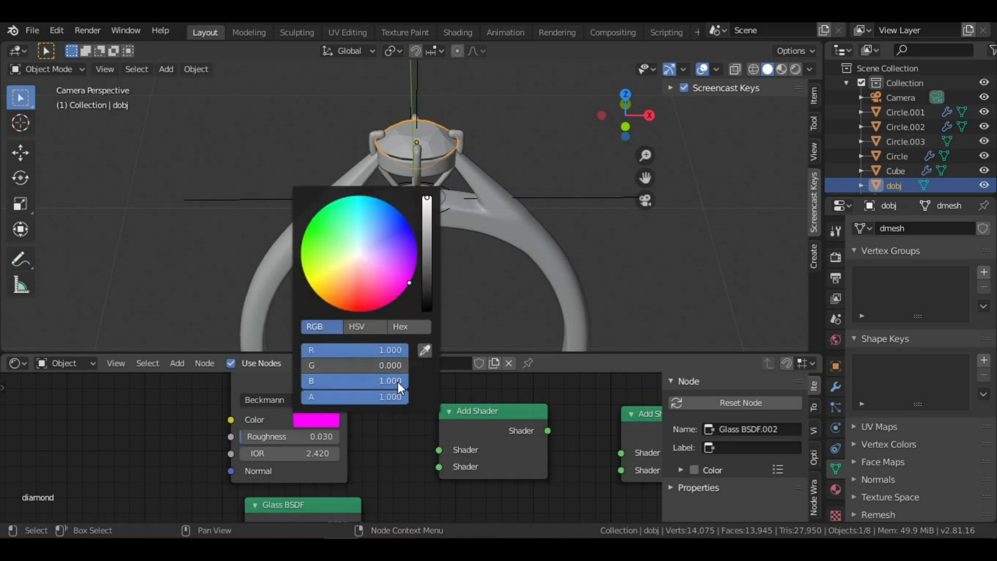
drag(397, 382, 201, 391)
- Set the second Glass BSDF's colour to pure green by zeroing its red and blue values
scroll(359, 426, down, 5)
middle_drag(360, 426, 377, 415)
scroll(343, 447, up, 6)
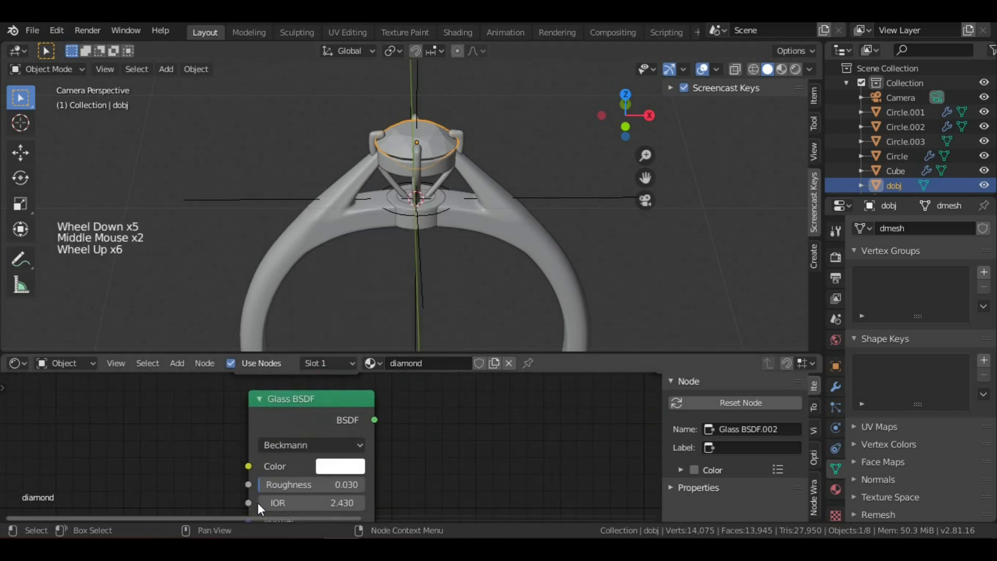
click(339, 471)
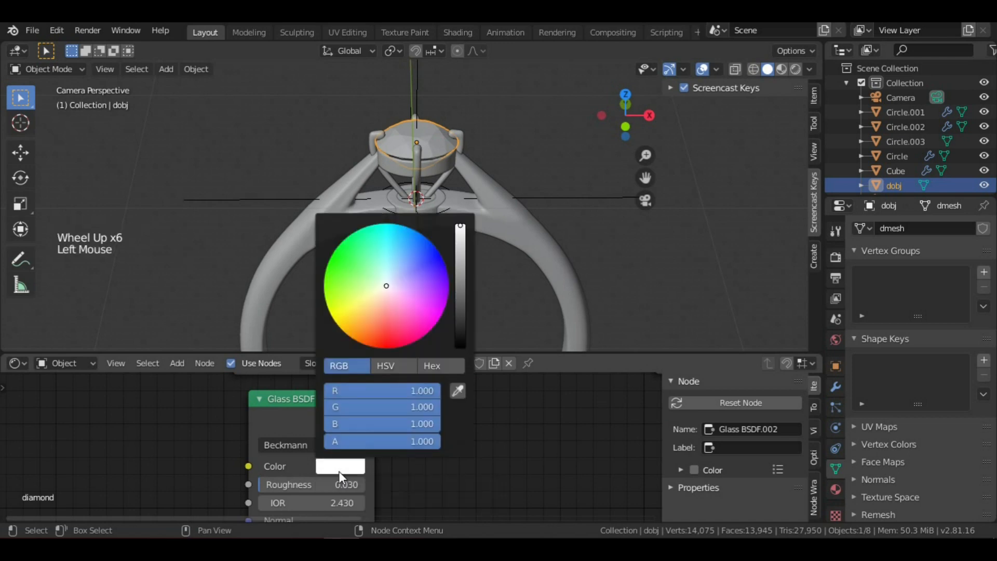
drag(427, 390, 332, 390)
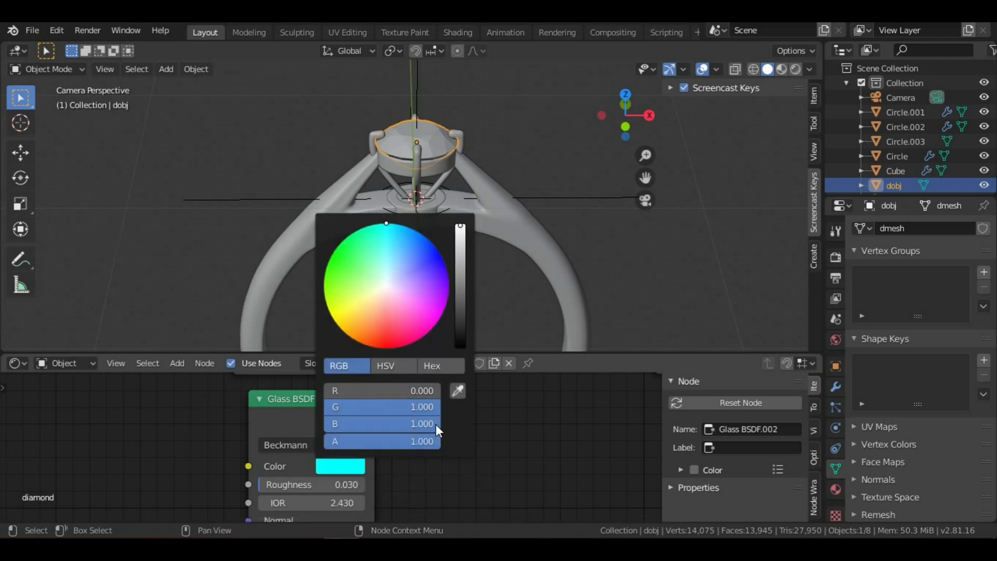
drag(438, 423, 263, 423)
- Set the third Glass BSDF's colour to pure blue by zeroing its green and red values
scroll(456, 477, down, 2)
scroll(456, 477, down, 4)
middle_drag(456, 477, 474, 516)
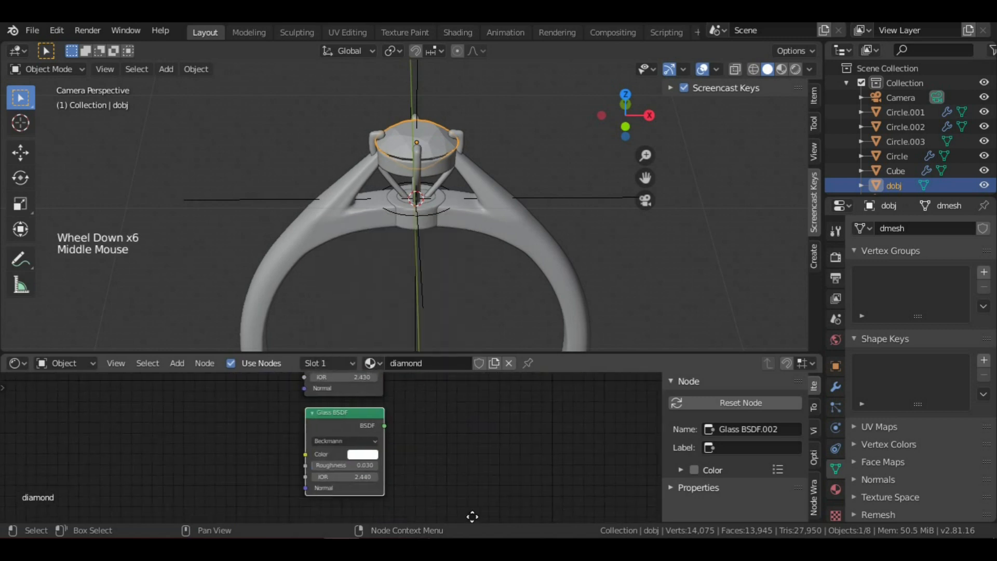
scroll(432, 500, up, 9)
click(391, 455)
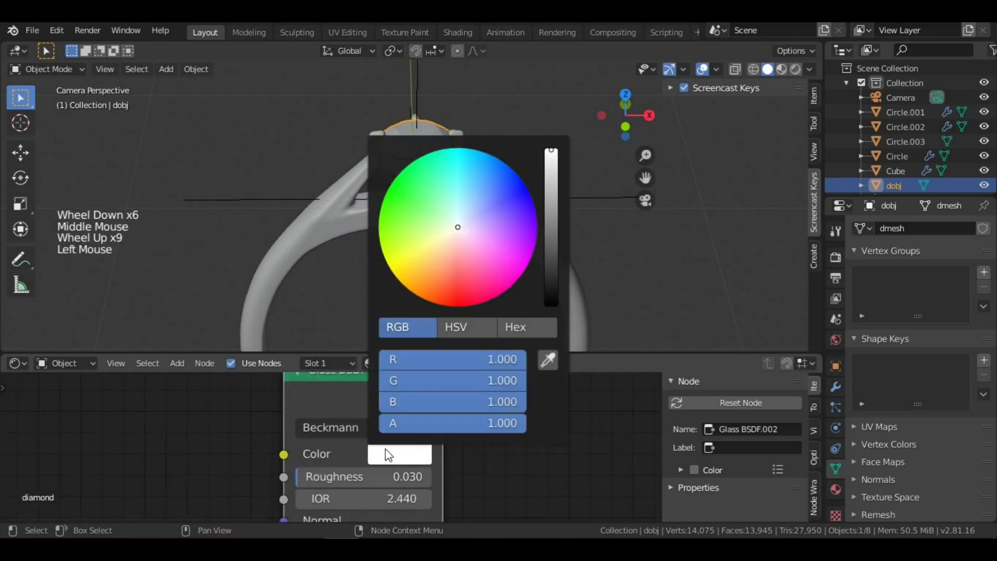
drag(474, 379, 275, 382)
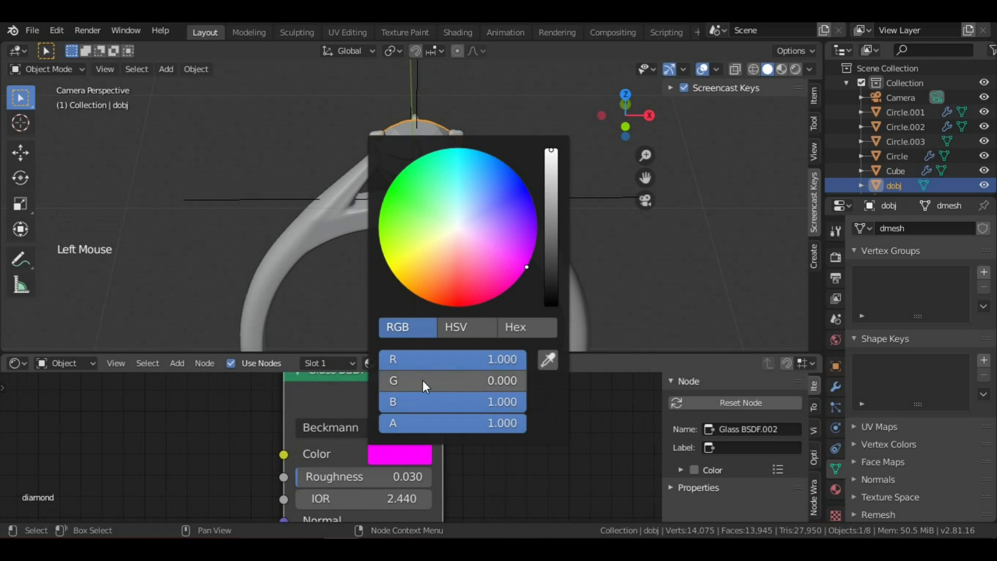
drag(503, 365, 289, 362)
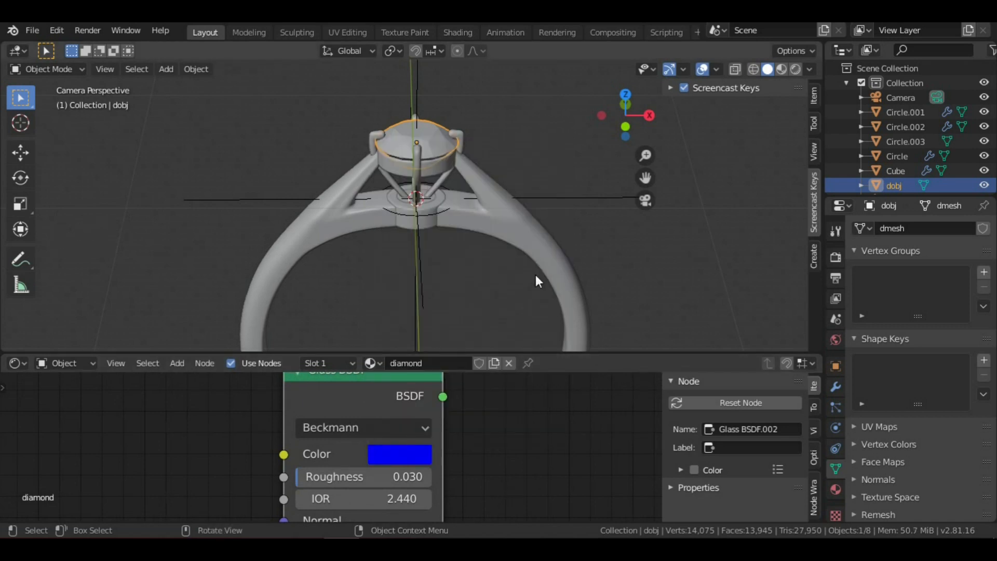
- Show the viewport in rendered shading and chain the red Glass BSDF through both Add Shader nodes into the Material Output's Surface
scroll(503, 432, down, 2)
middle_drag(472, 439, 400, 478)
click(796, 69)
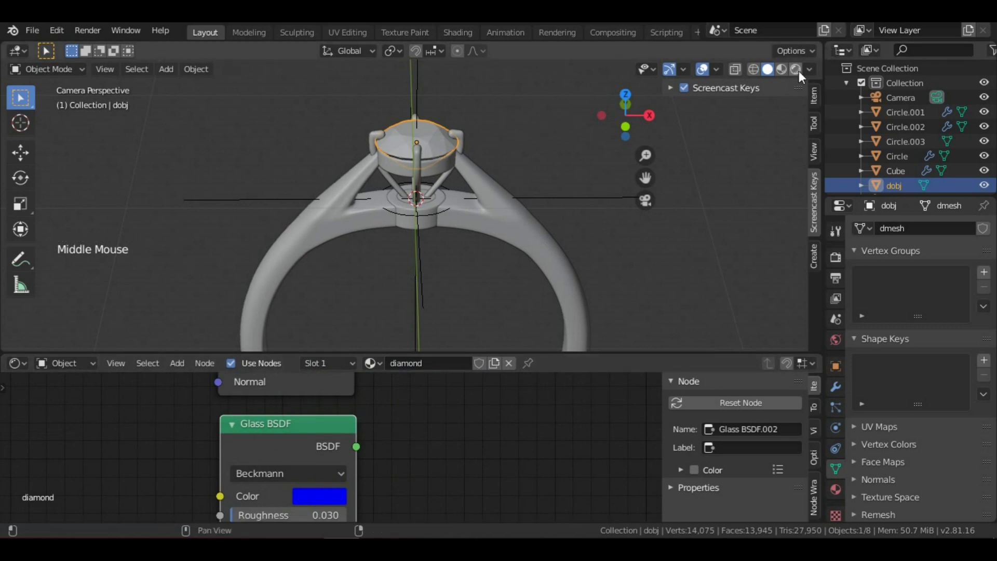
scroll(434, 231, down, 2)
scroll(435, 231, up, 2)
scroll(504, 446, down, 2)
middle_drag(526, 460, 413, 360)
drag(442, 441, 531, 423)
drag(439, 441, 555, 427)
drag(260, 439, 333, 461)
drag(59, 385, 152, 458)
middle_drag(158, 458, 241, 423)
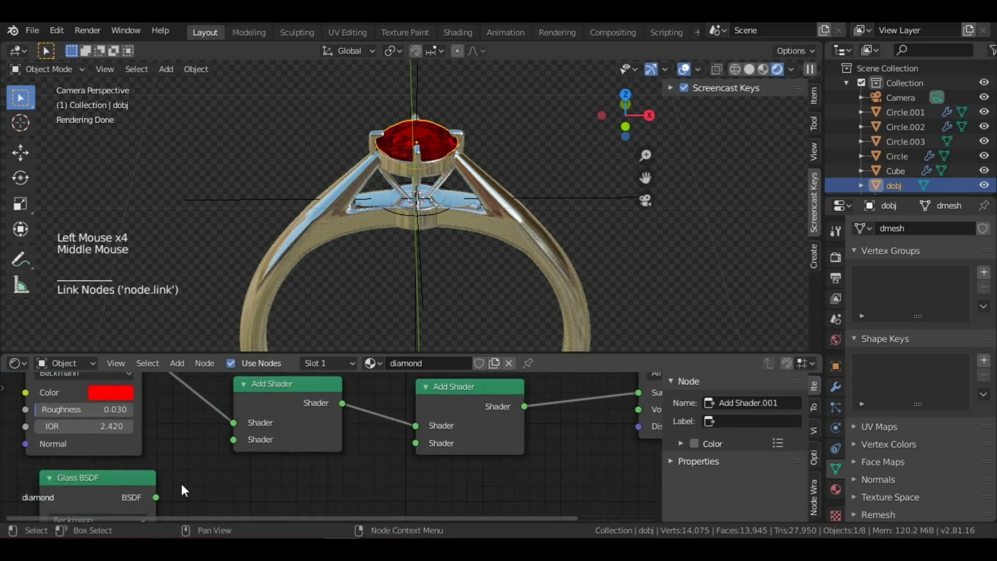
- Link the green Glass BSDF to the first Add Shader's second input and the blue one to the second Add Shader's second input
drag(158, 497, 237, 440)
scroll(297, 465, down, 2)
middle_drag(297, 466, 199, 401)
scroll(187, 442, down, 6)
middle_drag(187, 441, 160, 494)
scroll(207, 443, down, 2)
drag(153, 501, 270, 411)
scroll(507, 154, up, 1)
- Examine the rendered diamond and ring up close and from the camera view
middle_drag(470, 151, 407, 225)
scroll(457, 202, up, 5)
scroll(457, 198, up, 6)
scroll(463, 189, down, 4)
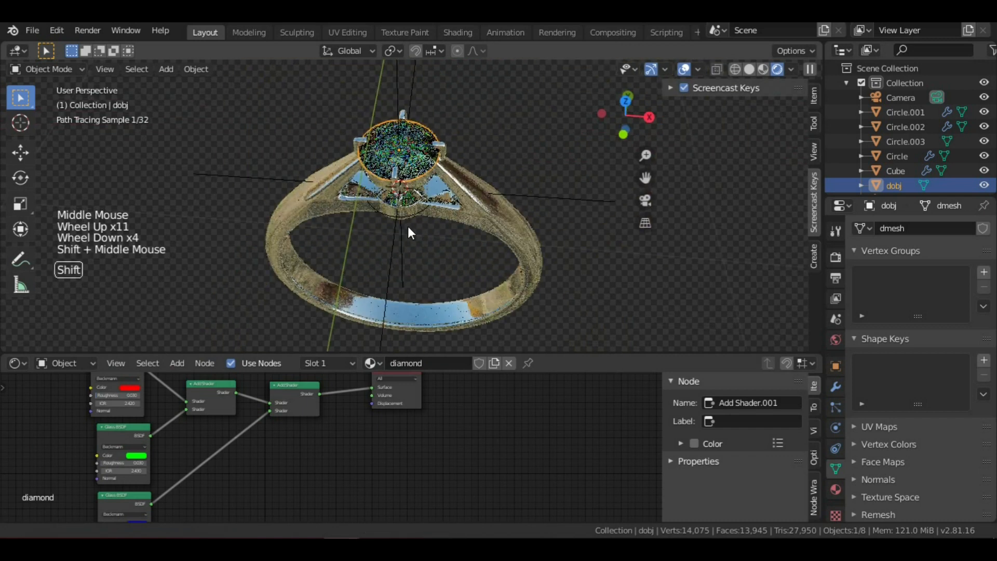
scroll(405, 259, up, 4)
scroll(406, 262, down, 2)
key(KP_0)
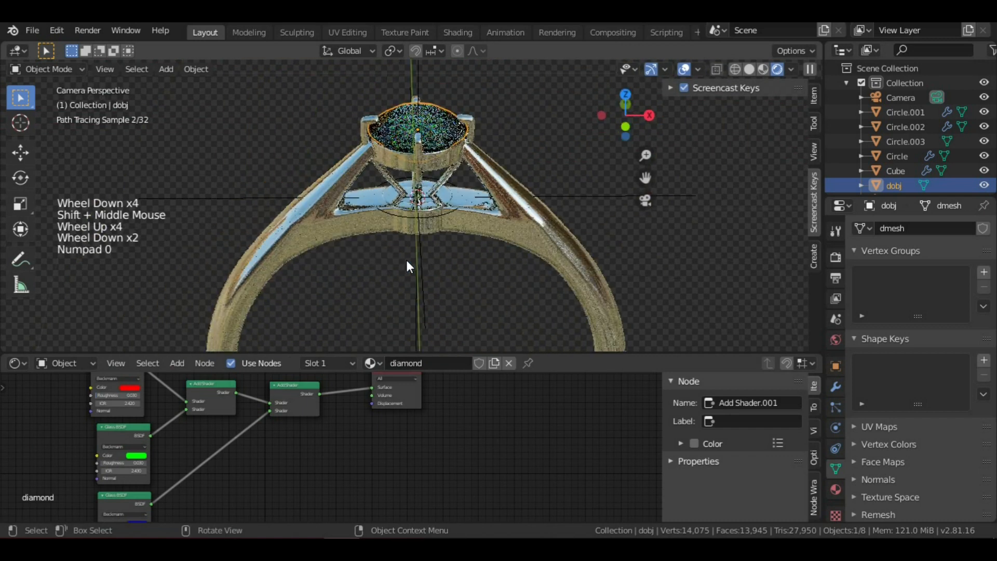
shift+middle_drag(467, 173, 445, 190)
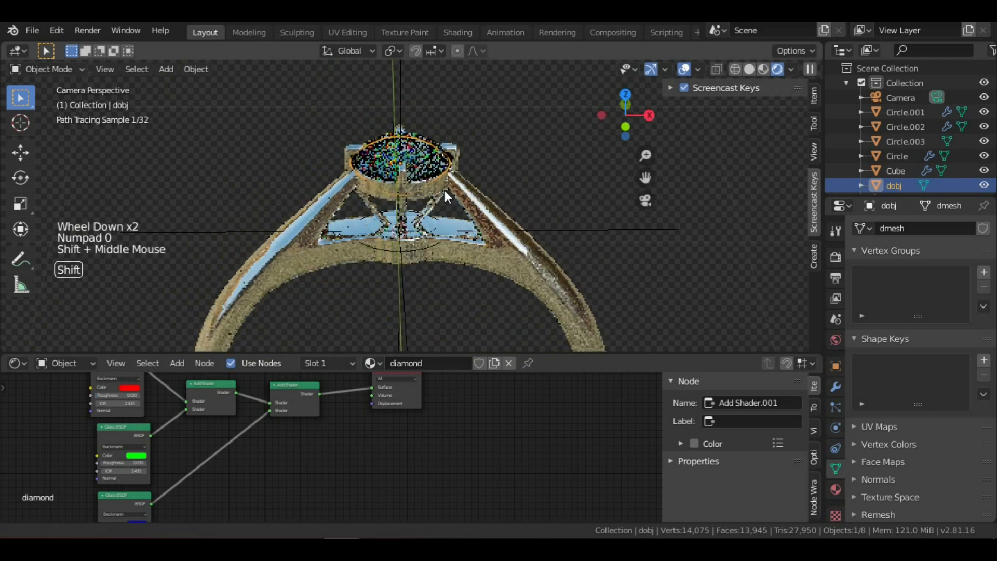
scroll(444, 194, up, 5)
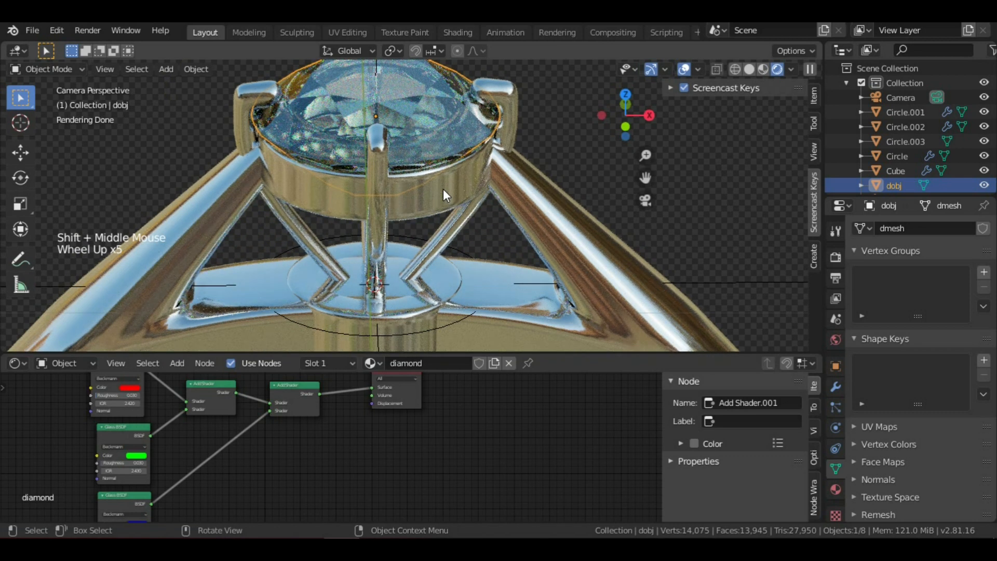
scroll(444, 188, down, 6)
scroll(473, 211, up, 6)
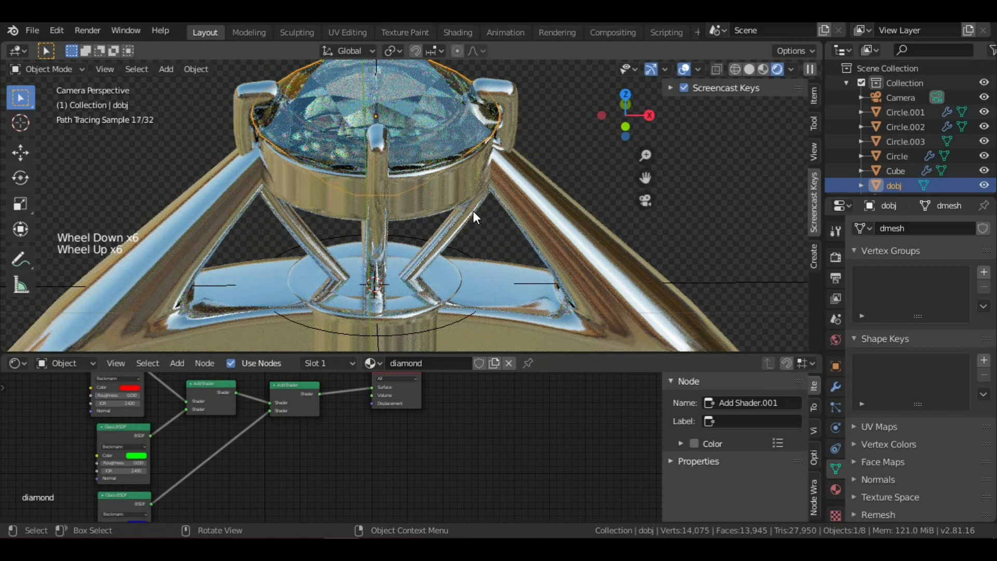
scroll(472, 213, down, 5)
scroll(471, 213, down, 6)
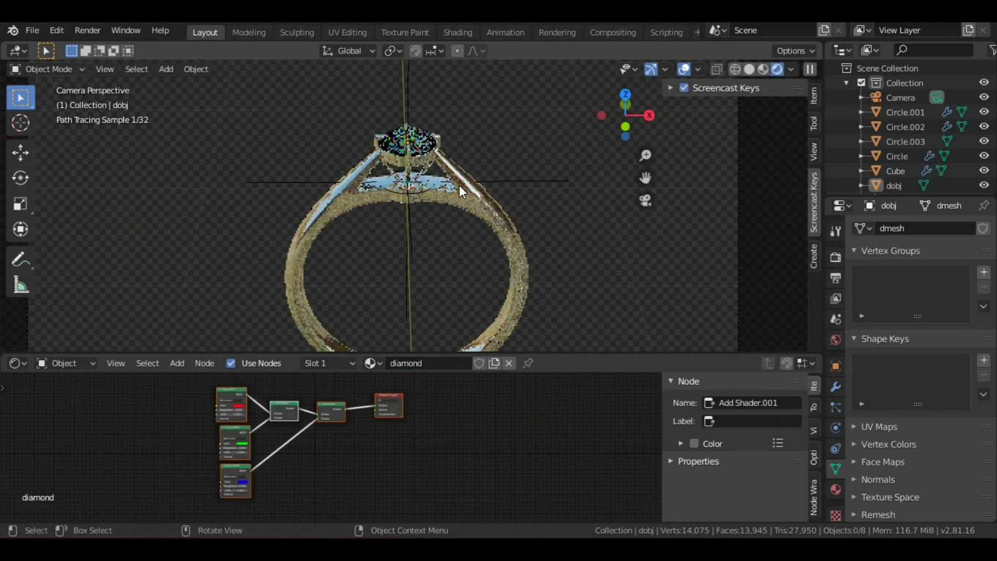
scroll(460, 185, down, 4)
scroll(444, 195, up, 3)
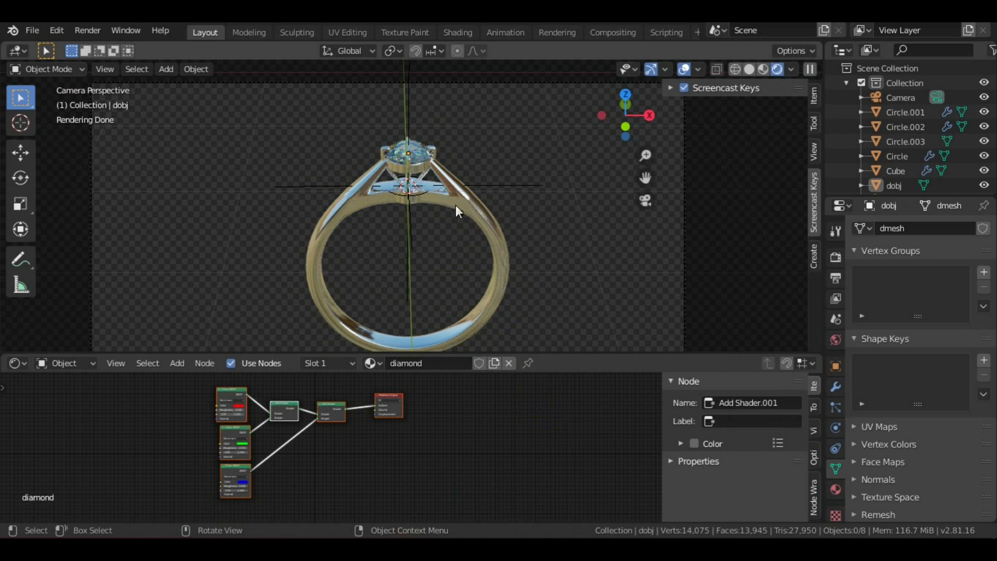
scroll(456, 205, down, 3)
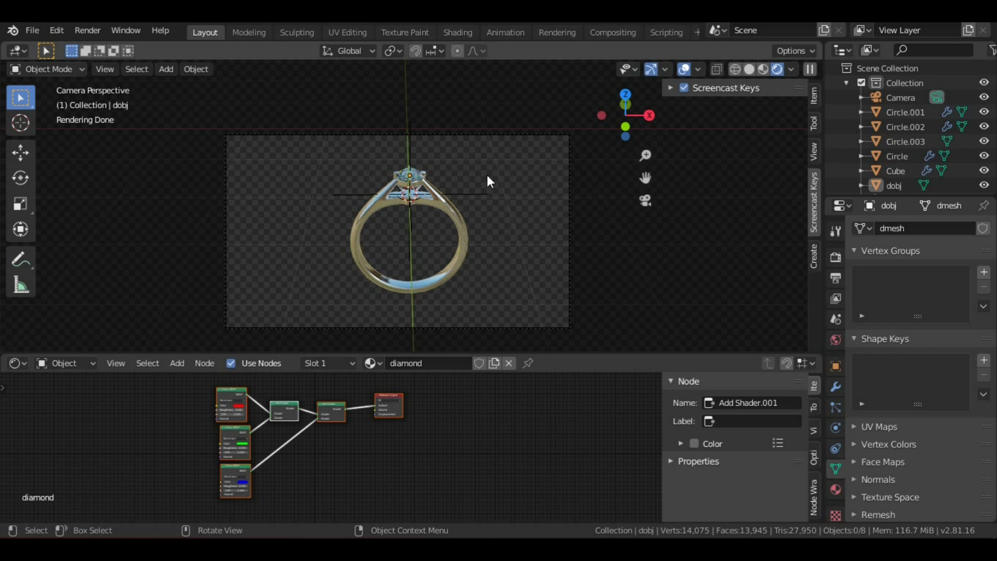
- Add a mesh plane and rotate it 90° about the X axis
middle_drag(420, 148, 366, 120)
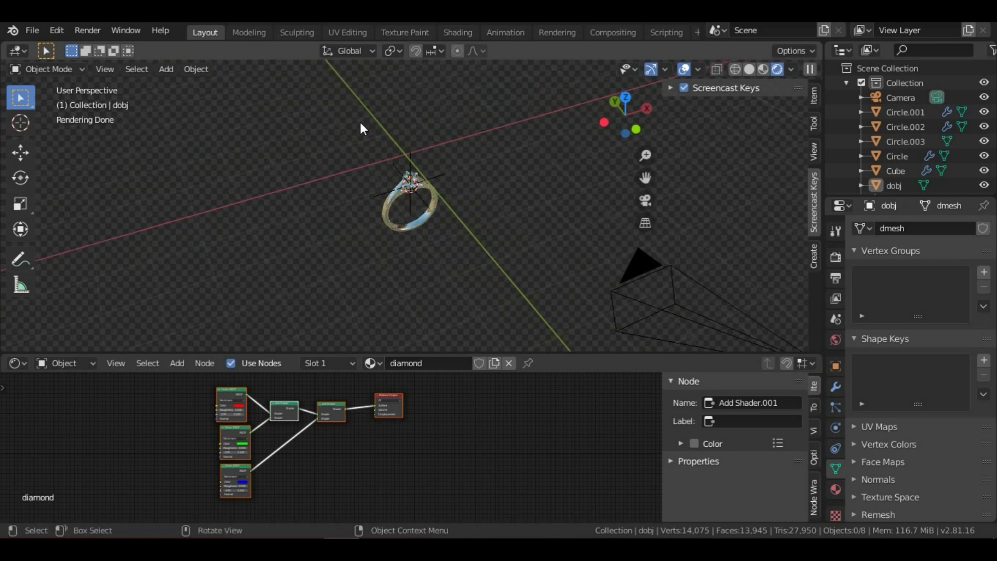
key(shift+a)
mouse_move(360, 122)
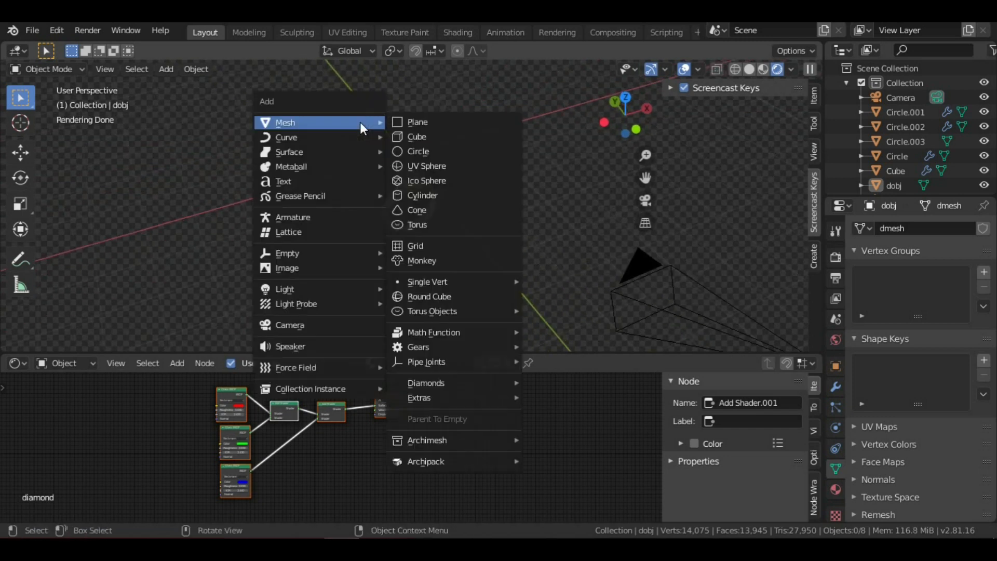
click(412, 122)
text(rx)
text(90)
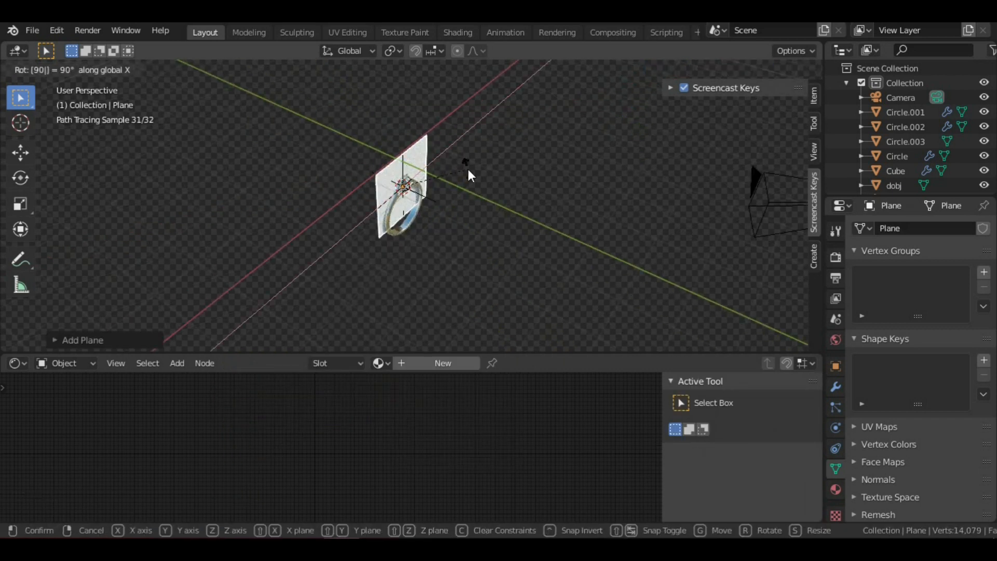
key(Return)
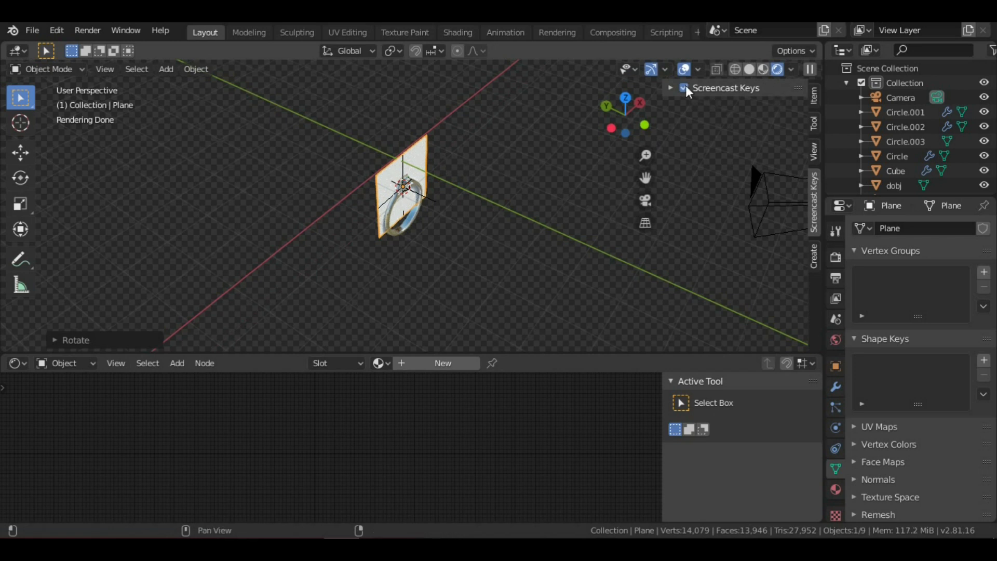
- Scale the upright plane up to several times its size so it extends well beyond the ring
middle_drag(566, 171, 493, 173)
key(s)
drag(531, 170, 662, 188)
click(662, 188)
- Move the plane behind the ring as a backdrop filling the camera frame, and adjust its position along the X axis
middle_drag(662, 188, 435, 270)
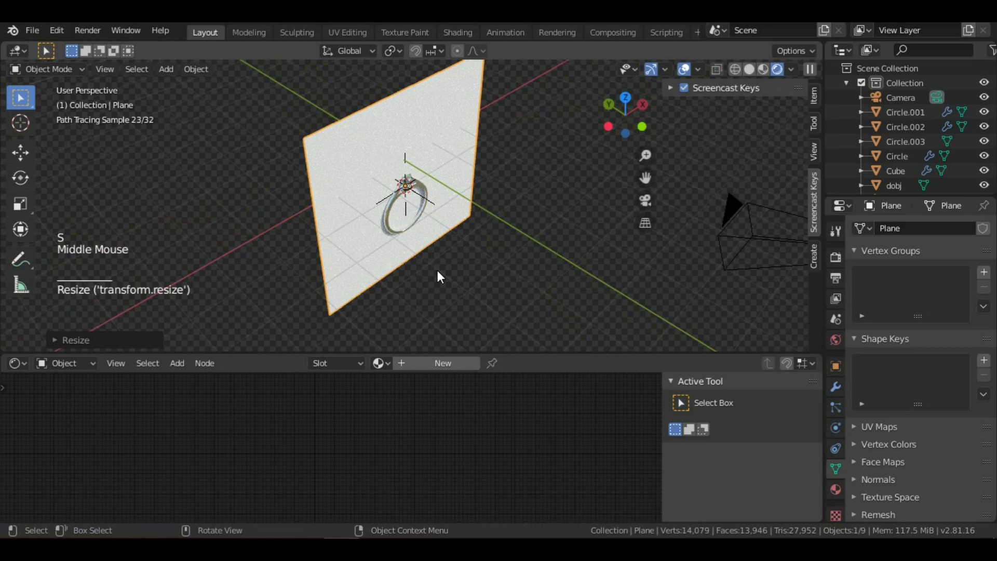
key(g)
click(423, 251)
key(KP_0)
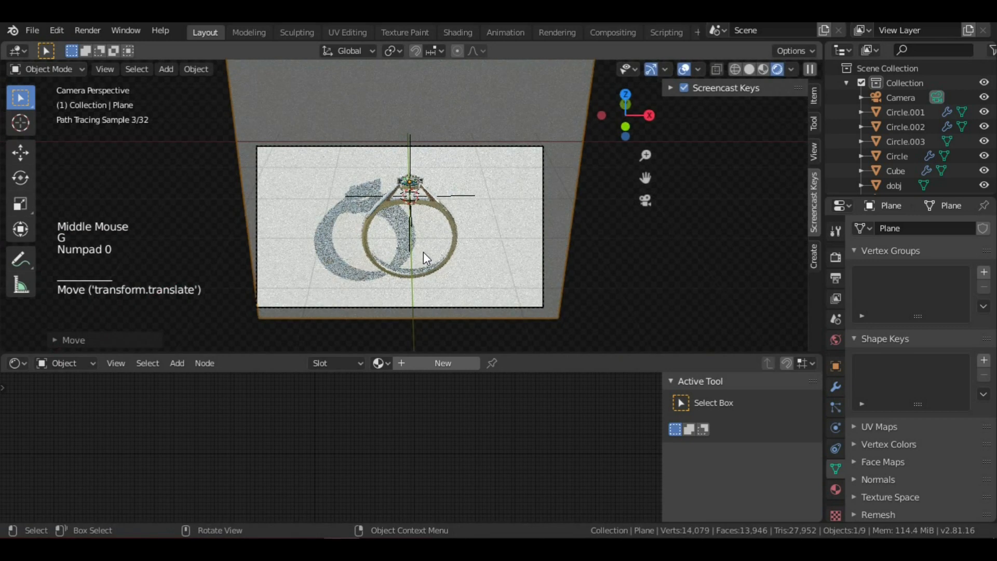
key(g)
key(x)
click(526, 263)
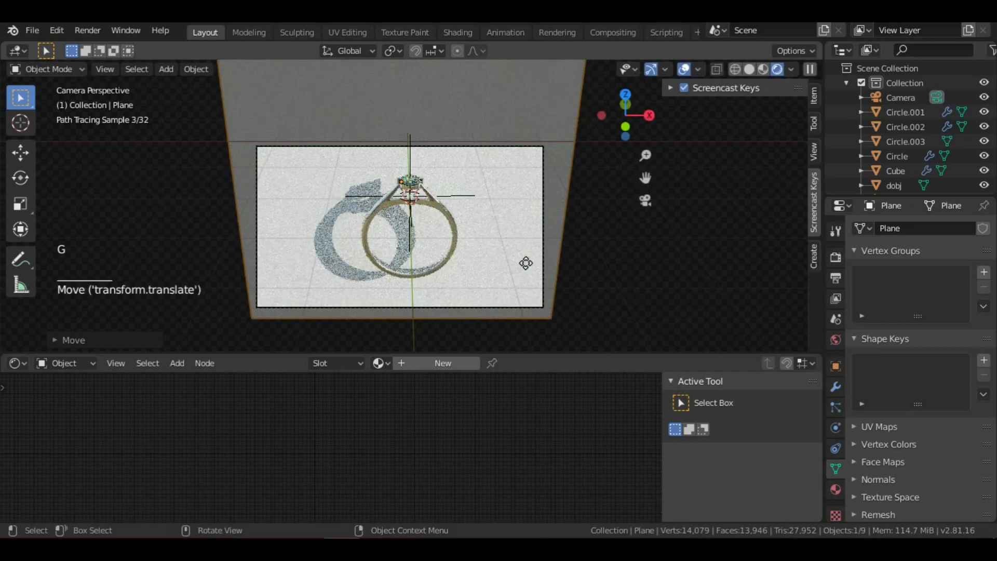
scroll(520, 249, down, 1)
scroll(514, 244, up, 2)
scroll(509, 239, down, 2)
scroll(519, 229, up, 2)
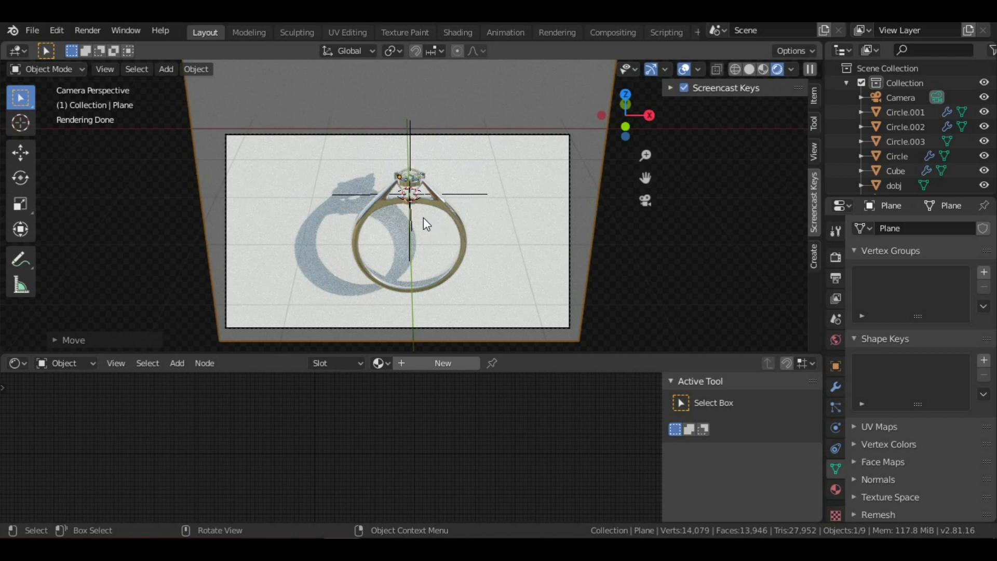
- Create a new material for the backdrop plane and name it black
click(424, 360)
click(424, 362)
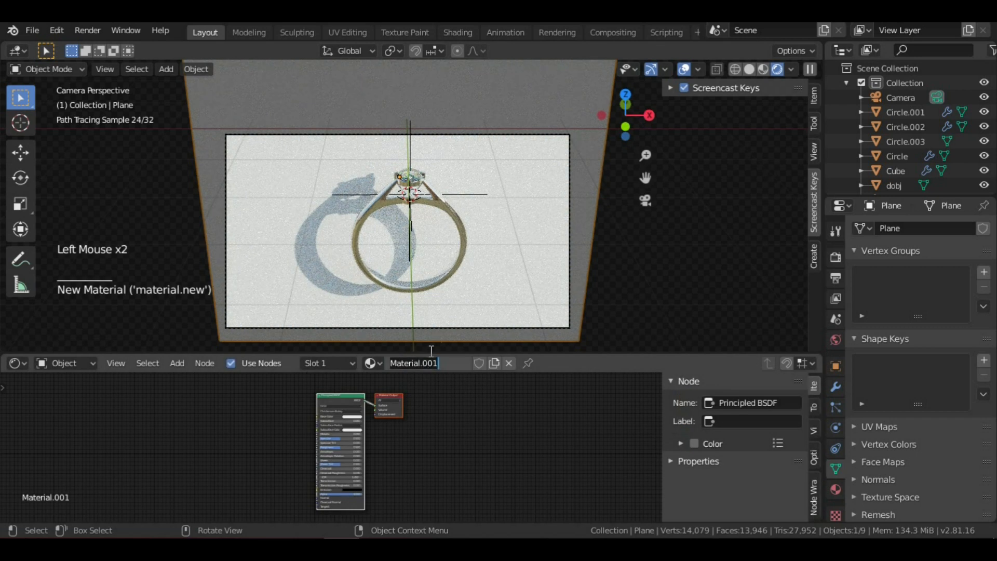
text(b)
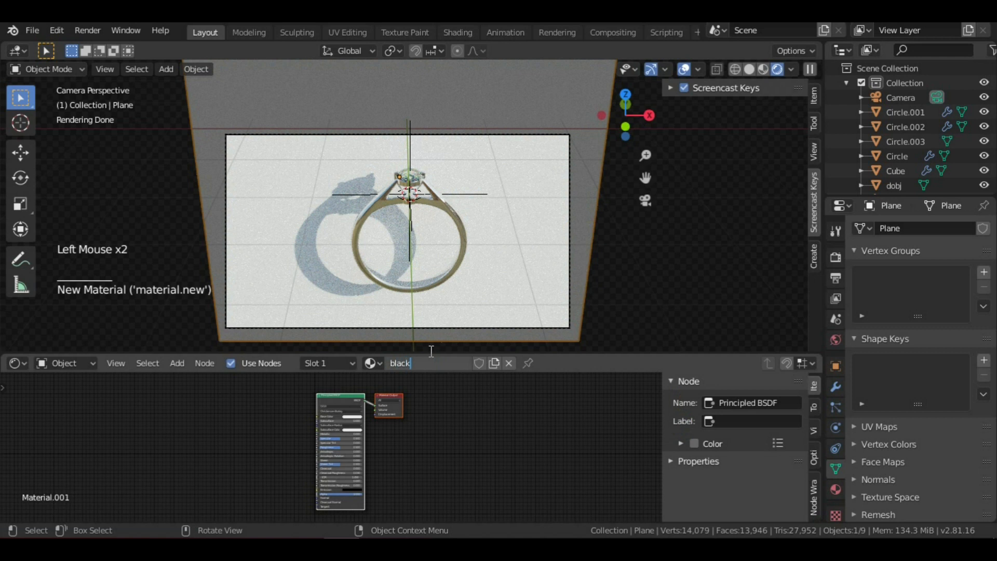
text(lack)
key(Return)
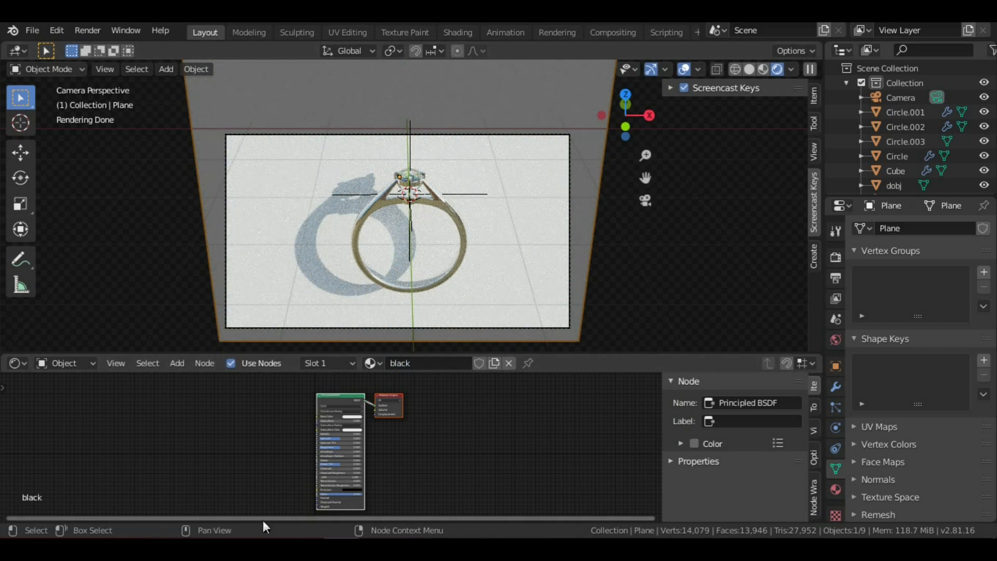
- Change the surface shader of the backdrop plane's black material to Velvet BSDF
scroll(374, 405, up, 7)
middle_drag(397, 415, 385, 469)
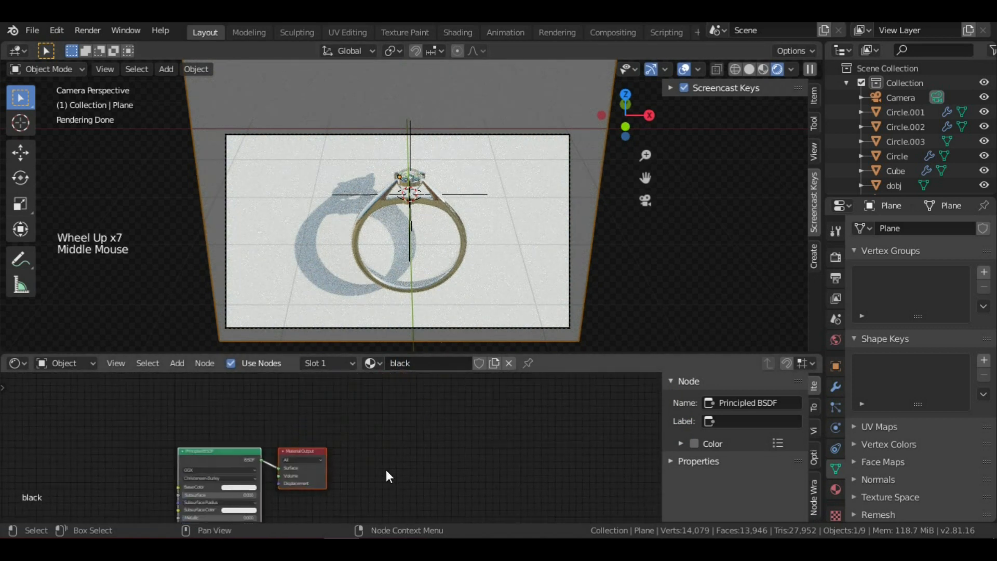
scroll(386, 469, up, 5)
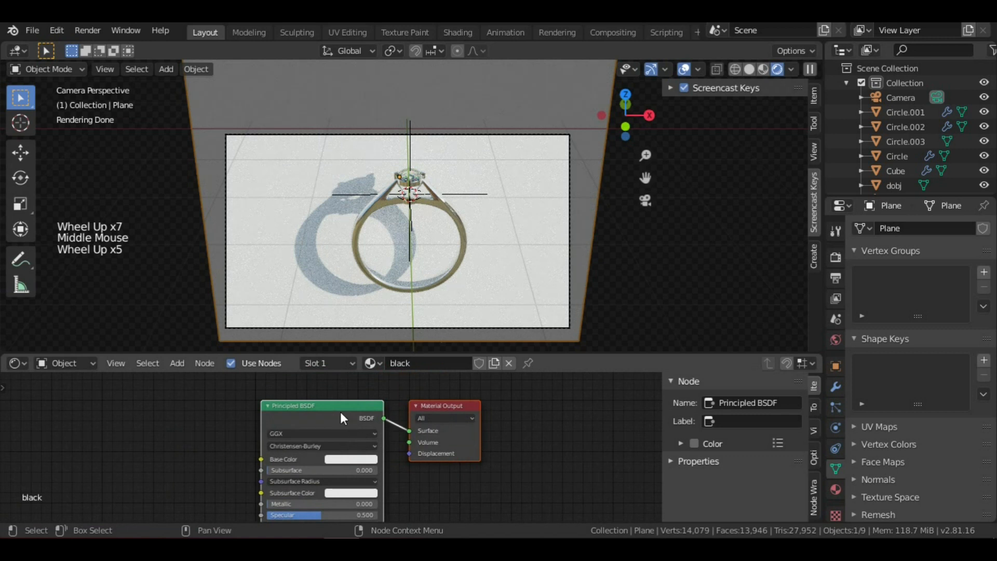
click(310, 407)
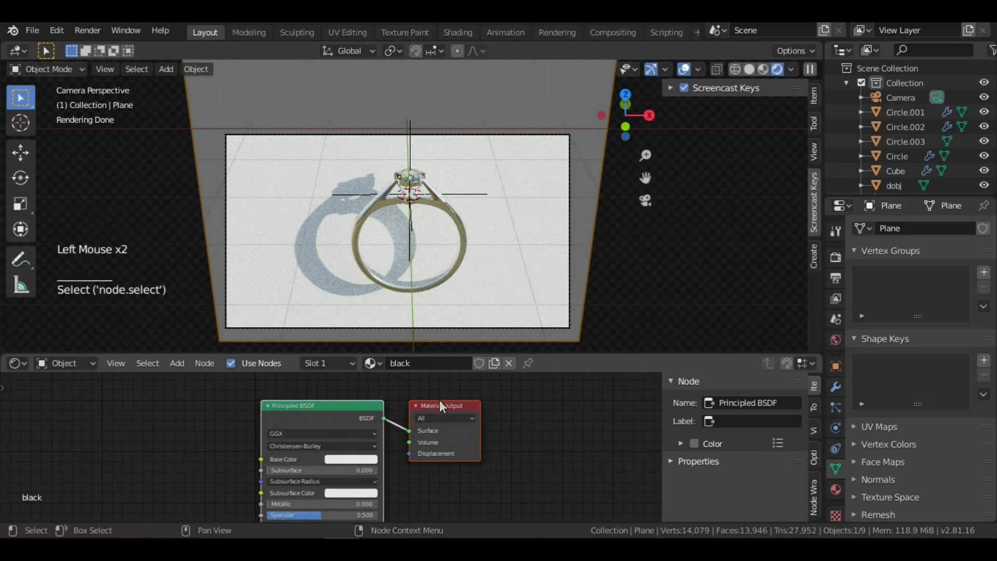
click(310, 408)
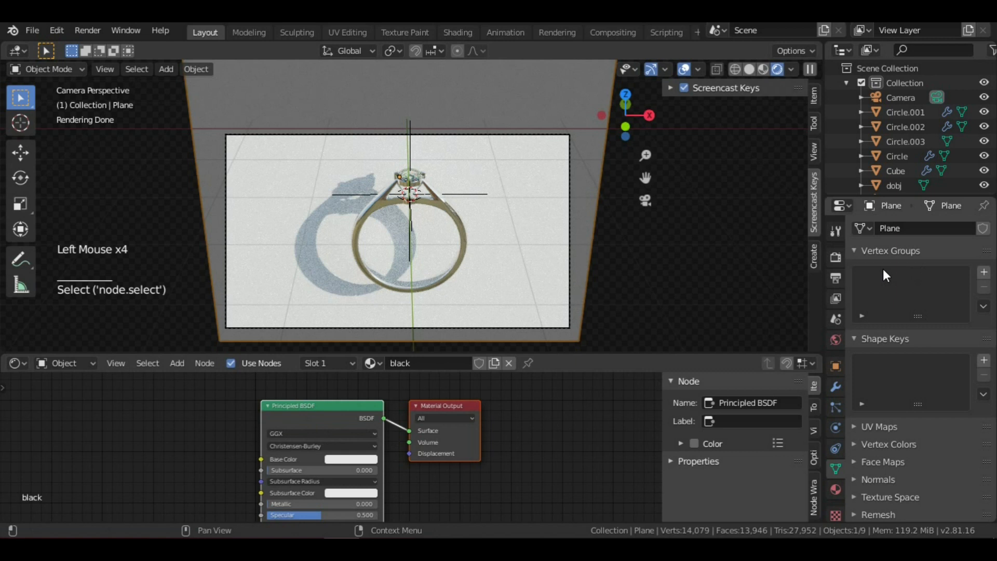
scroll(883, 269, down, 1)
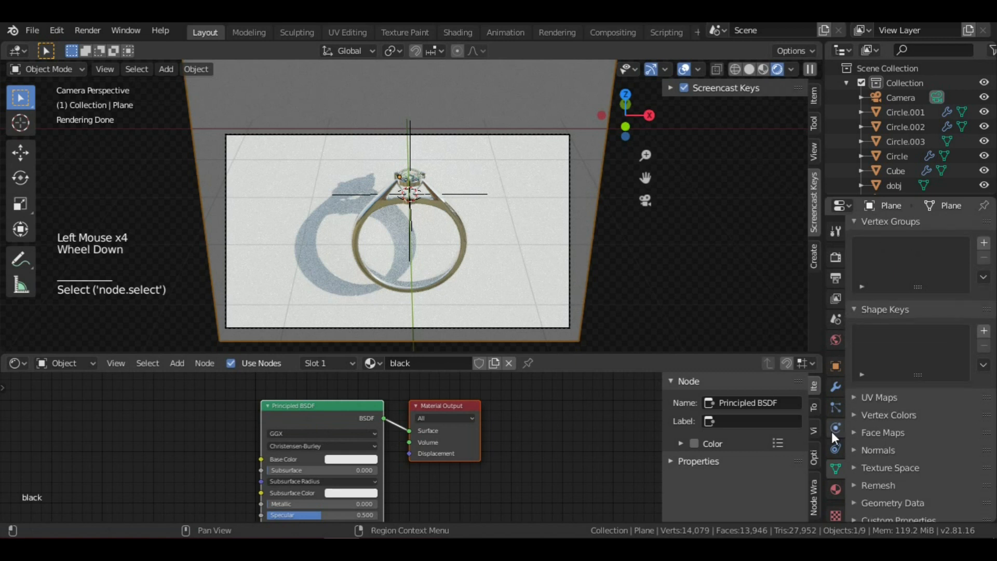
click(836, 487)
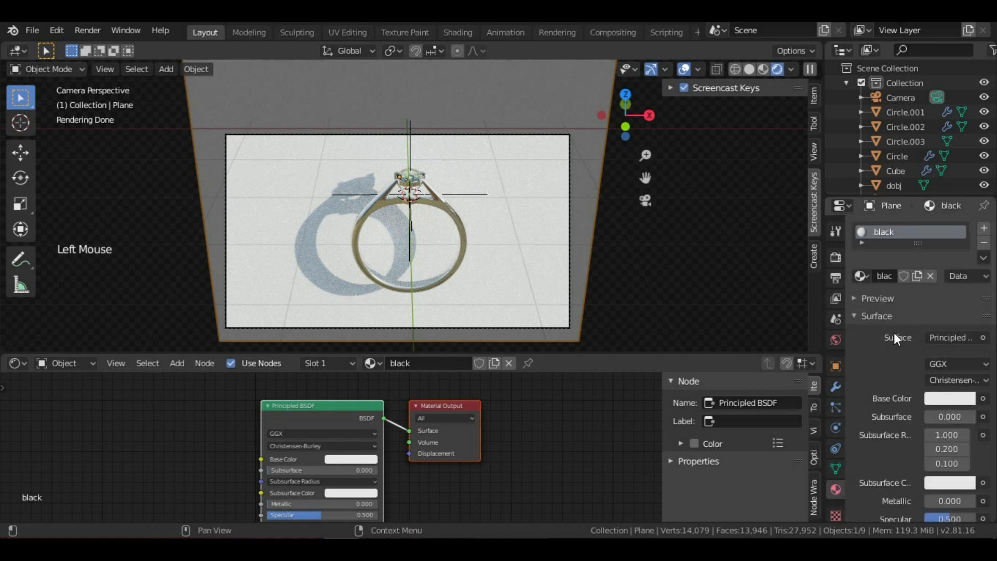
click(943, 338)
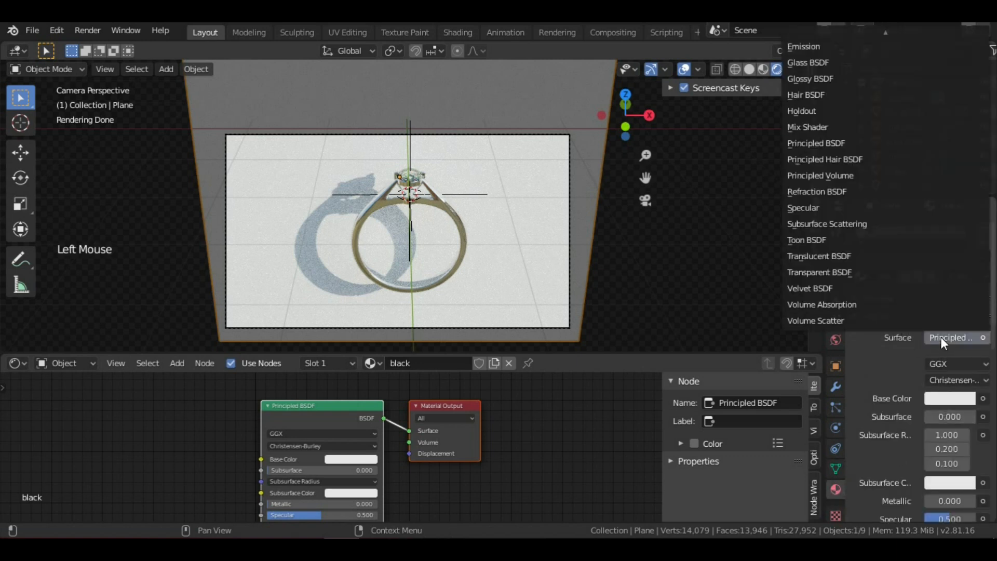
click(850, 289)
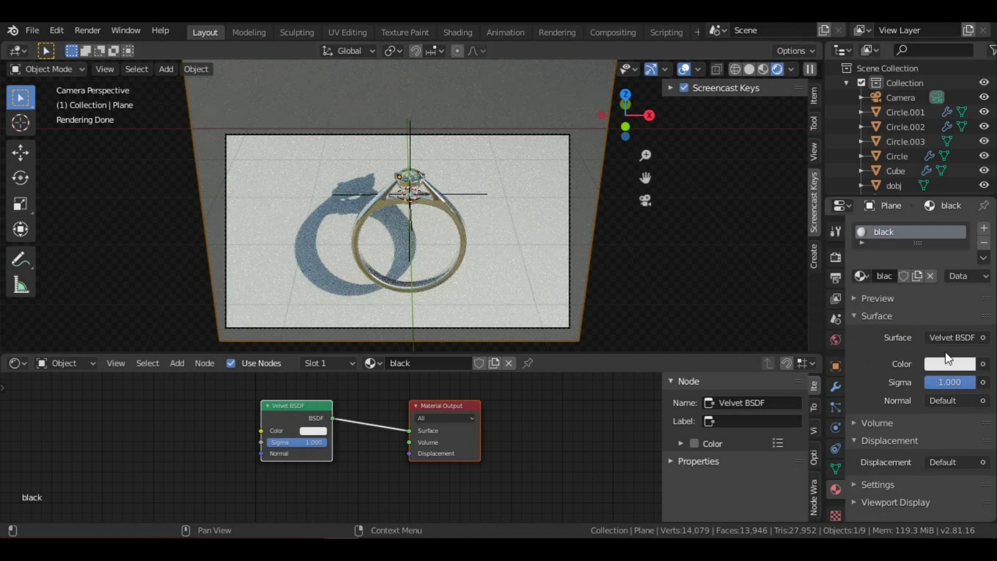
- Darken the Velvet BSDF color of the backdrop material to pure black
click(944, 365)
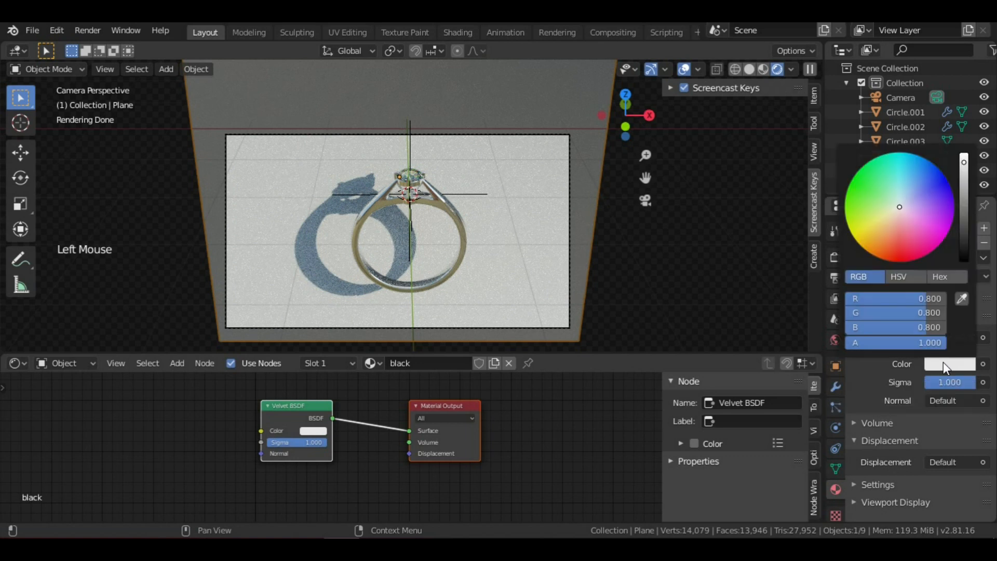
drag(964, 163, 964, 259)
scroll(454, 188, up, 3)
scroll(455, 193, down, 3)
scroll(455, 193, up, 1)
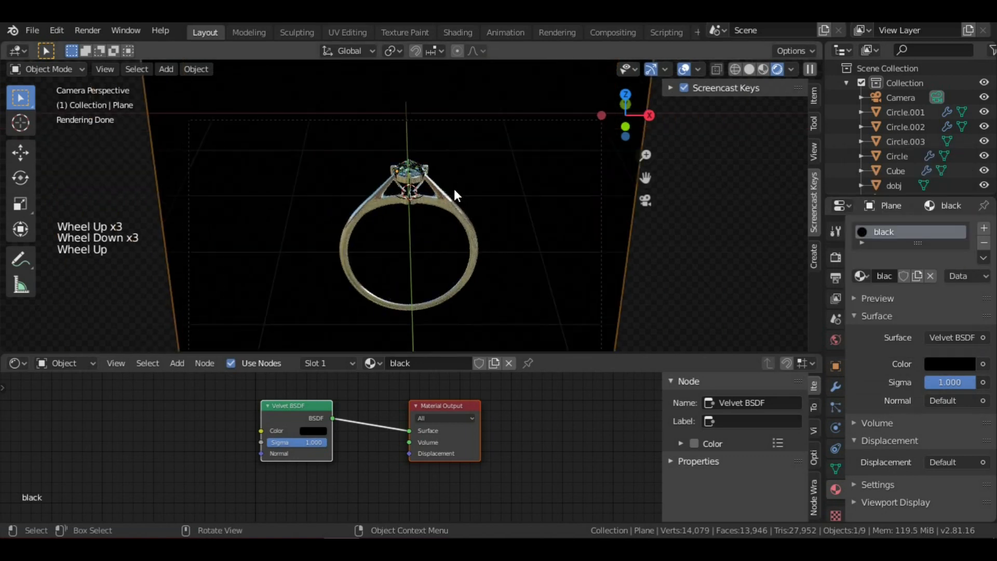
scroll(455, 195, up, 4)
scroll(455, 194, down, 4)
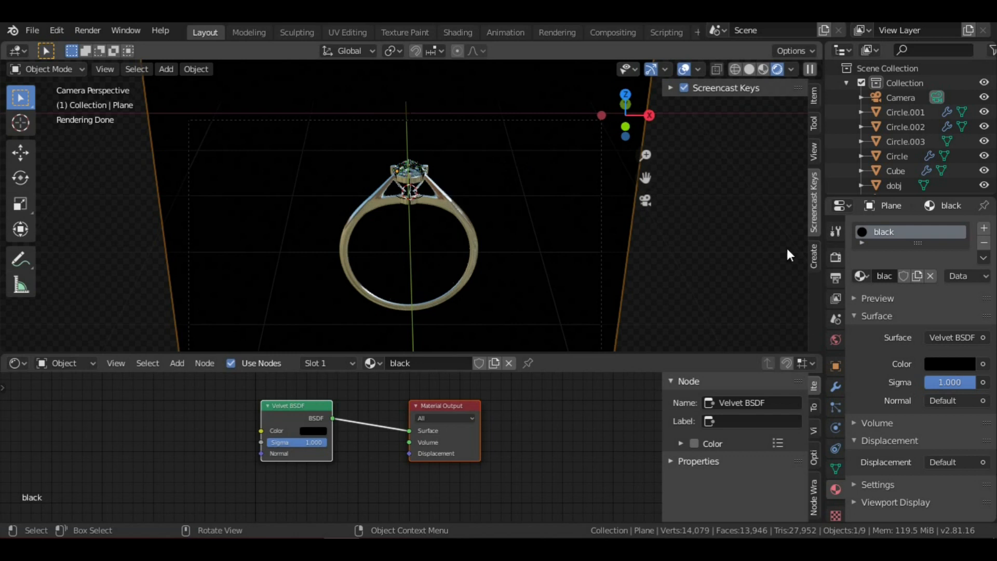
- Set the Cycles render sample count to 300
click(835, 256)
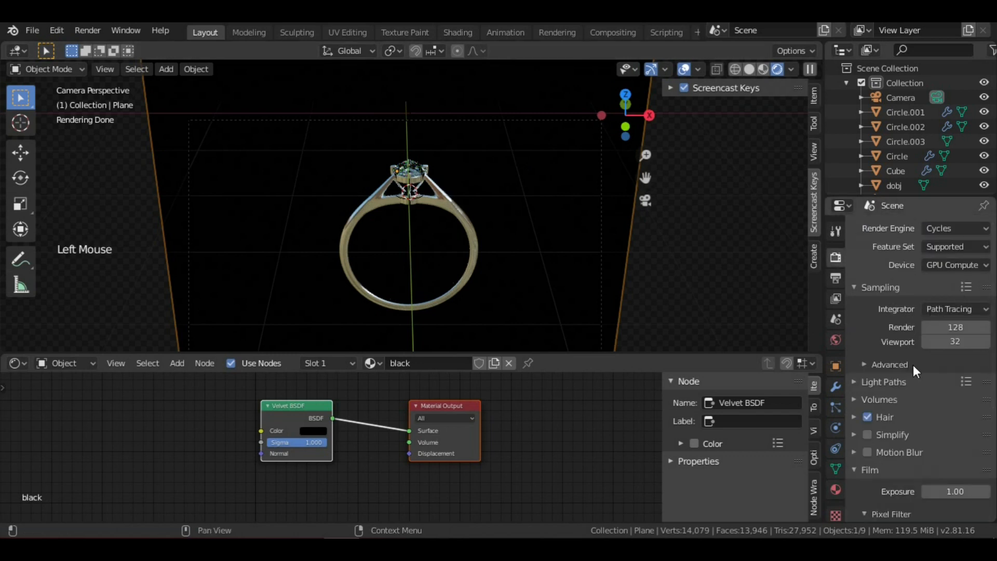
click(963, 328)
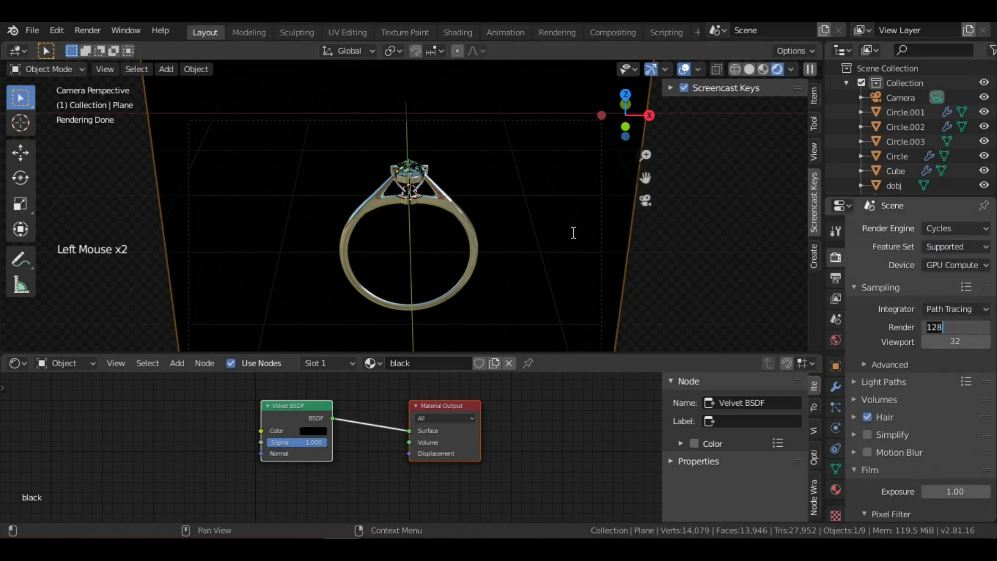
scroll(425, 195, up, 4)
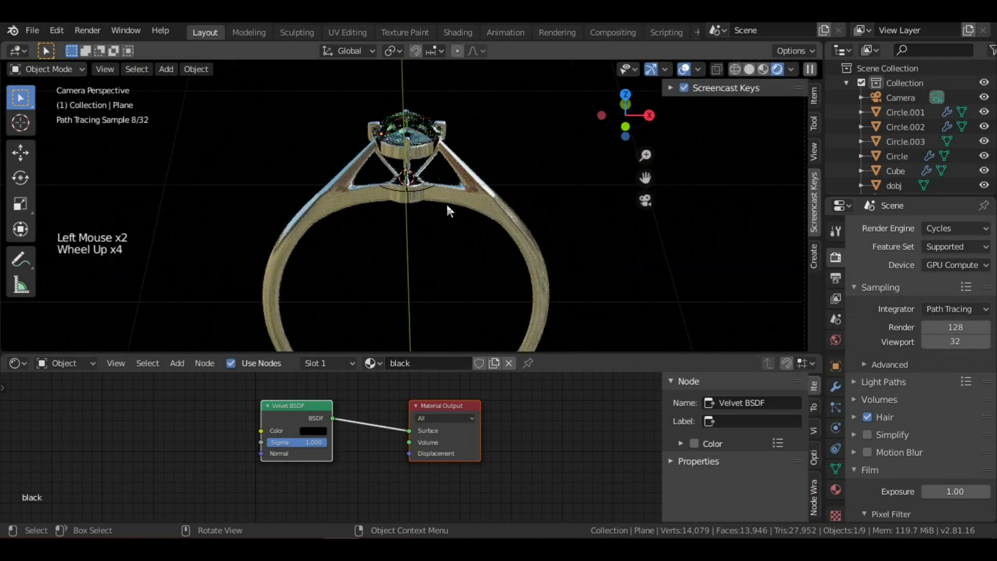
scroll(914, 322, down, 3)
scroll(951, 312, up, 2)
click(958, 297)
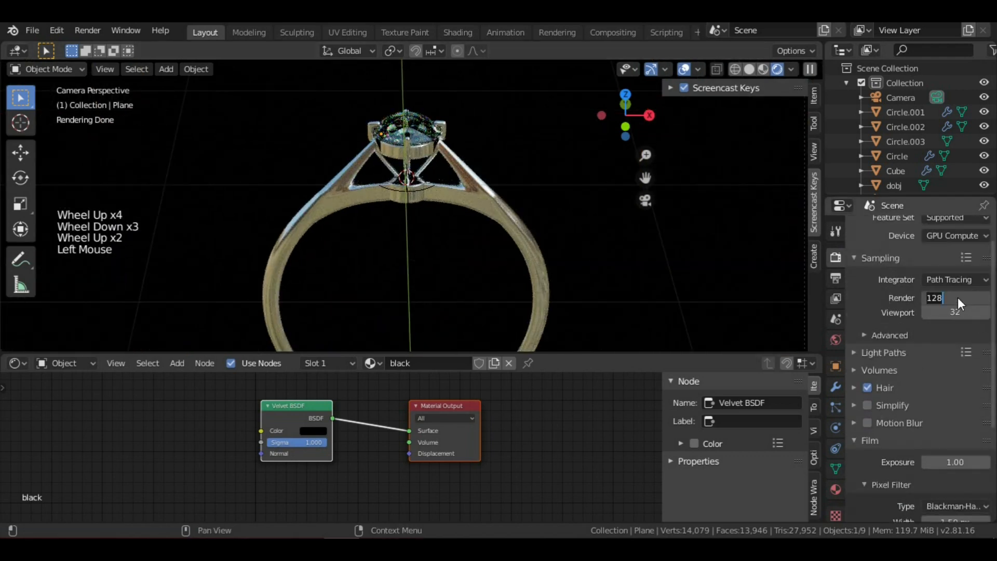
text(300)
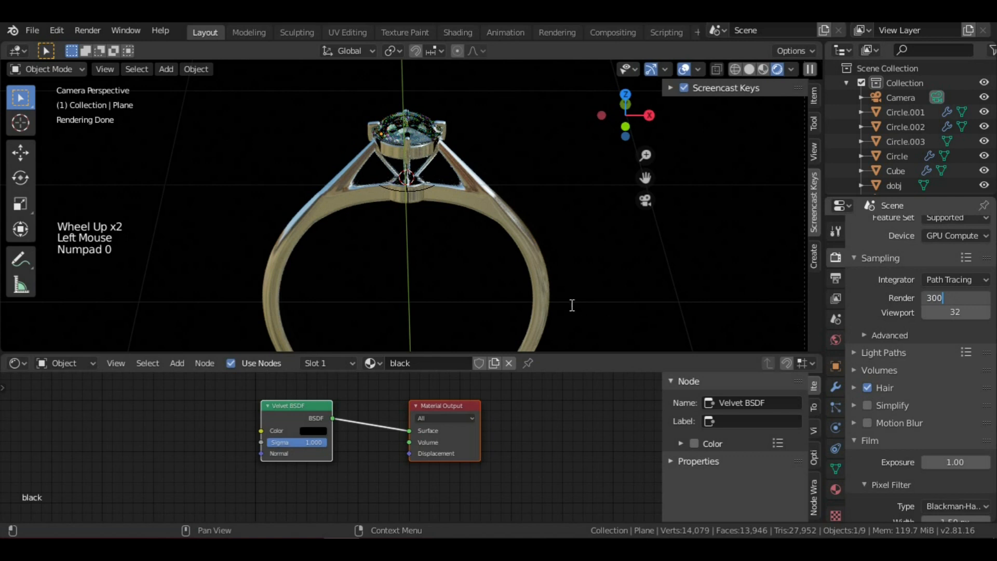
scroll(631, 310, down, 1)
scroll(624, 306, down, 1)
- Examine the diamond and its prong setting up close in the rendered camera view
scroll(616, 304, up, 3)
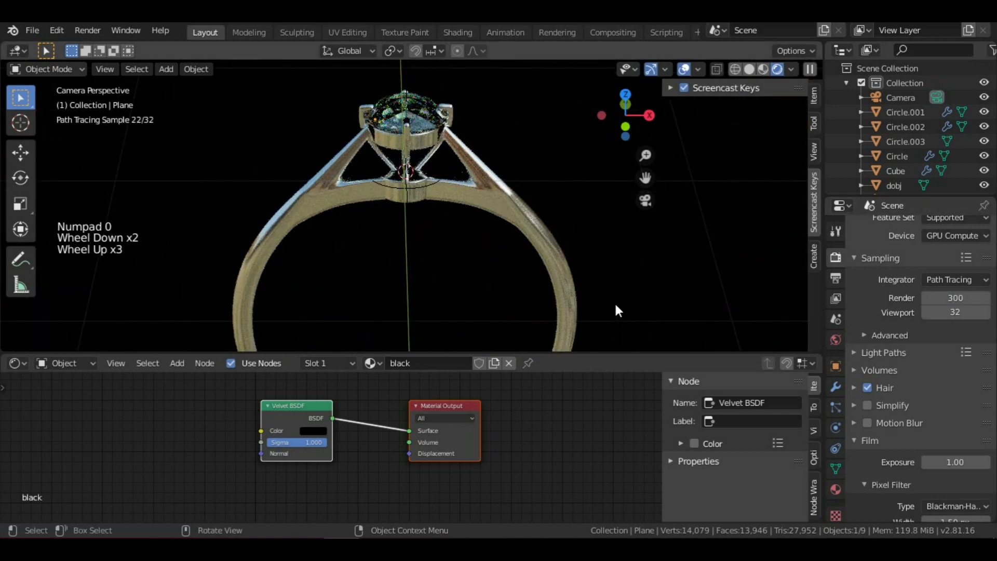
scroll(437, 234, up, 2)
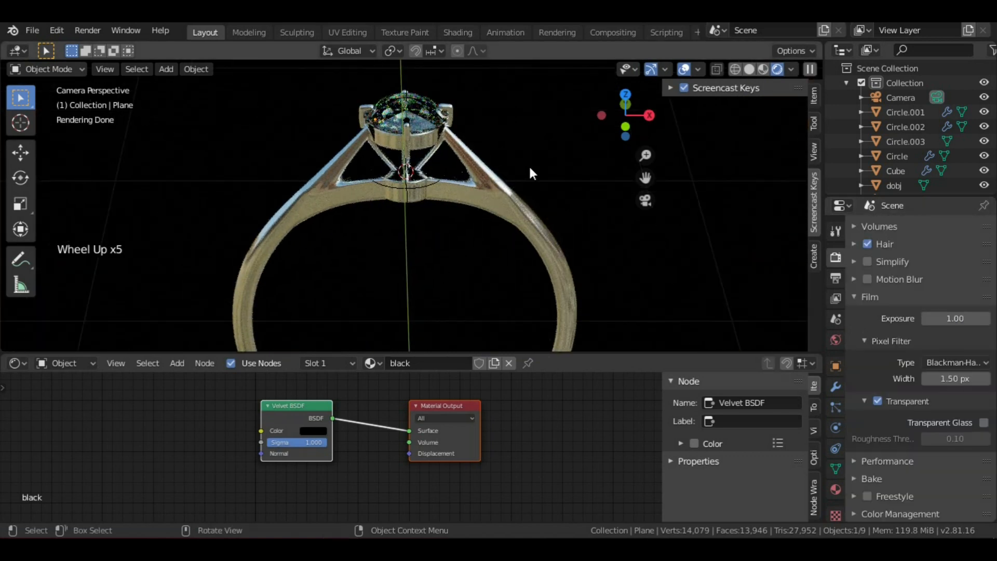
middle_drag(410, 213, 416, 282)
key(KP_0)
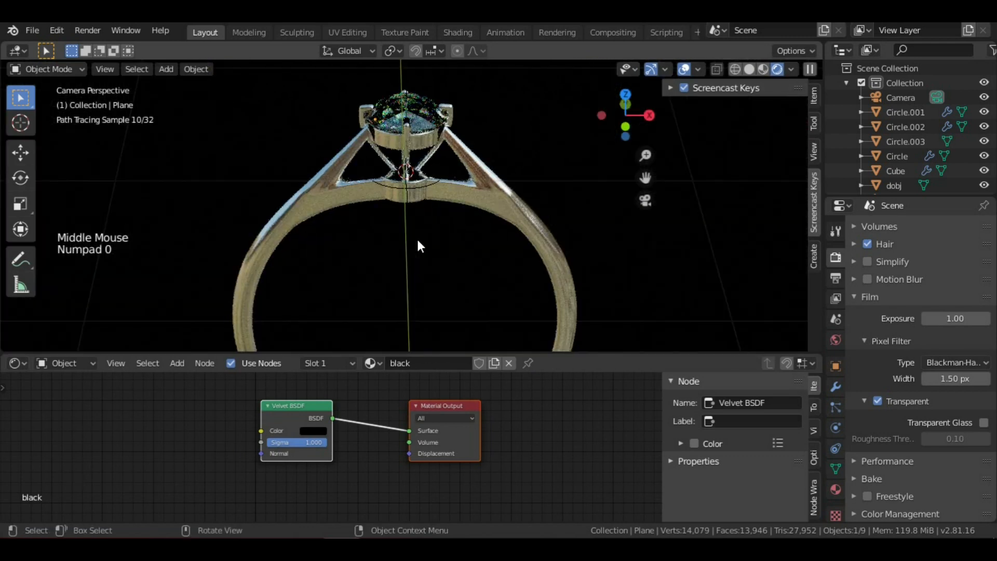
shift+middle_drag(420, 86, 424, 121)
scroll(428, 149, up, 4)
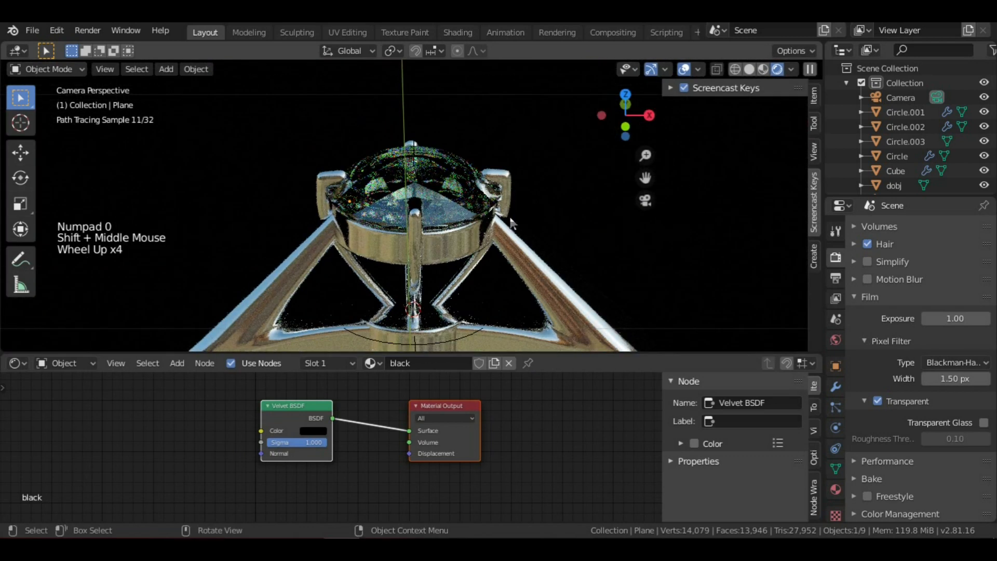
scroll(461, 218, up, 3)
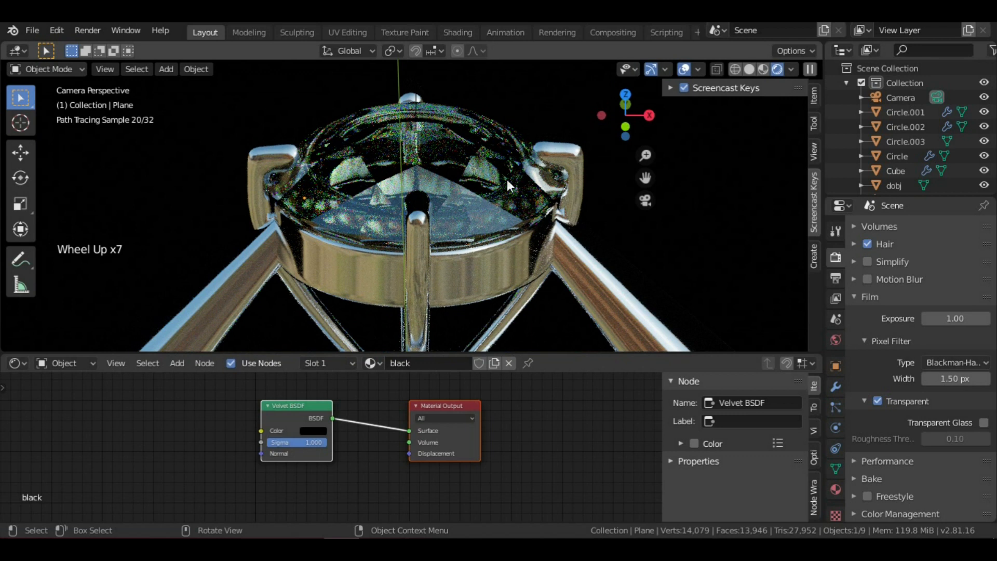
scroll(464, 181, down, 3)
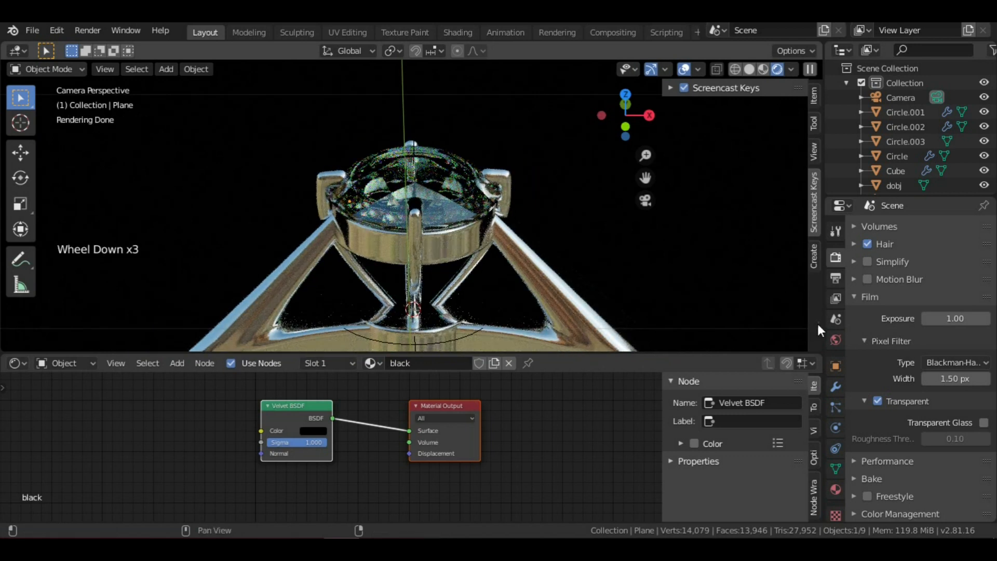
- Enable denoising for the view layer
click(836, 297)
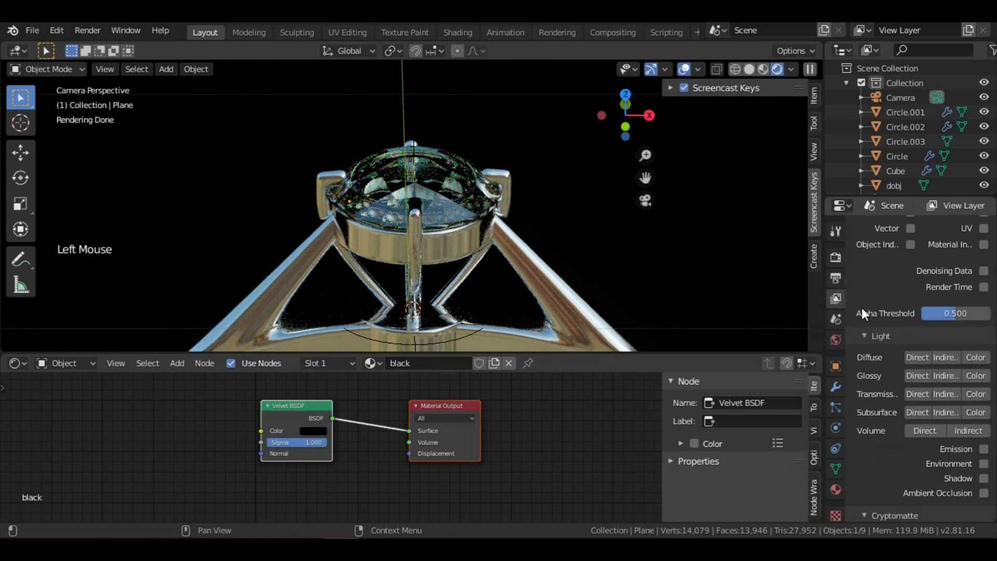
scroll(867, 322, down, 13)
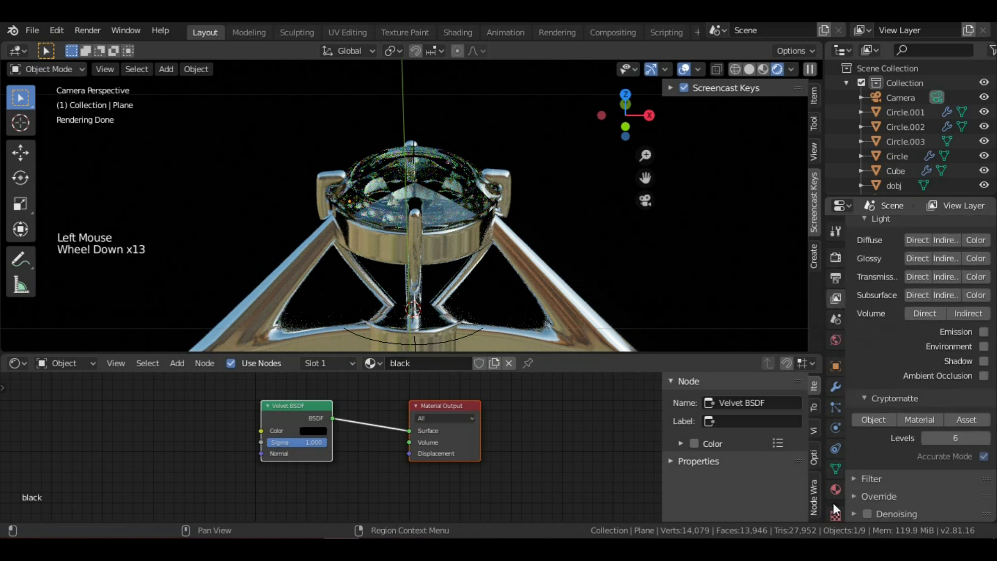
click(867, 513)
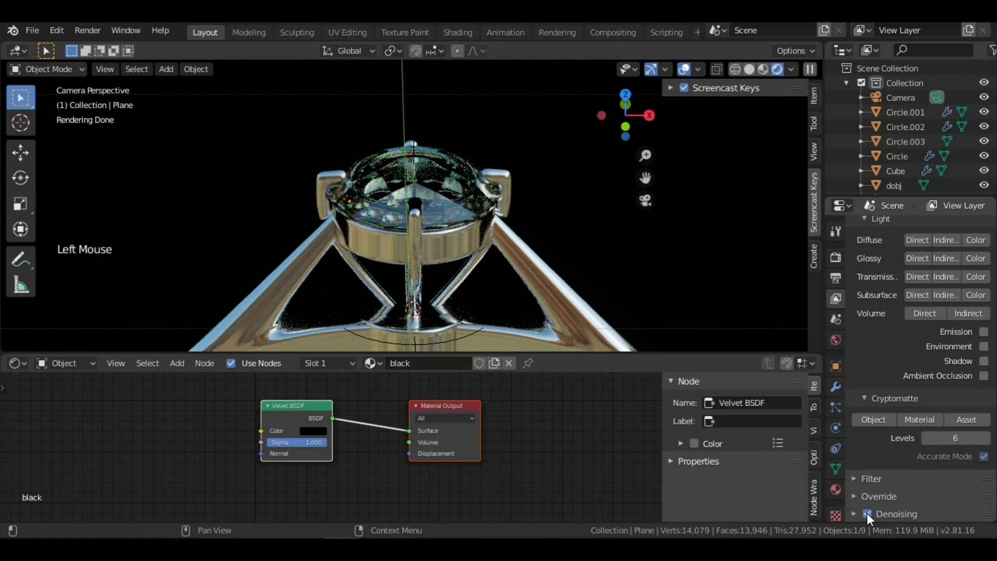
- Render the still image of the ring against the black backdrop from the camera
scroll(443, 254, down, 5)
scroll(443, 255, up, 4)
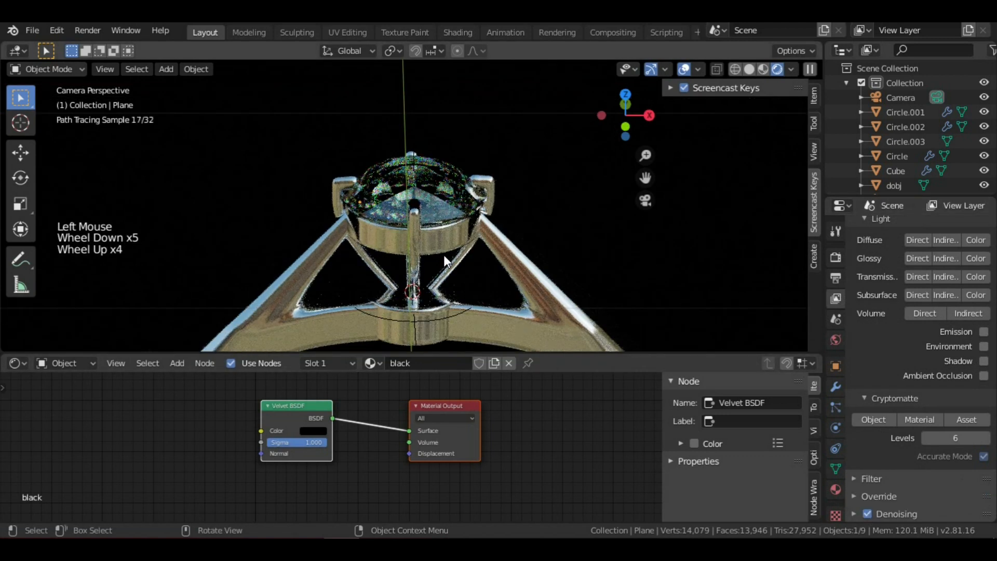
scroll(444, 255, down, 8)
scroll(447, 255, up, 3)
scroll(445, 255, down, 7)
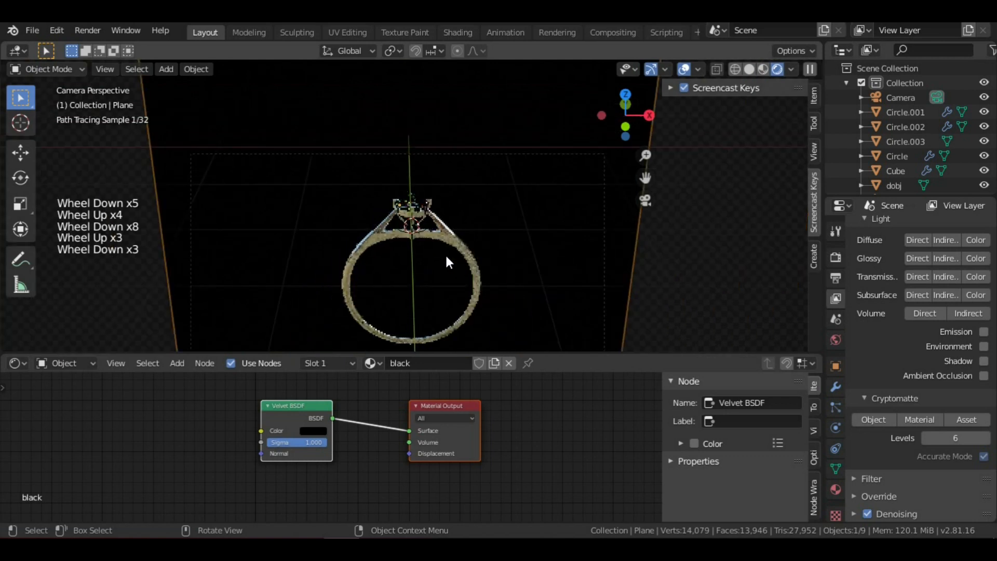
scroll(444, 253, up, 3)
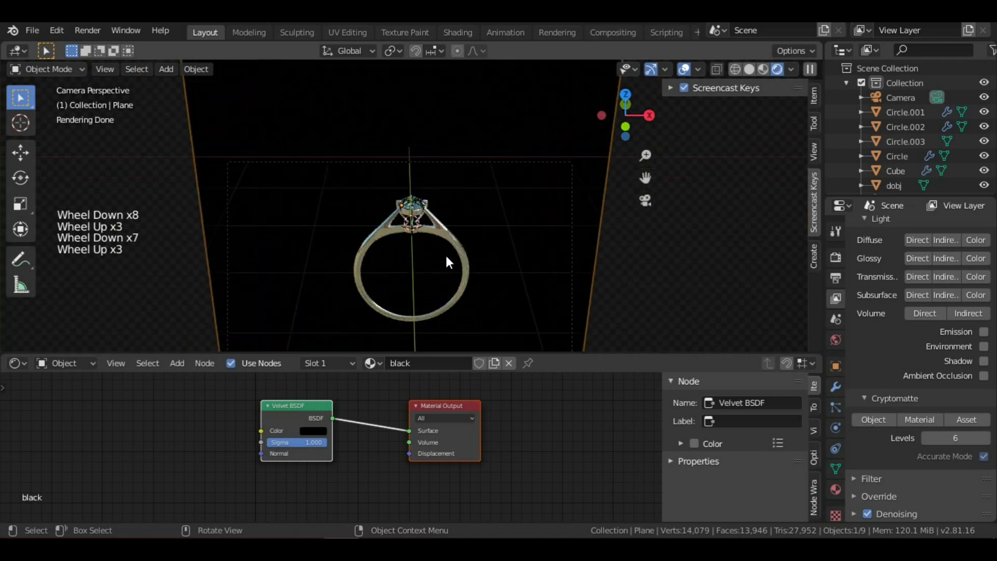
key(F12)
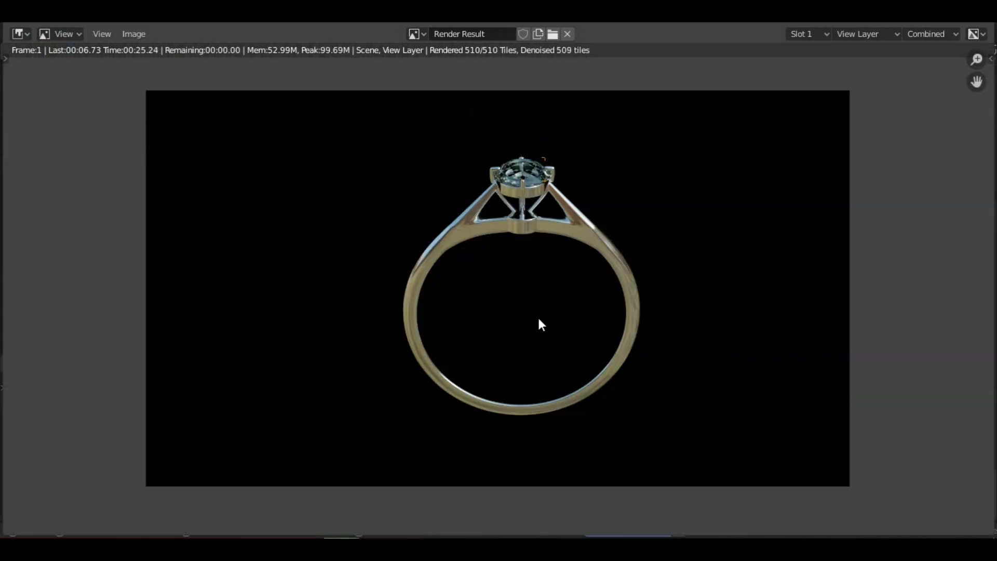
- Examine the finished render, checking the diamond and prongs up close as well as the whole ring
scroll(538, 316, up, 4)
middle_drag(563, 238, 560, 406)
scroll(552, 434, up, 2)
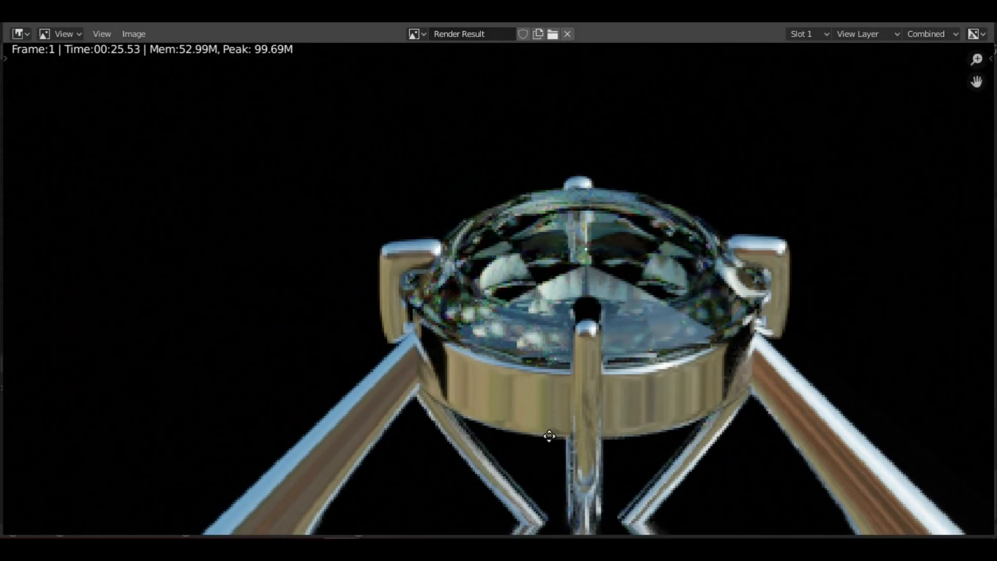
scroll(550, 318, down, 8)
scroll(550, 306, up, 5)
scroll(524, 313, down, 6)
scroll(507, 305, up, 2)
scroll(514, 301, up, 5)
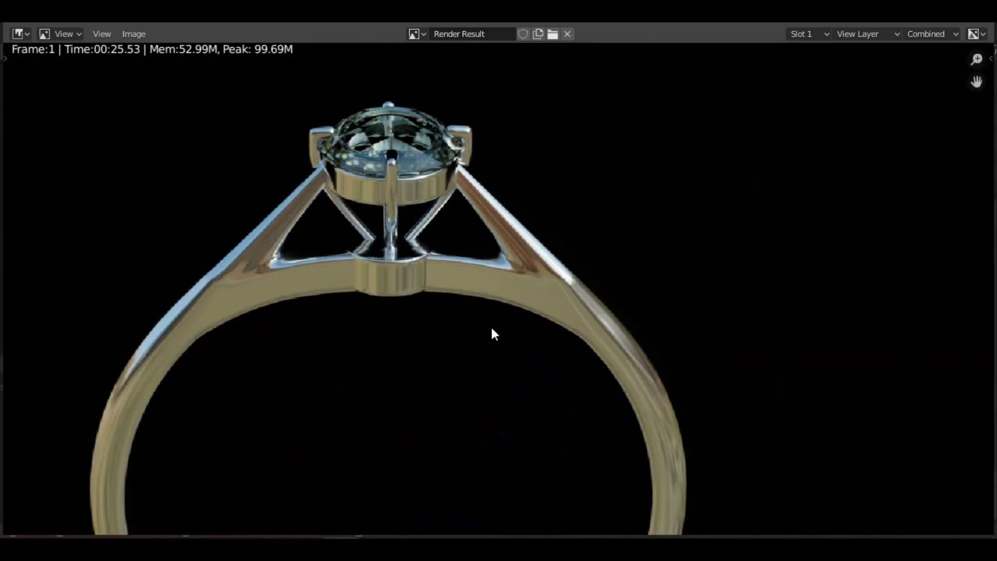
scroll(510, 303, down, 5)
scroll(511, 275, up, 2)
scroll(512, 278, down, 3)
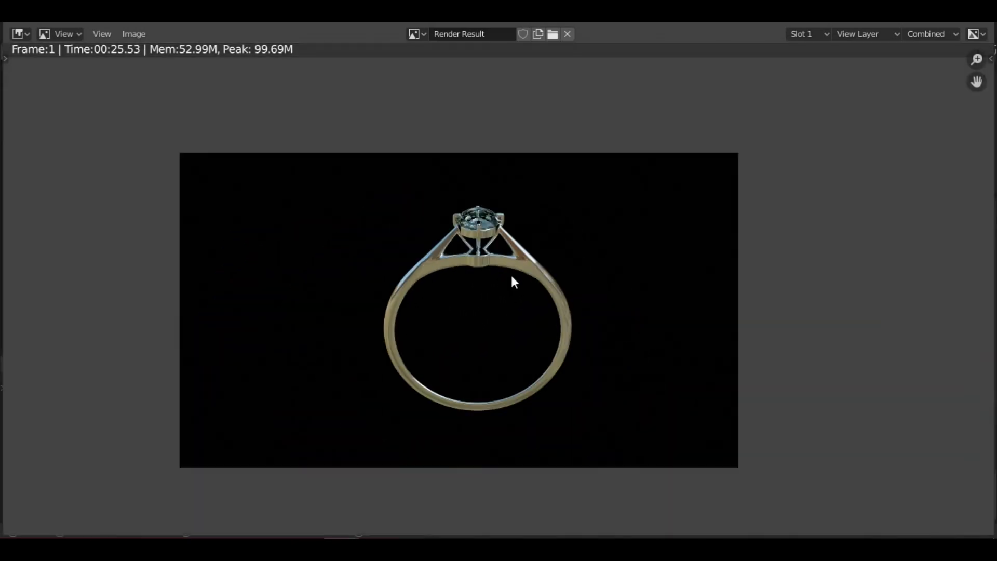
scroll(522, 296, up, 1)
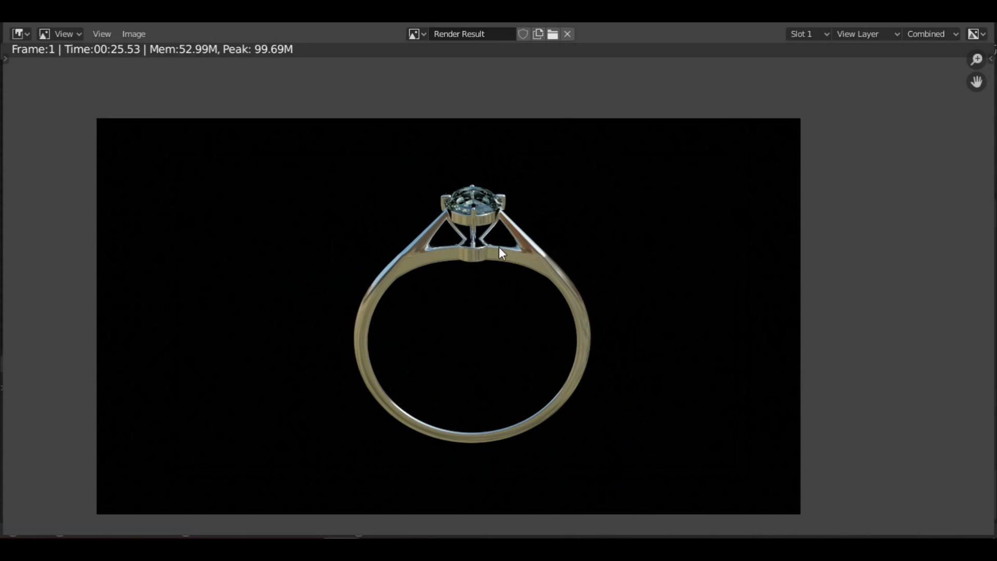
scroll(519, 261, up, 3)
scroll(535, 303, up, 4)
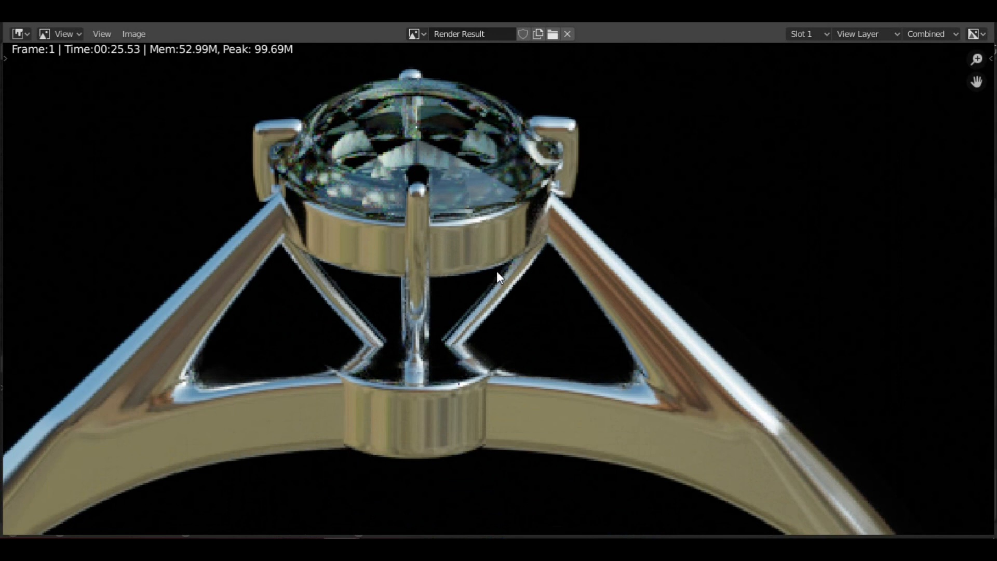
scroll(497, 271, down, 6)
scroll(501, 270, down, 4)
scroll(502, 284, up, 2)
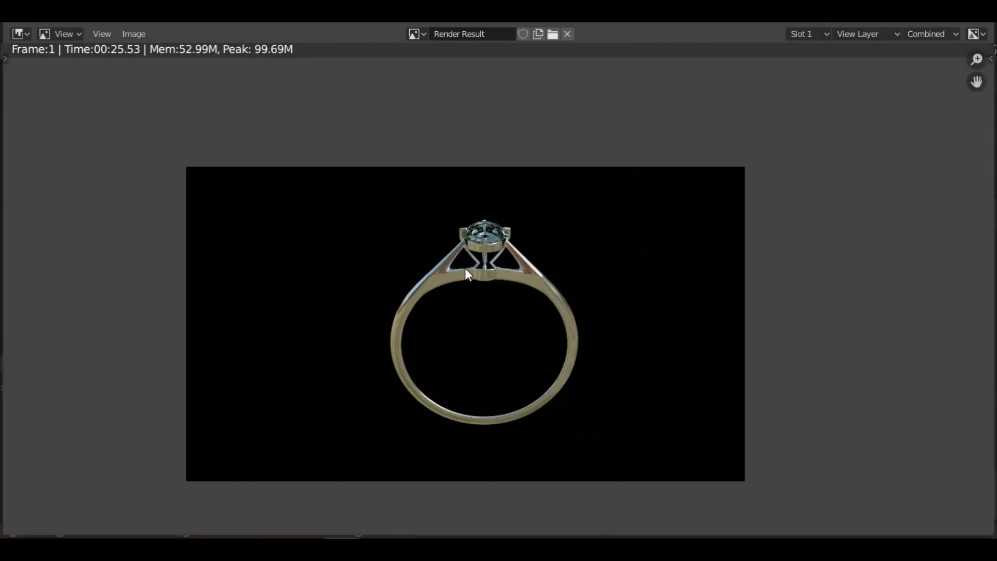
- Save the rendered ring image as a PNG in the Ring folder, overwriting the existing diamond ring.png
click(134, 36)
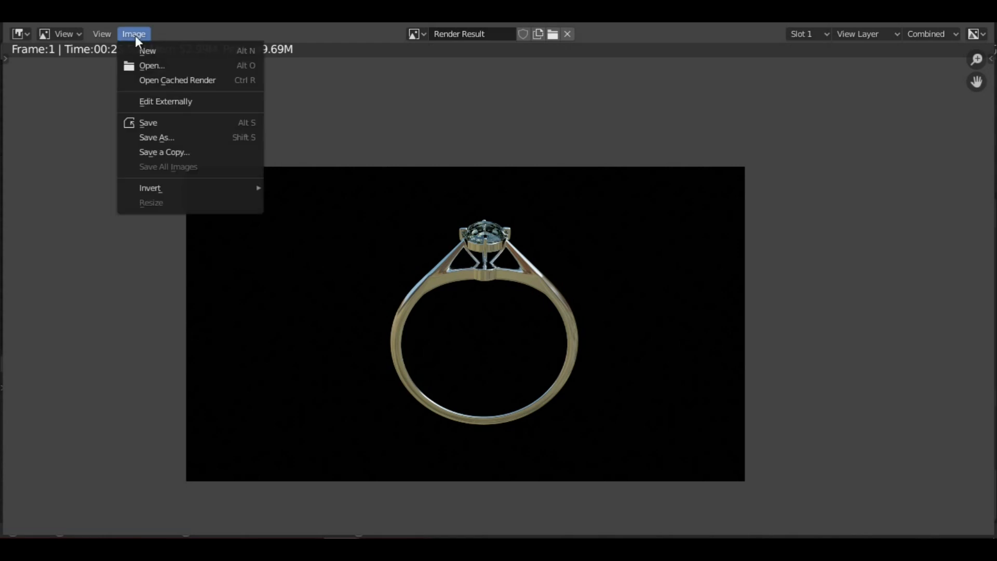
click(154, 138)
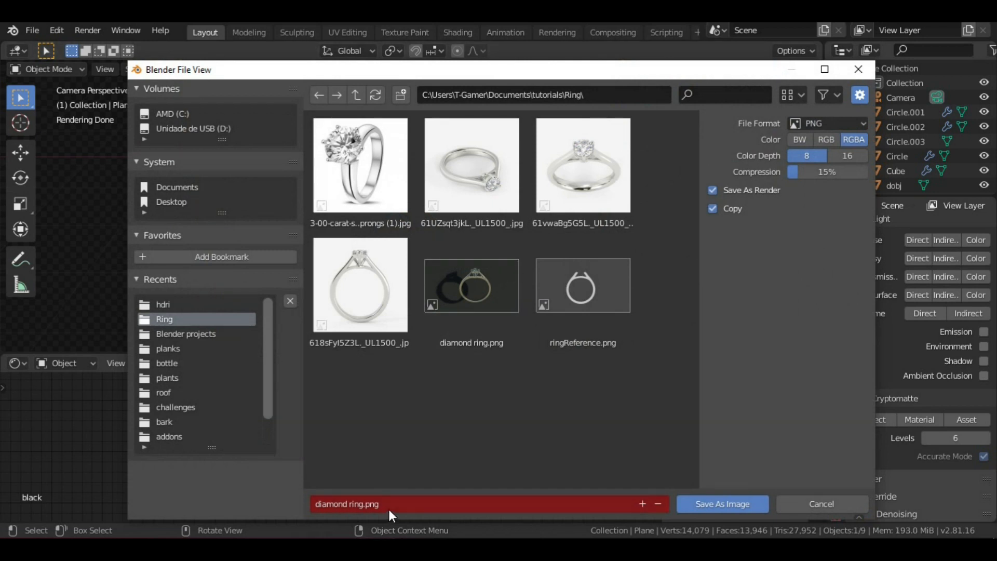
click(461, 296)
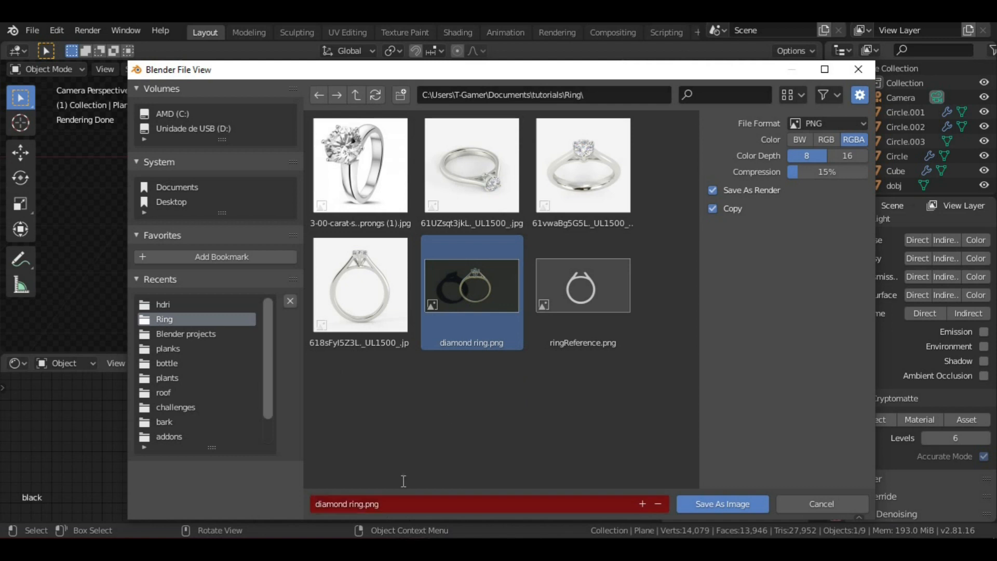
click(720, 502)
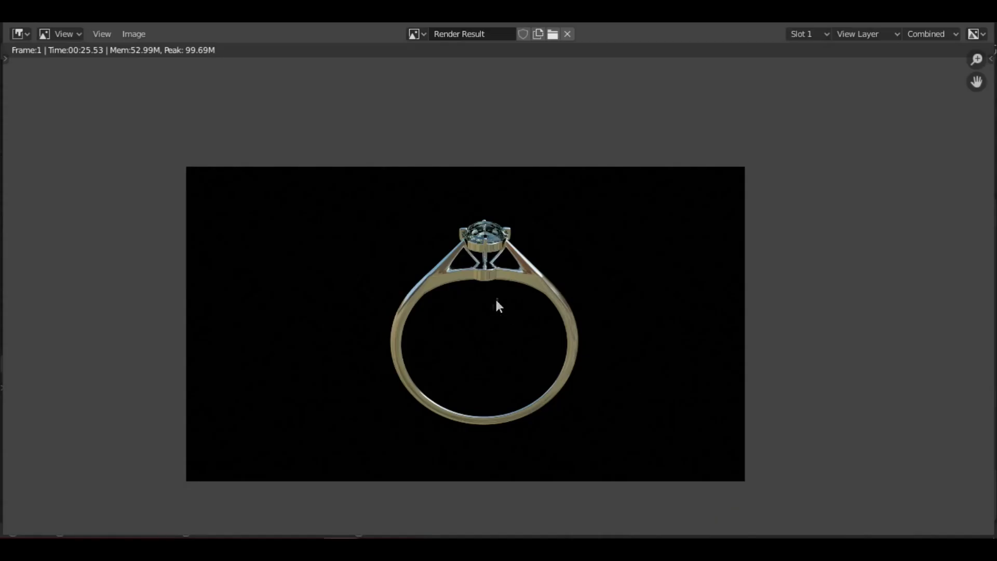
scroll(592, 301, down, 3)
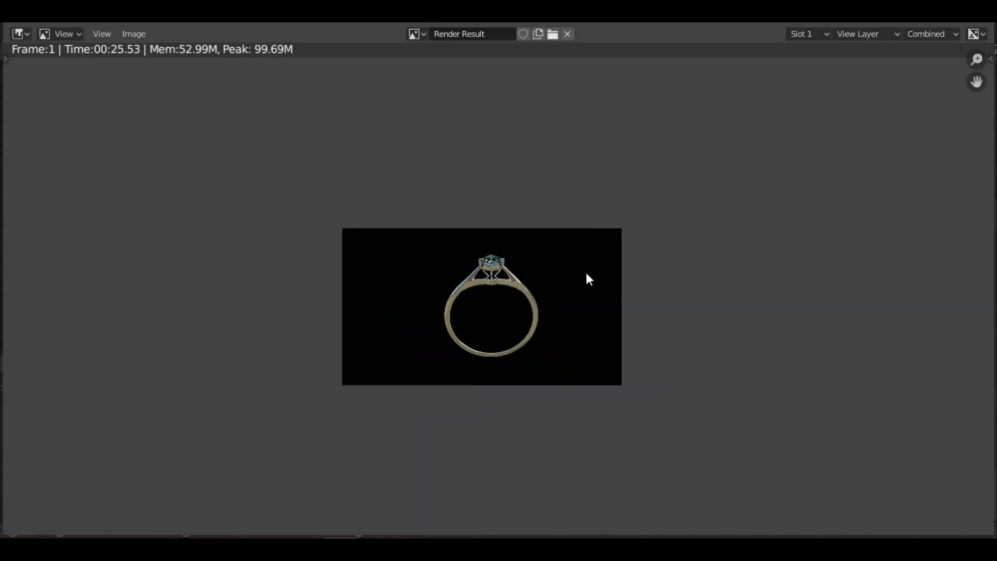
scroll(587, 276, up, 2)
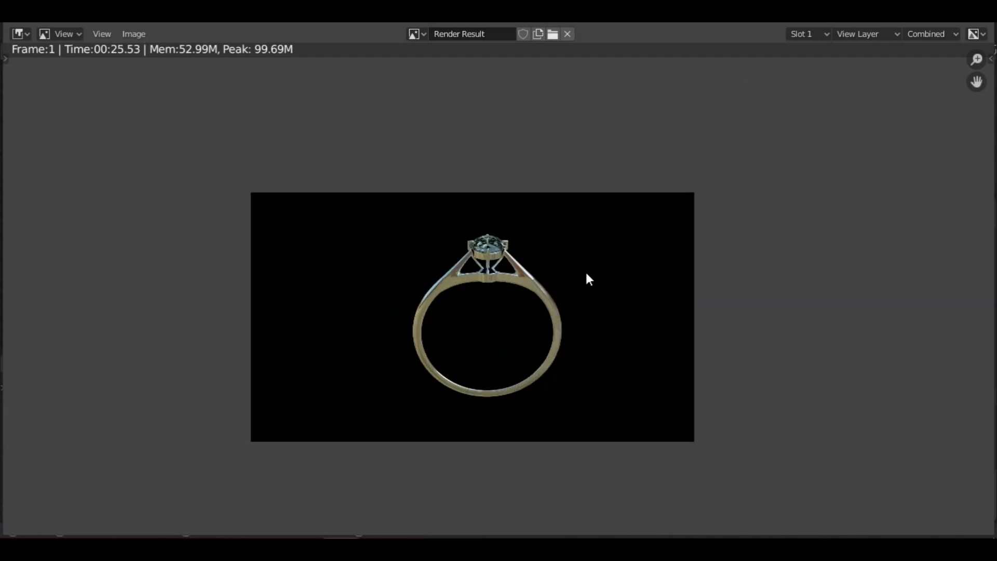